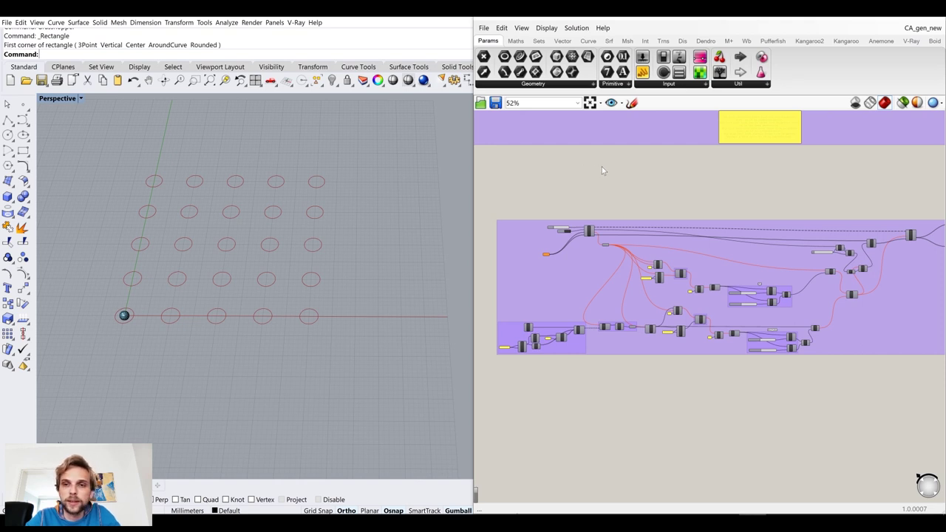
Examine the two large component groups on the Grasshopper canvas, including the grid and first-step clusters of the upper one
scroll(604, 166, "down", 2)
right_click_drag(617, 160, 623, 280)
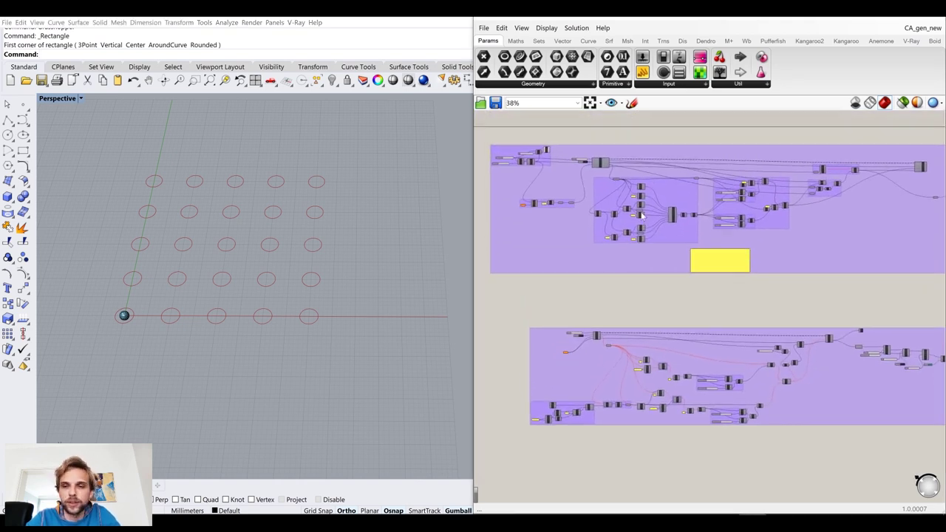
mouse_move(642, 214)
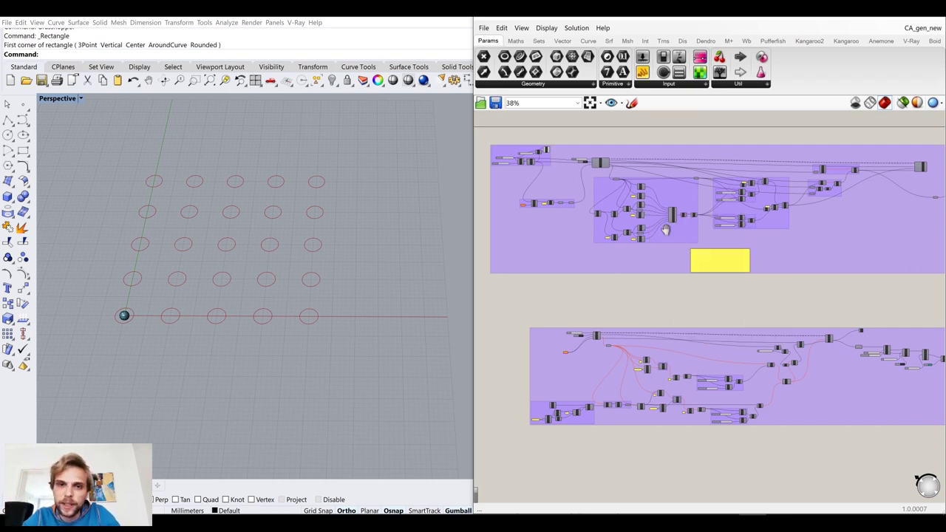
scroll(598, 315, "down", 4)
left_click_drag(891, 296, 510, 189)
scroll(595, 253, "up", 3)
scroll(509, 210, "down", 2)
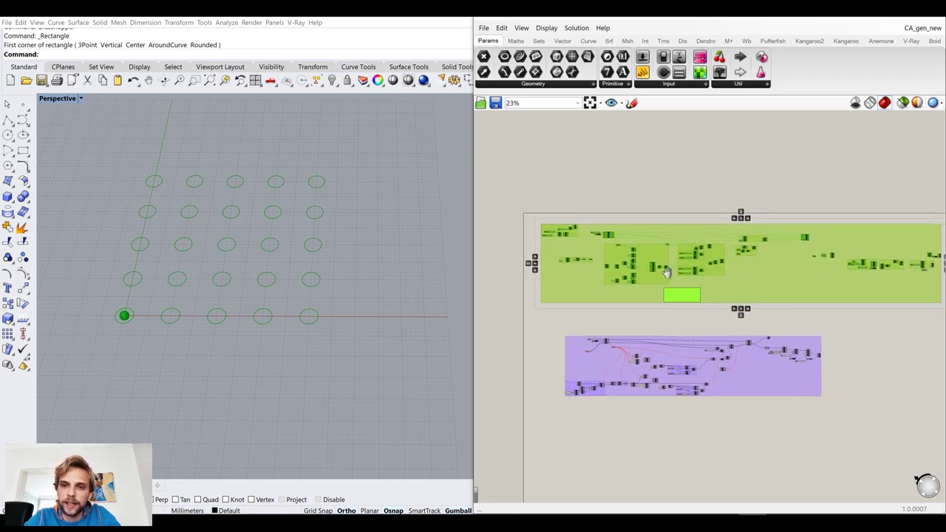
left_click(514, 228)
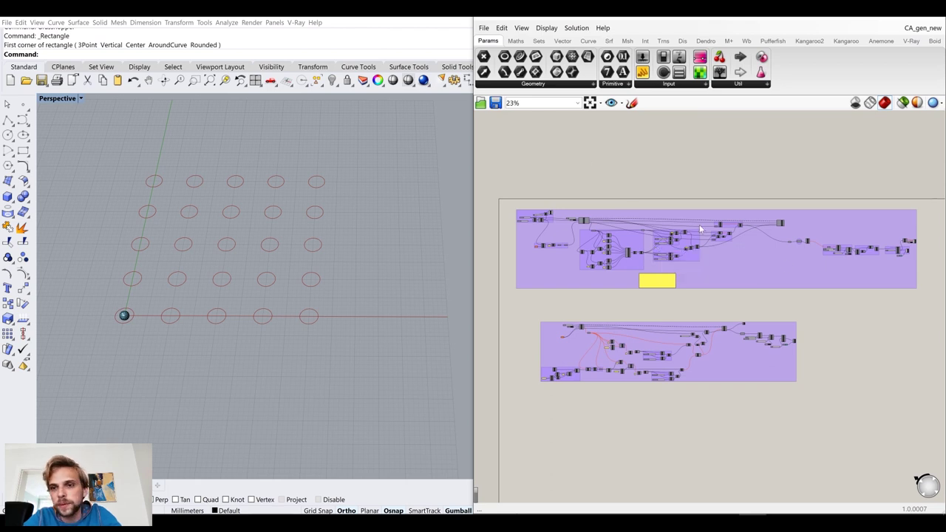
scroll(654, 215, "up", 3)
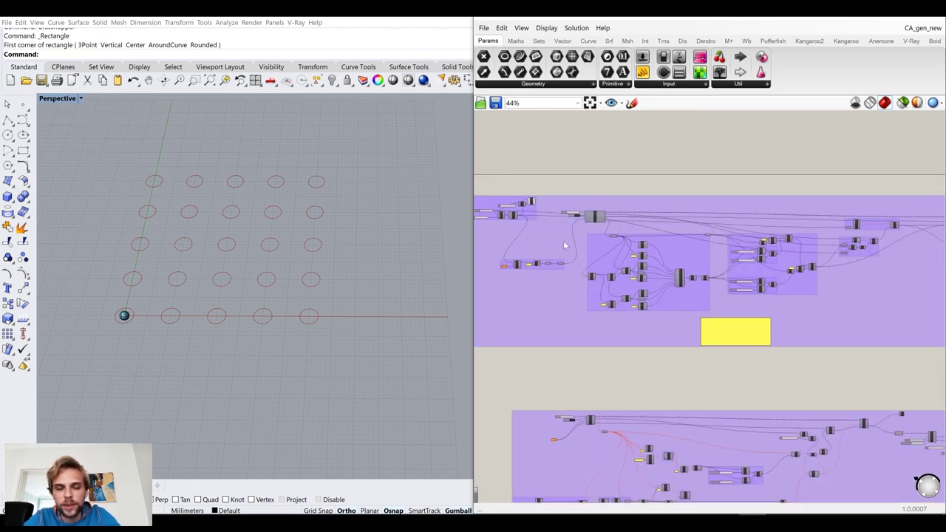
right_click_drag(563, 241, 620, 229)
Draw two overlapping rectangles in Rhino, one wide and one tall, around circles of the grid, and select both
right_click_drag(294, 233, 296, 246)
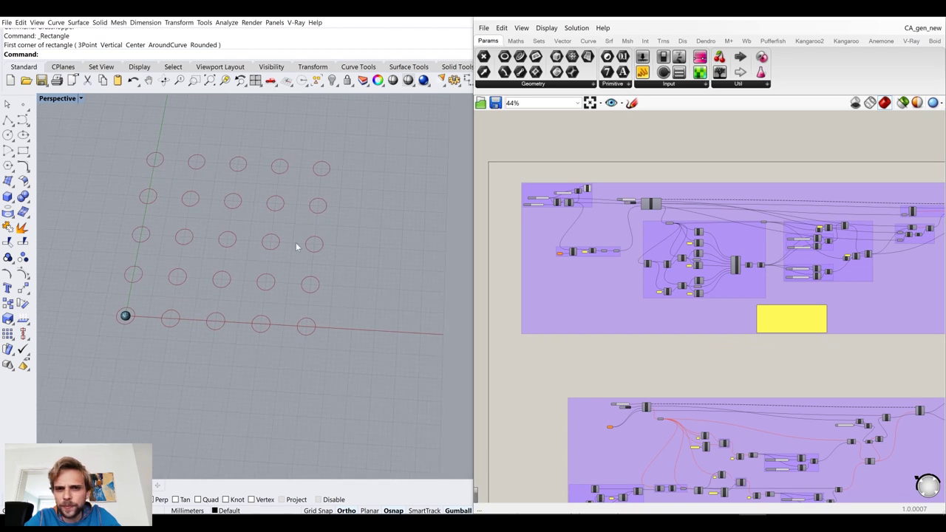
left_click(22, 150)
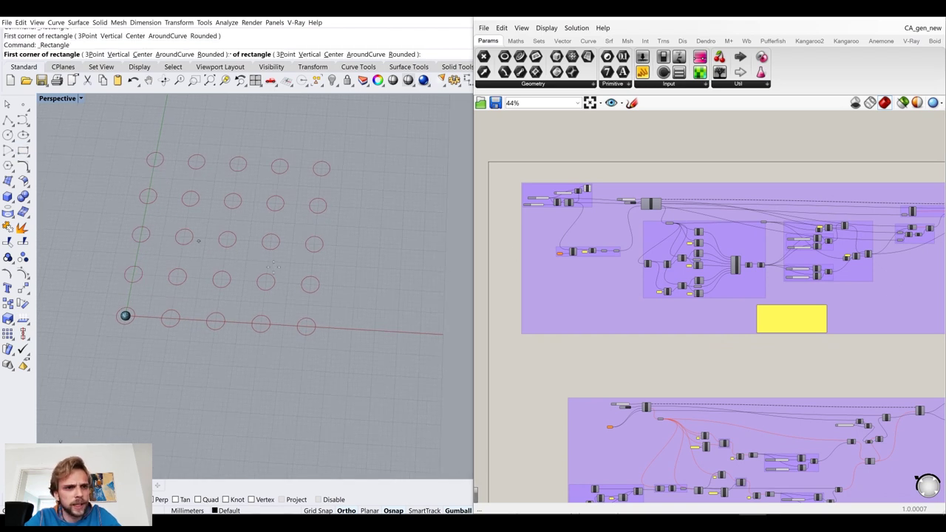
scroll(161, 262, "up", 4)
left_click(161, 261)
left_click(350, 317)
key("Return")
left_click(241, 149)
left_click(279, 305)
left_click_drag(306, 330, 261, 286)
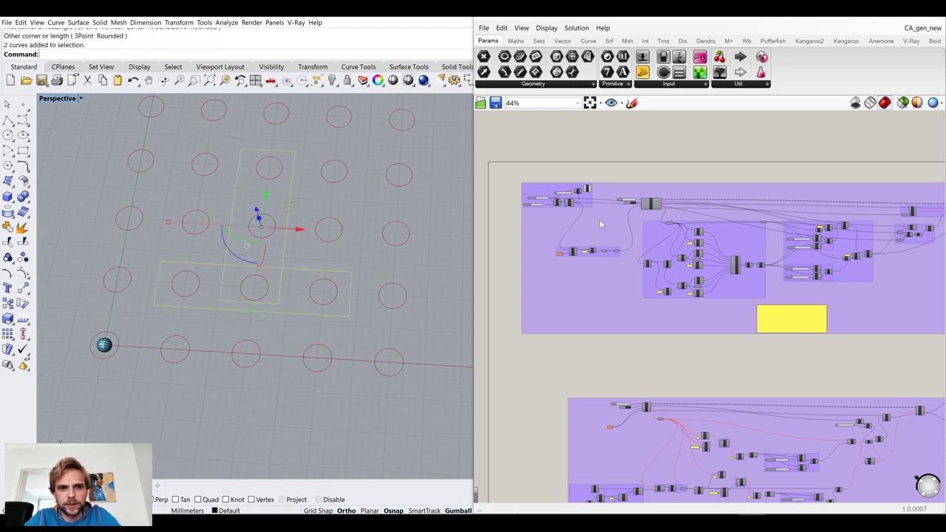
Assign both selected rectangles as multiple curves to the Crv parameter in the "Create first step of the game" group
scroll(566, 252, "up", 5)
right_click(560, 256)
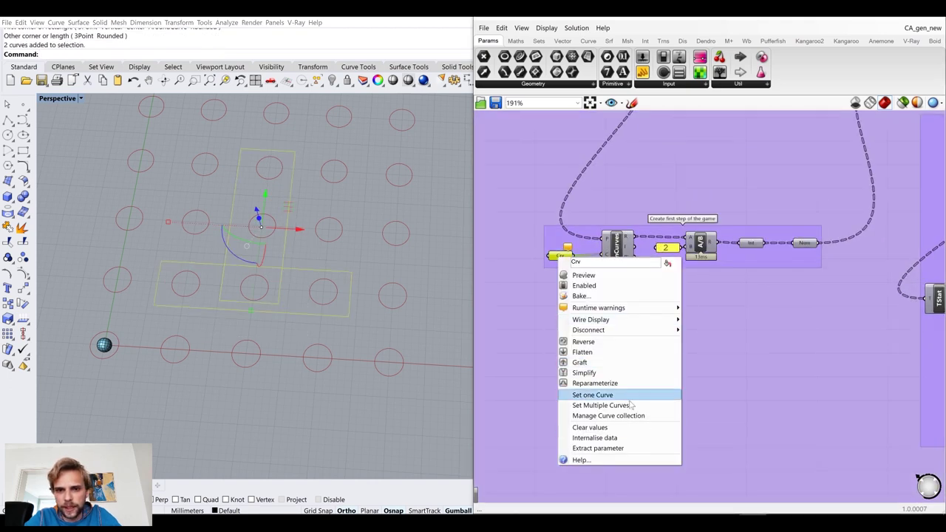
left_click(630, 406)
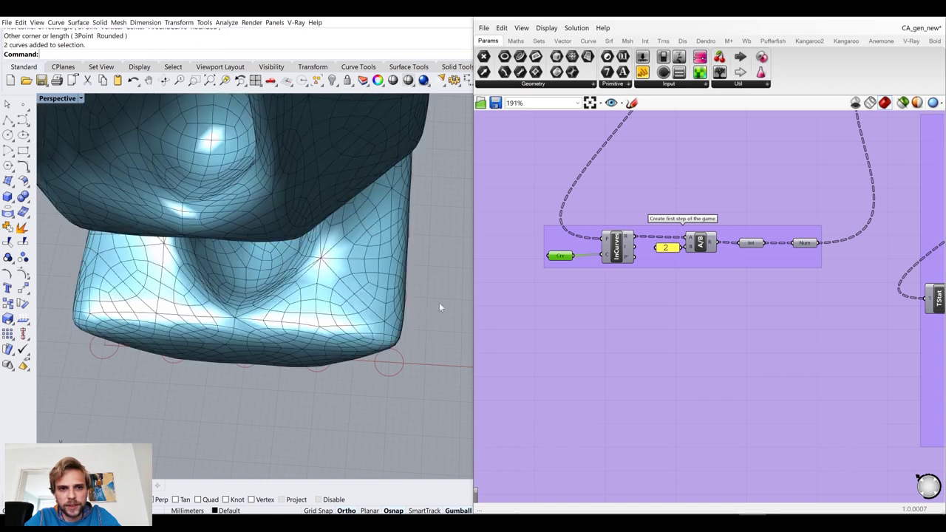
scroll(622, 280, "down", 5)
right_click_drag(421, 316, 304, 424)
scroll(385, 267, "down", 4)
scroll(312, 360, "down", 4)
right_click_drag(339, 341, 369, 325)
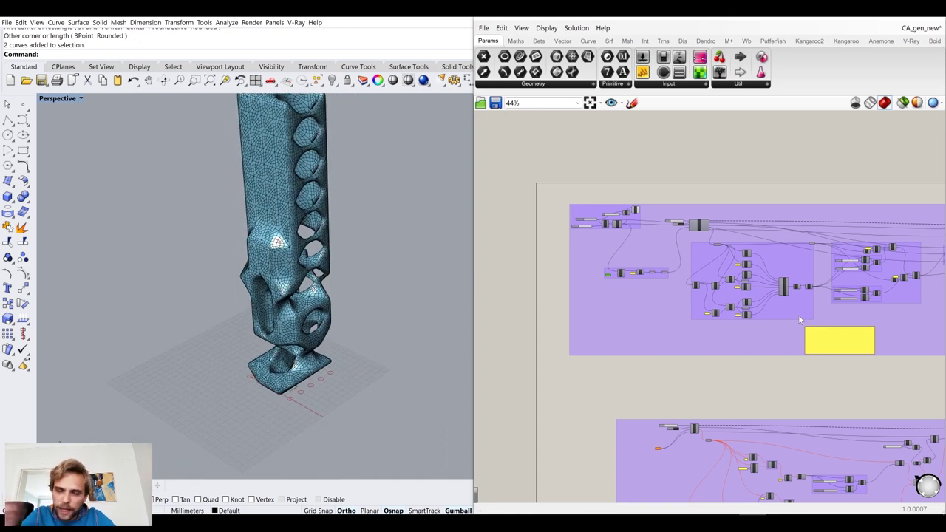
Switch to the browser and look through the older LTH tutorials in the YouTube channel's video list
scroll(869, 366, "up", 5)
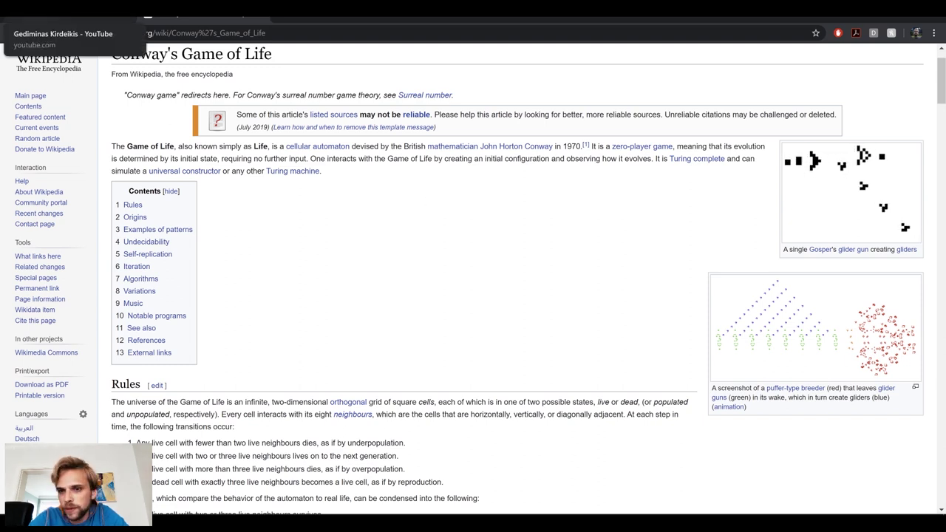
left_click(74, 9)
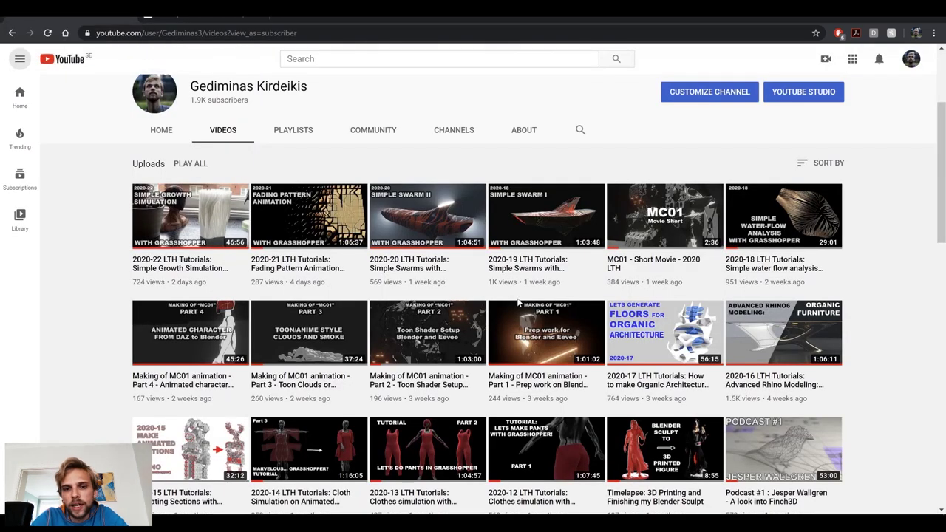
scroll(368, 278, "down", 9)
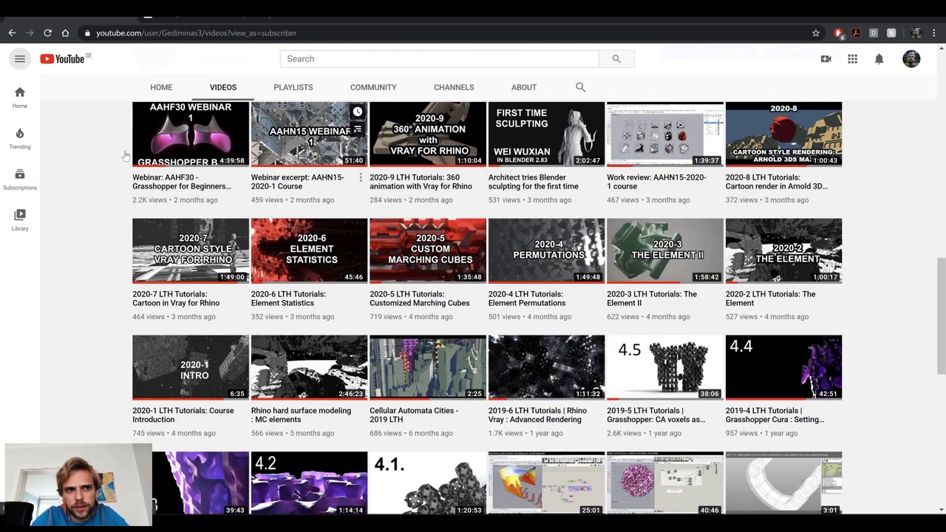
scroll(477, 294, "down", 2)
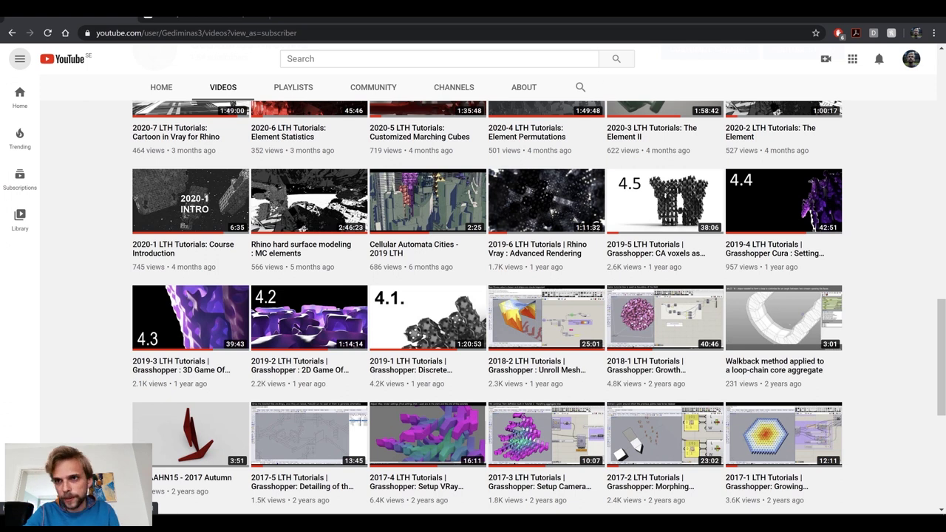
left_click(883, 17)
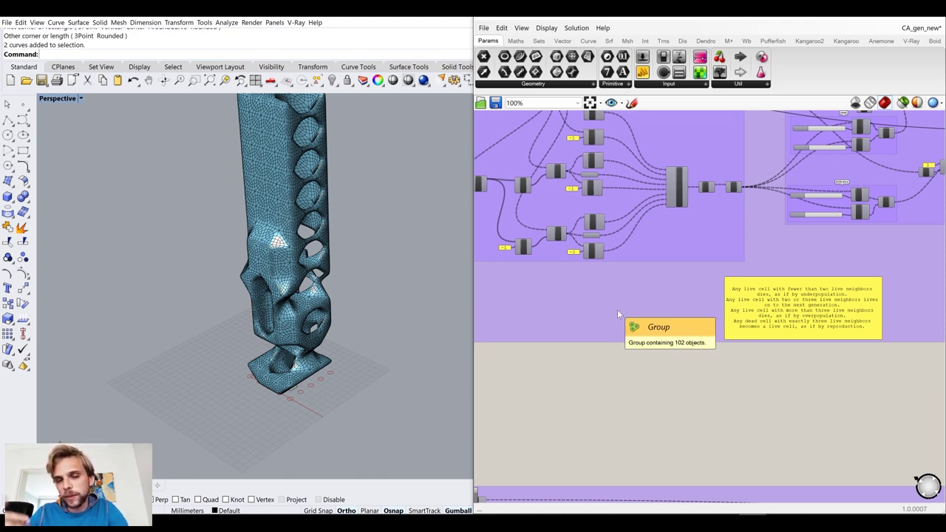
In Grasshopper, select the entire lower component group and move it up closer beneath the upper group
scroll(617, 309, "down", 3)
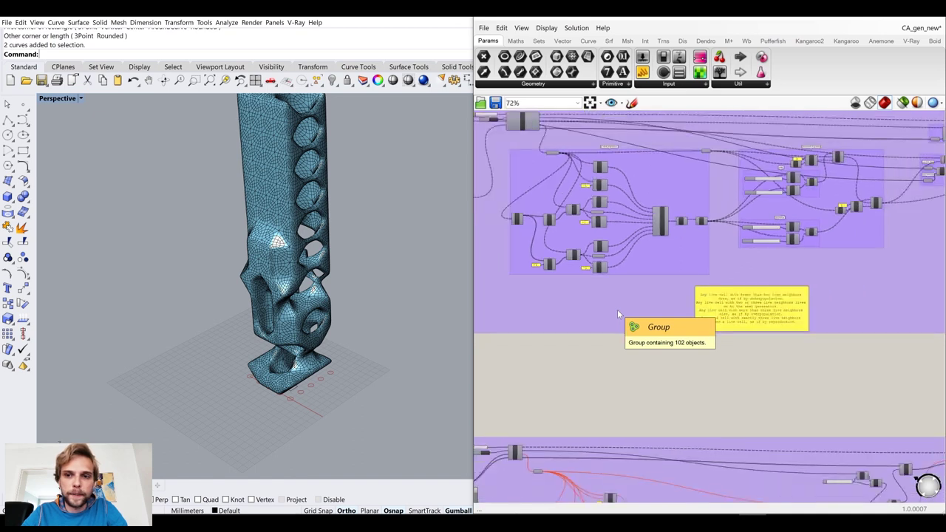
scroll(618, 309, "down", 4)
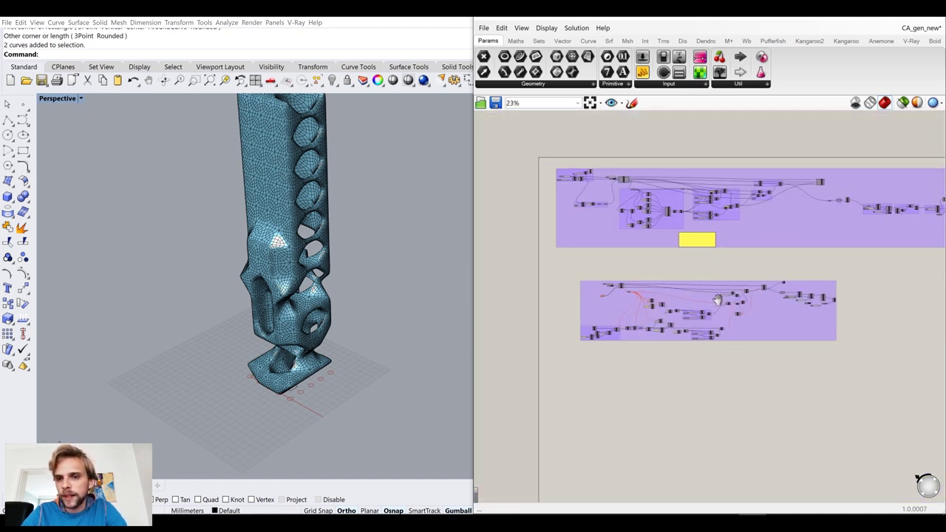
left_click_drag(905, 385, 555, 265)
left_click_drag(593, 293, 585, 278)
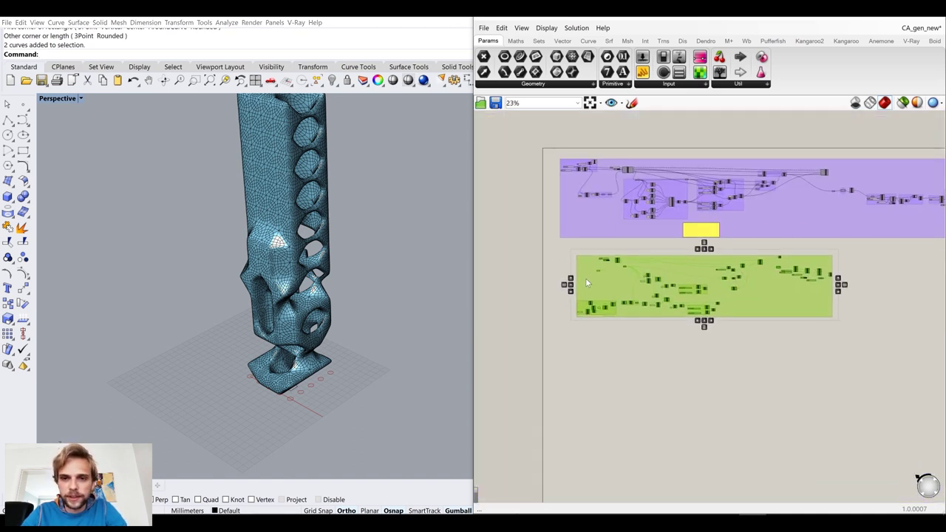
left_click(667, 384)
Examine the lower group's wiring, compare the layout of both groups, and view the mesh tower from above
scroll(669, 300, "up", 3)
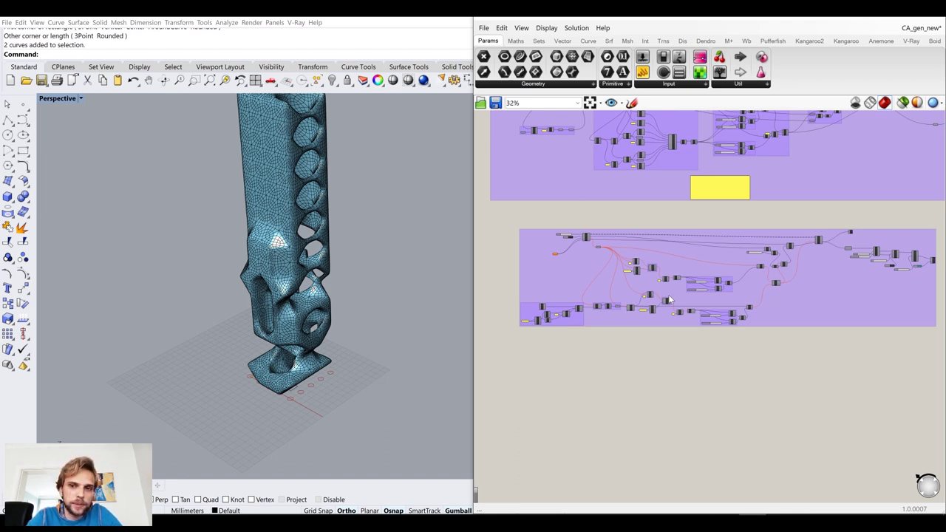
scroll(669, 299, "down", 3)
right_click_drag(739, 234, 735, 261)
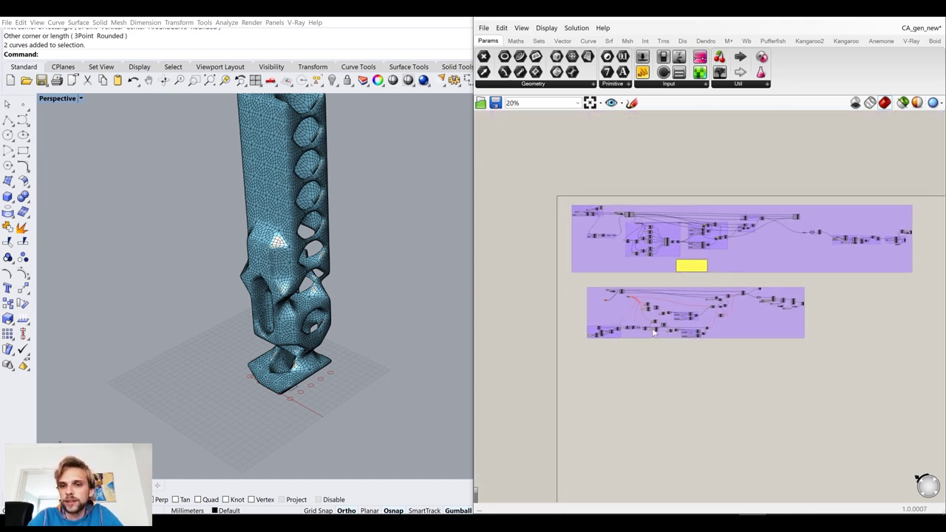
scroll(649, 330, "up", 5)
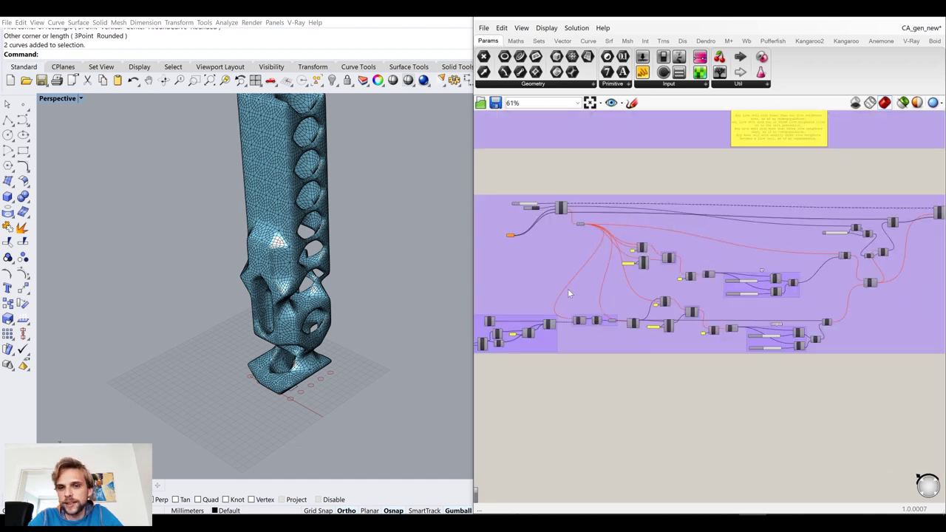
scroll(590, 281, "down", 1)
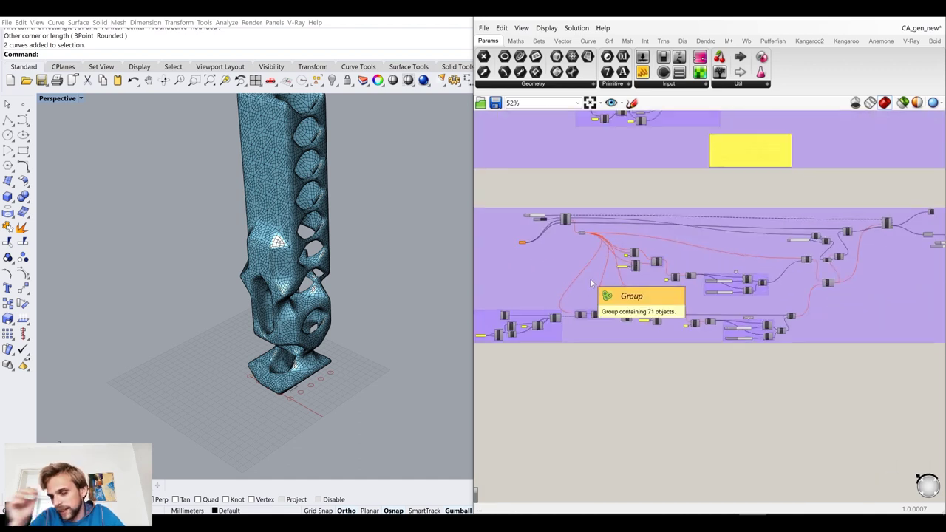
scroll(662, 263, "down", 5)
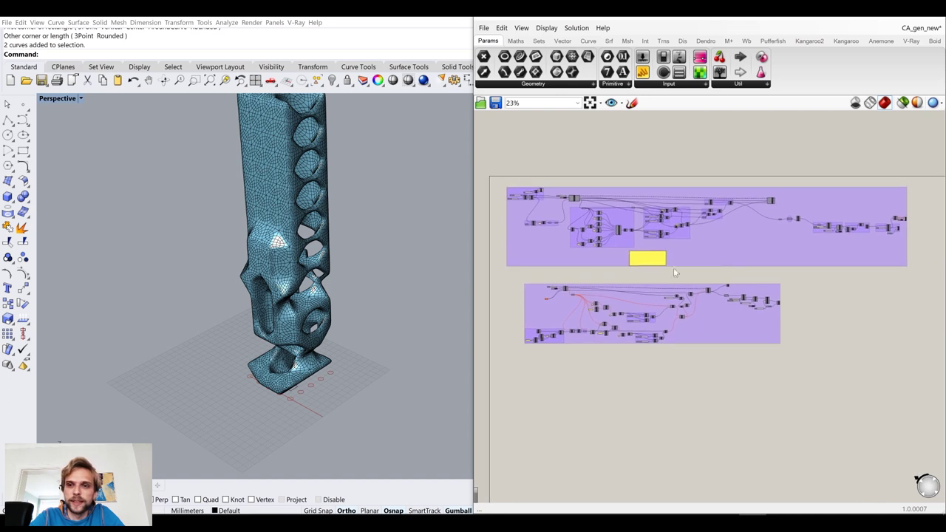
scroll(723, 265, "down", 2)
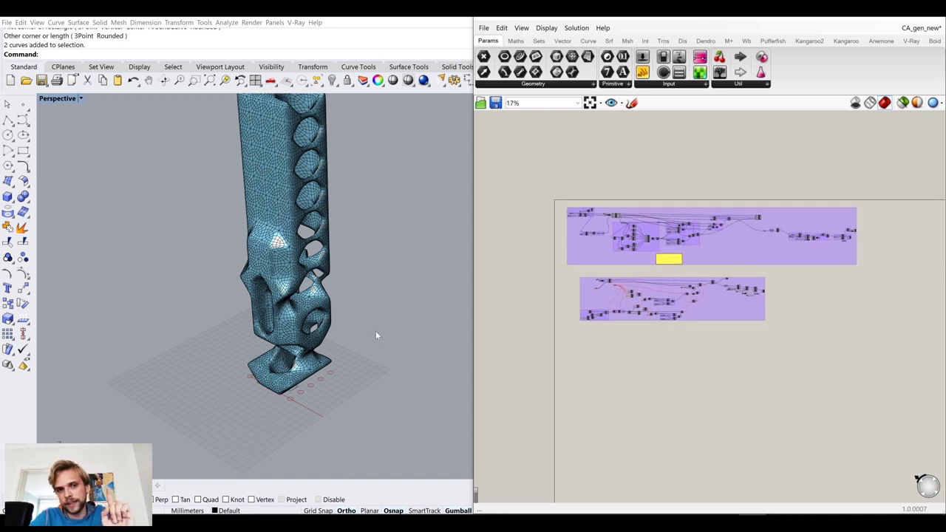
right_click_drag(314, 370, 330, 339)
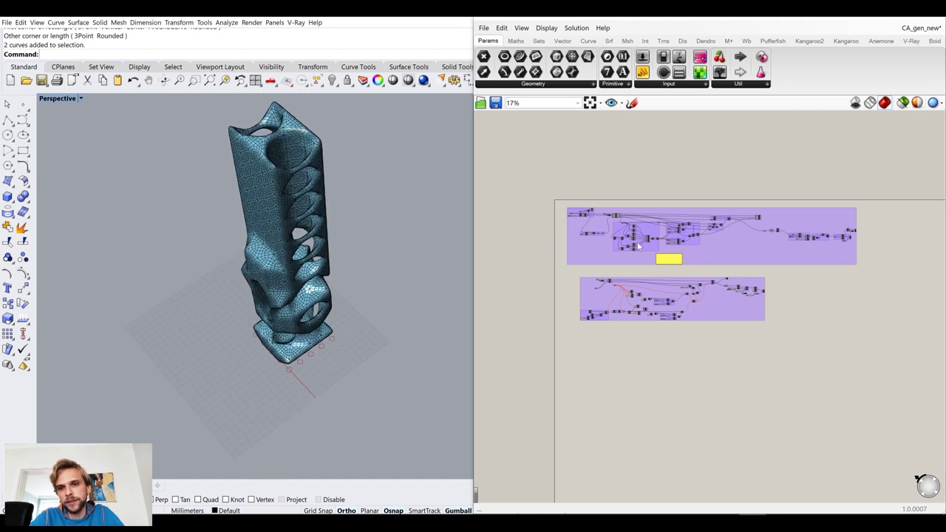
Set the xy amount slider in the upper definition's grid group to 25
scroll(765, 292, "up", 10)
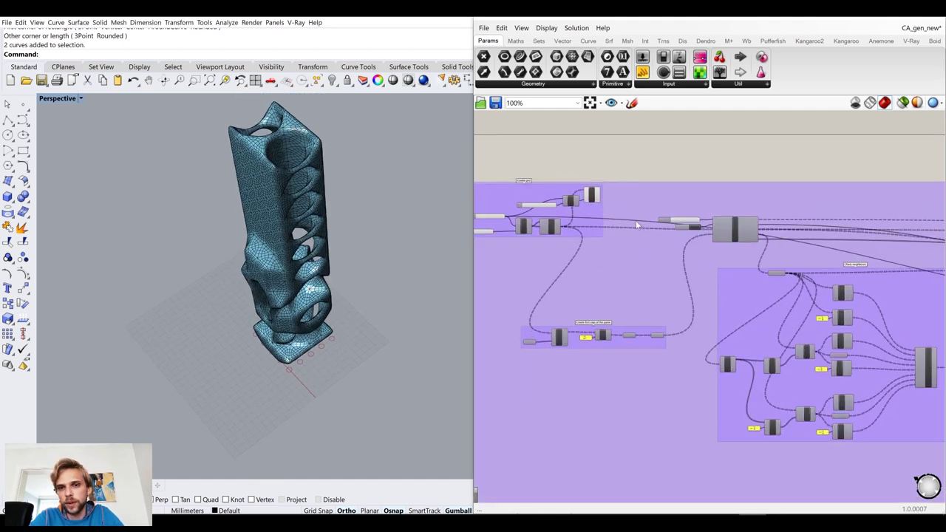
scroll(584, 211, "up", 4)
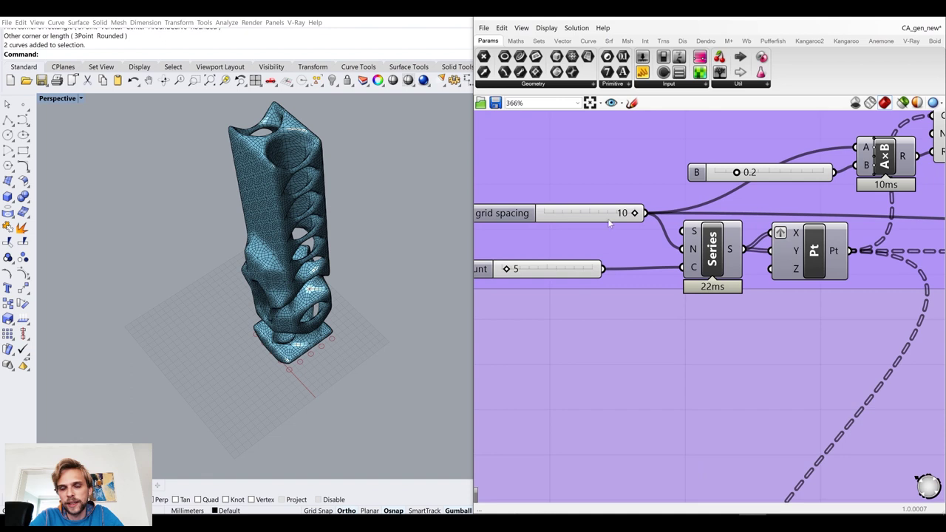
right_click_drag(574, 293, 646, 267)
double_click(645, 267)
type("25")
key("Return")
Inspect the regenerated mesh structure from the side, from above and close up
right_click_drag(331, 293, 295, 327)
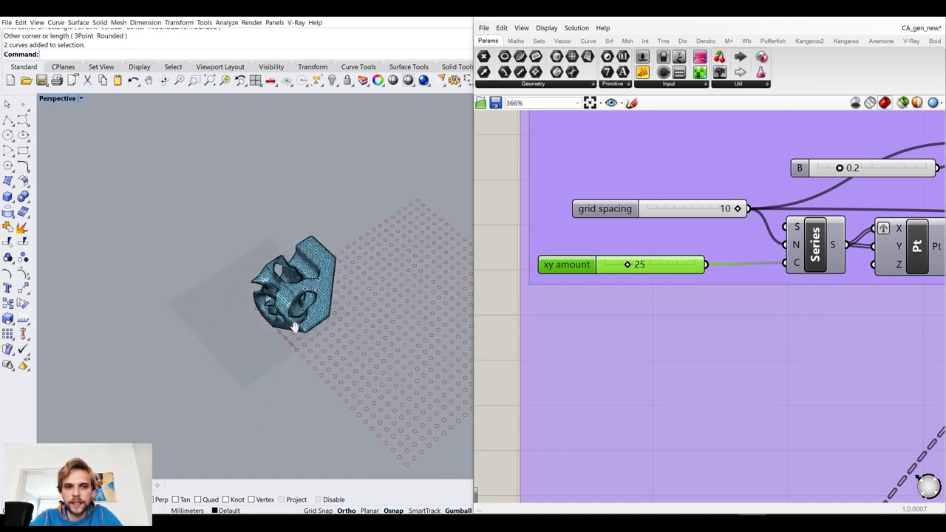
scroll(306, 327, "up", 8)
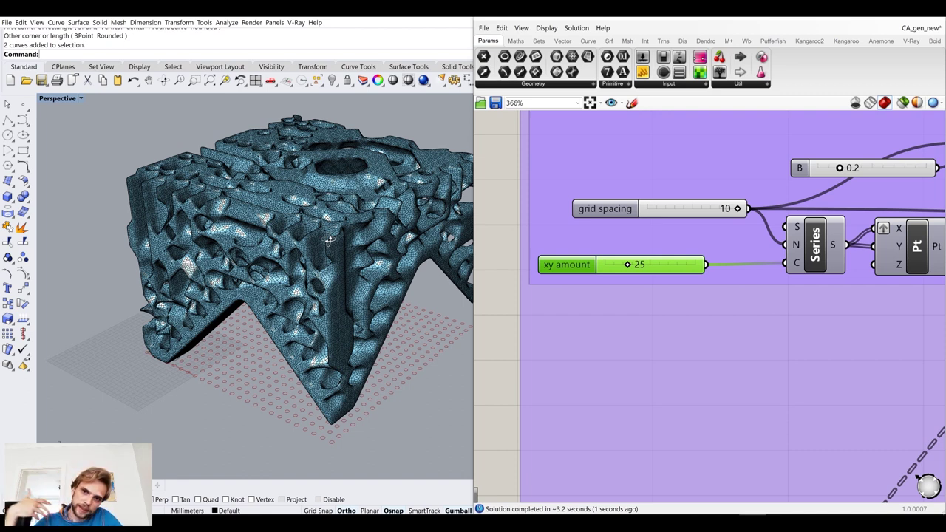
right_click_drag(330, 241, 330, 244)
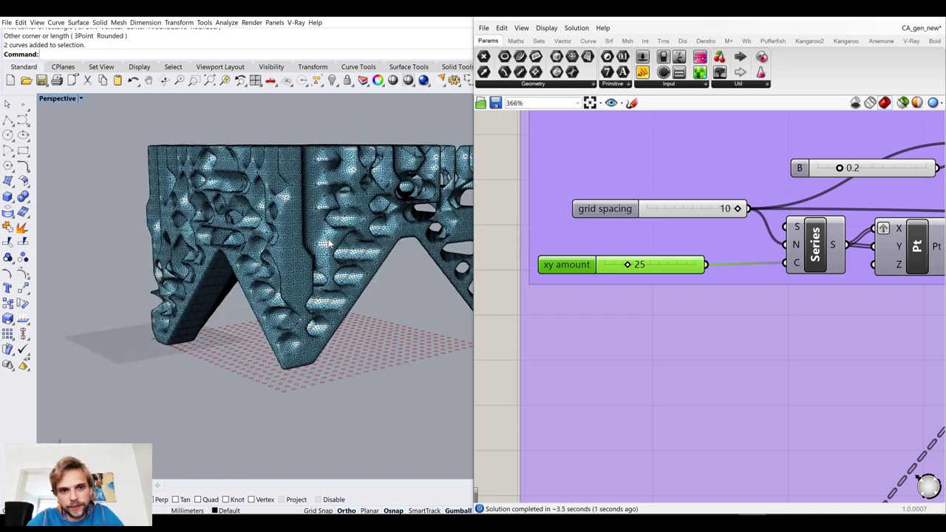
right_click_drag(425, 270, 406, 297)
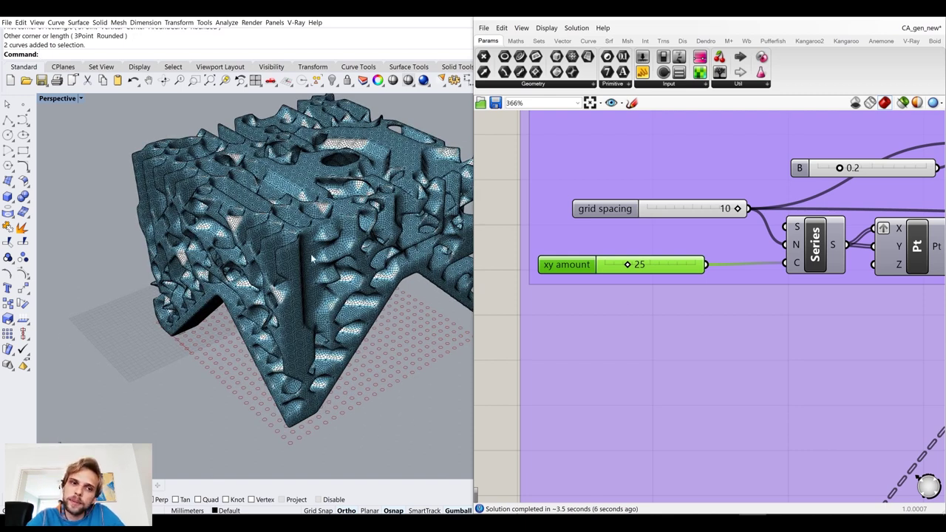
scroll(353, 261, "down", 6)
right_click_drag(348, 260, 366, 274)
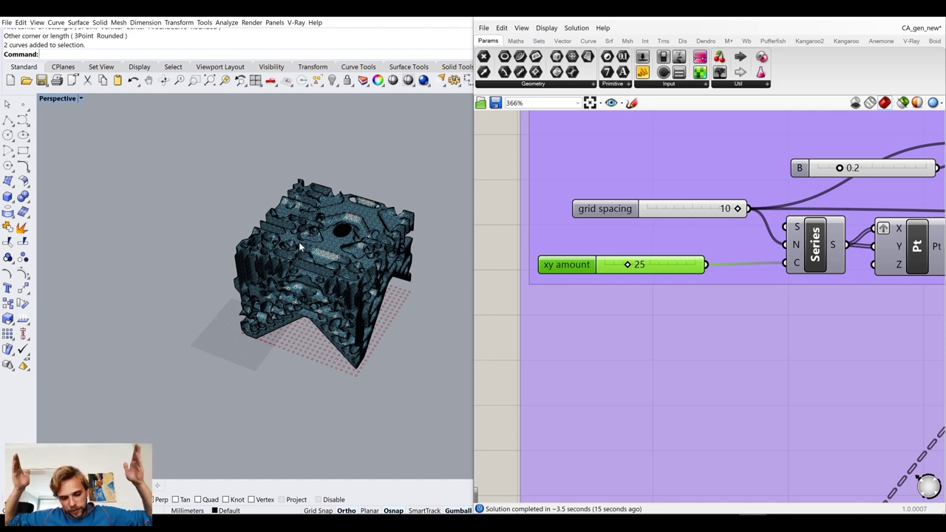
right_click_drag(333, 240, 337, 227)
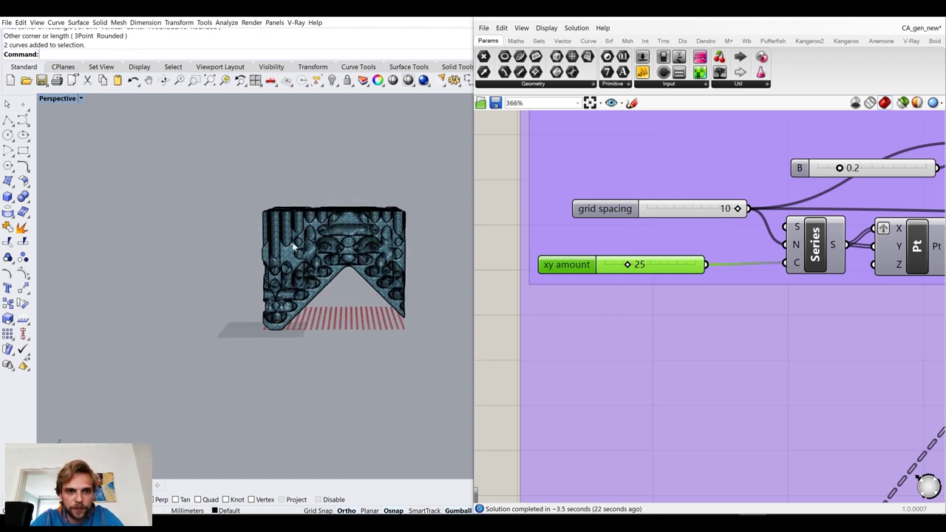
right_click_drag(372, 234, 334, 285)
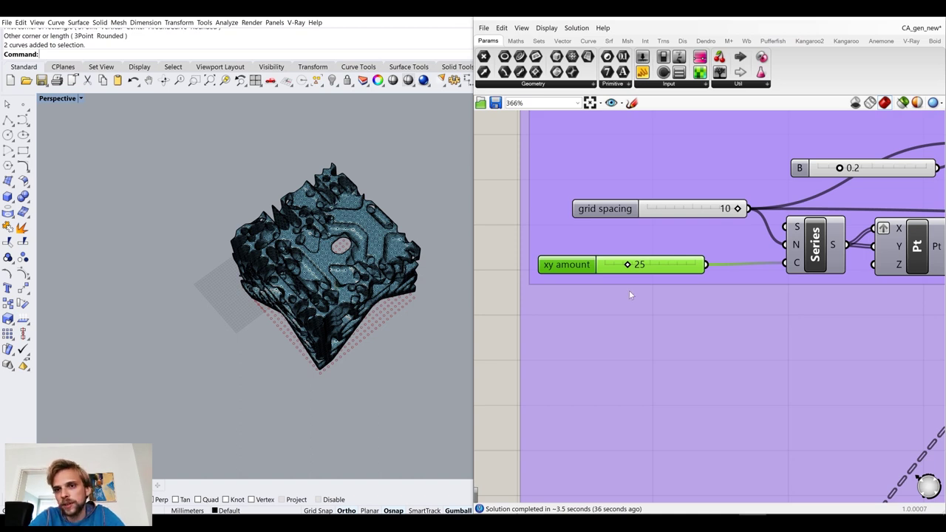
Delete the whole upper component group in Grasshopper and the two starting curves in Rhino
scroll(629, 290, "down", 5)
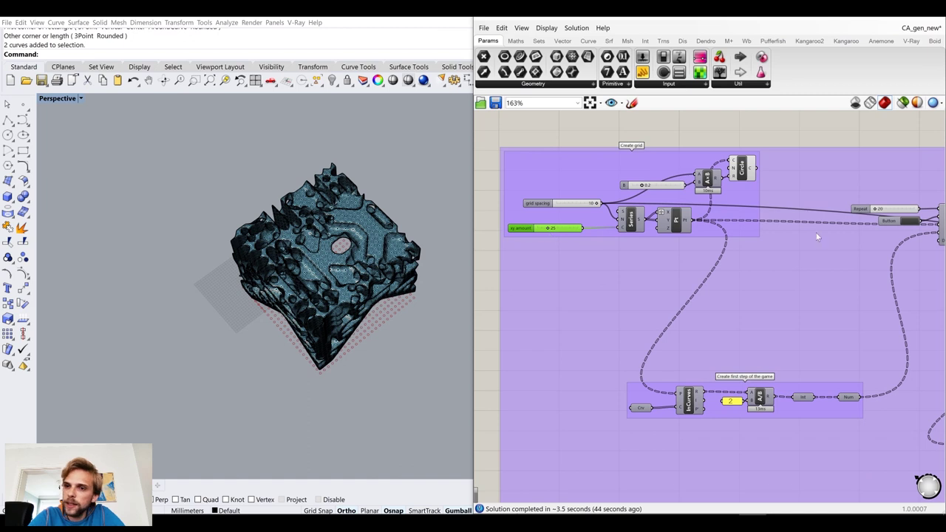
scroll(761, 244, "down", 10)
scroll(698, 268, "up", 2)
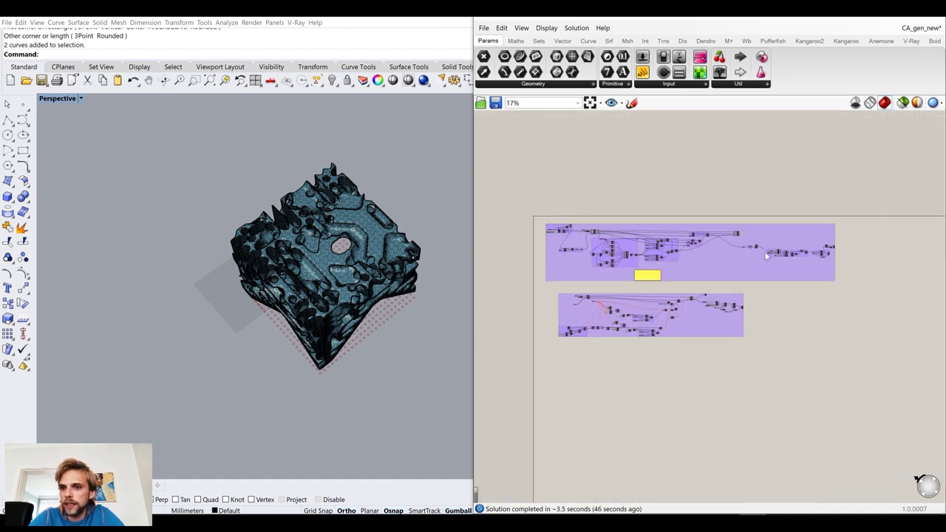
left_click_drag(870, 281, 520, 199)
key("Delete")
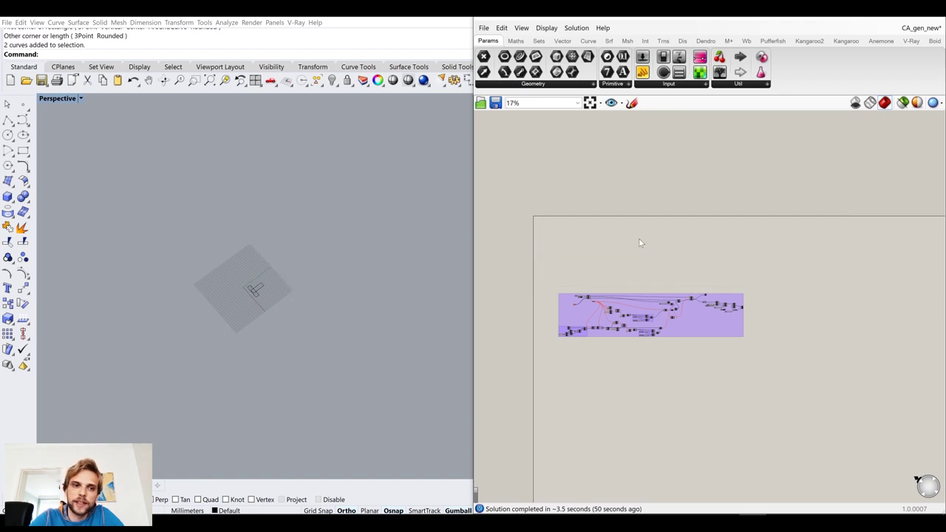
left_click_drag(337, 327, 199, 242)
key("Delete")
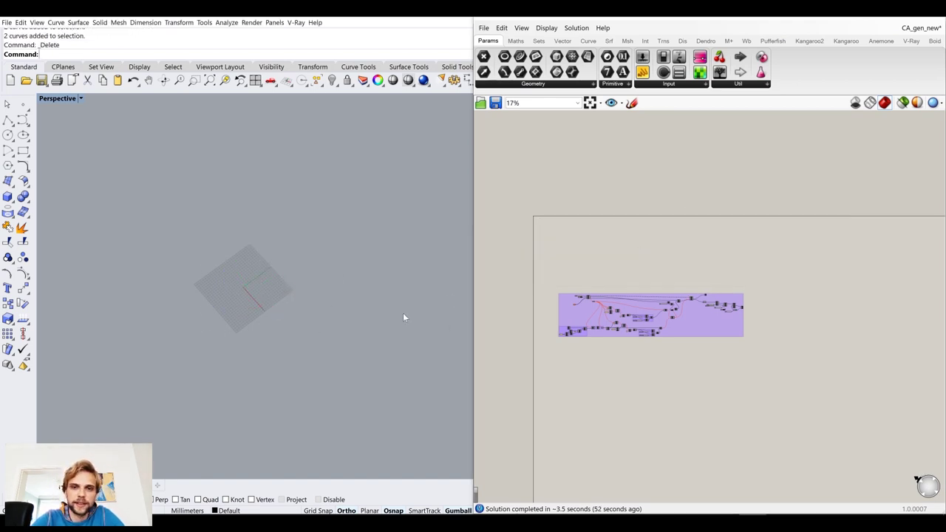
Move the remaining Grasshopper component group up above the page border to free the page area
left_click_drag(697, 330, 673, 194)
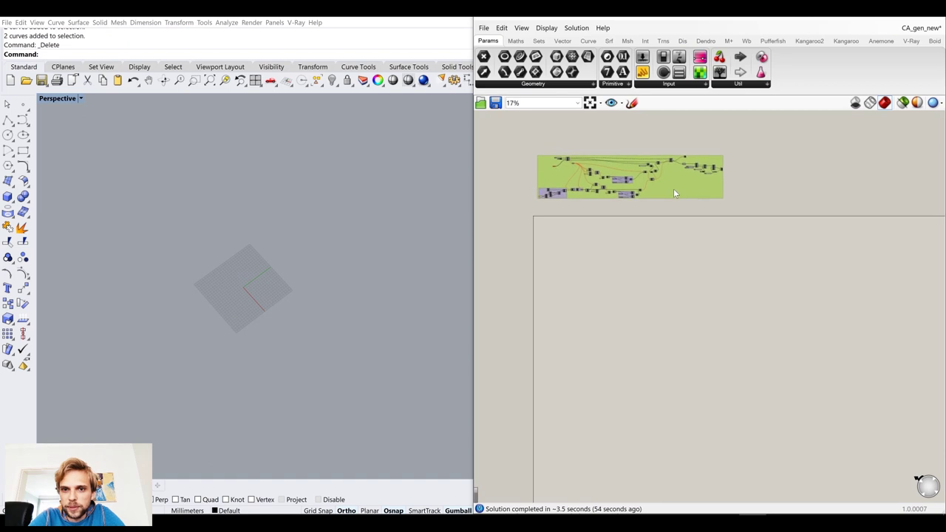
left_click(557, 153)
scroll(559, 154, "up", 1)
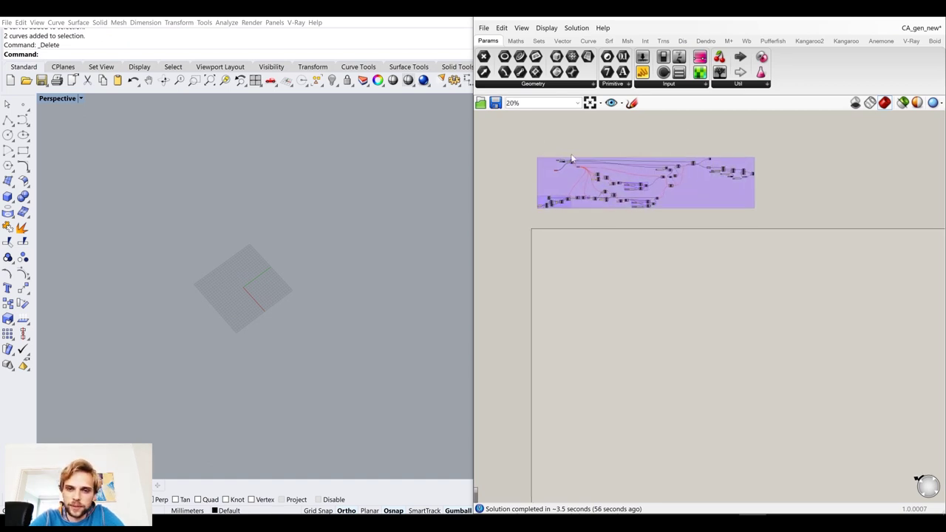
right_click_drag(570, 168, 603, 162)
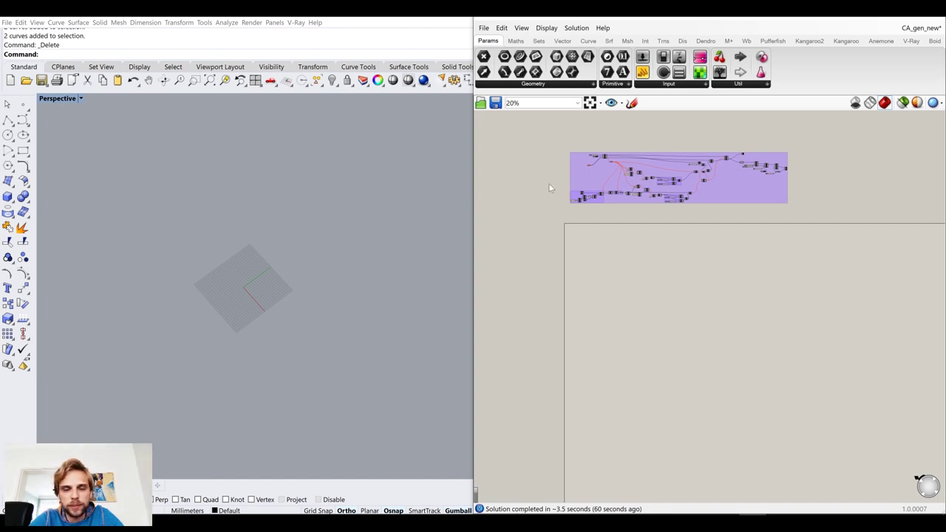
Switch the Rhino viewport to the Top view and place a point object at the origin, 0
mouse_move(255, 300)
right_mouse_down("shift")
mouse_move(264, 345)
mouse_move(288, 368)
mouse_move(274, 320)
mouse_move(258, 316)
right_mouse_up("shift")
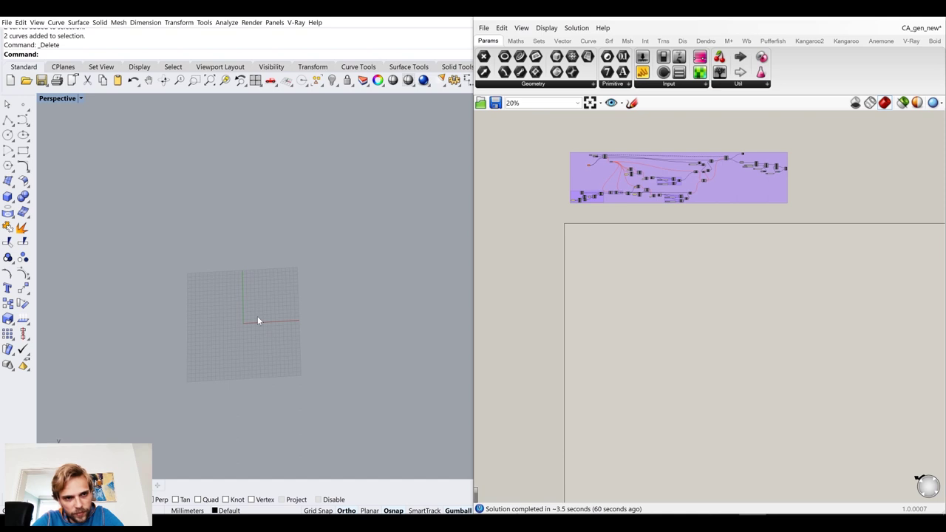
scroll(244, 255, "up", 2)
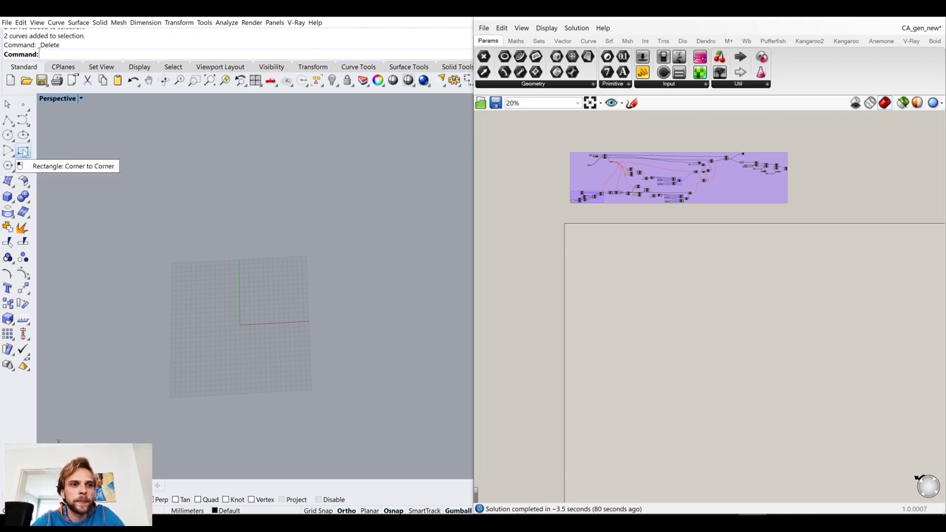
scroll(246, 303, "up", 3)
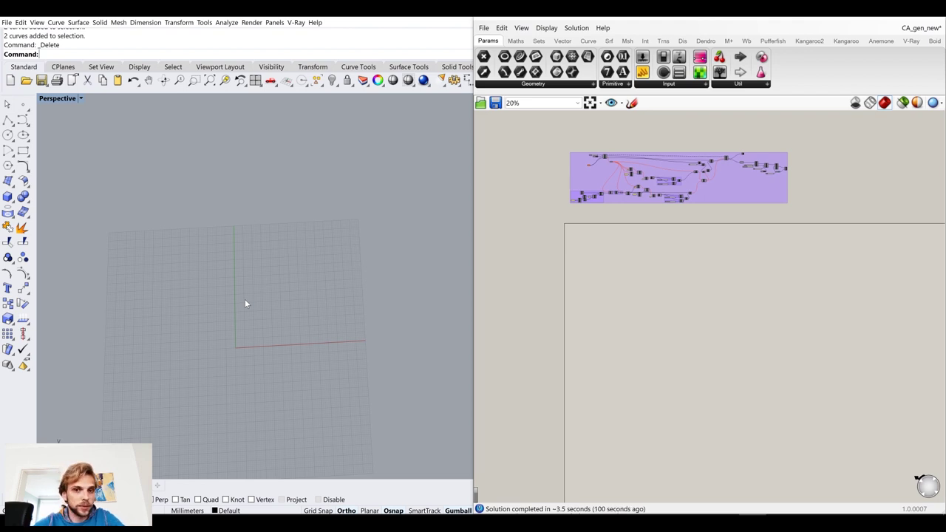
scroll(586, 256, "up", 3)
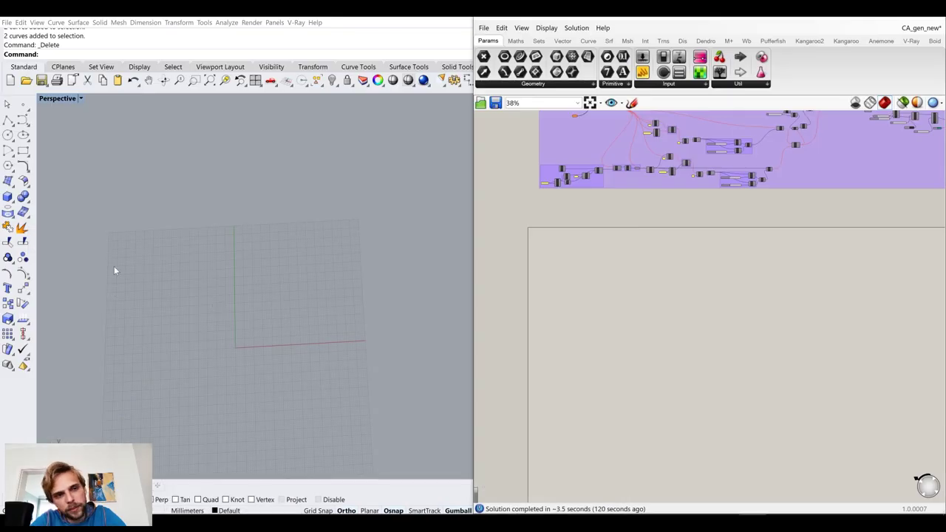
double_click(51, 100)
double_click(45, 99)
right_click_drag(258, 243, 140, 264)
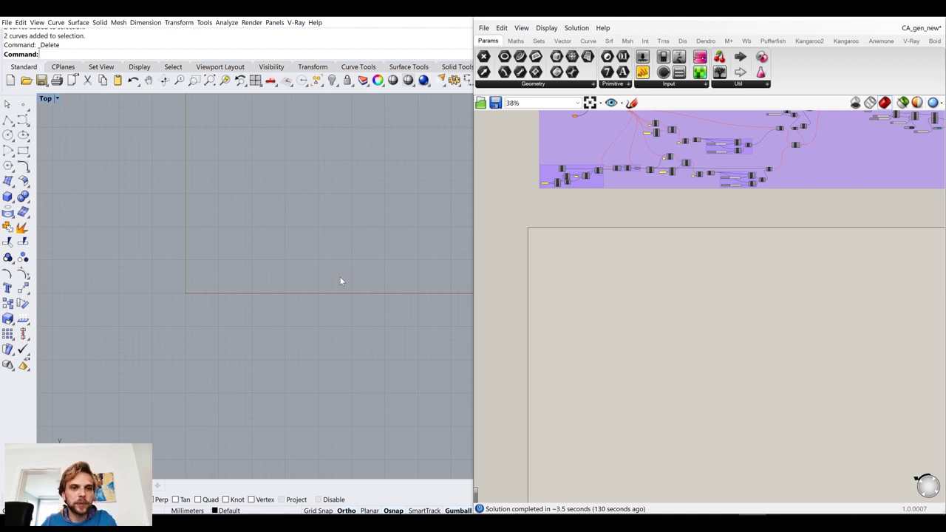
left_click(23, 104)
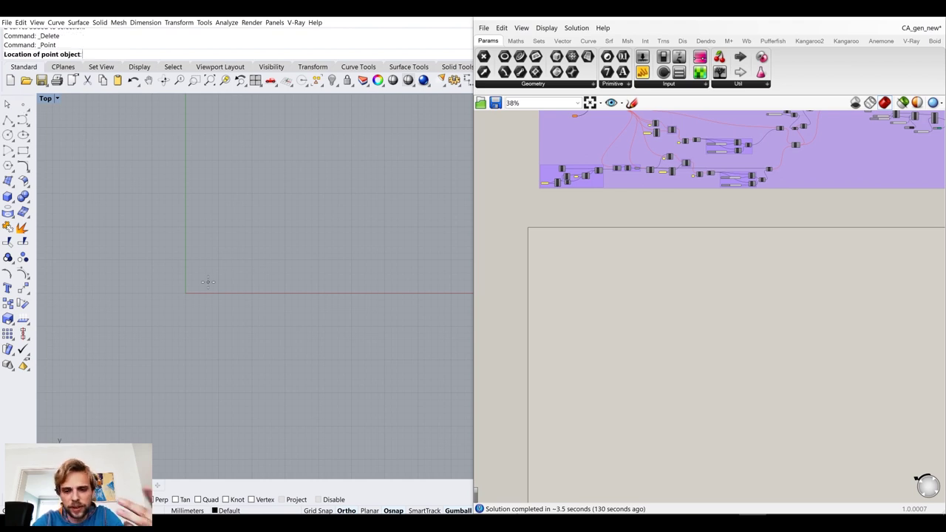
type("0")
key("Return")
Copy the origin point 10 units along X, then copy the new point another 10 units along X
left_click_drag(159, 266, 218, 336)
left_click(220, 294)
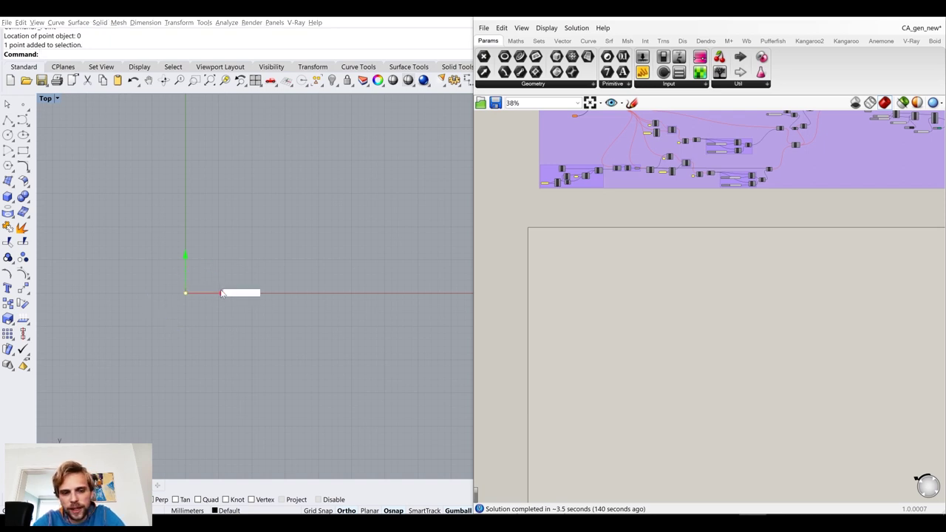
type("10")
key("alt+Return")
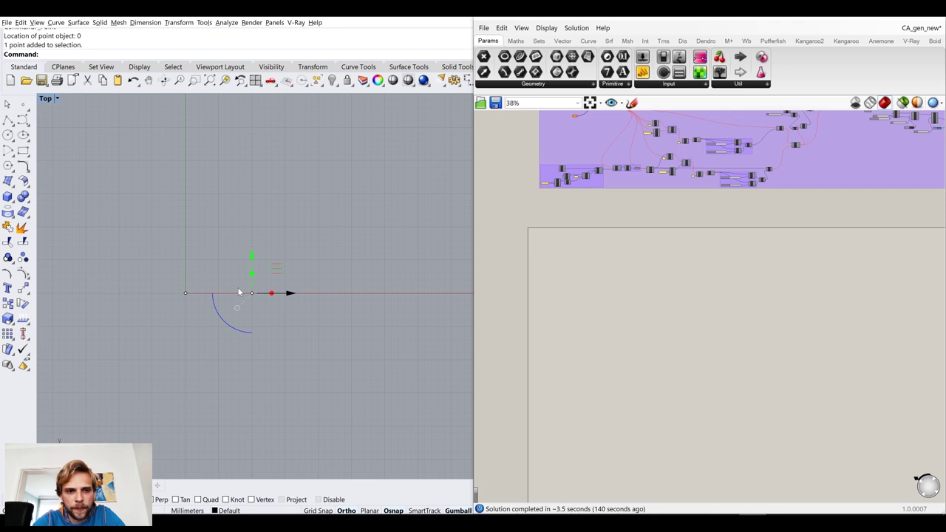
left_click(294, 296)
type("10")
key("Return")
key("Escape")
Copy the row's second and third points together 10 units in the positive Y direction
left_click_drag(203, 258, 365, 334)
left_click(288, 256)
type("10")
key("Return")
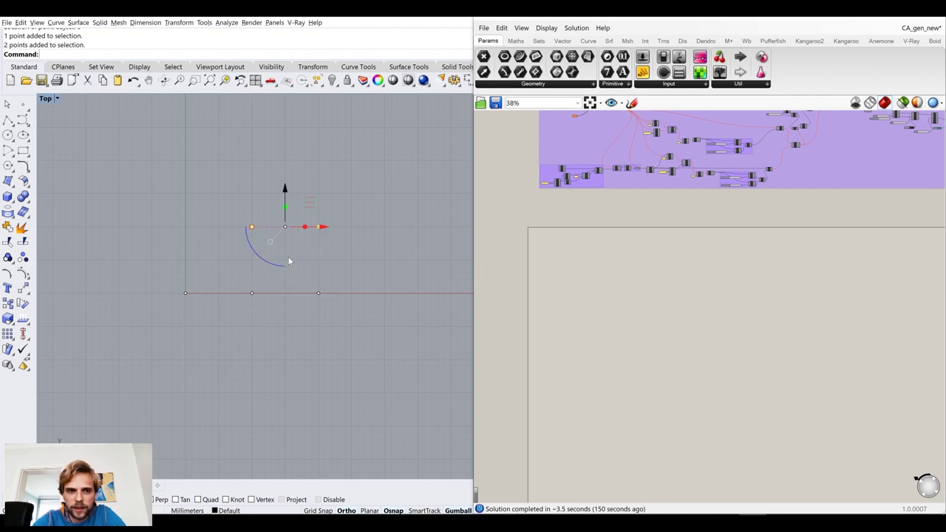
Copy the third point of the row on the X axis by -10 units along Y
key("Escape")
left_click(318, 293)
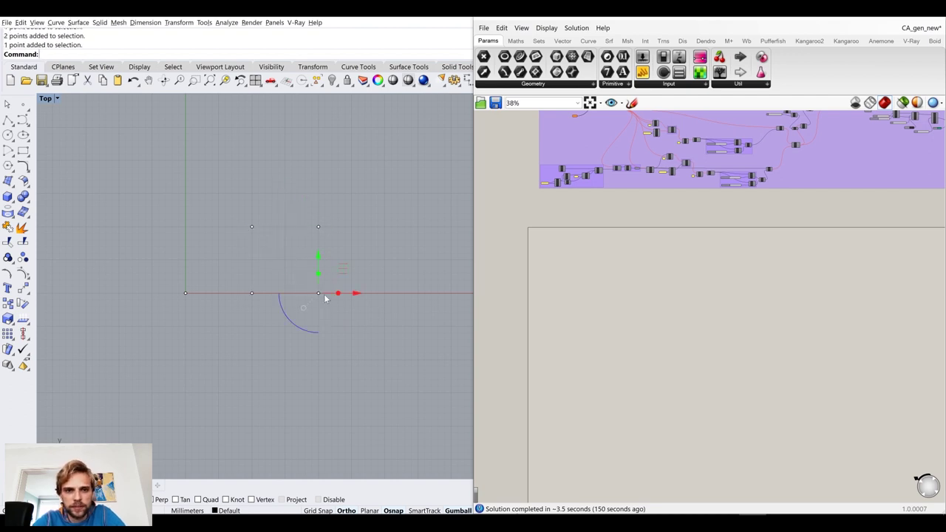
left_click(319, 256)
type("2")
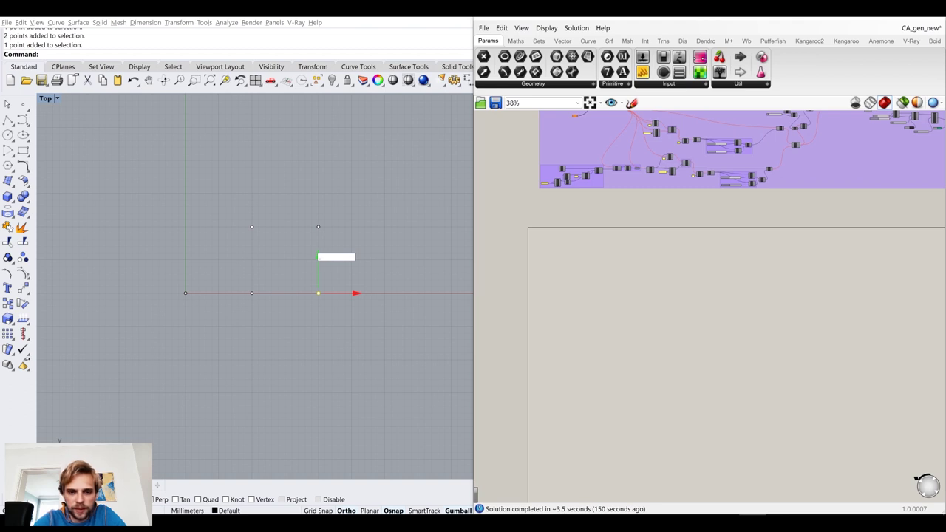
type("10")
key("Return")
key("Escape")
Select all six Rhino points and add a Point parameter on the empty page area in Grasshopper
left_click_drag(133, 187, 383, 406)
left_click_drag(111, 167, 377, 397)
left_click(370, 298)
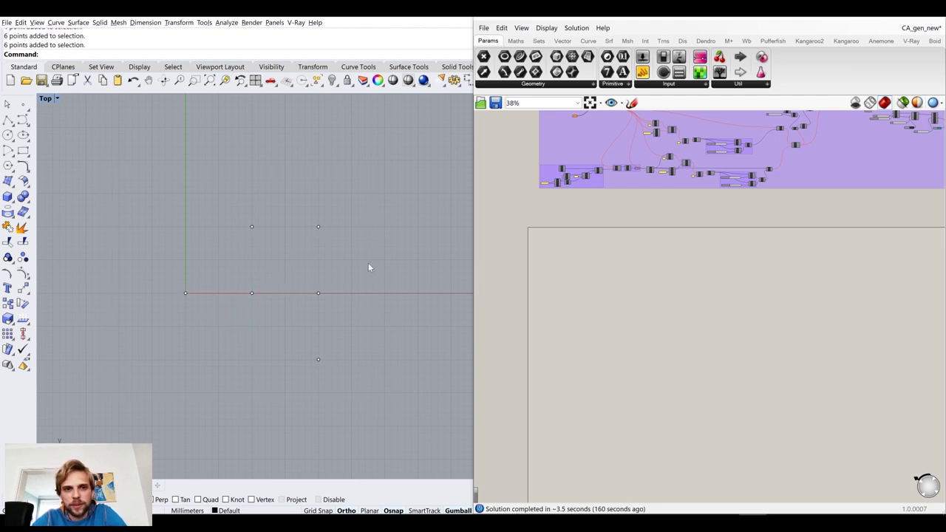
left_click_drag(141, 191, 113, 188)
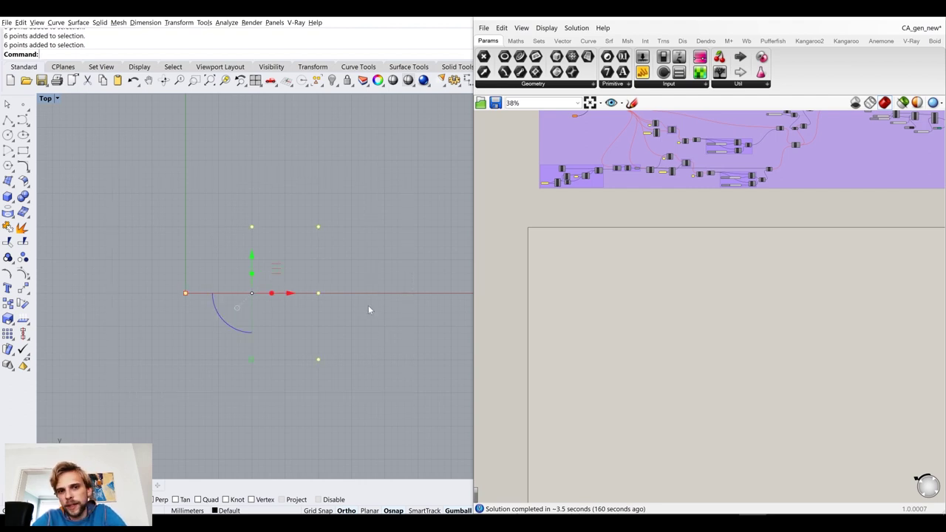
double_click(556, 270)
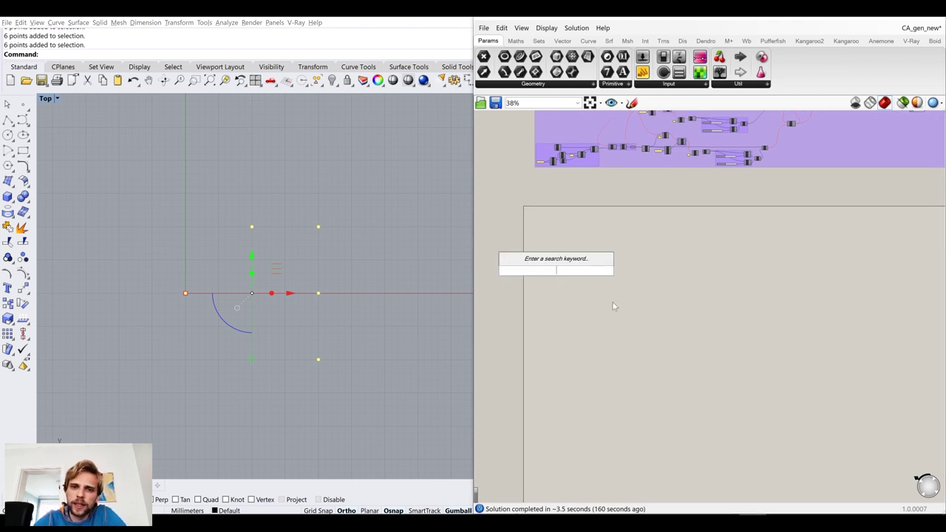
scroll(583, 273, "up", 3)
right_click_drag(592, 258, 631, 297)
scroll(596, 275, "up", 3)
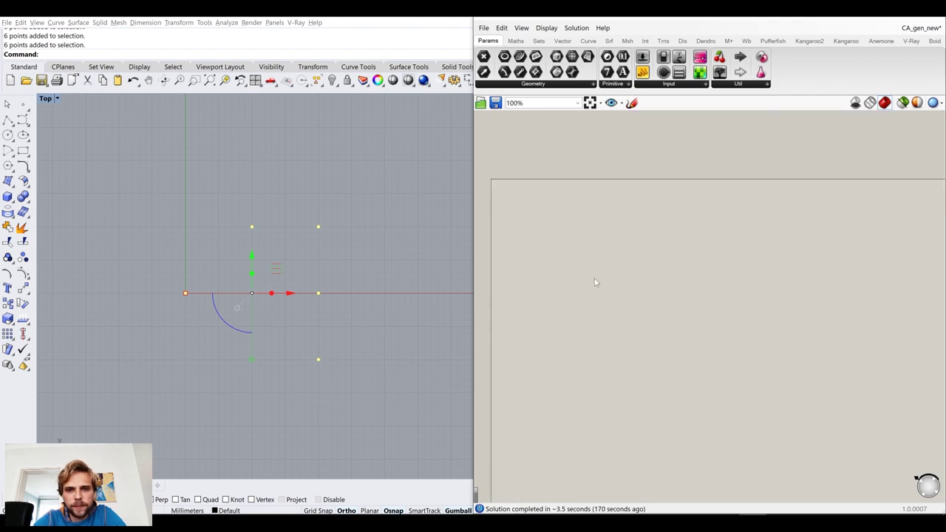
double_click(600, 274)
type("point")
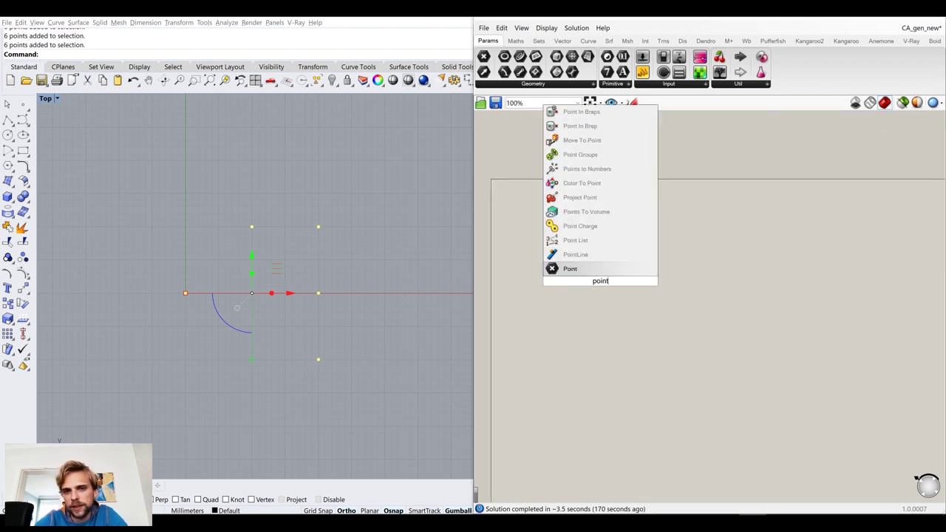
key("Up")
key("Return")
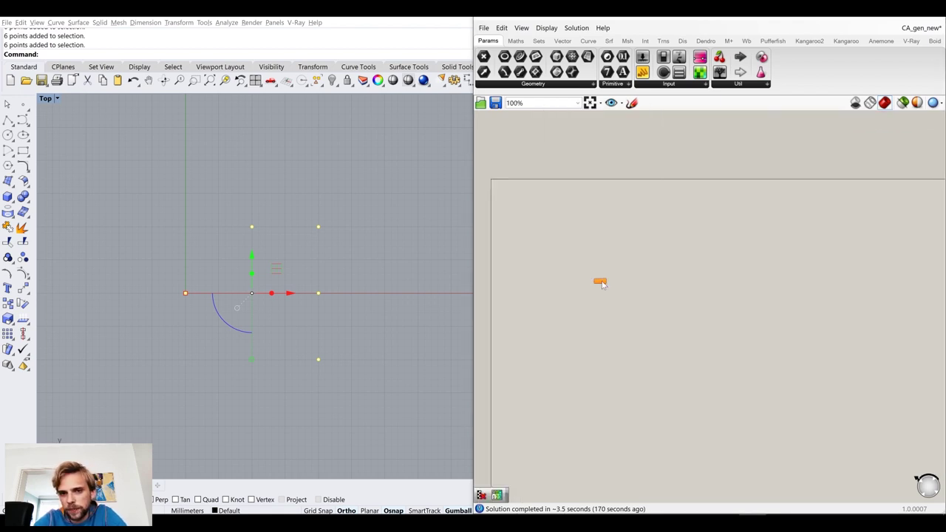
Reference the six selected Rhino points in the new Point parameter as multiple points
right_click(600, 281)
left_click(644, 419)
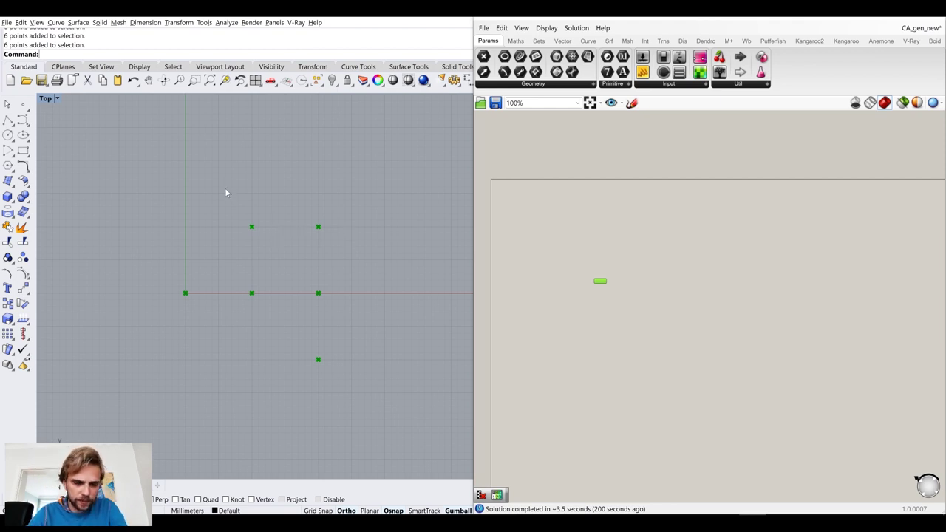
scroll(611, 281, "up", 3)
scroll(666, 296, "up", 2)
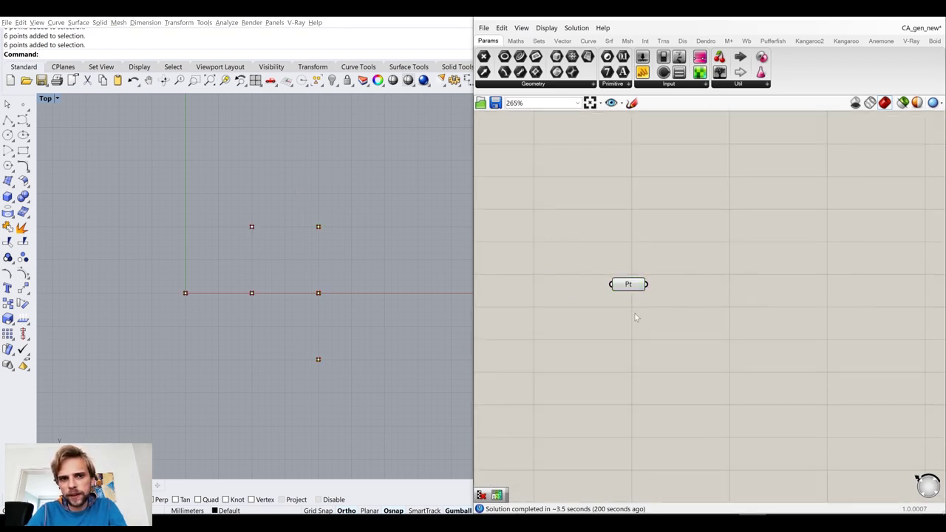
Examine the six-point pattern in Rhino by picking individual points and comparing their neighbouring cells
left_click(253, 228)
left_click(271, 252)
left_click(252, 227)
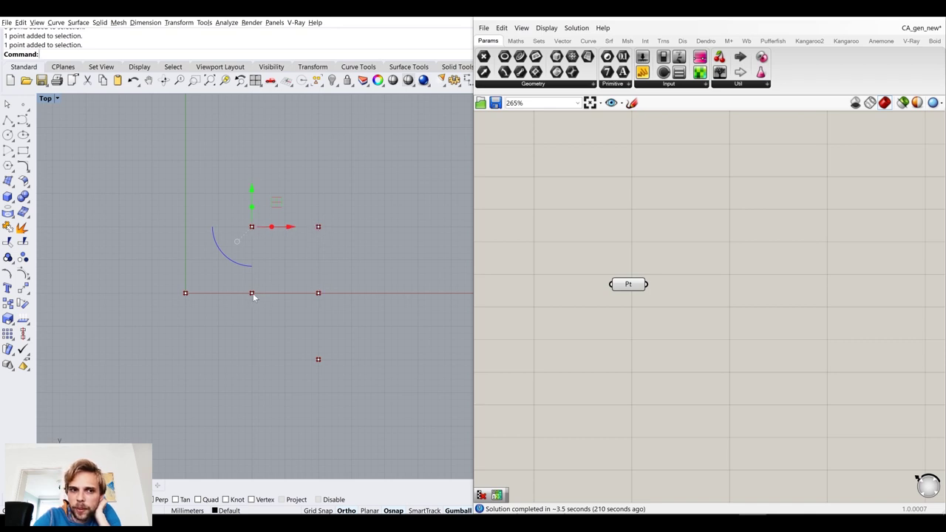
left_click(364, 267)
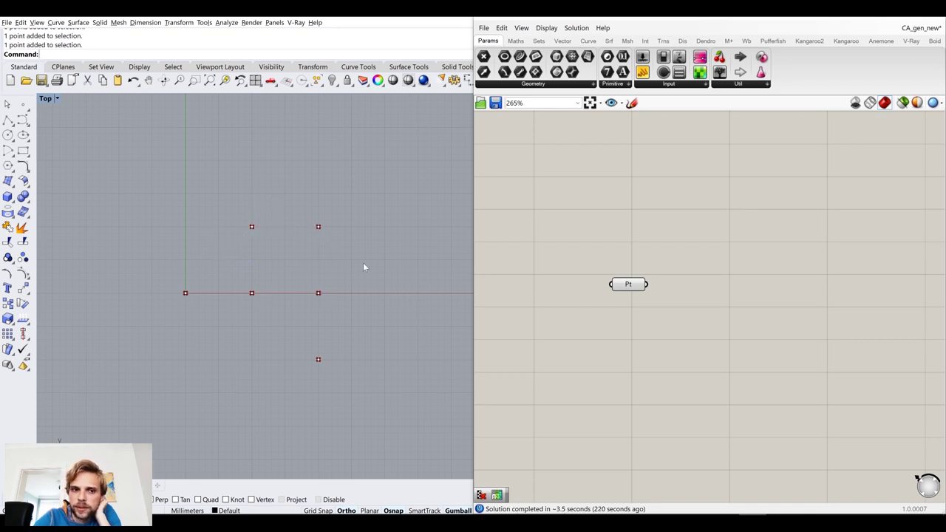
left_click(318, 293)
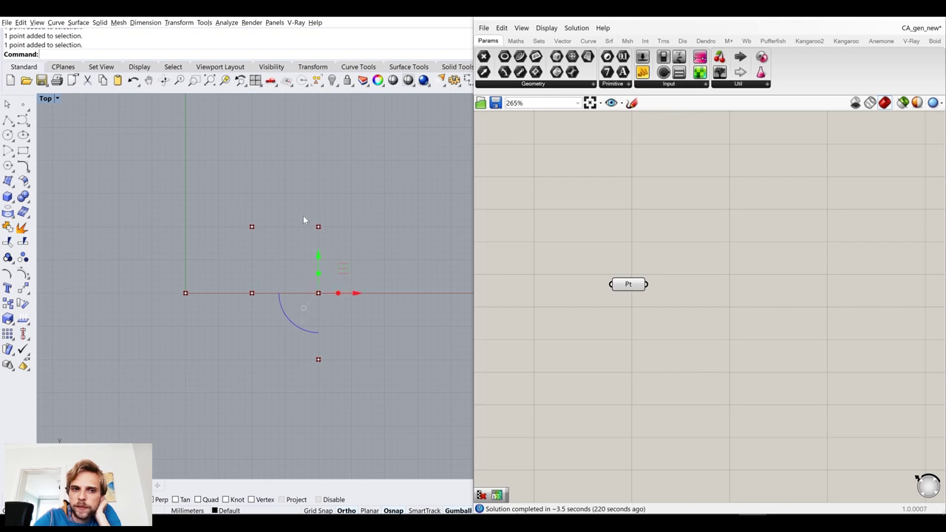
left_click(252, 324)
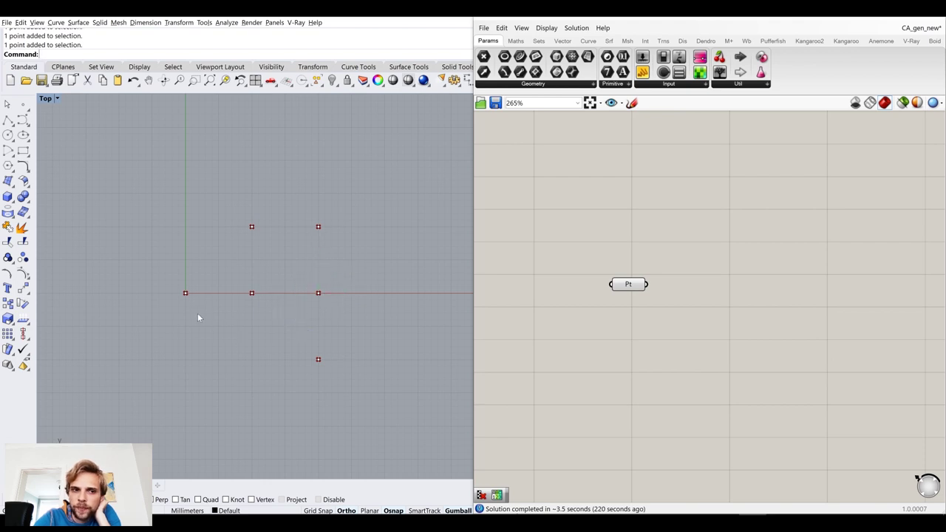
left_click_drag(142, 275, 143, 276)
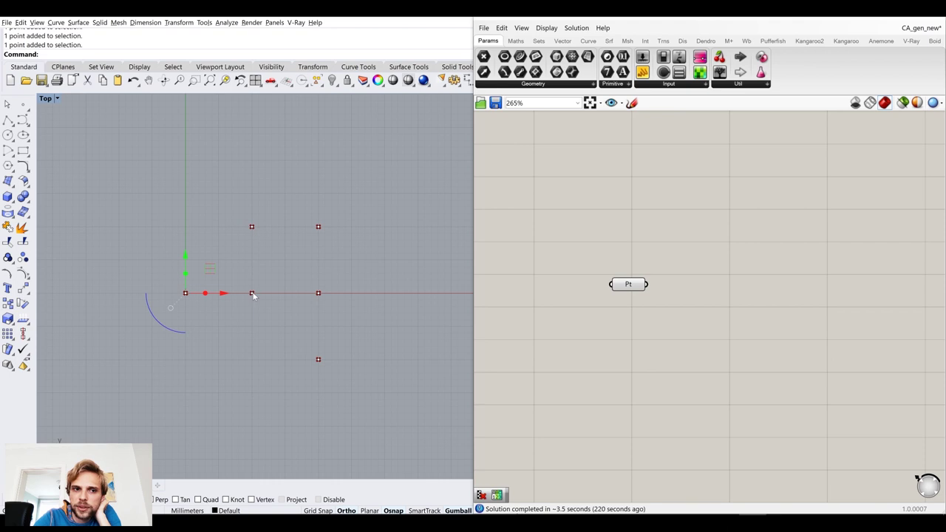
left_click(299, 426)
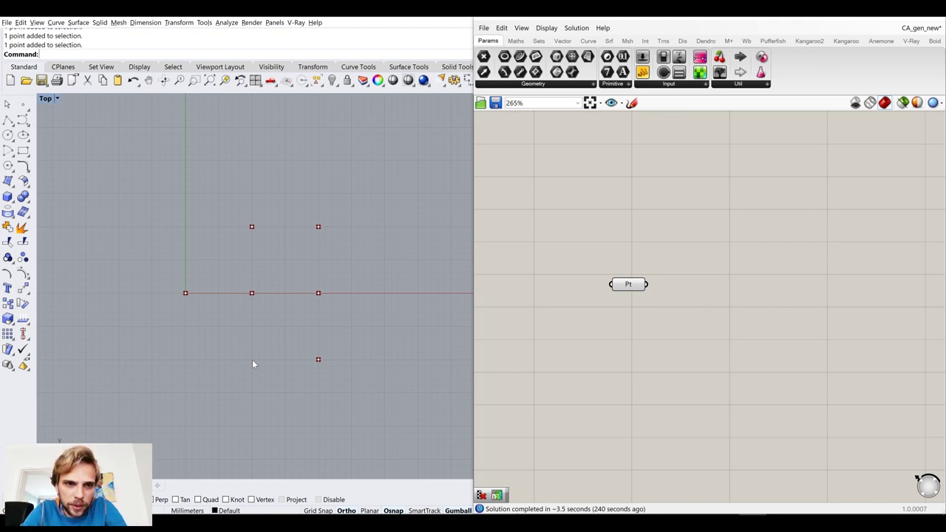
Examine the wiring in the lower part of the existing Grasshopper group above the new Point parameter
scroll(673, 289, "down", 2)
scroll(673, 288, "down", 5)
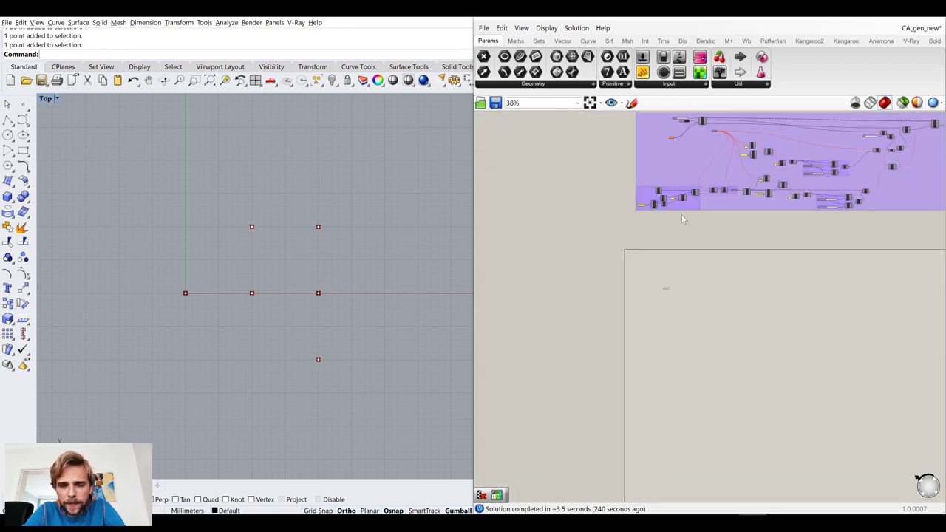
right_click_drag(682, 215, 671, 317)
scroll(651, 309, "up", 6)
right_click_drag(599, 313, 658, 269)
scroll(660, 286, "up", 3)
scroll(660, 286, "down", 2)
right_click_drag(713, 278, 683, 312)
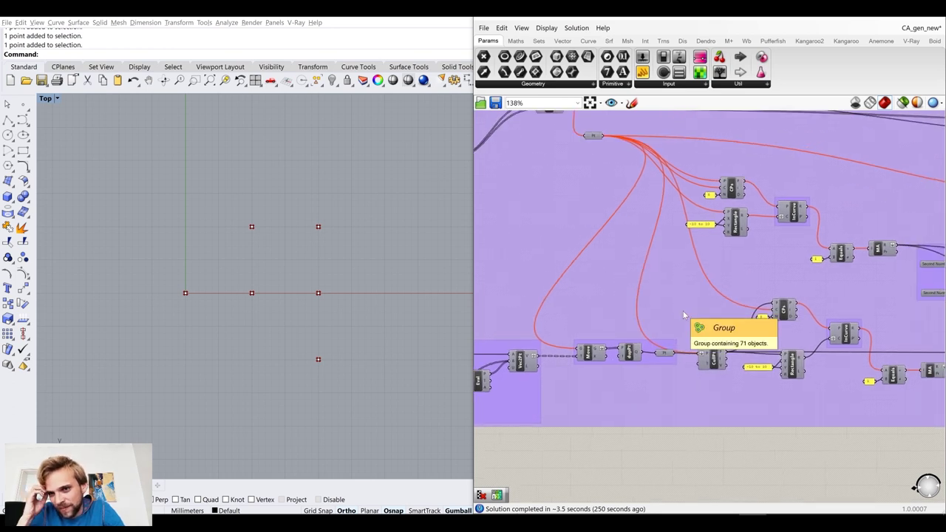
scroll(634, 353, "down", 2)
right_click_drag(748, 388, 755, 345)
right_click_drag(634, 396, 744, 253)
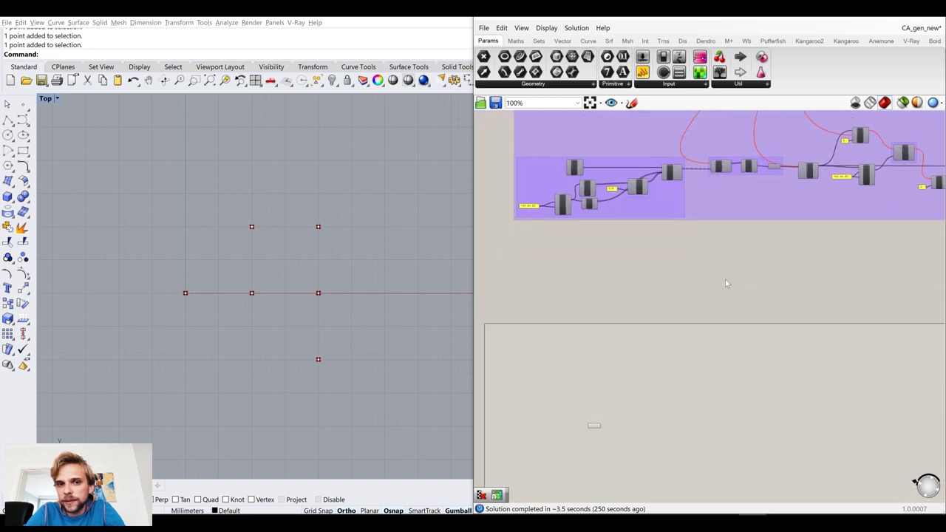
Examine the neighbour relations in the six-point Rhino pattern by selecting different groups of adjacent points
scroll(597, 443, "up", 8)
right_click_drag(624, 392, 638, 320)
left_click_drag(207, 193, 281, 361)
left_click_drag(207, 167, 298, 385)
left_click(279, 403)
left_click(252, 367)
left_click_drag(224, 196, 266, 366)
left_click(218, 198)
left_click_drag(214, 179, 188, 167)
left_click(296, 371)
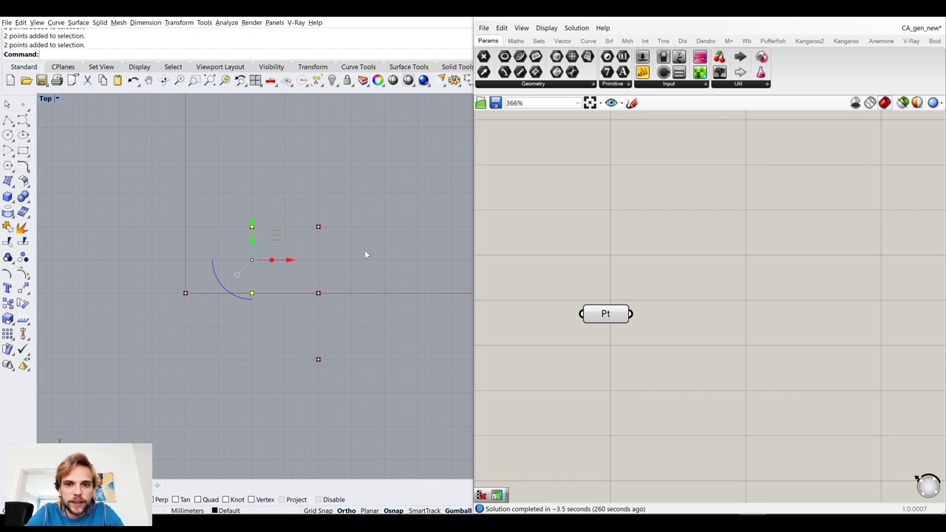
Add a Rectangle component beside the Point parameter and feed the referenced points into its plane input
right_click_drag(741, 385, 705, 321)
double_click(702, 312)
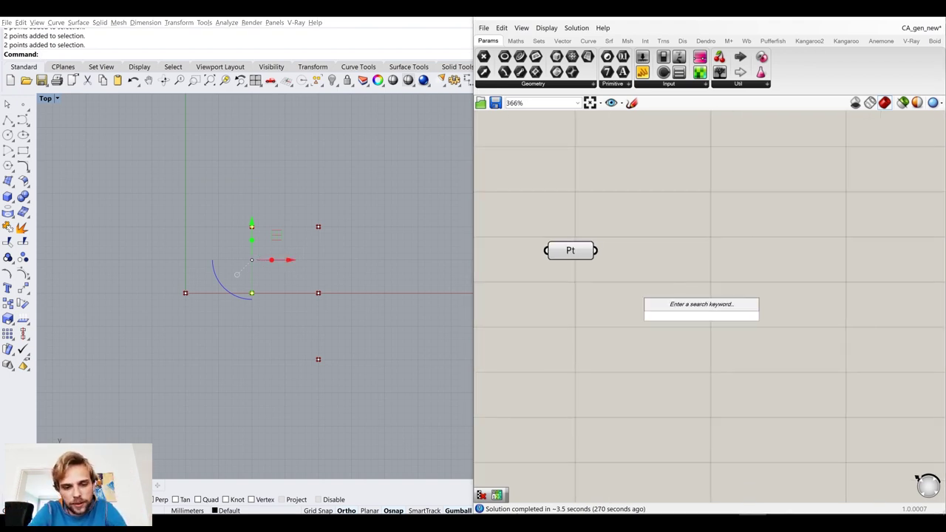
type("rec")
key("Return")
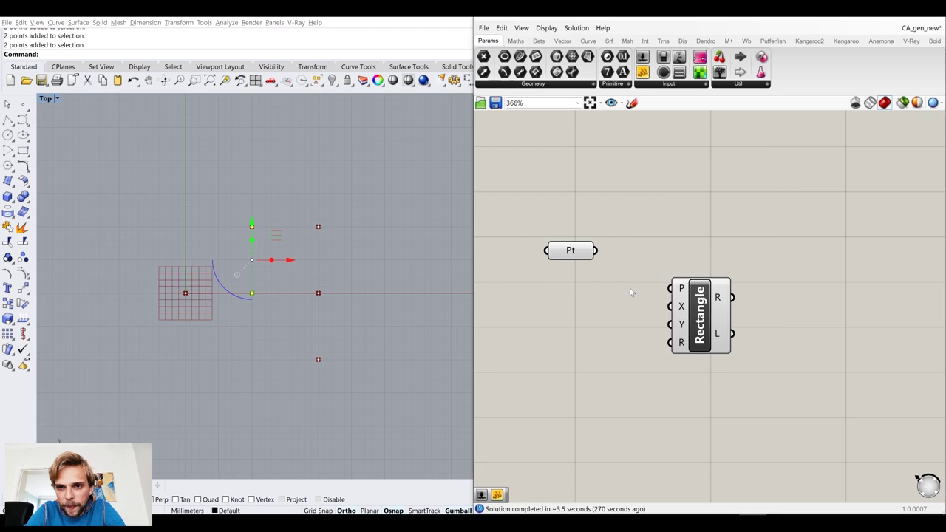
left_click_drag(596, 250, 716, 281)
left_click(568, 329)
left_click(350, 360)
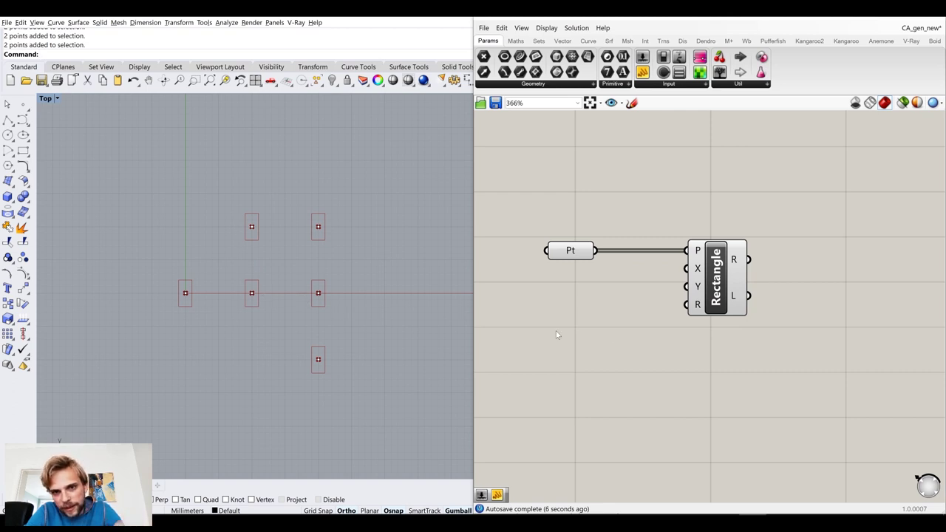
left_click_drag(718, 293, 751, 294)
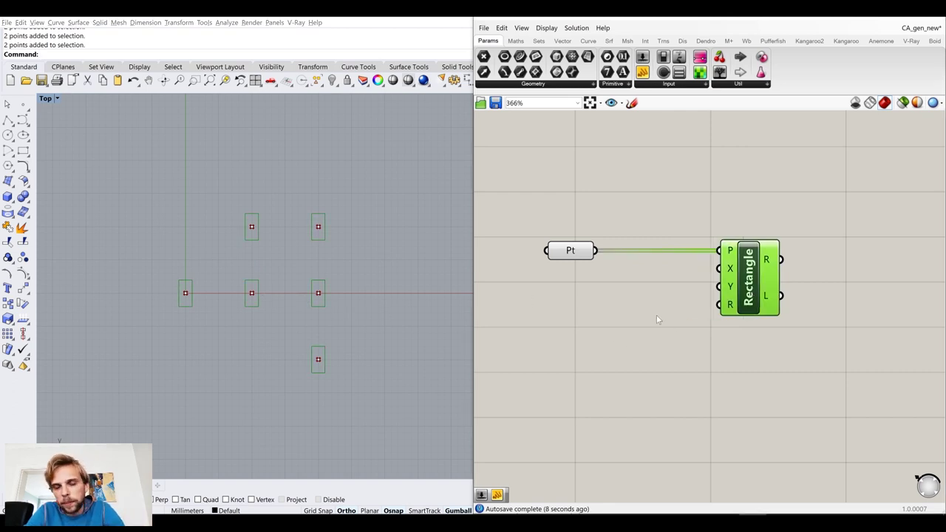
left_click(591, 332)
double_click(591, 332)
type("//")
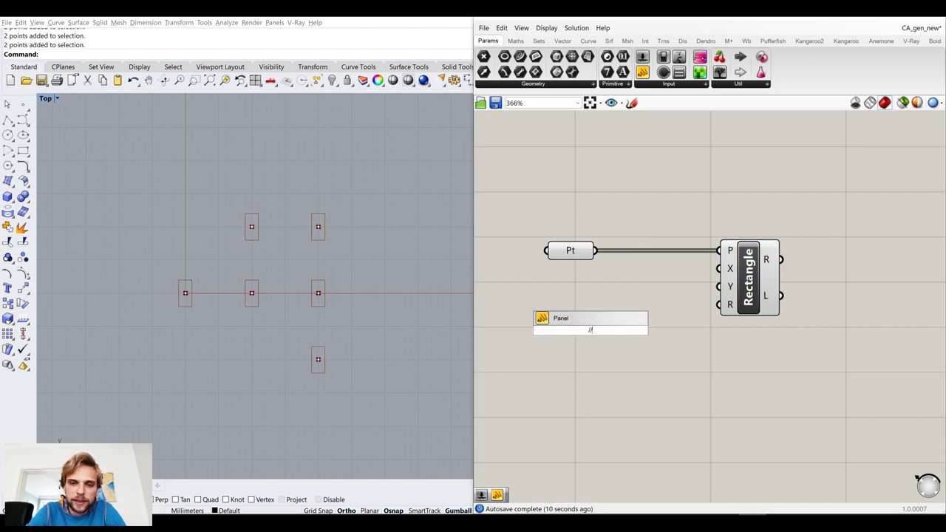
type("-1")
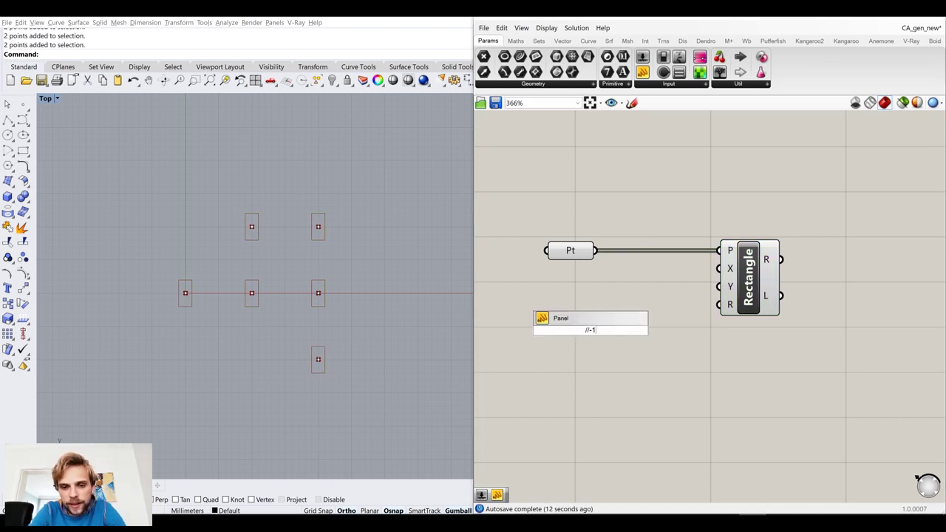
type("0 to 10")
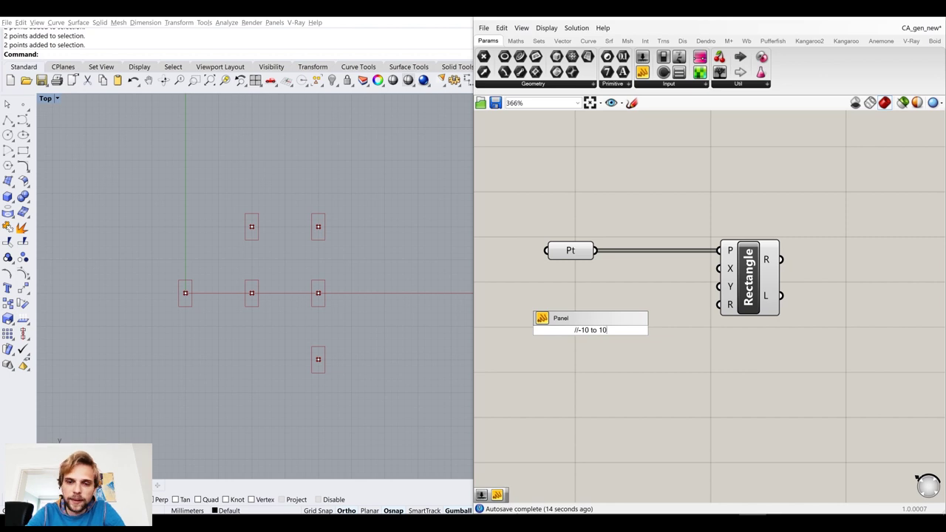
Add a panel containing "-10 to 10" and connect it to the Rectangle component's X and Y size inputs
double_click(588, 316)
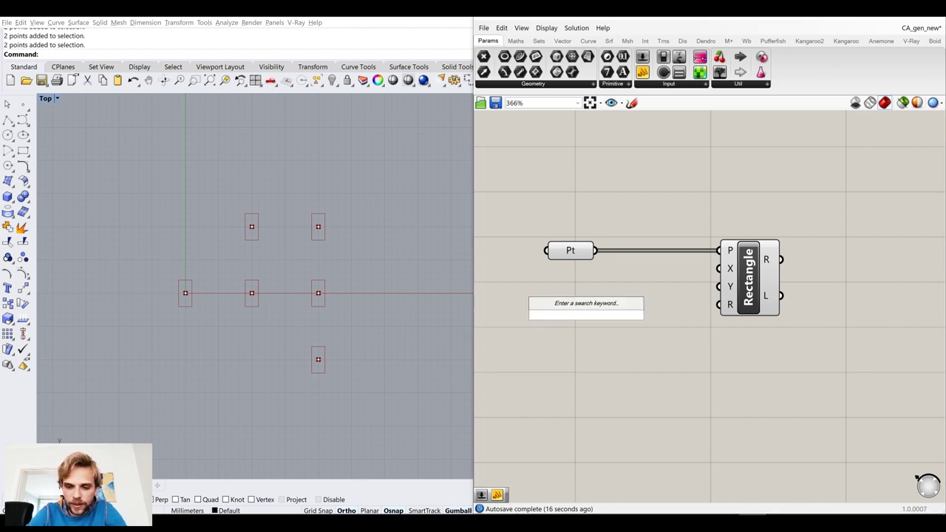
type("//-10")
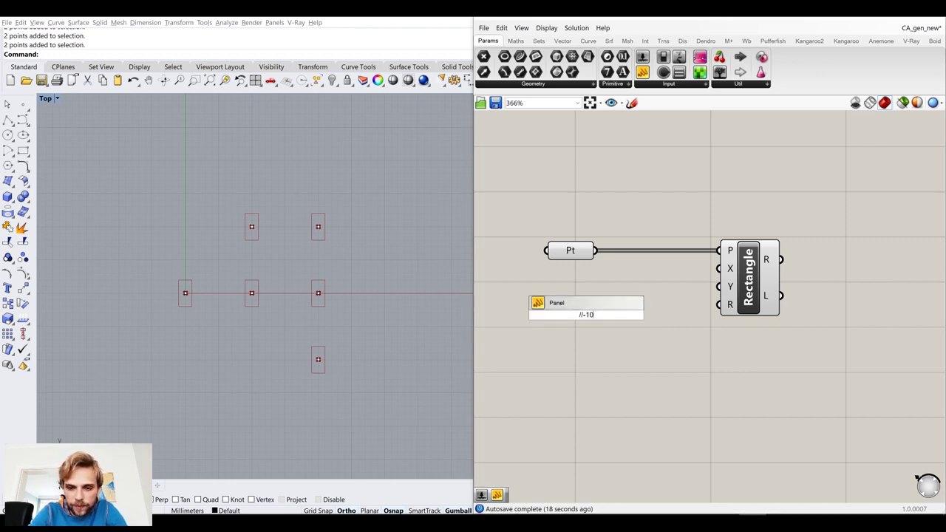
type(" to 10")
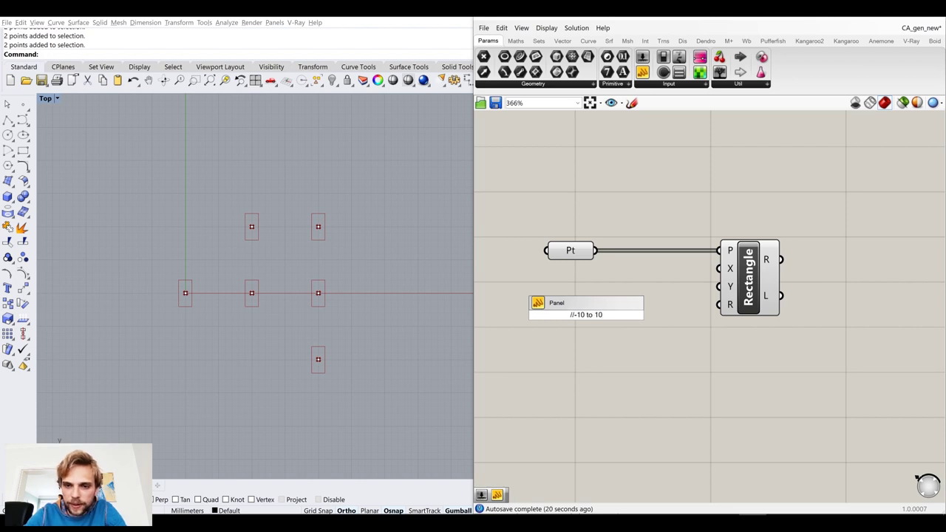
key("Return")
scroll(630, 311, "down", 1)
left_click_drag(627, 314, 705, 274)
left_click_drag(627, 313, 706, 289)
left_click_drag(613, 317, 658, 286)
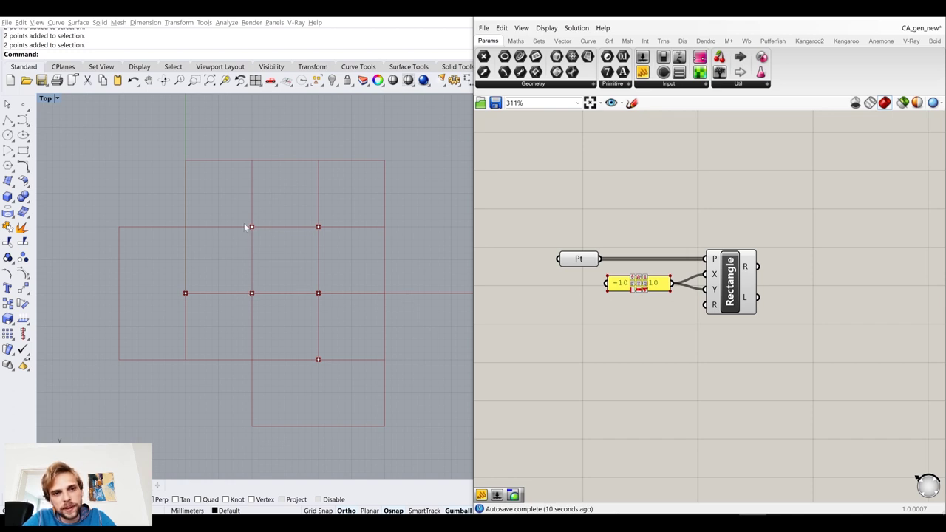
left_click_drag(264, 205, 217, 253)
left_click_drag(348, 206, 404, 244)
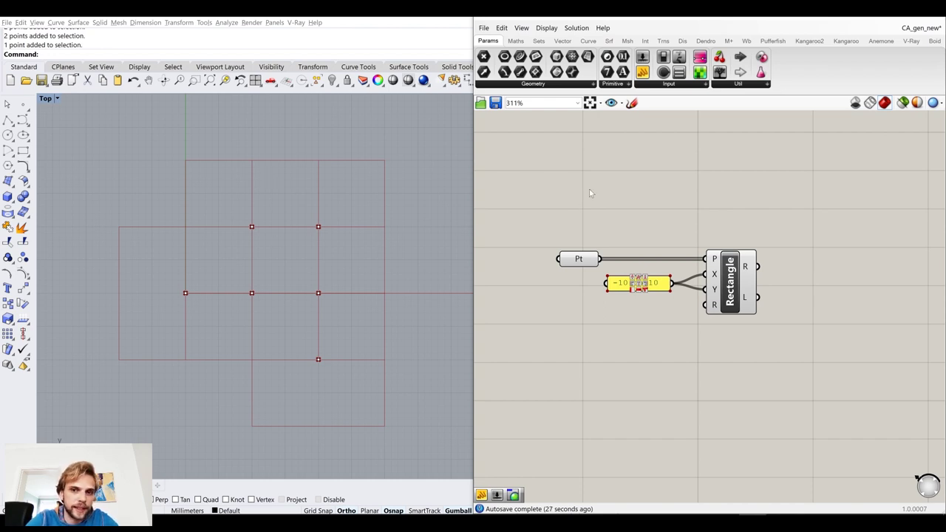
Rearrange the new components so the Rectangle and its size panel sit lower than the Point parameter
scroll(613, 299, "down", 3)
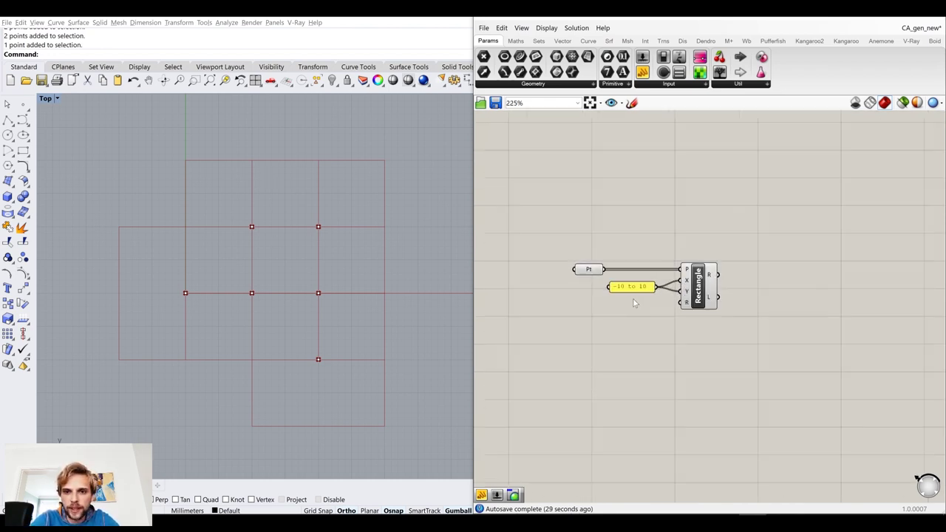
scroll(633, 303, "up", 1)
left_click_drag(532, 250, 750, 368)
left_click_drag(706, 280, 695, 335)
left_click(632, 301)
left_click_drag(586, 320, 581, 287)
left_click(674, 219)
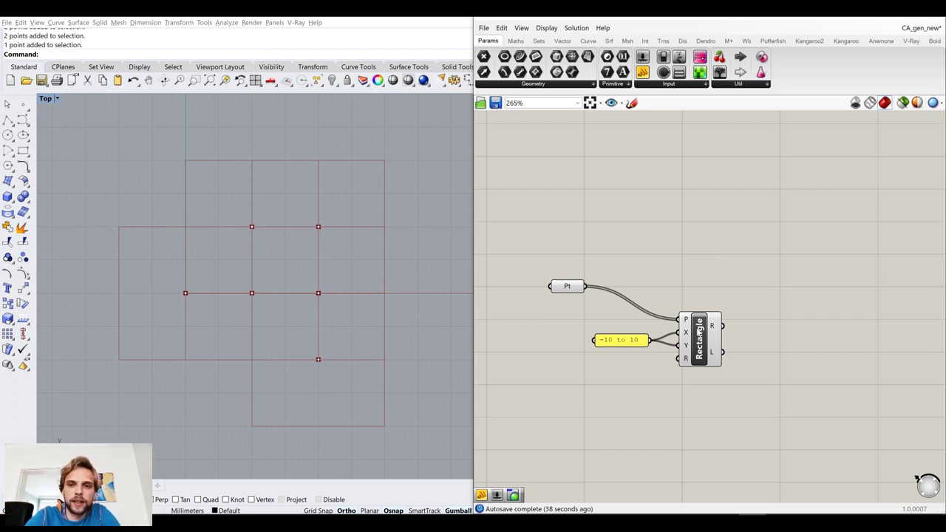
Add a Point In Curve component on the free canvas area beyond the Rectangle component
left_click(319, 225)
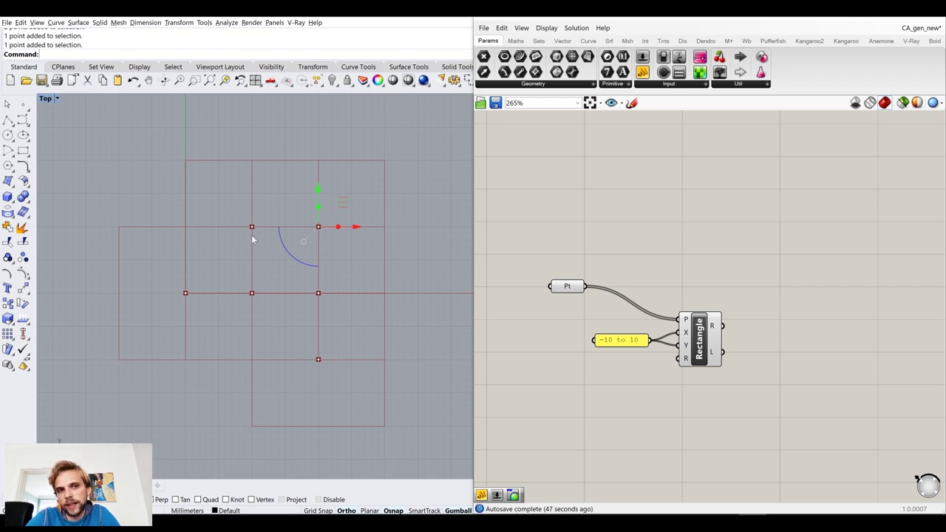
left_click(790, 204)
right_click_drag(803, 255, 757, 252)
left_click(432, 234)
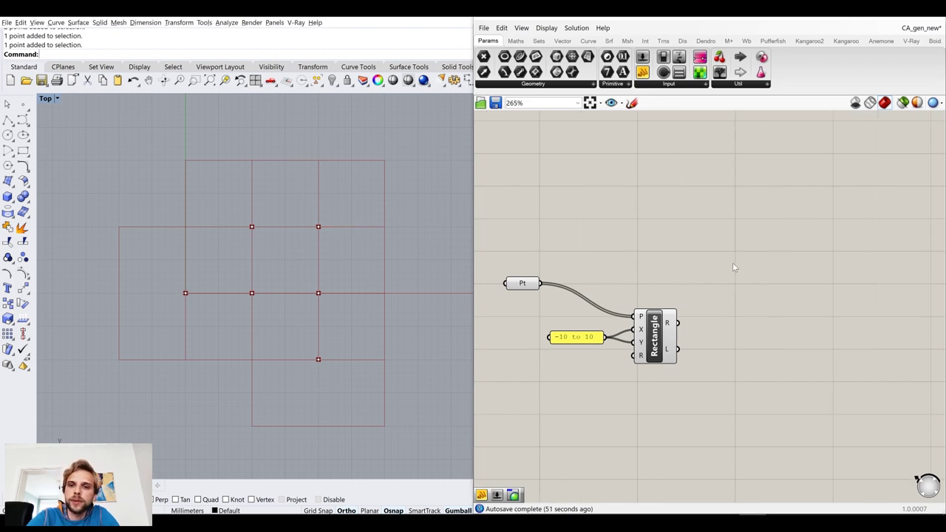
double_click(733, 264)
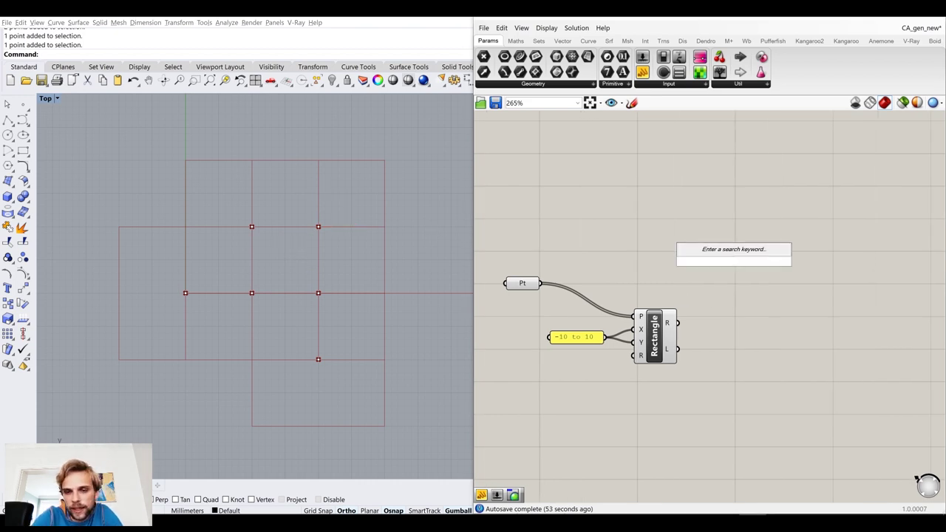
type("in curve")
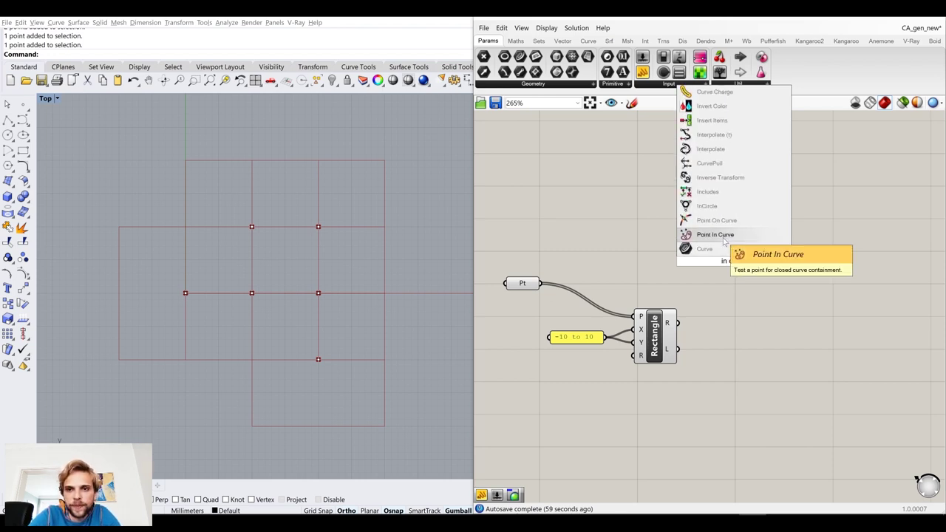
left_click(724, 237)
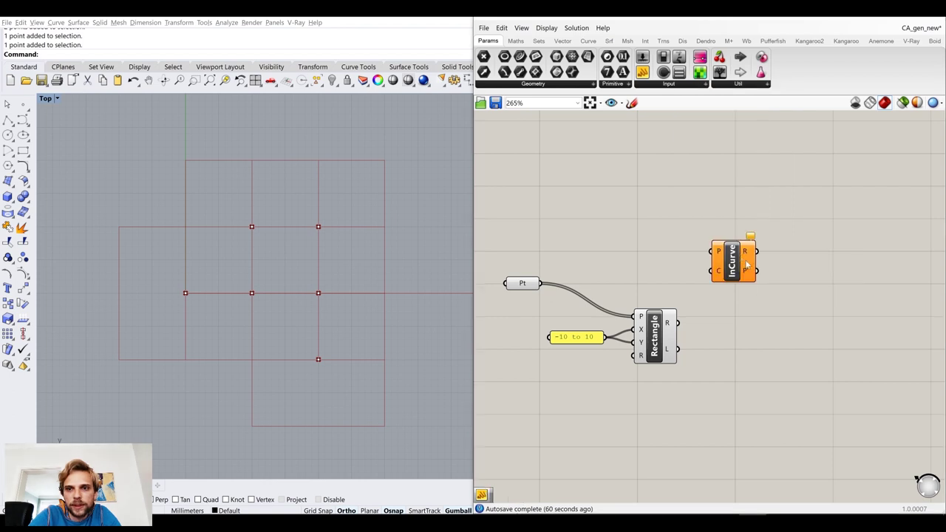
Connect the Point parameter to InCurve's point input and the Rectangle output to its curve input
scroll(743, 229, "down", 2)
right_click_drag(669, 260, 627, 261)
scroll(586, 277, "up", 2)
left_click_drag(522, 270, 739, 292)
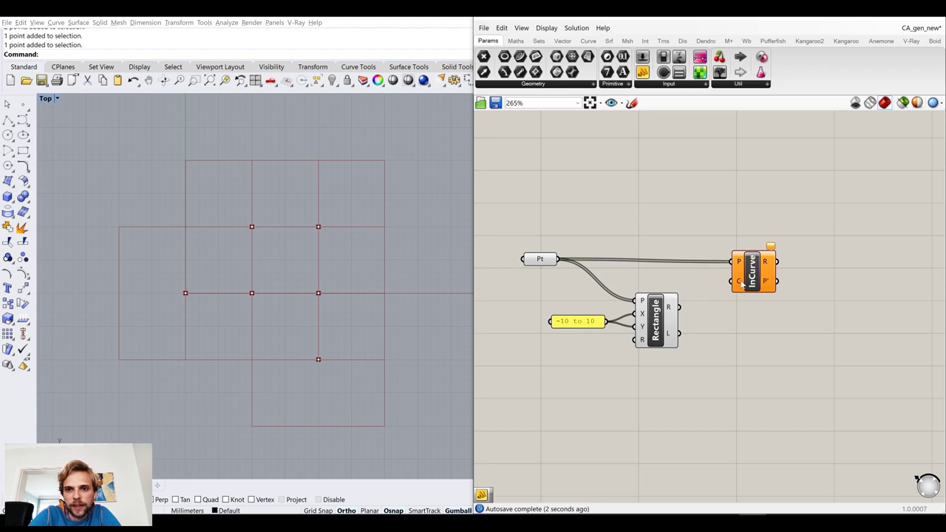
left_click_drag(678, 307, 732, 281)
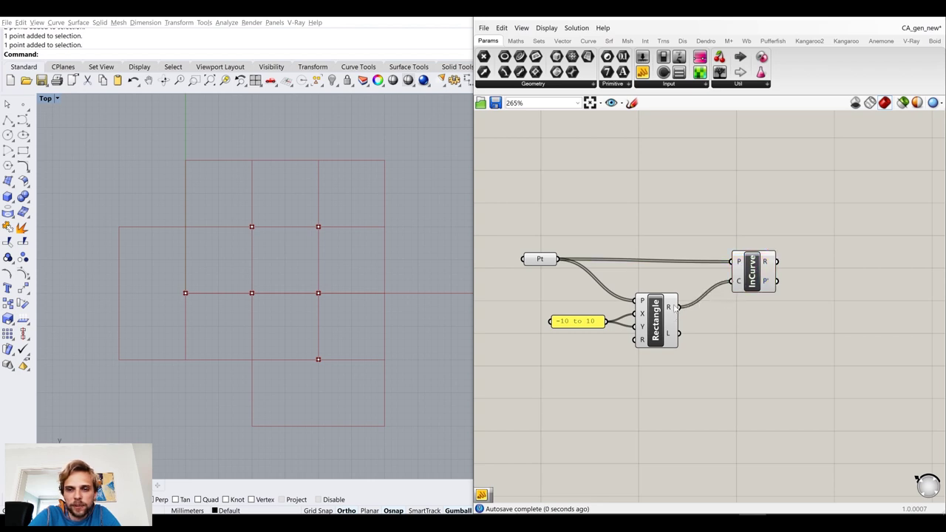
Examine how the Rectangle and InCurve components are wired in the existing Game of Life definition
mouse_move(766, 263)
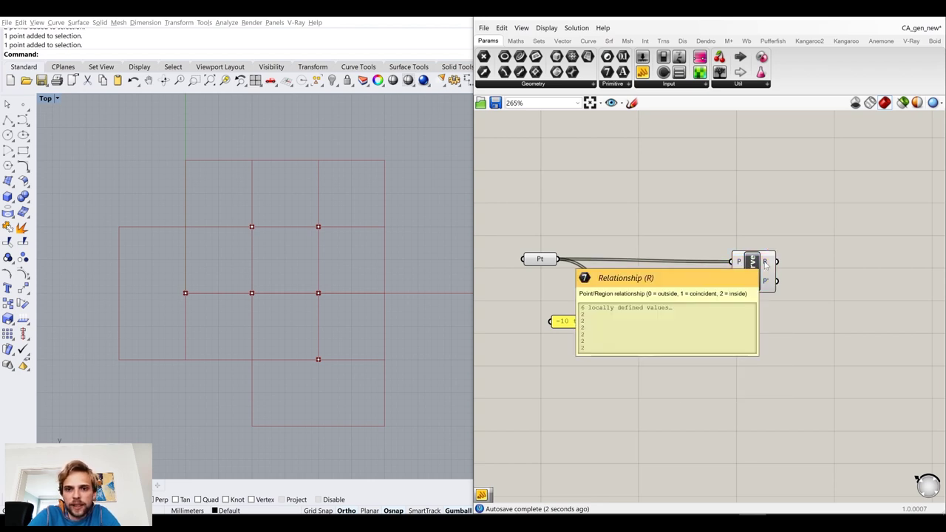
scroll(734, 213, "down", 1)
scroll(731, 211, "down", 6)
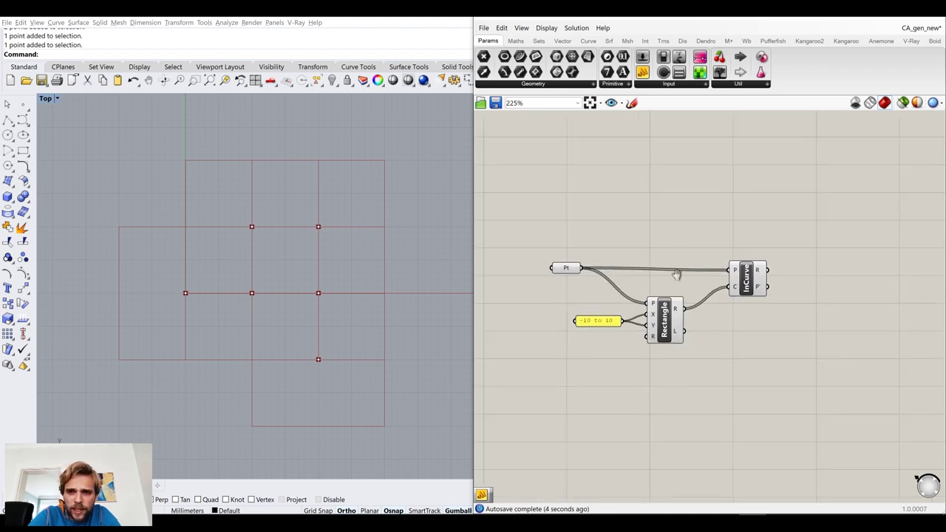
scroll(686, 206, "up", 6)
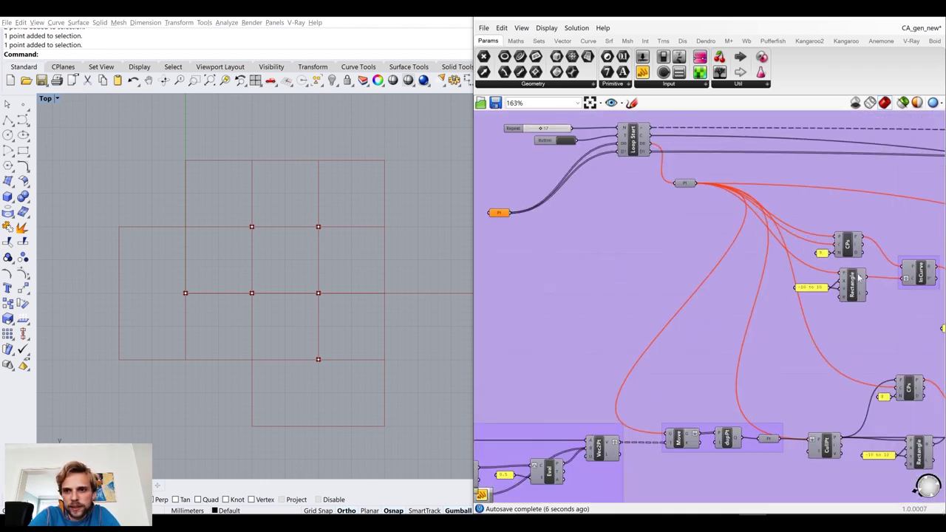
scroll(831, 291, "down", 6)
right_click_drag(740, 391, 712, 212)
scroll(736, 315, "up", 6)
scroll(738, 301, "up", 3)
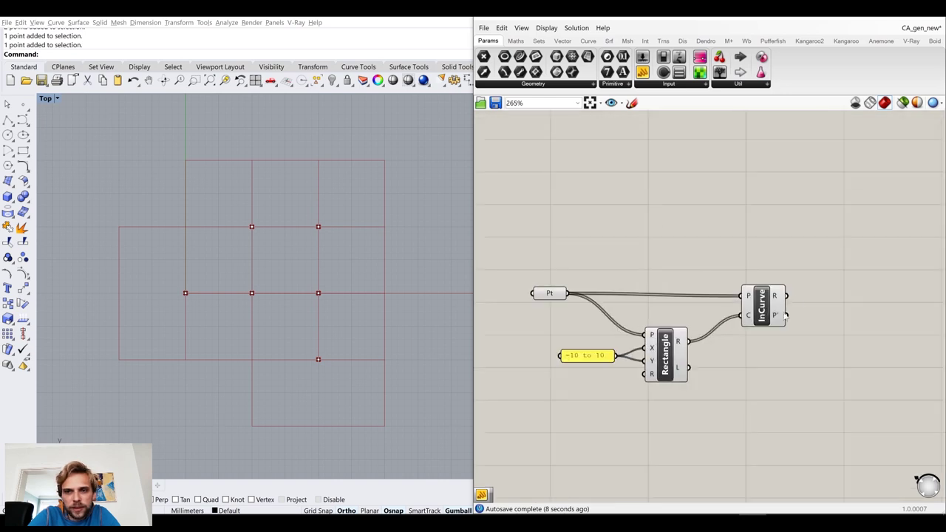
Add an enlarged panel beside InCurve and connect the Relationship output to it
left_click_drag(643, 72, 845, 236)
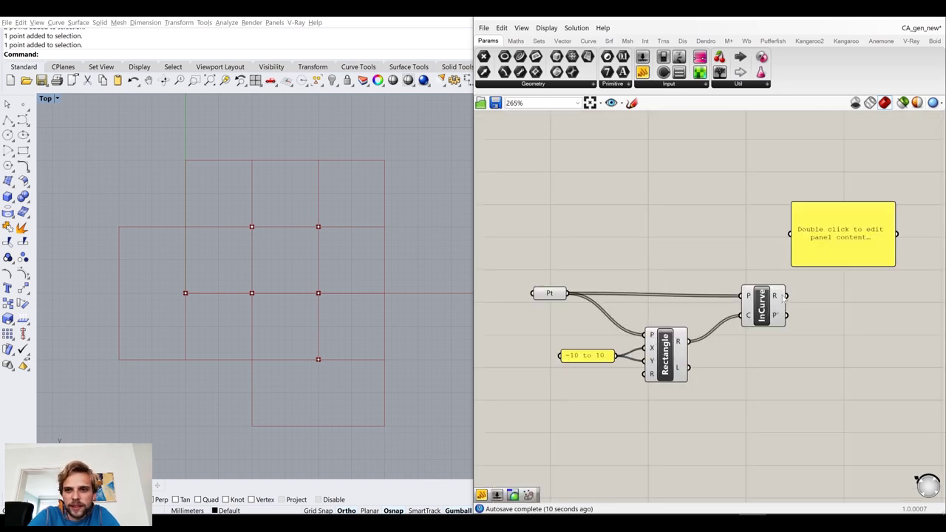
left_click_drag(787, 296, 791, 234)
left_click_drag(847, 266, 875, 356)
left_click_drag(851, 303, 909, 290)
right_click_drag(909, 290, 827, 294)
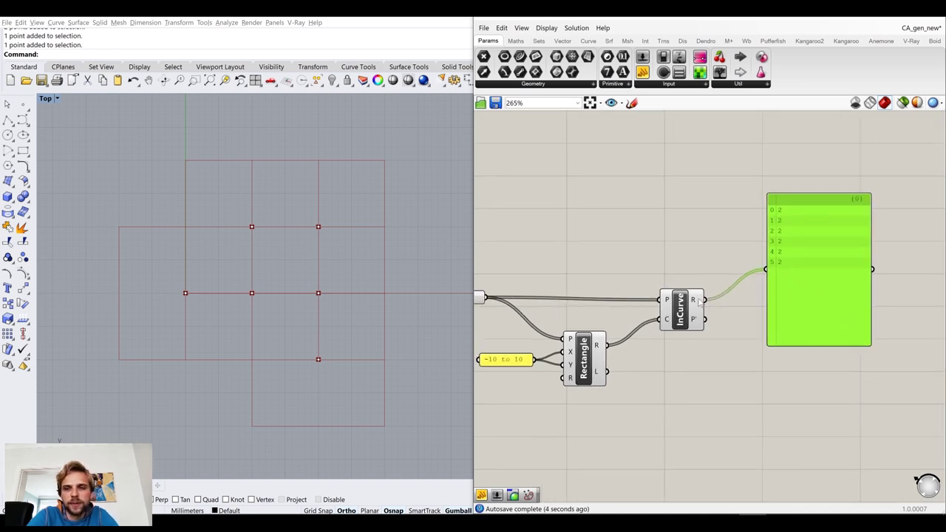
mouse_move(697, 301)
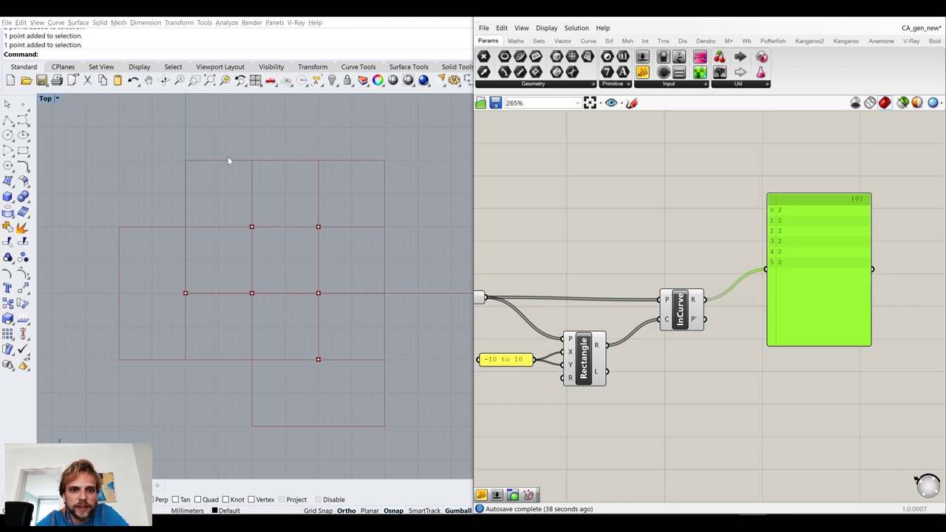
Graft the curve input of the InCurve component so every point is tested against each rectangle
right_click_drag(692, 370, 738, 342)
left_click(680, 370)
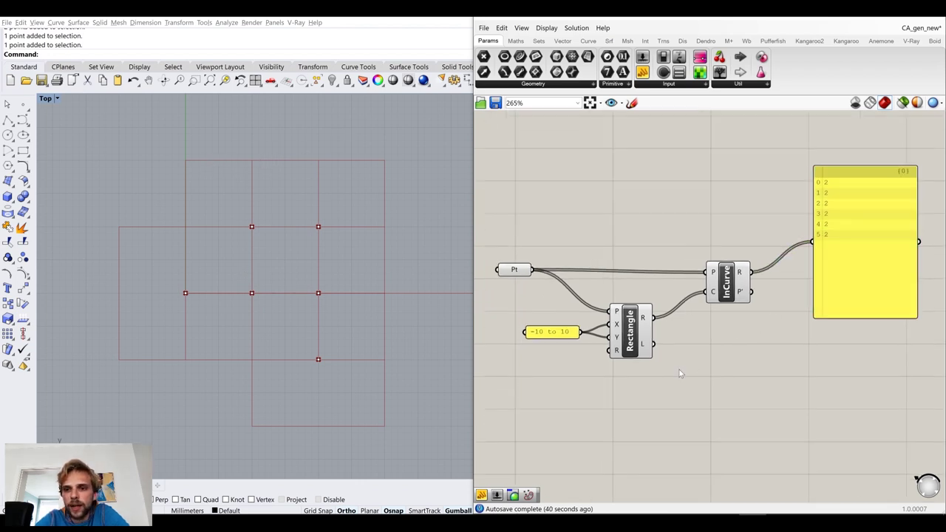
scroll(638, 309, "up", 2)
right_click(651, 324)
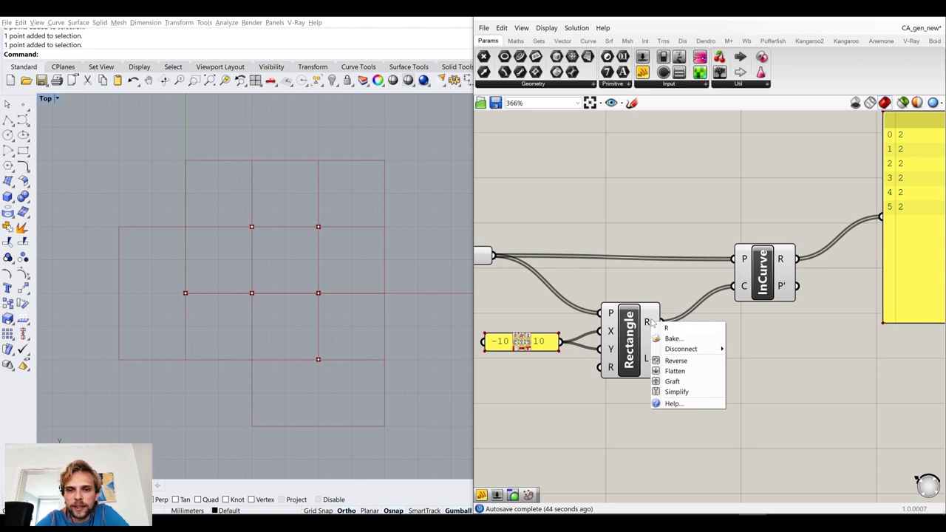
left_click(650, 300)
mouse_move(742, 284)
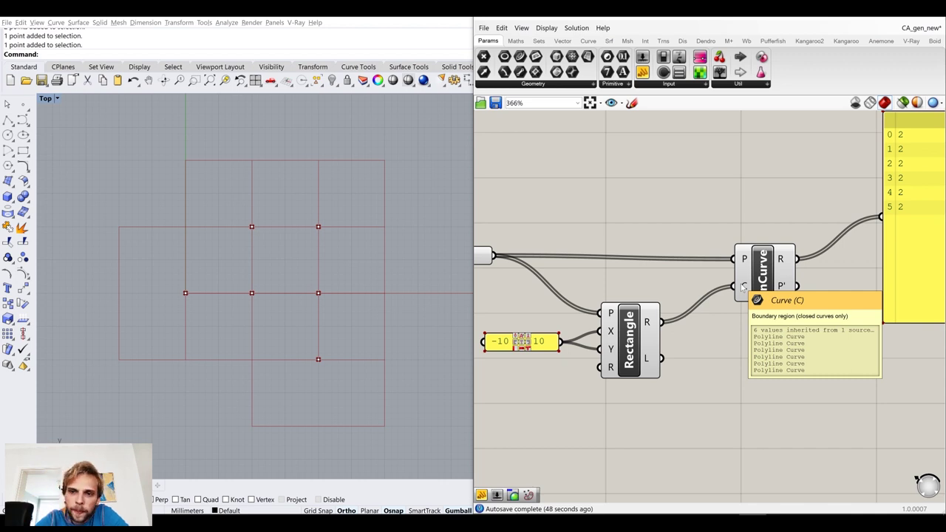
right_click(743, 289)
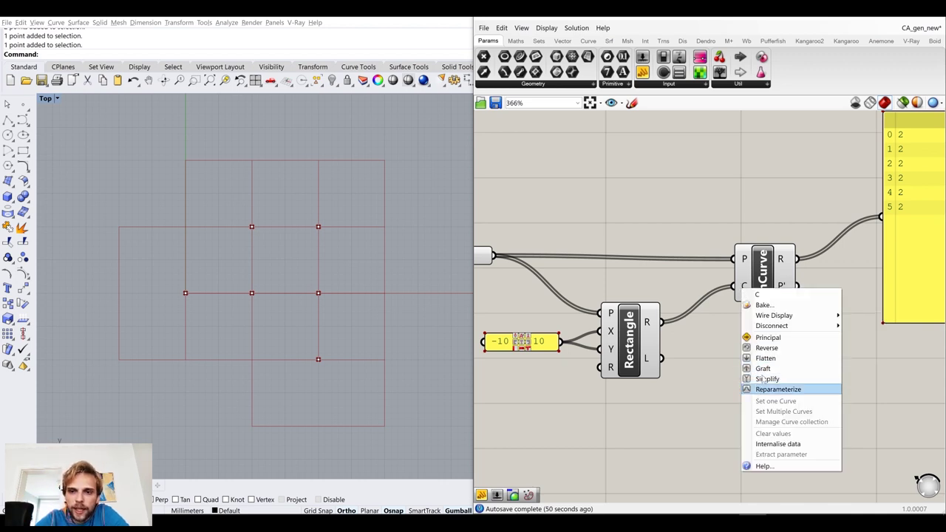
left_click(763, 368)
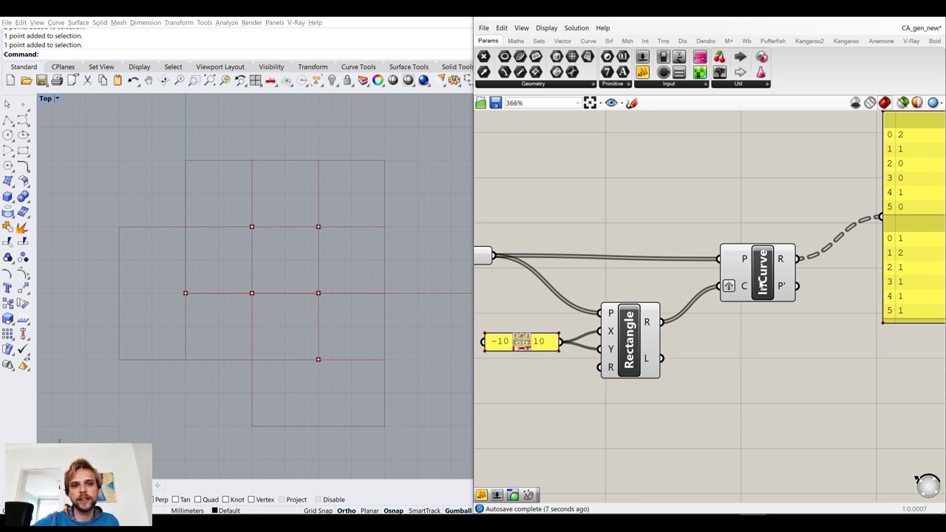
left_click_drag(230, 217, 280, 250)
left_click_drag(303, 193, 344, 246)
left_click_drag(318, 279, 342, 305)
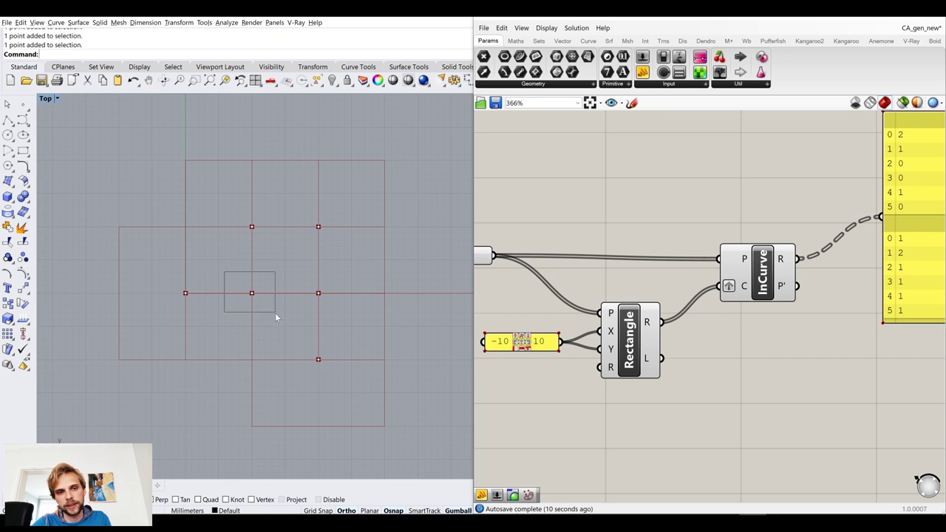
Enlarge the panel showing the InCurve relationship values and move it farther away from InCurve
right_click_drag(832, 220, 590, 224)
scroll(590, 224, "down", 2)
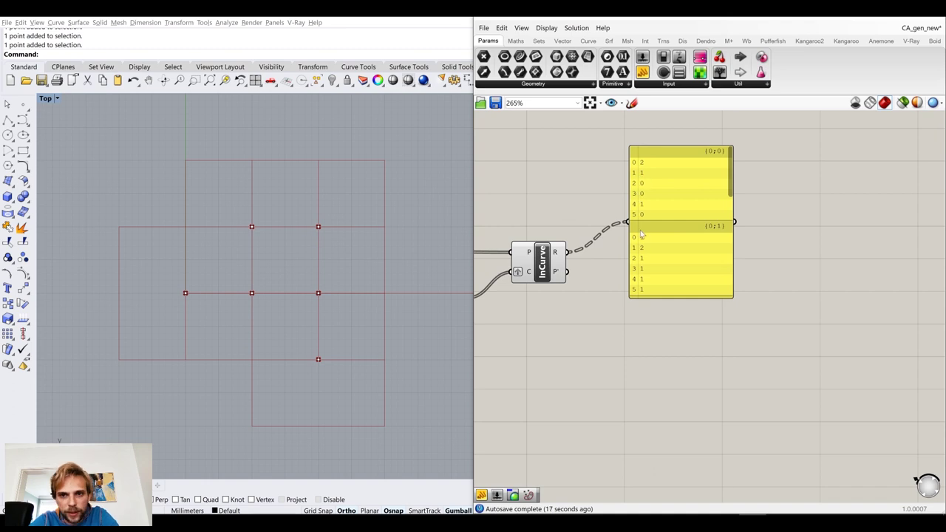
left_click_drag(660, 297, 681, 439)
left_click_drag(694, 347, 849, 326)
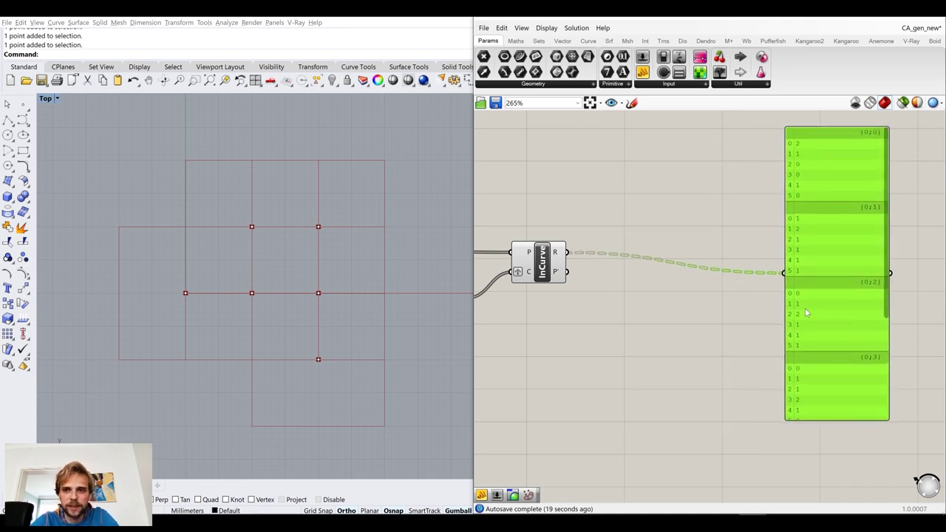
Examine how the Equals and Mass Addition components follow InCurve in the existing Game of Life definition
scroll(805, 308, "down", 2)
scroll(687, 306, "down", 5)
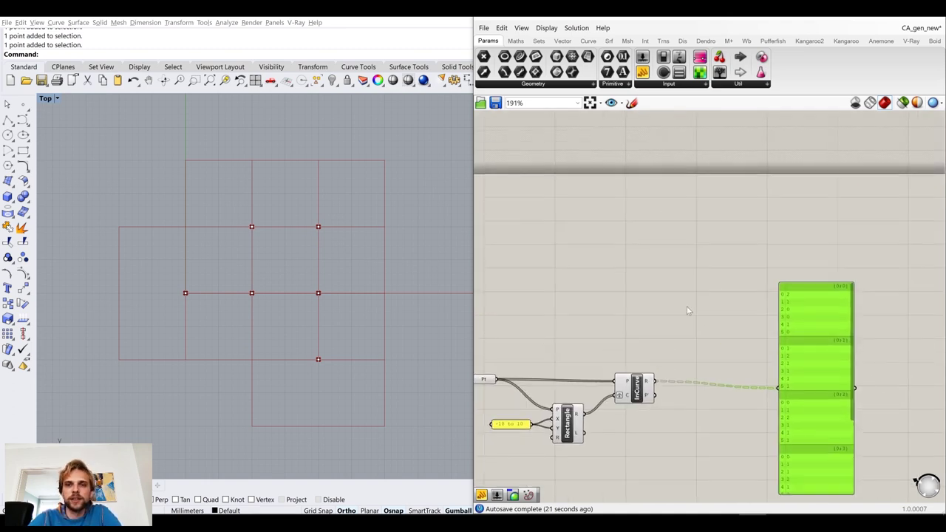
right_click_drag(687, 306, 623, 431)
scroll(680, 255, "up", 3)
scroll(771, 324, "up", 3)
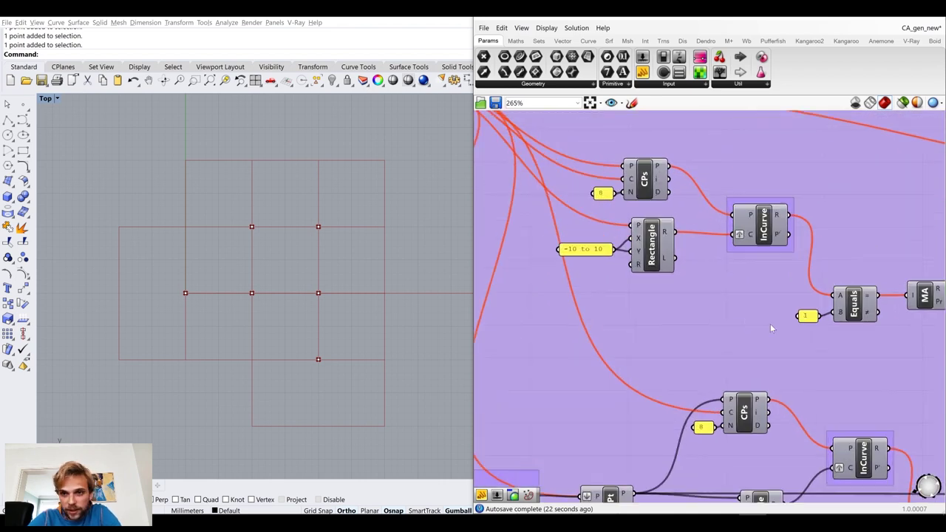
scroll(802, 344, "down", 2)
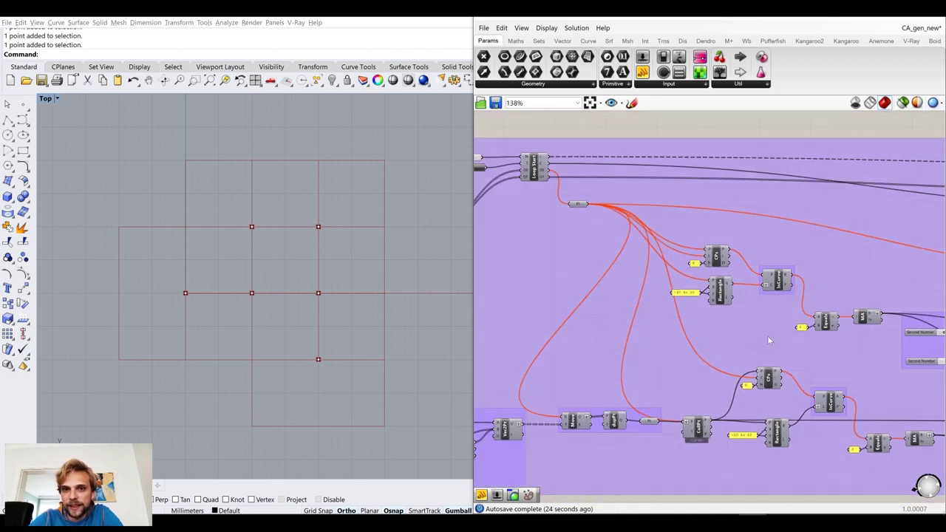
scroll(711, 295, "down", 2)
right_click_drag(712, 295, 705, 293)
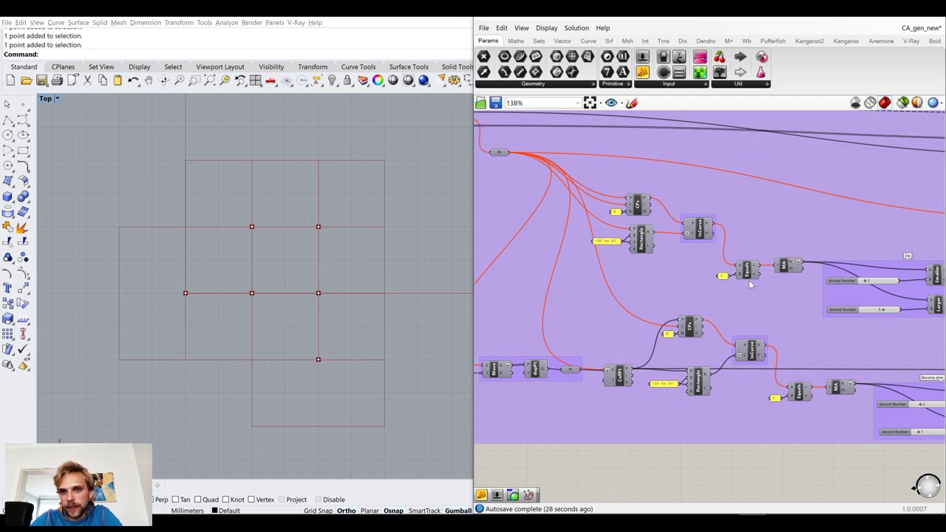
scroll(757, 282, "up", 4)
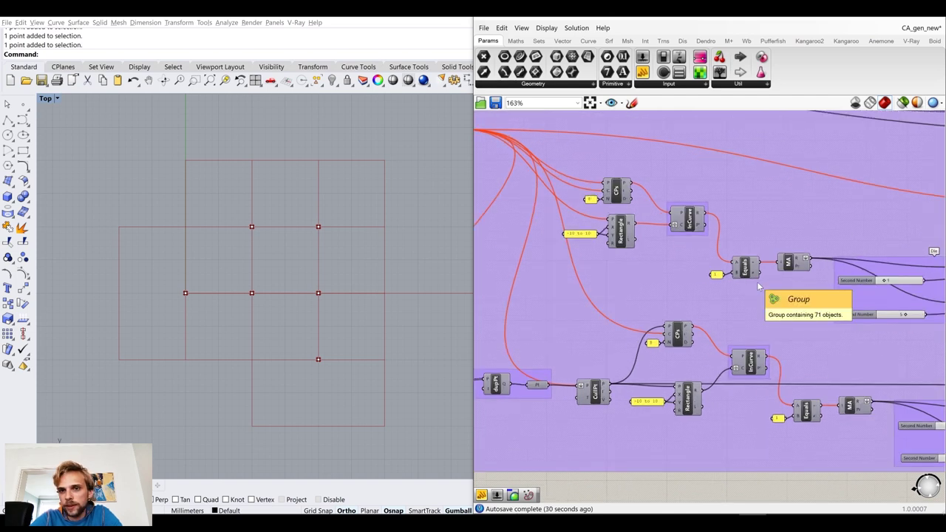
left_click(752, 263)
left_click_drag(750, 264, 744, 267)
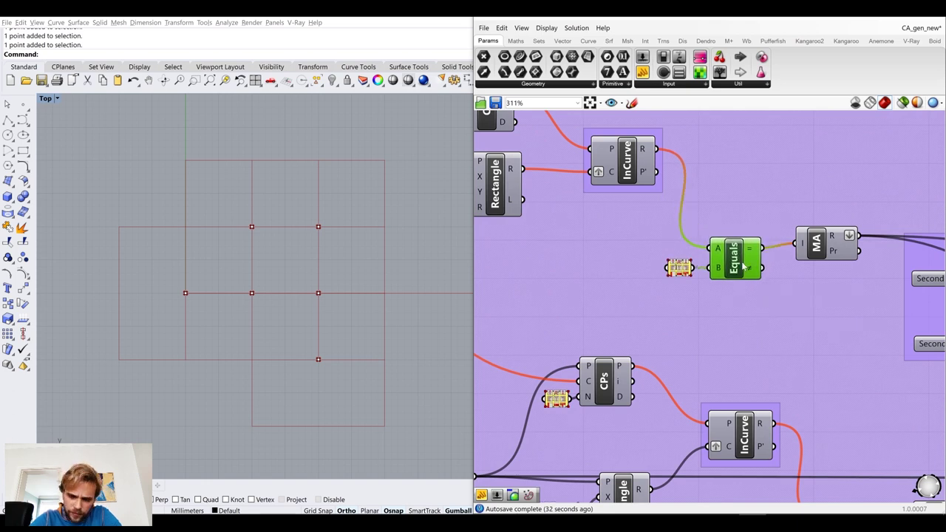
Add an Equality component beside the new InCurve and connect the Relationship output to its A input
scroll(761, 270, "down", 5)
right_click_drag(698, 355, 718, 189)
scroll(701, 292, "up", 2)
scroll(693, 244, "up", 3)
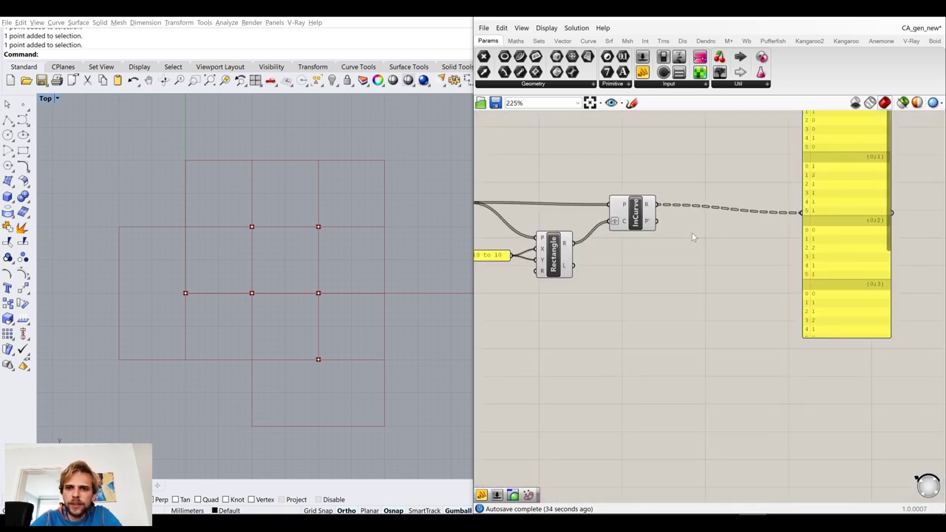
scroll(641, 273, "up", 3)
mouse_move(642, 272)
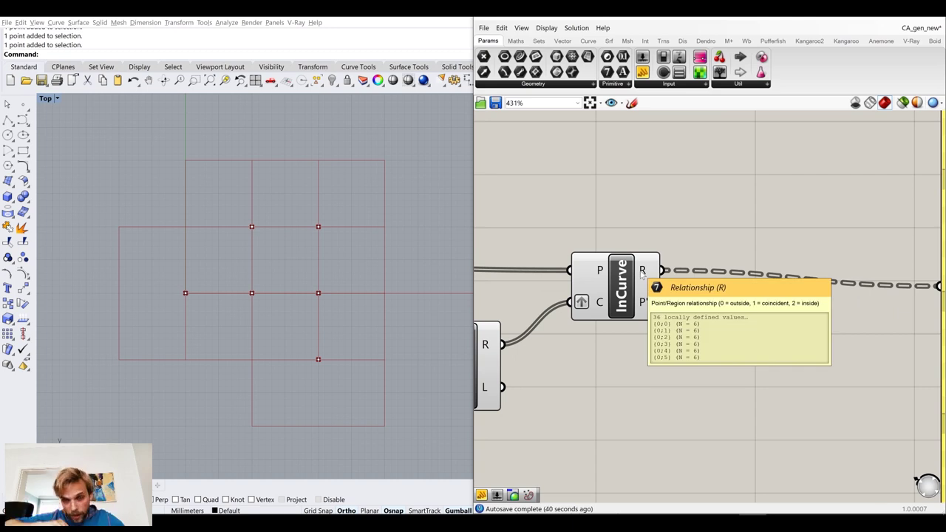
right_click_drag(757, 341, 667, 304)
double_click(686, 358)
type("equal")
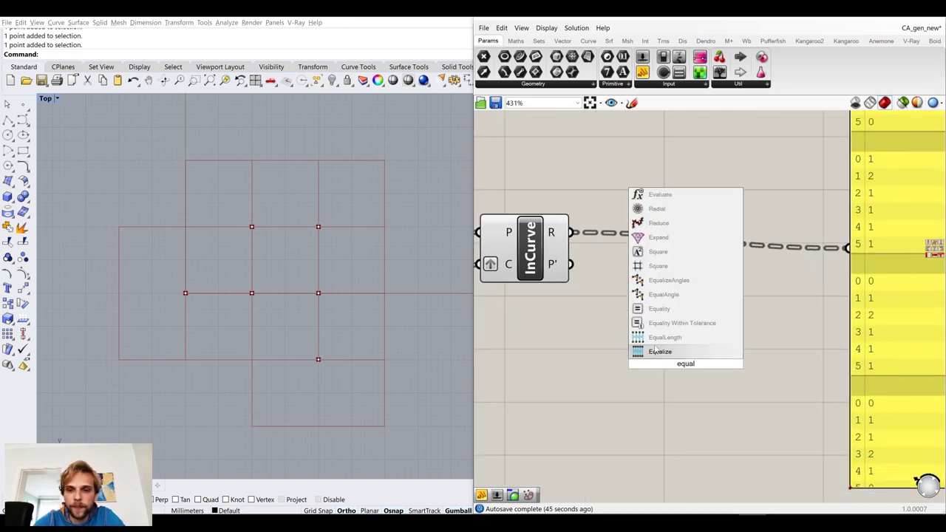
left_click(650, 309)
left_click_drag(570, 232, 704, 316)
Add a panel with the value 1, connect it to the Equality component's B input and place it beside the component
double_click(626, 395)
type("1")
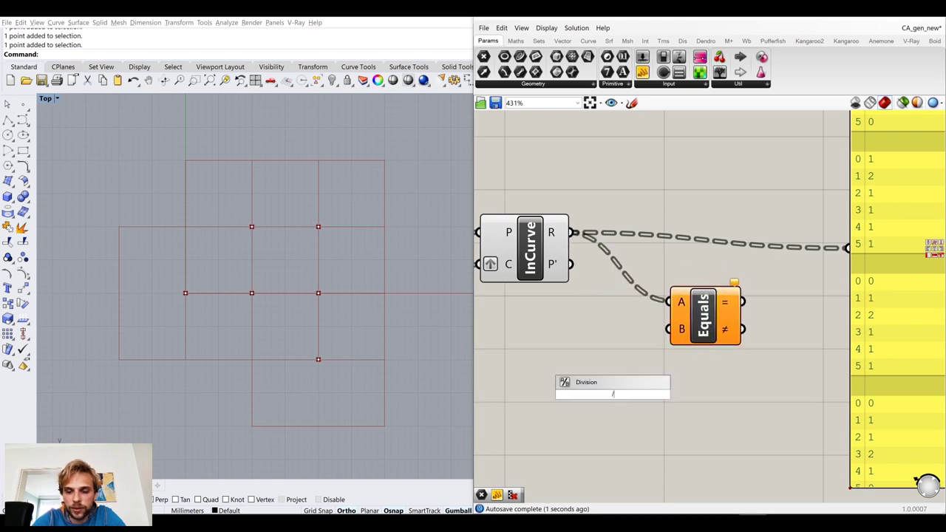
key("Return")
left_click_drag(631, 393, 670, 329)
scroll(640, 342, "down", 3)
left_click_drag(616, 369, 623, 335)
left_click(602, 346)
Connect the Equality component's equals output to the large panel, align the components and move the panel farther out
mouse_move(581, 287)
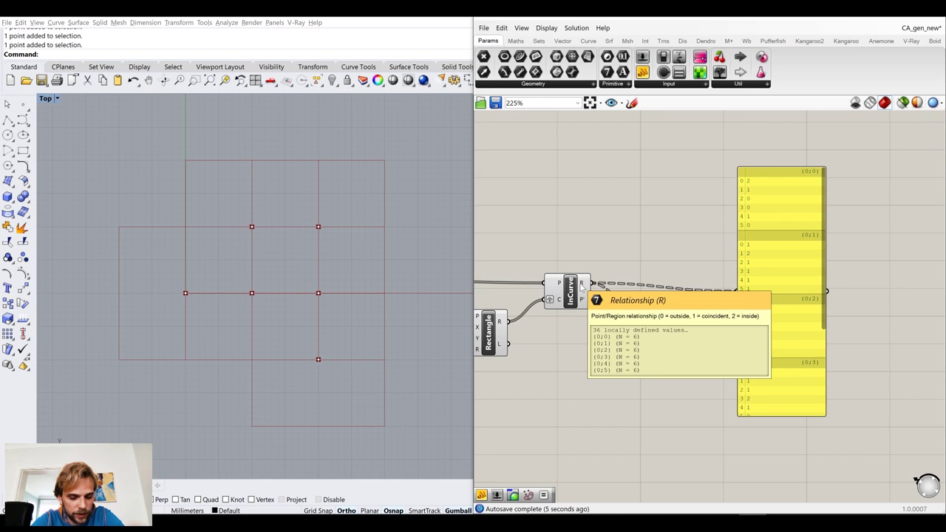
left_click_drag(674, 318, 738, 291)
left_click_drag(680, 388, 612, 314)
left_click_drag(667, 329, 667, 296)
right_click_drag(757, 201, 657, 177)
scroll(650, 177, "up", 1)
scroll(651, 176, "up", 1)
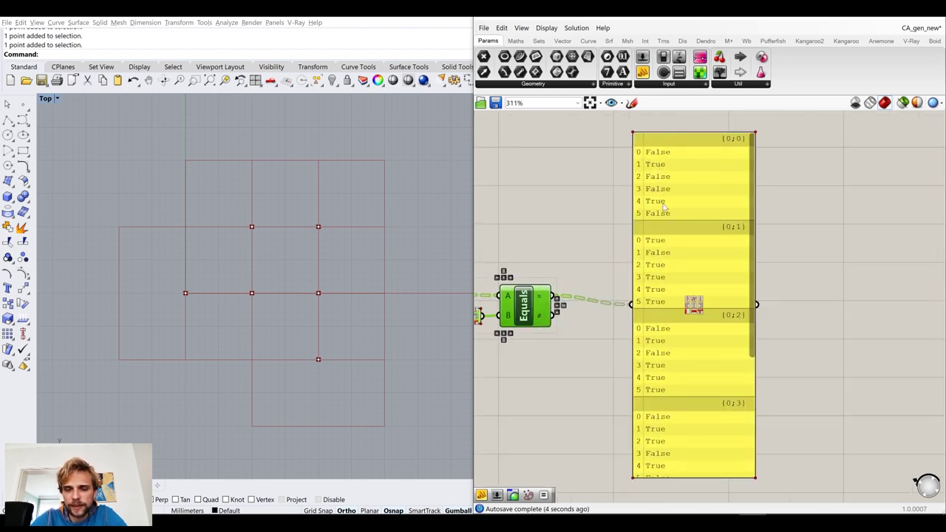
left_click_drag(665, 206, 773, 198)
left_click(638, 197)
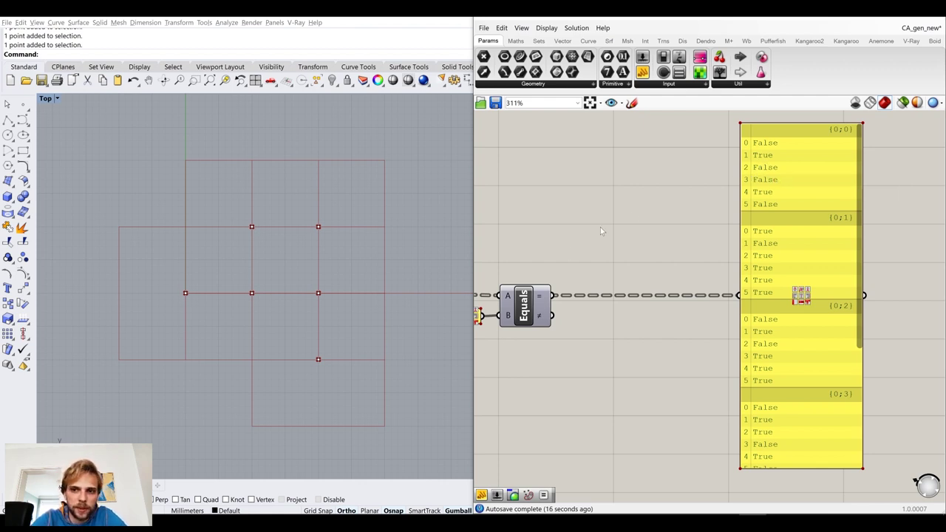
Add a Mass Addition component between the Equality output and the panel, and connect its result to the panel
right_click_drag(660, 237, 752, 227)
double_click(703, 214)
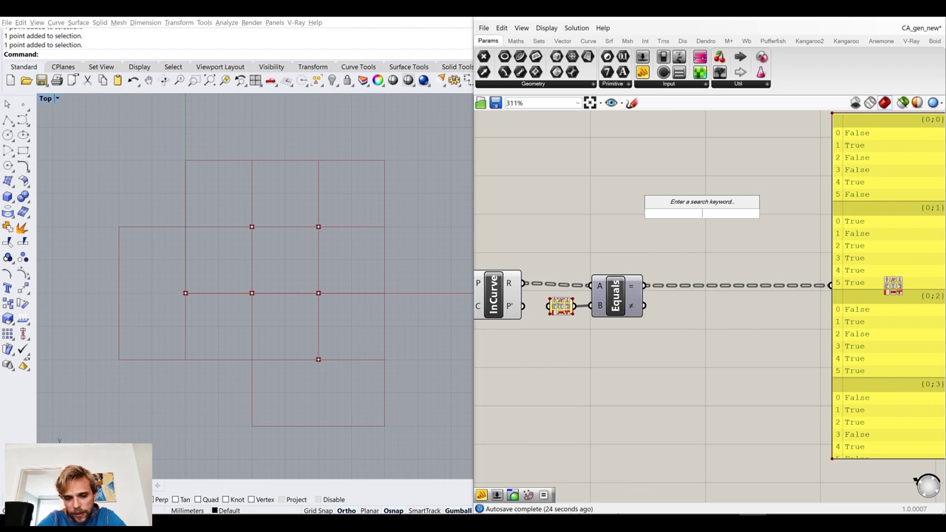
type("mass addi")
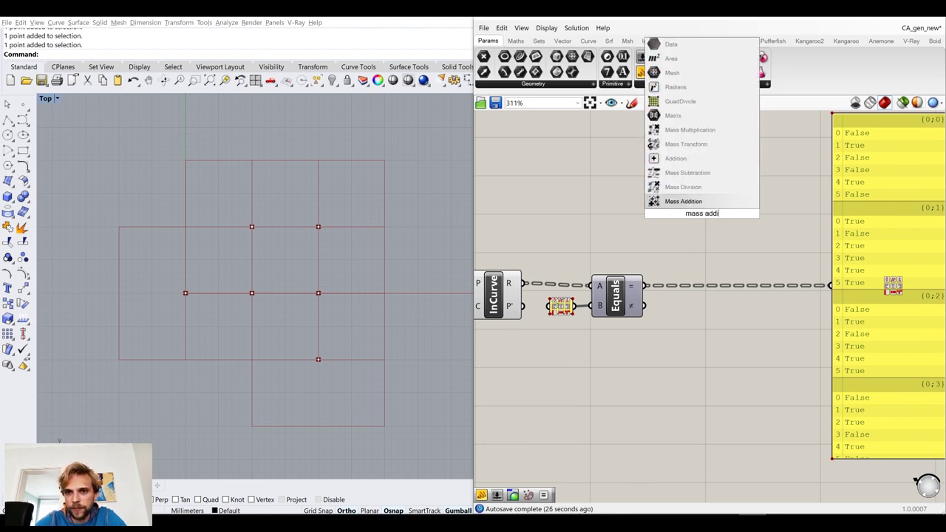
key("Return")
left_click_drag(676, 214, 831, 285)
left_click_drag(712, 214, 703, 285)
left_click(688, 229)
left_click_drag(644, 285, 632, 355)
left_click(694, 284)
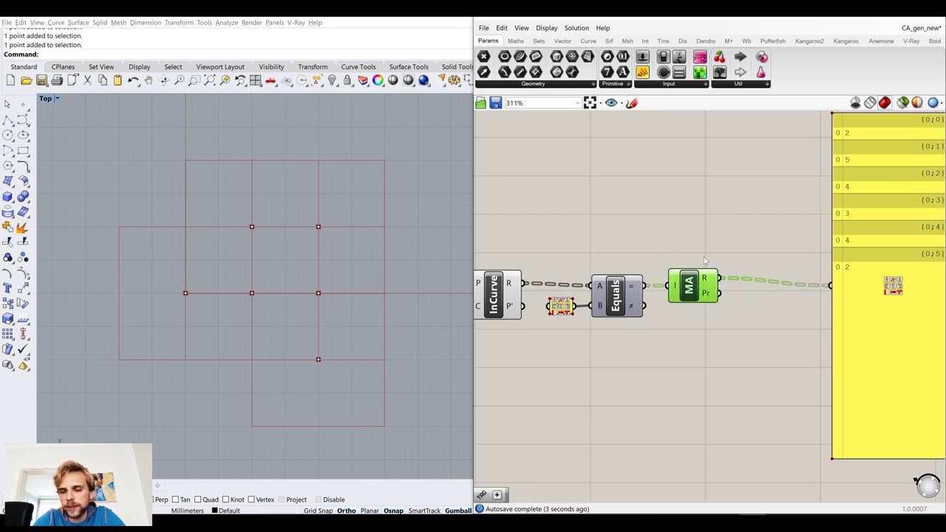
Move Mass Addition aside and insert a Number parameter between the Equality output and the panel to convert the booleans
left_click_drag(699, 287, 706, 236)
left_click_drag(644, 285, 791, 291)
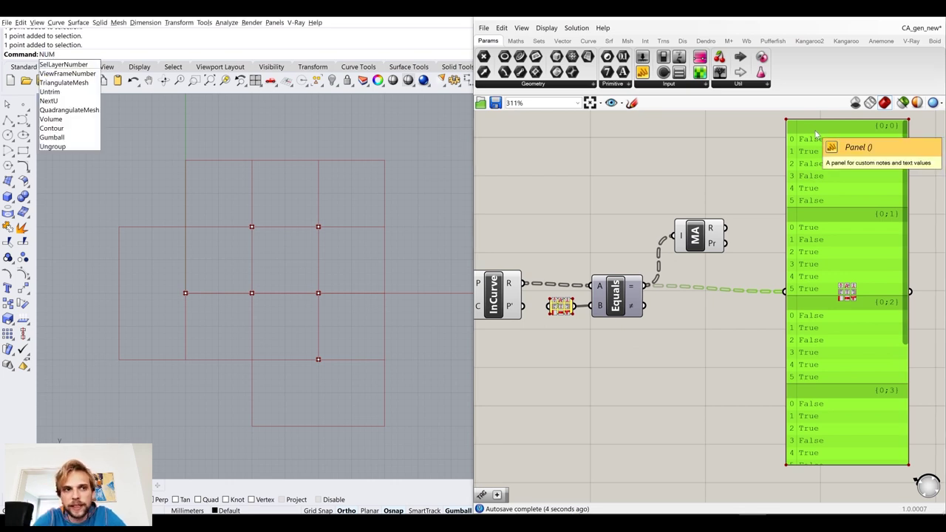
key("Escape")
double_click(660, 166)
type("numb")
left_click(659, 153)
left_click_drag(658, 164, 784, 292)
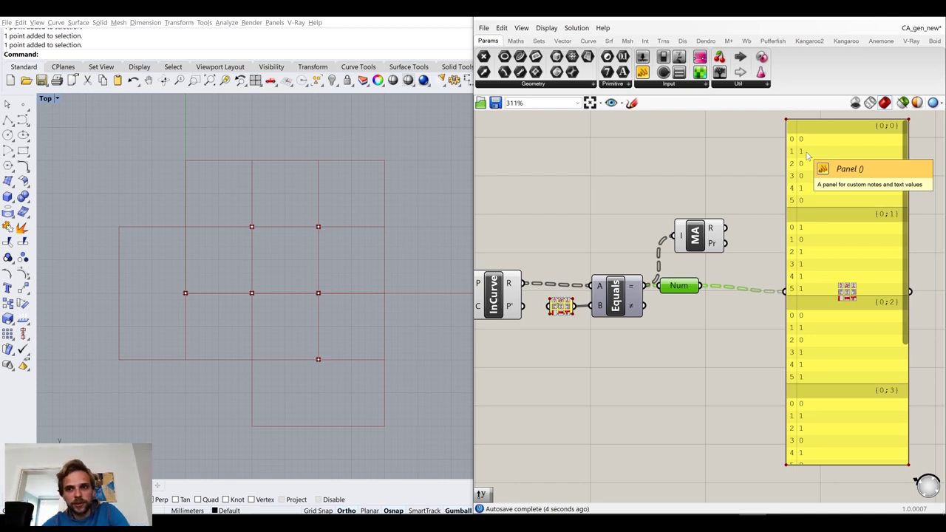
left_click_drag(676, 286, 687, 287)
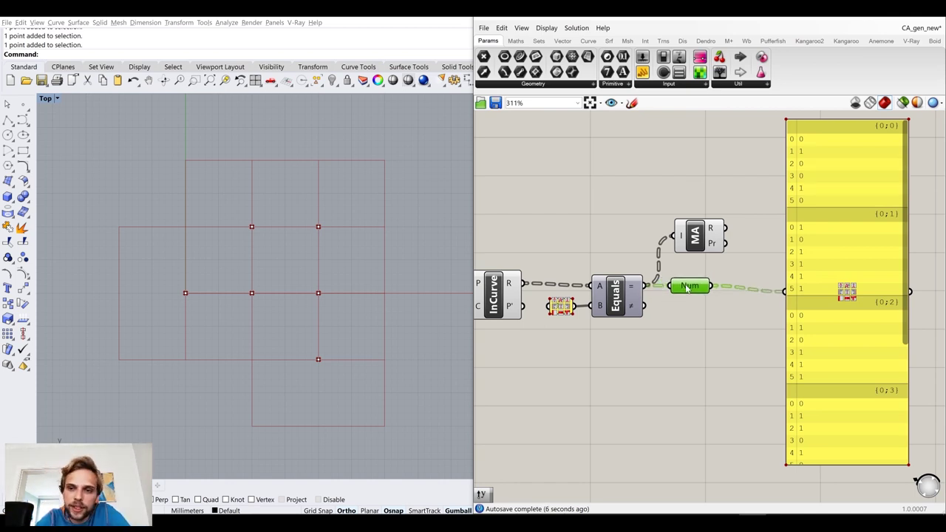
Connect the Number parameter to Mass Addition and its result to the panel, placing Mass Addition in line with the chain
mouse_move(695, 246)
left_mouse_down()
mouse_move(708, 244)
mouse_move(696, 239)
left_mouse_up()
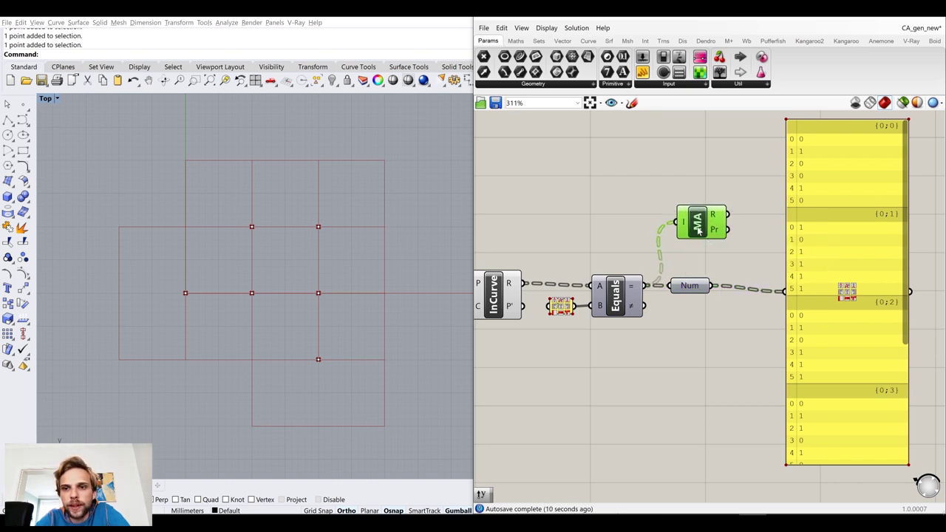
left_click_drag(711, 286, 725, 222)
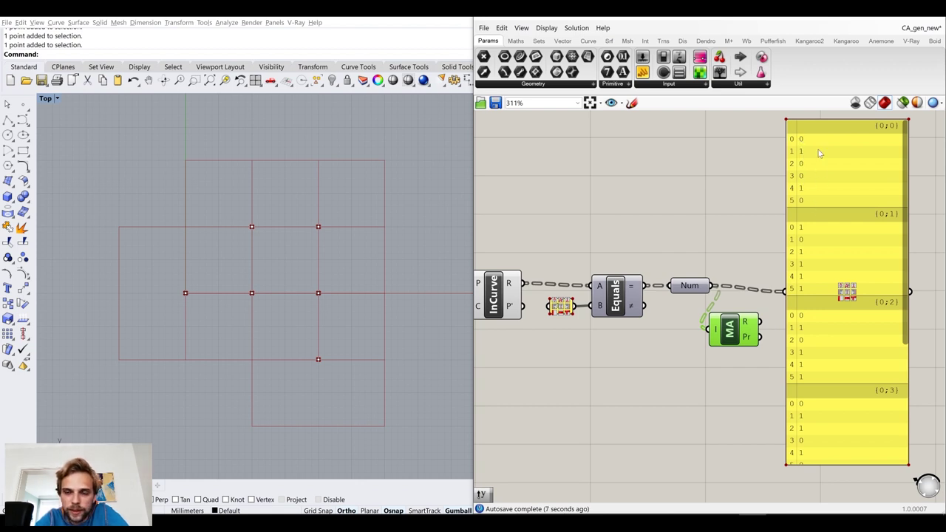
left_click_drag(761, 322, 789, 293)
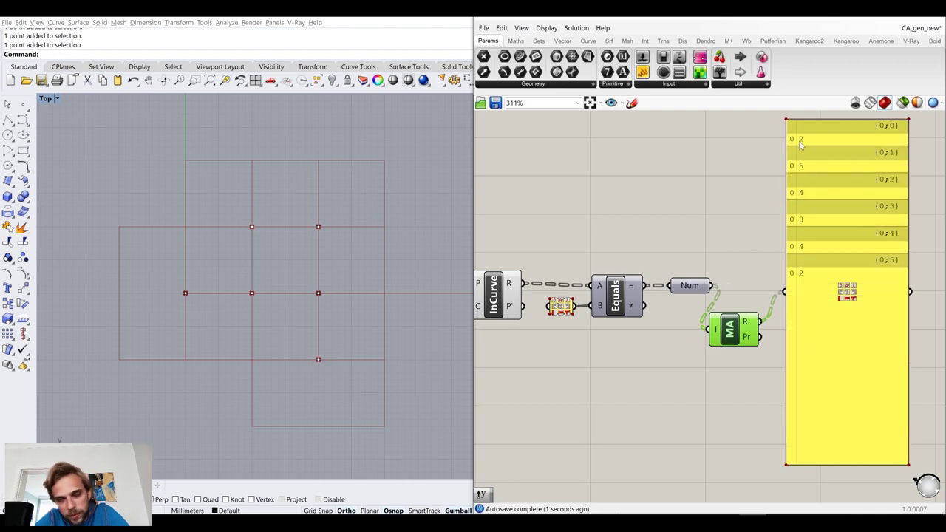
left_click_drag(734, 337, 750, 294)
Delete the large results panel after Mass Addition
left_click(814, 357)
scroll(836, 332, "down", 2)
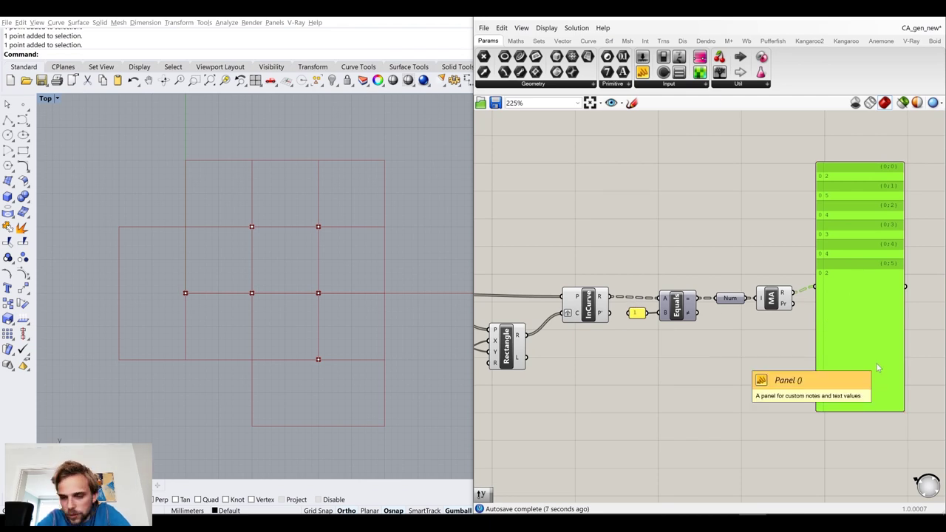
key("Delete")
Review the new component chain and pick out the upper-right point's neighbouring points in the Top viewport
scroll(847, 335, "down", 2)
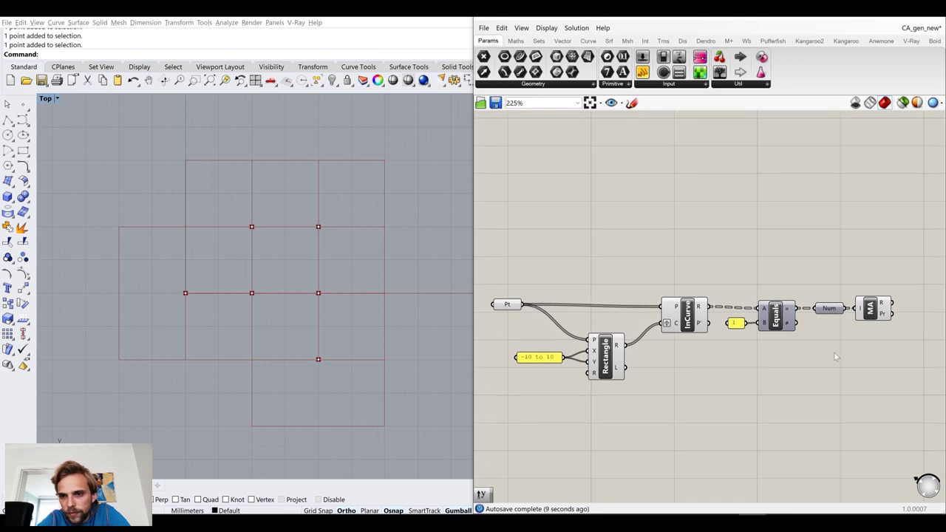
scroll(847, 335, "up", 2)
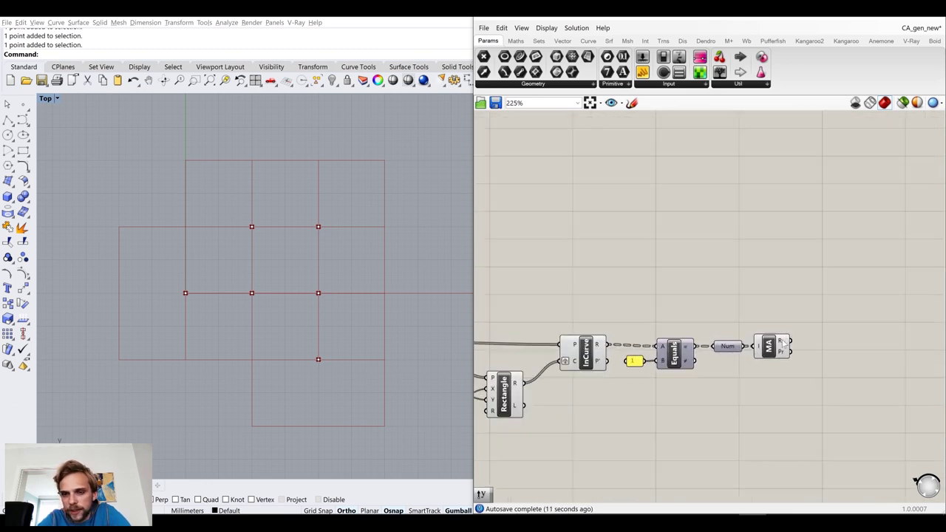
mouse_move(780, 342)
right_click_drag(721, 323, 853, 301)
right_click_drag(903, 323, 769, 338)
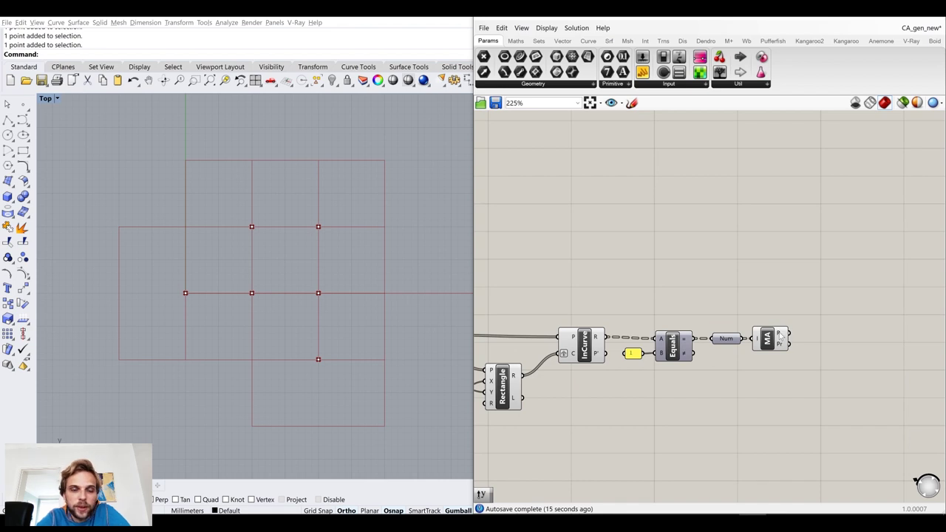
mouse_move(780, 337)
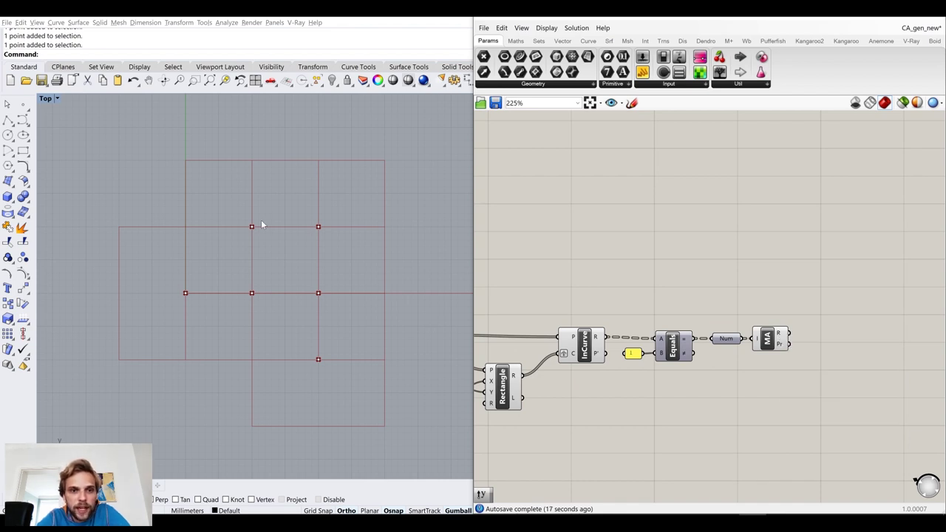
left_click(319, 228)
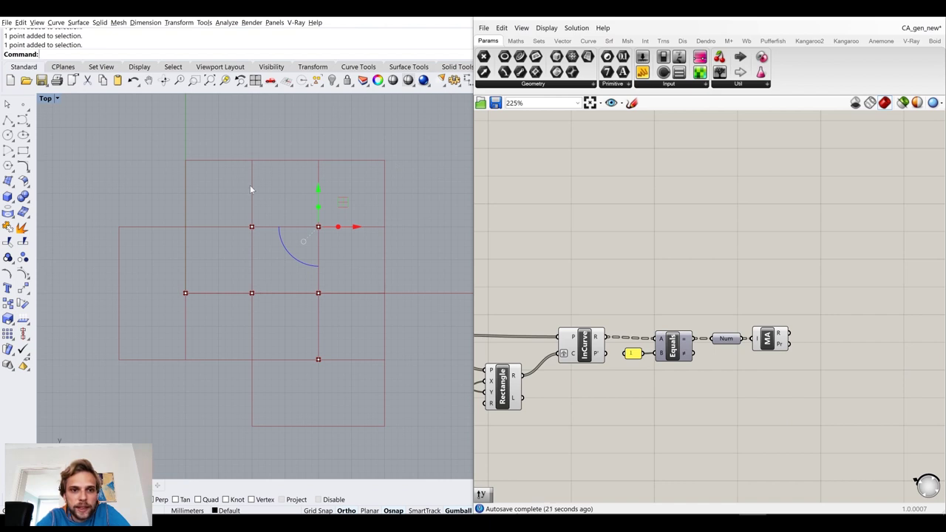
left_click(252, 228)
left_click(253, 292)
left_click(318, 293)
left_click(430, 240)
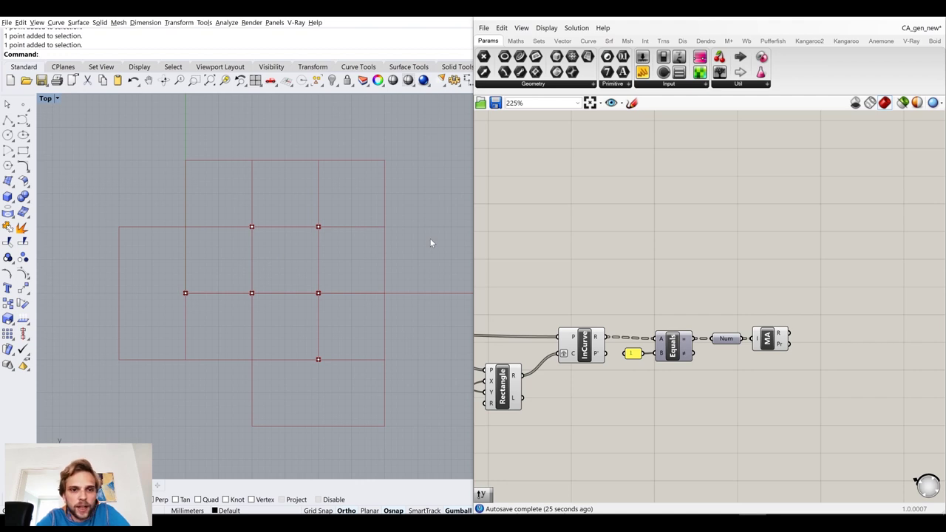
Add a Text Tag 3D component above the chain and connect the Point parameter to its Location input
right_click_drag(664, 277, 776, 259)
double_click(776, 260)
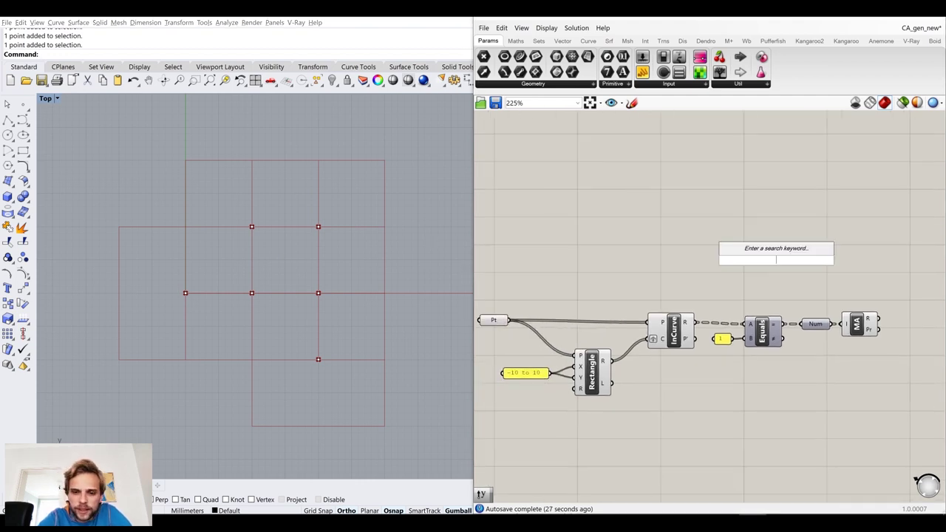
type("point")
key("BackSpace")
key("BackSpace")
key("BackSpace")
key("BackSpace")
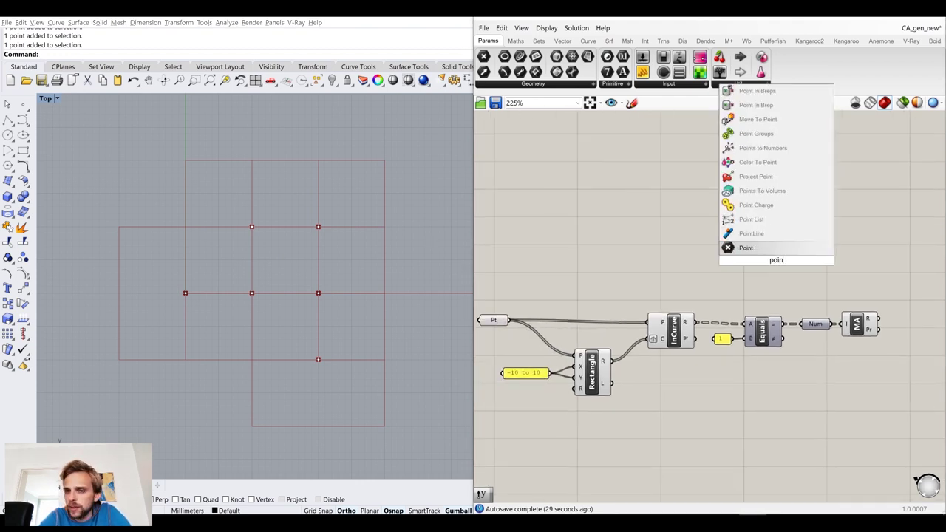
key("BackSpace")
type("text tag")
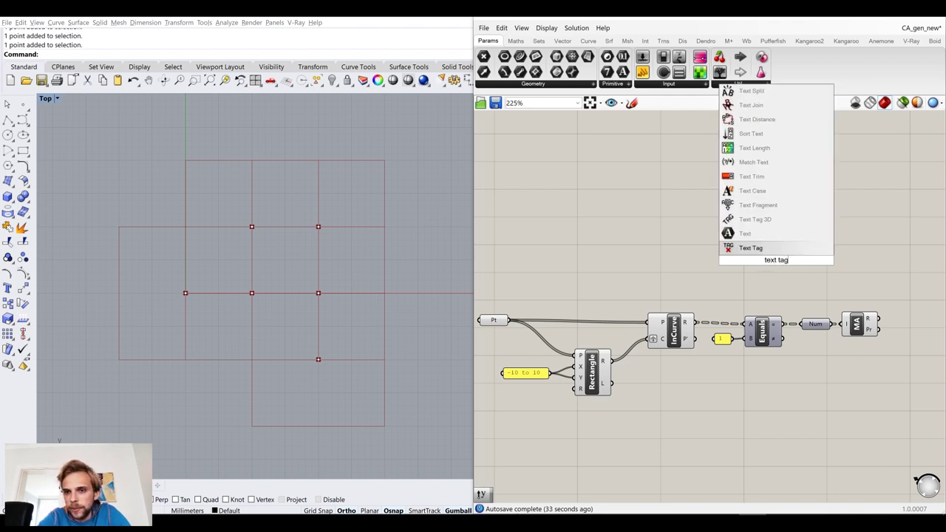
left_click(765, 220)
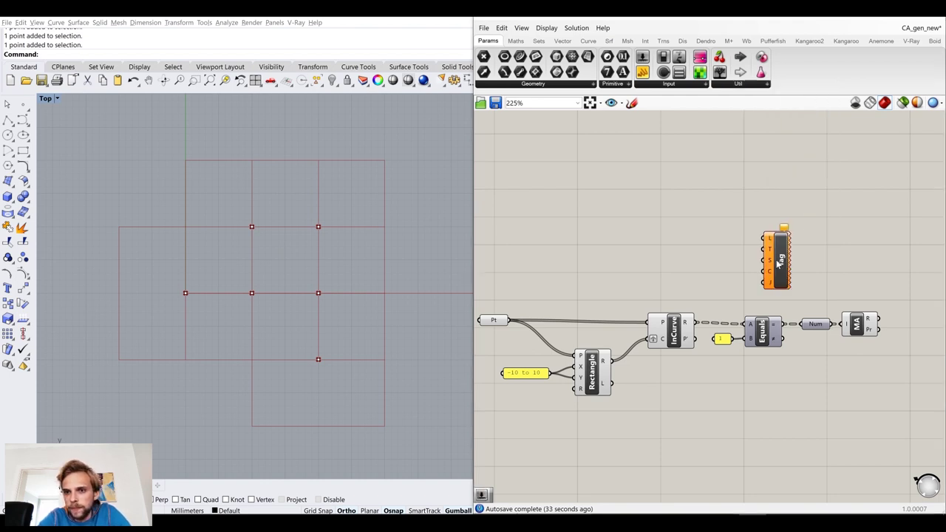
left_click_drag(771, 260, 824, 257)
left_click_drag(509, 320, 825, 235)
scroll(857, 250, "up", 2)
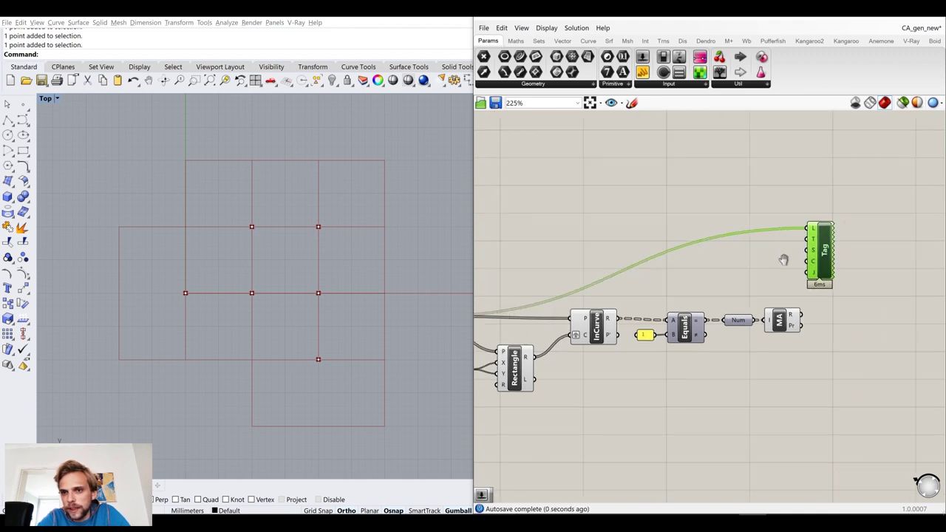
Connect Mass Addition's result to the tag's Text input and flatten that output
left_click_drag(769, 324, 800, 235)
left_click(712, 246)
scroll(744, 230, "up", 4)
right_click(721, 399)
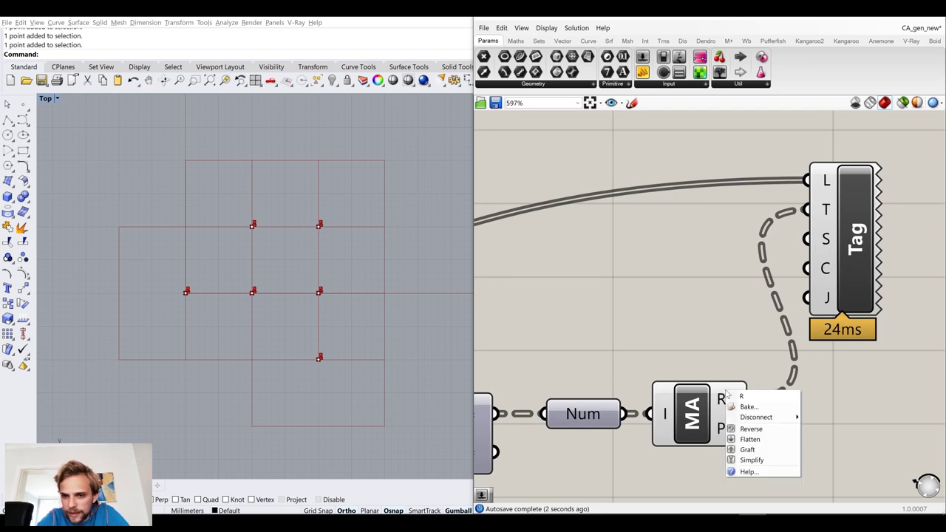
left_click(769, 439)
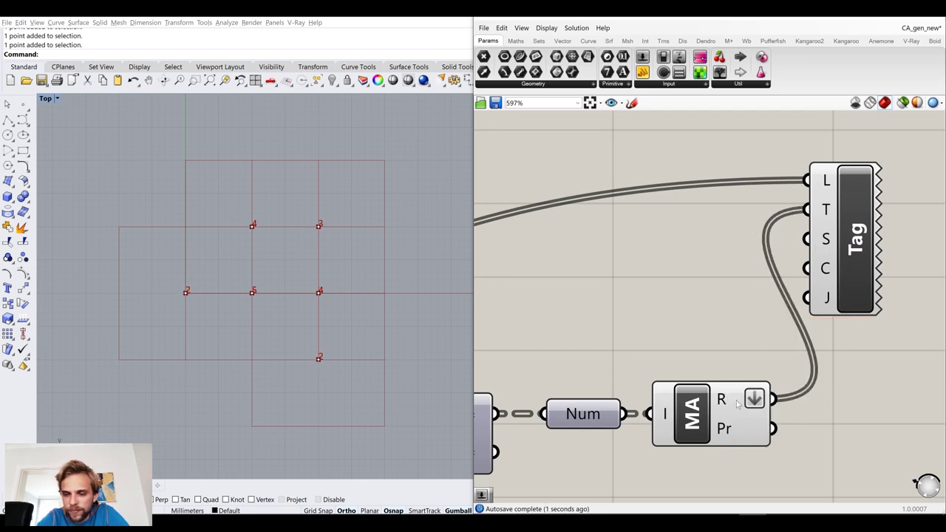
Add a number slider of 5 for the tag's Size input and check the neighbour labels at individual points in the Top viewport
left_click_drag(837, 259, 883, 257)
double_click(673, 264)
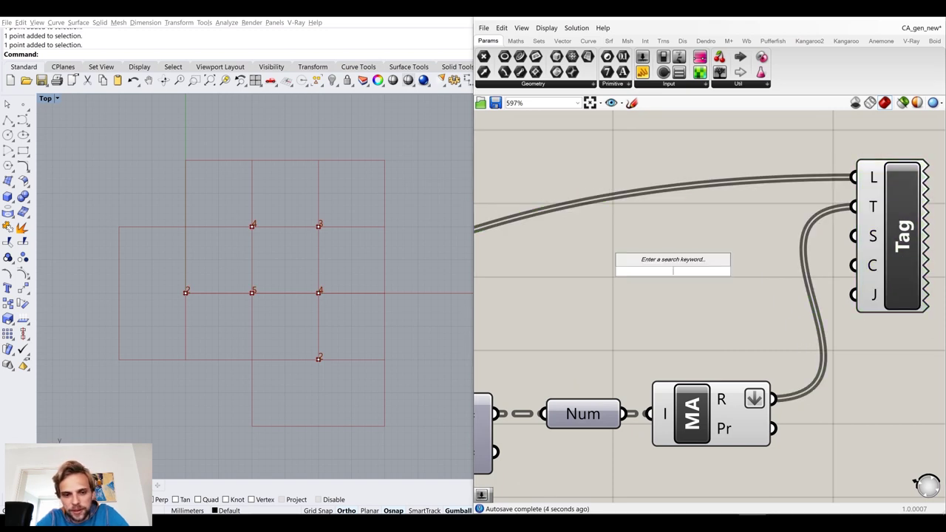
type("5")
key("Return")
left_click_drag(794, 271, 855, 236)
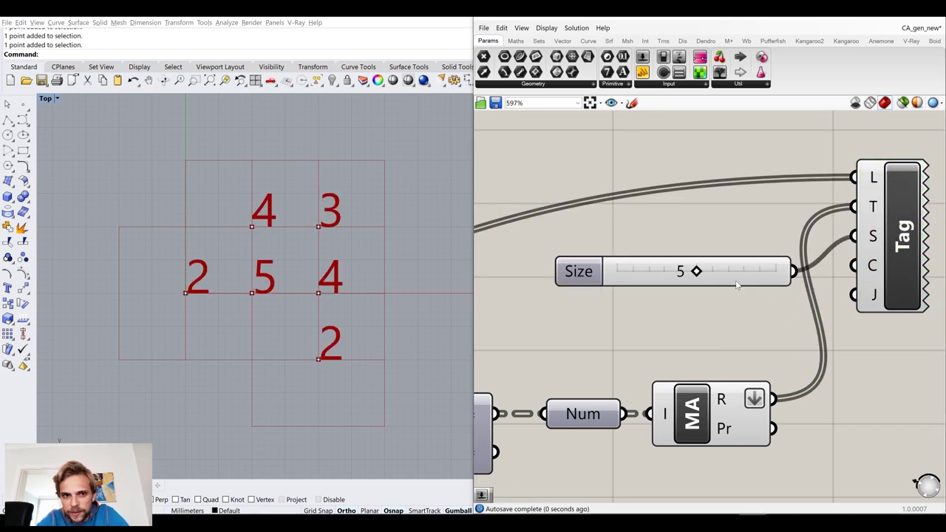
left_click_drag(735, 274, 721, 263)
left_click(319, 228)
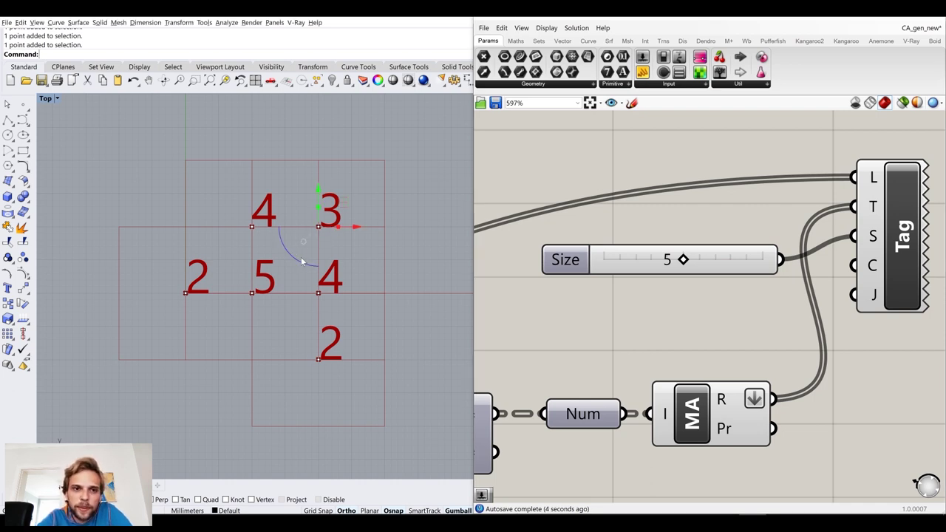
left_click(253, 227)
left_click(252, 293)
left_click(207, 324)
Delete the Text Tag 3D component together with its Size slider
scroll(700, 289, "down", 3)
left_click_drag(859, 342, 667, 208)
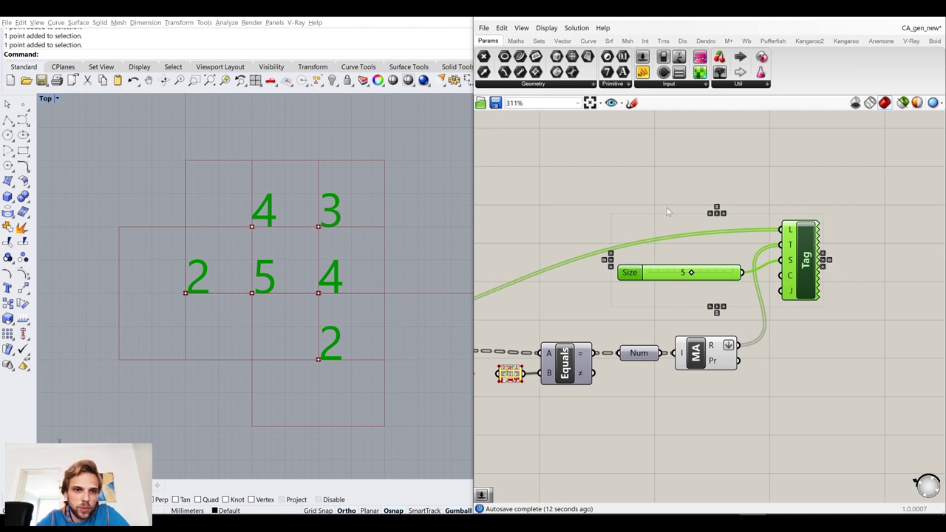
left_click(666, 208)
left_click_drag(844, 331, 695, 215)
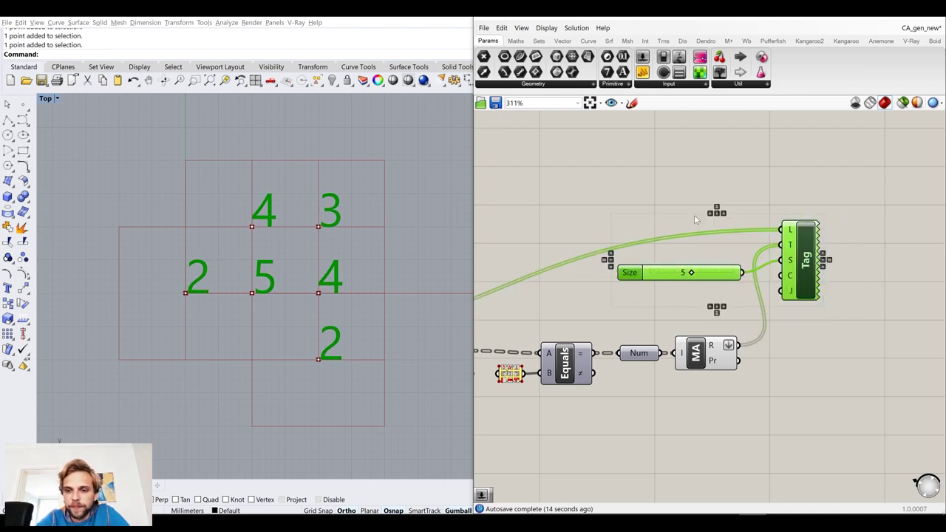
key("Delete")
Reposition Mass Addition slightly and move the Point parameter a little higher to tidy the chain
left_click(698, 358)
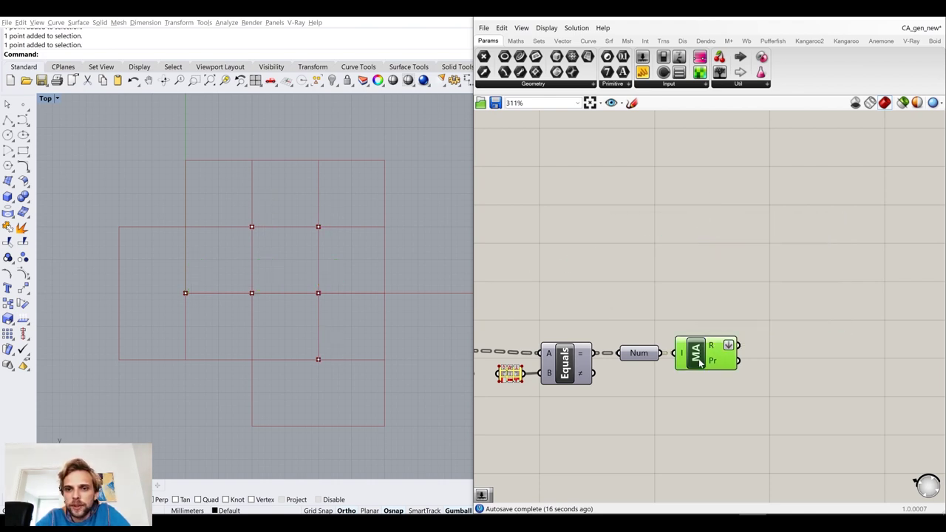
left_click_drag(708, 347, 718, 345)
scroll(710, 307, "down", 4)
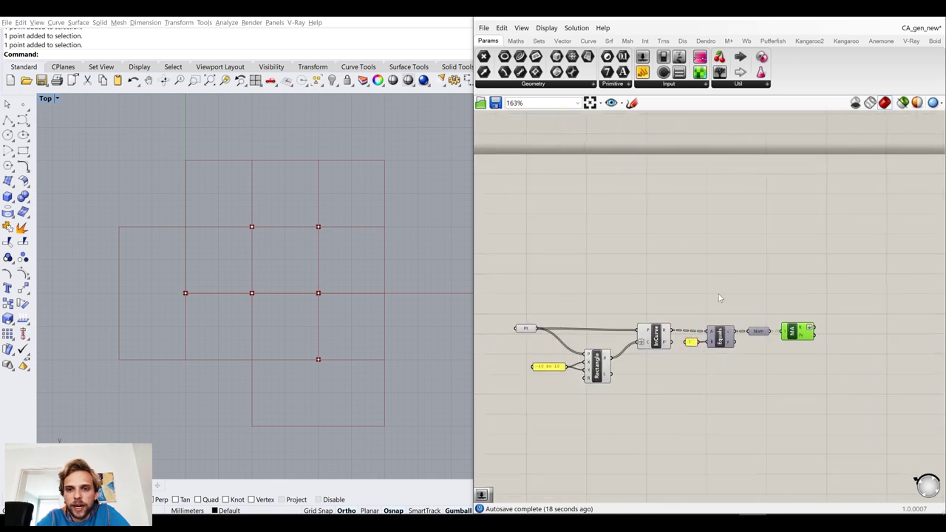
left_click_drag(524, 326, 524, 306)
left_click(769, 297)
Add a Number parameter after Mass Addition and connect Mass Addition's result to it
right_click_drag(773, 300, 720, 287)
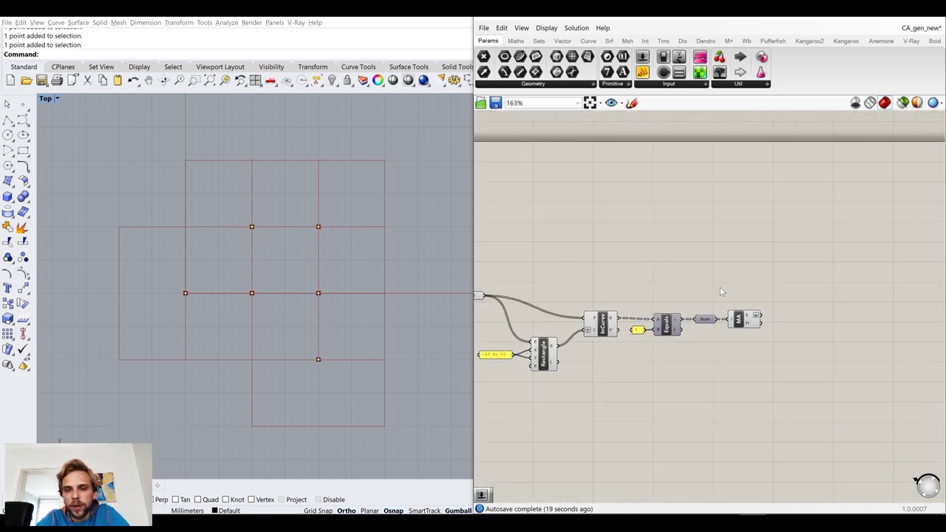
scroll(802, 293, "up", 2)
double_click(800, 289)
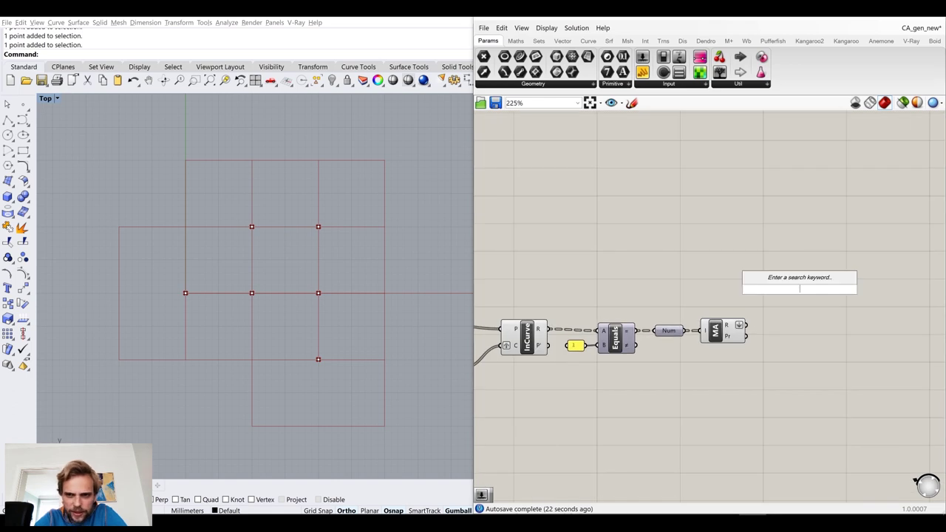
type("numb")
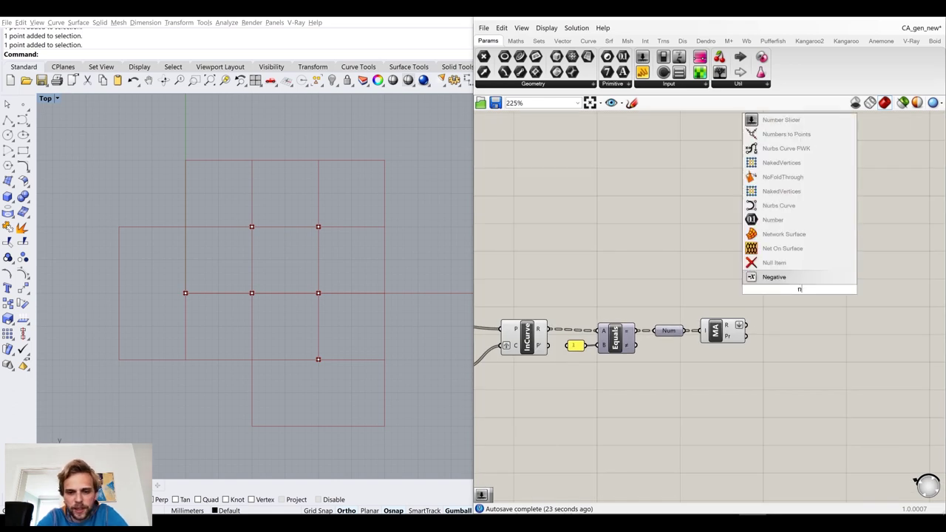
key("Return")
left_click_drag(746, 326, 788, 289)
Rename the new Number parameter "How many neighbours each LIVE point has" and place it beside Mass Addition
right_click(799, 289)
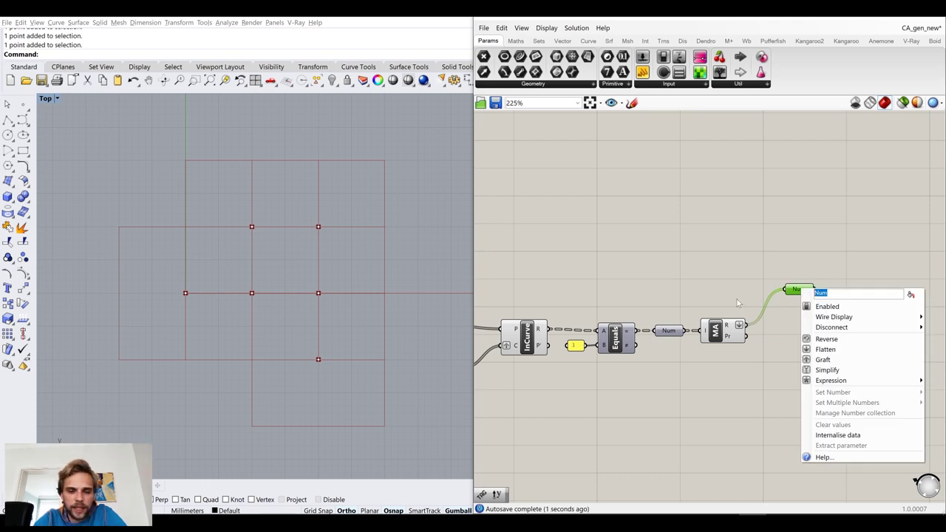
type("How man")
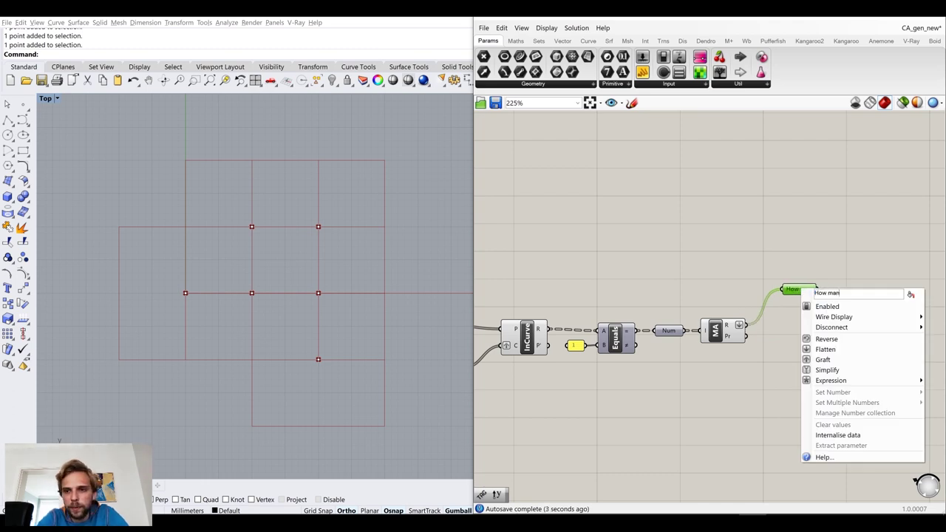
type("y neighb")
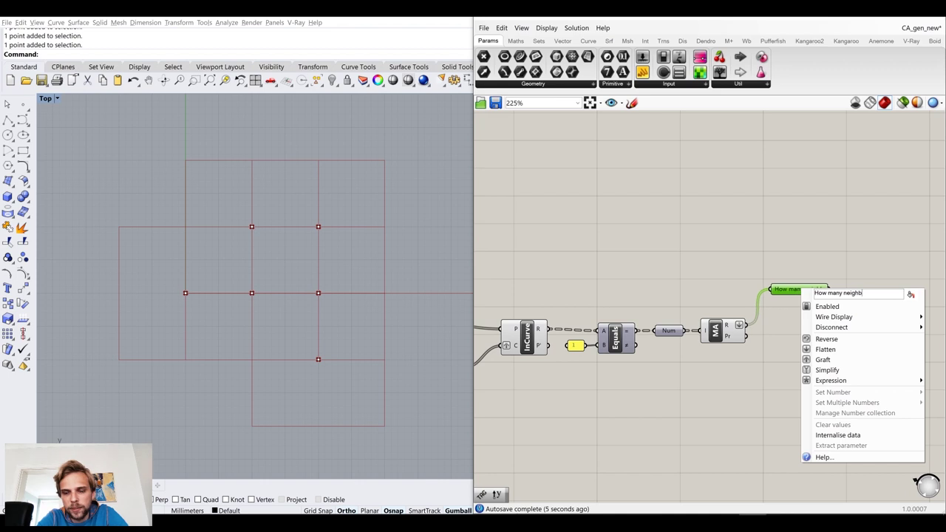
type("ours eac")
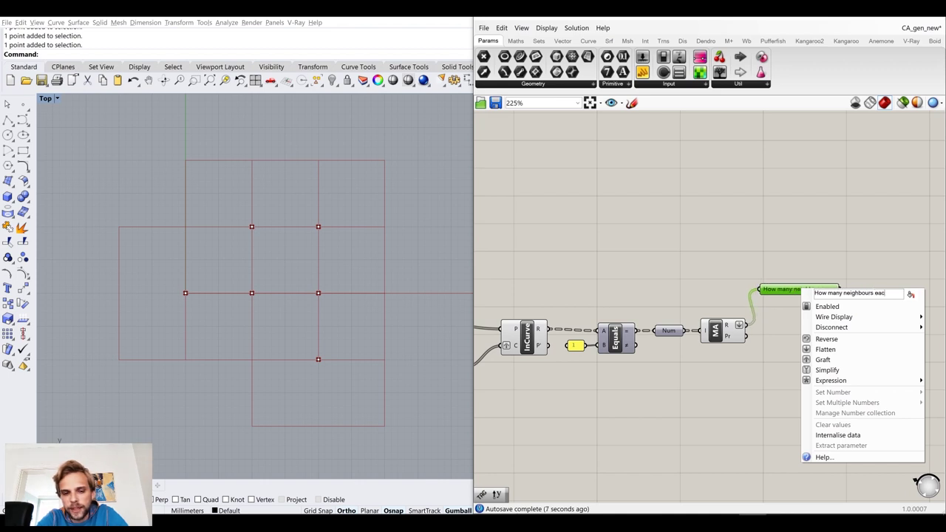
type("h LIVE point has")
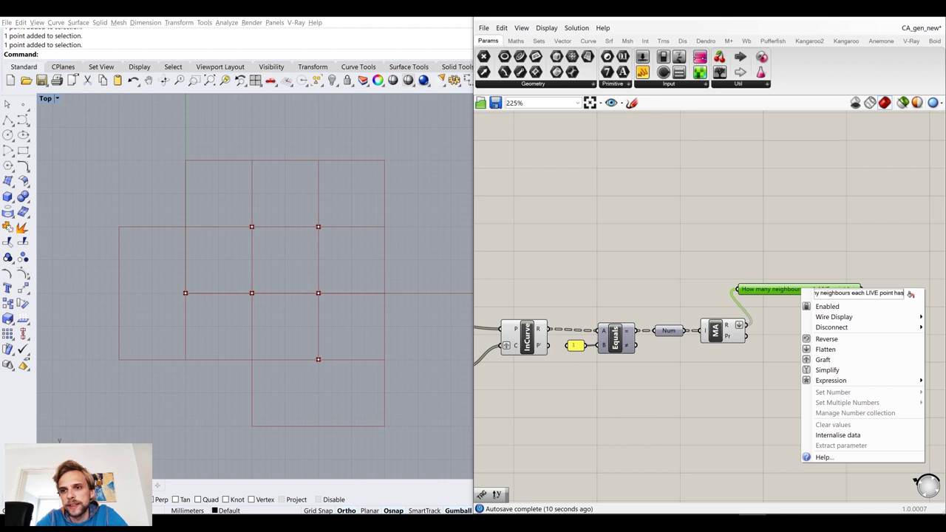
left_click(730, 286)
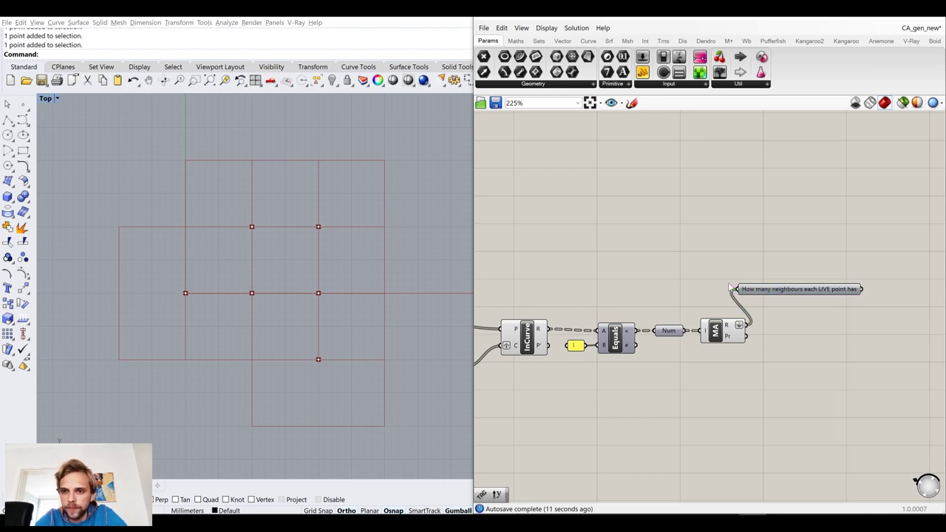
left_click_drag(789, 294, 802, 307)
left_click(708, 259)
Move the Rectangle component with its -10 to 10 panel and the Point parameter closer to the rest of the chain
scroll(862, 257, "down", 3)
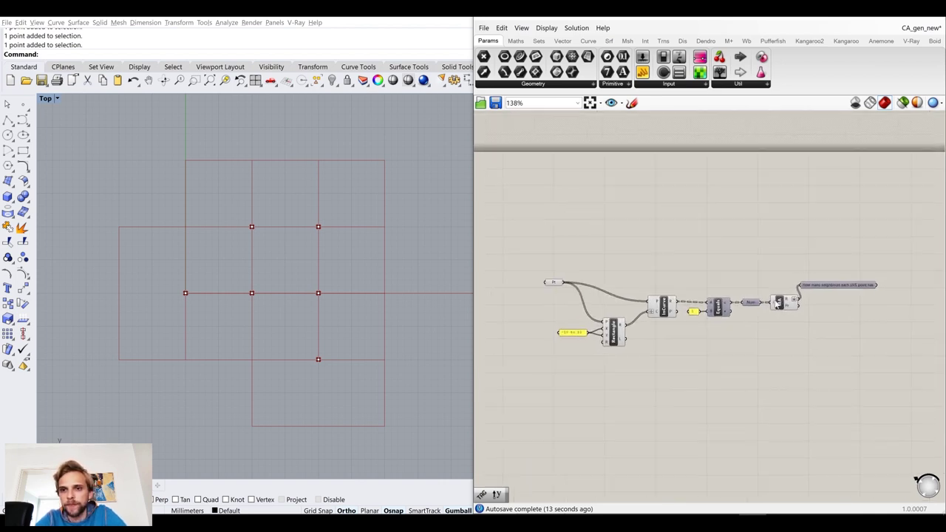
scroll(810, 287, "up", 2)
left_click(843, 285)
scroll(676, 346, "down", 2)
scroll(614, 368, "up", 1)
left_click_drag(648, 384, 564, 329)
left_click_drag(608, 344, 615, 327)
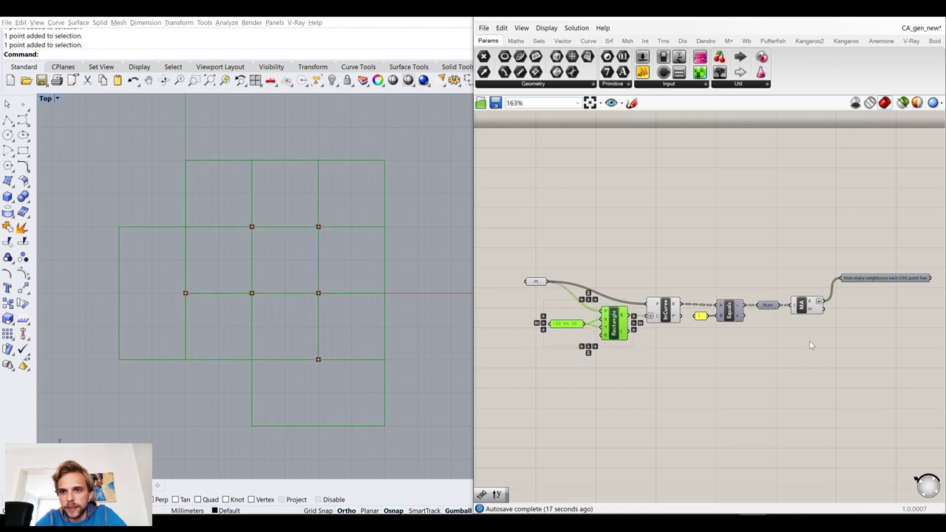
left_click_drag(540, 282, 569, 304)
Group the components from the Point parameter to Mass Addition and line the group up with the renamed Number parameter
left_click_drag(818, 383, 502, 272)
middle_click(555, 283)
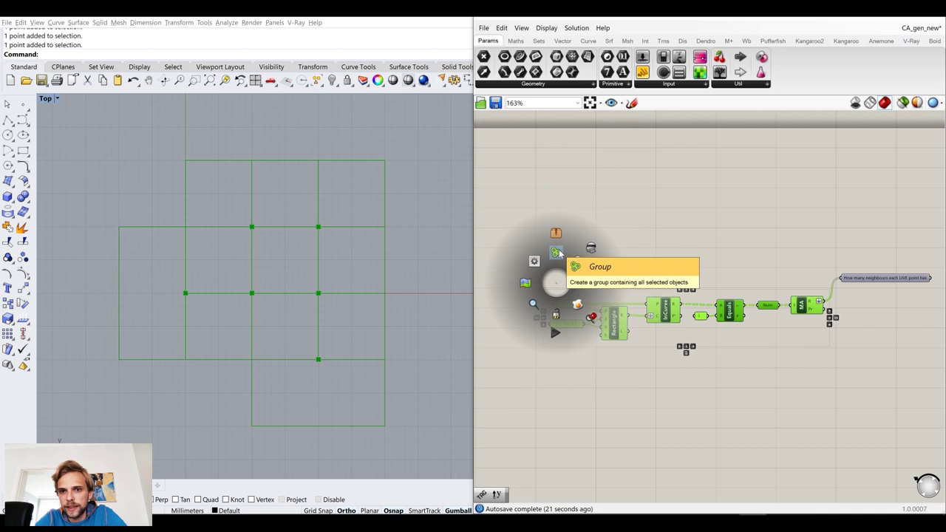
left_click(568, 260)
left_click_drag(719, 335, 714, 309)
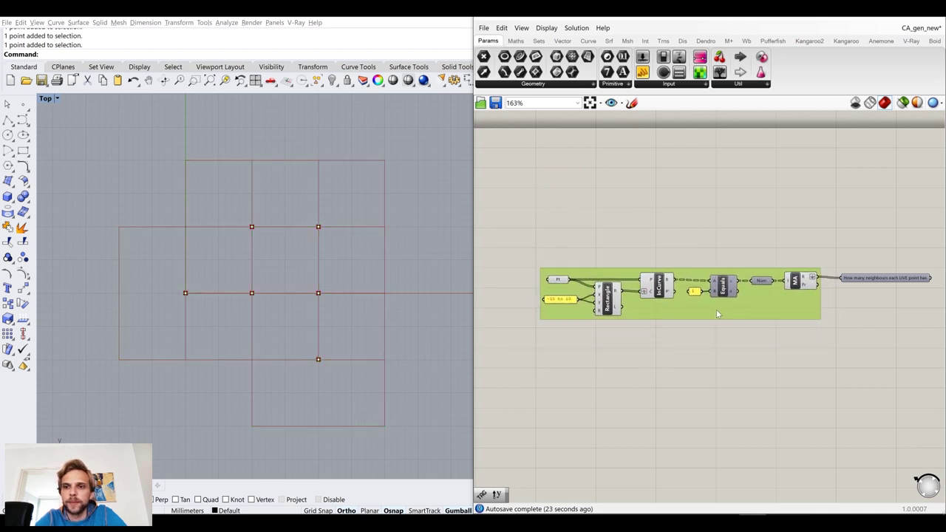
left_click(663, 232)
Disconnect the Point parameter from Rectangle and InCurve, move it in front of the group and remove it from the group
scroll(630, 270, "up", 3)
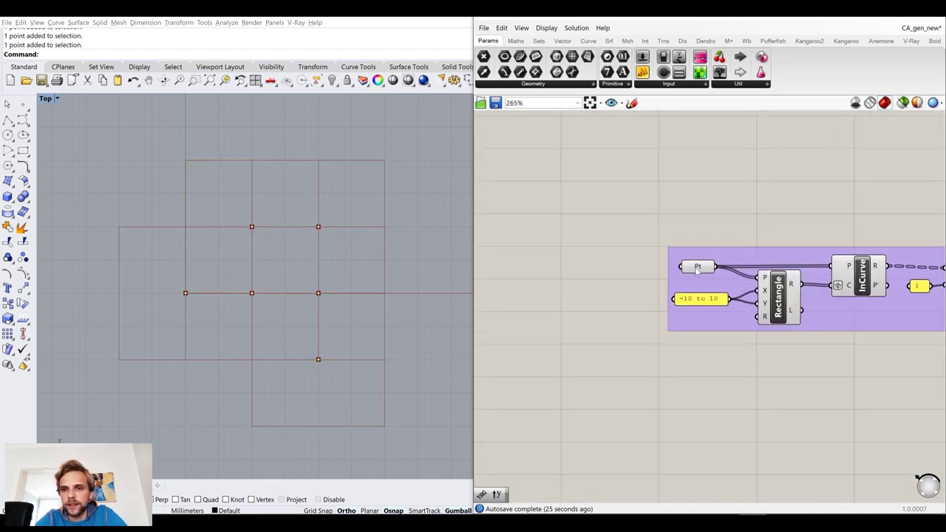
left_click_drag(753, 278, 724, 272, "ctrl")
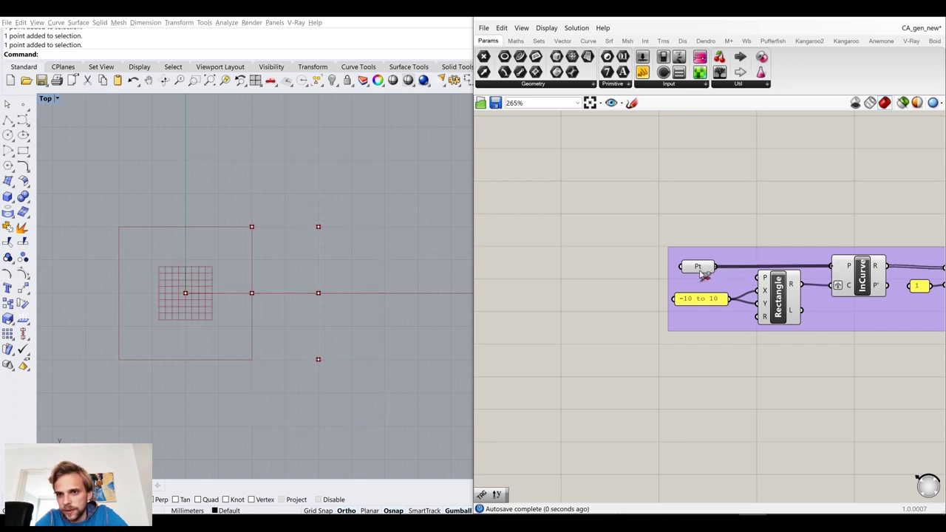
left_click_drag(830, 266, 534, 272, "ctrl")
right_click(590, 276)
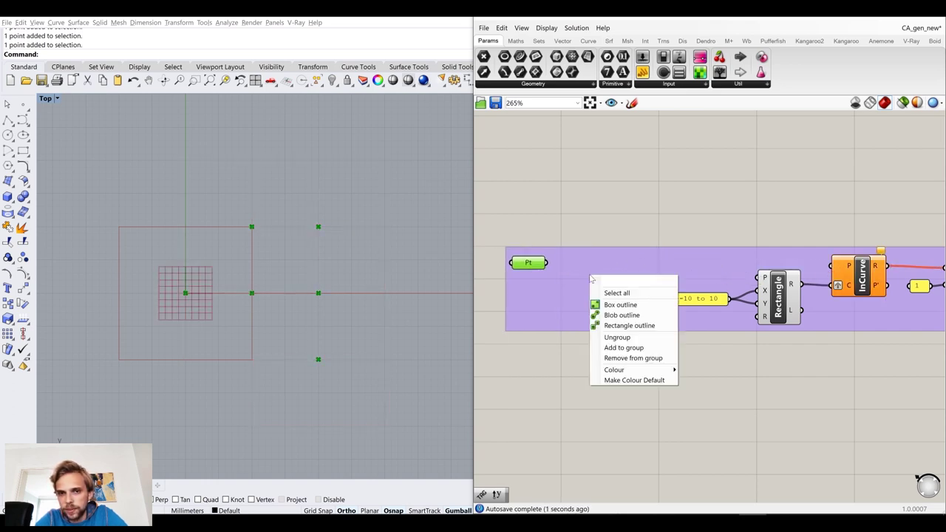
left_click(643, 360)
Insert a second Point parameter fed by the outer one and connect it to the P inputs of Rectangle and InCurve
double_click(600, 217)
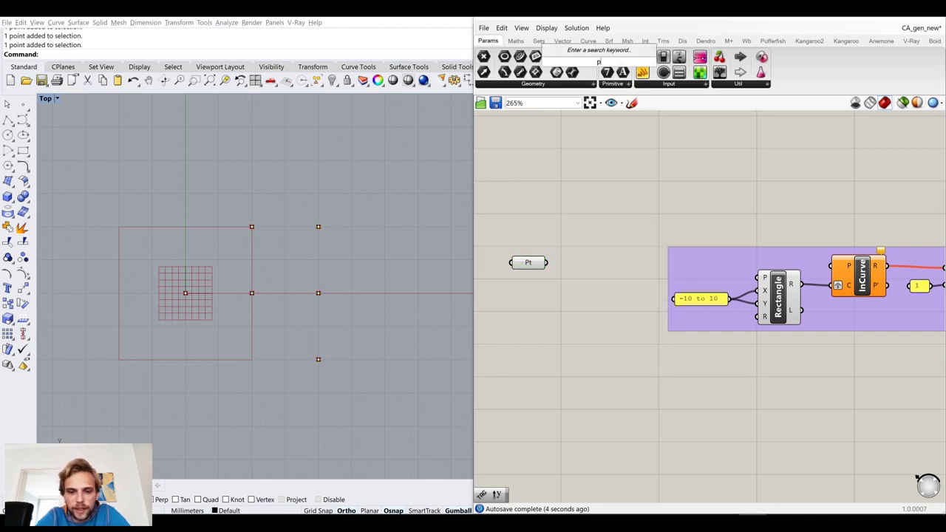
type("point")
left_click(588, 209)
left_click_drag(591, 222, 605, 263)
left_click_drag(547, 262, 831, 266)
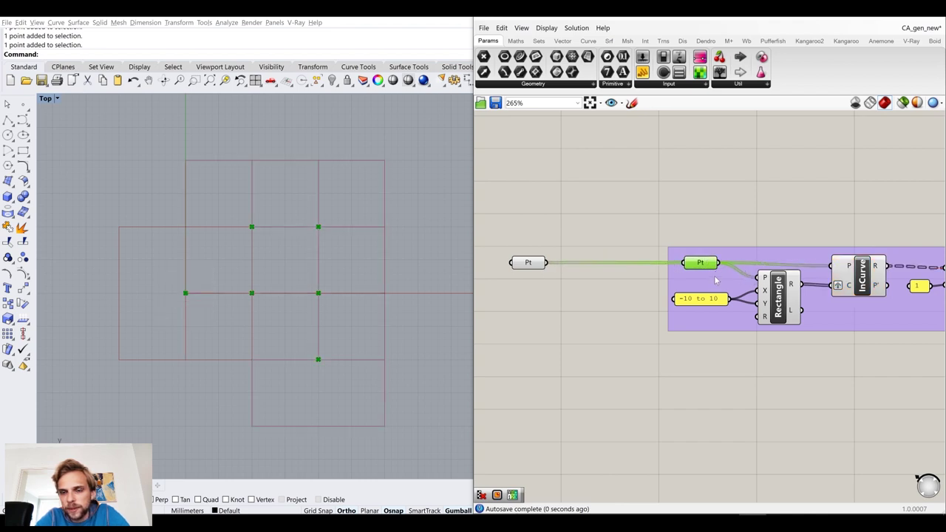
Add the second Point parameter to the purple group and align it above the -10 to 10 panel
right_click(716, 279)
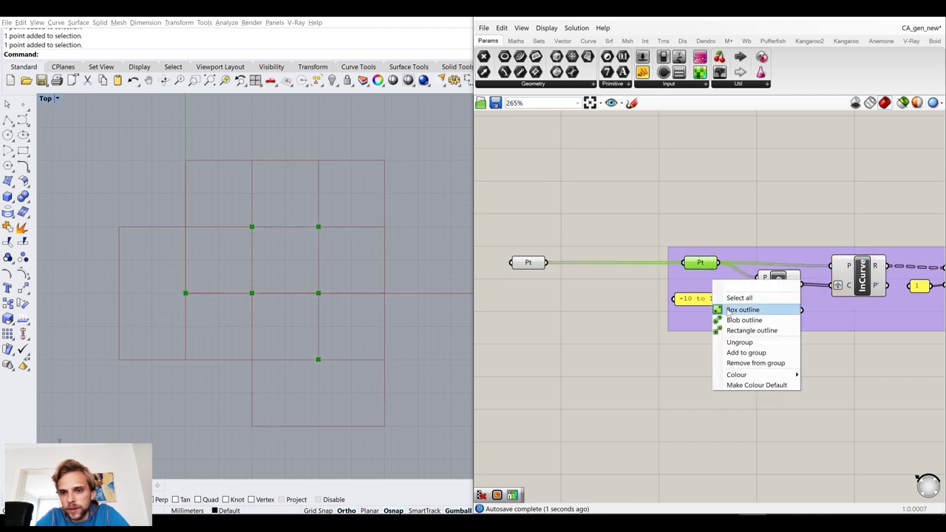
left_click(770, 358)
left_click_drag(704, 265, 698, 268)
left_click(701, 227)
scroll(704, 244, "down", 4)
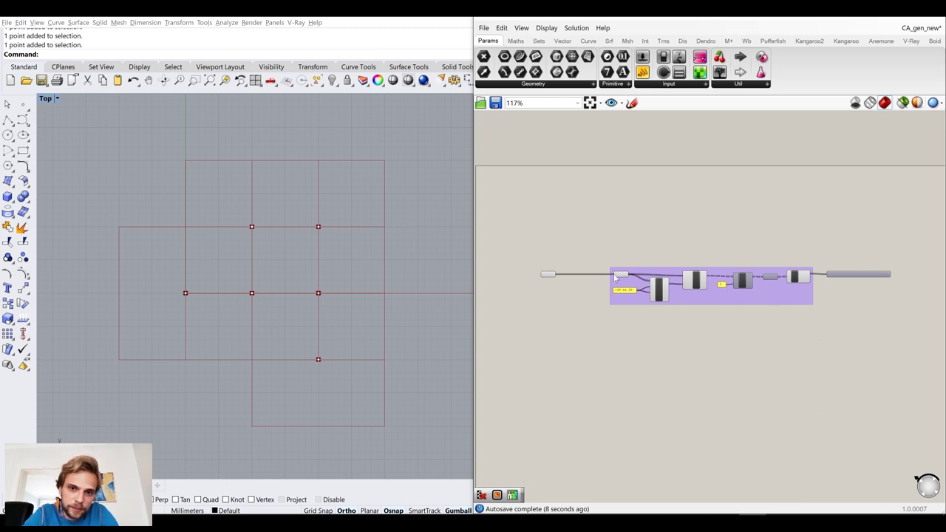
scroll(549, 275, "up", 1)
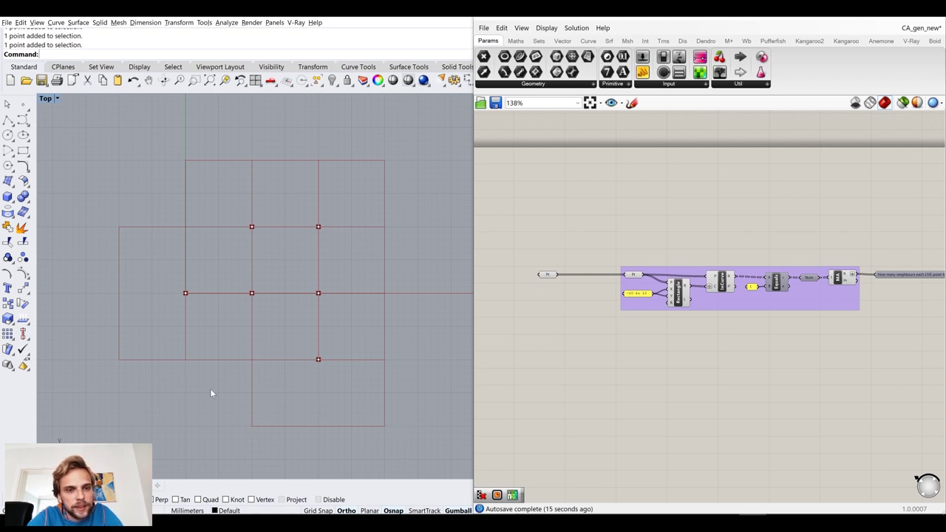
Place two trial points on the y-axis above the leftmost live point and delete them
left_click(23, 104)
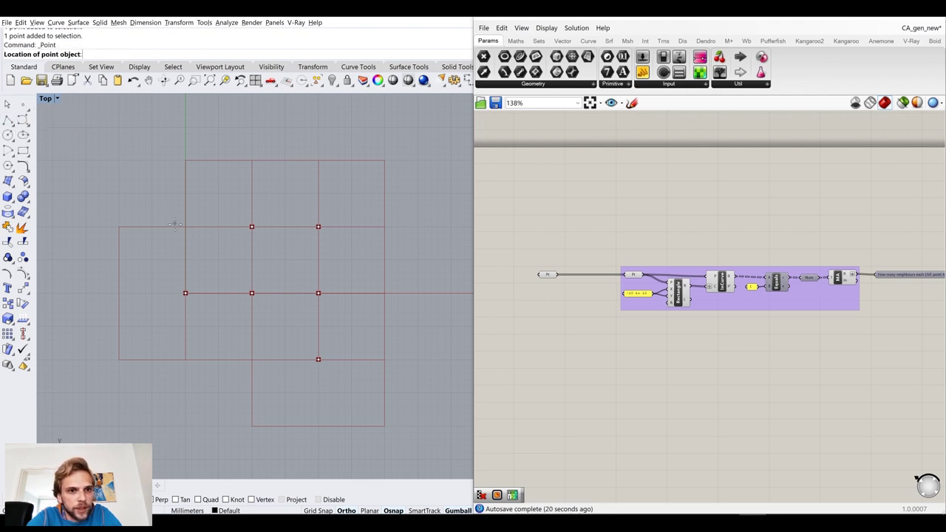
left_click(185, 227)
key("Return")
left_click(186, 157)
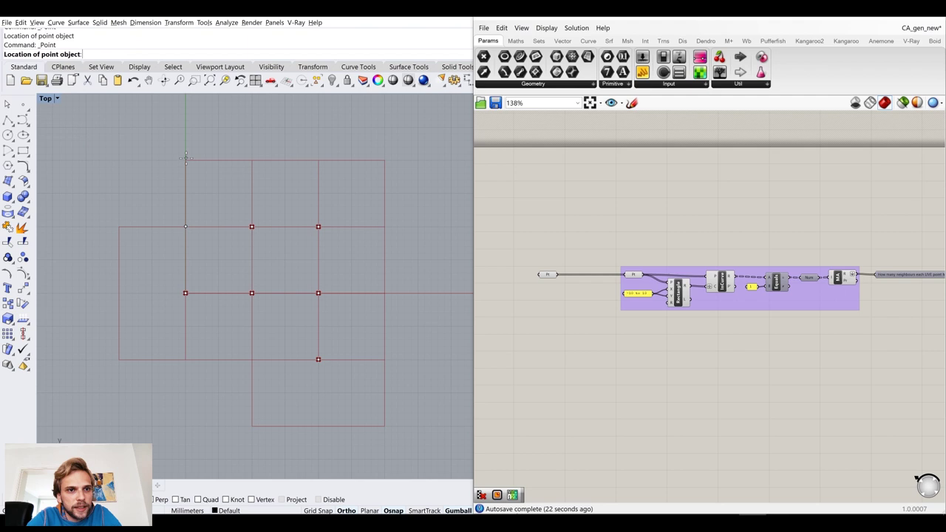
left_click_drag(151, 131, 210, 222)
left_click_drag(130, 120, 209, 248)
key("Delete")
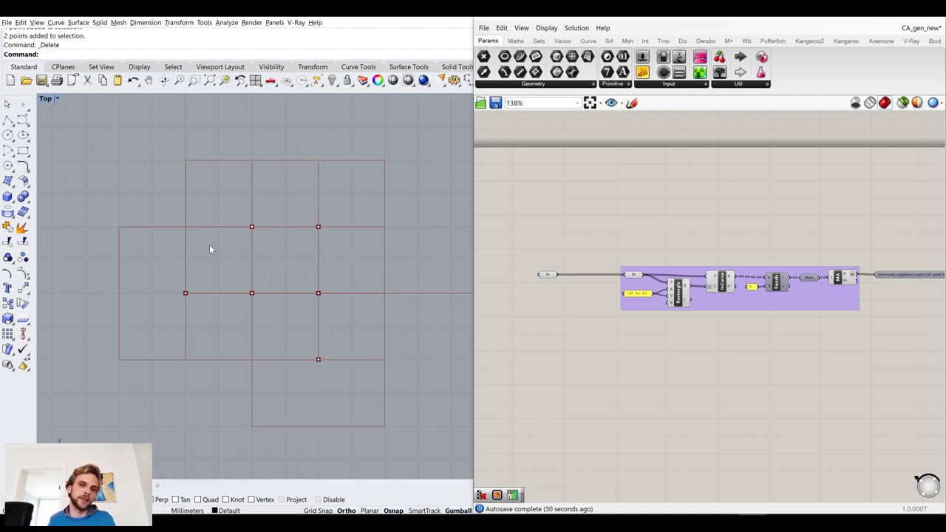
Examine the neighbour-counting group, the earlier component group above it and the live points in the Top viewport
right_click_drag(758, 366, 712, 304)
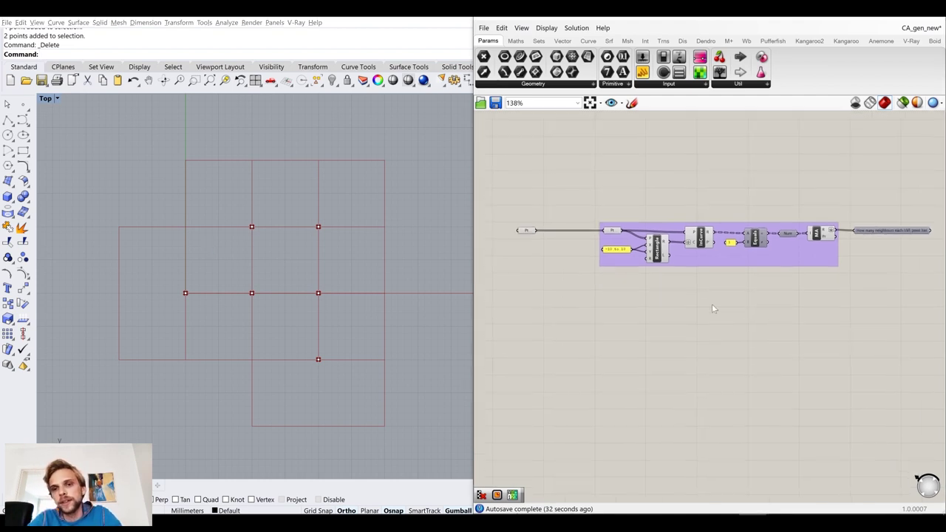
left_click_drag(569, 175, 776, 220)
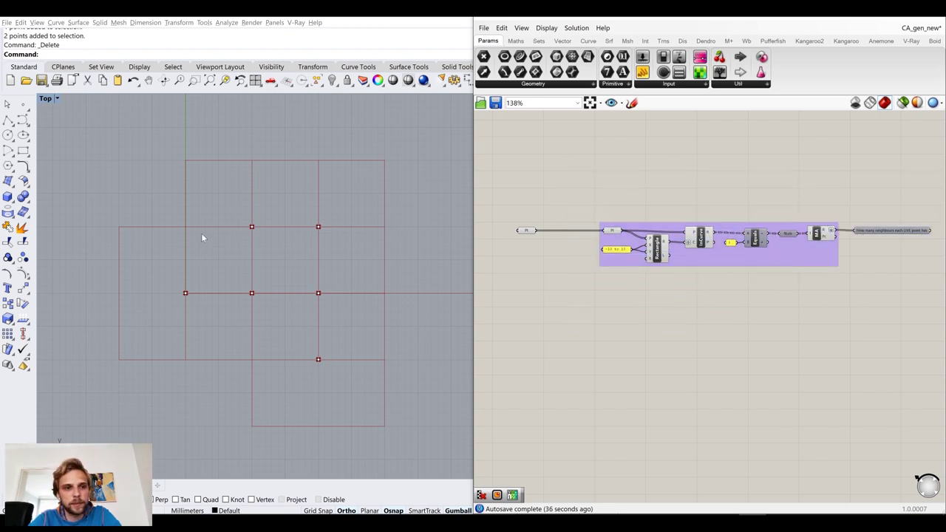
scroll(600, 218, "up", 2)
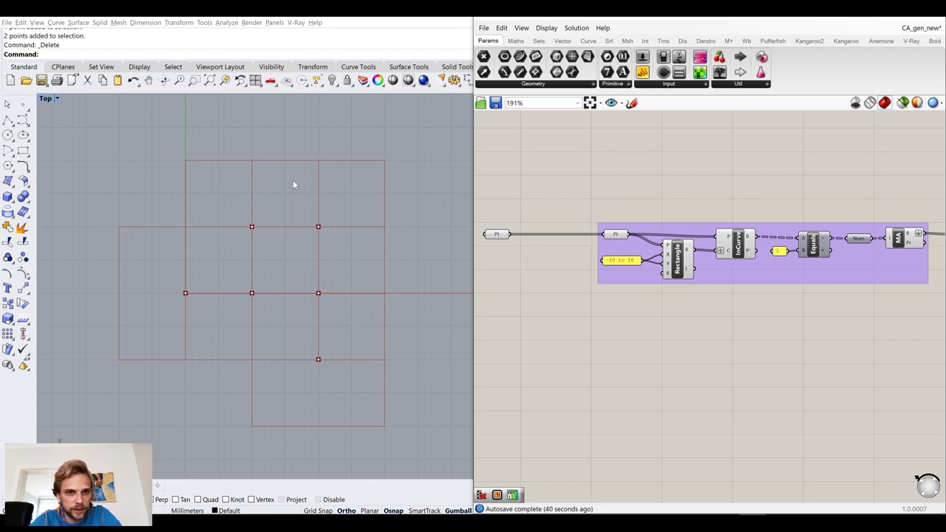
scroll(733, 372, "down", 5)
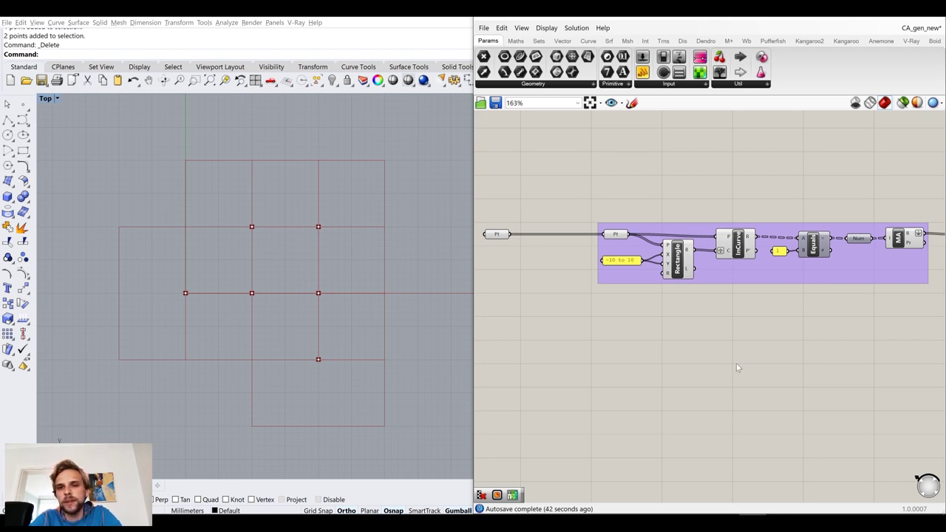
scroll(769, 333, "up", 4)
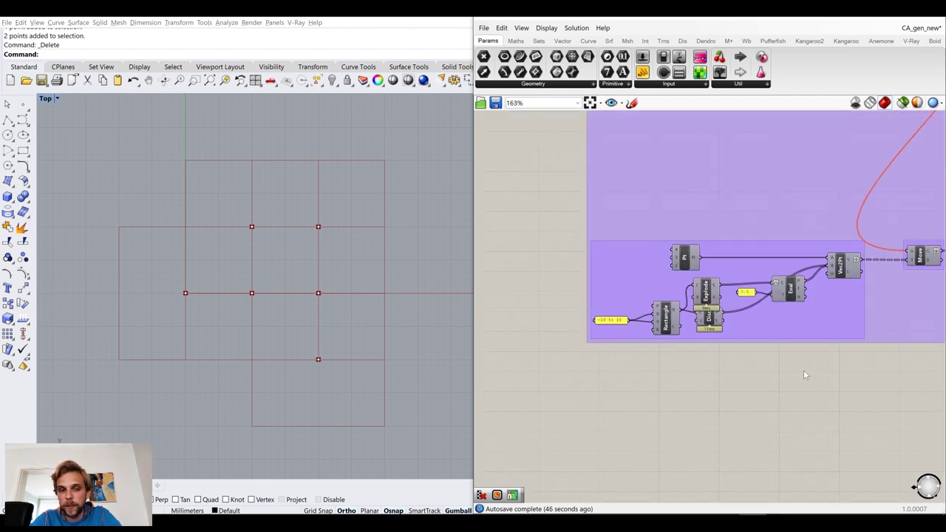
scroll(804, 370, "down", 5)
scroll(637, 294, "up", 5)
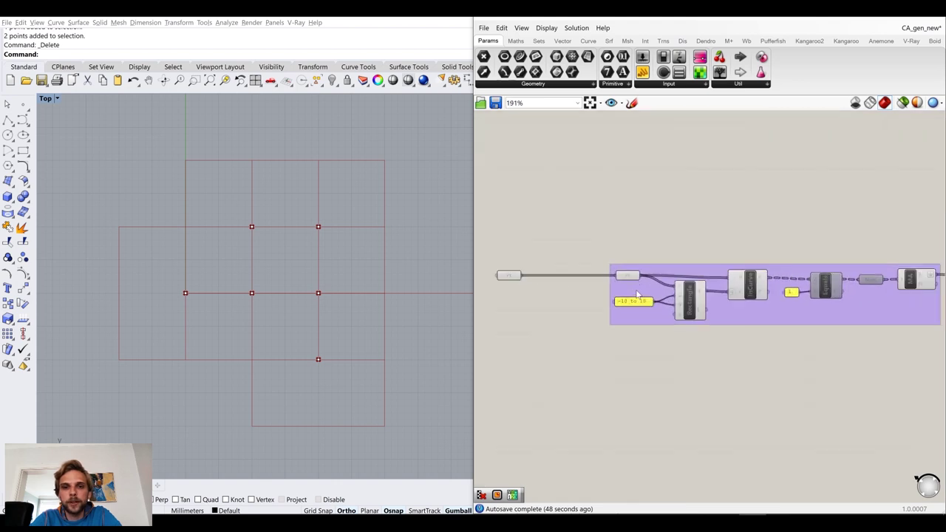
right_click_drag(638, 294, 704, 231)
left_click_drag(213, 211, 261, 254)
key("Escape")
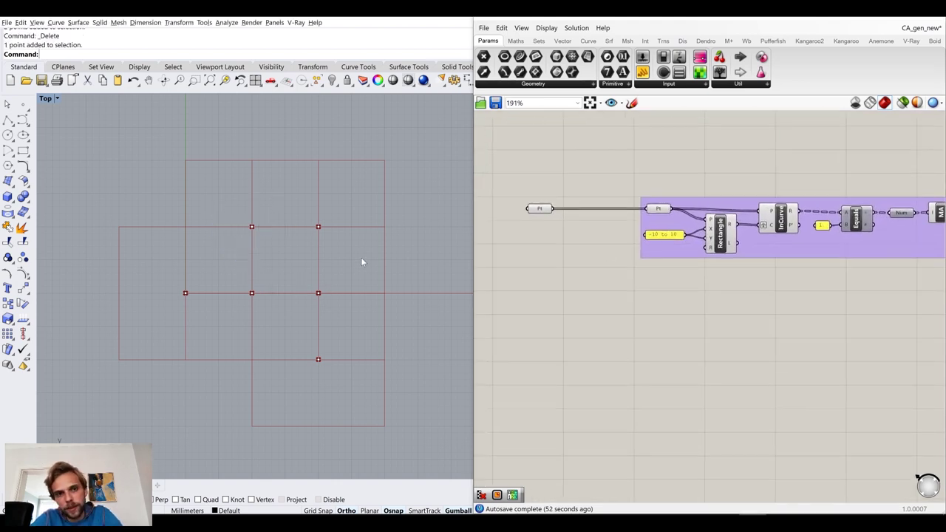
left_click(252, 227)
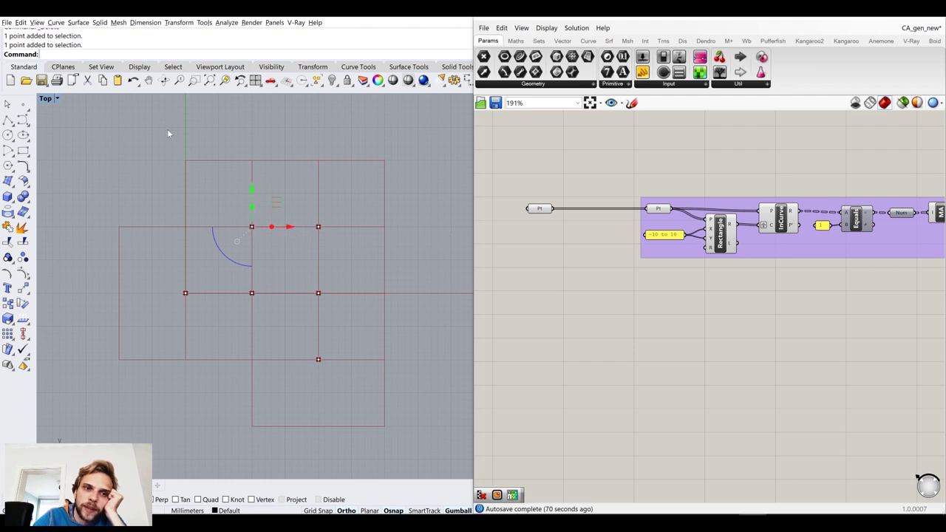
scroll(663, 324, "down", 6)
right_click_drag(629, 306, 637, 385)
scroll(622, 247, "up", 5)
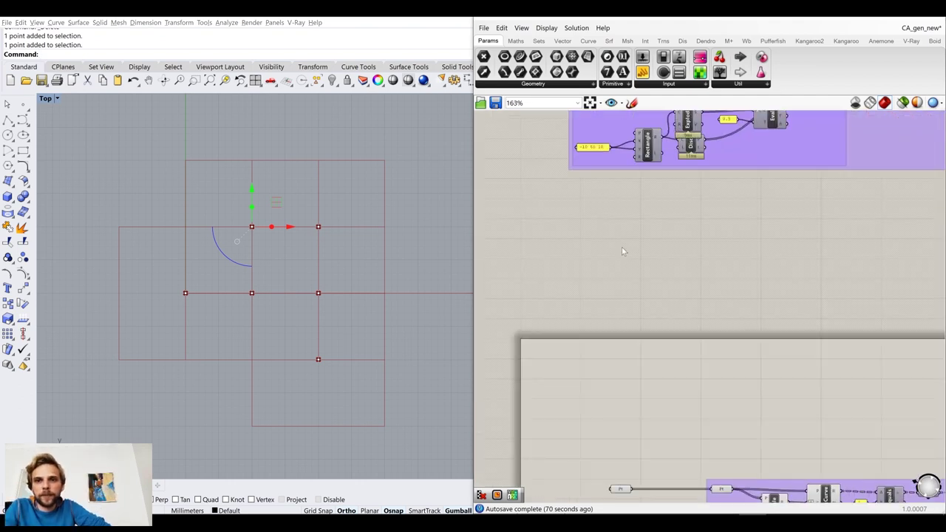
right_click_drag(636, 253, 638, 289)
scroll(638, 288, "down", 1)
scroll(638, 293, "down", 3)
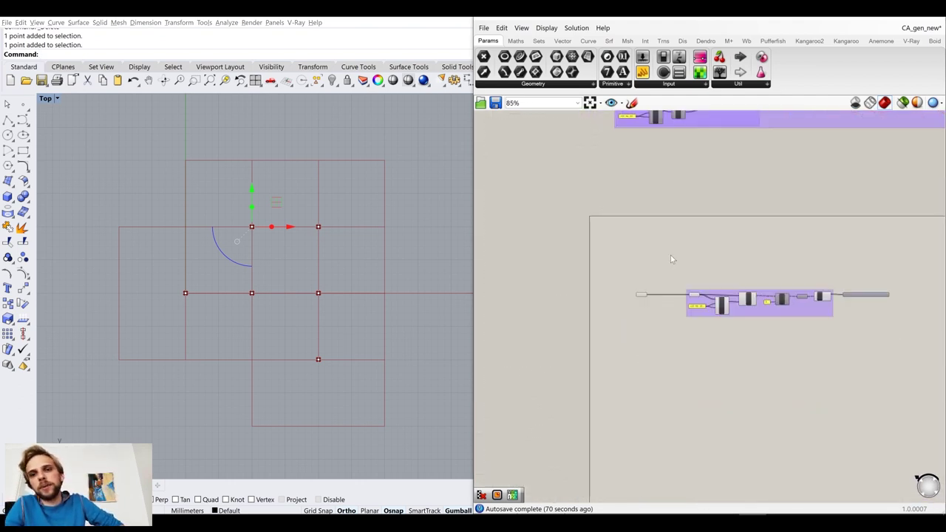
scroll(672, 316, "up", 4)
Move the six live points together diagonally up and away from the origin in the Top viewport
scroll(347, 309, "down", 5)
left_click_drag(389, 355, 215, 214)
right_click_drag(338, 257, 234, 270)
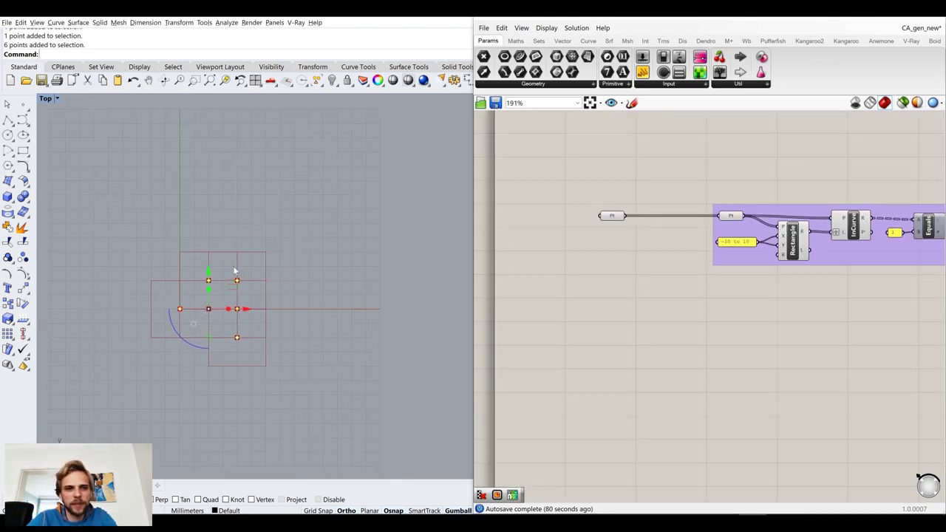
key("alt")
left_click_drag(233, 281, 364, 200)
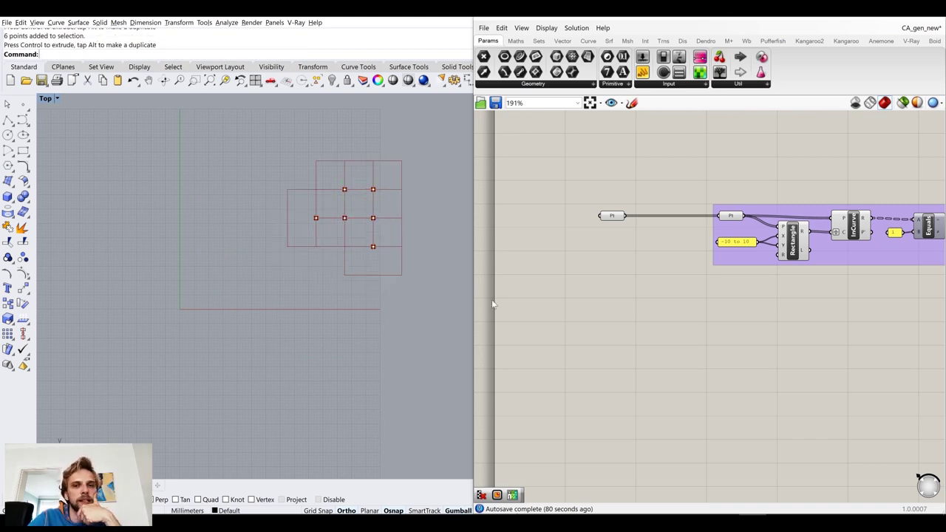
Add a Rectangle component in the empty canvas area below the neighbour-counting group
right_click_drag(665, 356, 640, 275)
double_click(595, 319)
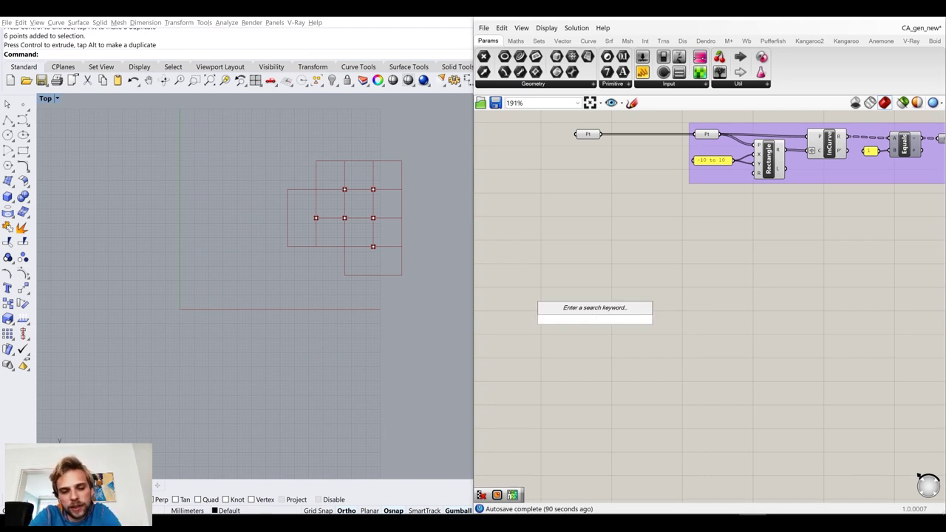
type("rect")
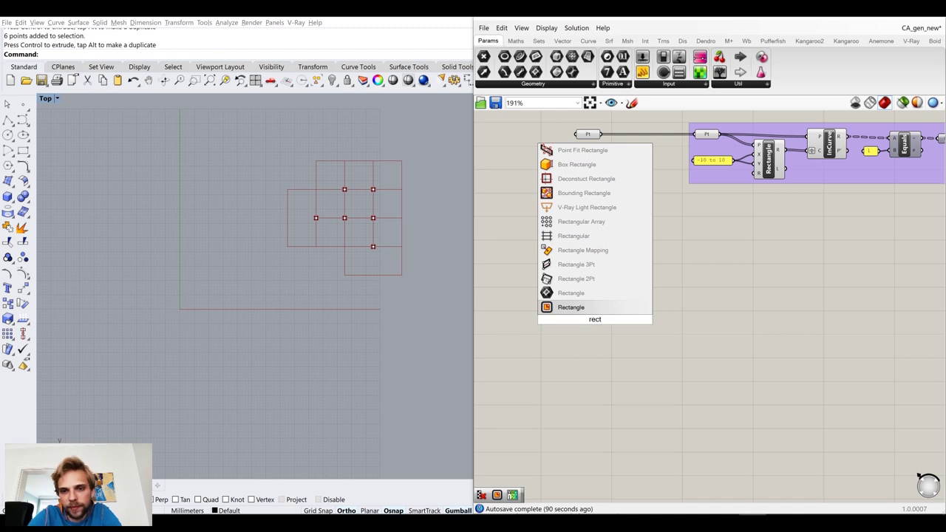
key("Return")
left_click(560, 293)
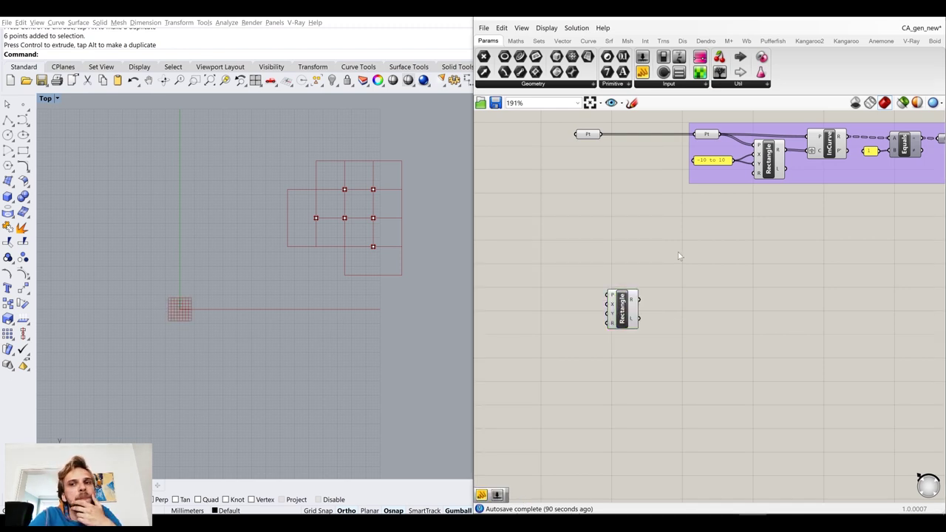
Duplicate the -10 to 10 panel beside the new Rectangle and connect the copy to its X and Y inputs
left_click(709, 162)
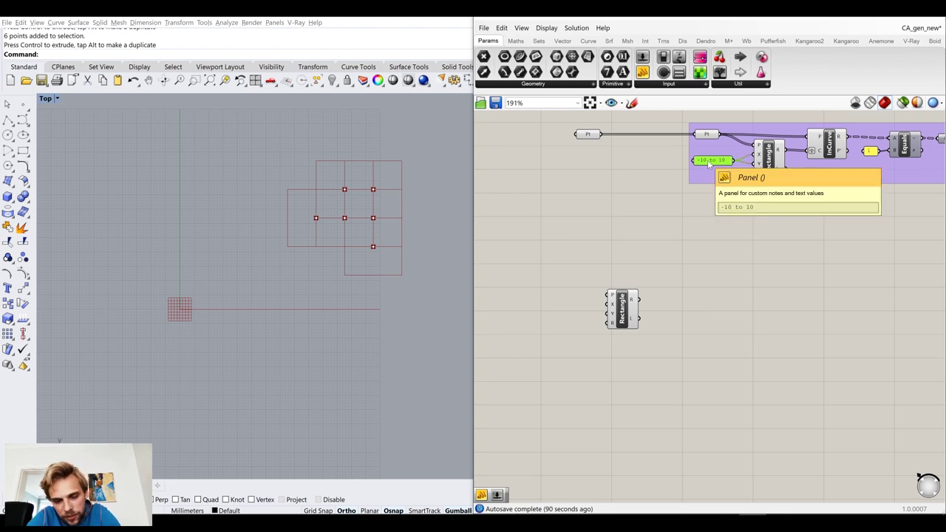
left_click_drag(710, 164, 648, 301, "alt")
scroll(568, 309, "up", 3)
mouse_move(608, 308)
left_mouse_down()
mouse_move(645, 319)
mouse_move(593, 311)
mouse_move(602, 314)
left_mouse_up()
left_click(599, 254)
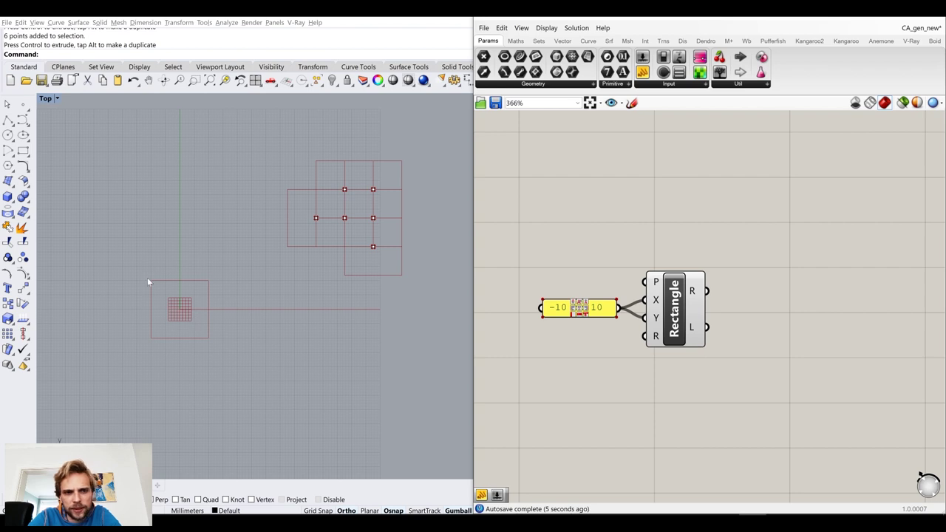
Add a Construct Point component at the default origin and align it above the new Rectangle
right_click_drag(635, 224, 620, 286)
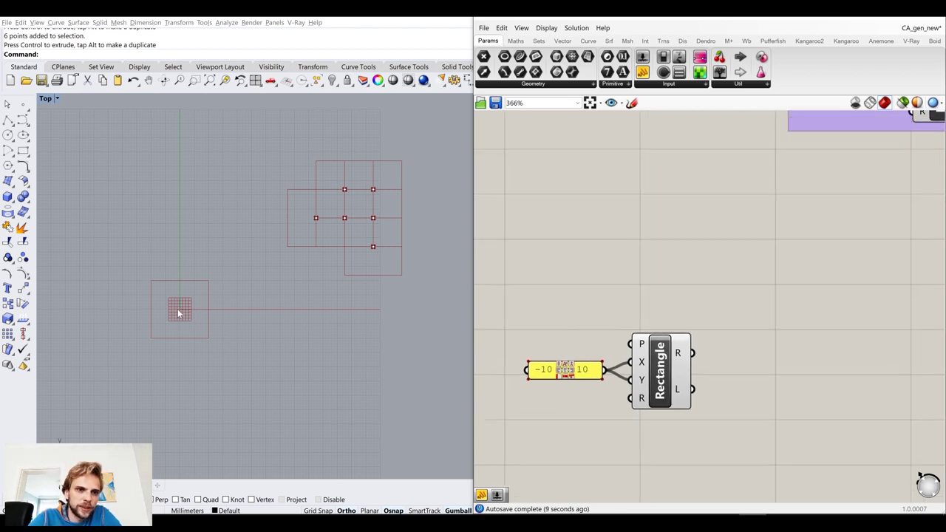
double_click(663, 277)
type("const")
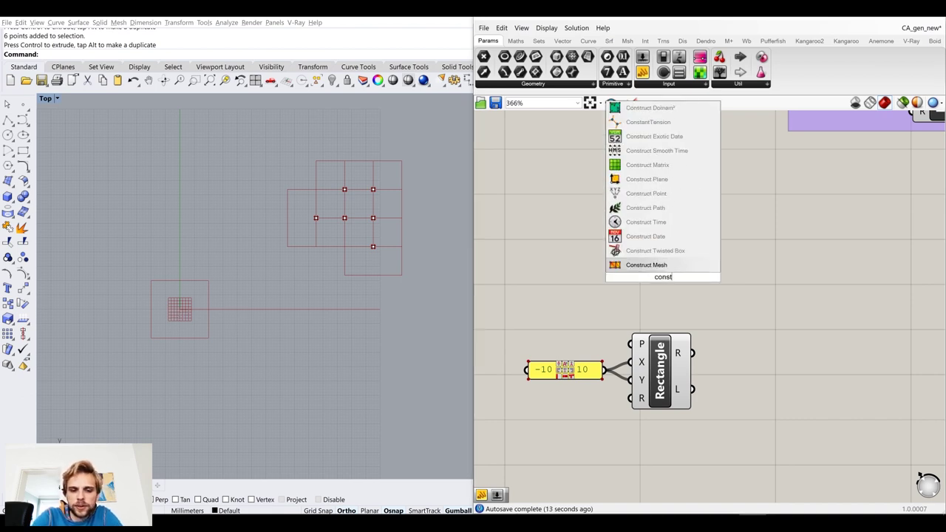
type("ruct point")
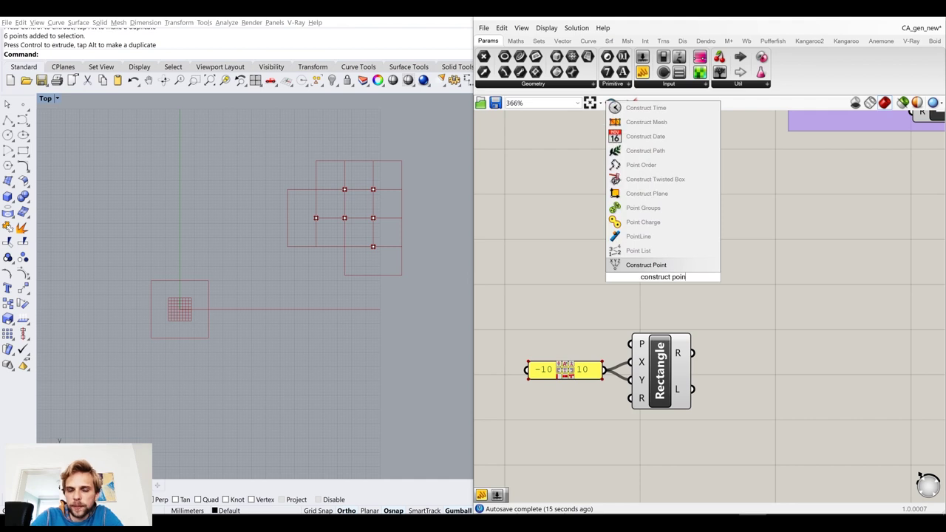
left_click(655, 269)
left_click_drag(669, 266, 664, 266)
left_click(665, 209)
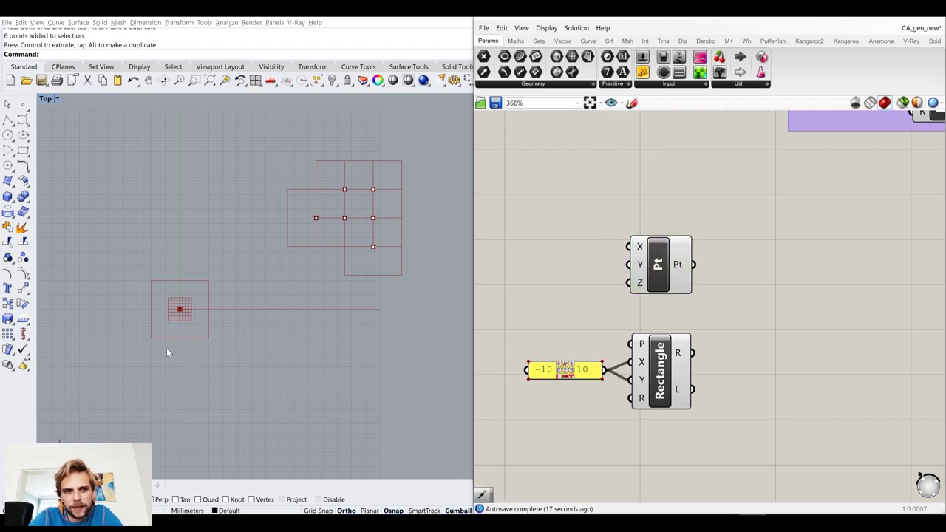
scroll(181, 318, "up", 6)
scroll(182, 318, "up", 2)
mouse_move(660, 271)
left_mouse_down()
mouse_move(657, 281)
mouse_move(662, 271)
left_mouse_up()
left_click(598, 273)
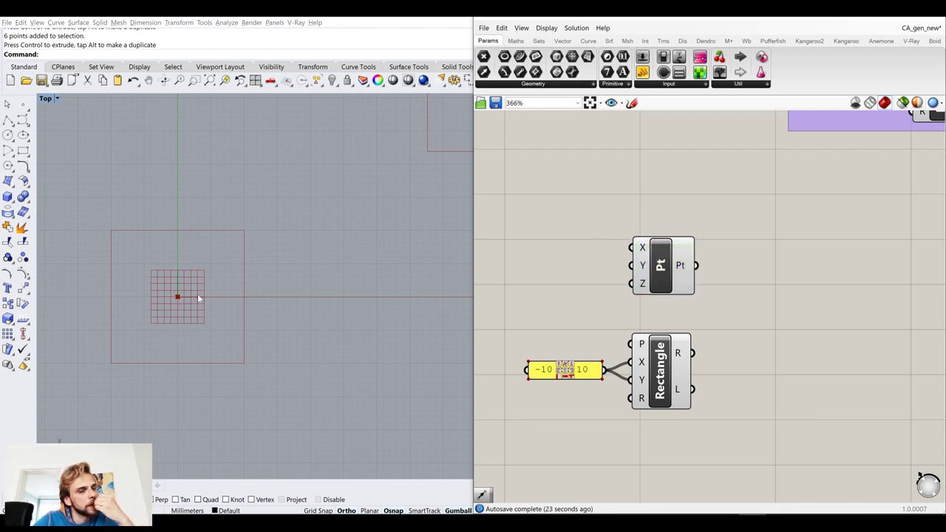
left_click_drag(684, 264, 679, 263)
left_click(741, 276)
Sketch a polyline arrow from the origin to the lower-left corner of the 20-unit rectangle
right_click_drag(189, 295, 239, 275)
left_click(8, 122)
scroll(222, 288, "up", 3)
left_click(233, 266)
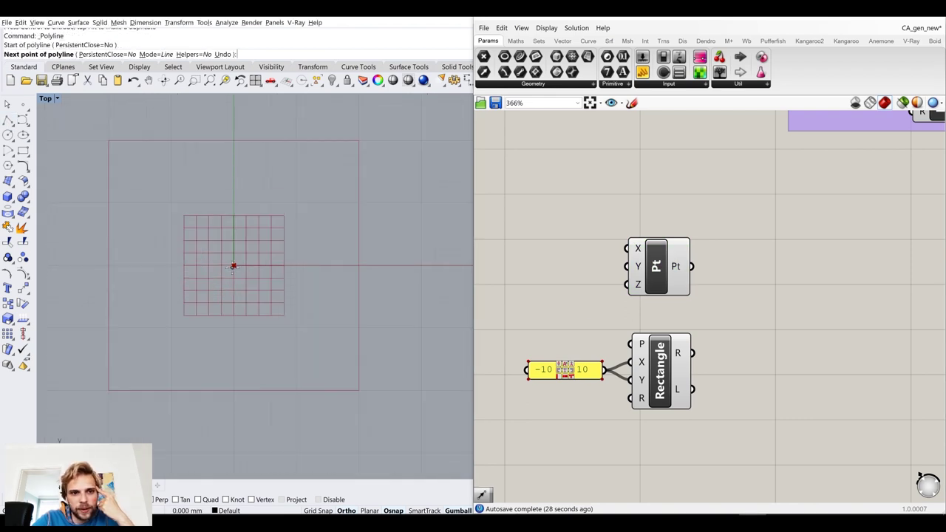
left_click(114, 385)
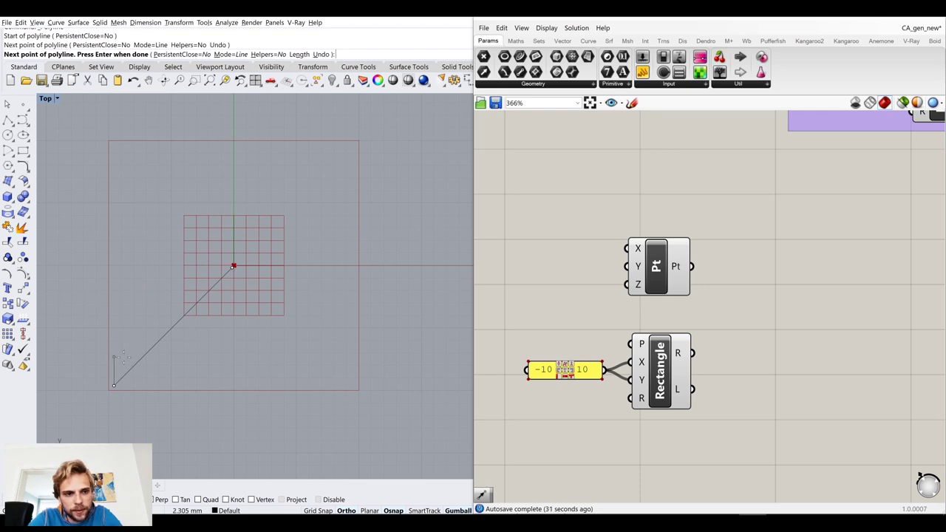
left_click(119, 358)
left_click(138, 382)
left_click(115, 385)
key("Return")
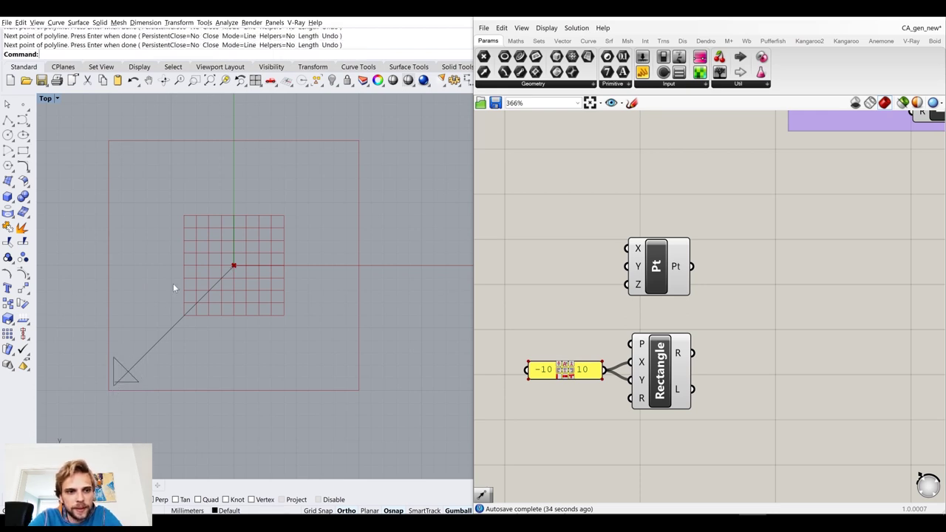
Sketch a second polyline arrow from the origin toward the rectangle's left edge midpoint and delete both arrows
key("Return")
left_click(234, 266)
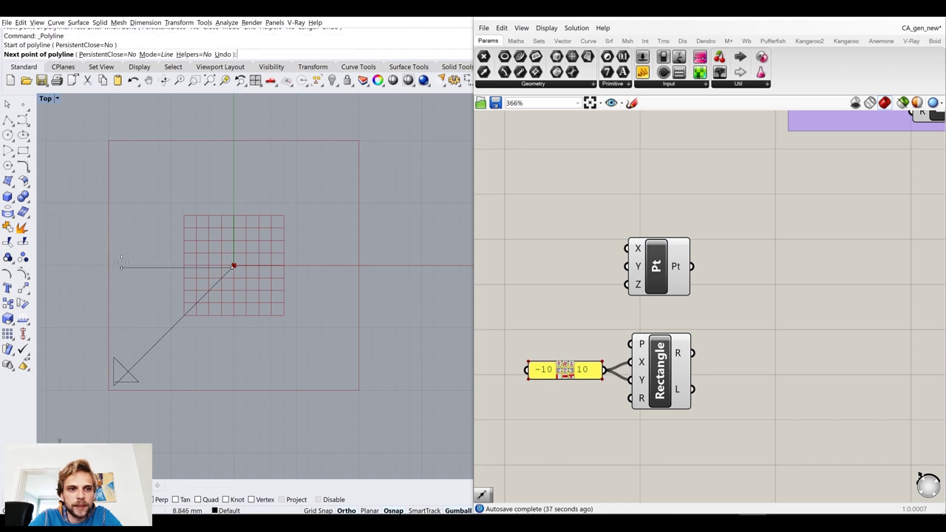
left_click(122, 267)
left_click(135, 255)
left_click(136, 279)
left_click(122, 267)
key("Return")
key("Return")
left_click(233, 263)
key("Return")
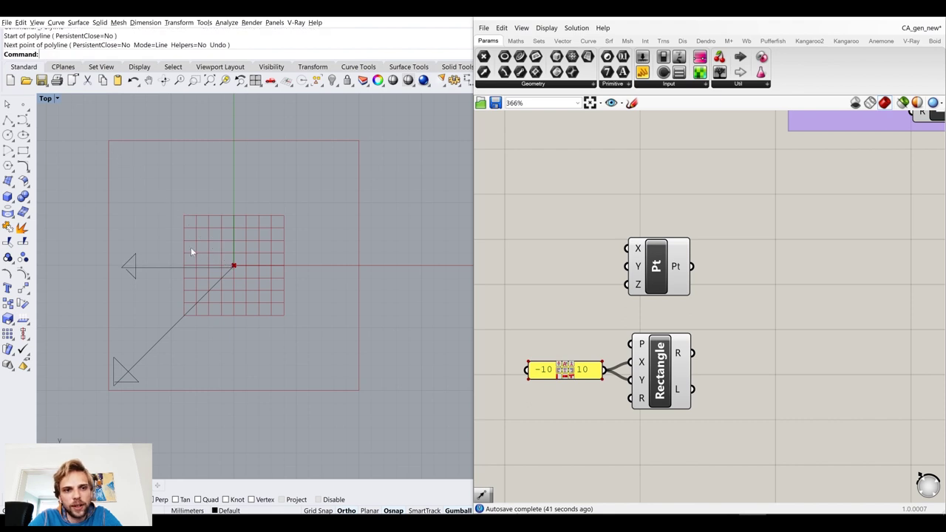
left_click_drag(219, 329, 56, 234)
key("Delete")
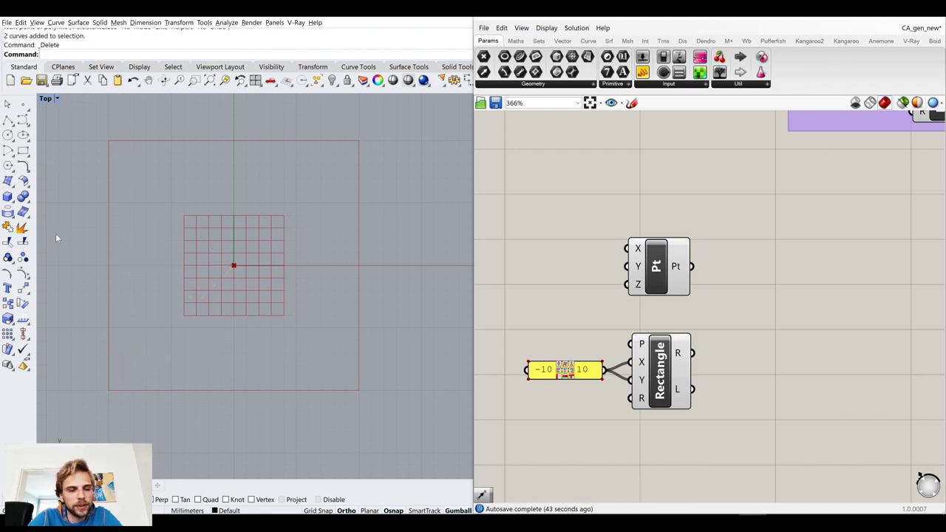
Move the -10 to 10 panel and its Rectangle further below the Construct Point component
right_click_drag(766, 362, 715, 341)
left_click_drag(722, 406, 489, 295)
left_click_drag(618, 349, 615, 415)
left_click(684, 370)
Add an Explode component, connect the Rectangle's R output to its C input and line it up beside the Rectangle
double_click(734, 340)
type("exl")
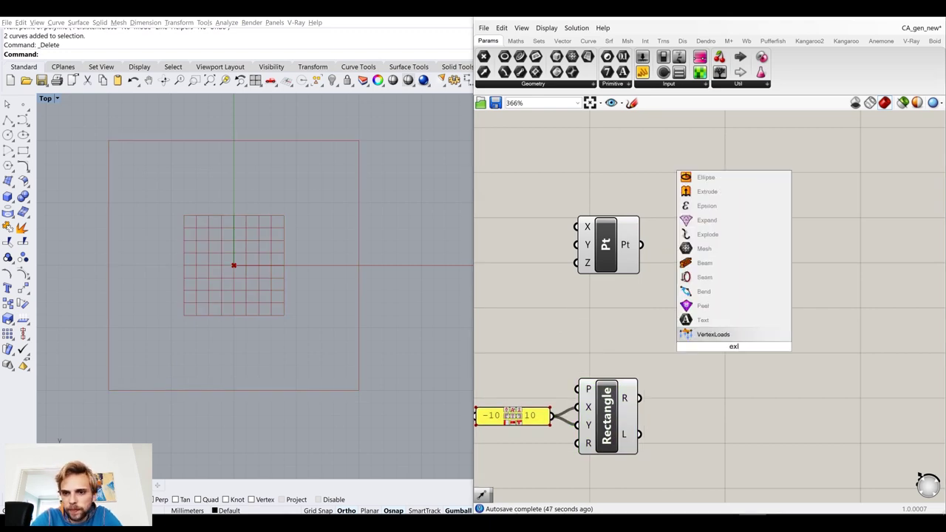
type("plo")
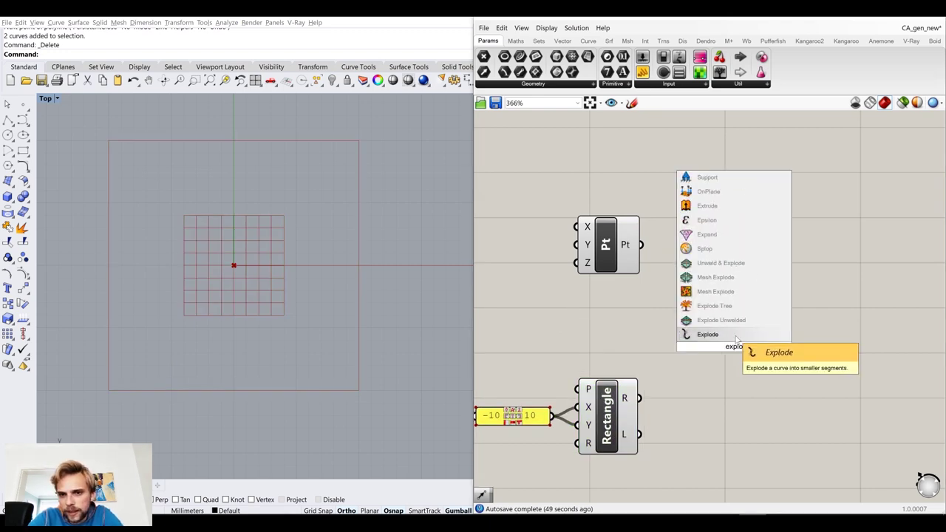
key("Return")
left_click_drag(640, 399, 722, 370)
left_click(780, 356)
right_click_drag(780, 355, 727, 296)
left_click_drag(676, 309, 679, 352)
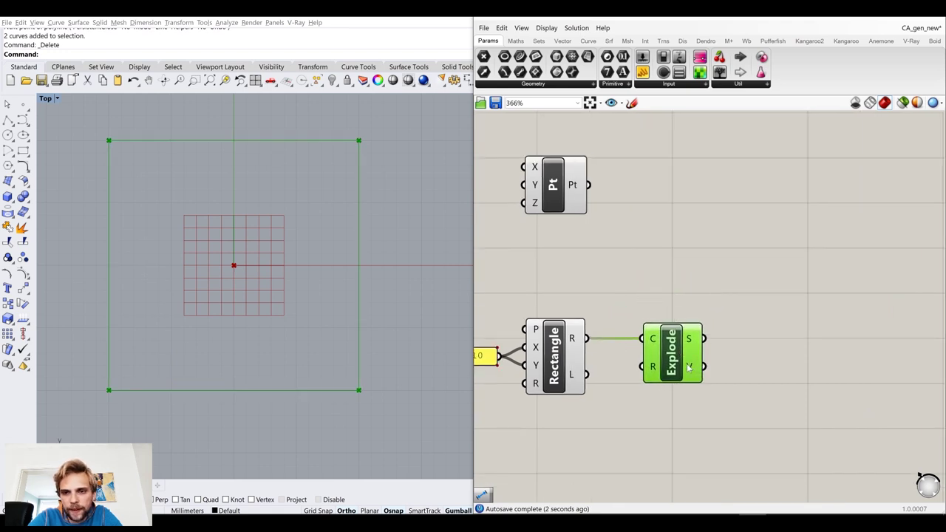
mouse_move(688, 367)
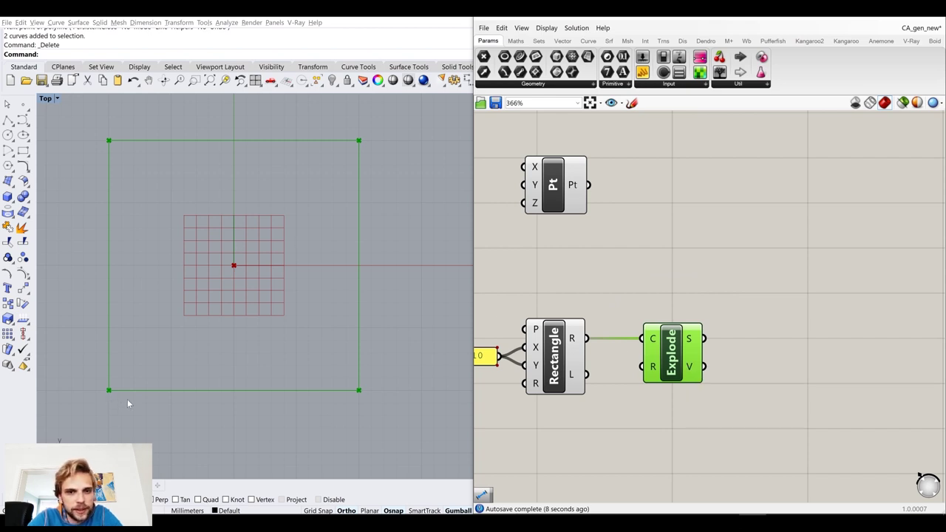
Add a Discontinuity component, connect the Rectangle's R output to its C input and place it above the Explode component
left_click_drag(671, 366, 683, 466)
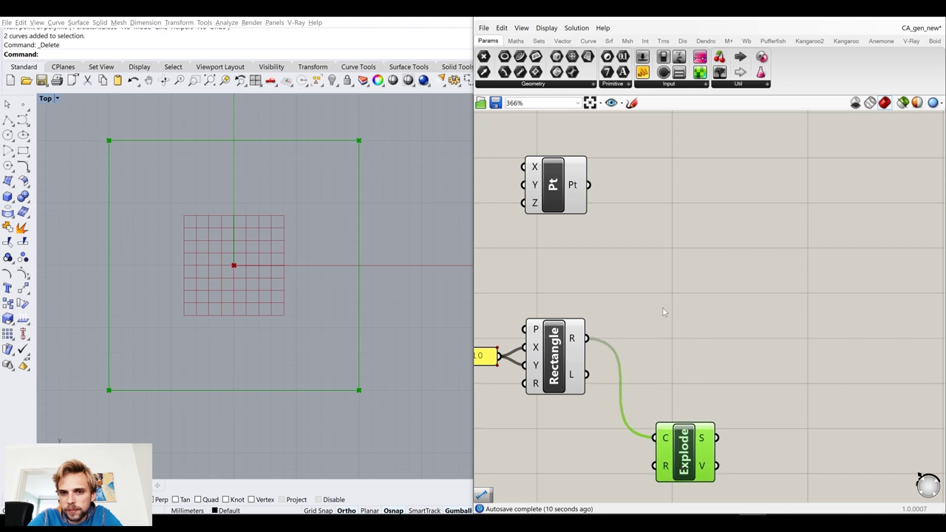
double_click(663, 312)
type("disc")
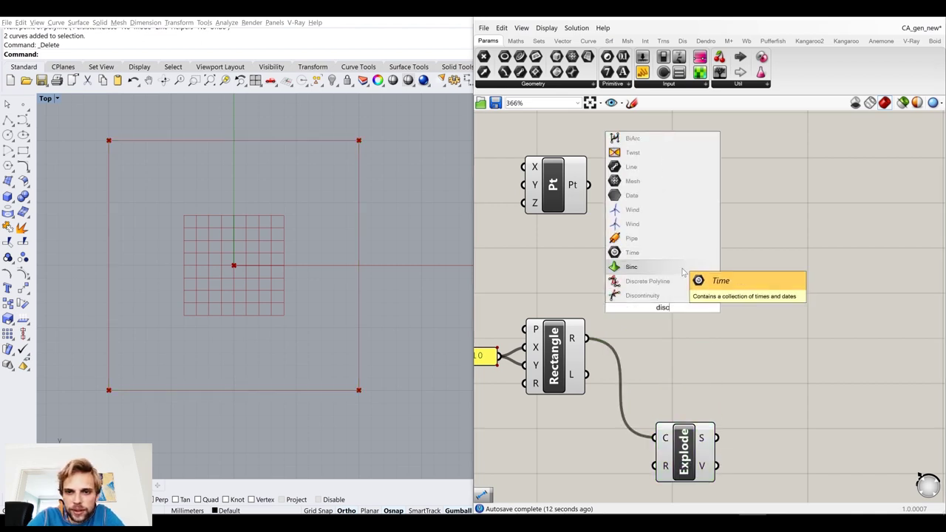
left_click(643, 295)
left_click_drag(588, 338, 690, 312)
left_click(679, 314)
left_click(702, 271)
mouse_move(699, 296)
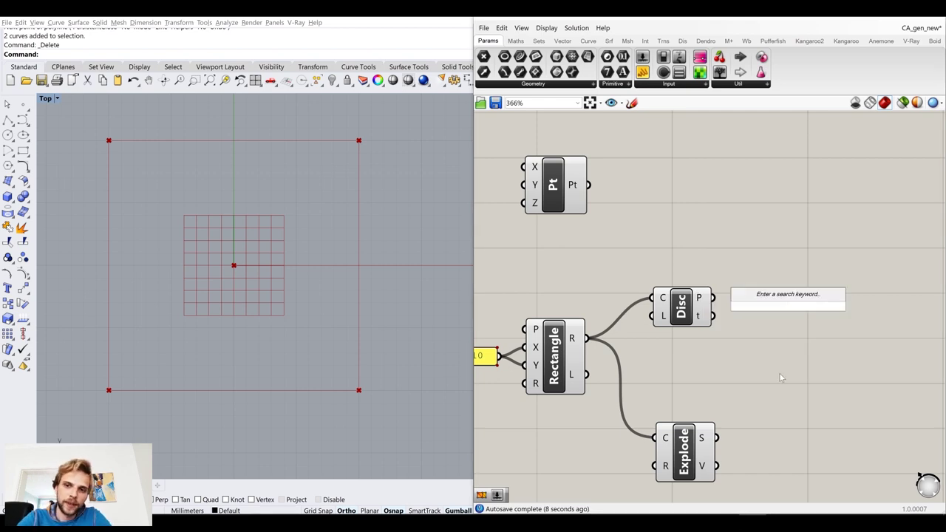
Move the Explode component up so it sits directly beneath the Discontinuity component
left_click_drag(686, 451, 683, 392)
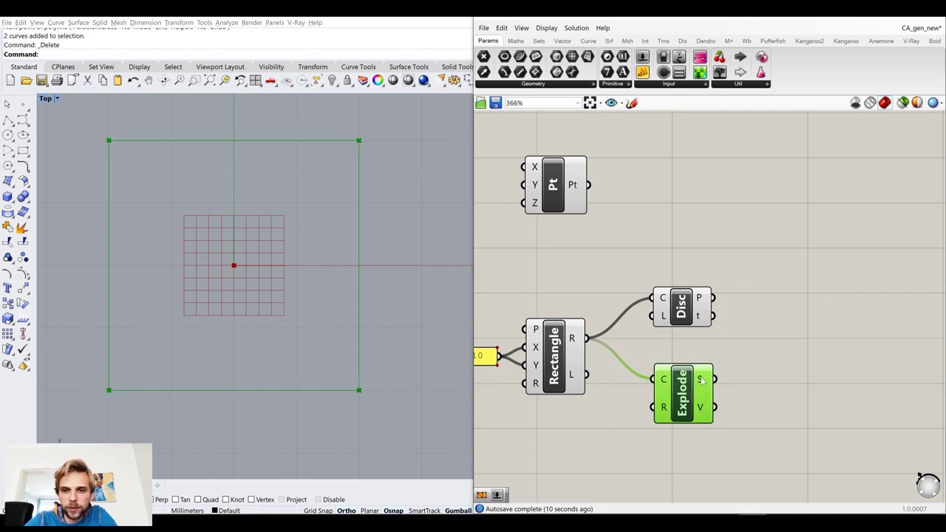
mouse_move(700, 380)
mouse_move(690, 389)
left_mouse_down()
mouse_move(667, 364)
mouse_move(692, 379)
left_mouse_up()
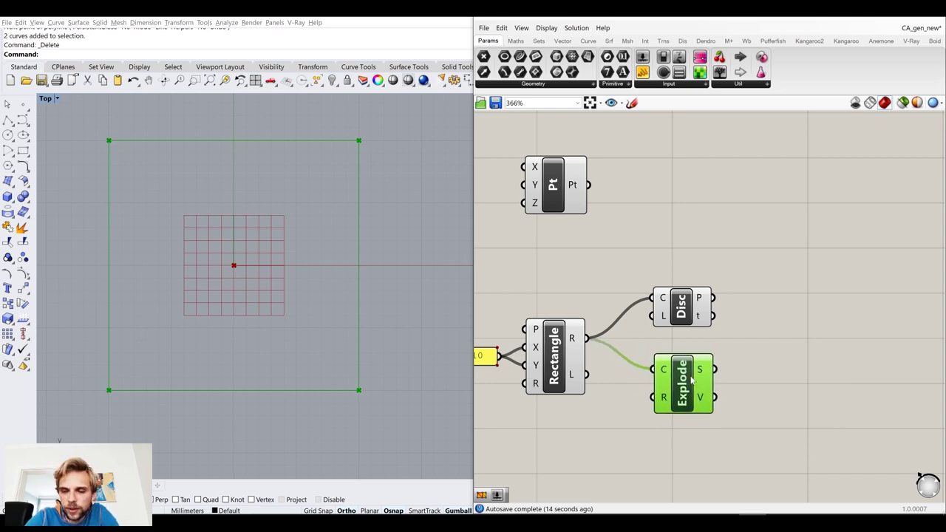
Add an Evaluate Length component, connect Explode's S output to its C input and align it beside Explode
double_click(783, 389)
type("evalu")
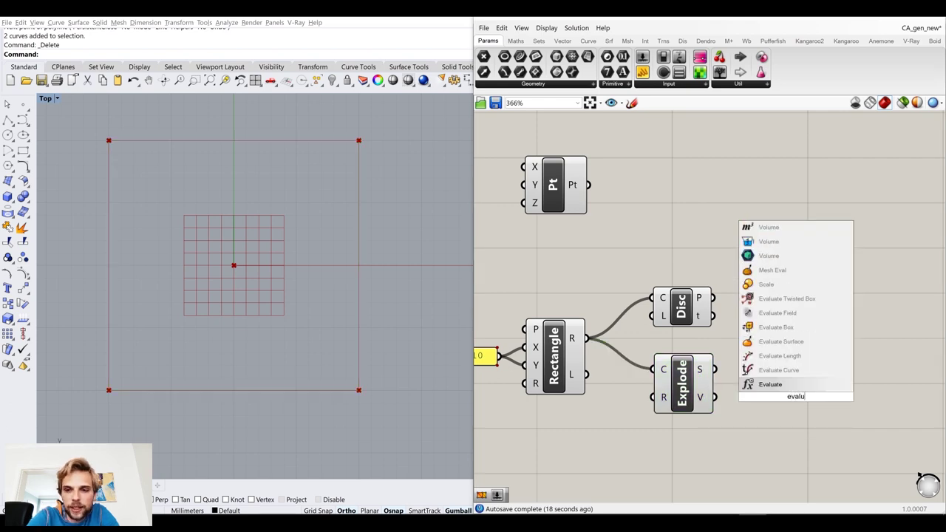
type("ate len")
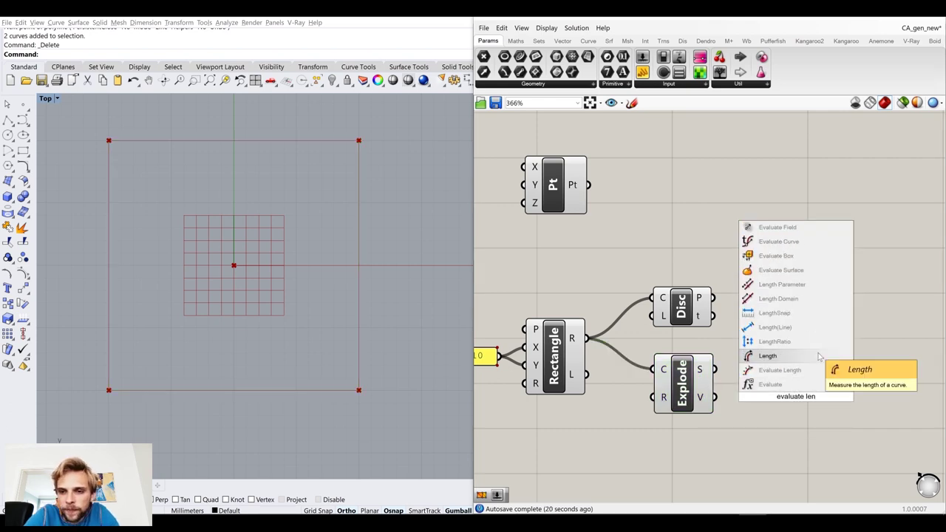
left_click(799, 370)
mouse_move(715, 369)
left_mouse_down()
mouse_move(800, 386)
mouse_move(803, 377)
left_mouse_up()
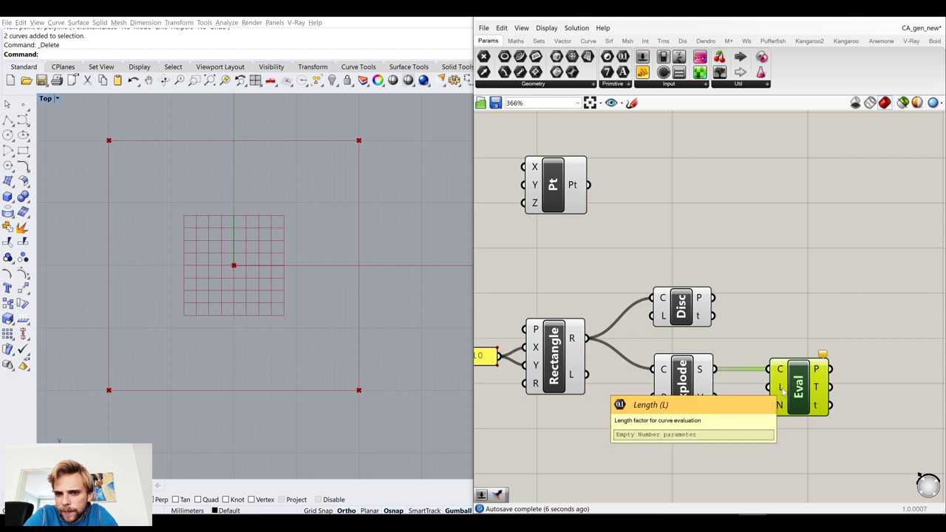
Add a number slider with value 0.5 and connect it to Evaluate Length's L input
double_click(690, 471)
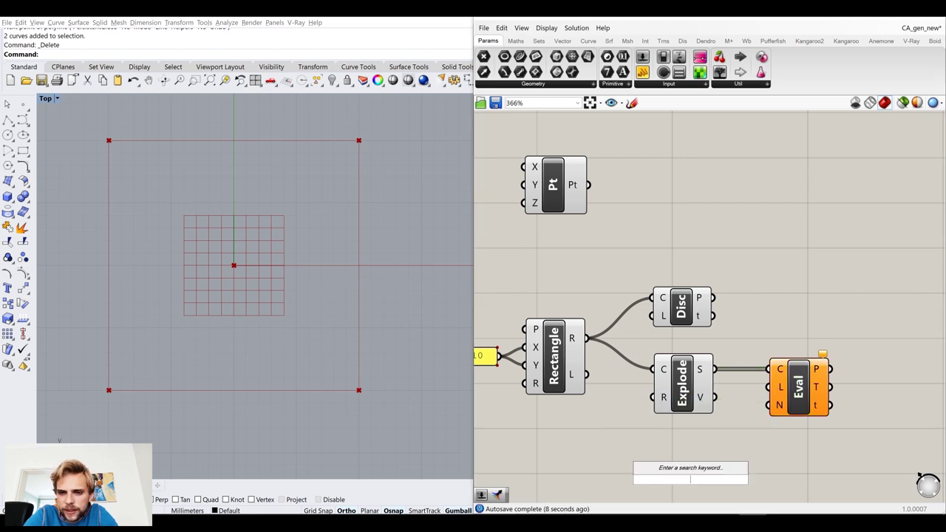
type("0.5")
key("Return")
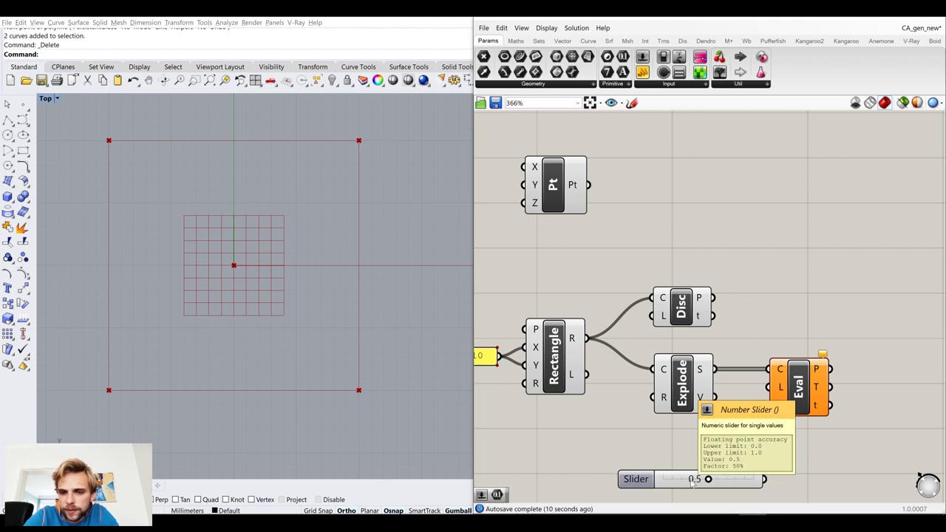
left_click_drag(691, 481, 677, 440)
left_click_drag(751, 437, 774, 387)
left_click_drag(725, 439, 706, 430)
Replace the slider on Evaluate Length's L input with a panel containing 0.5
double_click(706, 475)
type("//")
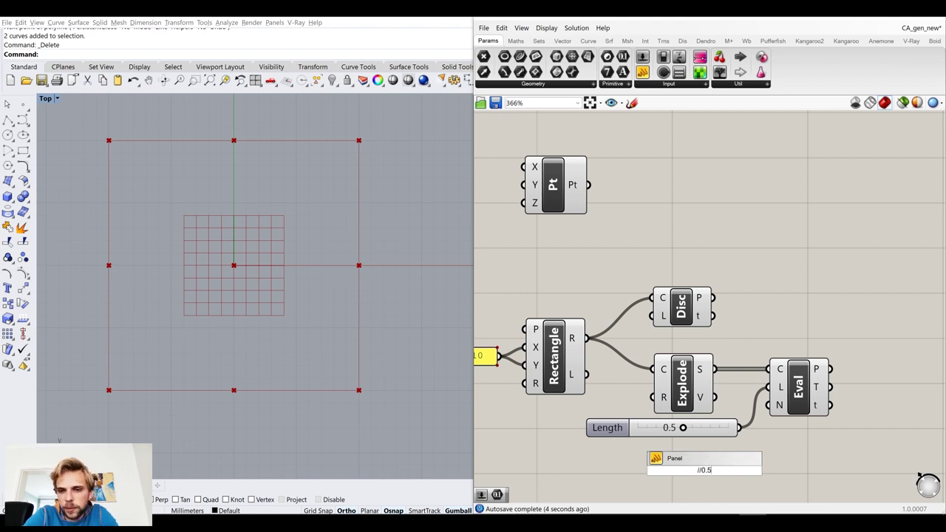
type("0.5")
key("Return")
left_click_drag(727, 470, 770, 386)
left_click(726, 427)
key("Delete")
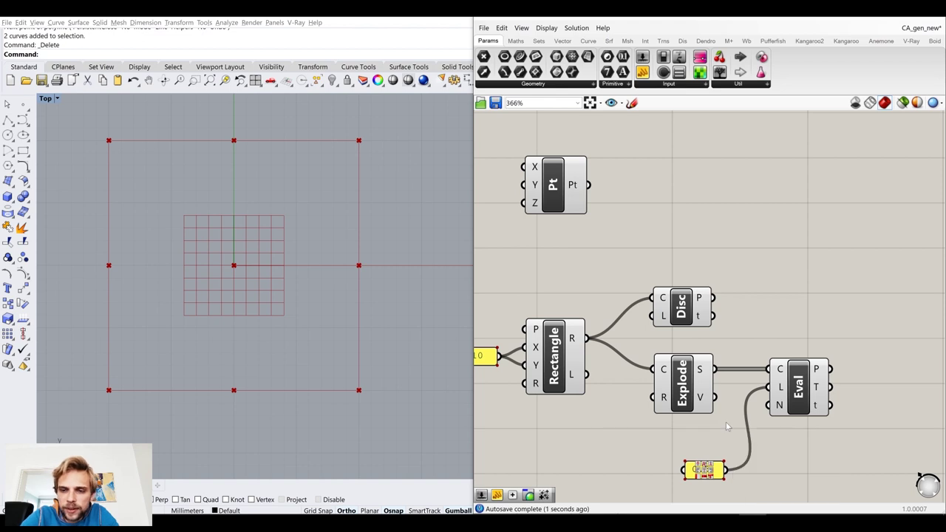
Place the 0.5 panel between Explode and Evaluate Length, and move Discontinuity above Evaluate Length
scroll(732, 474, "down", 3)
left_click_drag(647, 447, 652, 361)
left_click_drag(716, 396, 730, 396)
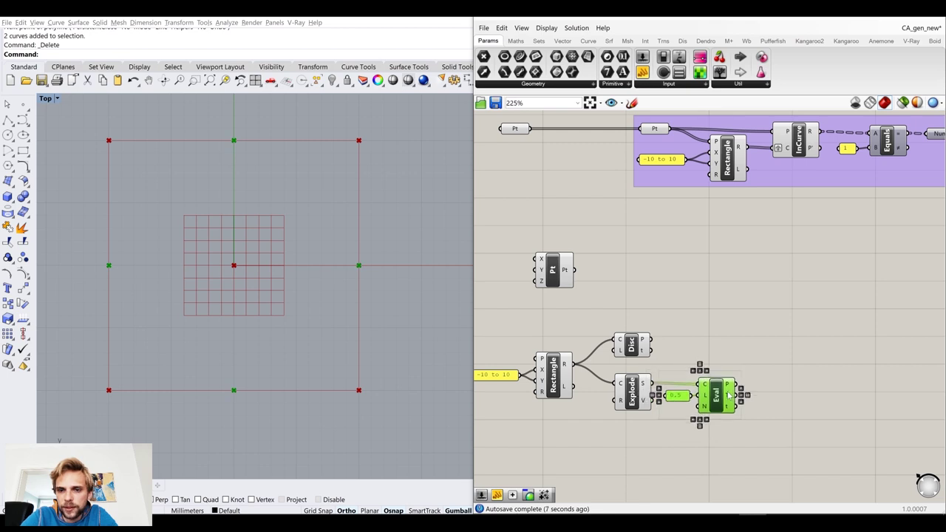
left_click_drag(642, 349, 719, 351)
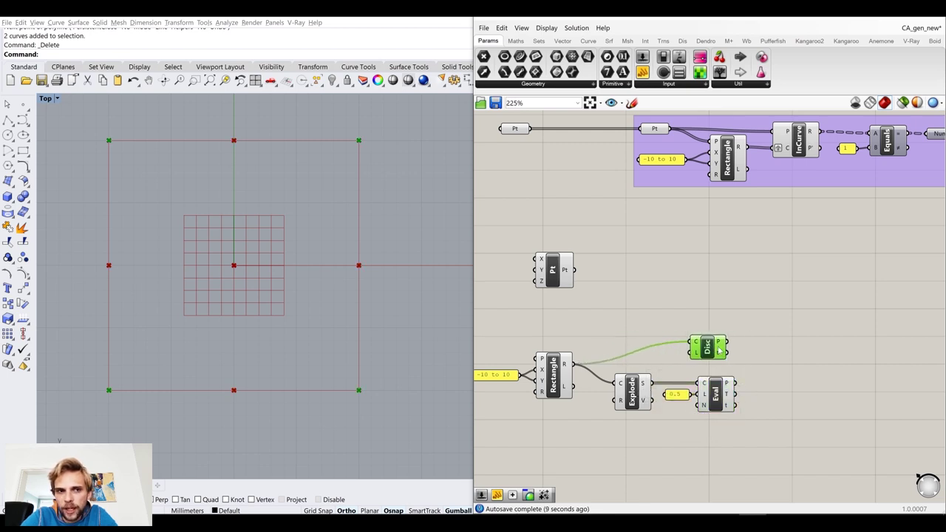
left_click(717, 399)
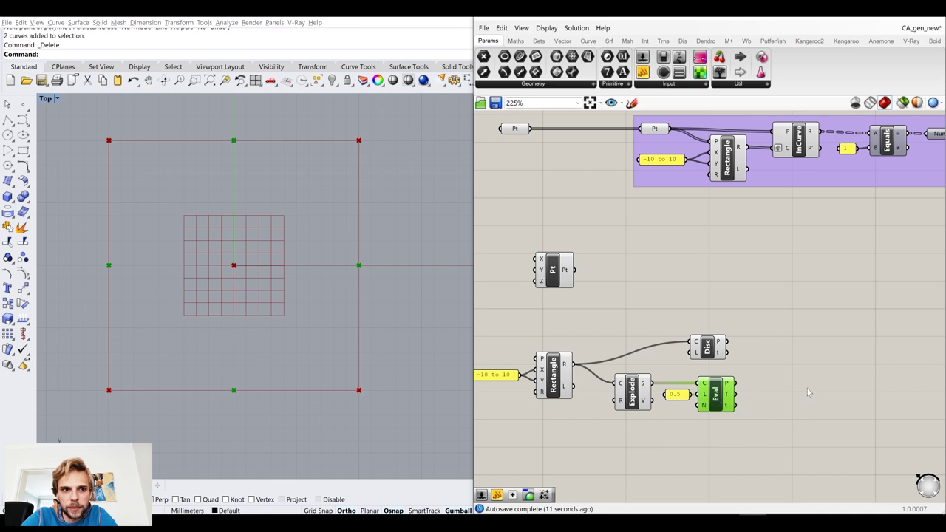
left_click(807, 388)
Add a Merge component, connect Discontinuity's P to D1 and Evaluate Length's P to D2, and remove the spare D3 input
right_click_drag(807, 388, 742, 392)
double_click(752, 373)
type("merge")
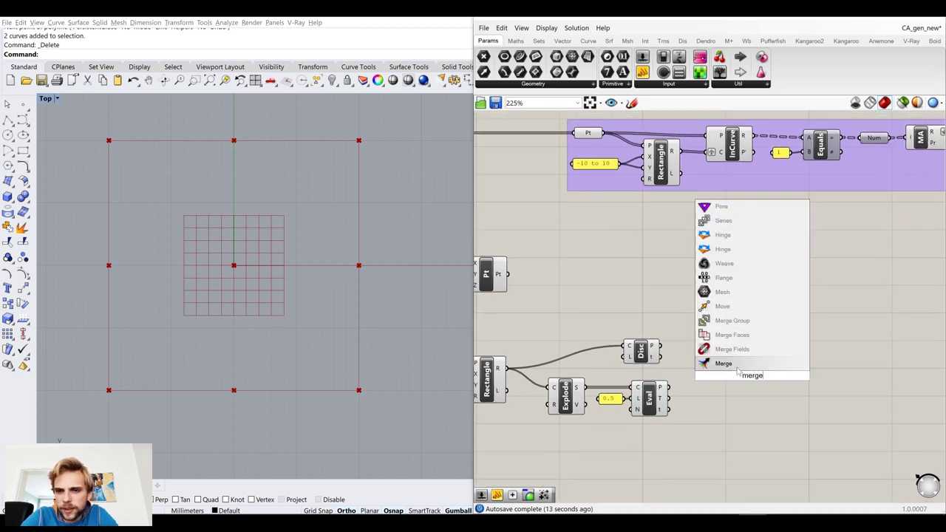
key("Return")
left_click_drag(662, 346, 732, 368)
left_click_drag(761, 383, 727, 383)
left_click_drag(670, 388, 712, 386)
scroll(712, 385, "up", 4)
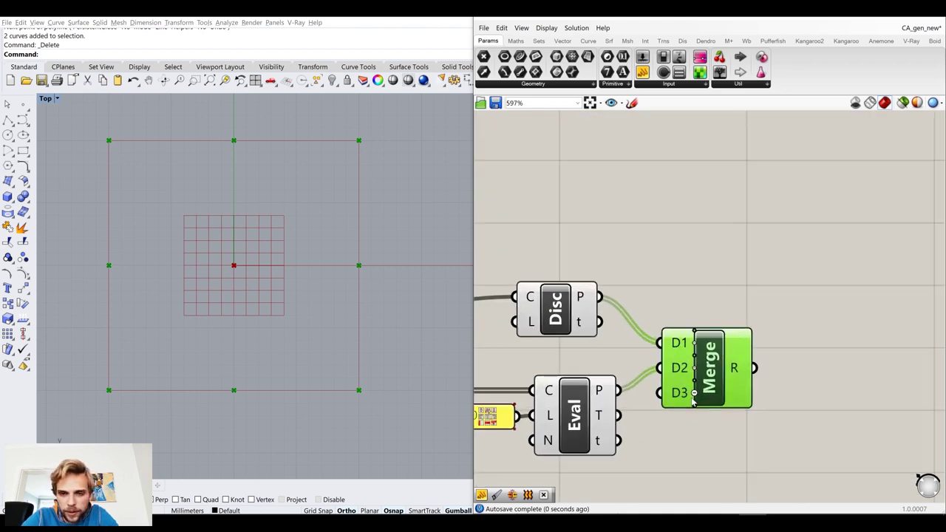
scroll(719, 363, "down", 2)
left_click(653, 441)
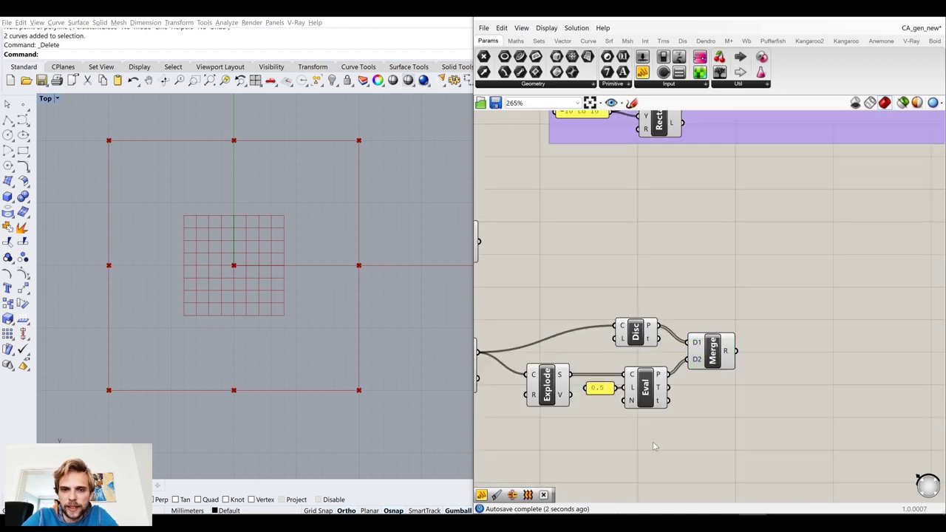
Turn off the viewport preview of the Rectangle, Discontinuity, Explode and Evaluate Length components, keeping Merge and Construct Point previewed
scroll(651, 439, "down", 3)
right_click_drag(678, 409, 754, 392)
left_click_drag(708, 426, 572, 338)
middle_click(573, 338)
left_click(672, 292)
right_click_drag(665, 355, 633, 377)
left_click_drag(757, 455, 491, 367)
right_click_drag(601, 380, 730, 357)
left_click_drag(709, 373, 558, 370)
left_click(808, 341)
scroll(701, 299, "up", 4)
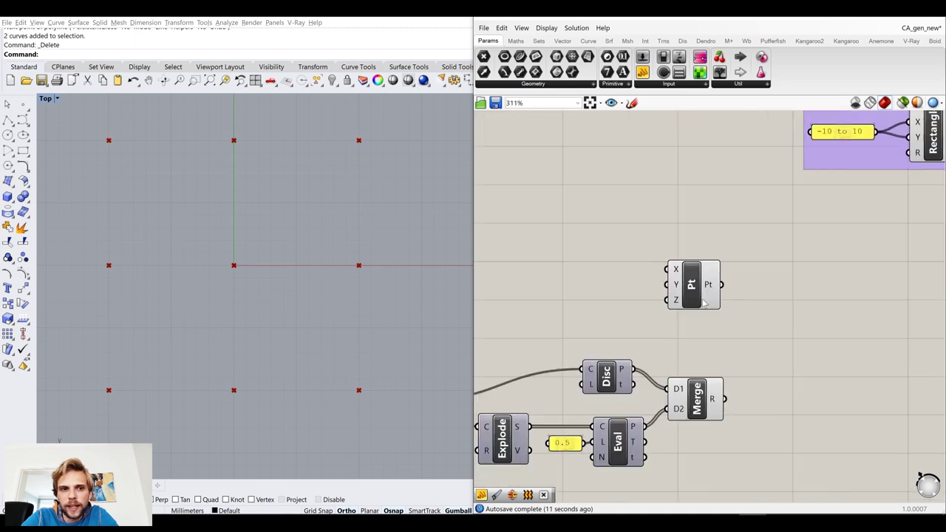
left_click(691, 285)
left_click(696, 408)
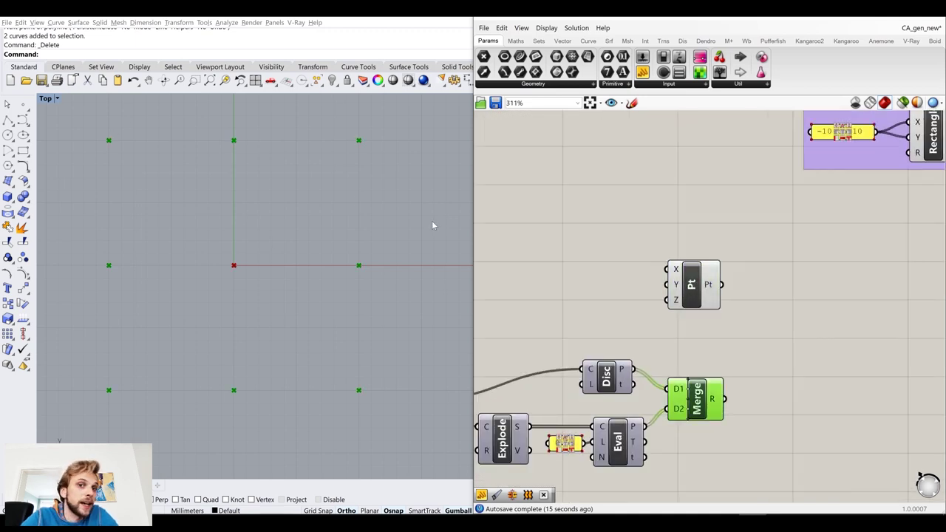
left_click(874, 338)
Add a Vector 2Pt component, connecting Construct Point's Pt output to A and Merge's R output to B
right_click_drag(763, 335, 666, 309)
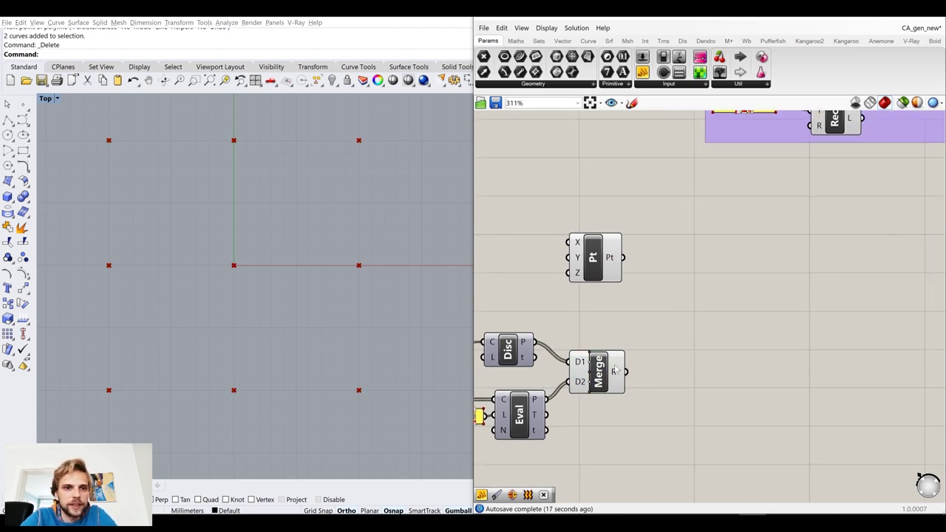
double_click(720, 326)
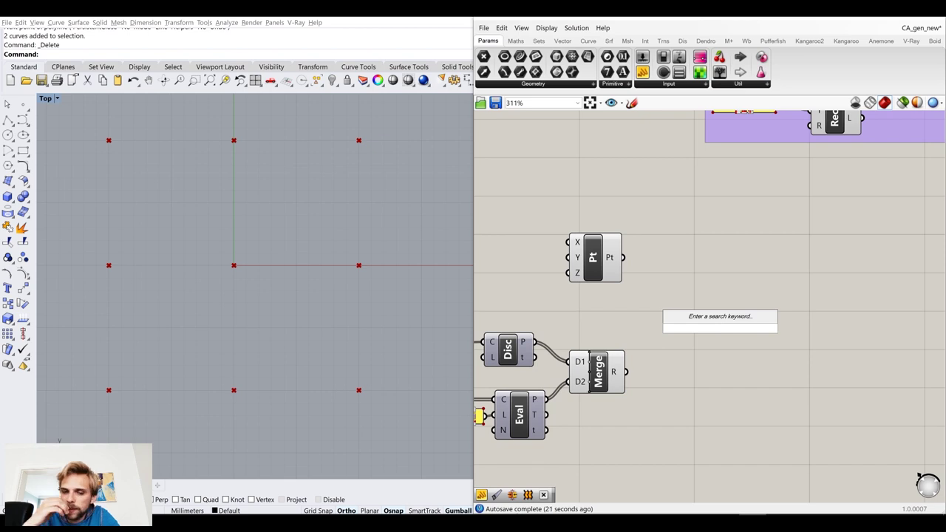
type("vectro")
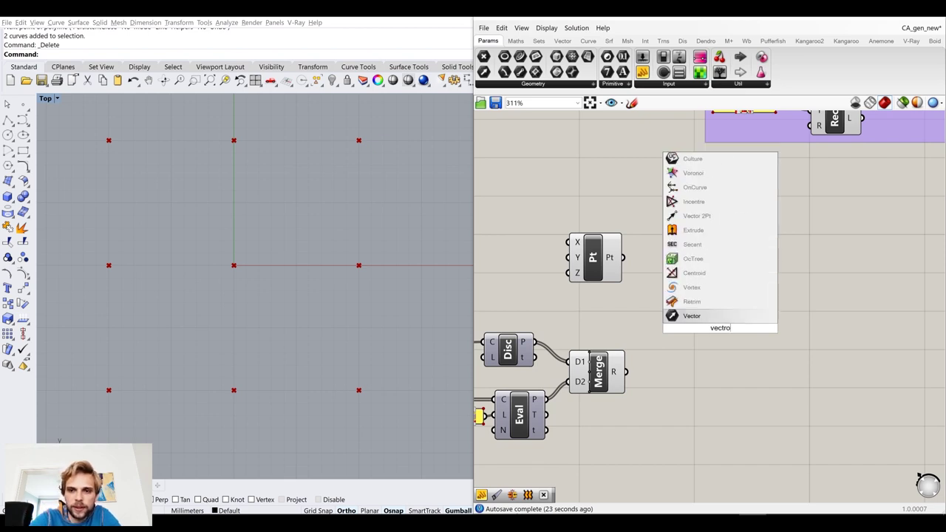
left_click(710, 216)
left_click(620, 260)
left_click_drag(623, 257, 694, 312)
left_click_drag(662, 365, 692, 379)
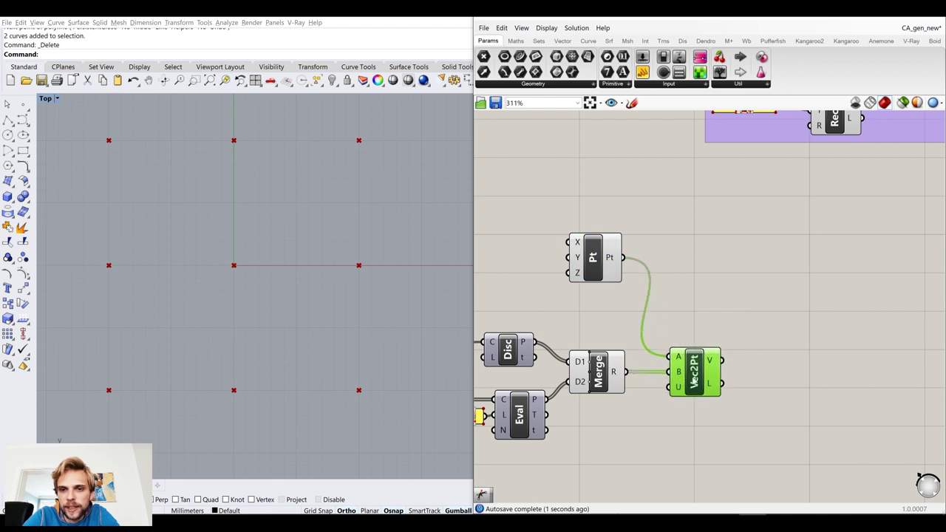
mouse_move(714, 361)
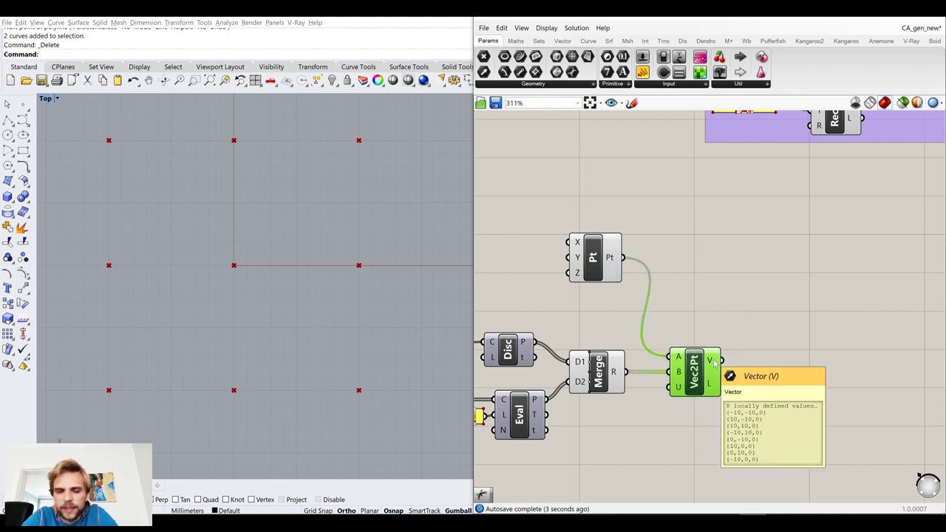
Add a Vector Display component, connecting Construct Point's Pt output to A and Vector 2Pt's V output to V
double_click(732, 296)
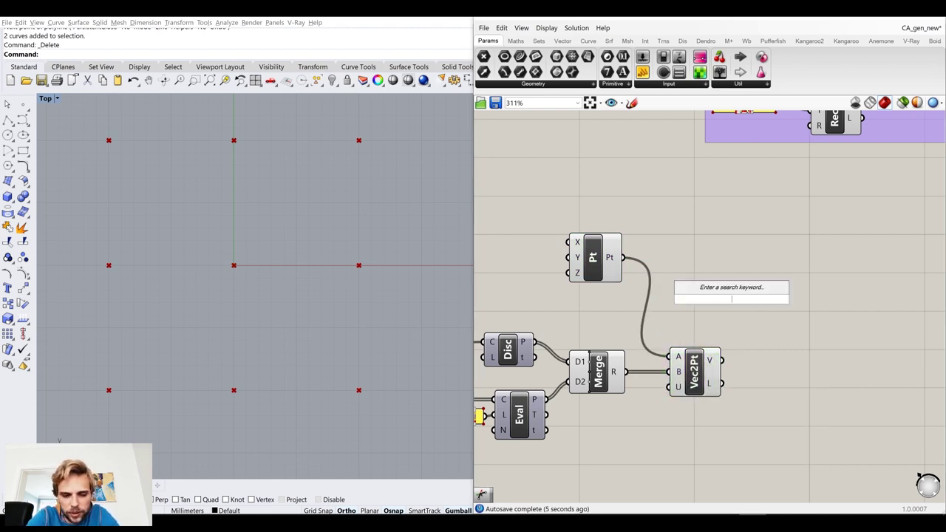
type("vectro")
key("BackSpace")
key("BackSpace")
type("or dis")
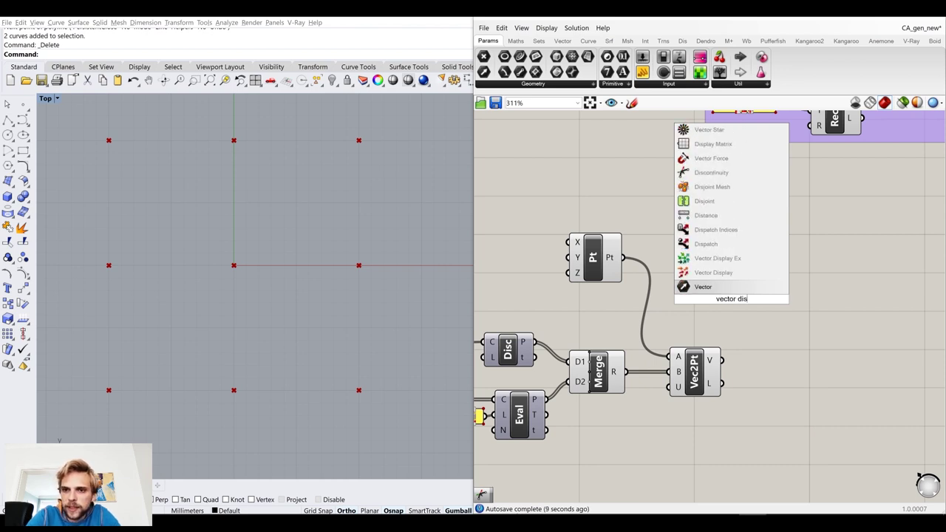
left_click(710, 272)
left_click_drag(623, 257, 726, 284)
left_click_drag(722, 360, 754, 280)
left_click(811, 239)
Set the Vector Display's arrows to Screen Size
scroll(136, 147, "up", 8)
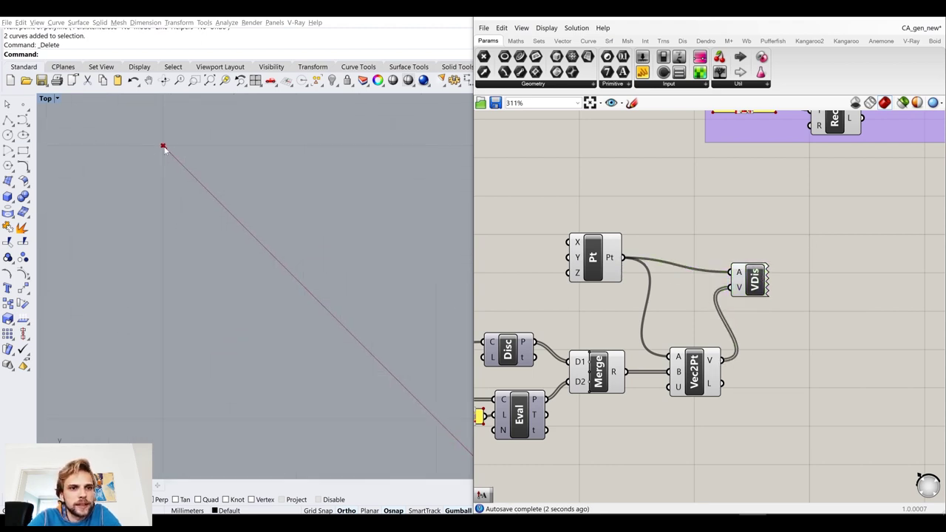
scroll(178, 156, "down", 5)
left_click(752, 278)
right_click(752, 276)
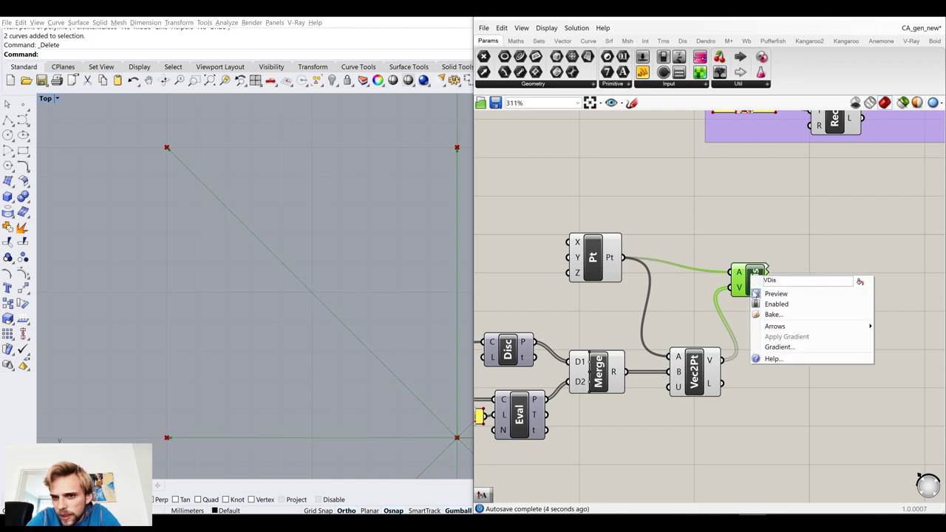
mouse_move(787, 331)
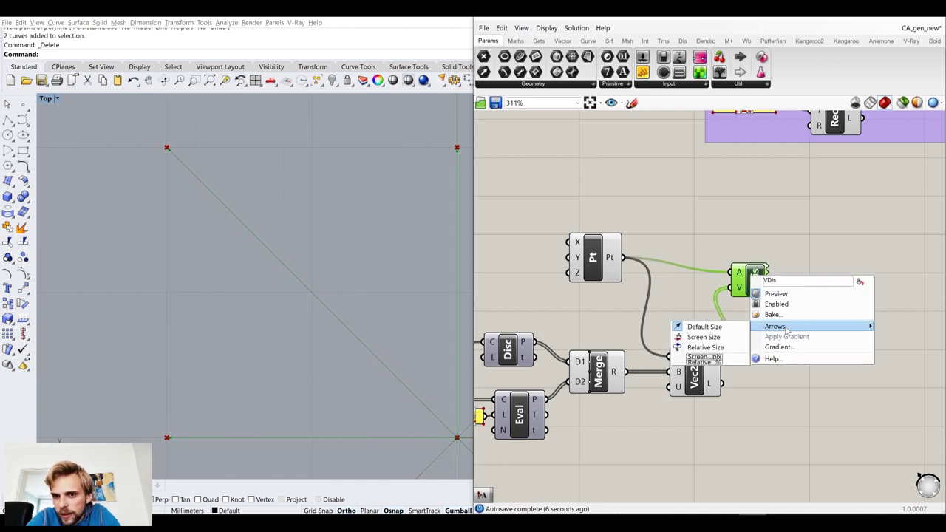
left_click(722, 342)
Set the Vector Display's arrows to Relative Size and check all arrows around the origin in the Top viewport
right_click(755, 286)
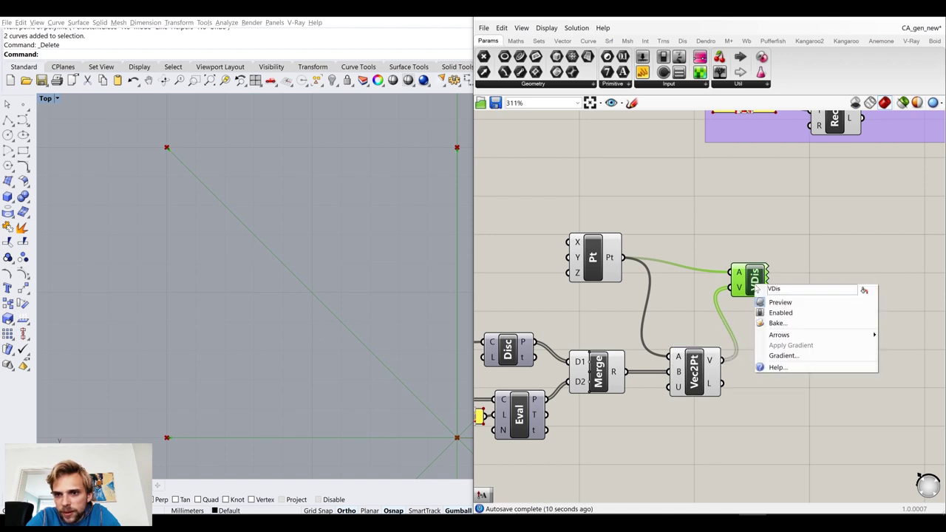
mouse_move(776, 337)
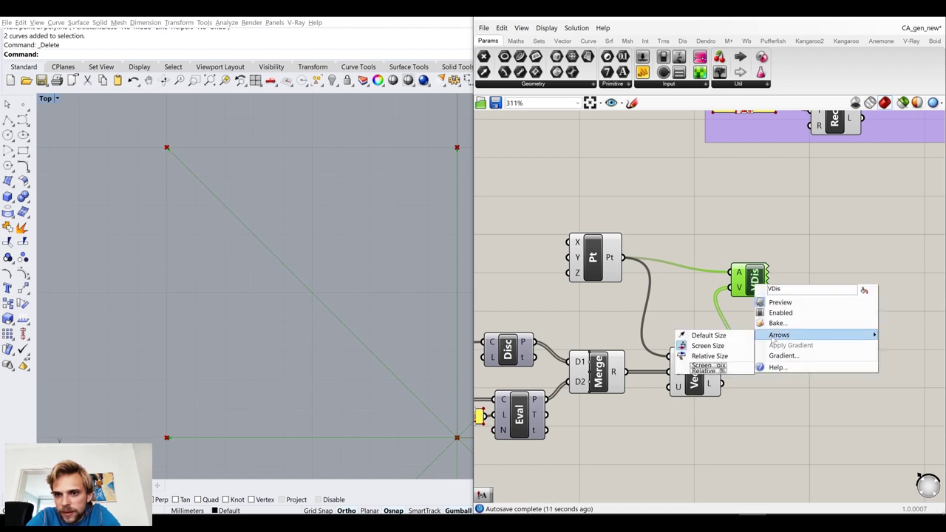
left_click(711, 356)
scroll(377, 228, "down", 3)
scroll(307, 254, "down", 5)
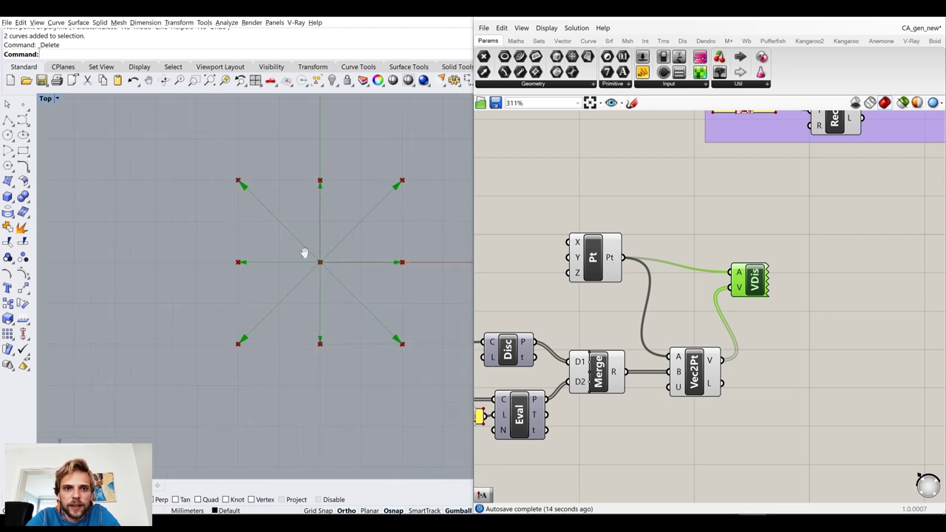
scroll(293, 250, "up", 5)
scroll(293, 250, "up", 2)
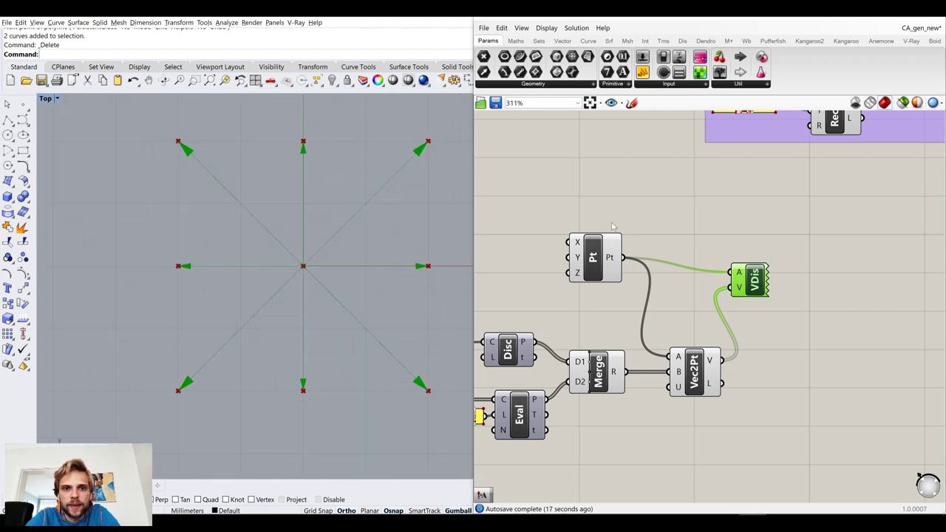
left_click(630, 209)
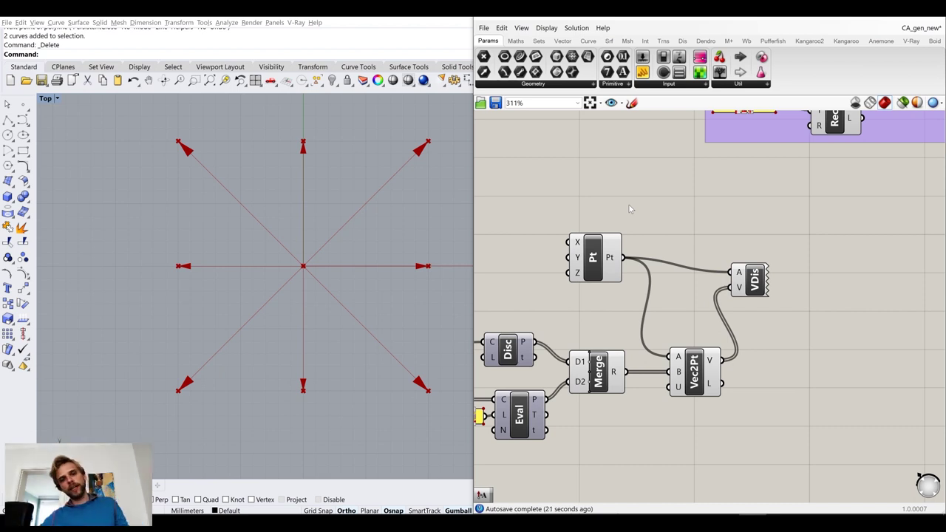
Delete the Vector Display component and move Construct Point down so it sits just above Merge
left_click_drag(805, 293, 738, 252)
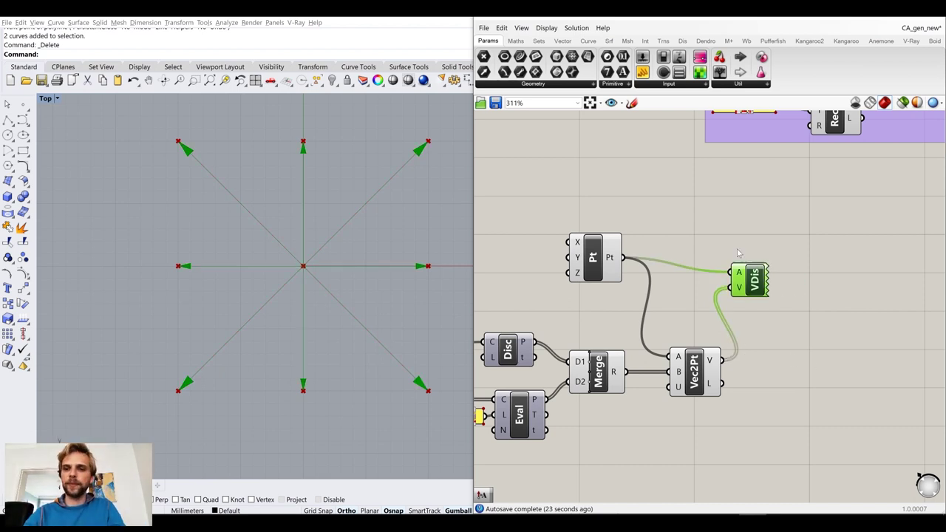
key("Delete")
left_click_drag(608, 261, 610, 306)
scroll(673, 260, "down", 3)
left_click(689, 331)
left_click_drag(690, 329, 686, 331)
left_click(733, 411)
scroll(732, 411, "down", 3)
left_click_drag(757, 385, 492, 260)
left_click_drag(692, 273, 692, 302)
left_click(704, 294)
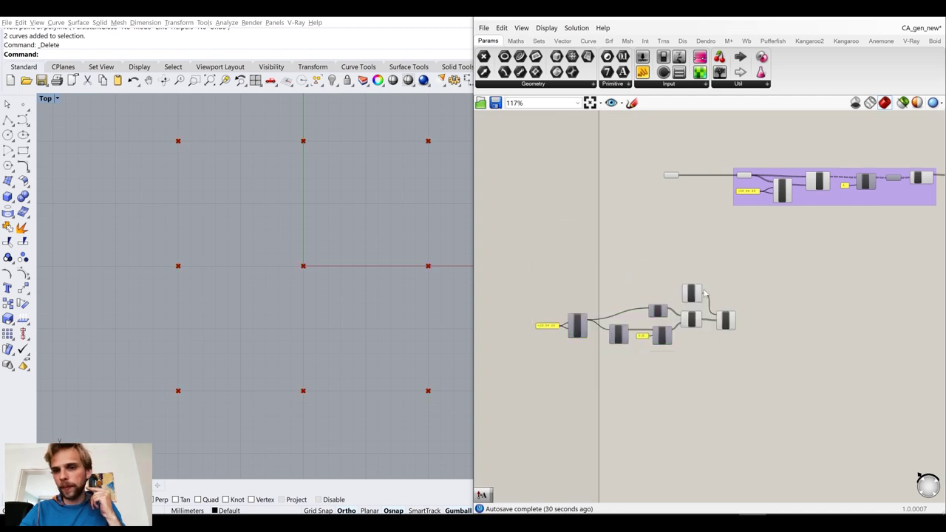
Turn off the preview of all components in the direction-vector chain, from the rectangle's panel through Vector 2Pt
left_click_drag(750, 366, 549, 266)
middle_click(558, 260)
left_click(602, 239)
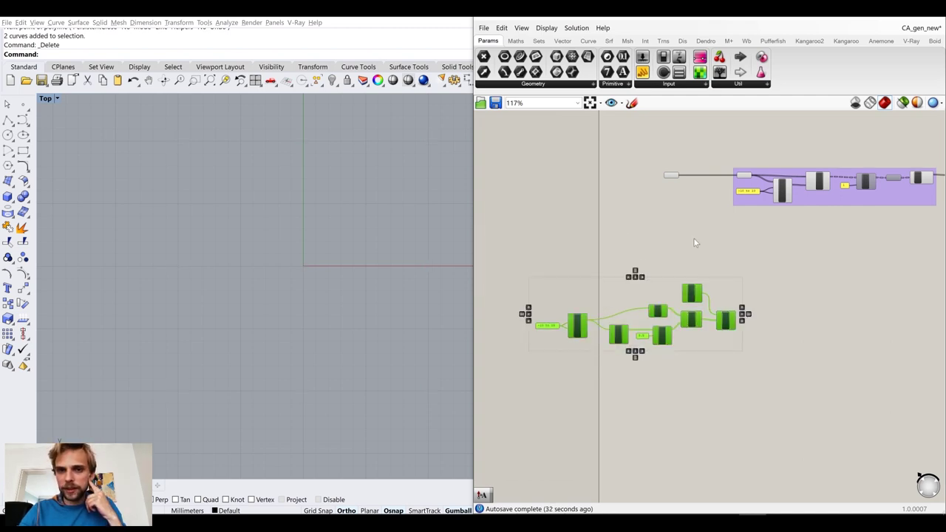
left_click(695, 242)
Group all components of the direction-vector chain
scroll(695, 242, "down", 3)
scroll(702, 262, "up", 3)
left_click_drag(755, 367, 526, 236)
middle_click(561, 232)
left_click(599, 211)
scroll(600, 263, "up", 4)
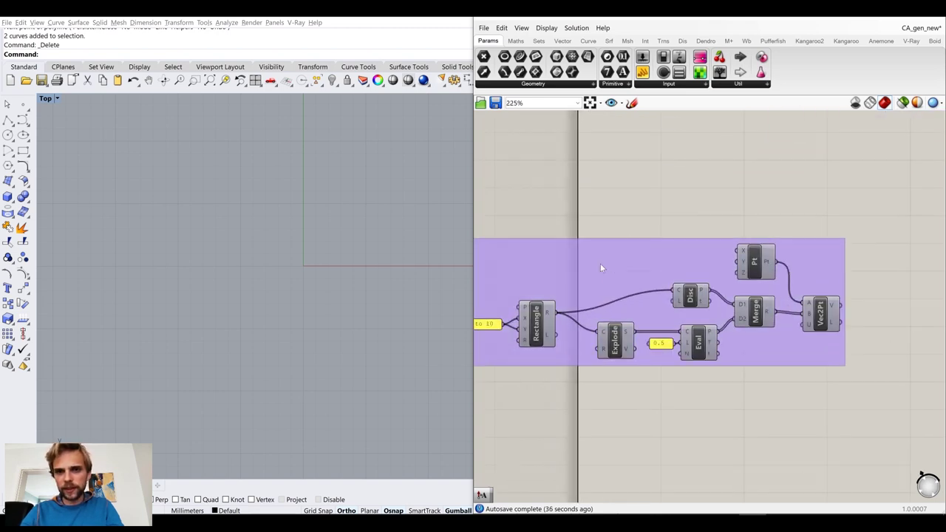
Name the new group "Get directions for moving"
right_click(600, 263)
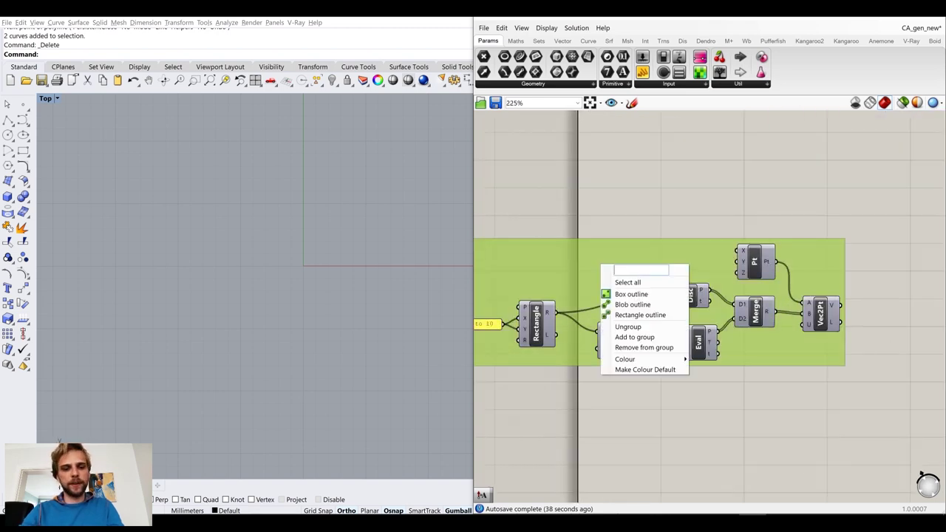
type("Get directions fro")
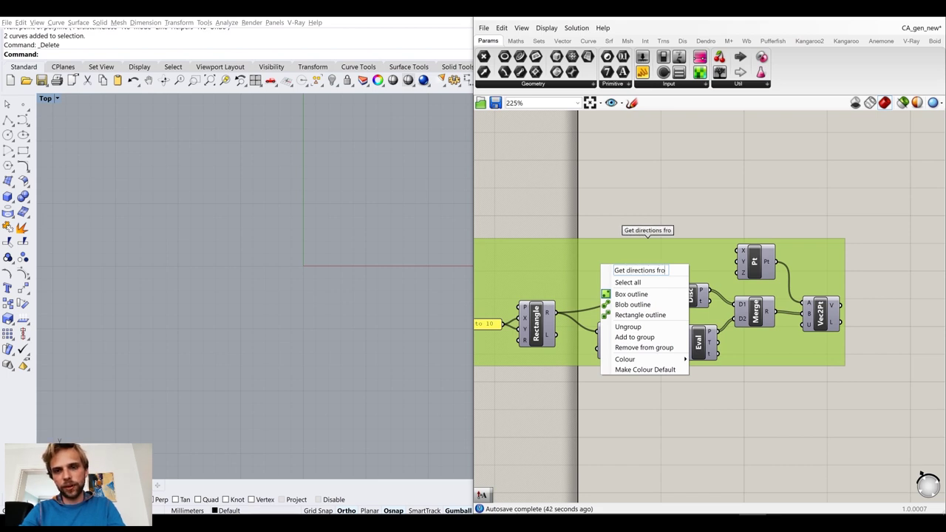
key("BackSpace")
key("BackSpace")
type("or moving")
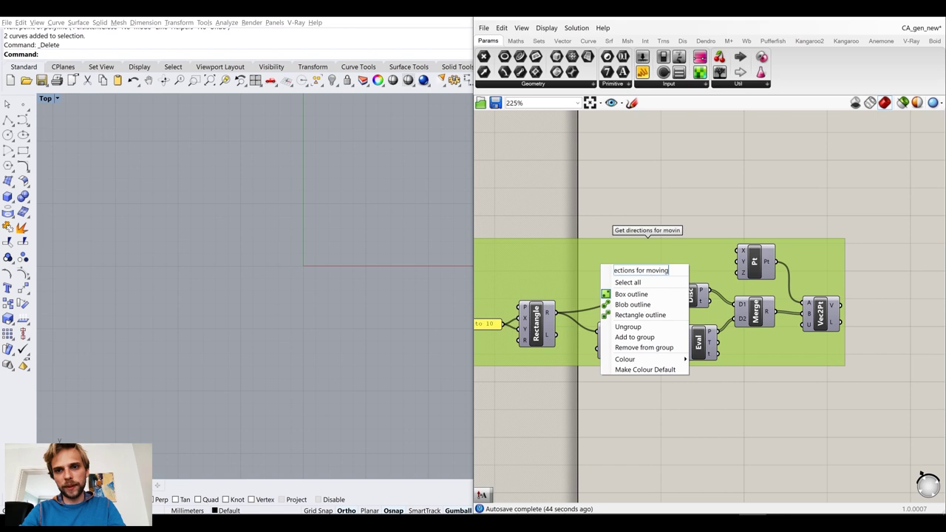
left_click(676, 212)
Examine the starting points and their cell rectangles in the Top viewport, and locate the Point parameter that holds them
scroll(260, 284, "down", 7)
right_click_drag(420, 173, 300, 279)
scroll(299, 279, "down", 5)
right_click_drag(368, 263, 264, 259)
scroll(273, 240, "up", 5)
right_click_drag(191, 243, 249, 224)
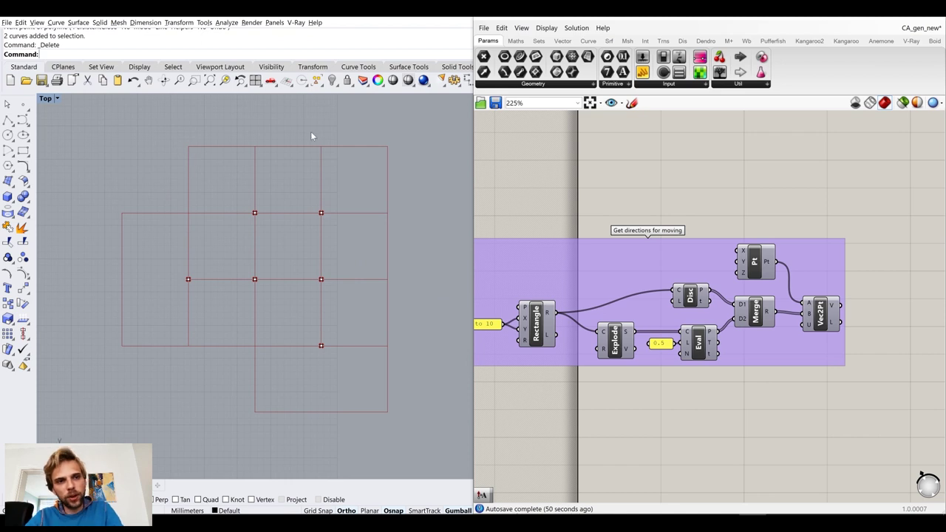
left_click_drag(212, 187, 125, 153)
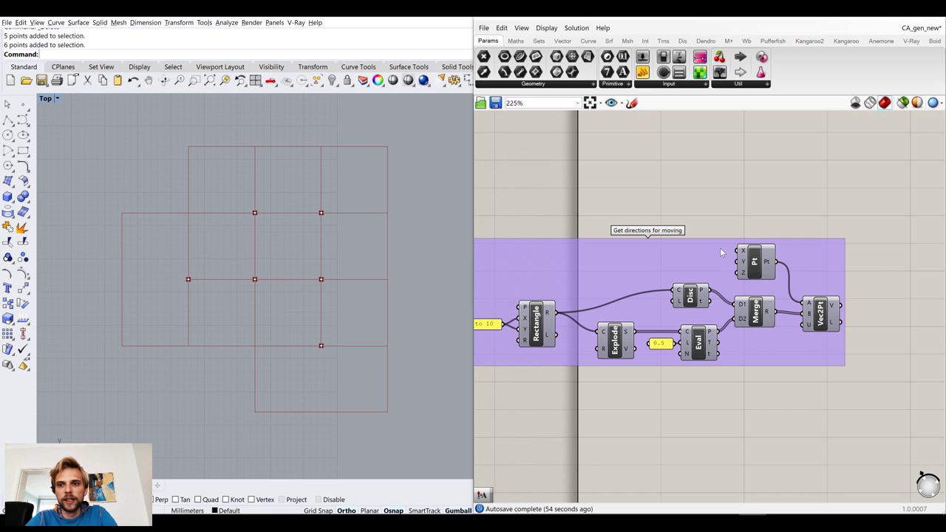
scroll(720, 248, "down", 3)
scroll(611, 230, "up", 3)
left_click(545, 221)
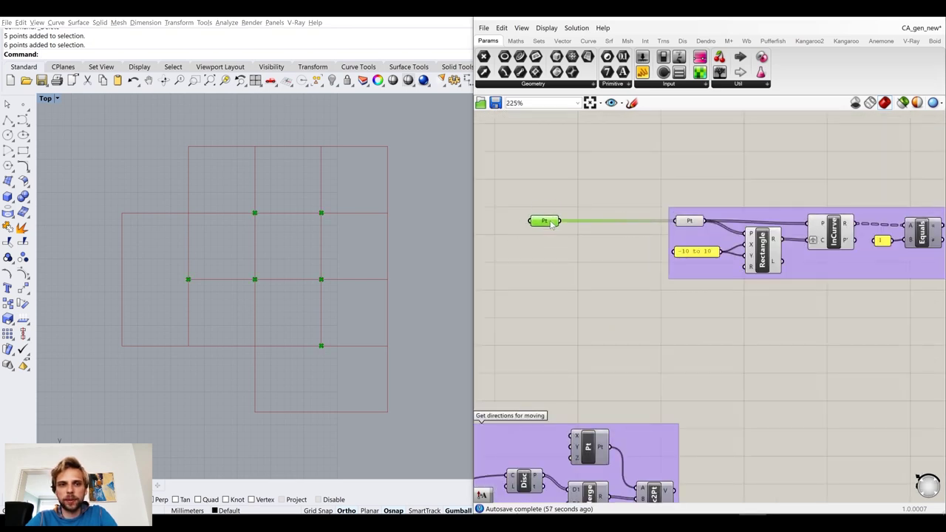
Add a Move component to the upper right of the "Get directions for moving" group
right_click_drag(699, 390, 708, 301)
double_click(708, 301)
type("move")
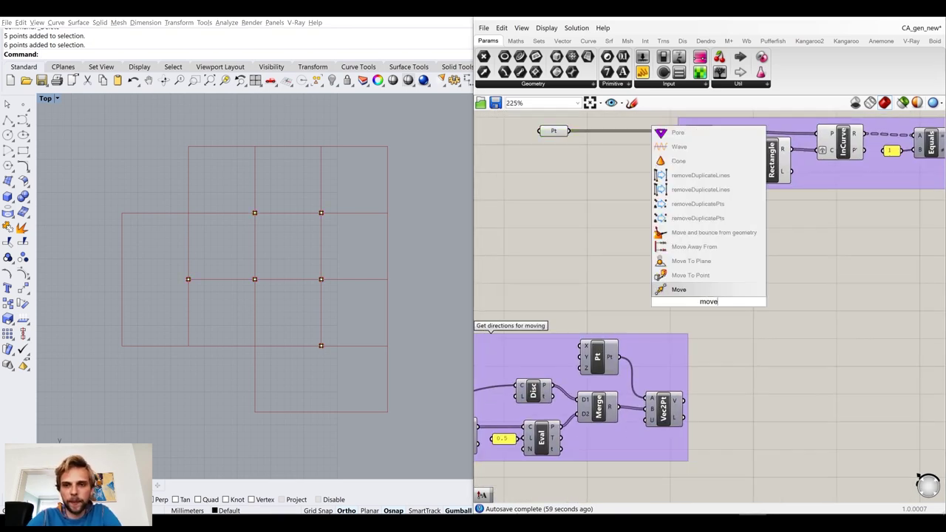
key("Return")
left_click_drag(709, 301, 799, 315)
Add a Point parameter before Move and connect the starting Point parameter's output to it
double_click(718, 293)
type("point")
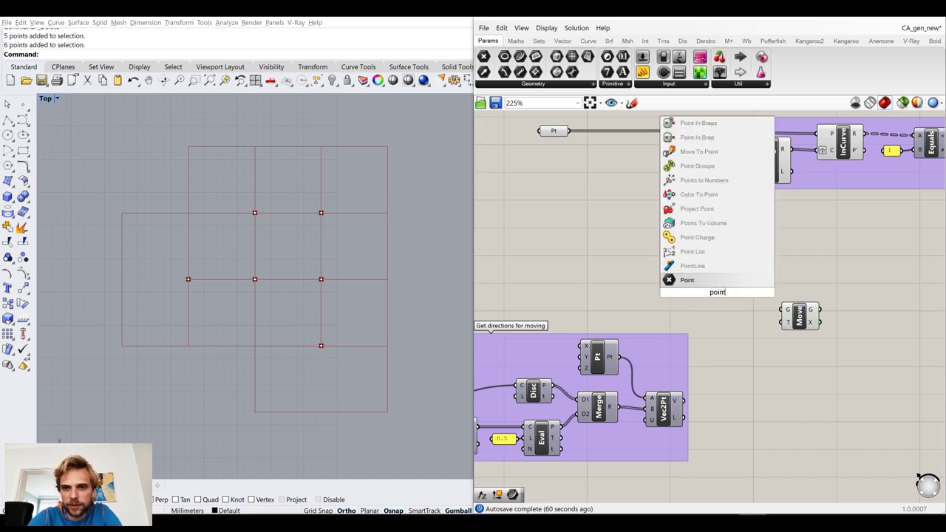
key("Return")
left_click_drag(567, 130, 703, 292)
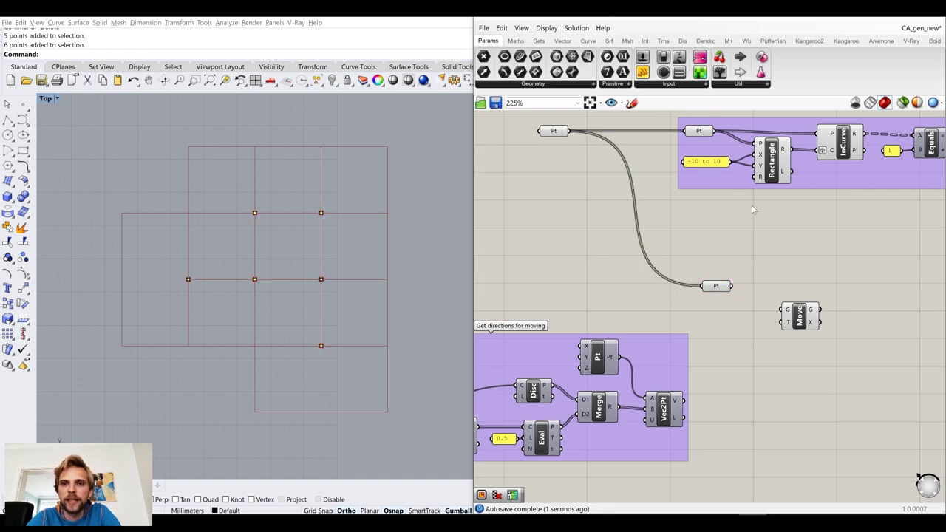
Connect the new Point parameter to Move's G input and Vector 2Pt's V output to Move's T input
scroll(641, 317, "down", 6)
scroll(661, 192, "up", 5)
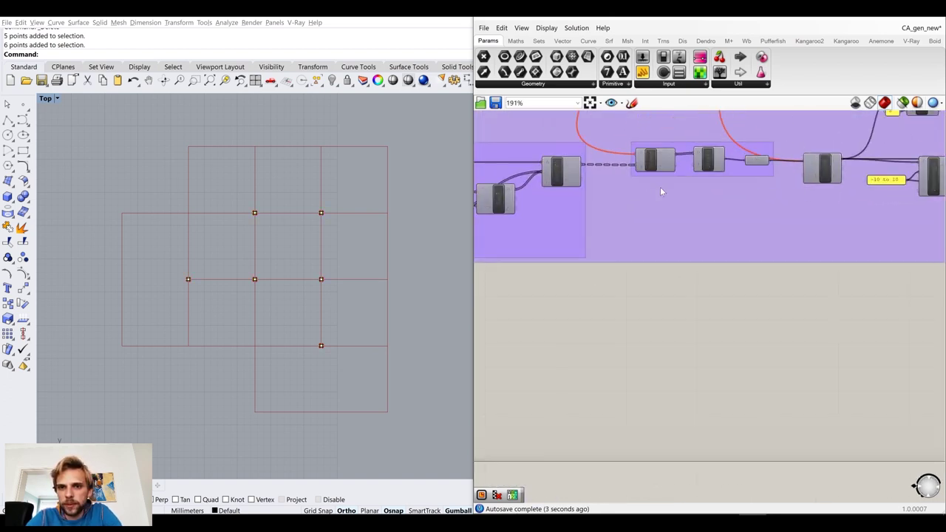
scroll(661, 191, "down", 3)
right_click_drag(618, 317, 669, 151)
scroll(604, 341, "up", 3)
scroll(603, 341, "up", 3)
right_click_drag(661, 290, 698, 234)
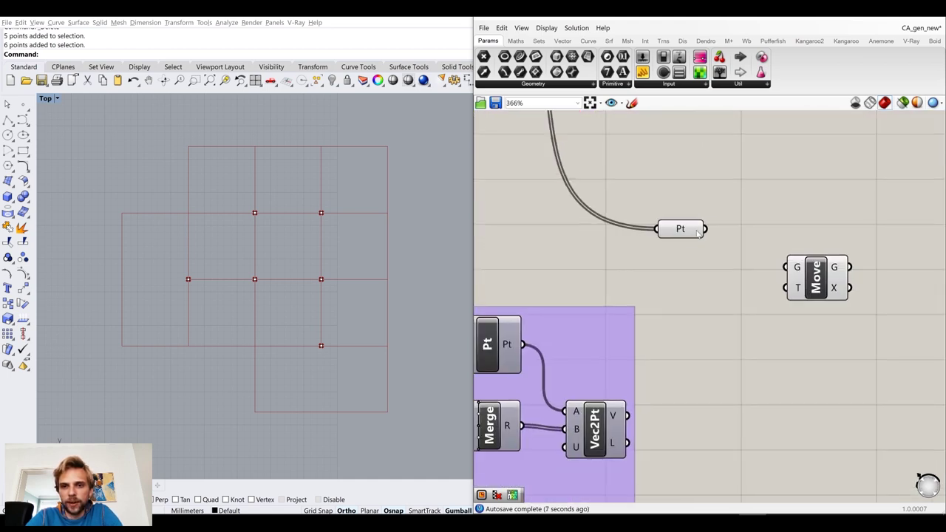
left_click_drag(672, 234, 801, 279)
left_click_drag(630, 420, 783, 277)
left_click_drag(813, 275, 803, 250)
left_click(716, 189)
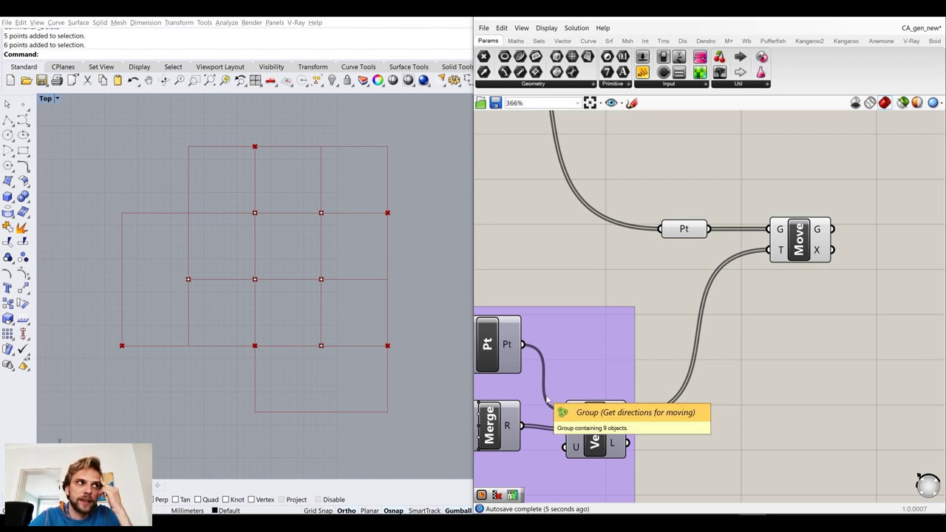
Examine the data held by the Point parameter and by Vector 2Pt's V output
right_click_drag(679, 298, 764, 253)
right_click_drag(630, 302, 670, 285)
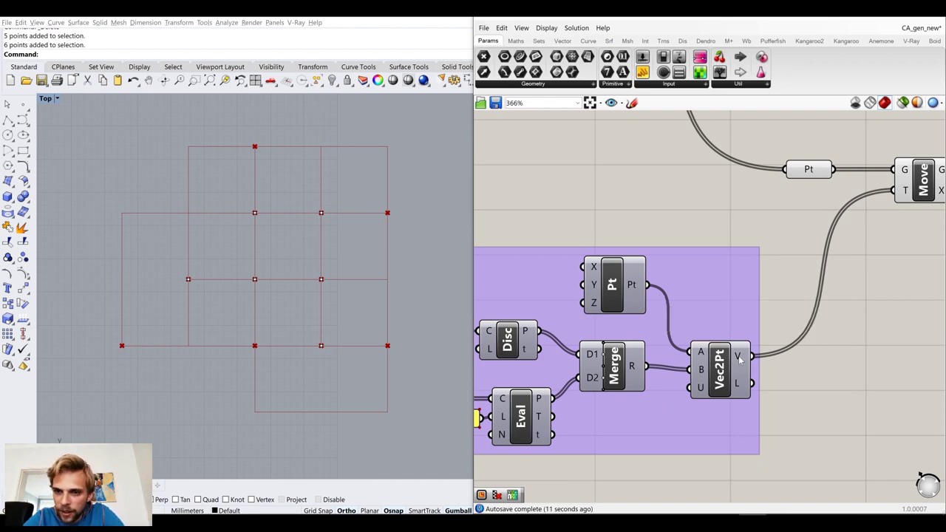
right_click(740, 360)
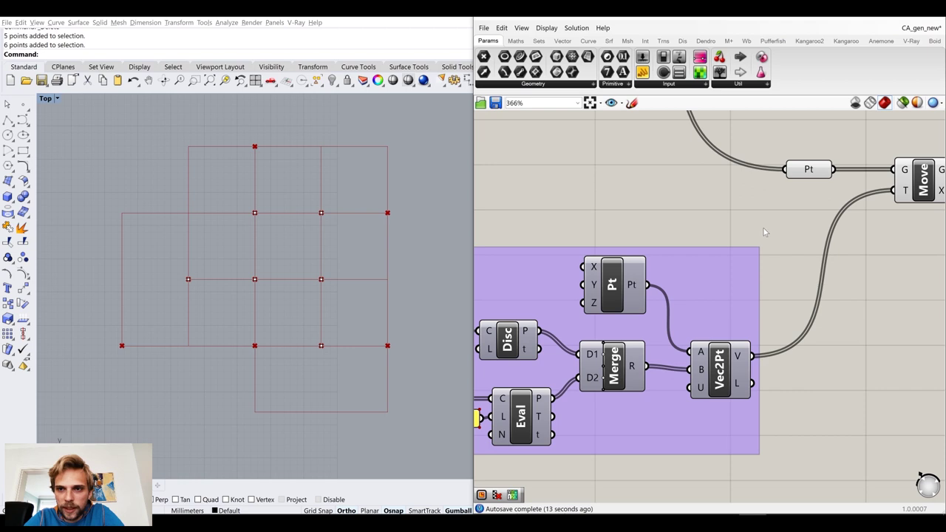
right_click_drag(821, 176, 777, 206)
mouse_move(774, 205)
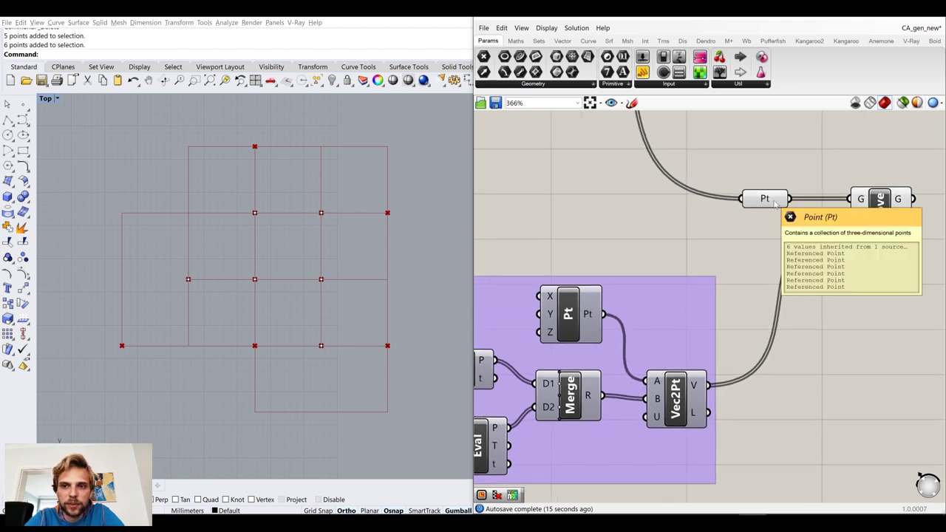
mouse_move(702, 389)
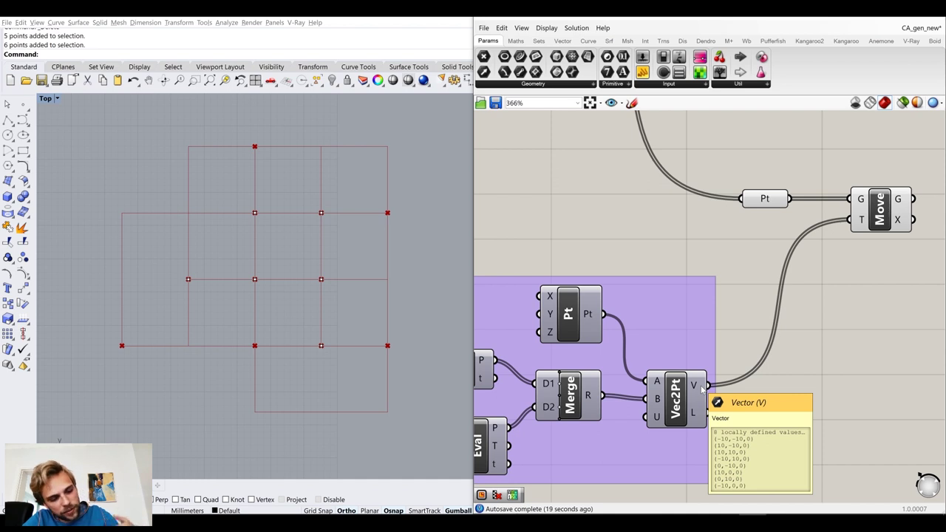
Examine how the direction vectors feed the Move component in the finished definition above, including Move's G output data
scroll(721, 339, "down", 5)
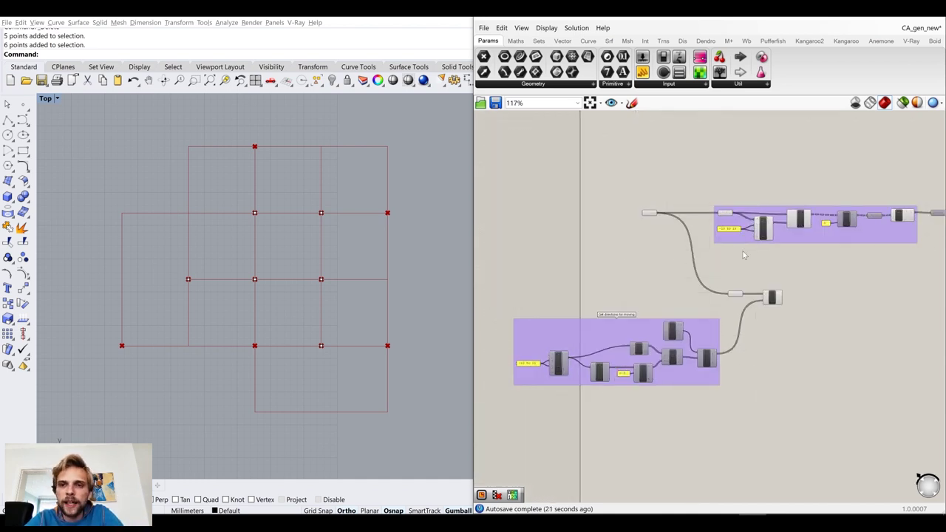
scroll(744, 255, "up", 4)
left_click(682, 438)
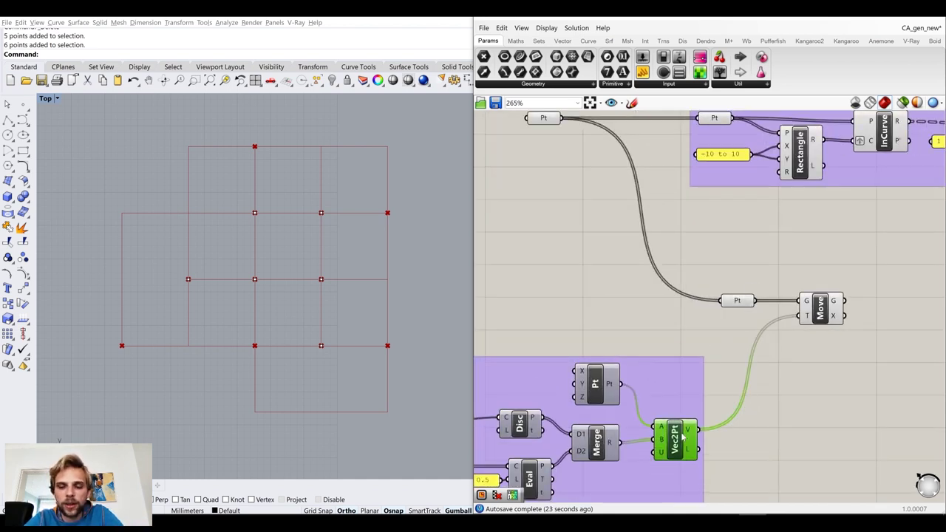
scroll(703, 328, "down", 5)
scroll(644, 221, "up", 2)
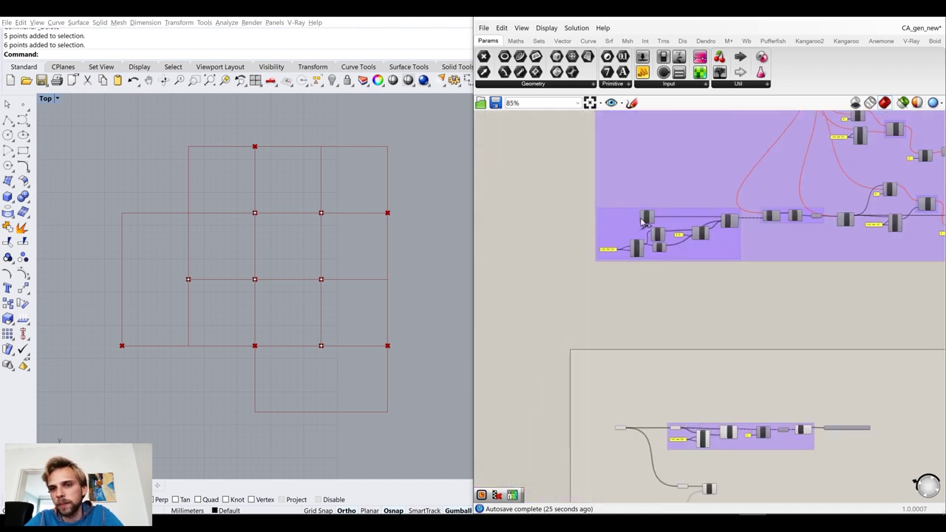
scroll(644, 222, "up", 2)
right_click_drag(834, 260, 730, 261)
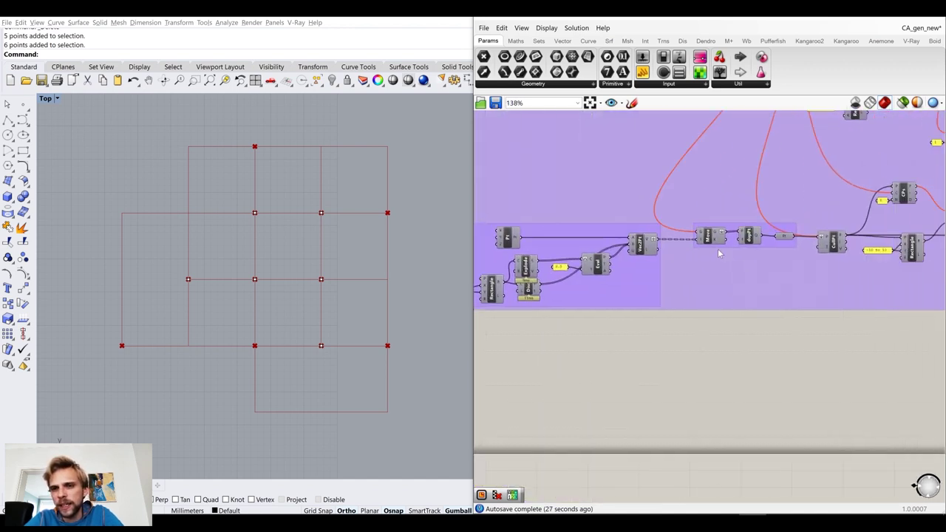
scroll(719, 254, "up", 2)
mouse_move(715, 231)
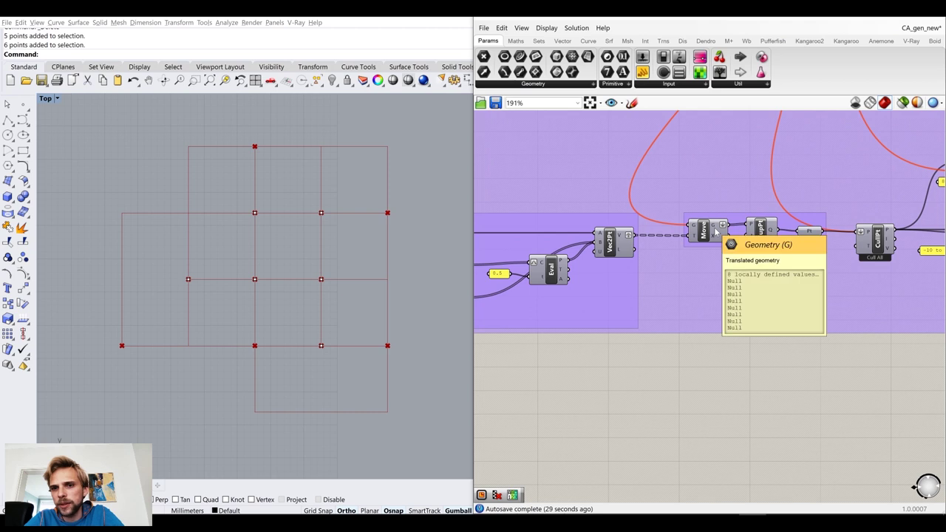
scroll(666, 399, "down", 4)
right_click_drag(666, 399, 659, 324)
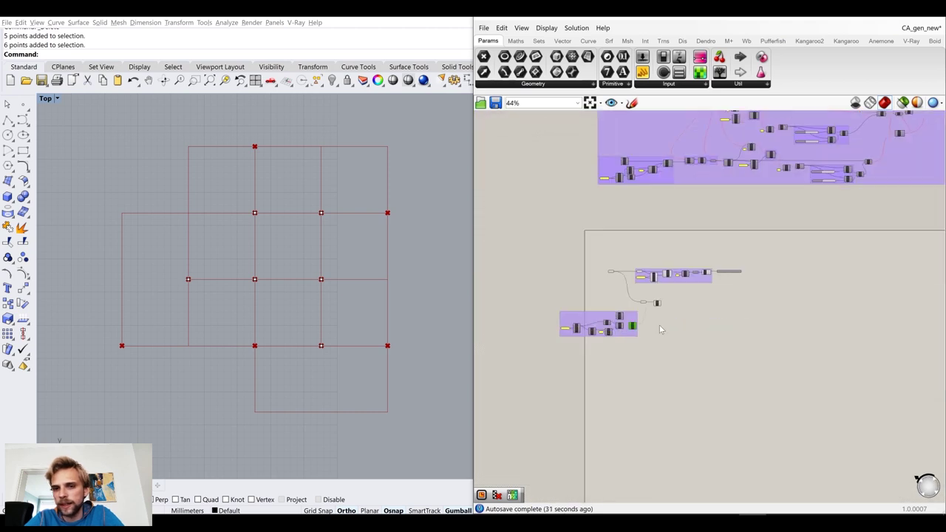
Graft Move's T input and flatten its G output
scroll(659, 324, "up", 4)
right_click(720, 217)
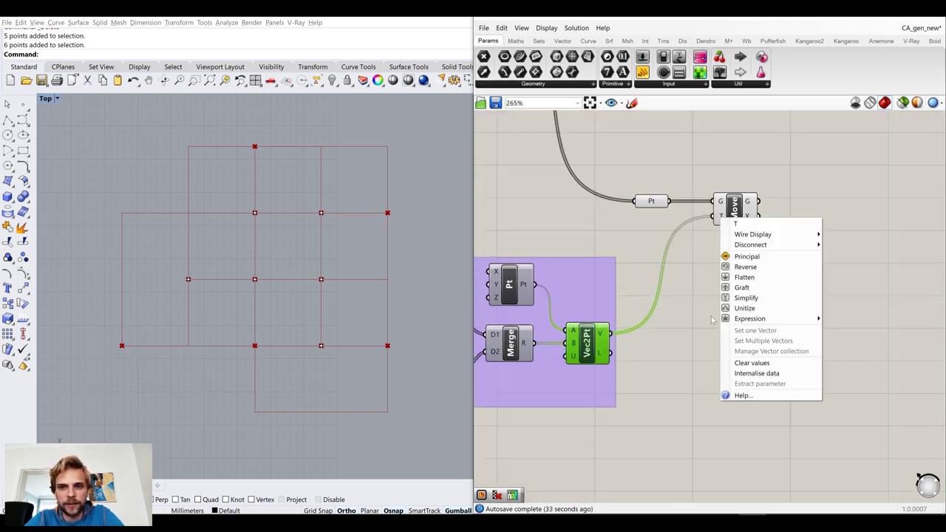
left_click(743, 288)
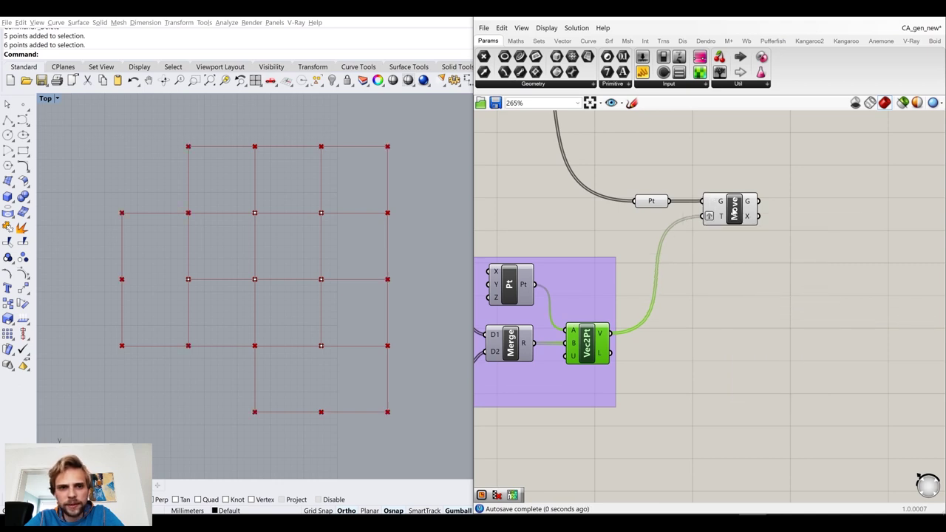
left_click(752, 320)
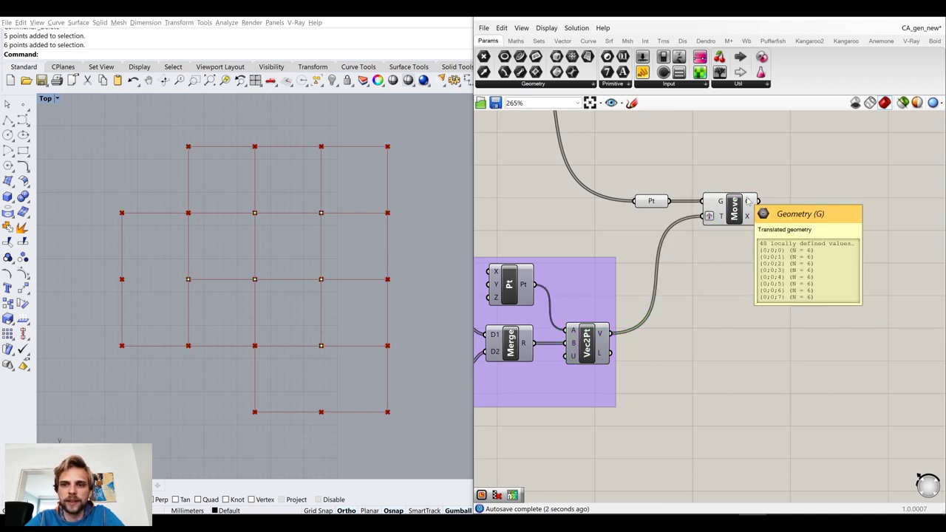
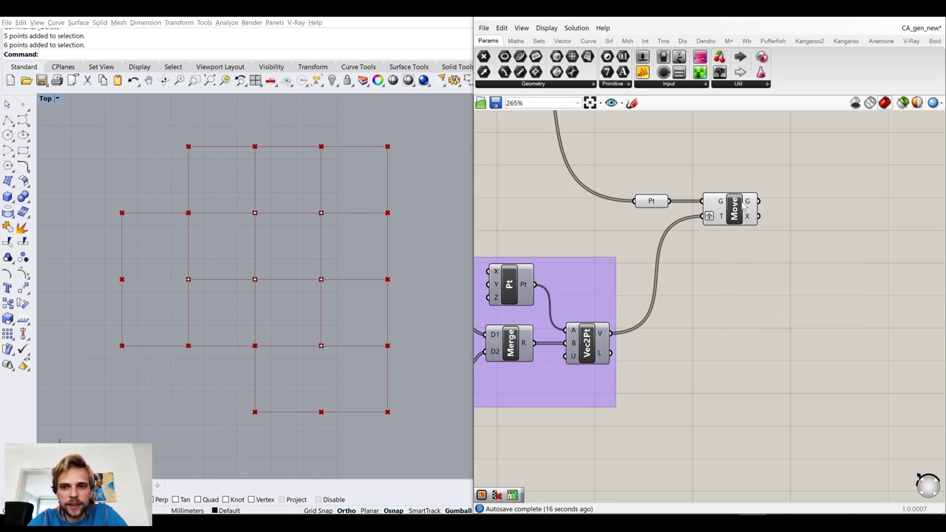
right_click(751, 203)
left_click(773, 238)
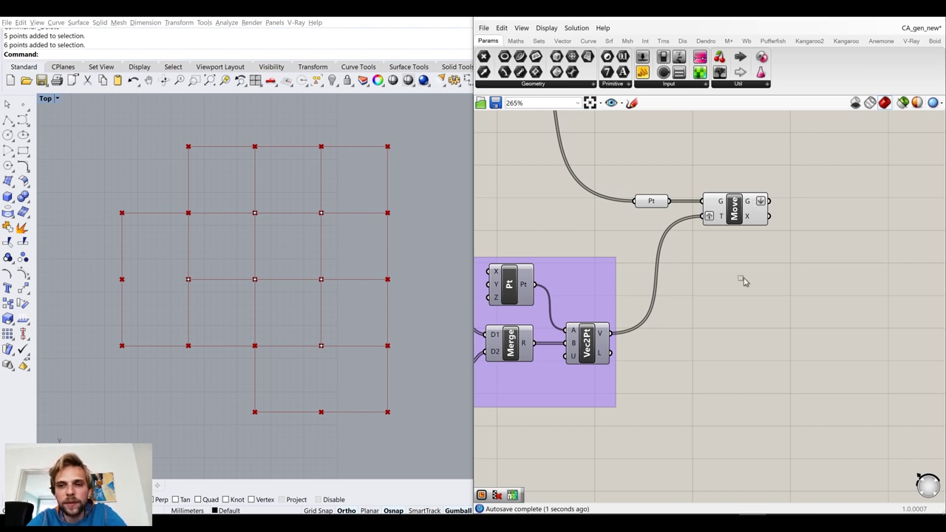
Turn off the preview of the Point parameter feeding Move, keeping Move's own preview on
left_click_drag(761, 305, 629, 171)
middle_click(642, 168)
left_click(677, 134)
left_click(774, 158)
left_click(727, 208)
middle_click(721, 206)
left_click(744, 186)
left_click(784, 169)
right_click_drag(784, 170, 696, 201)
left_click(658, 246)
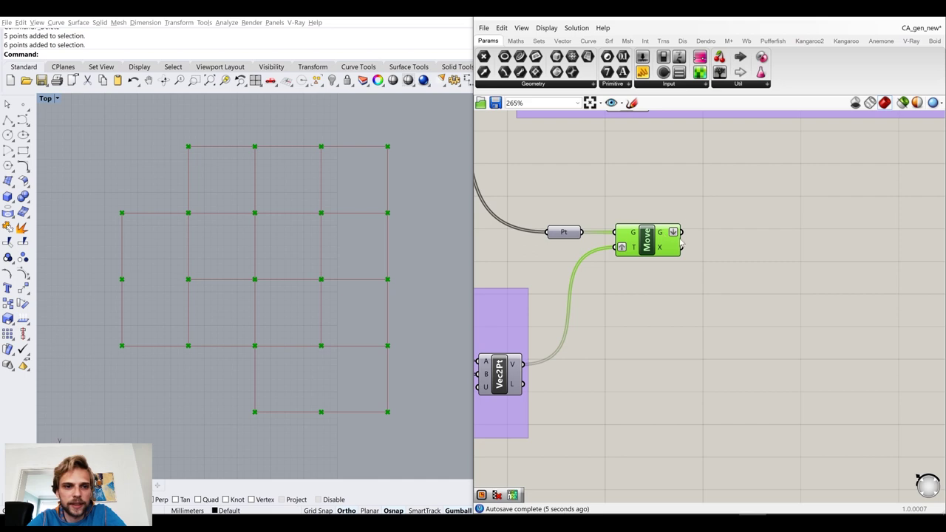
Examine how the finished definition above continues from Move through removeDuplicatePts and a Point parameter to Cull Duplicates
mouse_move(661, 232)
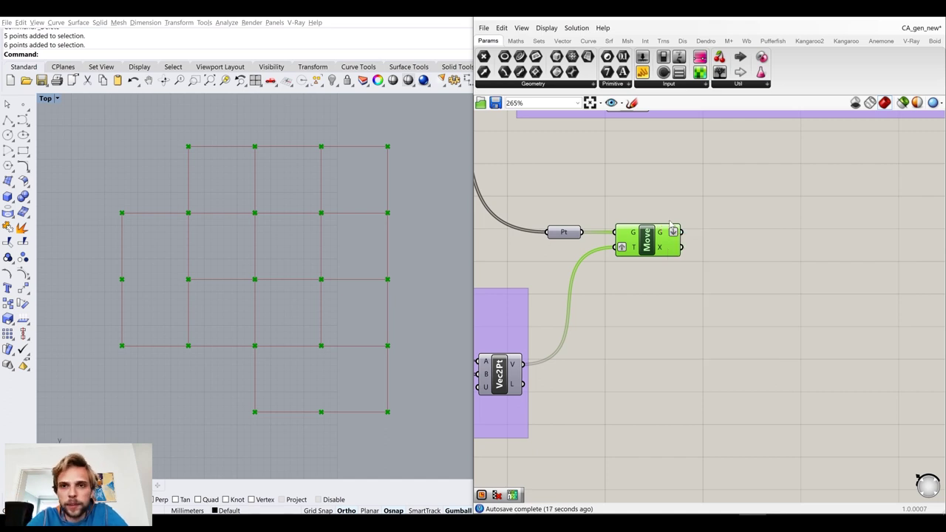
scroll(666, 311, "down", 6)
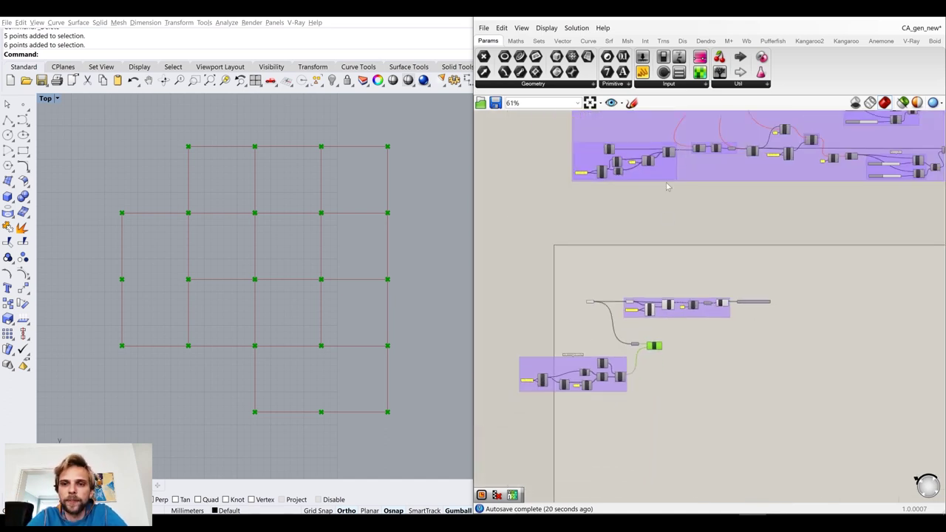
scroll(698, 181, "up", 6)
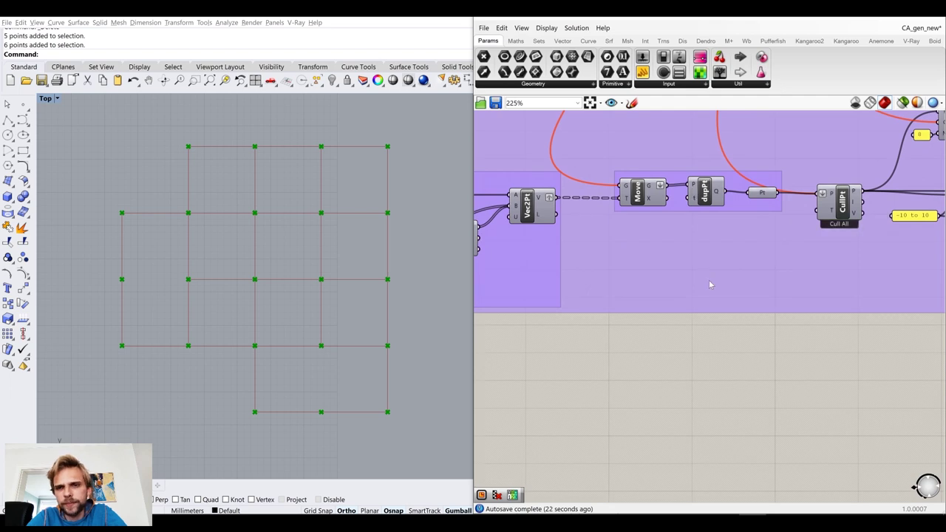
scroll(714, 285, "down", 2)
scroll(761, 267, "up", 3)
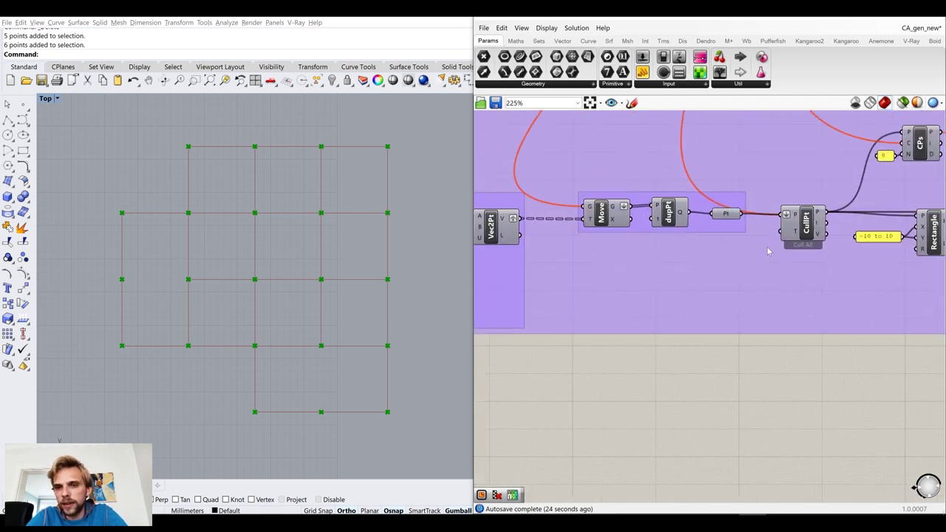
scroll(773, 249, "down", 3)
scroll(776, 249, "up", 3)
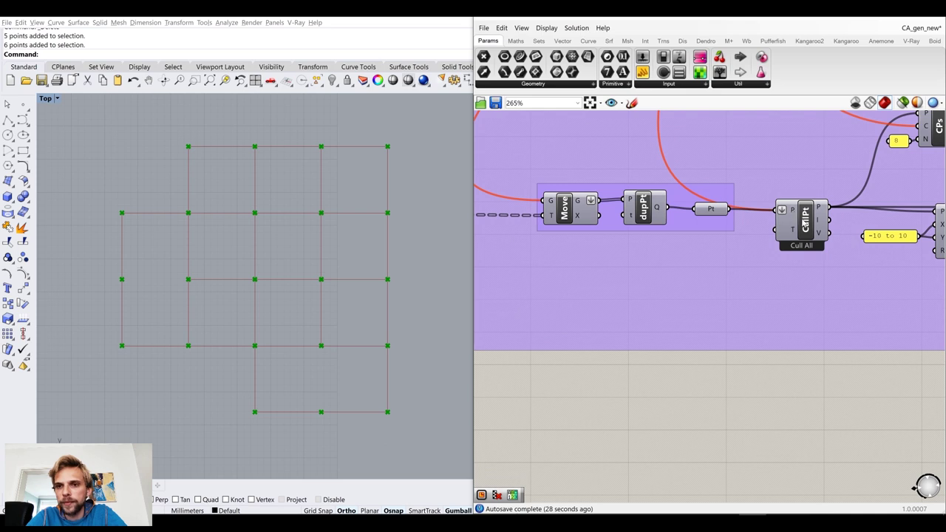
left_click(711, 211)
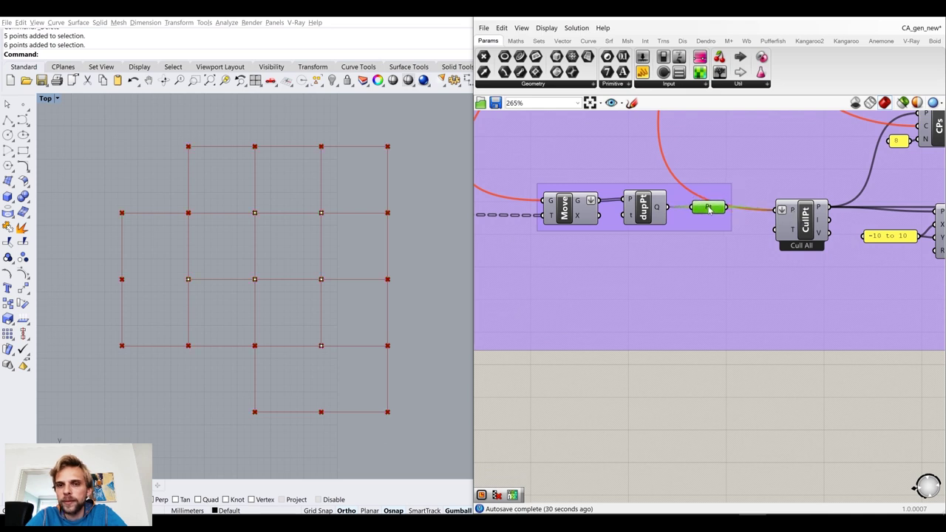
scroll(686, 261, "down", 6)
scroll(622, 315, "up", 7)
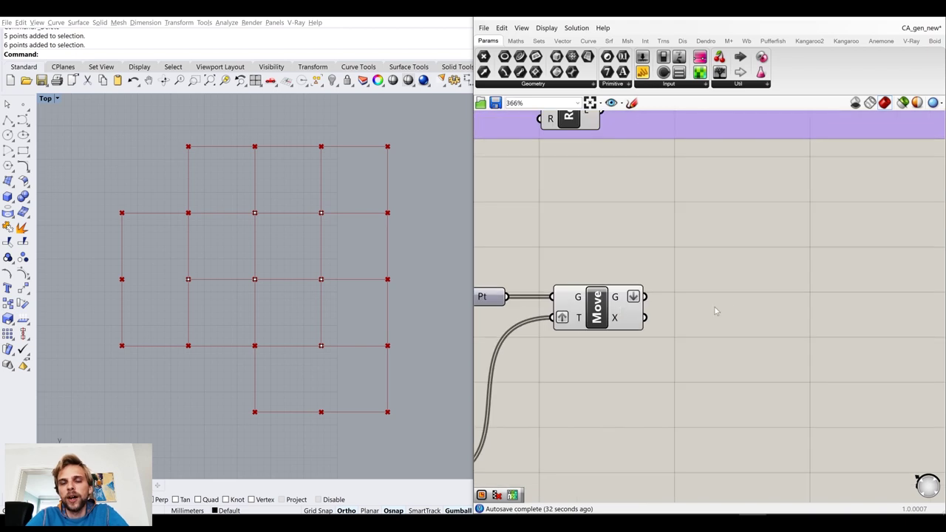
scroll(727, 297, "down", 1)
left_click(632, 303)
mouse_move(652, 296)
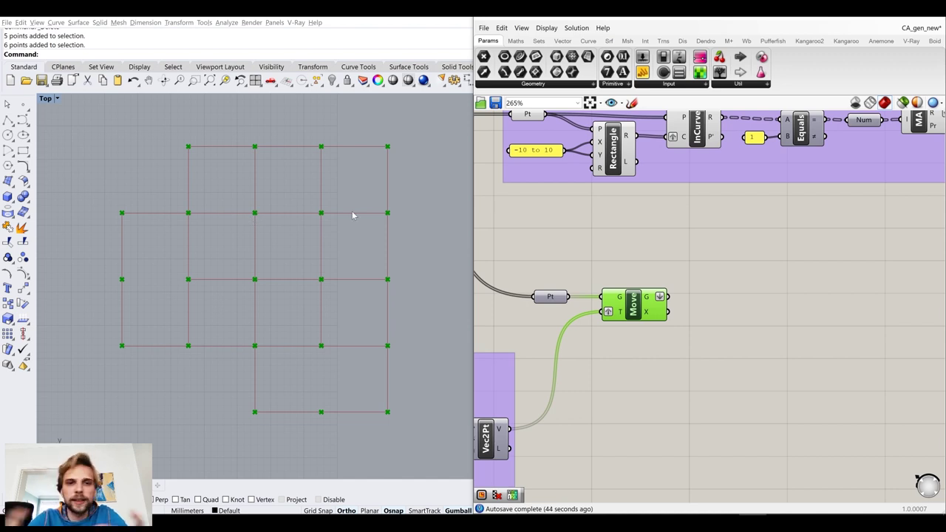
Add a removeDuplicatePts component beside Move and connect Move's G output to its P input
double_click(739, 378)
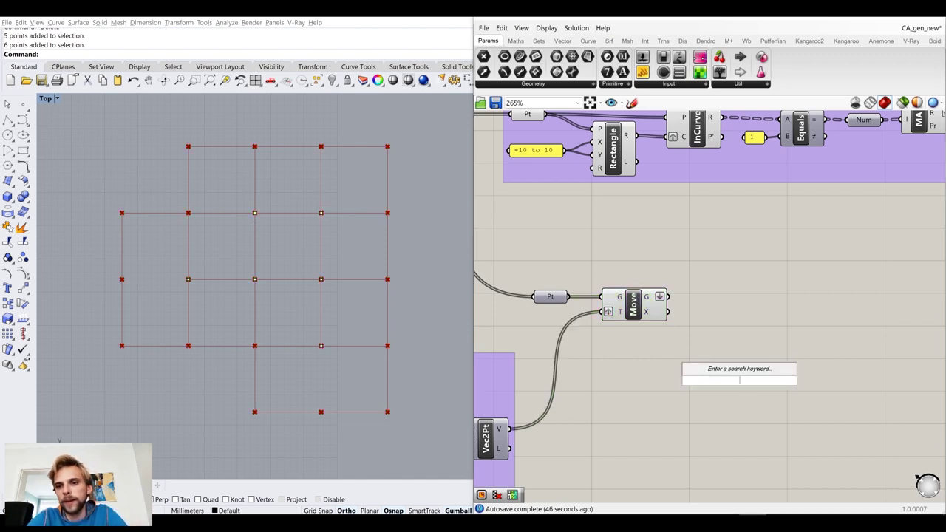
type("dup po")
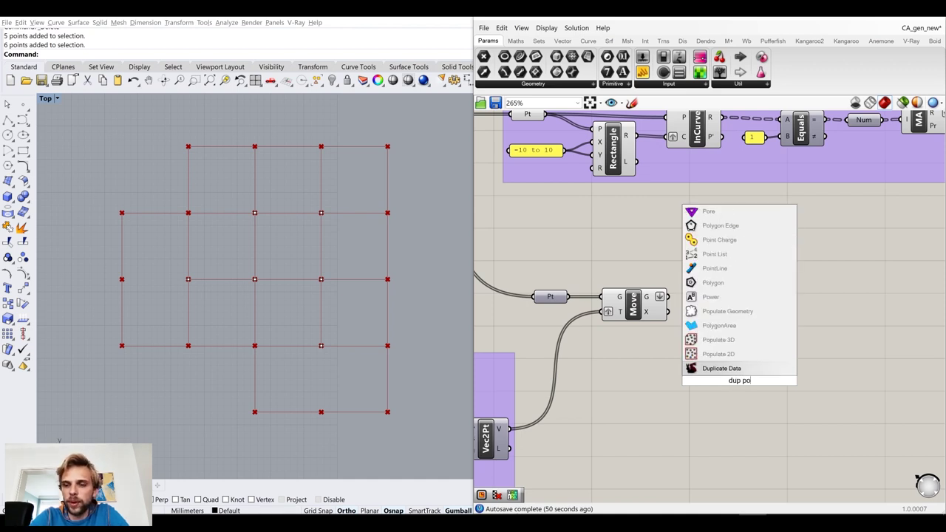
key("BackSpace")
key("BackSpace")
key("BackSpace")
type("remove")
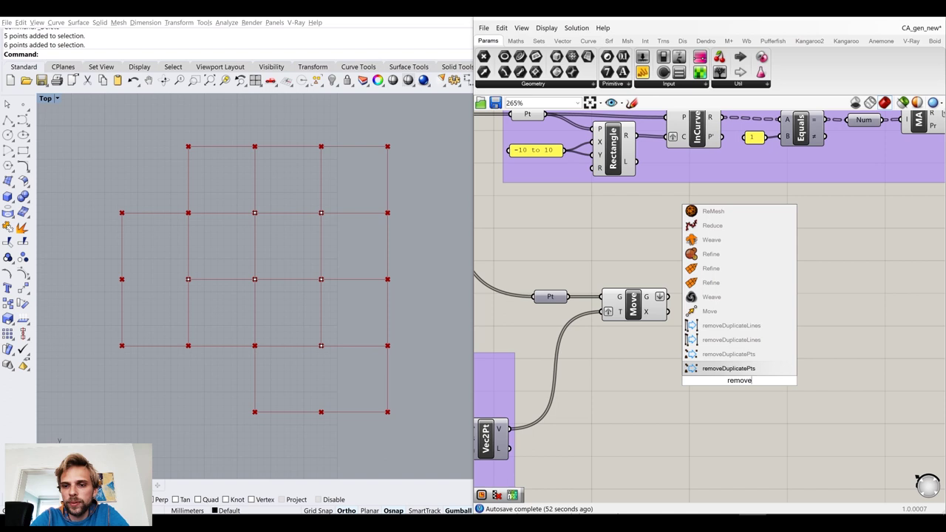
key("Return")
left_click_drag(738, 384, 719, 330)
scroll(669, 295, "up", 2)
mouse_move(669, 298)
left_mouse_down()
mouse_move(722, 339)
mouse_move(740, 313)
left_mouse_up()
left_click(772, 250)
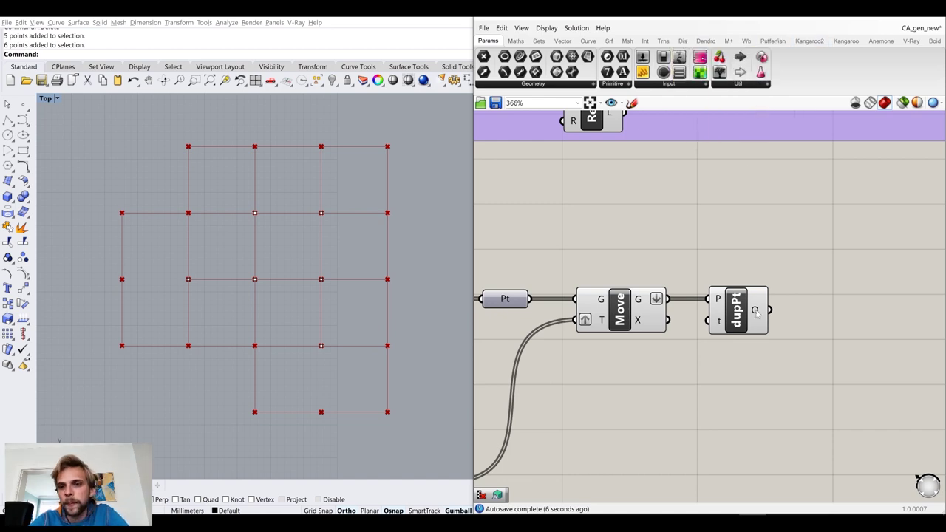
Turn off Move's preview and shift the removeDuplicatePts component slightly closer to it
mouse_move(756, 311)
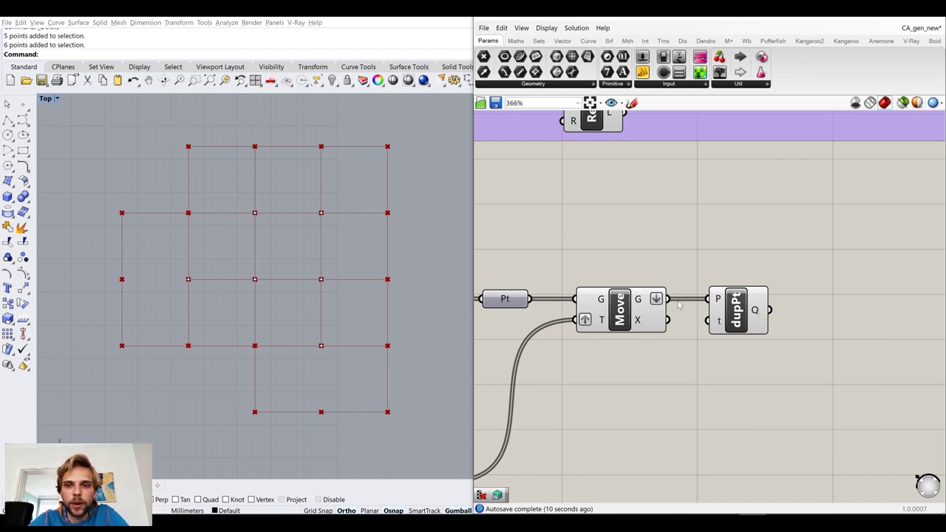
left_click(619, 302)
middle_click(619, 302)
left_click(649, 270)
left_click(731, 321)
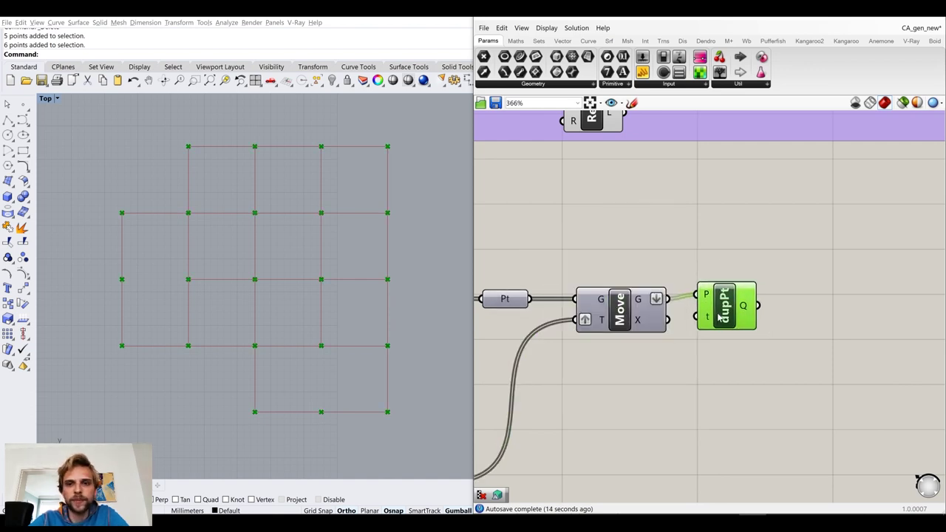
scroll(643, 304, "down", 4)
scroll(644, 304, "up", 1)
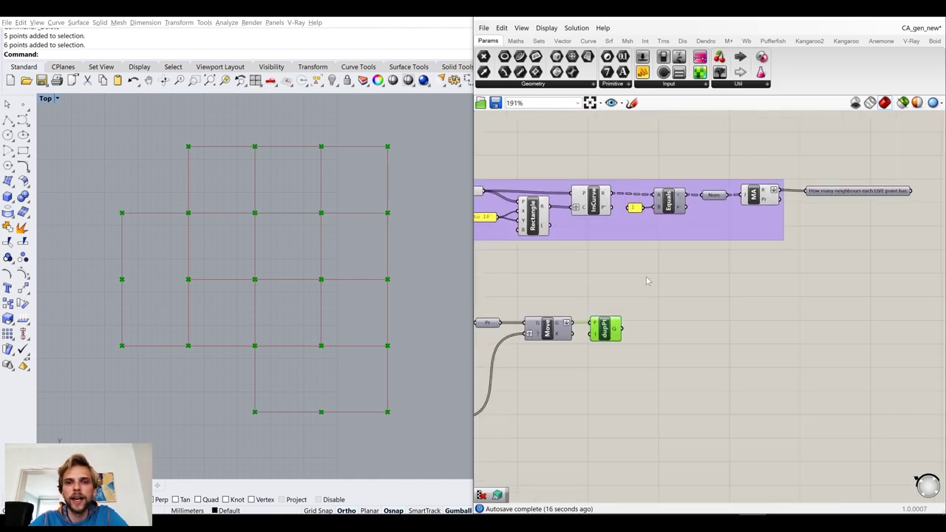
left_click(631, 337)
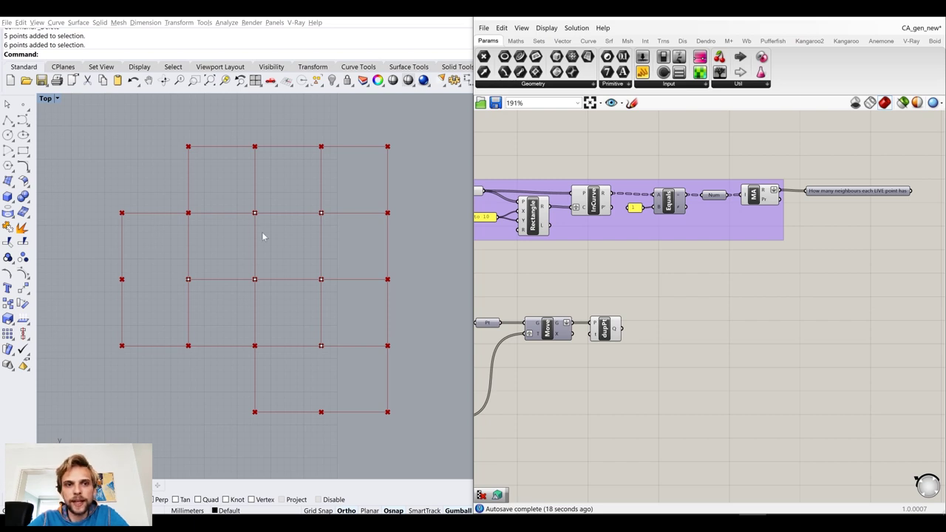
Examine the starting points and their surrounding neighbour points in Rhino's Top viewport
left_click_drag(235, 192, 260, 227)
scroll(236, 212, "up", 8)
left_click_drag(258, 193, 302, 251)
left_click_drag(255, 174, 327, 290)
left_click_drag(230, 159, 324, 269)
left_click_drag(227, 147, 323, 280)
scroll(324, 289, "down", 8)
right_click_drag(224, 295, 161, 247)
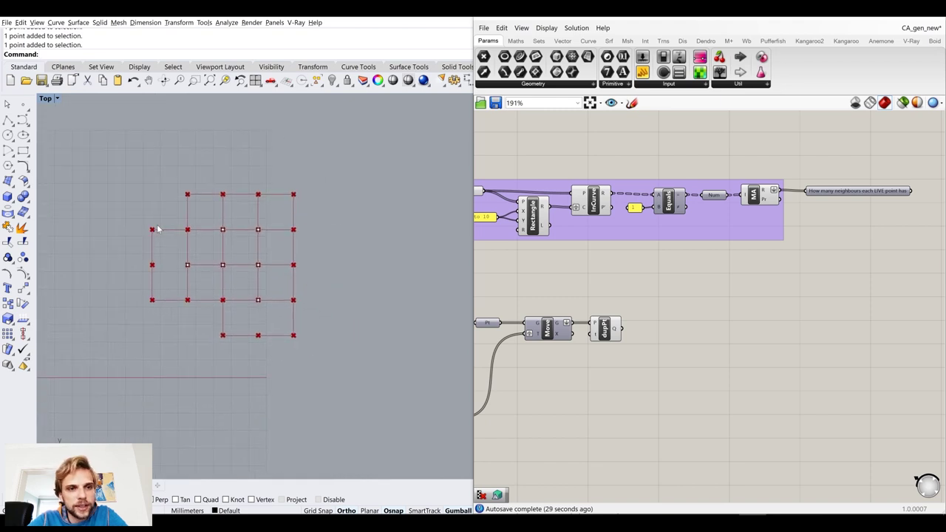
Turn off the preview of the Rectangle component in the neighbour-counting group
right_click_drag(593, 201, 705, 246)
scroll(703, 248, "down", 2)
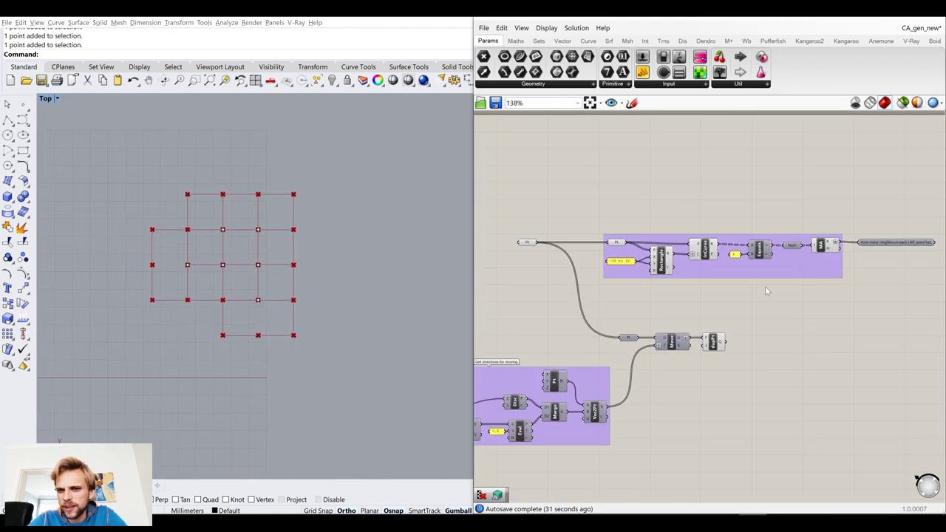
scroll(653, 264, "up", 3)
left_click(658, 252)
middle_click(658, 251)
left_click(679, 229)
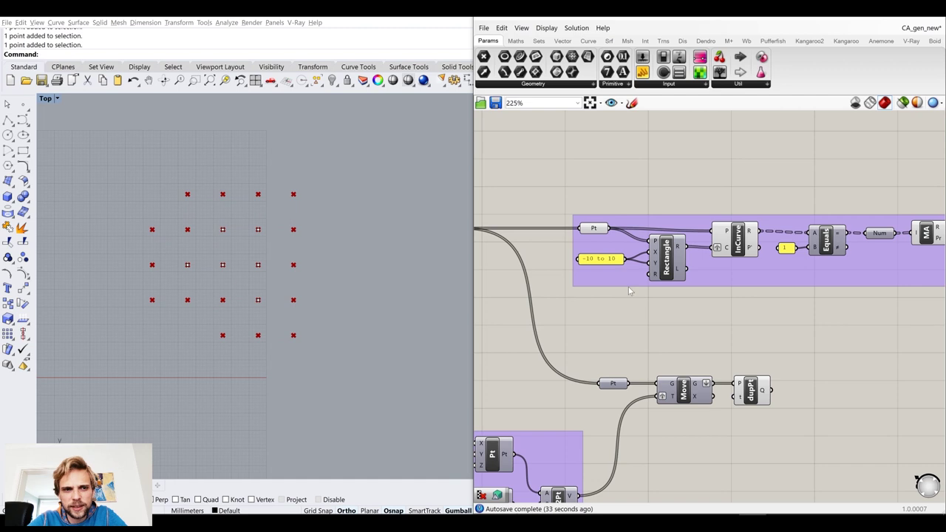
Turn off the preview of the Point parameter that feeds Rectangle in the neighbour-counting group
scroll(195, 252, "up", 3)
left_click_drag(226, 202, 283, 259)
scroll(217, 188, "up", 5)
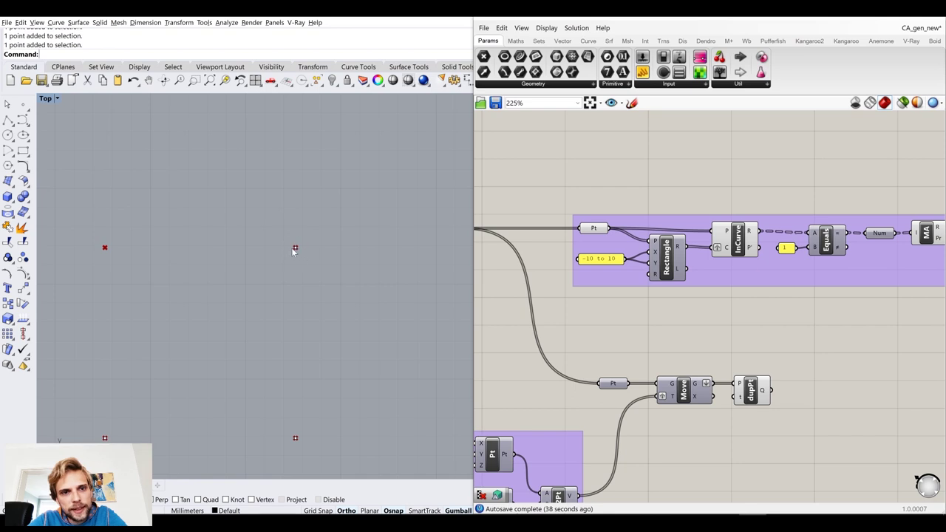
left_click(595, 229)
middle_click(590, 229)
left_click(621, 195)
left_click(632, 182)
Check in the Top viewport which of the generated points coincide with the original starting points
left_click_drag(281, 234, 324, 285)
scroll(325, 286, "down", 8)
right_click_drag(285, 353, 269, 279)
left_click_drag(265, 260, 319, 295)
left_click_drag(194, 267, 255, 295)
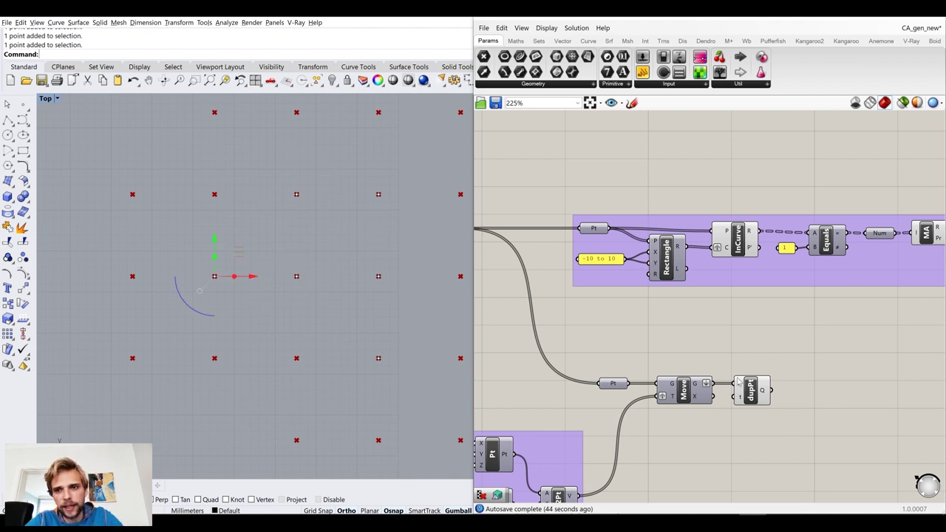
Add a Cull Duplicates component for points and place it after removeDuplicatePts
right_click_drag(808, 411, 723, 347)
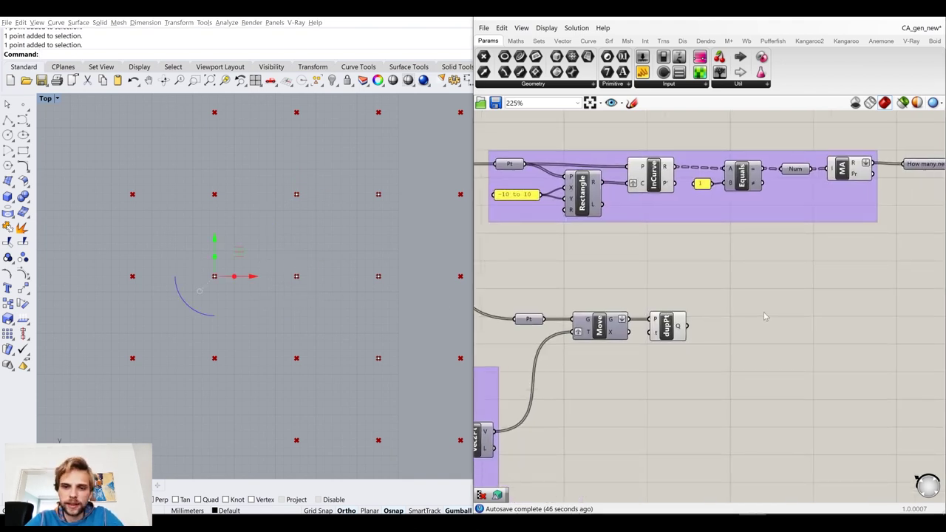
double_click(775, 290)
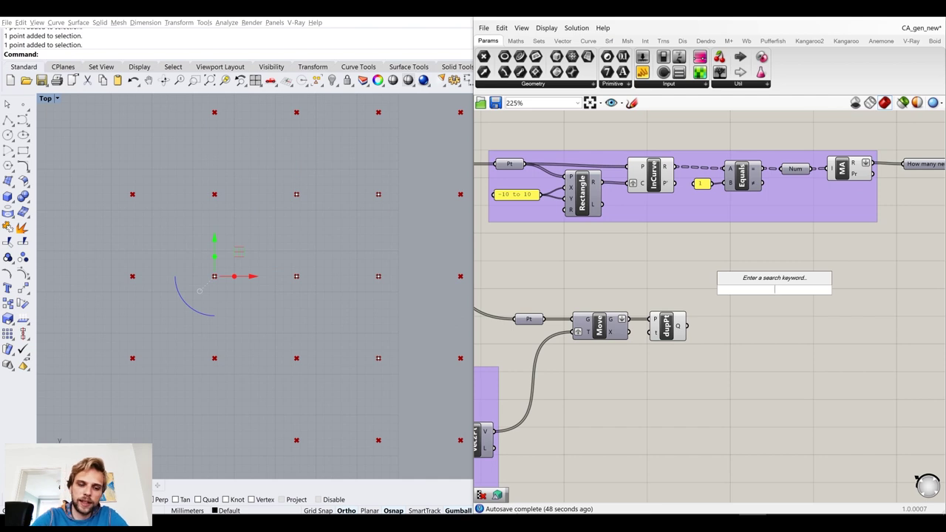
type("cull point")
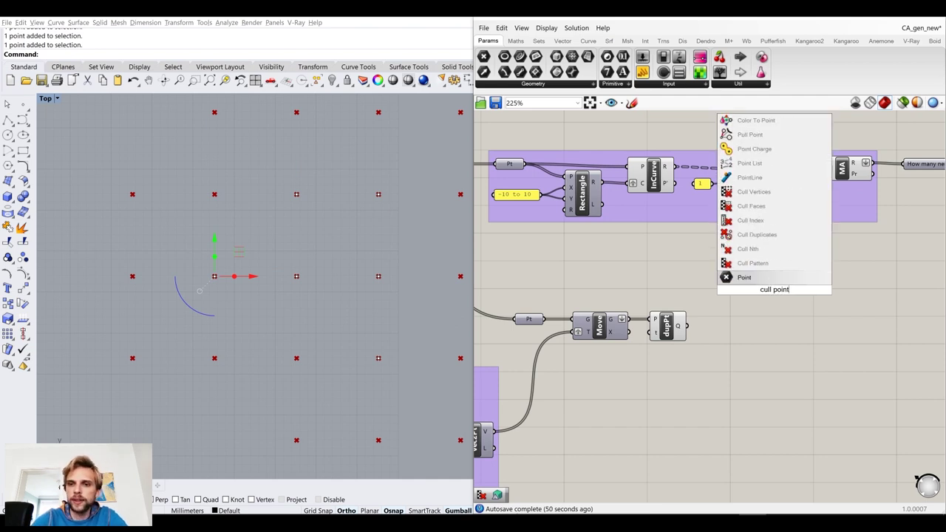
left_click(780, 234)
left_click_drag(766, 297, 736, 307)
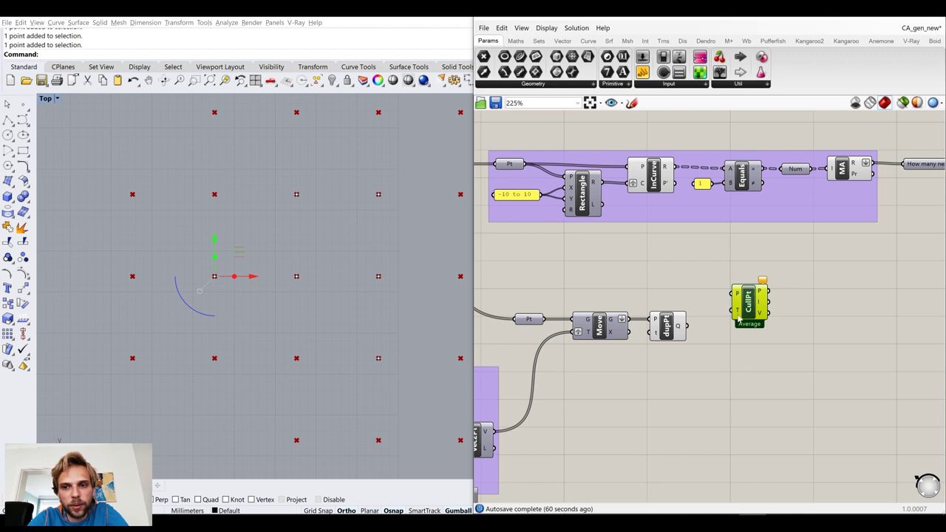
mouse_move(740, 318)
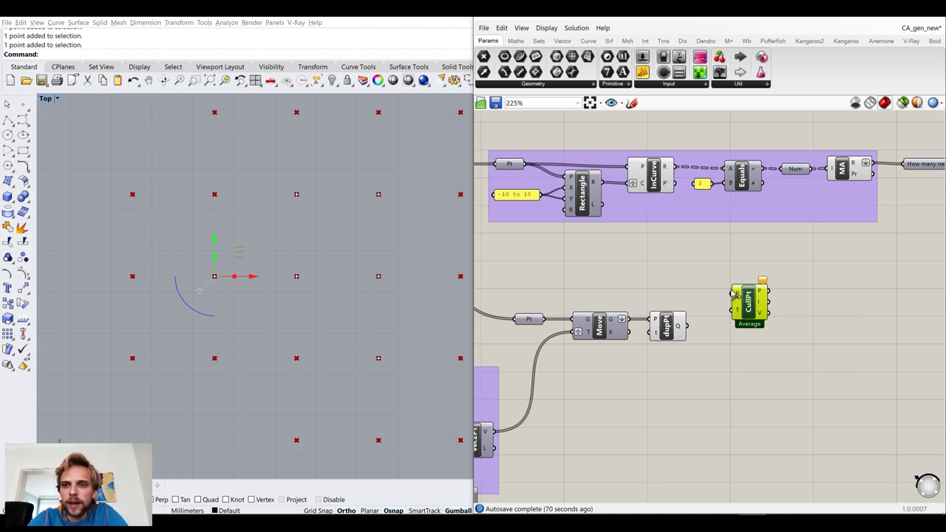
mouse_move(740, 295)
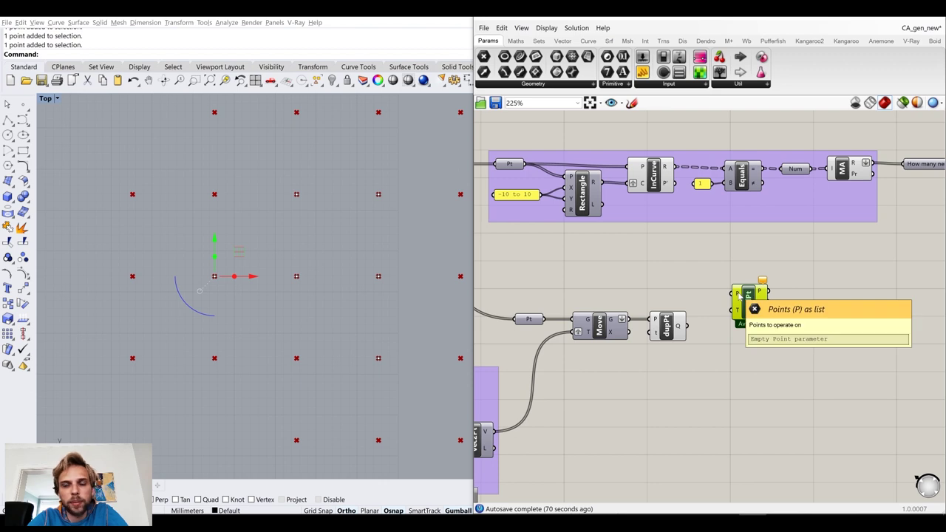
Rename the initial Point parameter that feeds both the neighbour-counting group and the Move branch as ALIVE POINTS
right_click_drag(739, 295, 818, 298)
left_click(605, 173)
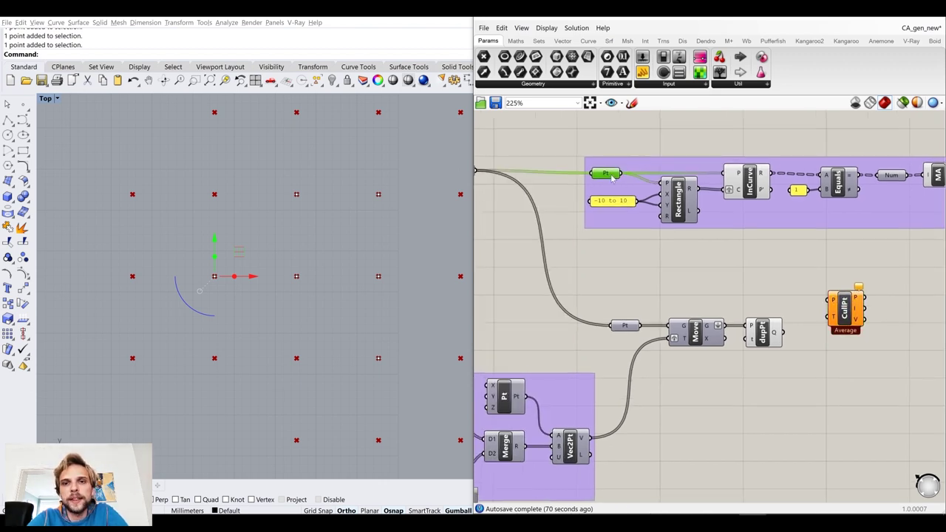
right_click_drag(594, 225, 625, 181)
left_click(494, 131)
left_click_drag(496, 134, 492, 133)
mouse_move(641, 134)
left_mouse_down()
mouse_move(632, 131)
mouse_move(639, 135)
left_mouse_up()
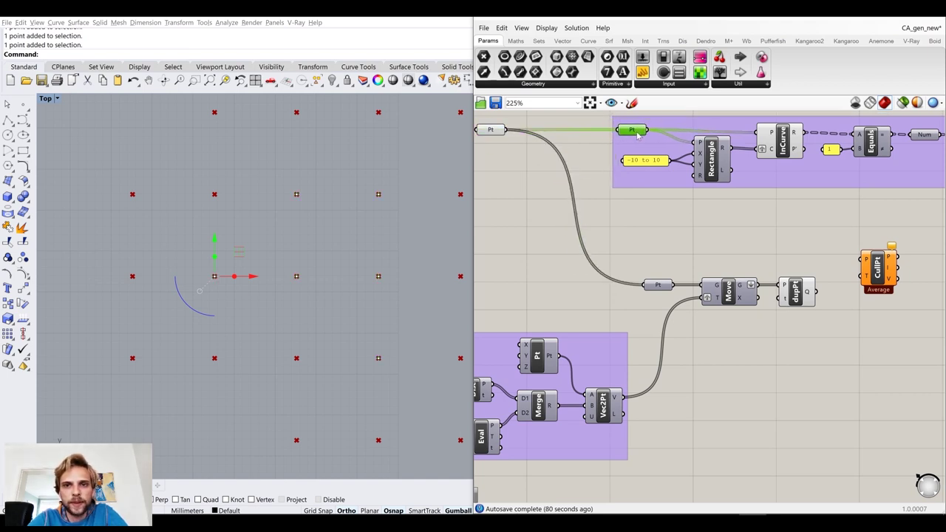
right_click_drag(531, 157, 647, 216)
scroll(598, 182, "up", 2)
left_click(614, 192)
right_click(605, 193)
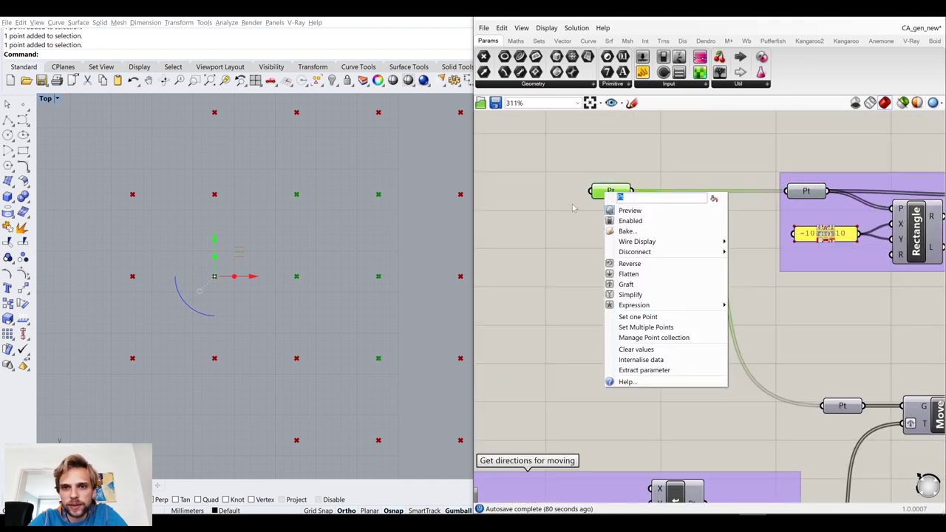
type("ALIVE POINTS")
left_click(603, 164)
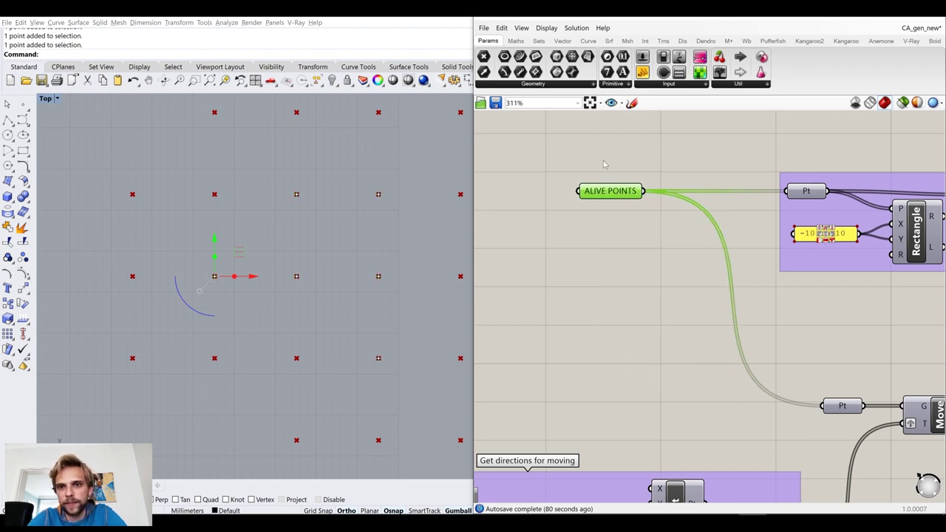
Review the definition from ALIVE POINTS through the neighbour-count output to the Point parameter, Move and removeDuplicatePts branch
scroll(603, 164, "down", 3)
scroll(578, 204, "up", 1)
right_click_drag(739, 201, 634, 222)
right_click_drag(911, 210, 756, 218)
left_click_drag(847, 200, 838, 199)
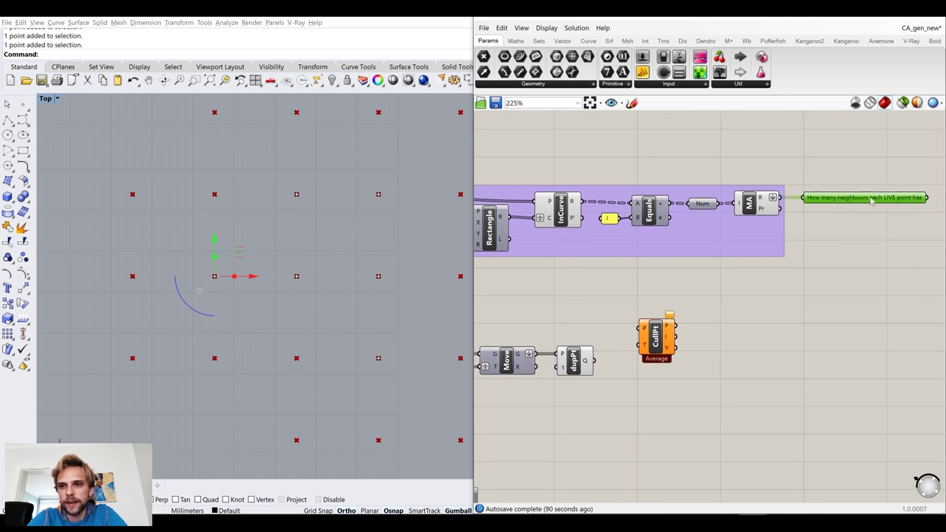
scroll(908, 213, "down", 3)
scroll(674, 267, "up", 3)
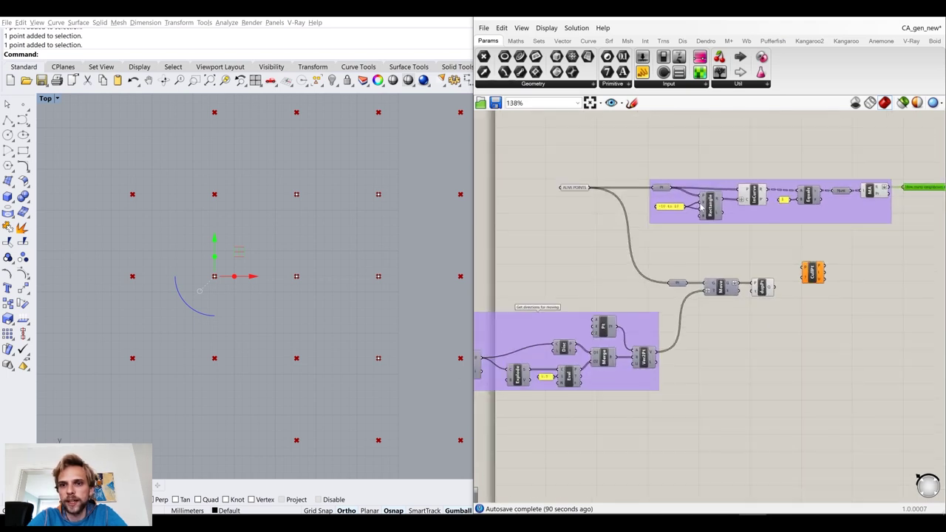
left_click(681, 284)
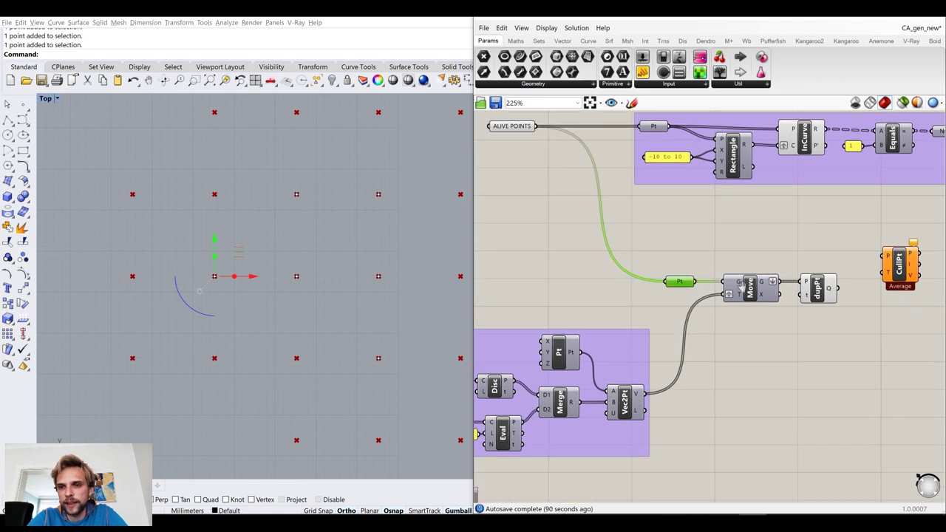
right_click_drag(832, 289, 766, 266)
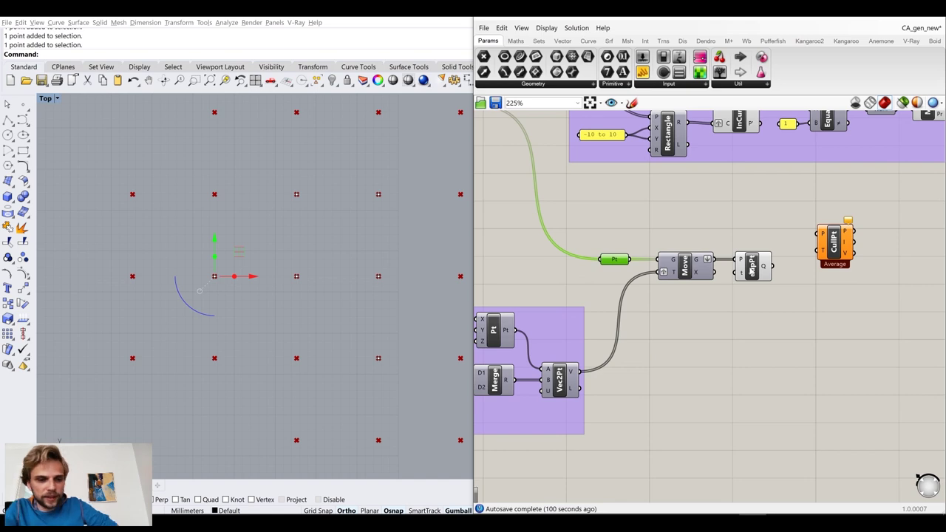
Add a Merge component above the Move and removeDuplicatePts branch
right_click_drag(707, 204, 752, 216)
left_click(769, 228)
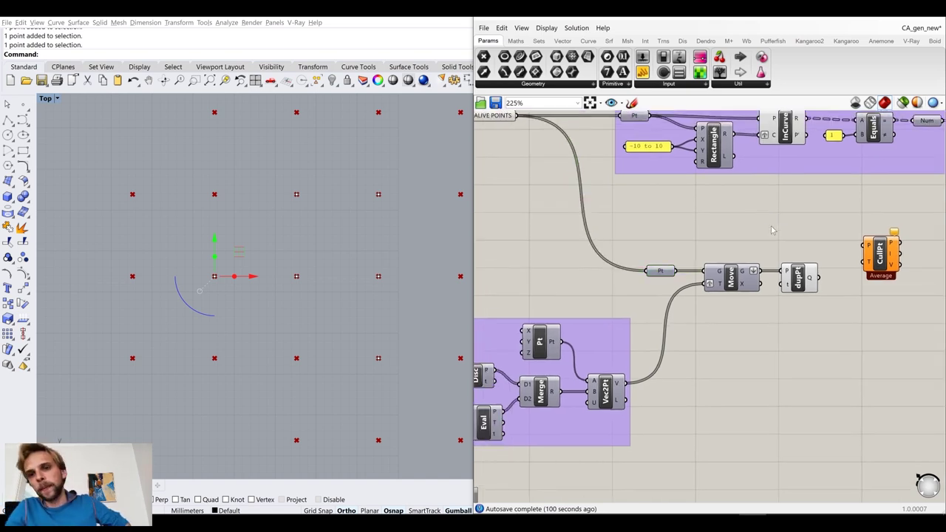
double_click(781, 246)
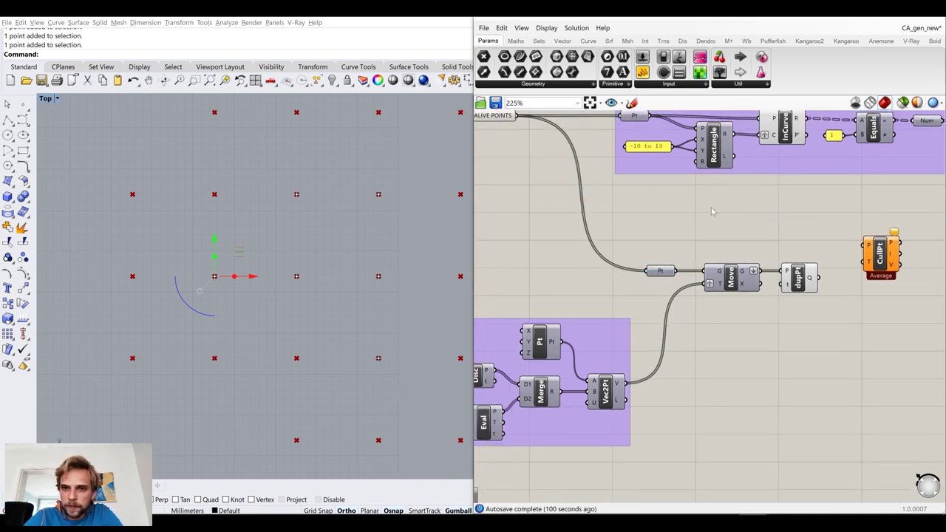
double_click(714, 212)
type("merge")
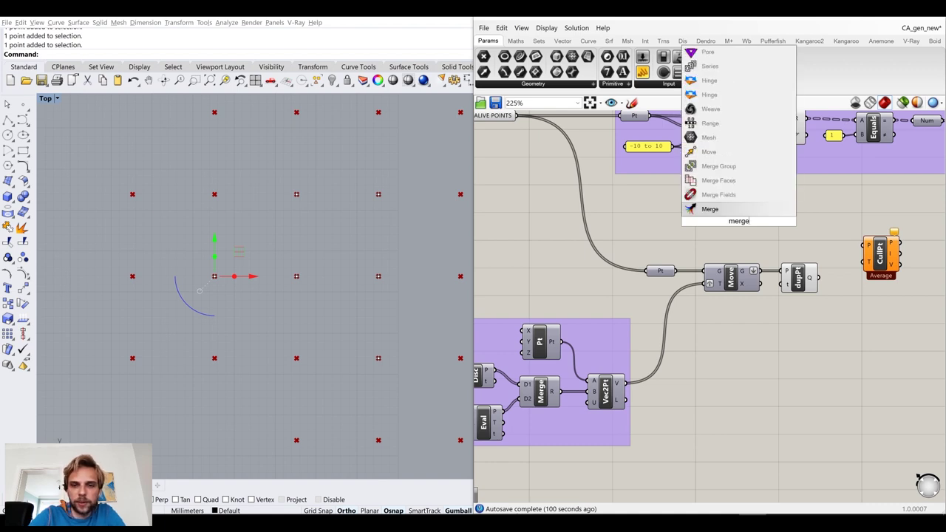
key("Return")
Connect ALIVE POINTS to Merge input D1 and the Q output of removeDuplicatePts to input D2
right_click_drag(611, 171, 673, 195)
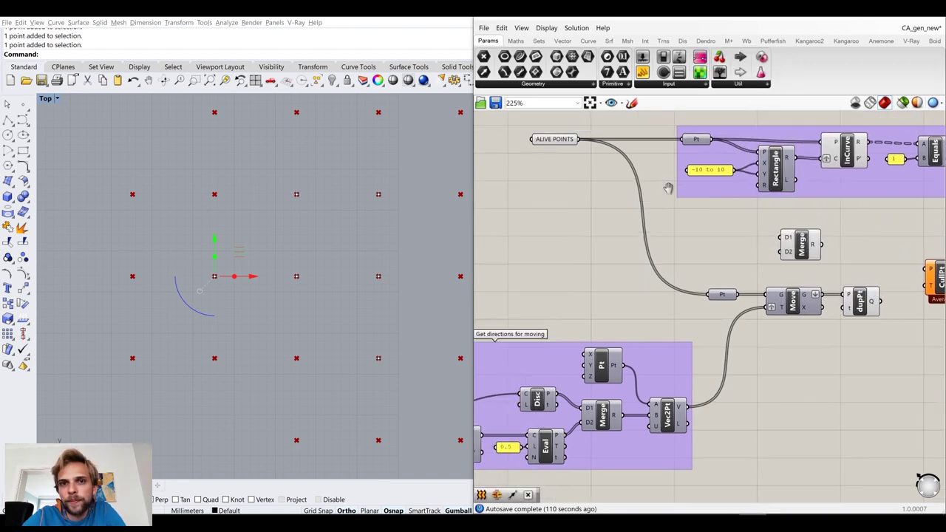
left_click_drag(579, 139, 886, 248)
right_click_drag(763, 230, 551, 197)
scroll(742, 227, "up", 3)
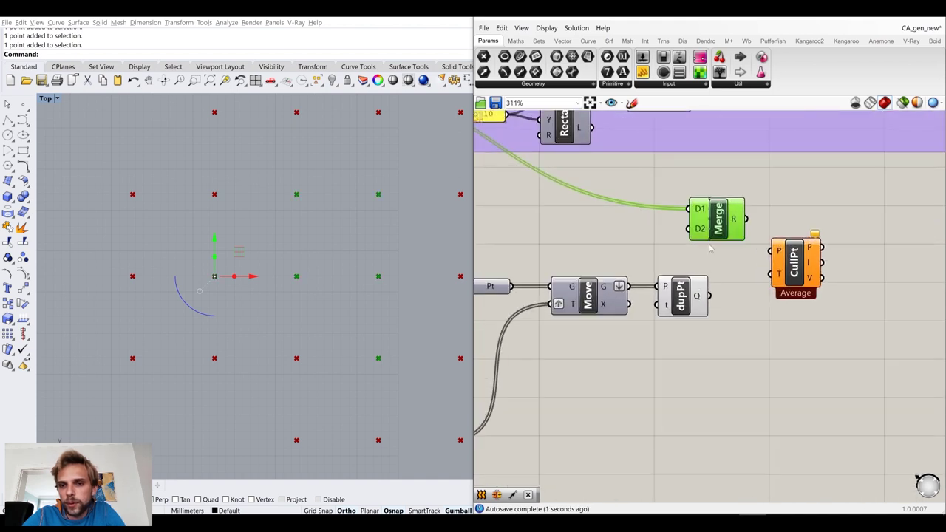
left_click(687, 296)
left_click_drag(688, 296, 699, 228)
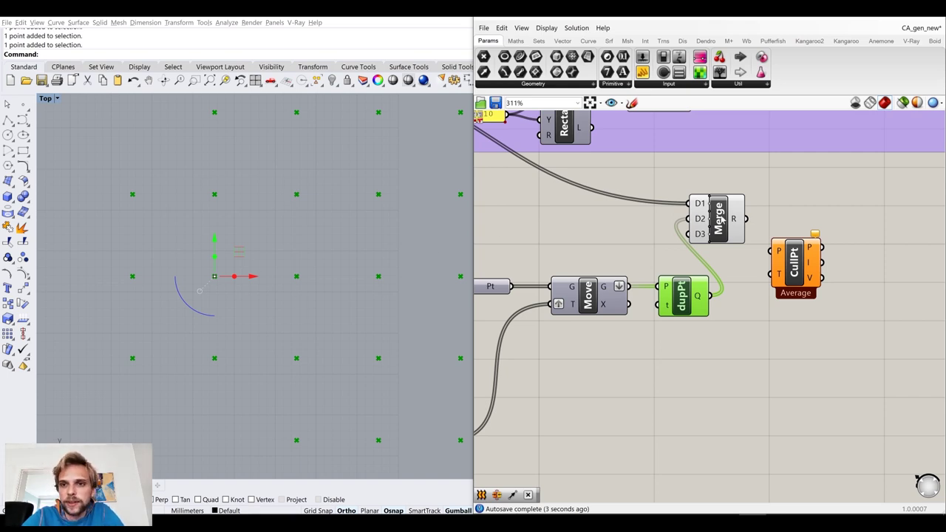
Remove the unused D3 input from the Merge component
left_click(719, 222)
scroll(732, 229, "up", 2)
scroll(743, 244, "up", 2)
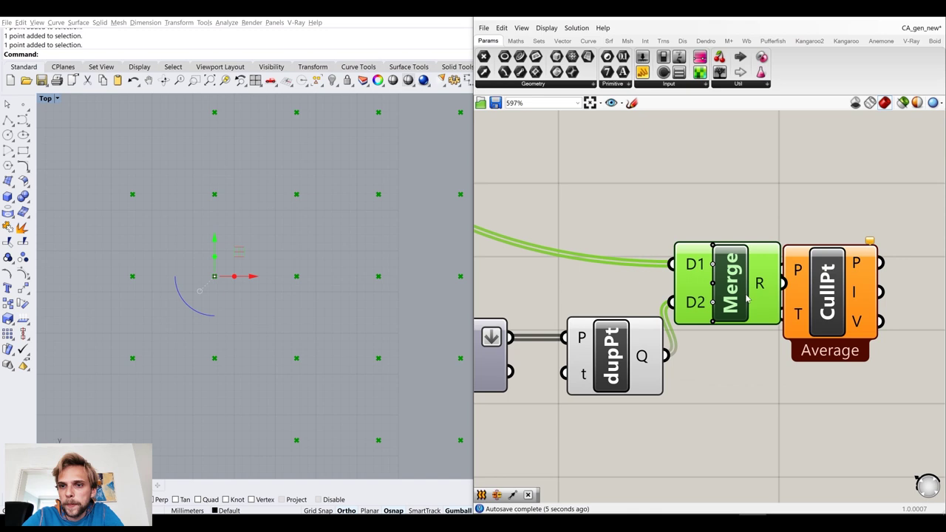
Connect Merge's R output to the P input of Cull Duplicates and line the two components up side by side
left_click_drag(746, 299, 750, 298)
scroll(843, 303, "down", 3)
right_click_drag(842, 303, 732, 279)
left_click_drag(732, 279, 813, 320)
left_click(729, 301)
left_click_drag(676, 270, 775, 298)
left_click_drag(816, 320, 795, 291)
mouse_move(681, 275)
left_mouse_down()
mouse_move(687, 294)
mouse_move(676, 279)
left_mouse_up()
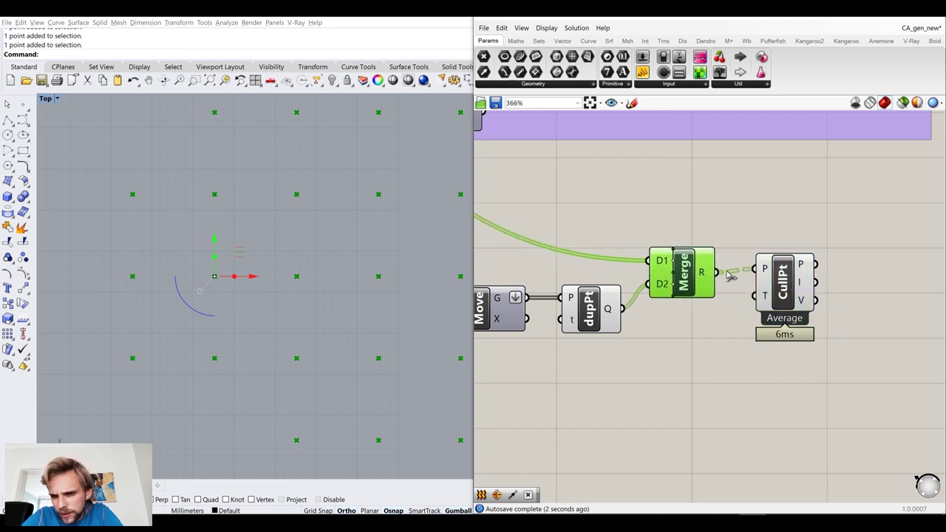
Flatten Merge's R output and shift the Cull Duplicates component slightly away from Merge
left_click(756, 229)
right_click(706, 276)
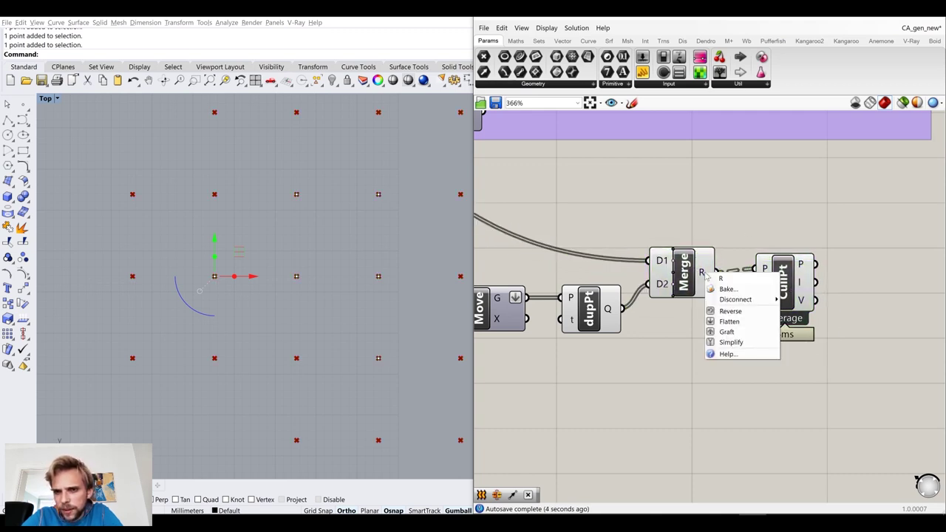
left_click(730, 322)
left_click_drag(782, 286, 792, 290)
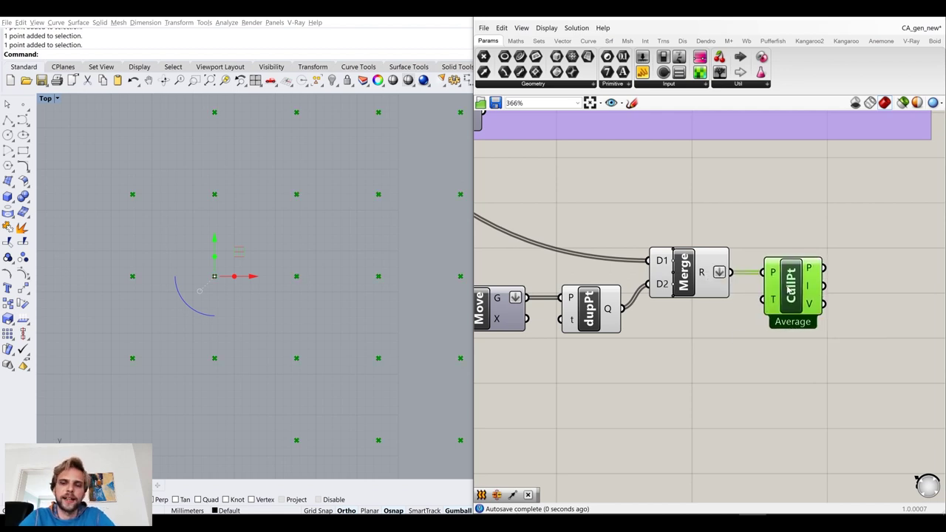
left_click(769, 244)
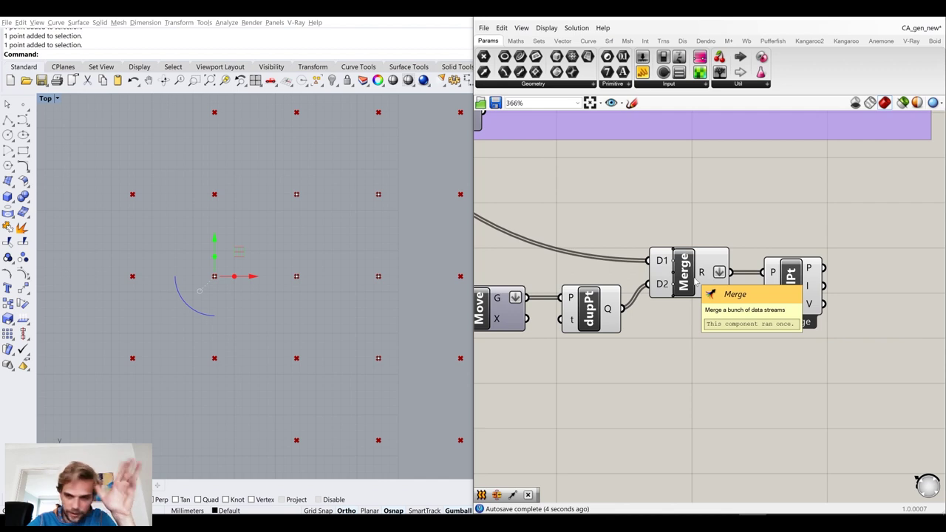
Turn off the preview of the Merge component and the components upstream that feed CullPt
left_click_drag(714, 362, 565, 211)
middle_click(565, 210)
left_click(598, 184)
left_click(618, 199)
right_click_drag(616, 225, 813, 297)
scroll(813, 297, "down", 4)
scroll(573, 206, "up", 3)
left_click_drag(517, 209, 518, 318)
left_click(580, 236)
scroll(581, 235, "down", 3)
scroll(621, 259, "down", 2)
right_click_drag(836, 330, 688, 268)
scroll(686, 266, "up", 7)
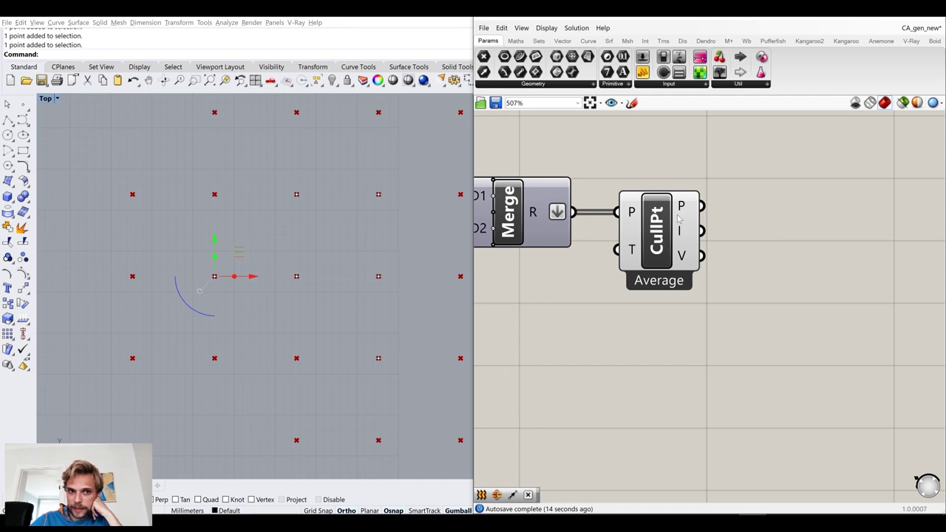
Examine the averaged points from CullPt in the Top viewport and select the reference point near the middle
left_click(669, 241)
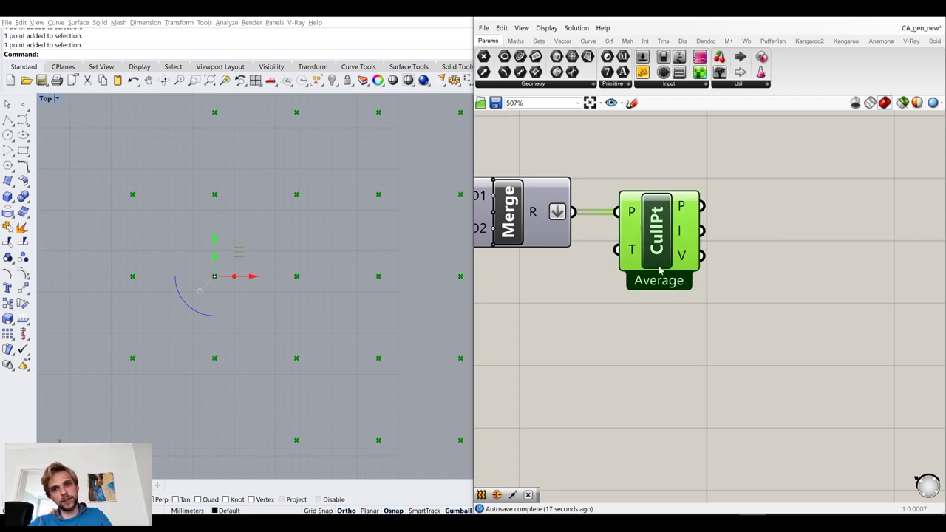
left_click(285, 250)
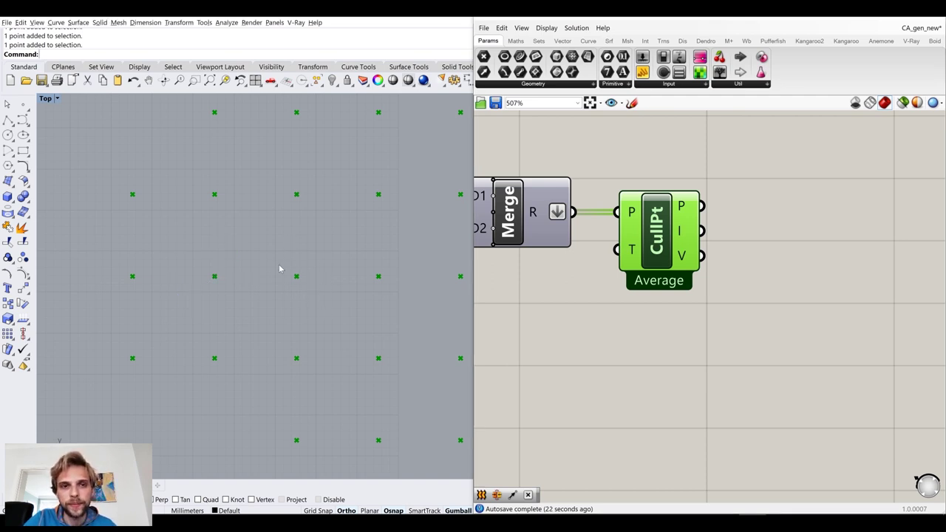
right_click_drag(658, 264, 747, 288)
left_click_drag(285, 249, 359, 313)
left_click_drag(259, 236, 325, 327)
left_click(273, 294)
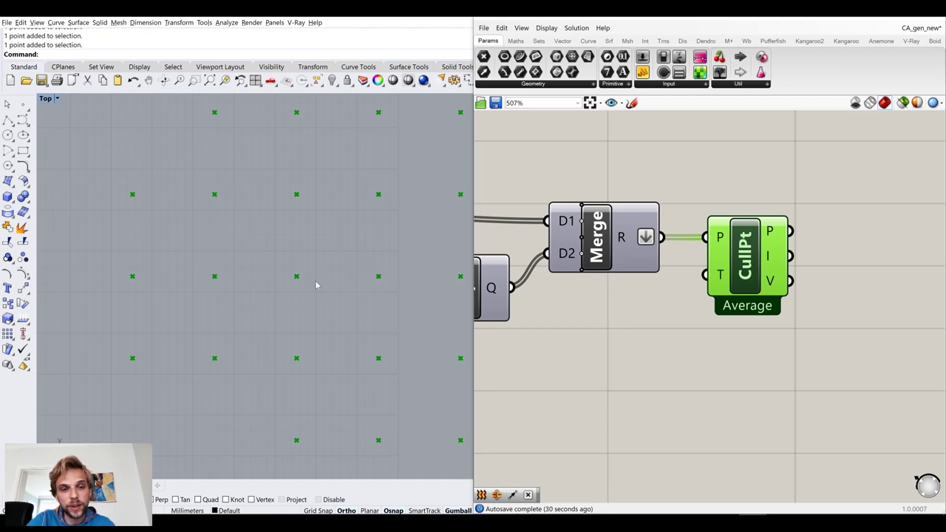
scroll(631, 300, "down", 5)
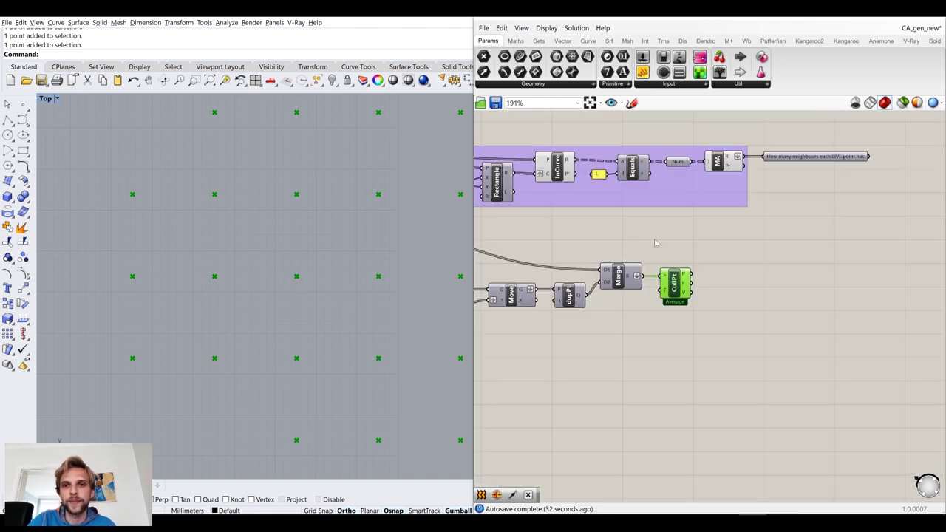
scroll(676, 230, "up", 2)
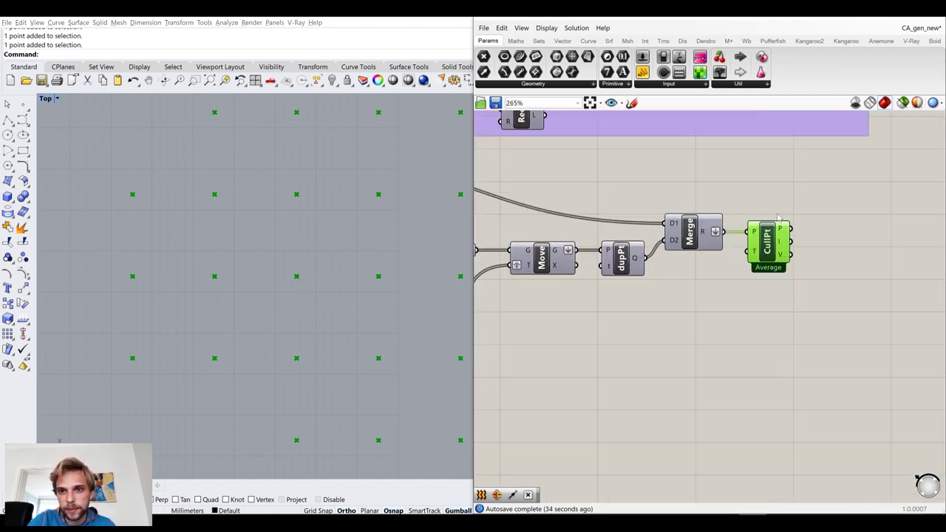
left_click_drag(276, 265, 349, 315)
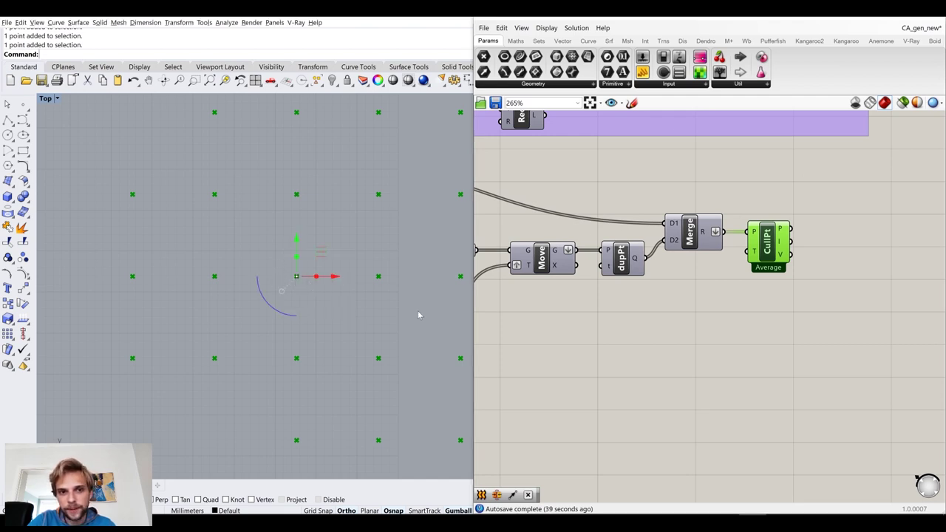
Switch the CullPt component from averaging to the Cull All mode
scroll(668, 328, "up", 5)
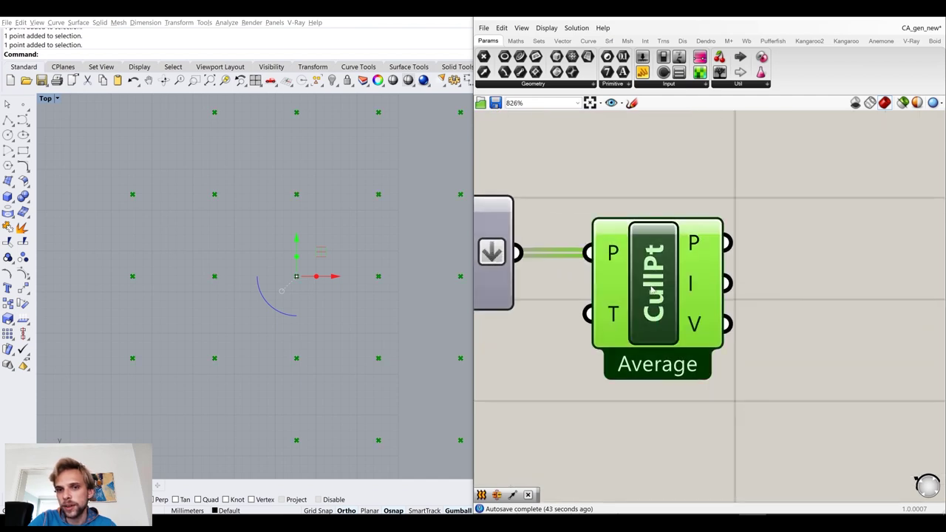
right_click(653, 289)
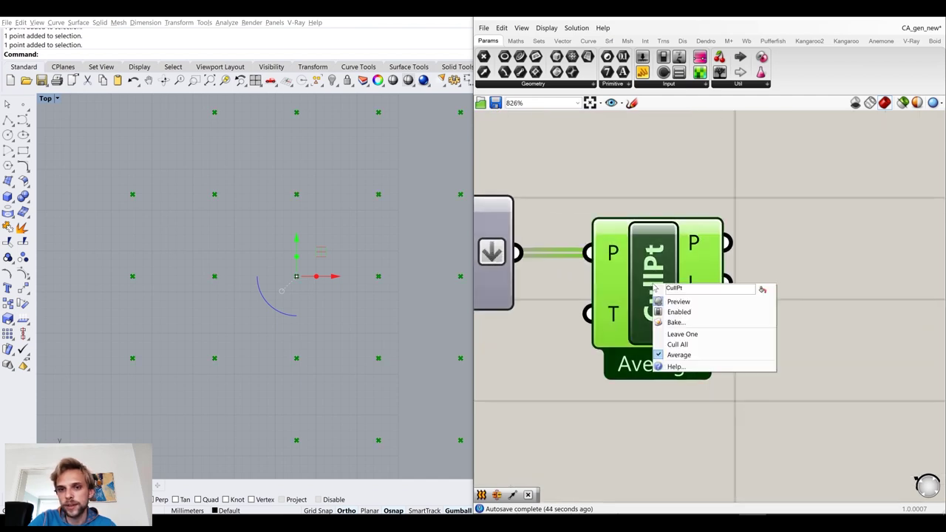
left_click(675, 346)
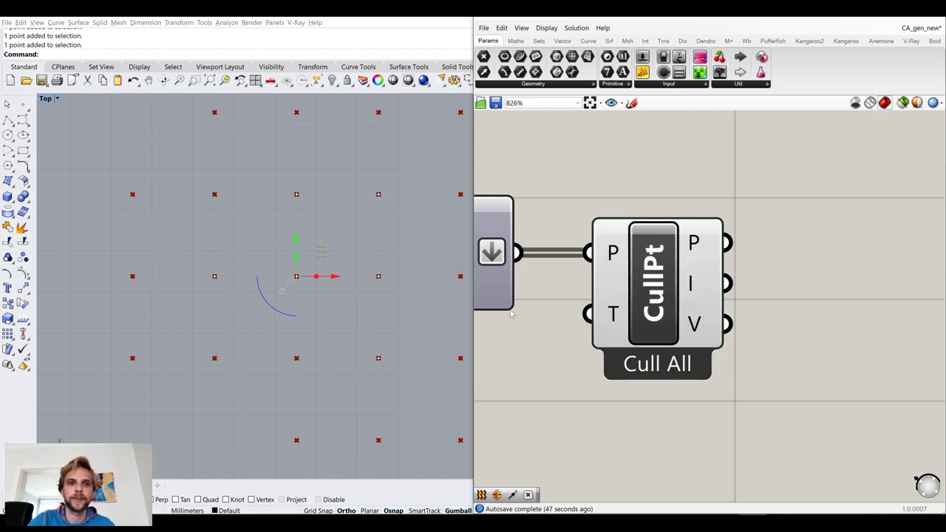
Examine in the Top viewport which grid points the CullPt component outputs
left_click(627, 292)
scroll(310, 309, "down", 3)
scroll(310, 309, "up", 4)
scroll(343, 303, "down", 2)
scroll(341, 288, "up", 2)
scroll(515, 287, "down", 5)
right_click_drag(516, 288, 686, 292)
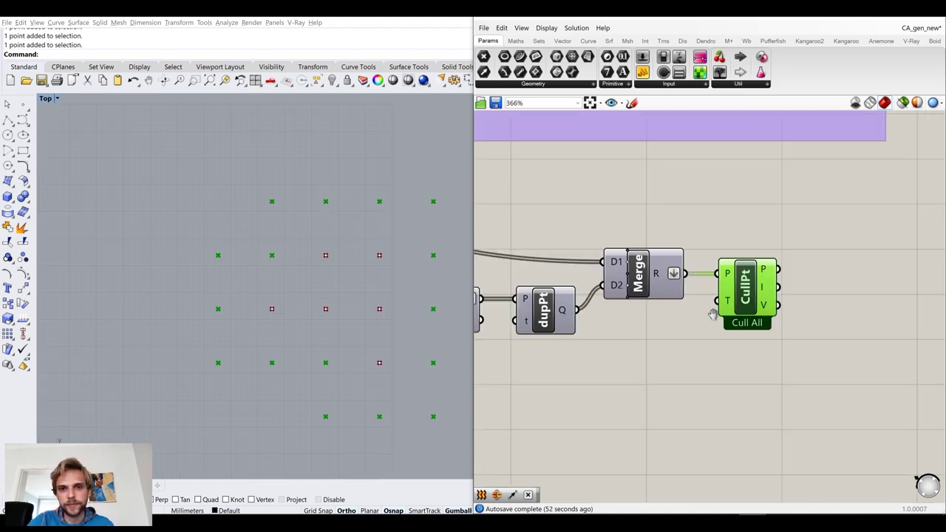
Compare the ALIVE POINTS, the dupPt result and the CullPt output by highlighting each in the Top viewport
scroll(714, 312, "down", 3)
right_click_drag(496, 269, 681, 303)
scroll(505, 252, "up", 2)
left_click(496, 258)
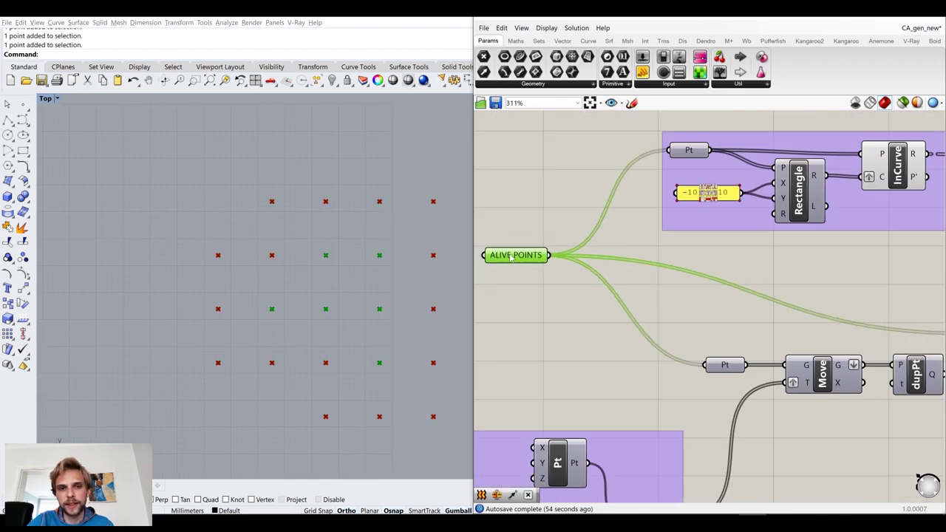
scroll(749, 345, "down", 4)
scroll(674, 309, "up", 3)
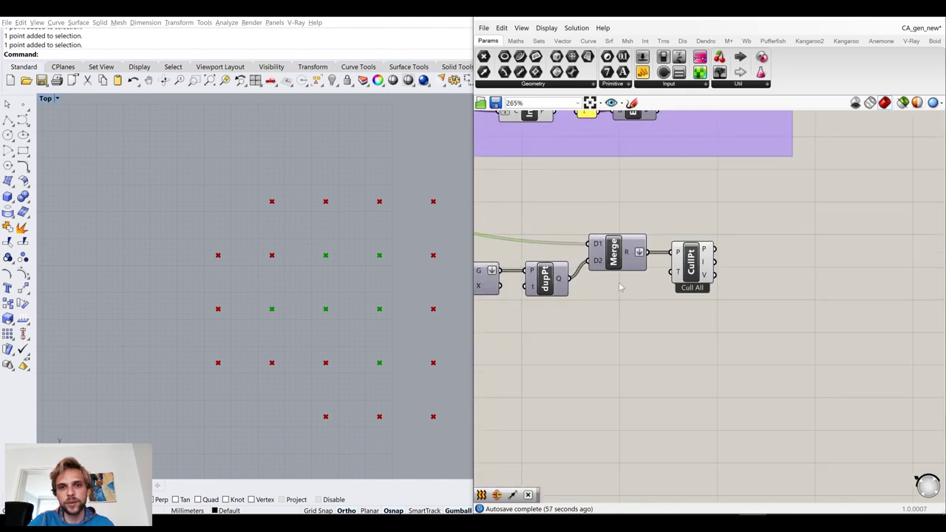
right_click_drag(596, 294, 687, 304)
left_click(647, 299)
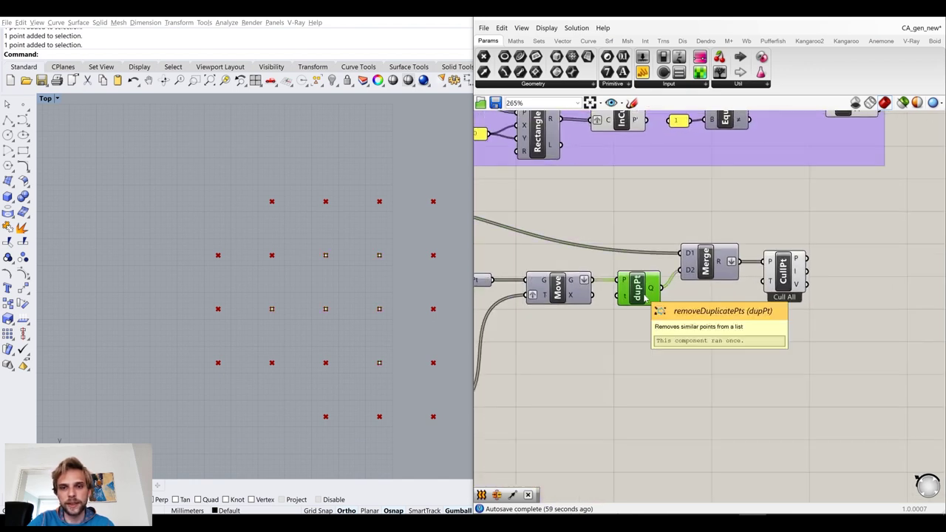
left_click(792, 275)
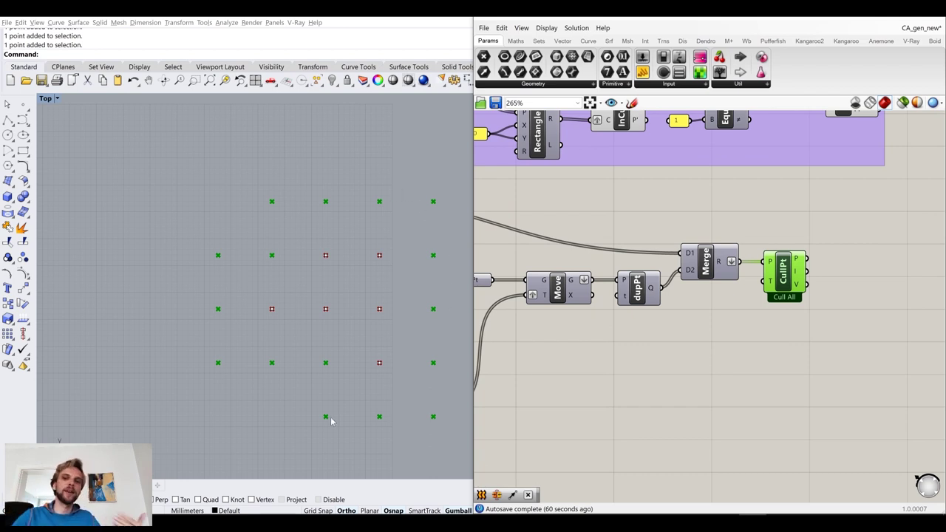
Add a Point parameter fed by CullPt's P output and turn off the preview of CullPt
right_click_drag(643, 336, 572, 314)
scroll(700, 271, "down", 3)
right_click_drag(769, 252, 729, 258)
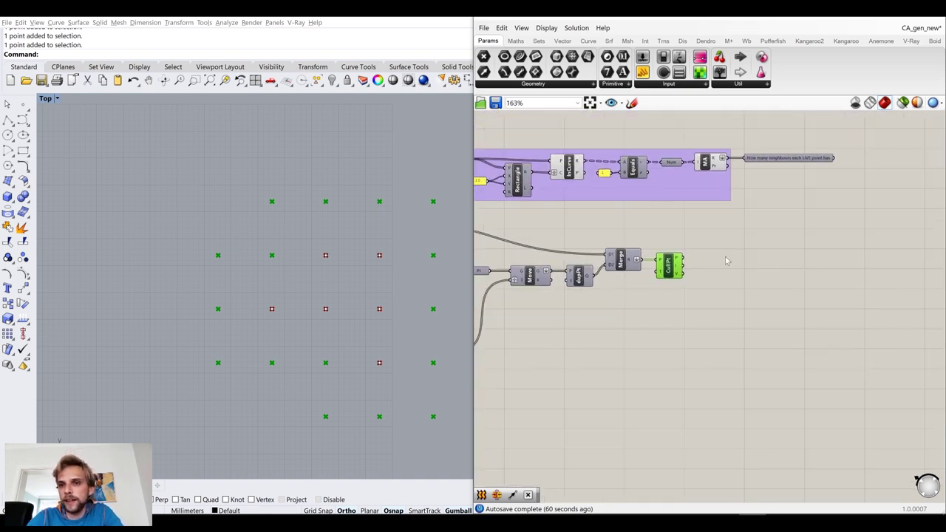
scroll(731, 257, "up", 3)
double_click(733, 277)
type("point")
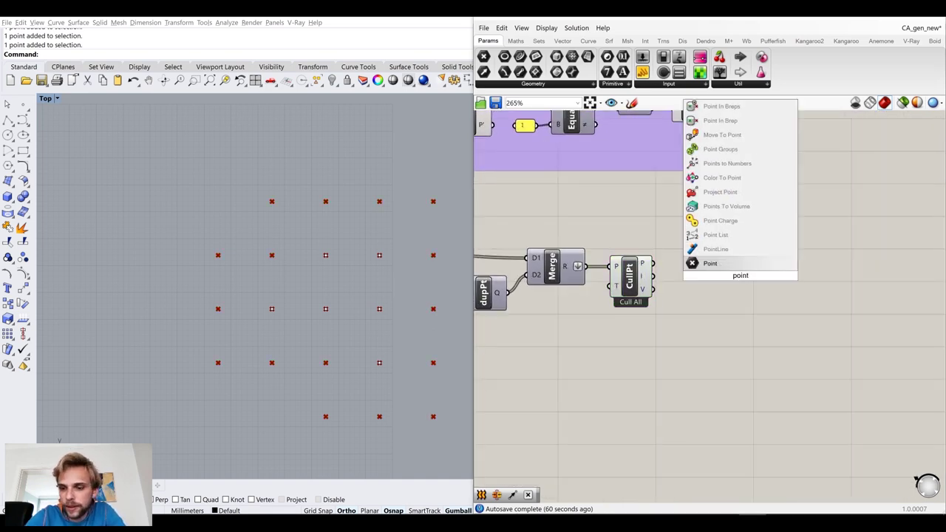
key("Return")
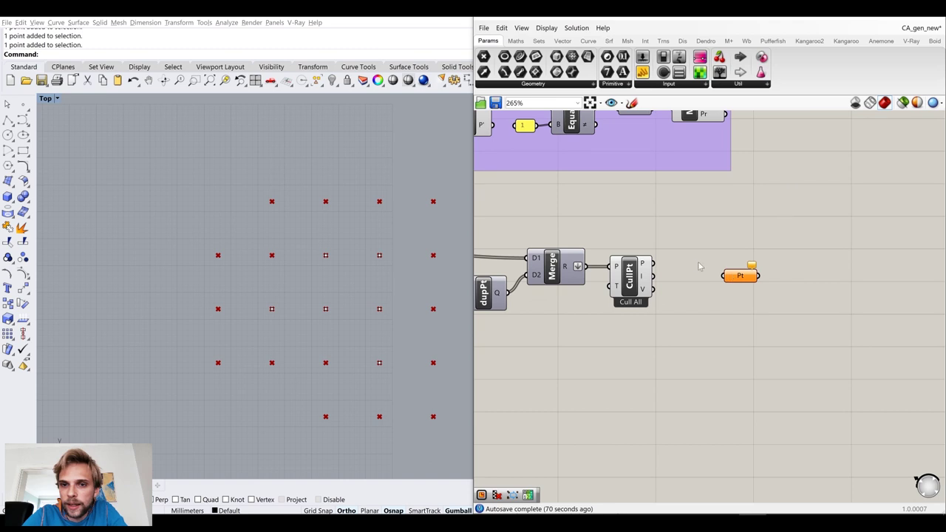
left_click_drag(658, 264, 705, 266)
middle_click(630, 280)
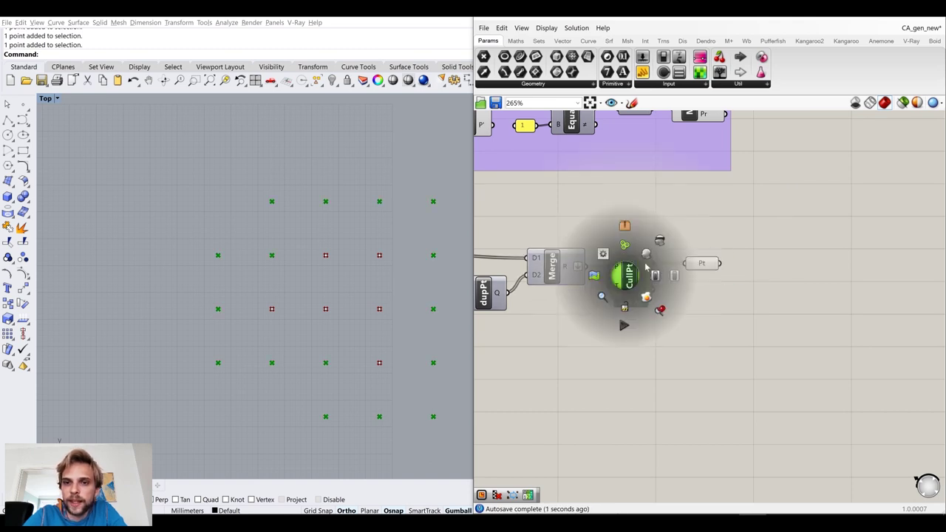
Name the new Point parameter "Surrounding dead points" and place it slightly farther from CullPt
right_click(700, 264)
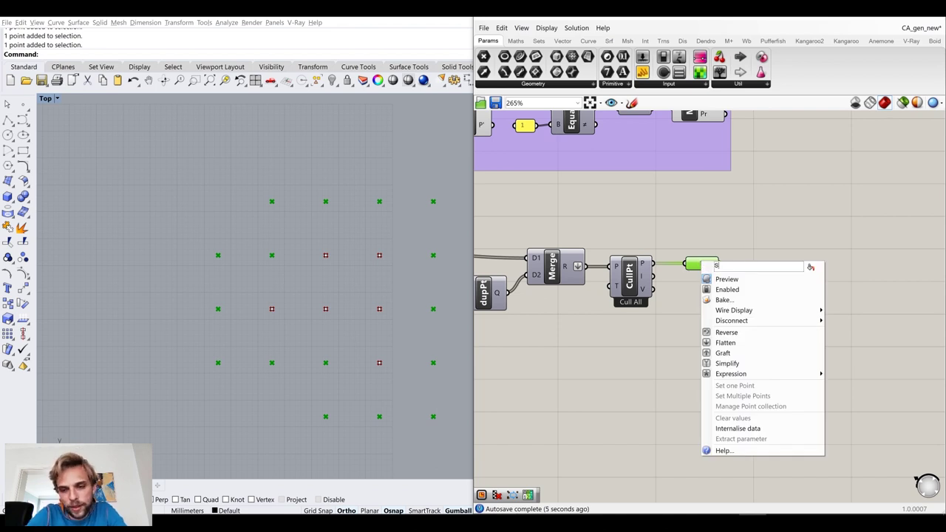
type("Surrounding dead points")
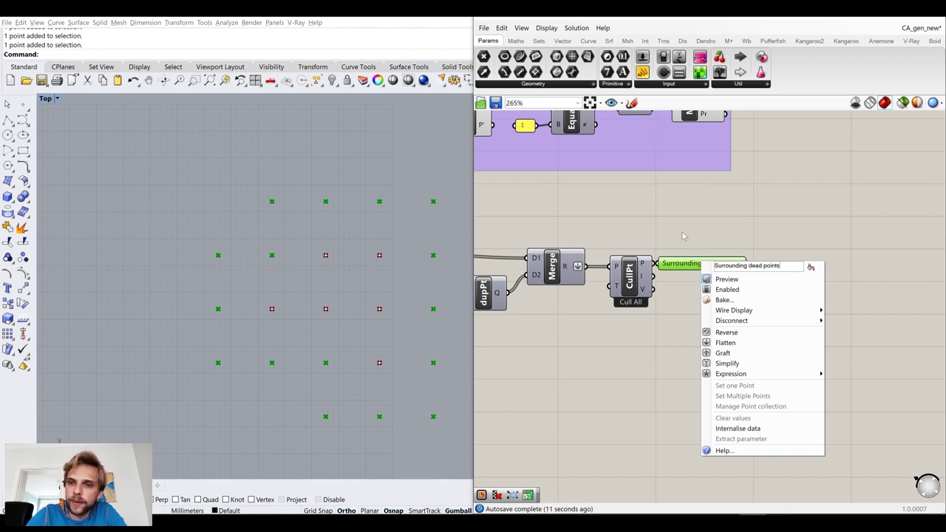
left_click(682, 233)
left_click_drag(697, 266, 718, 266)
left_click(672, 232)
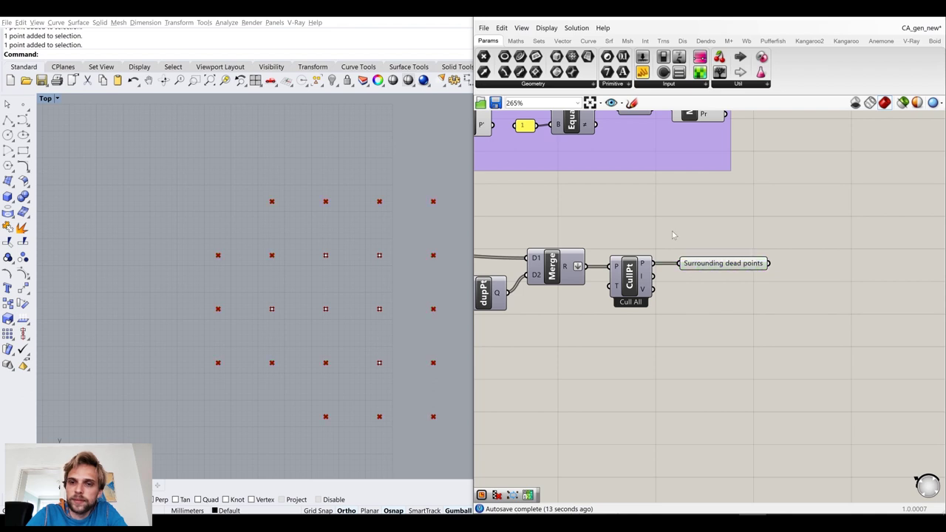
Change the Point parameter's name to "Surrounding DEAD points"
scroll(672, 235, "down", 5)
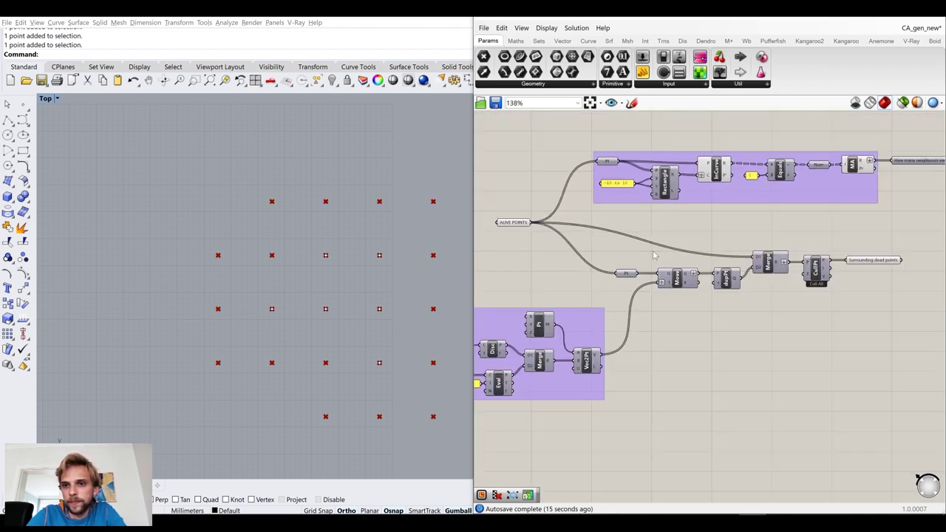
scroll(858, 289, "up", 5)
left_click(764, 271)
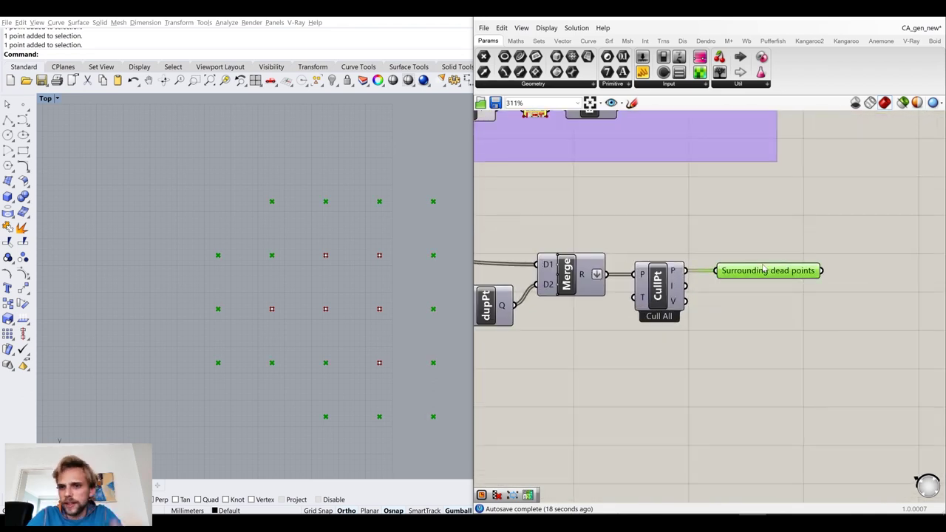
right_click(765, 271)
double_click(818, 269)
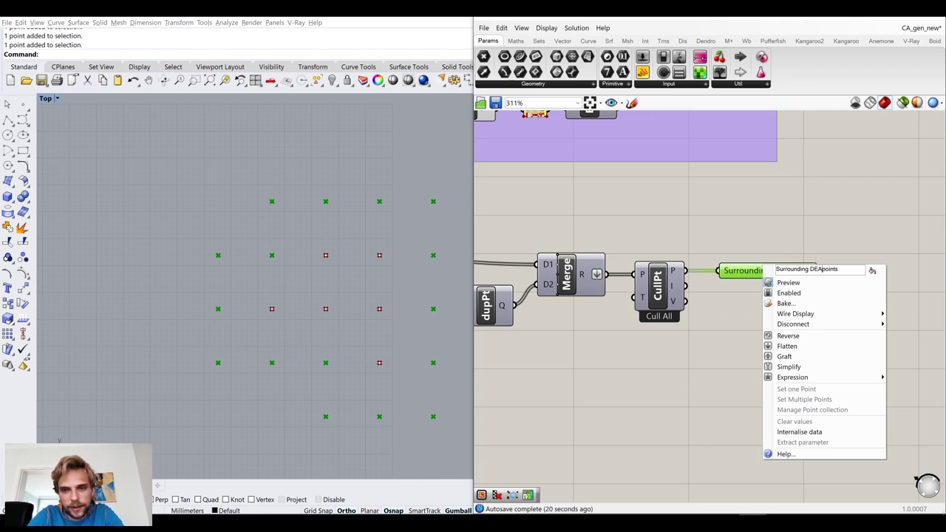
type("DEAD")
left_click(858, 204)
Check the values in the "How many neighbours each LIVE point has" parameter and compare with the dead points branch
scroll(858, 204, "down", 3)
scroll(858, 204, "down", 4)
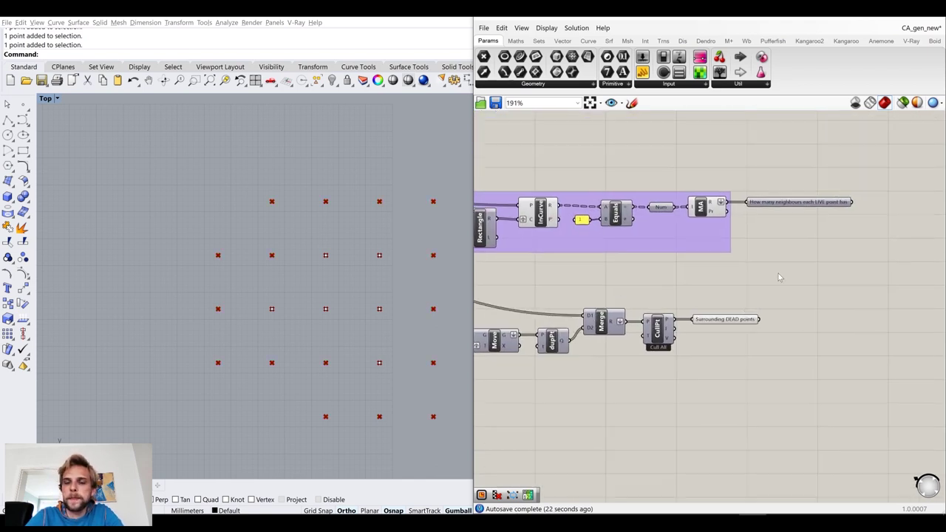
scroll(775, 247, "up", 4)
left_click(785, 244)
left_click_drag(783, 248, 776, 251)
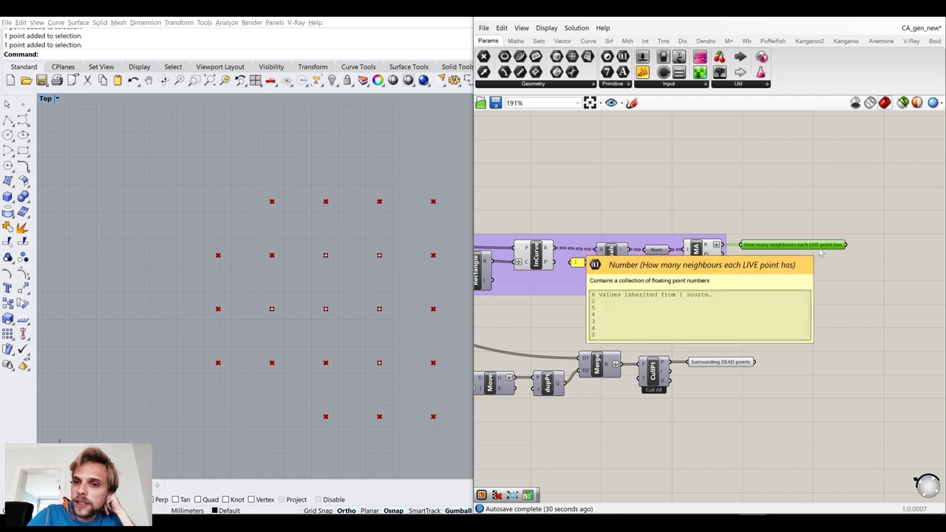
scroll(820, 252, "down", 1)
left_click(735, 344)
left_click(769, 342)
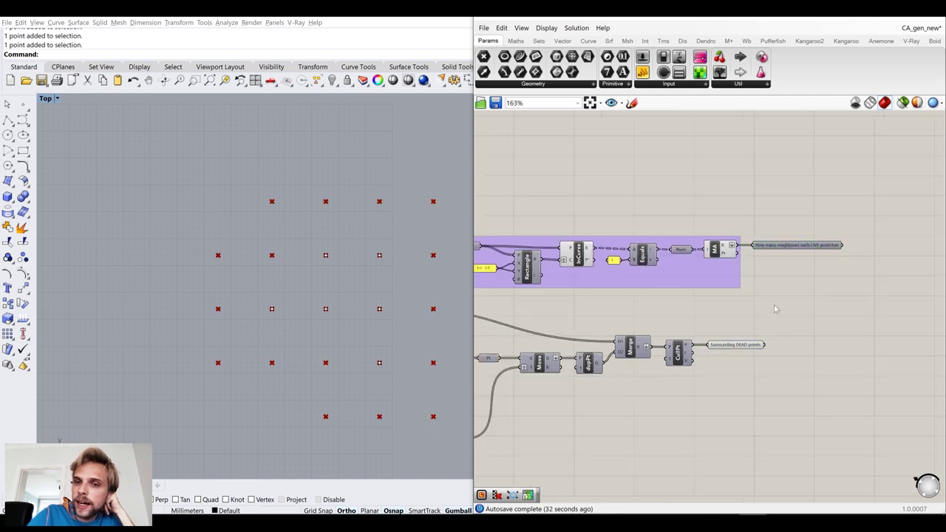
Review how the finished definition above counts live neighbours for the culled dead points
scroll(777, 309, "down", 7)
right_click_drag(775, 229, 769, 296)
scroll(864, 215, "up", 6)
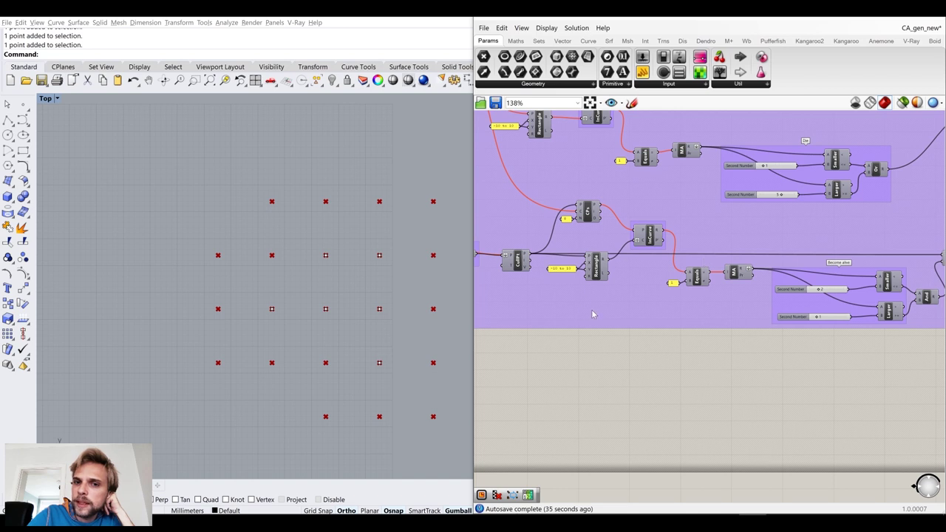
scroll(606, 314, "down", 1)
scroll(628, 279, "up", 4)
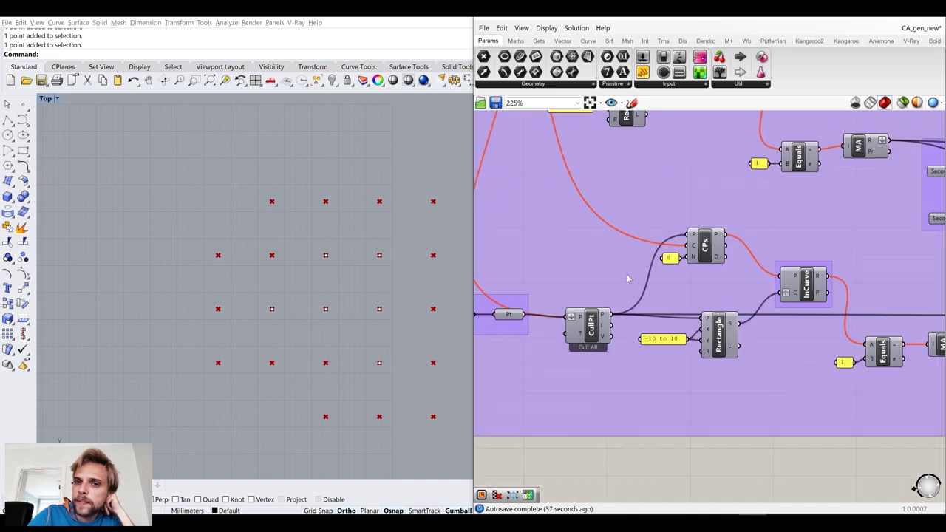
scroll(629, 279, "down", 8)
right_click_drag(637, 360, 709, 328)
scroll(634, 178, "up", 3)
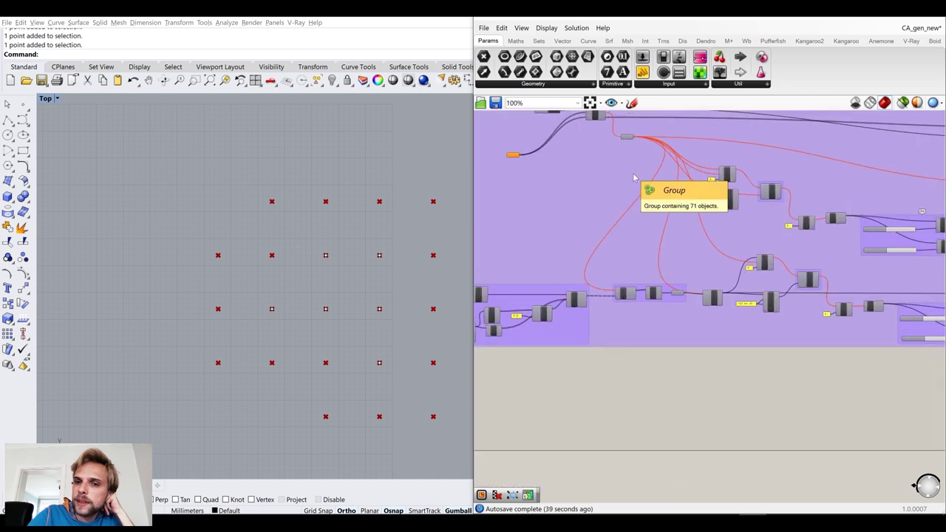
scroll(784, 296, "up", 2)
scroll(759, 354, "down", 4)
scroll(717, 296, "up", 1)
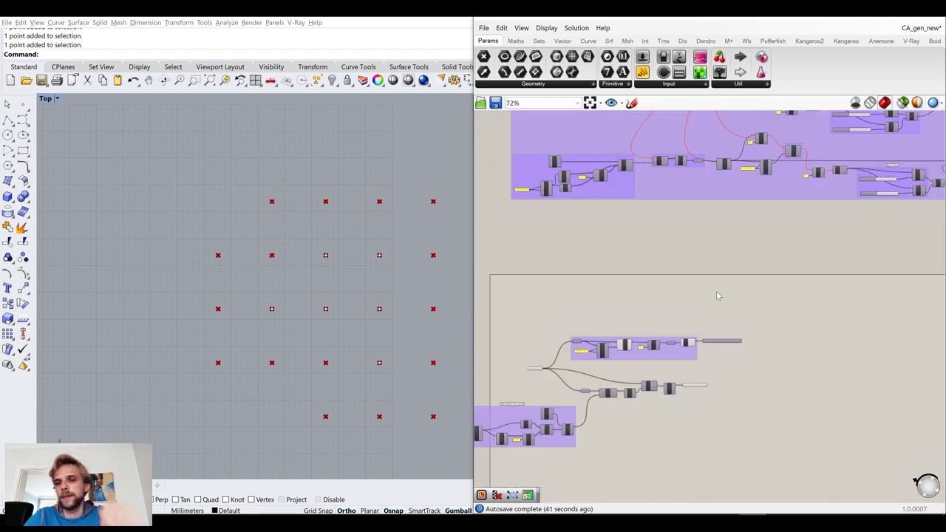
Duplicate the live-neighbour counting group with its output parameter and place the copy beside the "Surrounding DEAD points" parameter
scroll(676, 329, "up", 6)
right_click_drag(606, 385, 676, 304)
scroll(683, 289, "down", 2)
left_click_drag(858, 326, 508, 251)
left_click(731, 311)
left_click_drag(871, 332, 517, 249)
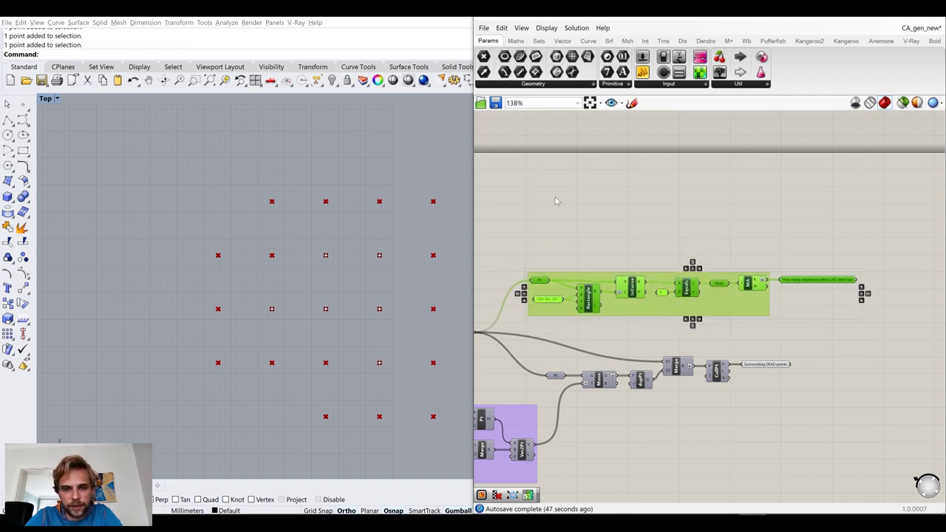
scroll(600, 286, "up", 2)
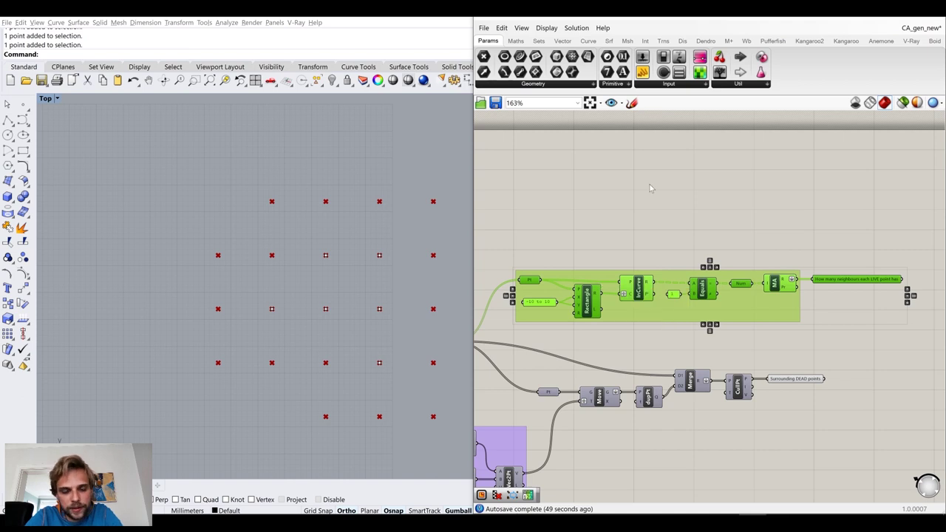
scroll(651, 188, "down", 6)
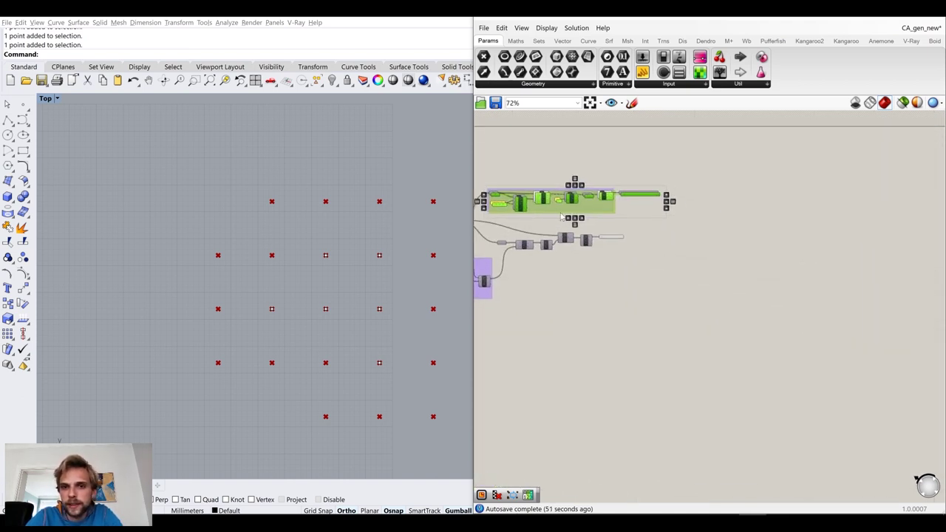
left_click(686, 263)
scroll(682, 268, "up", 8)
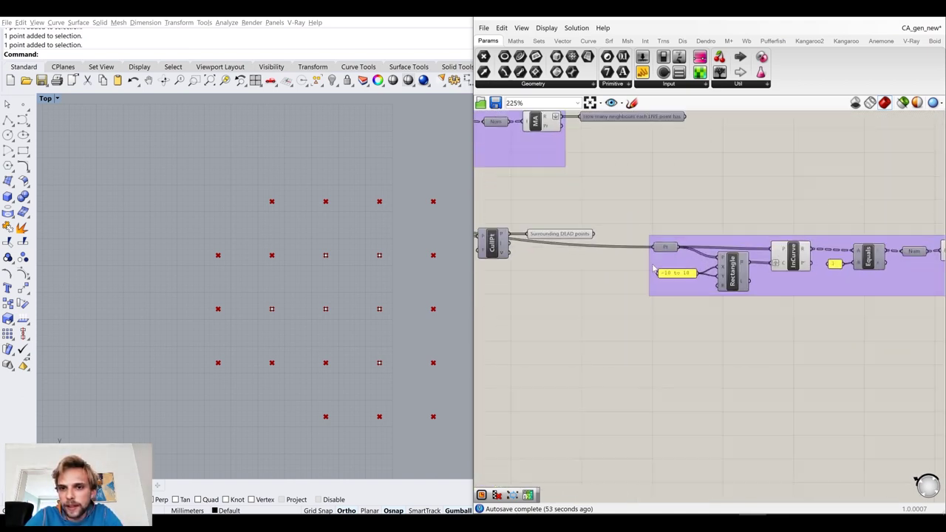
Delete the Point input parameter from the copied counting group and reposition the group next to "Surrounding DEAD points"
left_click_drag(683, 269, 604, 292)
left_click(612, 212)
right_click_drag(629, 224, 638, 192)
left_click_drag(601, 235, 607, 214)
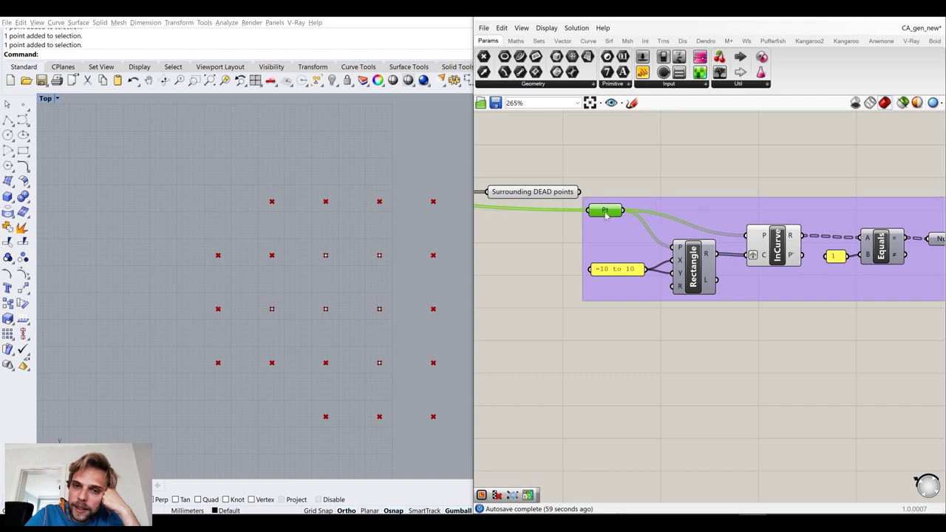
scroll(586, 222, "down", 3)
right_click_drag(580, 221, 711, 235)
scroll(742, 185, "up", 2)
scroll(809, 245, "down", 3)
scroll(710, 234, "up", 3)
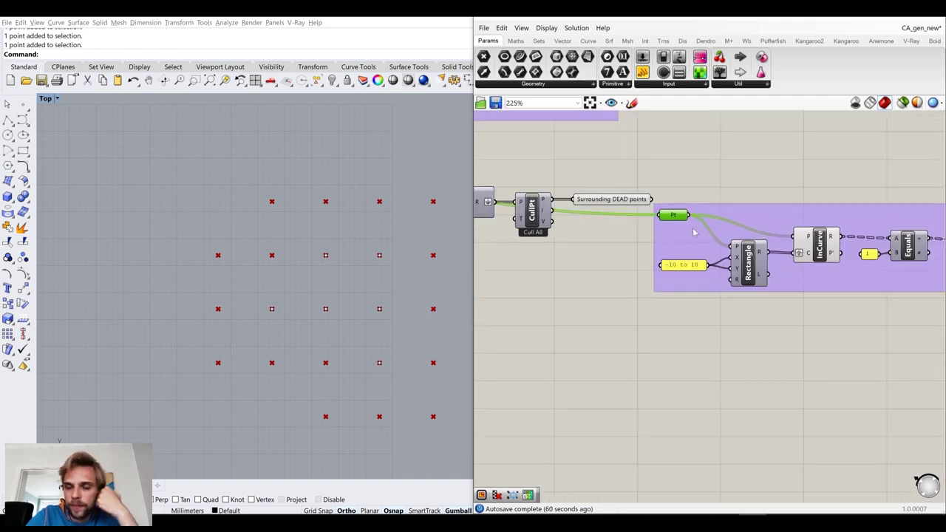
key("Delete")
left_click_drag(702, 239, 722, 182)
left_click(637, 134)
Connect the alive points parameter to the P input of the copied InCurve component
scroll(701, 153, "down", 3)
right_click_drag(755, 181, 747, 249)
scroll(735, 245, "up", 3)
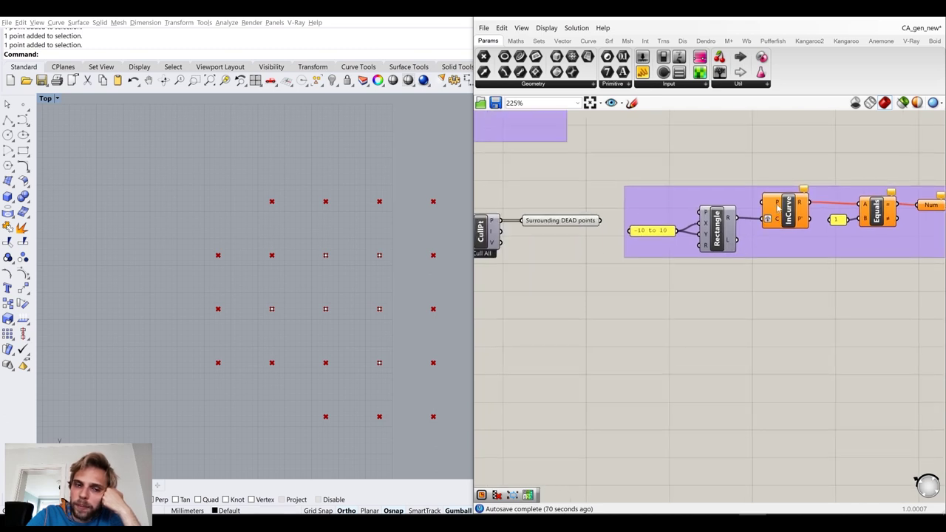
left_click(786, 212)
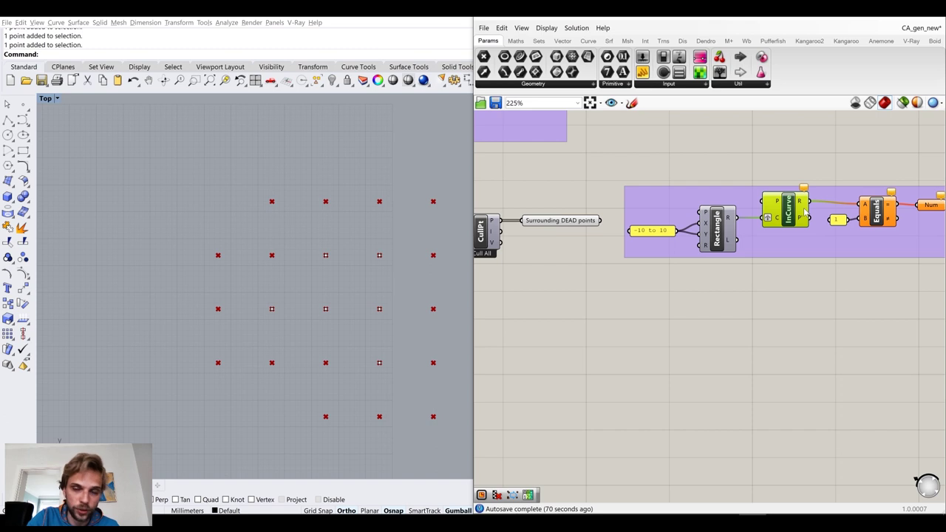
scroll(793, 210, "down", 4)
right_click_drag(603, 203, 728, 200)
scroll(519, 174, "up", 2)
left_click(500, 191)
scroll(527, 198, "down", 2)
left_click_drag(525, 197, 867, 207)
scroll(871, 212, "up", 3)
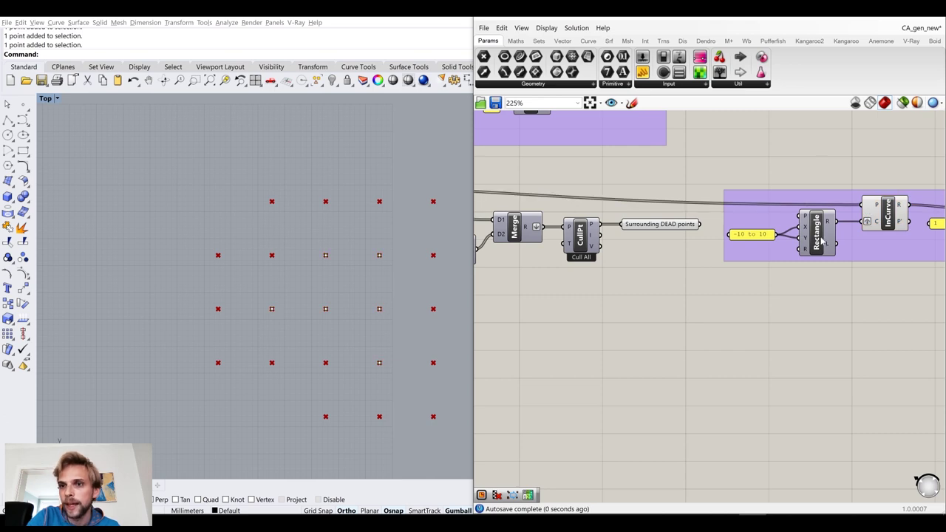
Connect "Surrounding DEAD points" to the P input of the copied Rectangle component
left_click_drag(816, 237, 819, 240)
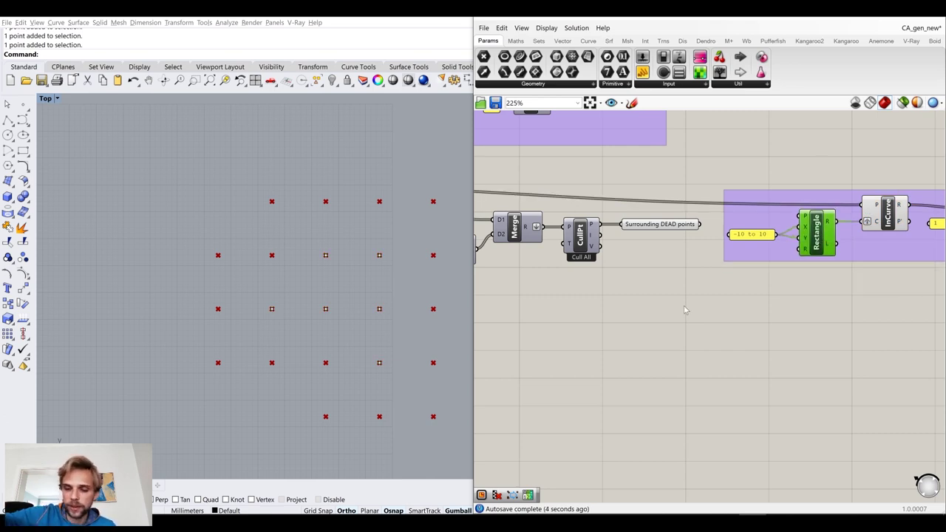
left_click_drag(676, 229, 800, 218)
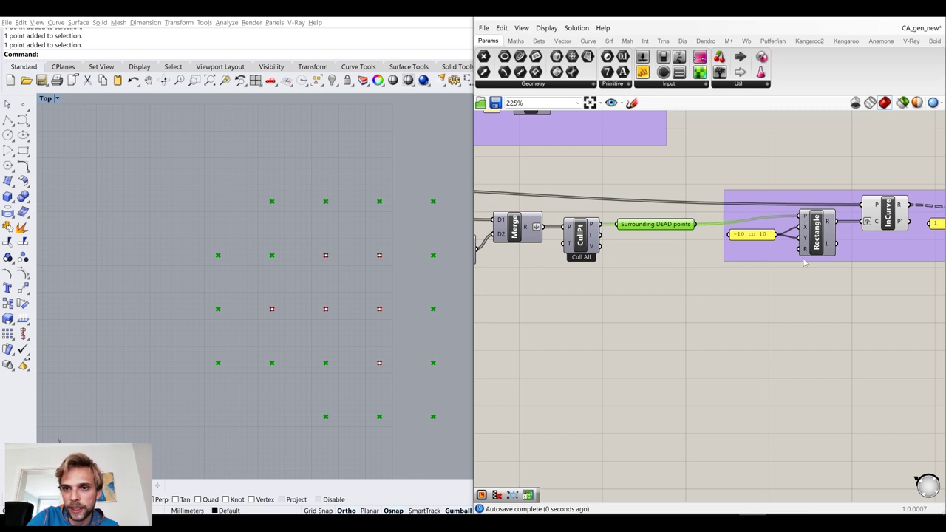
scroll(804, 299, "down", 2)
right_click_drag(853, 289, 692, 296)
scroll(715, 252, "up", 3)
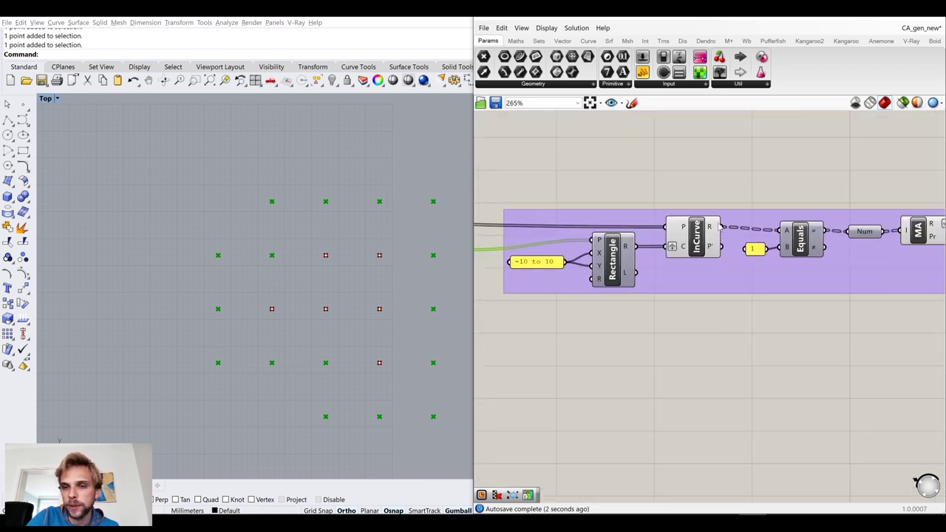
Move the copied Number parameter beside its Mass Addition component and rename it "How many neighbours each DEAD point has"
scroll(728, 231, "down", 2)
right_click_drag(899, 249, 775, 249)
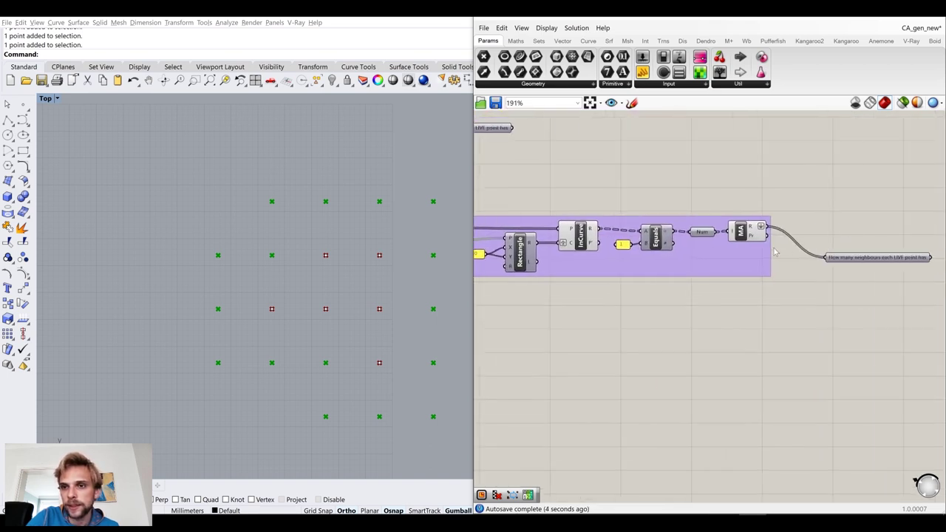
scroll(844, 257, "up", 1)
left_click_drag(879, 259, 828, 222)
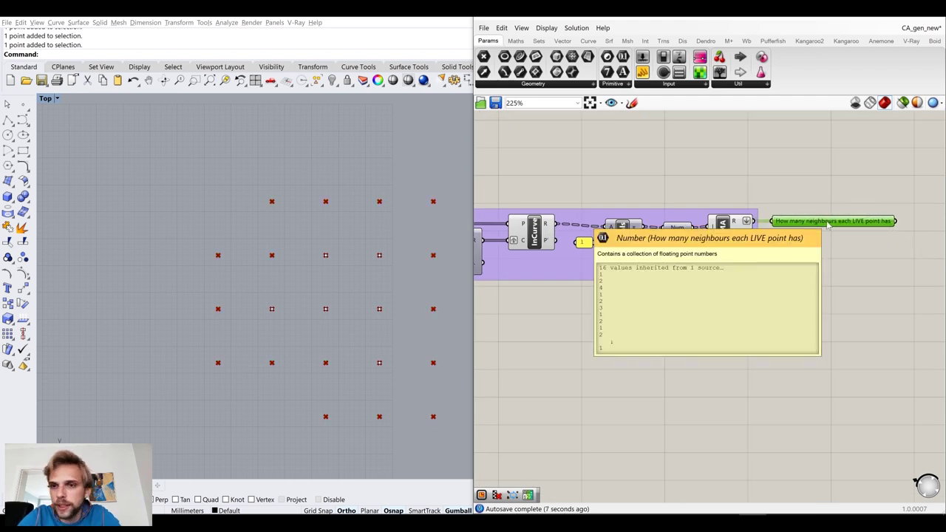
scroll(828, 225, "up", 2)
right_click(827, 226)
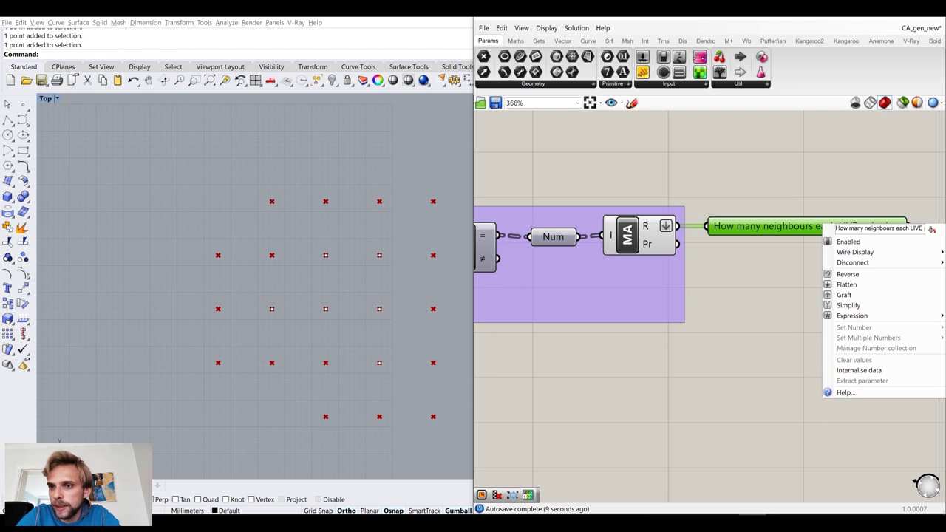
double_click(917, 229)
type("DEAD point ha")
key("Return")
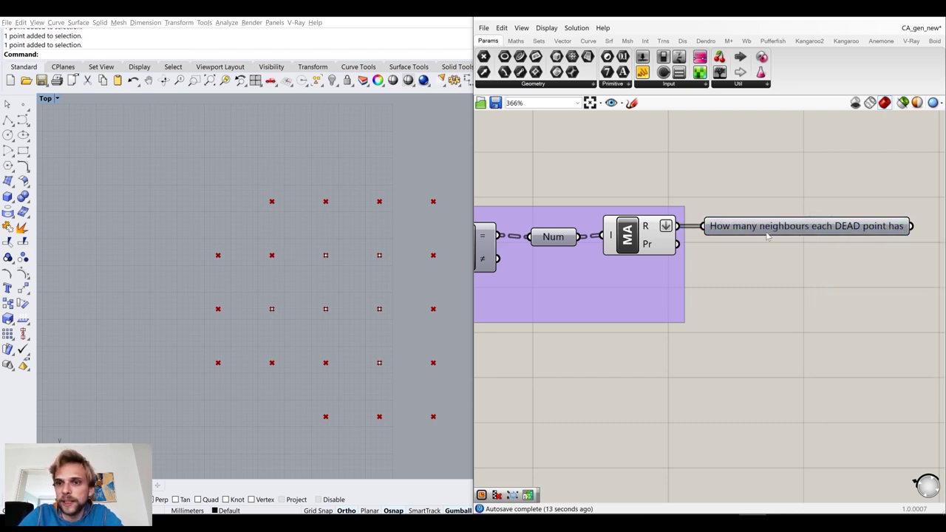
Turn off the preview of the copied counting components and check the values in the DEAD point neighbours parameter
scroll(806, 251, "down", 4)
scroll(806, 255, "down", 2)
left_click_drag(853, 279, 623, 211)
middle_click(635, 214)
left_click(664, 186)
left_click(750, 198)
scroll(873, 217, "up", 3)
mouse_move(884, 241)
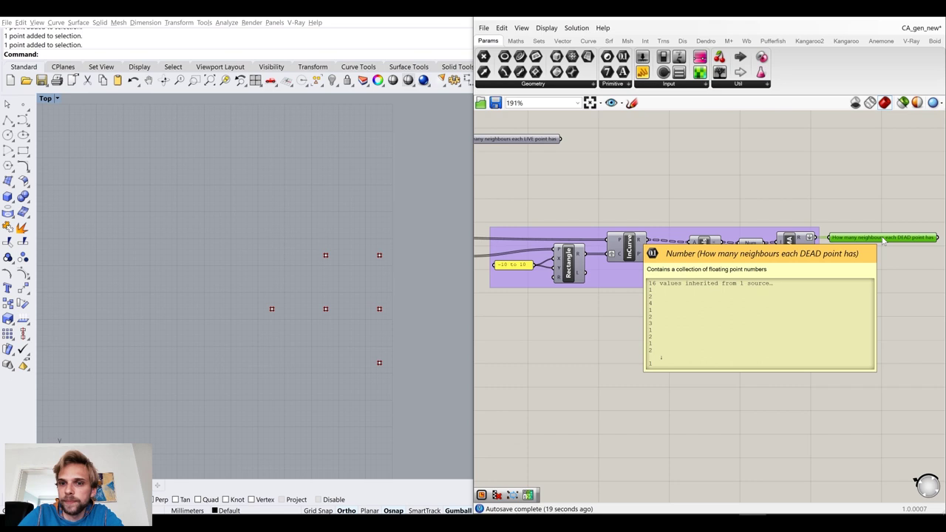
Turn the preview of the "Surrounding DEAD points" parameter back on
scroll(884, 238, "down", 3)
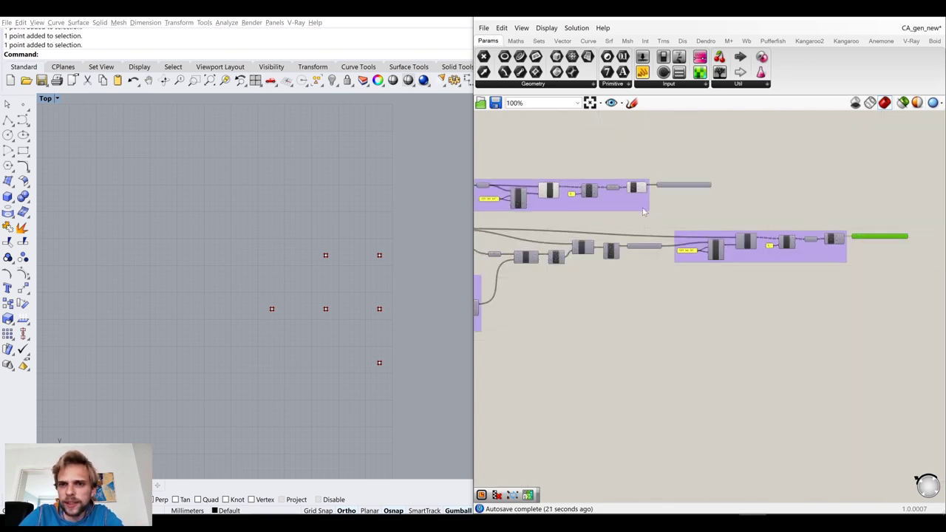
scroll(640, 210, "up", 2)
left_click(648, 259)
middle_click(649, 258)
left_click(677, 238)
left_click(761, 207)
Move the LIVE point counting group so it lines up above the DEAD point counting group
right_click_drag(748, 246, 741, 282)
scroll(740, 225, "down", 3)
left_click(522, 220)
left_click_drag(537, 241, 706, 249)
left_click(610, 177)
Group the components from the Point parameter through Move, dupPt, Merge and CullPt to "Surrounding DEAD points"
right_click_drag(642, 263, 727, 240)
scroll(728, 239, "up", 5)
right_click_drag(768, 311, 857, 287)
left_click_drag(893, 301, 566, 214)
middle_click(566, 214)
left_click(567, 187)
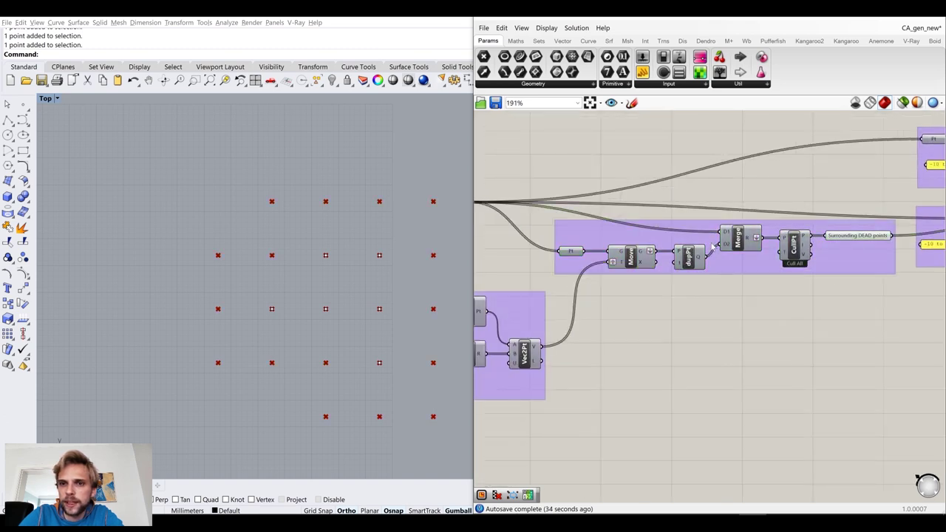
scroll(838, 274, "down", 2)
right_click_drag(838, 274, 742, 256)
left_click_drag(751, 255, 753, 257)
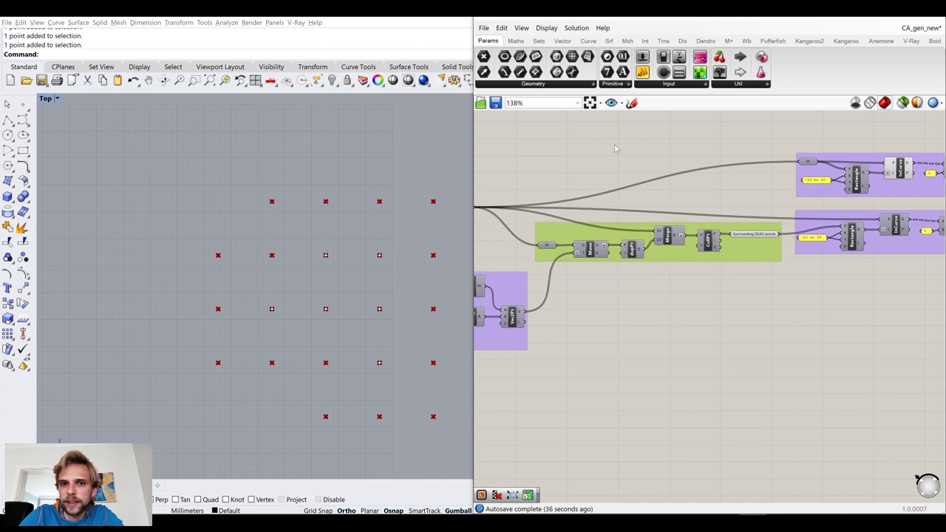
left_click(615, 148)
Reposition the alive points parameter and shift the whole neighbour-counting definition inside the frame
right_click_drag(528, 197, 642, 188)
left_click_drag(579, 201, 590, 179)
left_click(567, 144)
scroll(567, 145, "down", 3)
right_click_drag(660, 216, 638, 254)
scroll(637, 254, "down", 4)
left_click_drag(874, 338, 506, 207)
left_click_drag(590, 259, 650, 259)
left_click(778, 336)
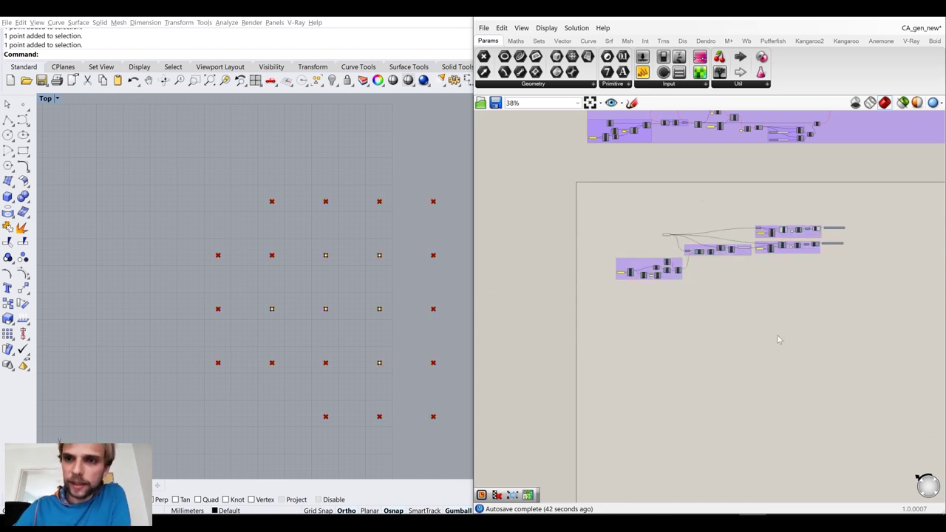
Turn off the preview of the LIVE point counting components
scroll(808, 236, "up", 2)
scroll(807, 237, "up", 5)
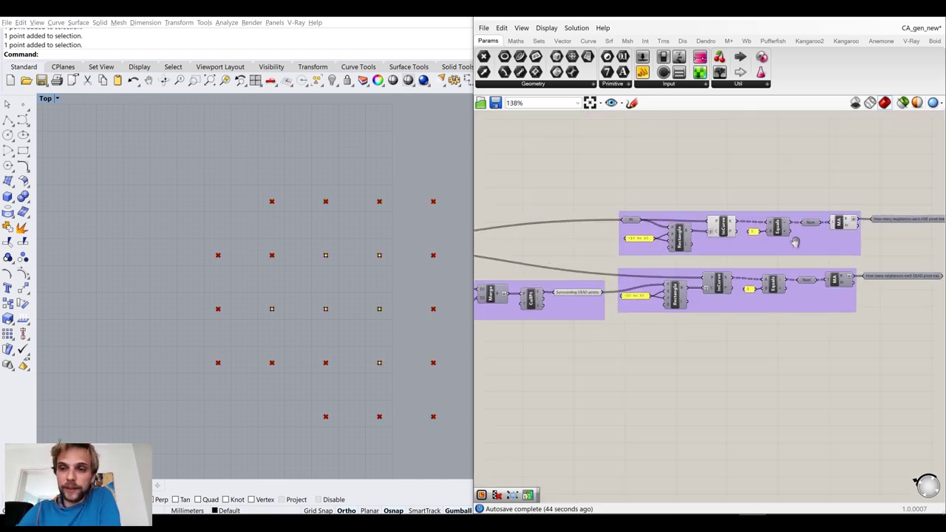
left_click_drag(635, 171, 906, 284)
middle_click(905, 280)
left_click(939, 247)
right_click_drag(740, 197, 584, 182)
left_click(654, 185)
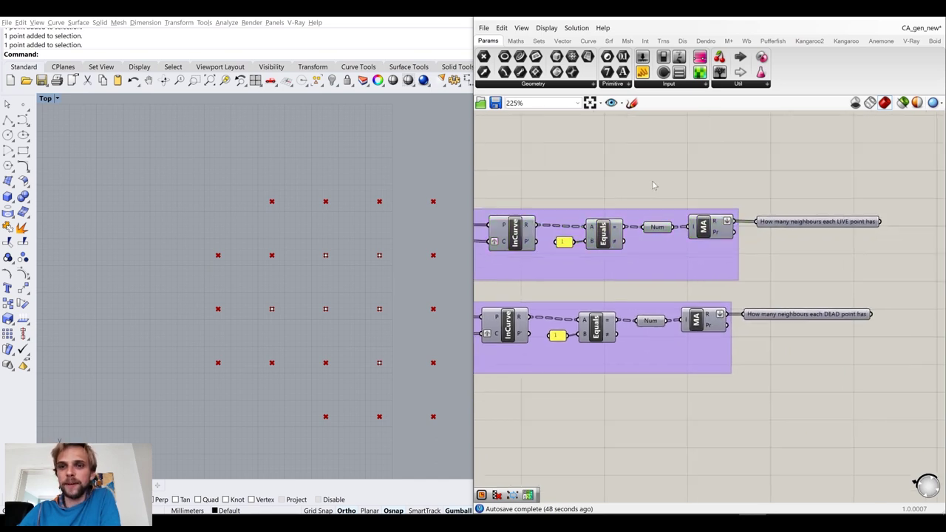
Add a Text Tag 3D component above the counting groups
right_click_drag(653, 185, 668, 249)
double_click(696, 213)
type("text")
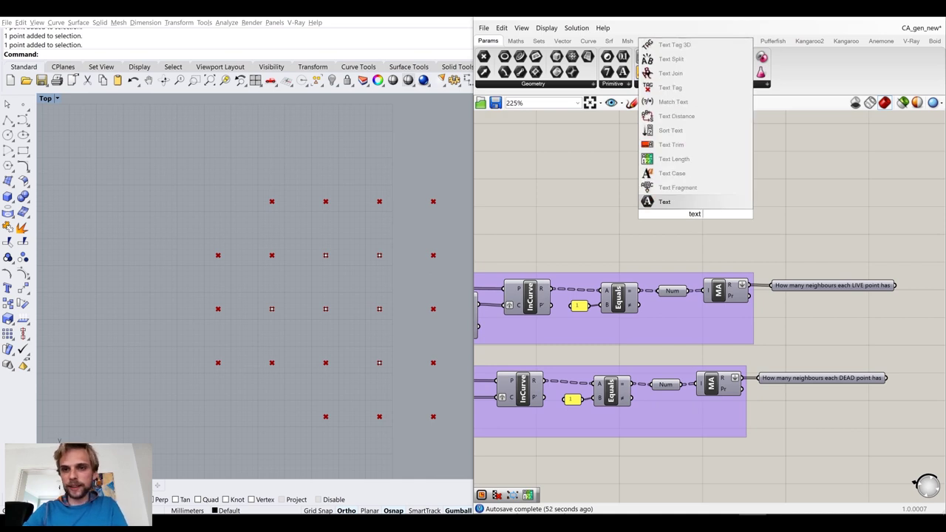
type(" tag")
key("Return")
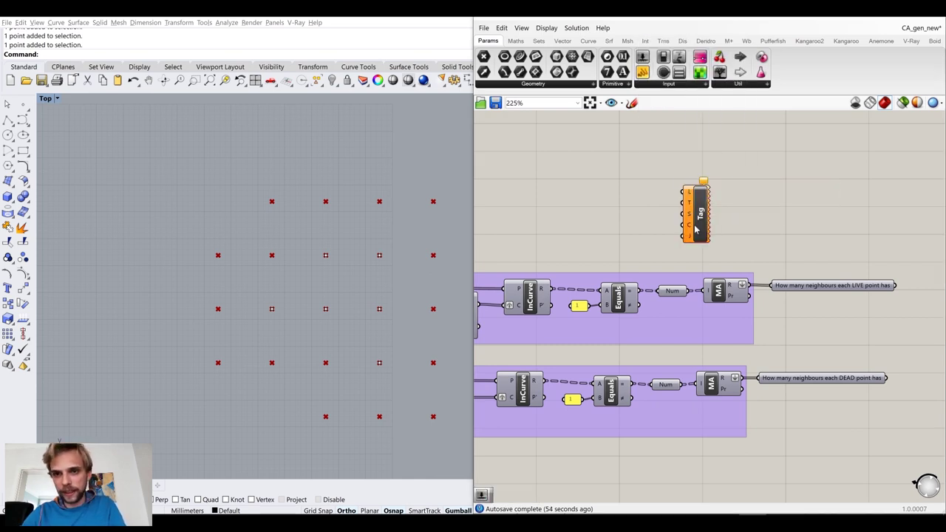
Connect the alive points to the tag's location and "How many neighbours each LIVE point has" to its text
scroll(695, 231, "down", 2)
left_click_drag(570, 256, 778, 185)
right_click_drag(791, 205, 687, 193)
left_click_drag(687, 194, 777, 191)
left_click_drag(831, 241, 896, 185)
left_click(806, 207)
scroll(813, 205, "up", 3)
right_click_drag(819, 204, 704, 236)
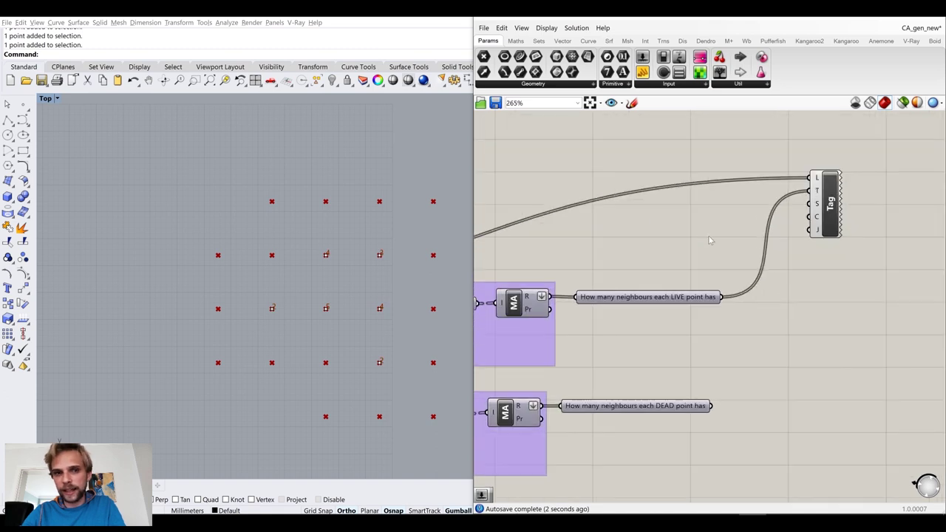
Add a number slider with the value 3 for the tag's Size input and place it beside the tag
double_click(709, 237)
type("5")
key("Return")
left_click_drag(763, 236, 811, 204)
left_click_drag(727, 238, 760, 211)
Add a white Colour Swatch, connect it to the tag's colour input and place it below the Size slider
double_click(685, 249)
type("swa")
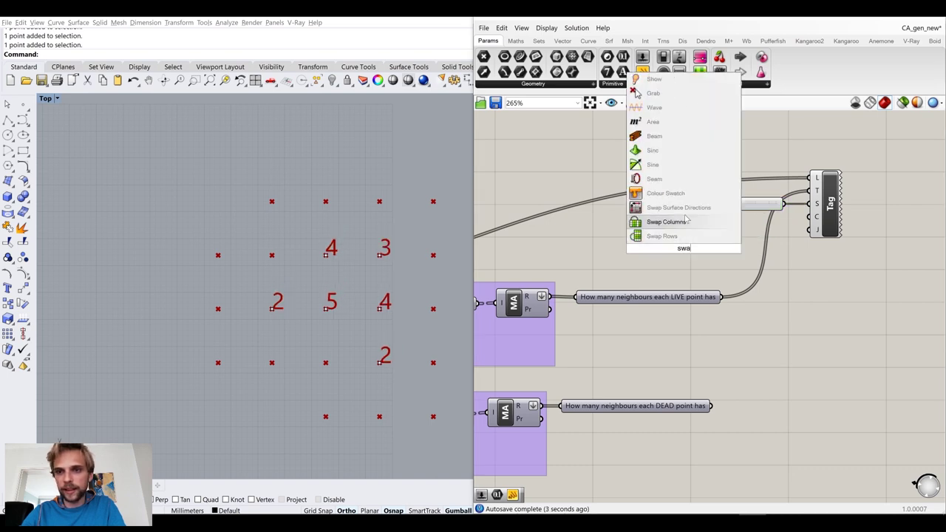
left_click(676, 195)
left_click_drag(717, 249, 813, 217)
left_click_drag(678, 251, 749, 219)
Duplicate the tag with its Size slider and swatch, and connect "How many neighbours each DEAD point has" to the copy's text
left_click_drag(857, 264, 724, 145)
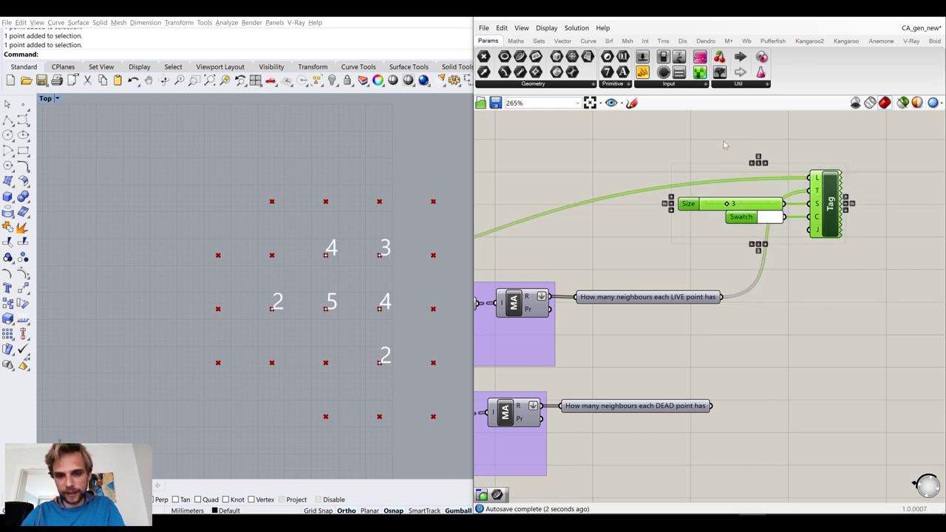
key("ctrl+c")
key("ctrl+v")
left_click_drag(839, 220, 828, 371)
left_click(818, 325)
scroll(665, 387, "up", 3)
left_click_drag(736, 413, 891, 333)
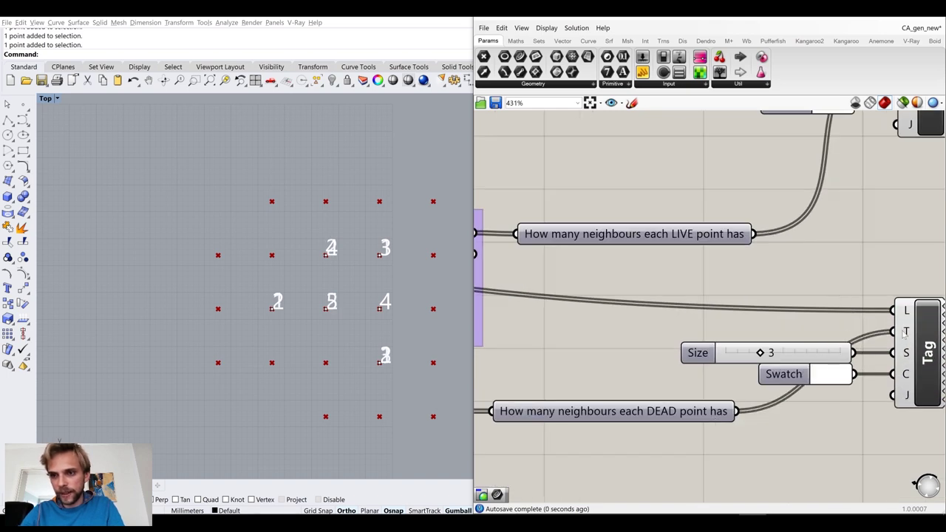
Connect "Surrounding DEAD points" to the location input of the duplicated tag
scroll(891, 333, "down", 3)
right_click_drag(736, 337, 819, 295)
scroll(692, 323, "down", 4)
right_click_drag(657, 300, 746, 275)
scroll(597, 314, "up", 3)
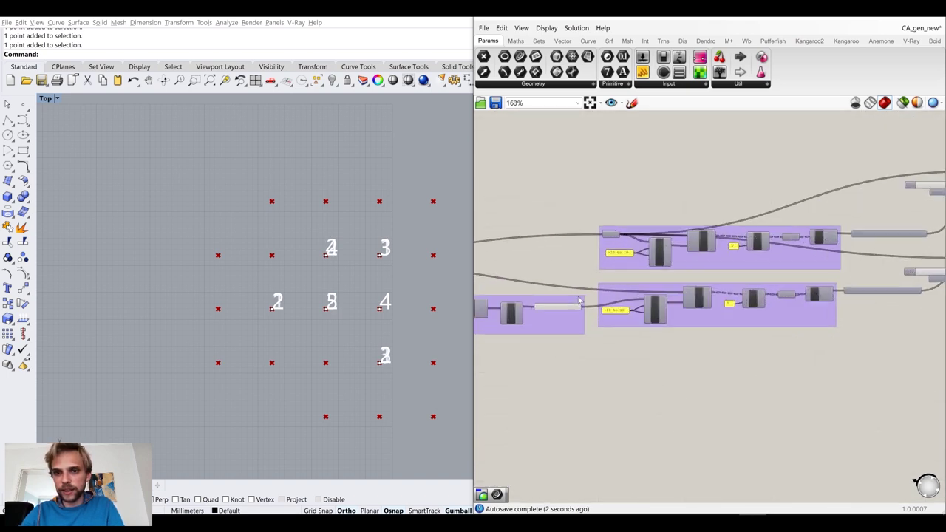
right_click_drag(597, 313, 542, 332)
left_click_drag(509, 329, 929, 272)
scroll(784, 326, "up", 2)
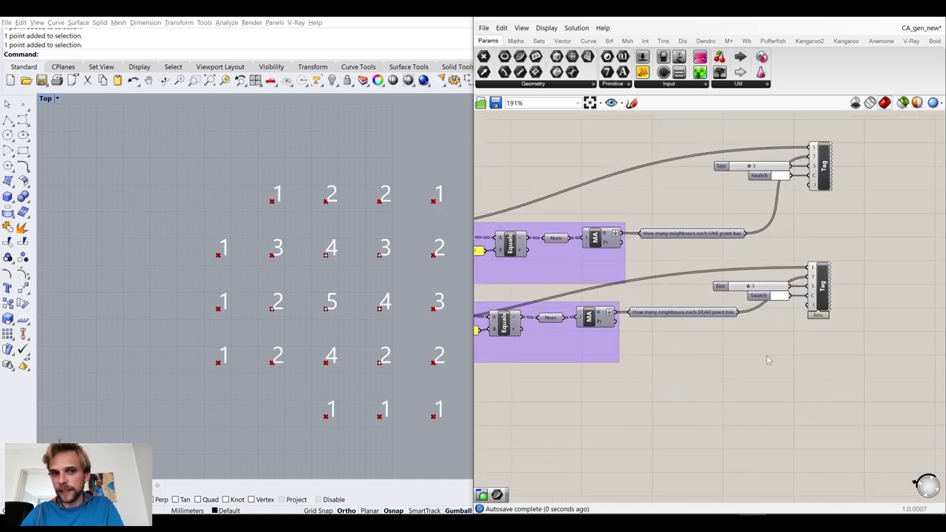
Set the duplicated tag's Colour Swatch to black
scroll(783, 308, "up", 2)
left_click(772, 291)
left_click_drag(849, 347, 854, 398)
left_click(905, 322)
scroll(772, 310, "down", 1)
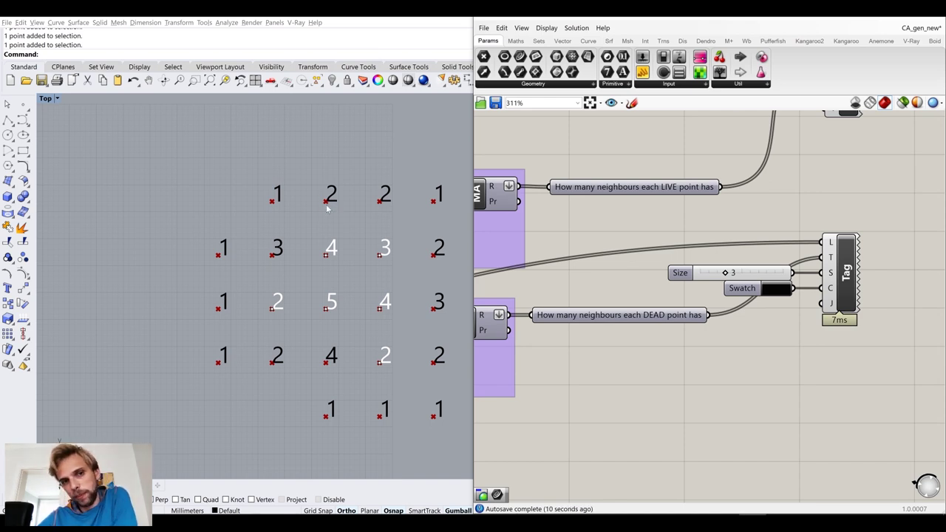
Examine the tagged neighbour counts at the alive and dead points in the Top viewport
left_click(380, 256)
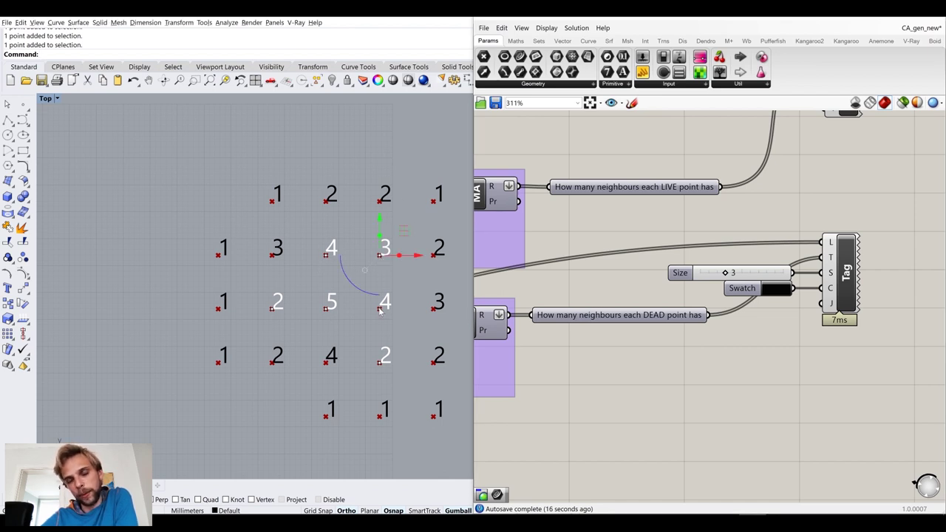
left_click(427, 301)
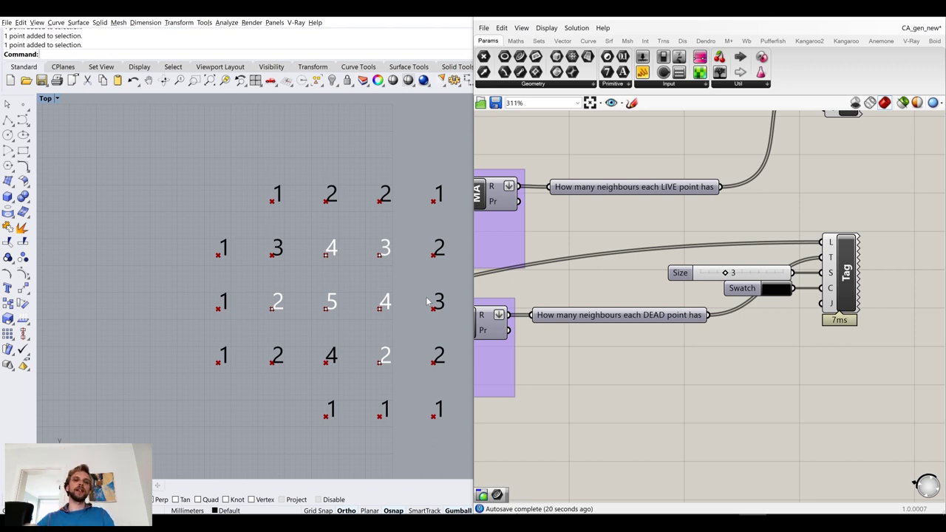
scroll(392, 315, "down", 10)
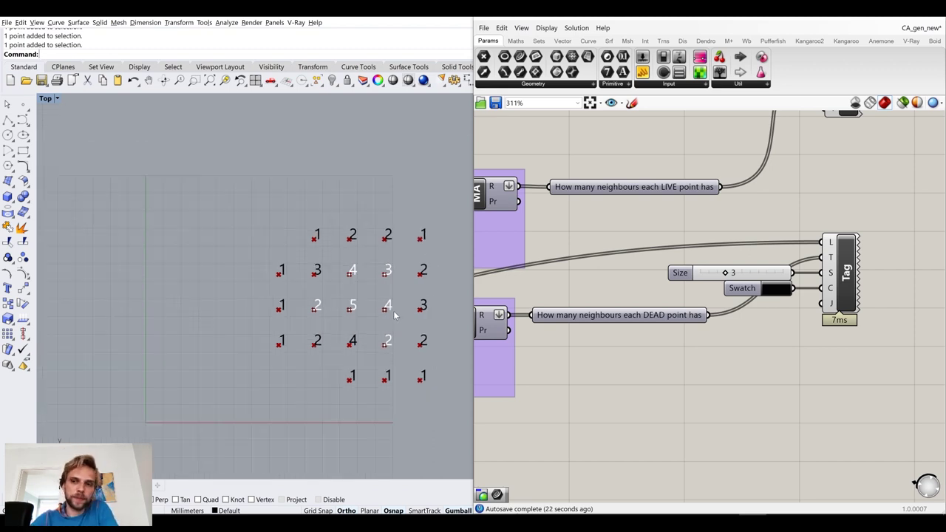
Switch to the Wikipedia article on Conway's Game of Life and examine the first transition rule about underpopulated live cells
scroll(380, 299, "up", 8)
right_click_drag(589, 272, 674, 367)
scroll(674, 366, "down", 2)
scroll(674, 362, "down", 2)
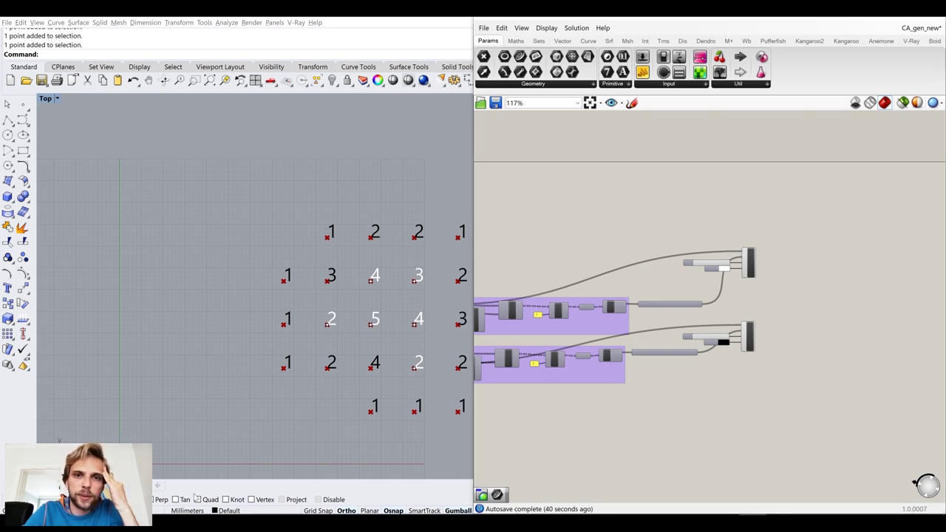
left_click(189, 522)
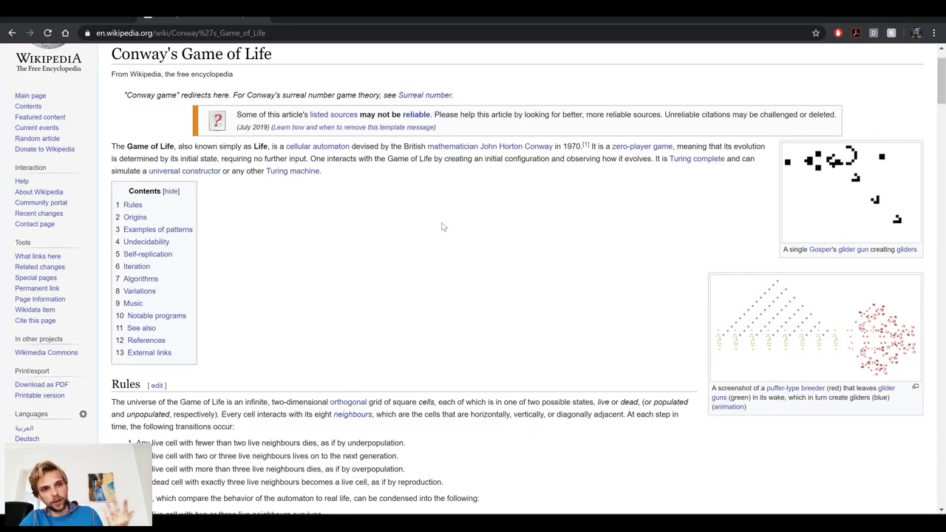
scroll(112, 345, "down", 3)
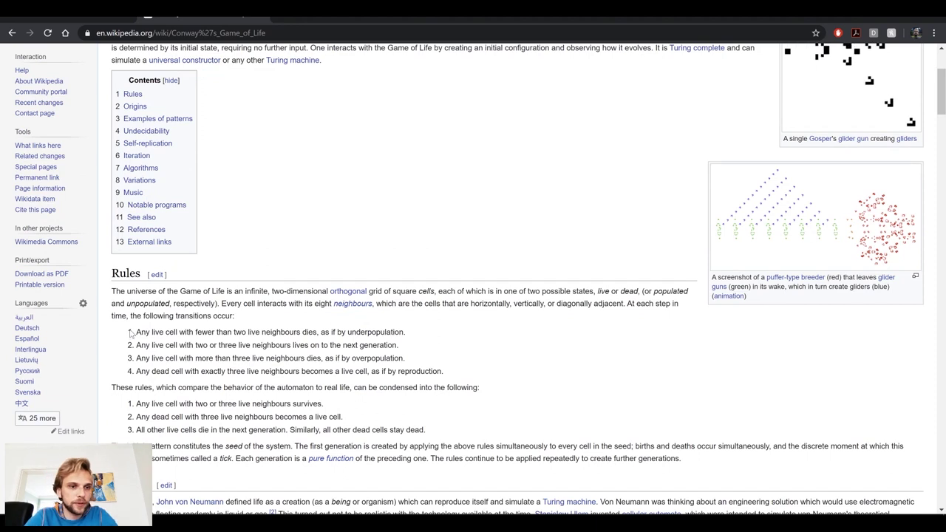
left_click_drag(136, 332, 431, 338)
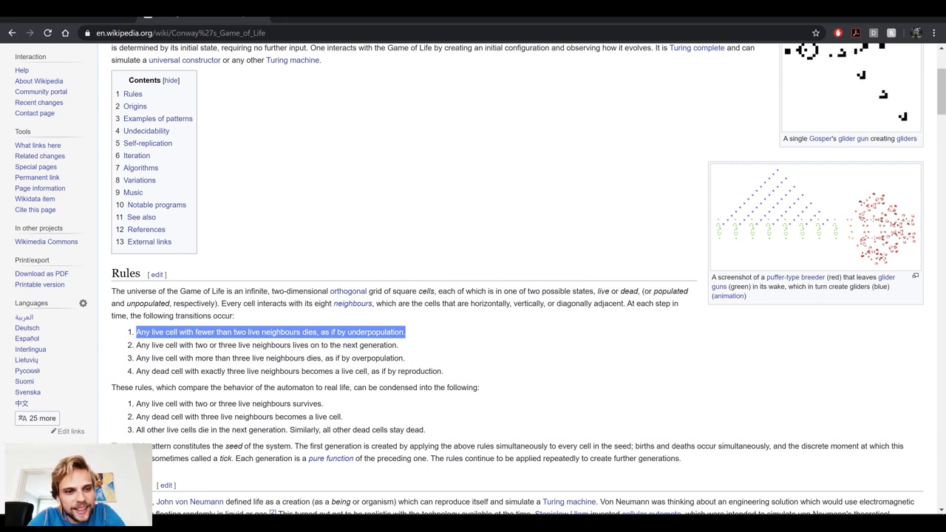
double_click(158, 332)
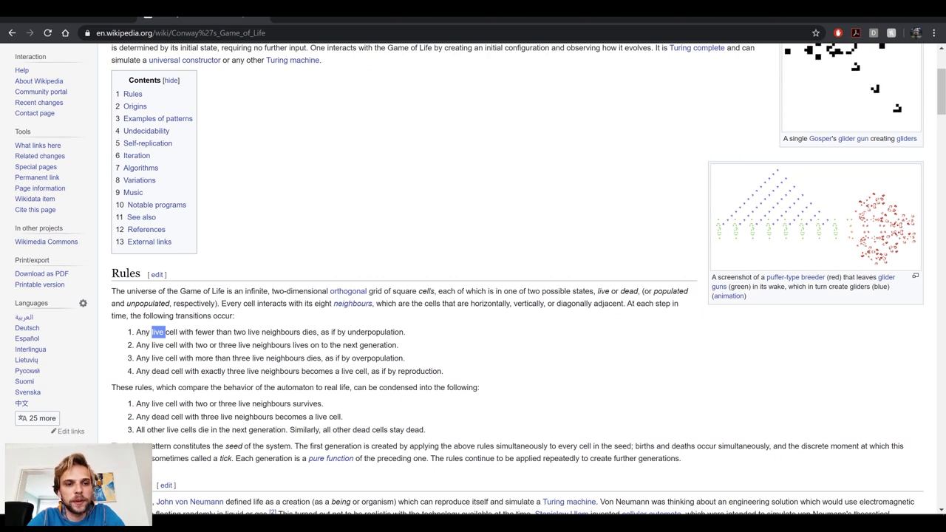
left_click(250, 332)
left_click_drag(250, 332, 326, 333)
left_click(191, 342)
left_click_drag(202, 333, 248, 332)
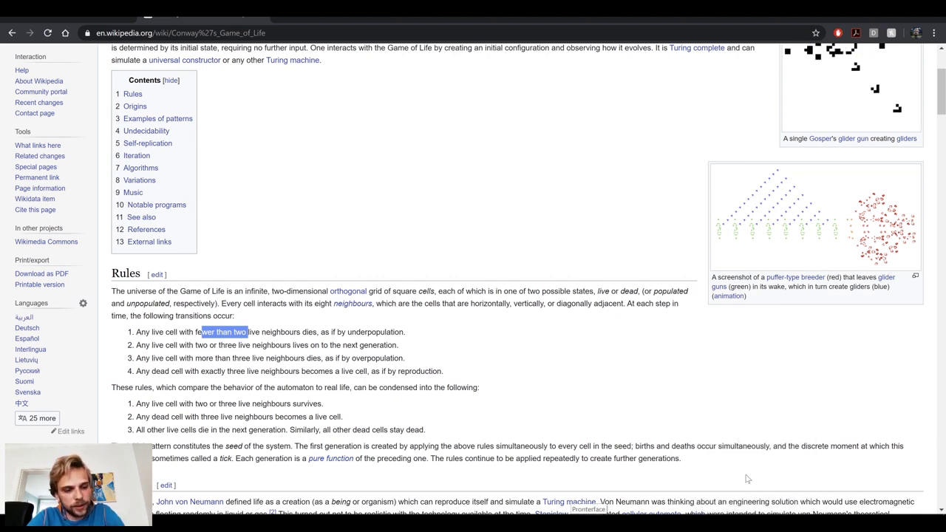
Switch back to Grasshopper and delete the text tag for the LIVE point counts together with its Size slider and swatch
key("alt+Tab")
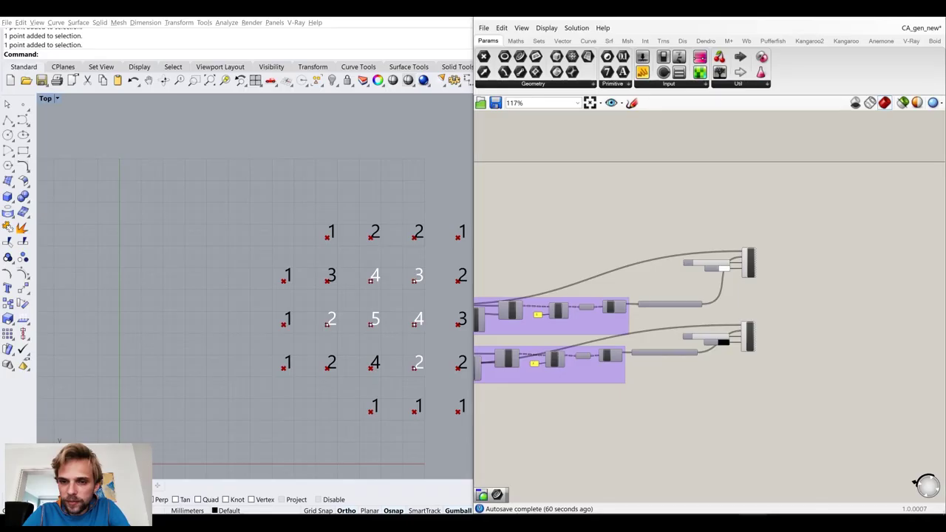
scroll(627, 335, "up", 5)
left_click(634, 285)
left_click_drag(633, 285, 630, 280)
left_click_drag(865, 264, 677, 140)
key("Delete")
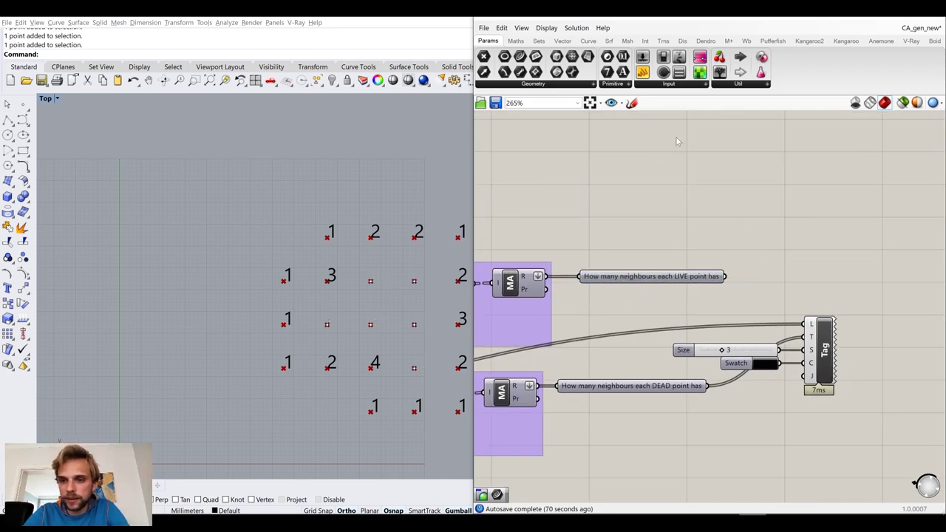
Rename the live neighbour count parameter as "How many neighbours each LIVE cell has"
right_click(681, 277)
left_click_drag(777, 280, 797, 280)
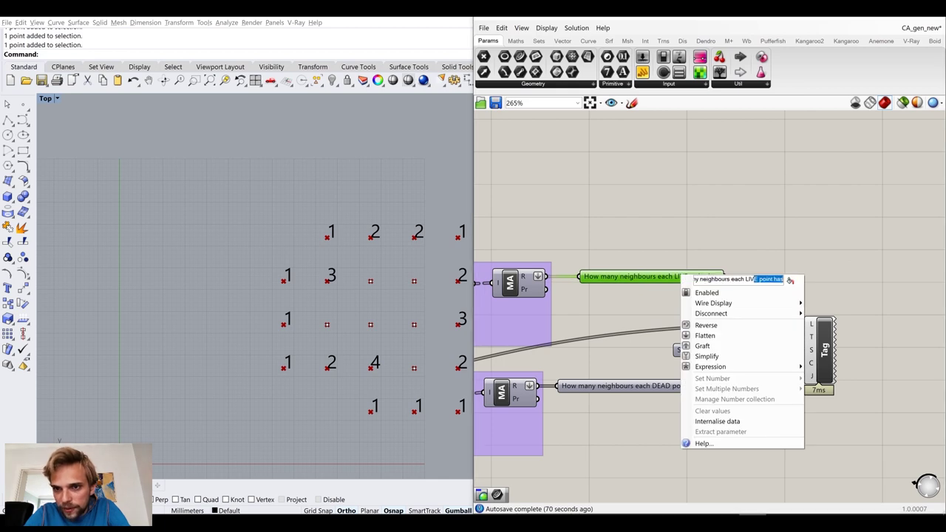
type("E cell has")
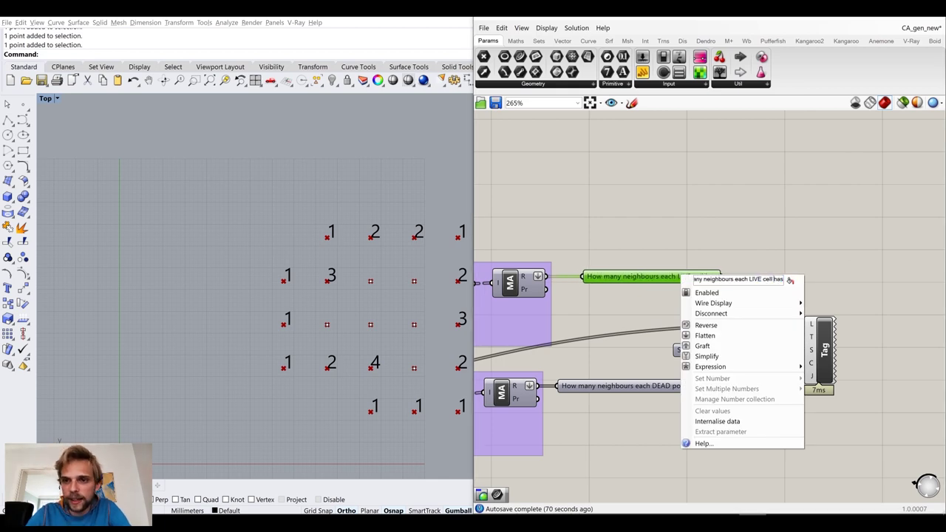
left_click(721, 183)
Delete the text tag for the DEAD point counts together with its Size slider and black swatch
left_click_drag(853, 416, 746, 285)
key("Delete")
left_click(669, 275)
left_click(645, 300)
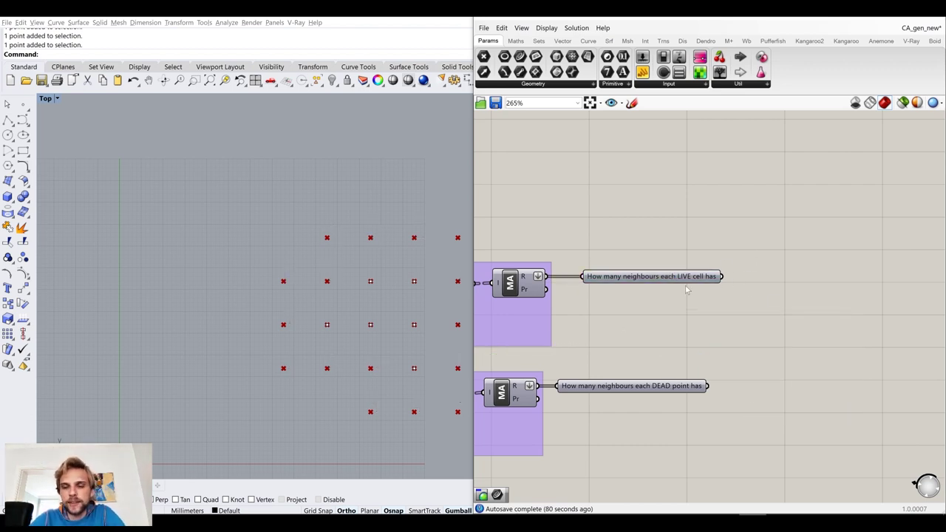
Add a Smaller Than component and connect "How many neighbours each LIVE cell has" to its A input
double_click(768, 310)
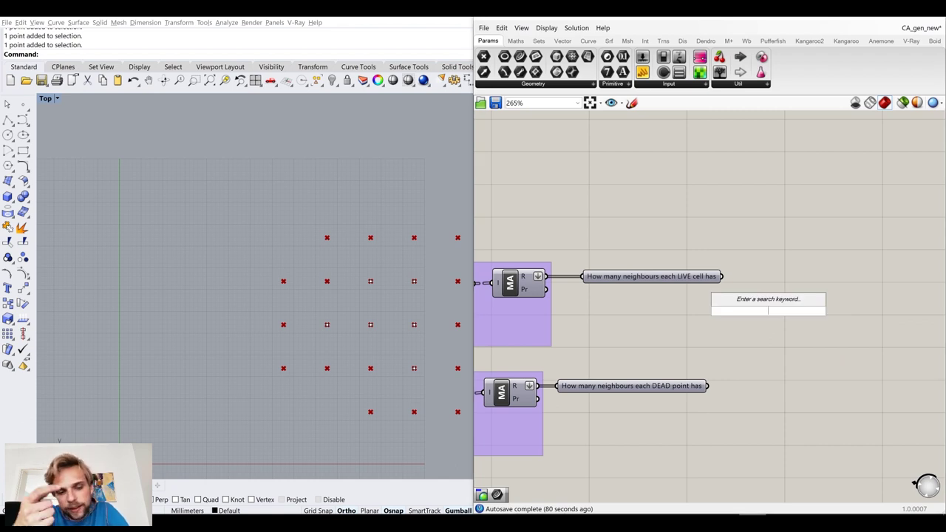
type("smaller")
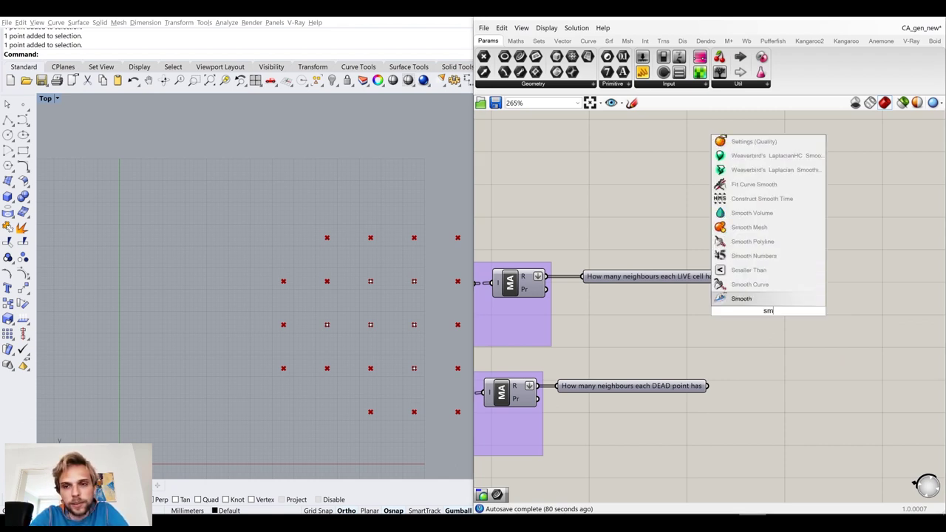
left_click(749, 299)
left_click_drag(765, 304, 792, 284)
left_click_drag(721, 277, 807, 284)
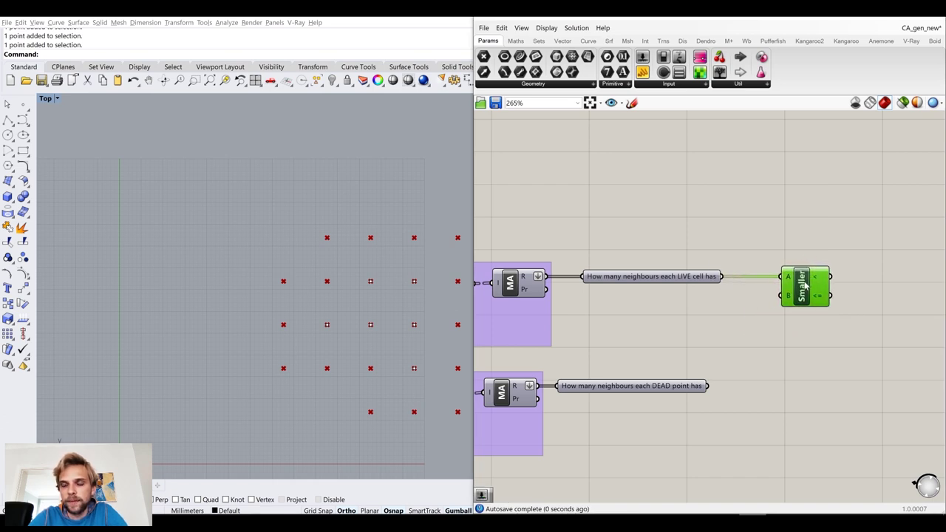
double_click(714, 307)
type("//2")
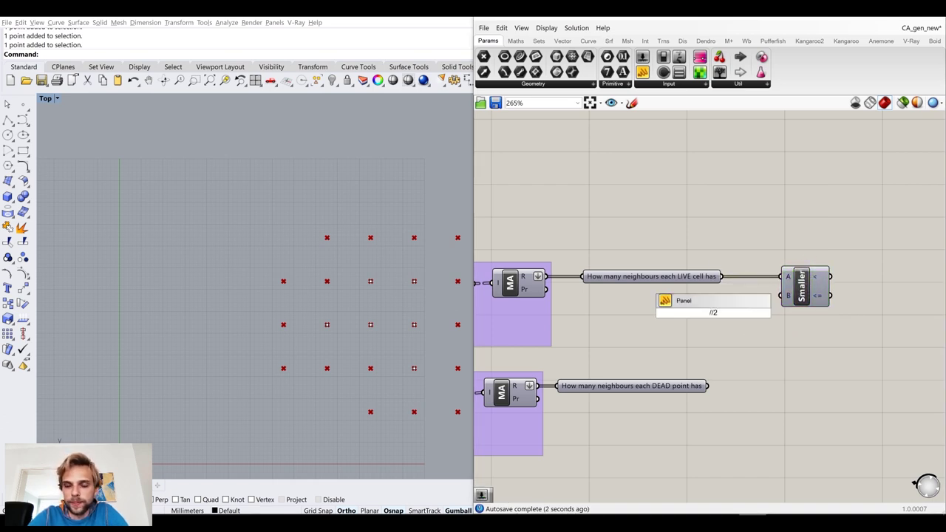
key("Return")
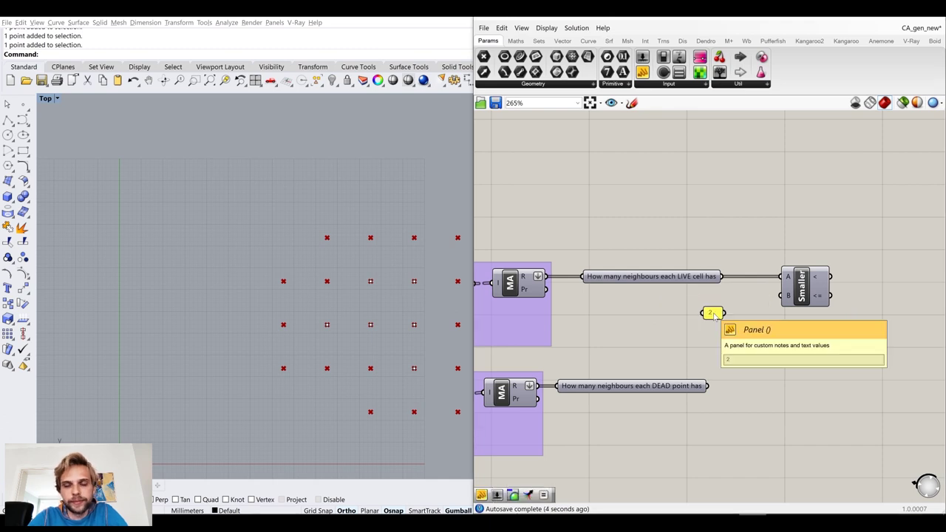
left_click(714, 315)
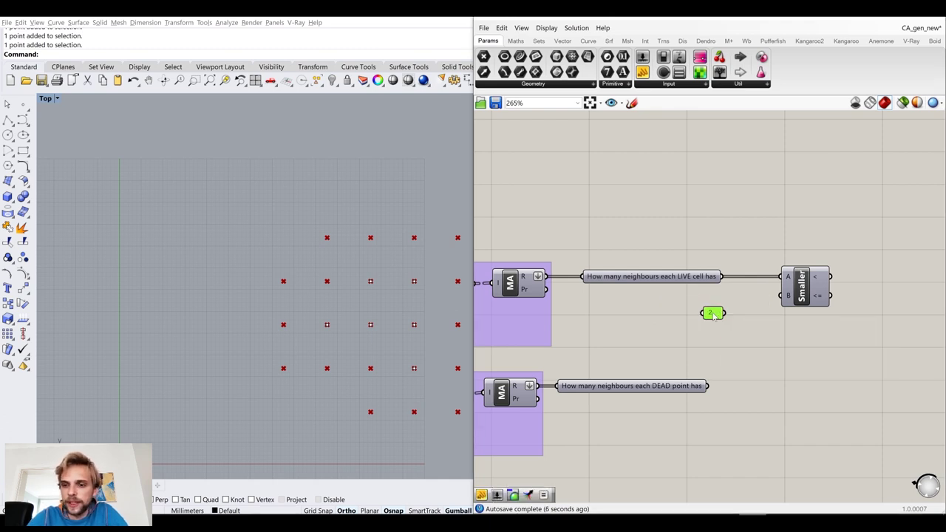
Add a number slider set to 2 and connect it to the B input of the Smaller Than component
double_click(713, 316)
type("0")
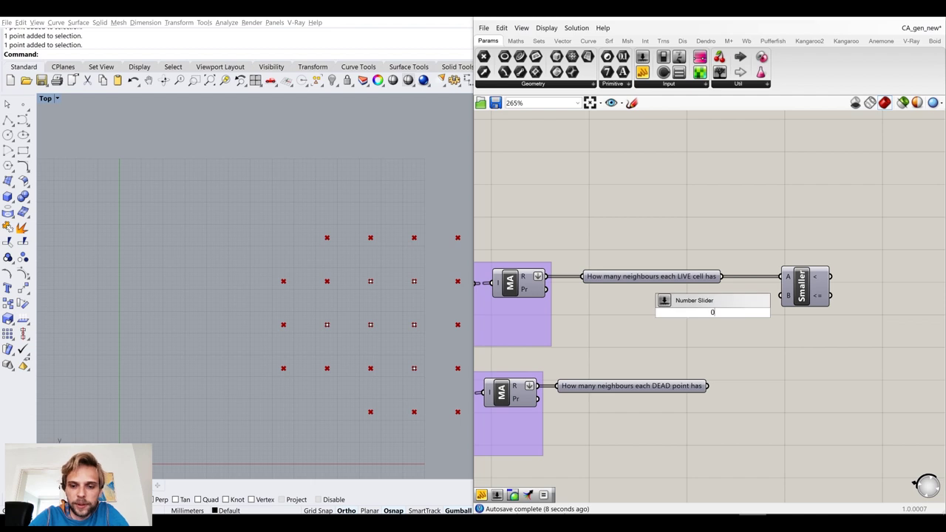
key("Return")
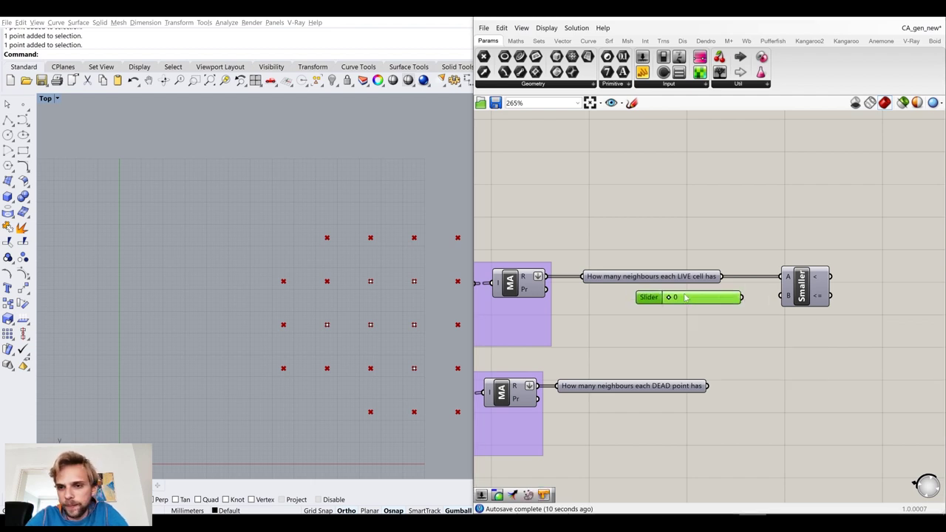
left_click_drag(756, 300, 733, 295)
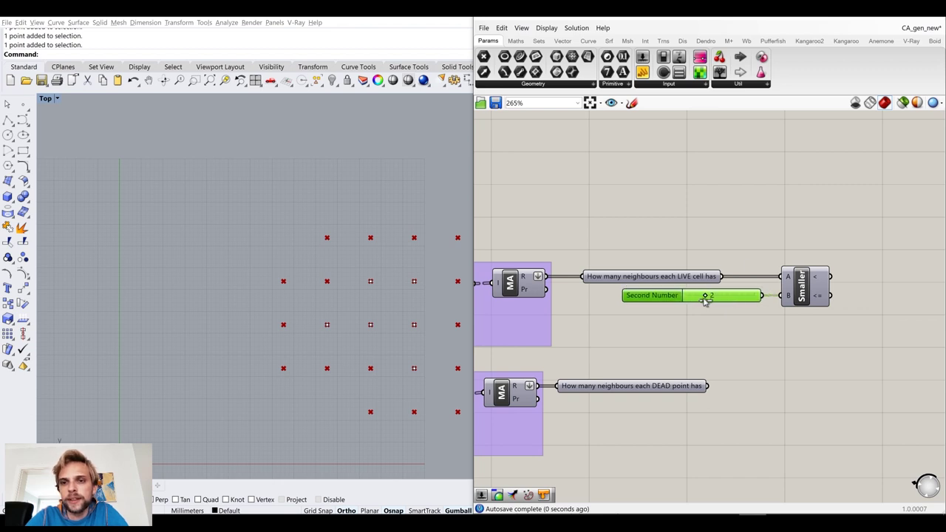
left_click(715, 215)
Examine how the "Die" group in the existing definition above combines its Smaller and Larger comparisons
scroll(716, 215, "down", 8)
right_click_drag(687, 224, 684, 294)
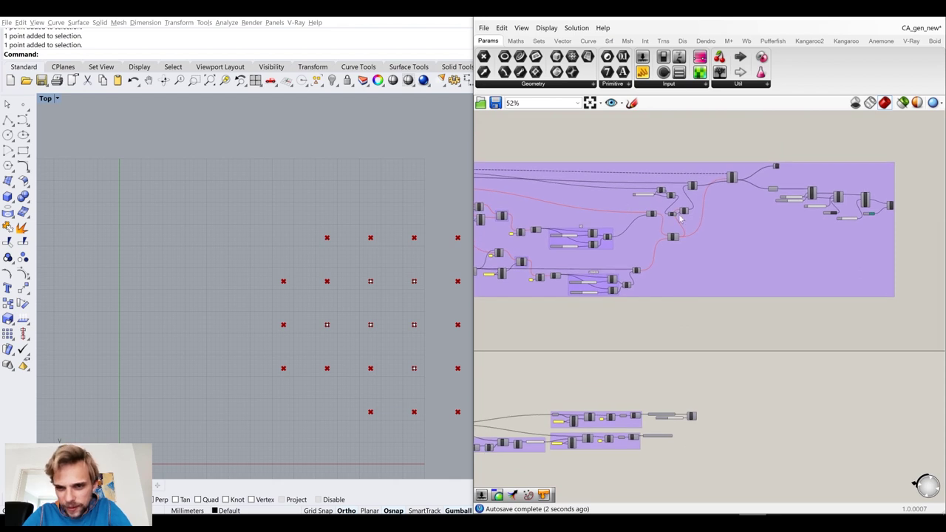
scroll(679, 216, "up", 4)
scroll(640, 196, "up", 3)
scroll(766, 284, "down", 3)
right_click_drag(765, 284, 751, 288)
scroll(751, 289, "up", 3)
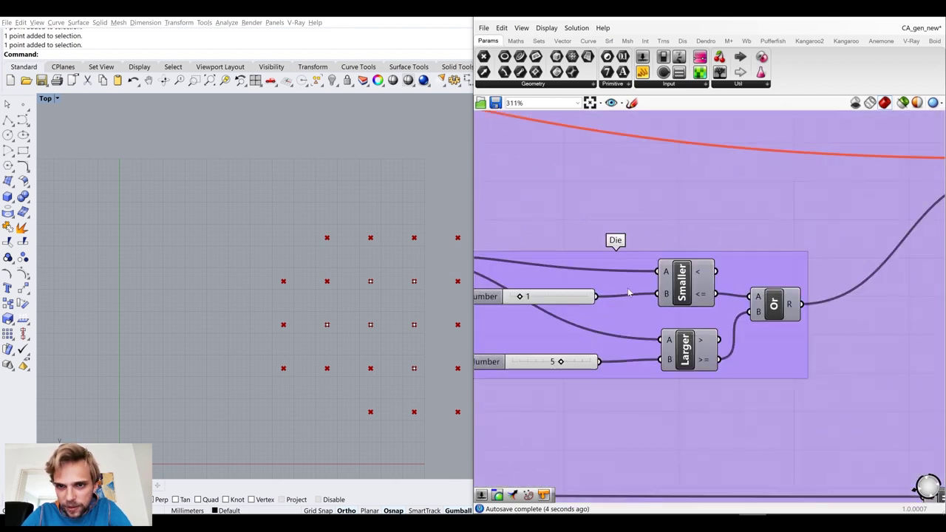
scroll(686, 323, "down", 6)
scroll(687, 325, "up", 6)
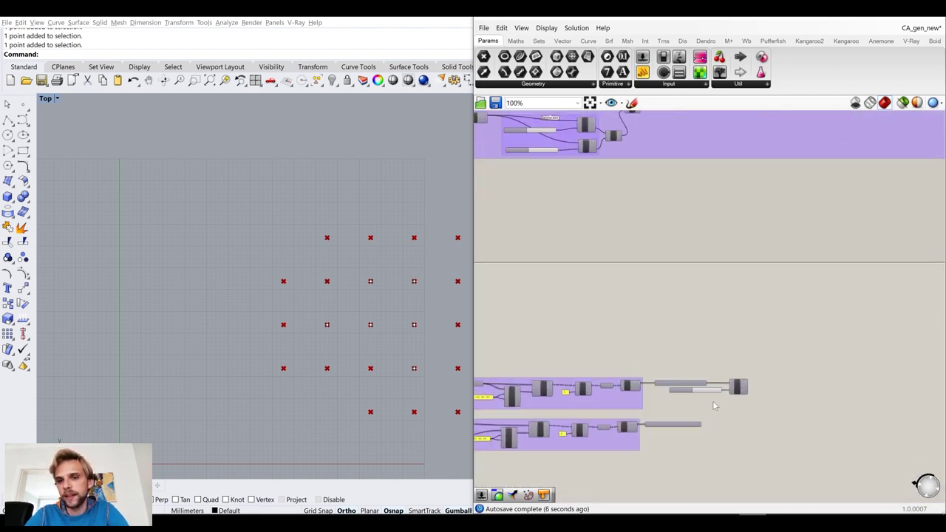
left_click(708, 381)
left_click(766, 303)
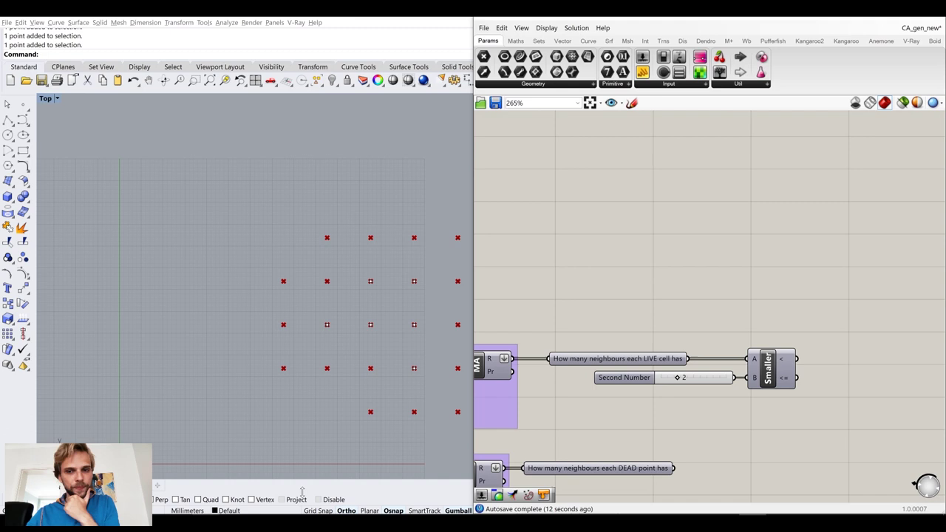
Move the Smaller Than component and its Second Number slider farther away from the live neighbour count parameter
right_click_drag(731, 398, 706, 345)
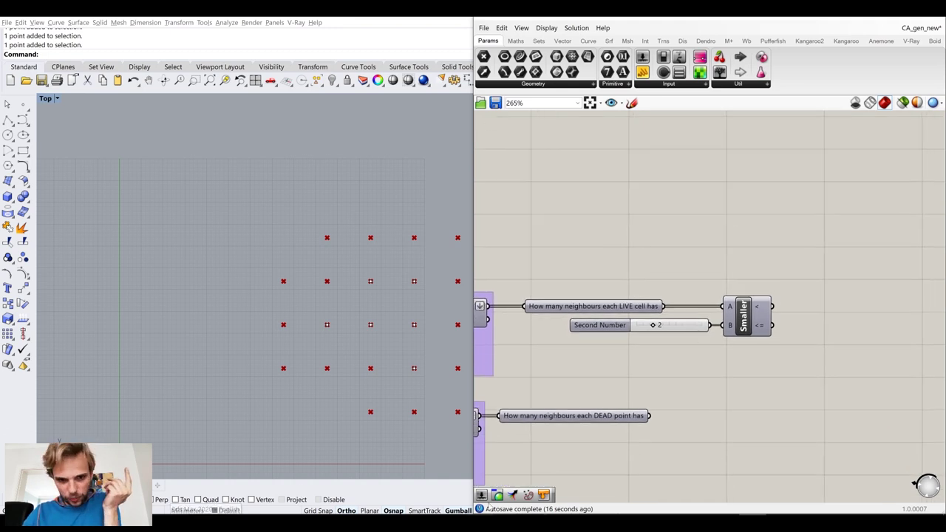
right_click_drag(803, 325, 656, 313)
left_click_drag(677, 377, 553, 287)
left_click_drag(611, 312, 748, 313)
left_click(718, 253)
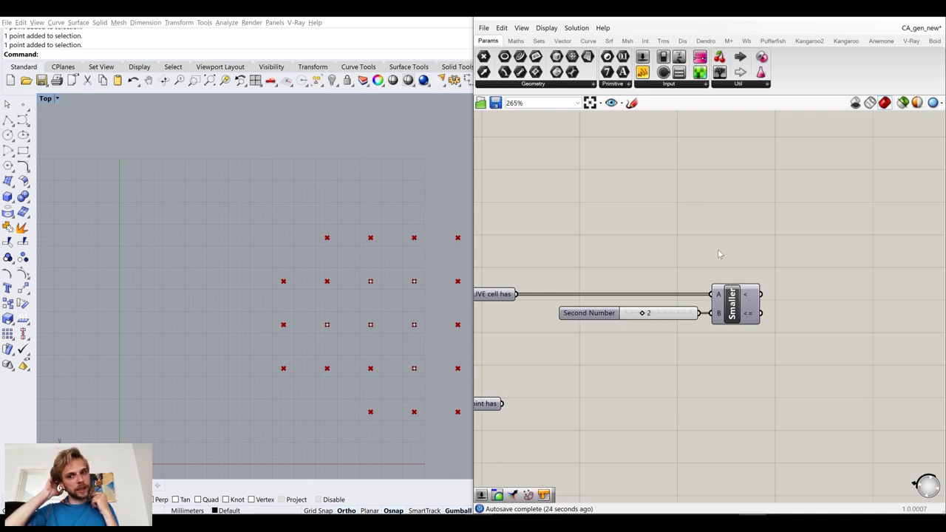
Switch to the Wikipedia article and examine the second and third Game of Life rules for live cells
left_click(177, 522)
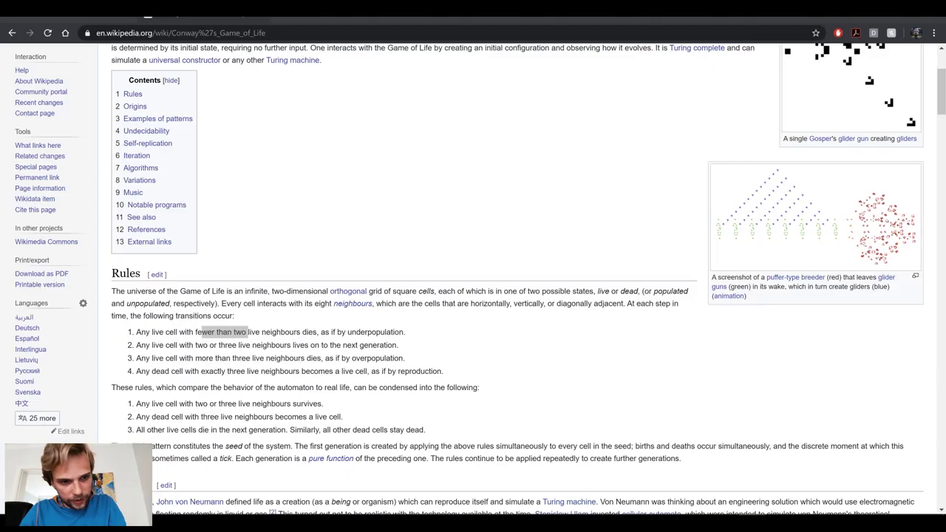
left_click_drag(141, 345, 405, 347)
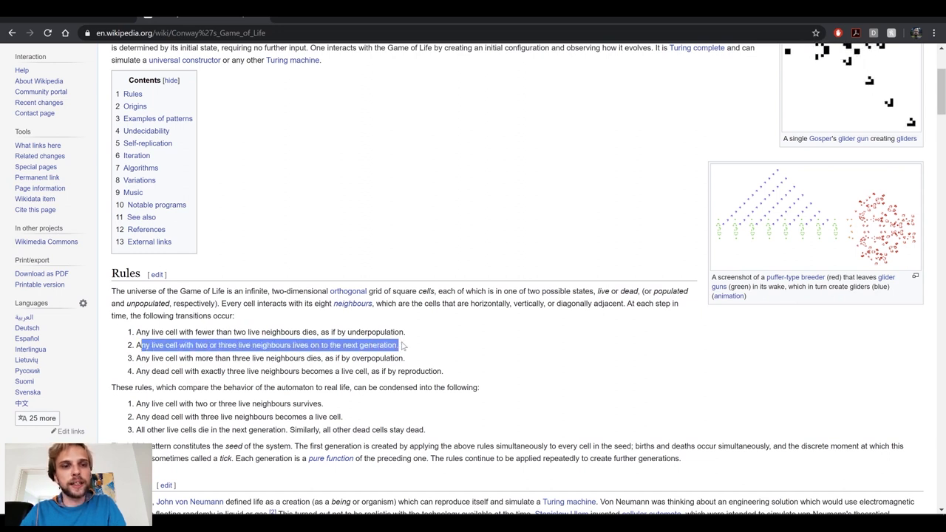
left_click(405, 347)
left_click_drag(193, 345, 217, 346)
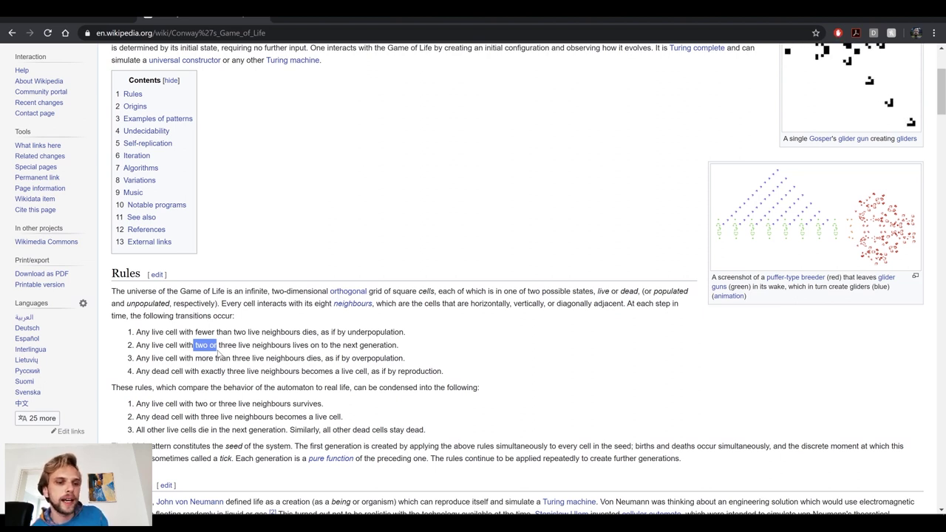
left_click(219, 349)
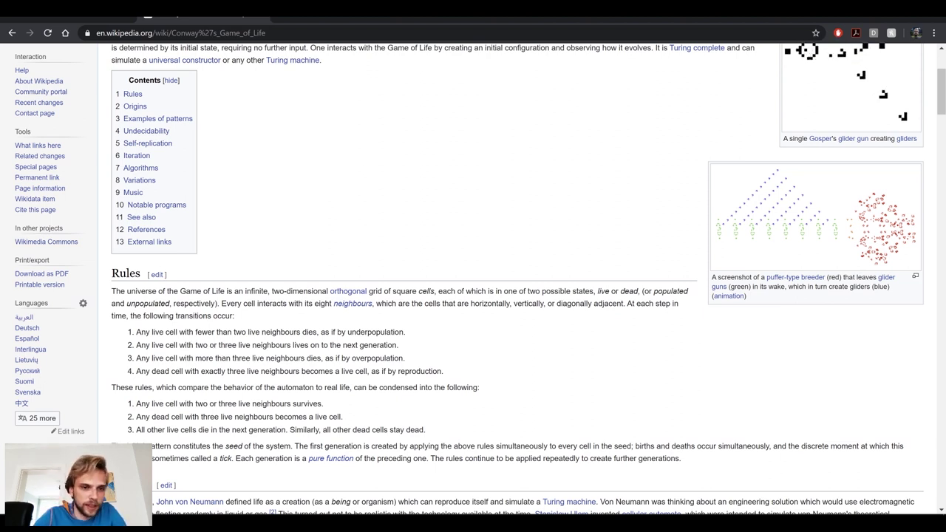
left_click_drag(166, 345, 319, 345)
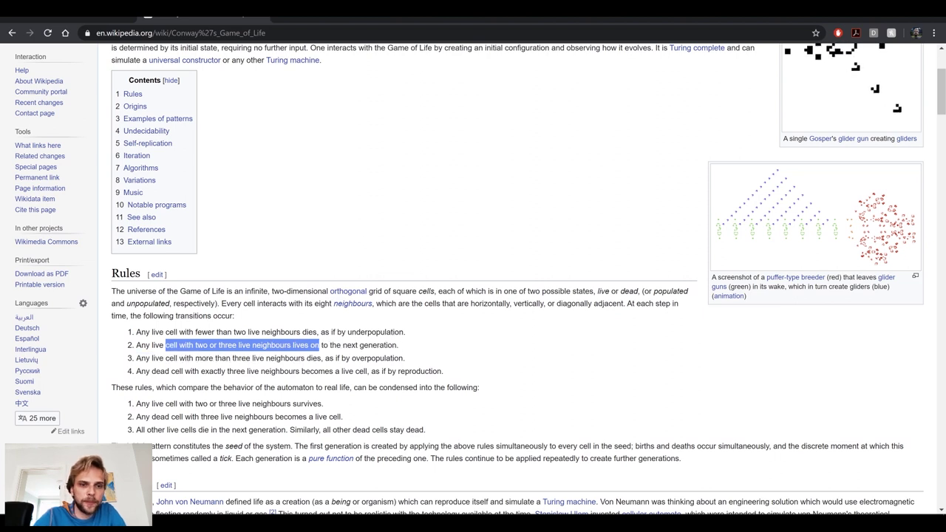
mouse_move(398, 346)
left_mouse_down()
mouse_move(251, 358)
mouse_move(387, 345)
left_mouse_up()
triple_click(399, 357)
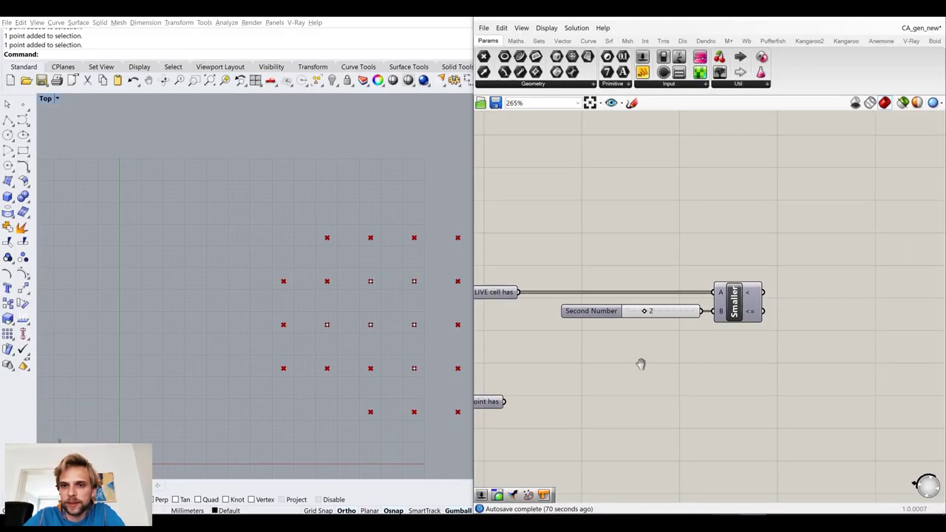
Add a Larger Than component and place it directly below the Smaller Than component
scroll(666, 355, "up", 3)
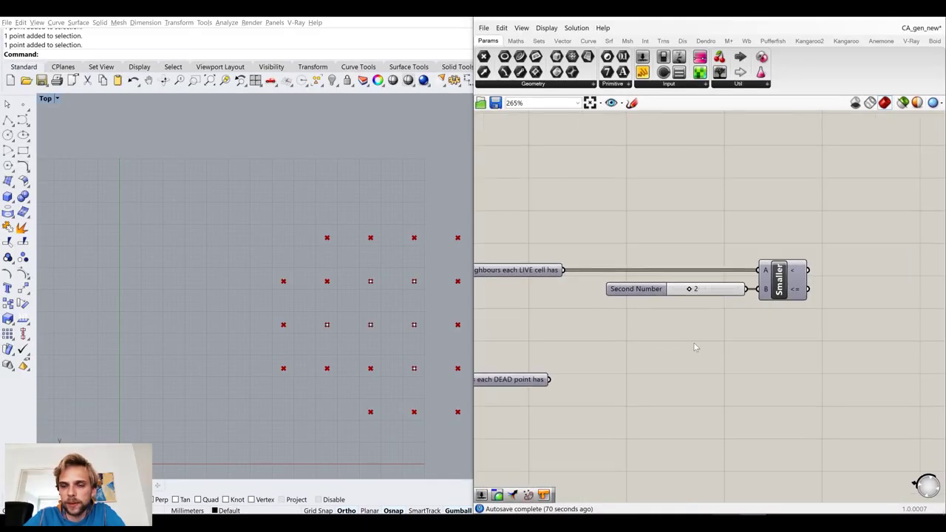
double_click(695, 347)
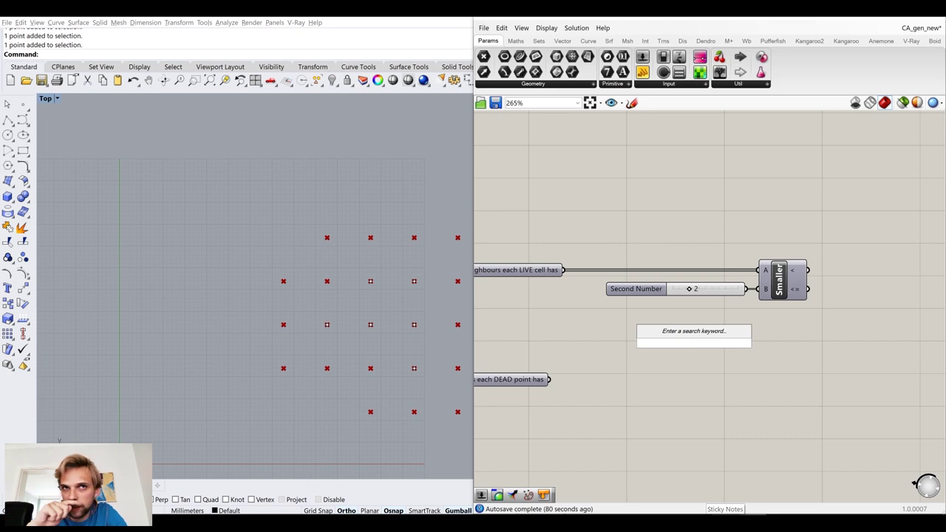
type("larger")
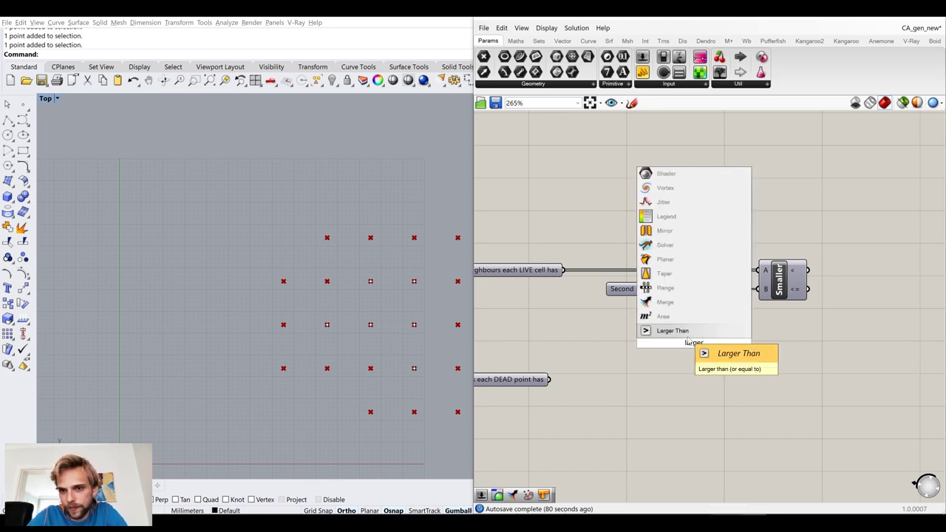
key("Return")
left_click_drag(693, 341, 784, 332)
Add a number slider set to 3 and connect it to the B input of the Larger Than component
double_click(693, 341)
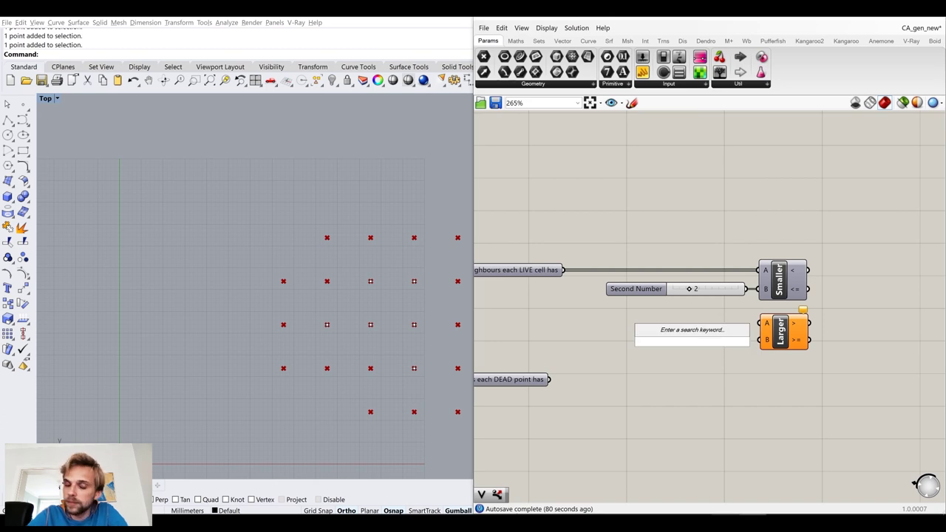
type("3")
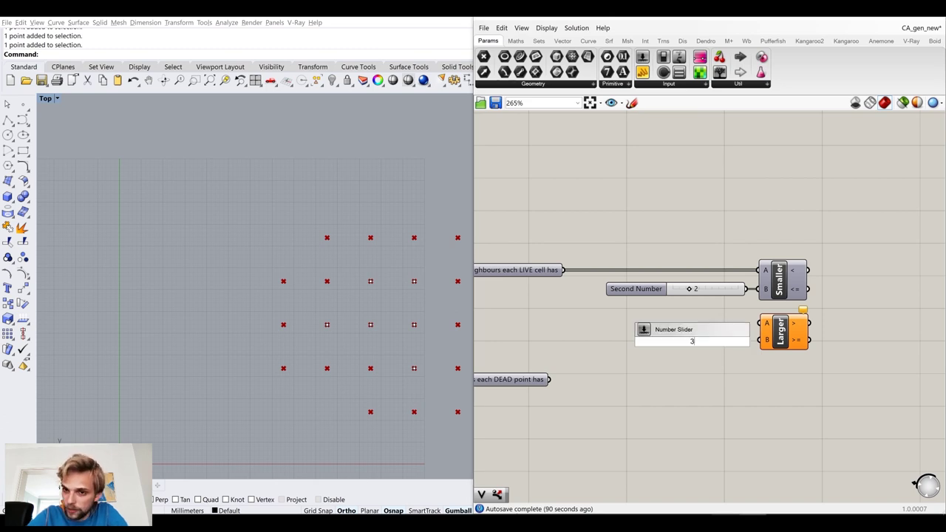
key("Return")
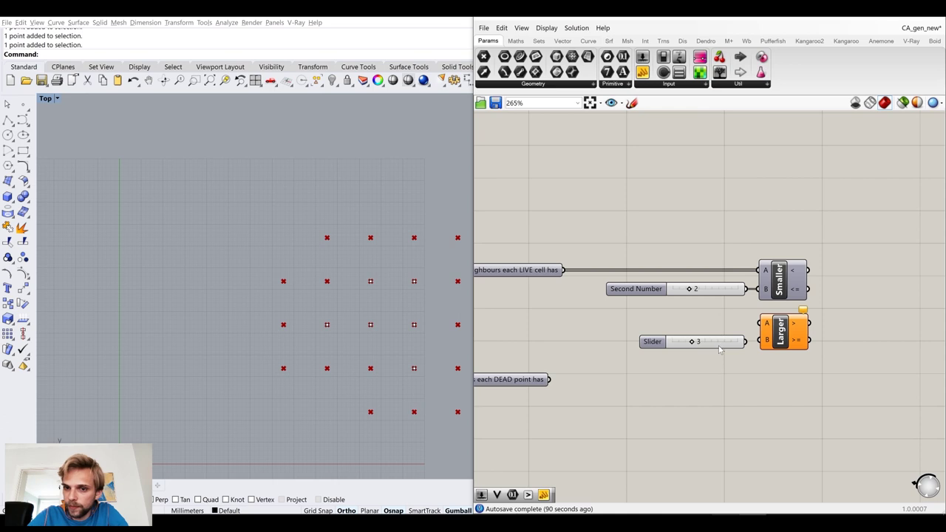
left_click(728, 345)
left_click_drag(732, 343, 759, 340)
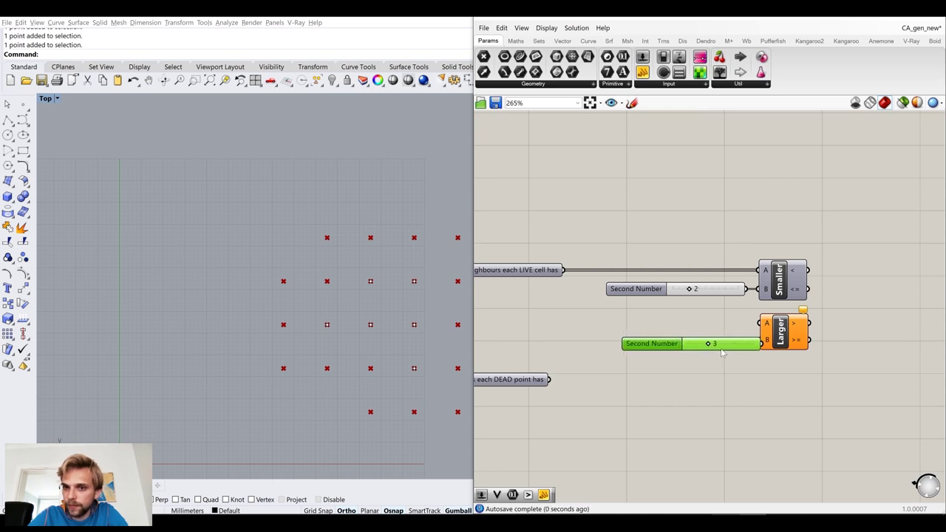
left_click(692, 311)
Connect the live cell neighbour count to the A input of Larger Than and align its slider with the one above
left_click_drag(563, 278, 657, 307)
left_click_drag(563, 270, 761, 323)
left_click_drag(754, 363, 630, 318)
left_click(808, 222)
left_click_drag(807, 222, 687, 327)
left_click(746, 214)
left_click_drag(788, 222, 687, 302)
Add a panel for the < output of Smaller Than and compare its values with the live points in the Top viewport
right_click_drag(734, 204, 618, 199)
left_click_drag(645, 75, 786, 179)
left_click_drag(693, 264, 732, 176)
left_click_drag(774, 205, 765, 223)
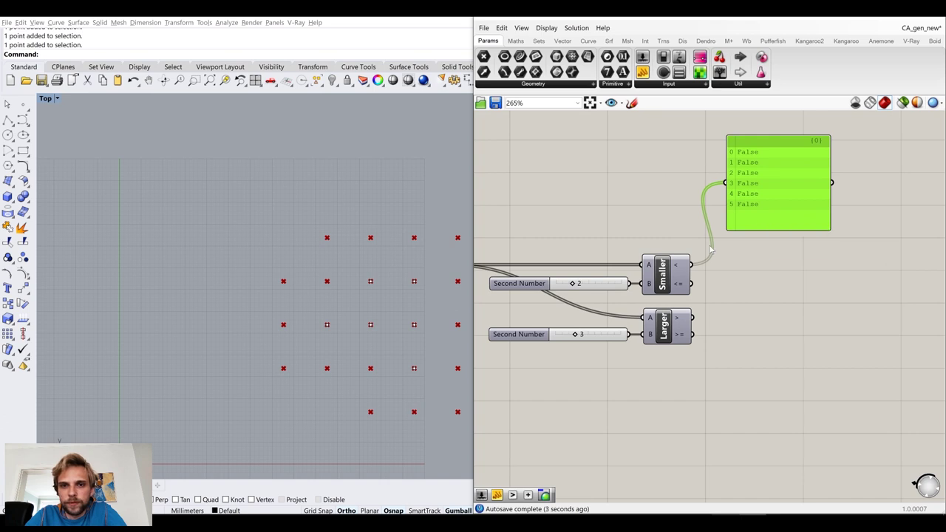
right_click_drag(769, 233, 835, 219)
left_click_drag(355, 269, 382, 292)
left_click_drag(402, 247, 437, 341)
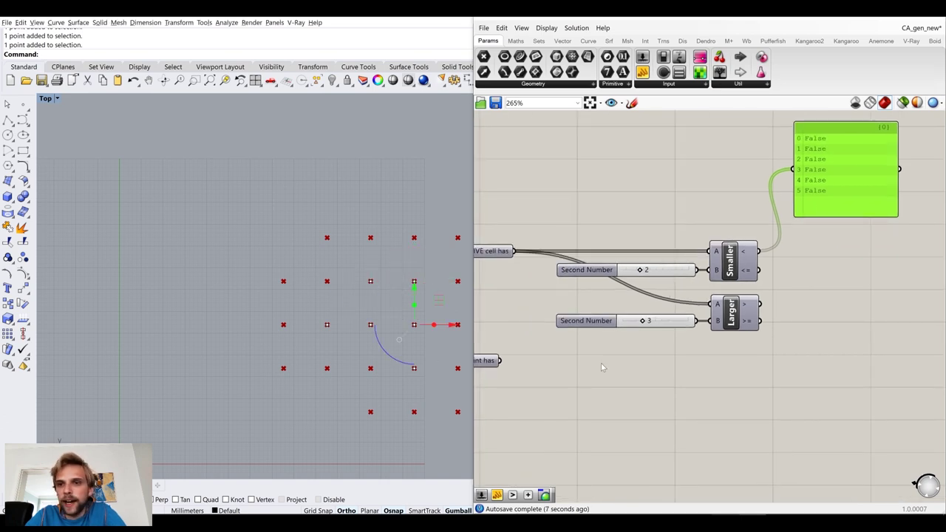
left_click(695, 191)
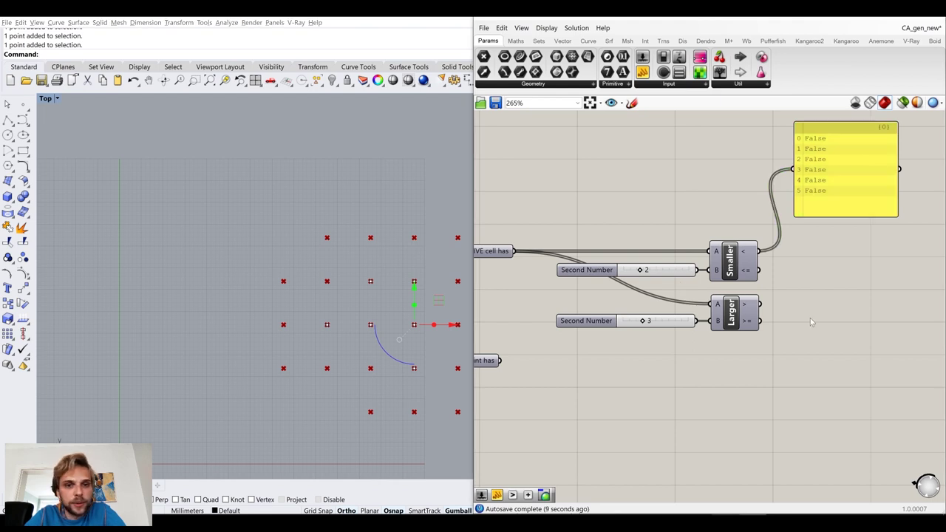
left_click(405, 422)
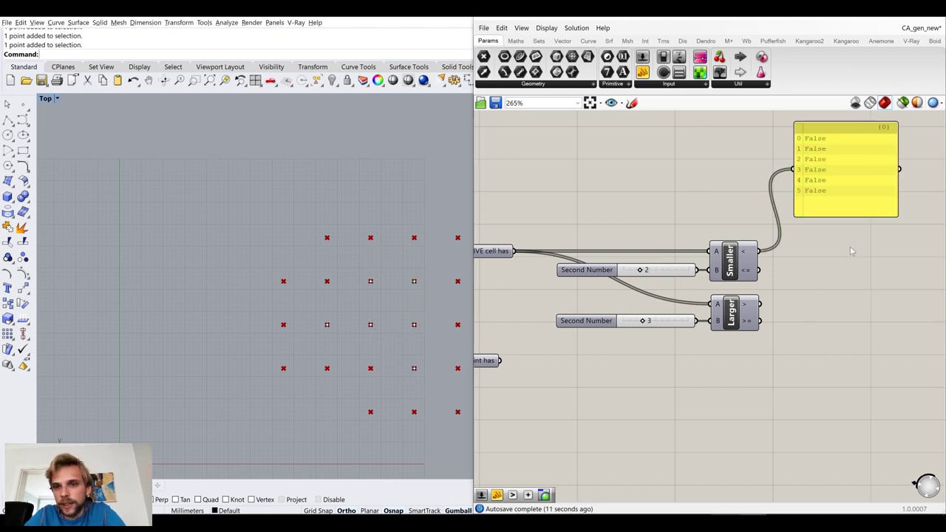
Duplicate the panel for the > output of Larger Than and compare its values with the live points in the Top viewport
left_click(841, 197)
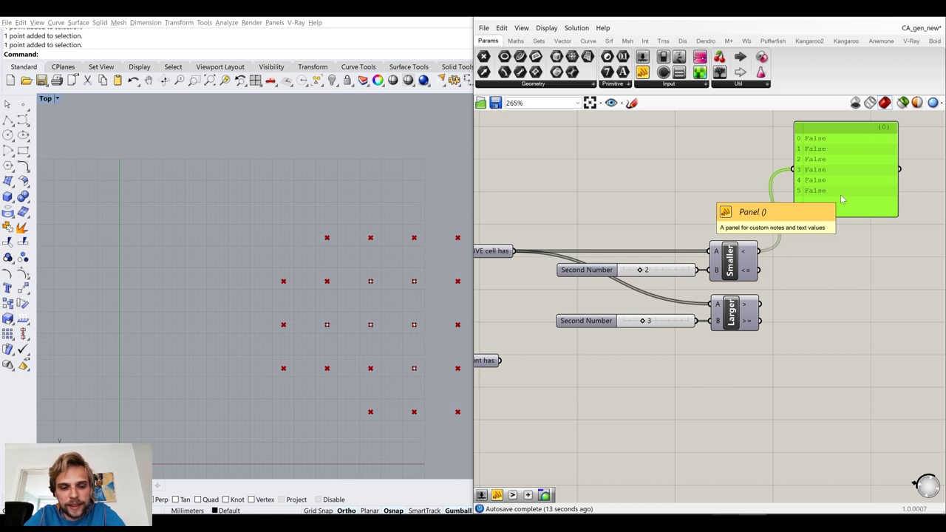
key("ctrl+c")
key("ctrl+v")
left_click_drag(857, 187, 851, 357)
left_click(777, 322)
left_click_drag(749, 310, 796, 346)
scroll(845, 348, "up", 1)
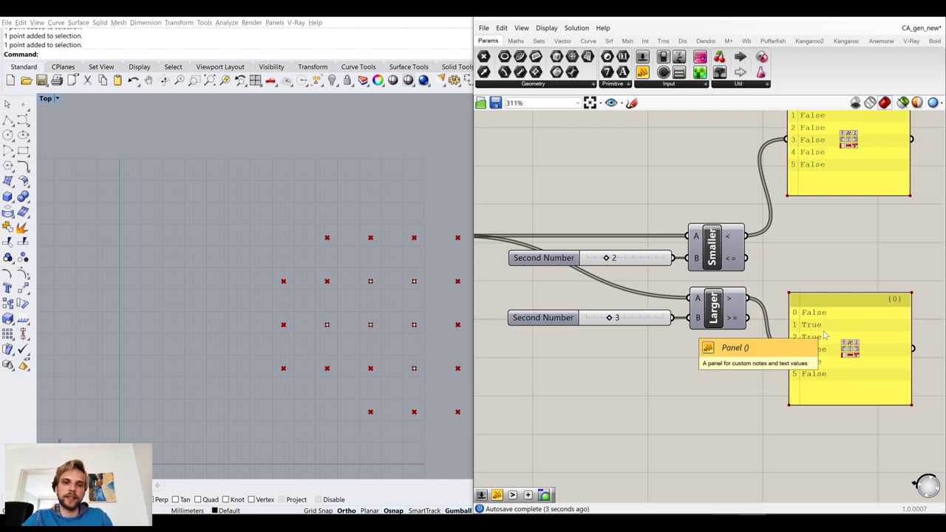
left_click(414, 325)
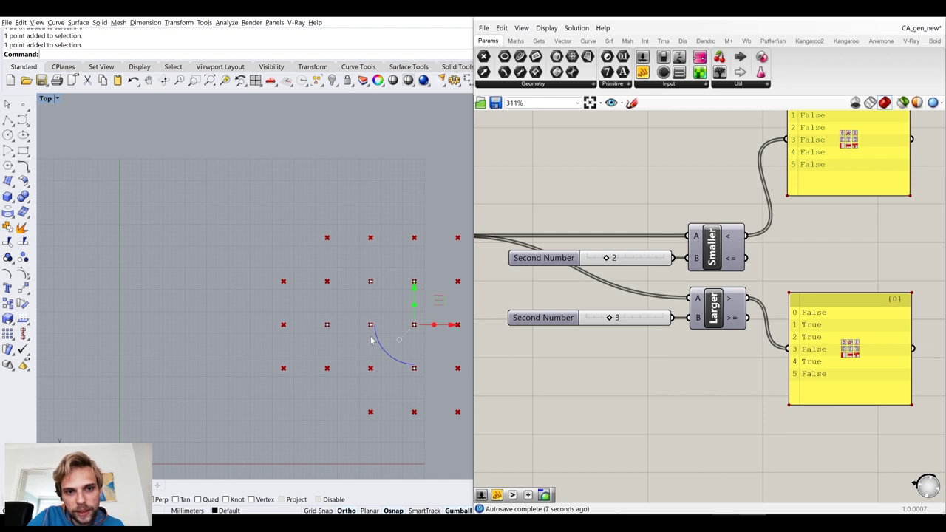
left_click_drag(353, 318, 380, 356, "shift")
left_click(369, 282, "shift")
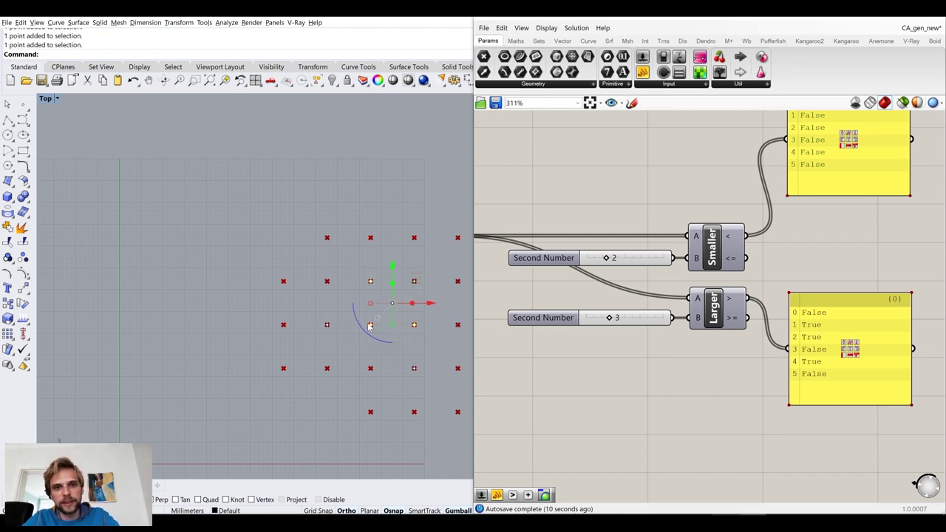
left_click(365, 377)
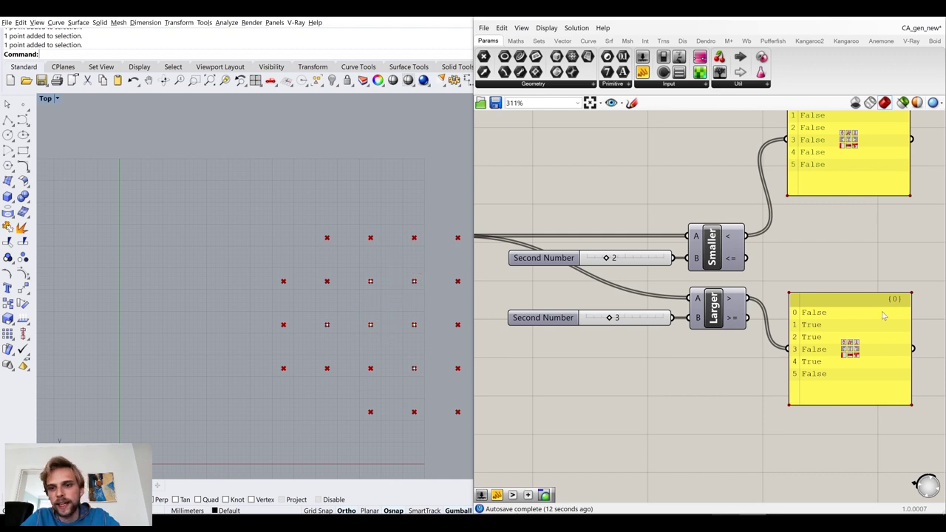
Move both result panels farther away from the Smaller Than and Larger Than components to free up space
left_click_drag(837, 321, 858, 303)
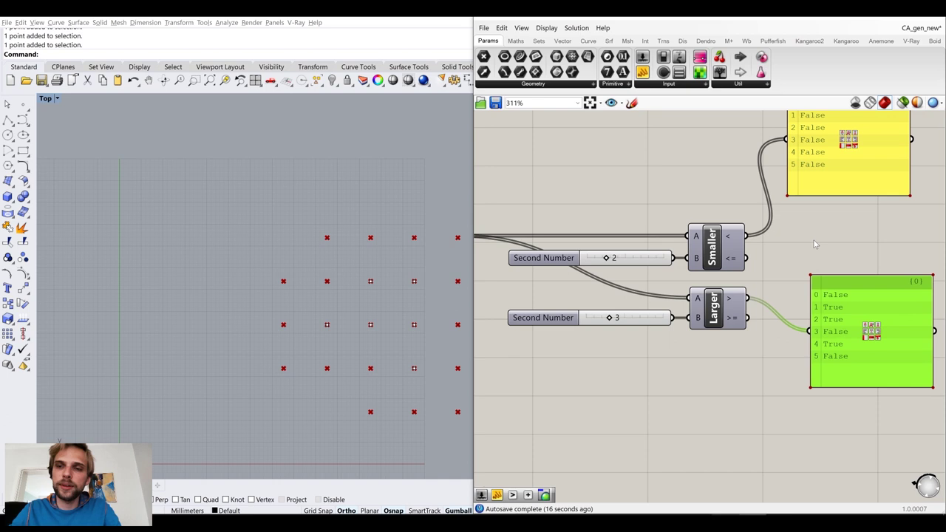
scroll(893, 224, "down", 3)
scroll(893, 224, "down", 3)
right_click_drag(923, 269, 734, 308)
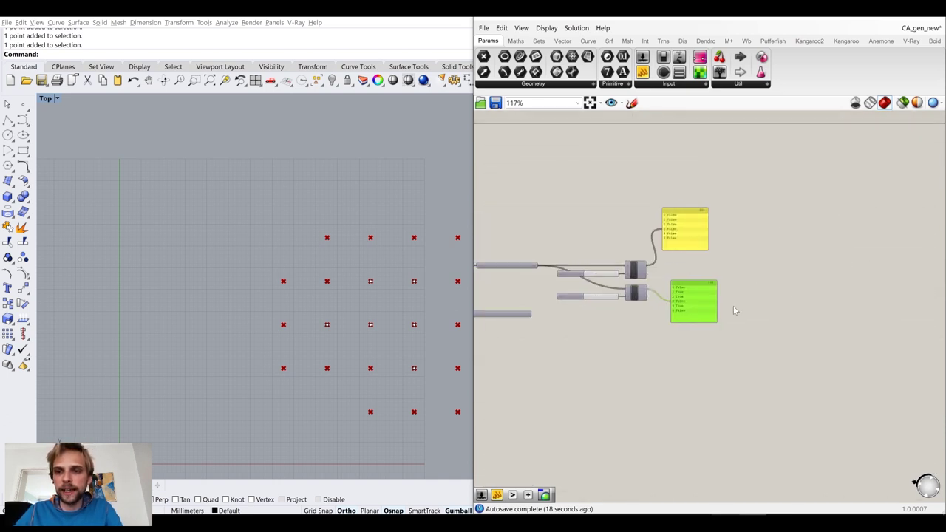
scroll(734, 309, "up", 3)
left_click_drag(662, 382, 646, 168)
left_click_drag(675, 198, 828, 198)
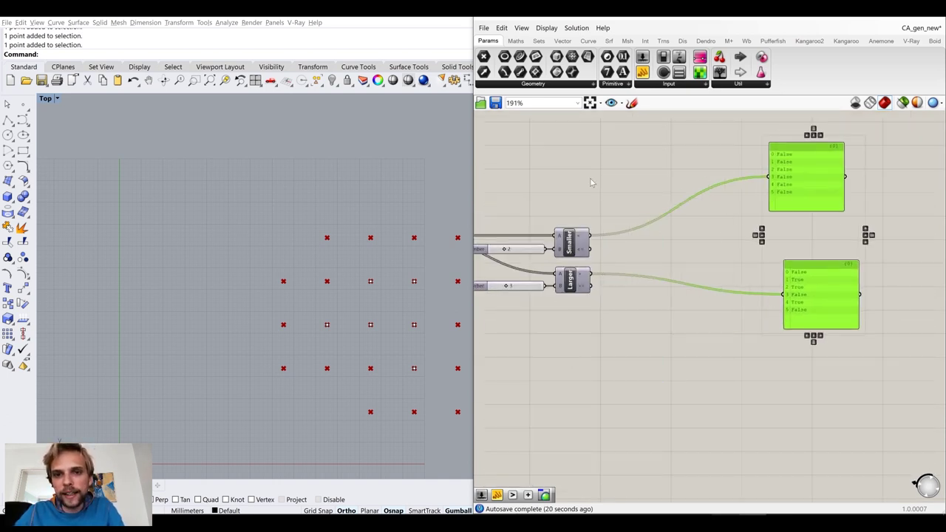
left_click(592, 181)
Add a Gate Or combining the < output of Smaller Than with the > output of Larger Than, and feed its result to the upper panel
scroll(581, 244, "up", 3)
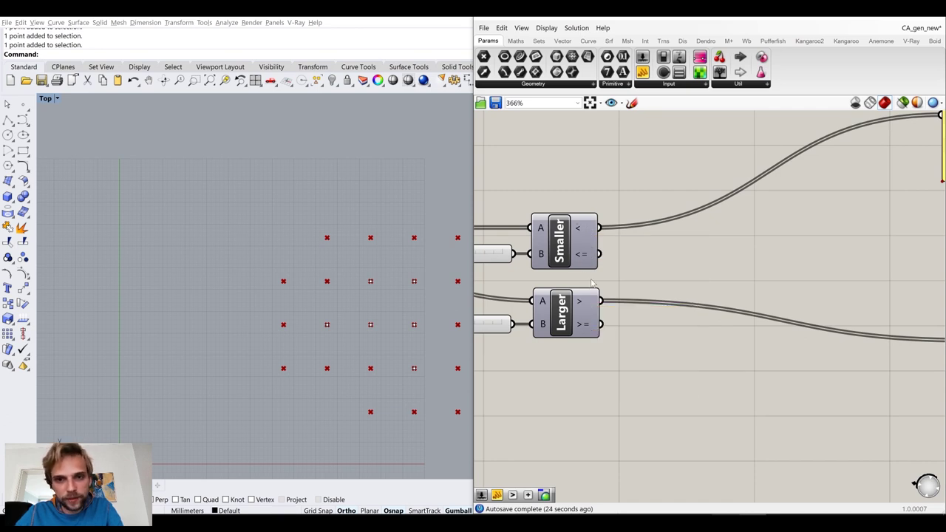
scroll(574, 255, "down", 3)
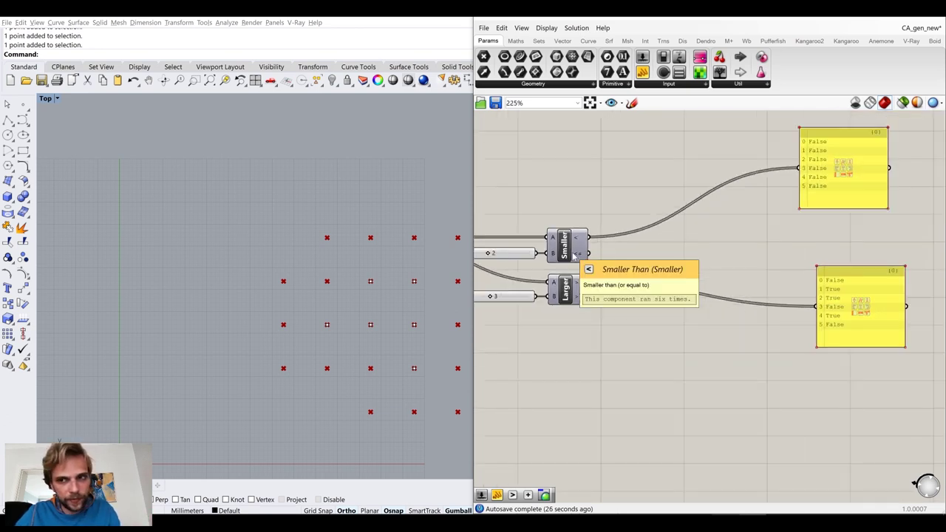
scroll(592, 229, "up", 2)
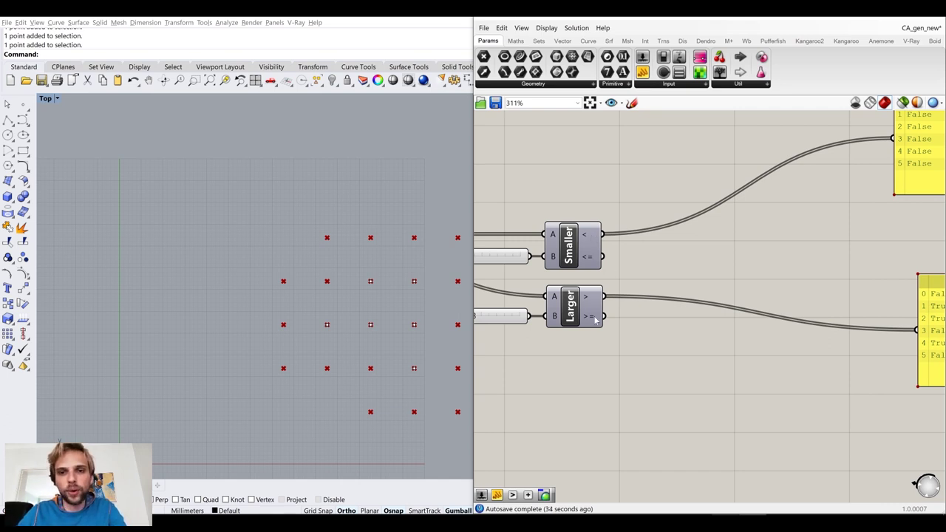
double_click(660, 269)
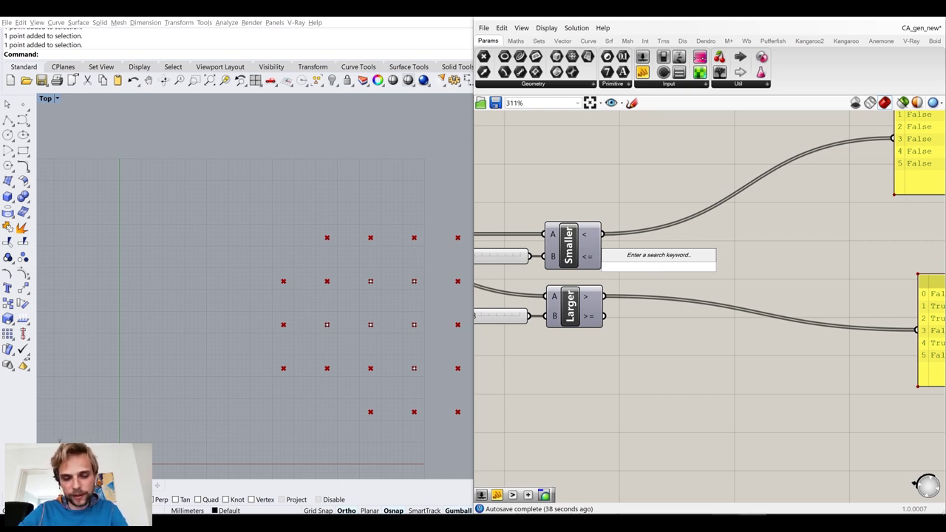
type("gate or")
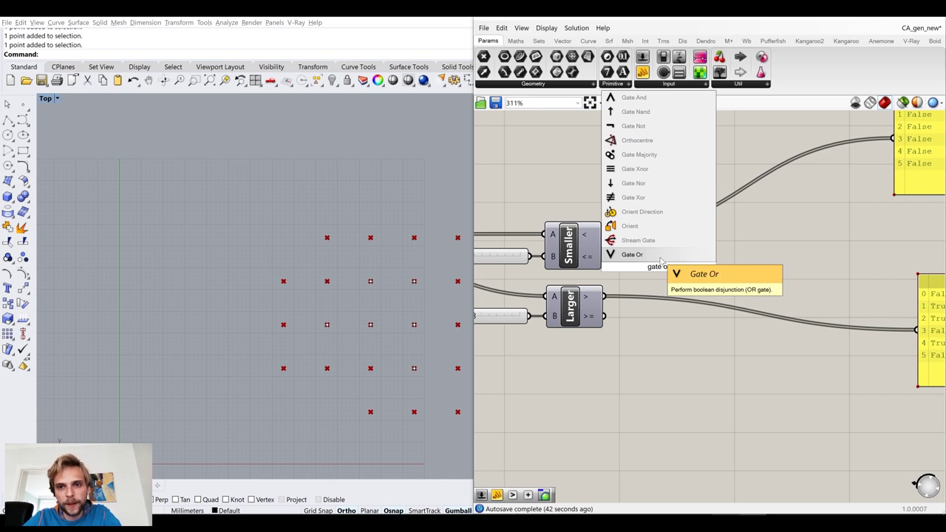
key("Return")
left_click_drag(601, 234, 638, 259)
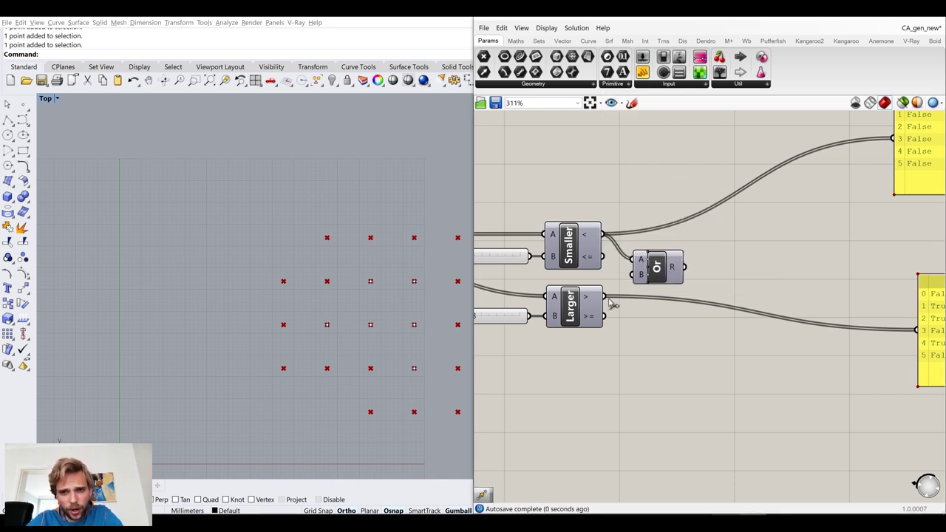
left_click_drag(603, 296, 897, 140)
Move the panel with the Or result closer to the Gate Or and delete the Larger Than panel
right_click_drag(853, 190, 655, 278)
left_click(742, 252)
left_click_drag(741, 250, 637, 296)
scroll(628, 300, "down", 2)
left_click(704, 378)
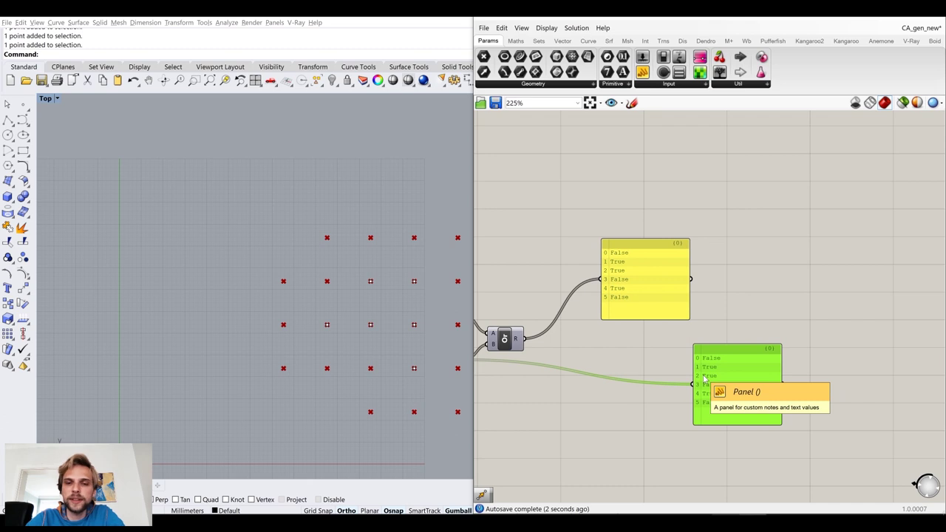
key("Delete")
Group the Smaller Than, Larger Than and Gate Or components together with their two number sliders
right_click_drag(614, 292, 831, 235)
left_click_drag(853, 254, 845, 301)
left_click_drag(723, 365, 524, 199)
middle_click(524, 199)
left_click(525, 167)
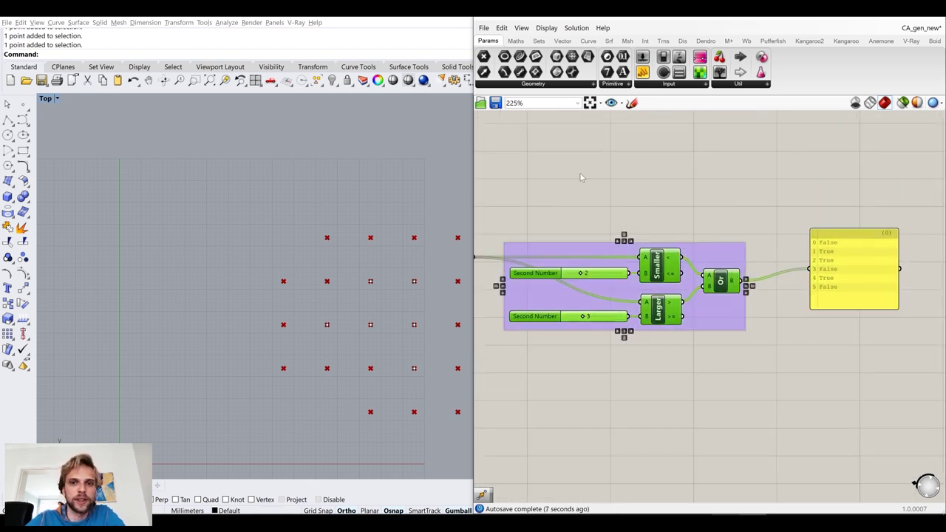
left_click_drag(594, 251, 590, 251)
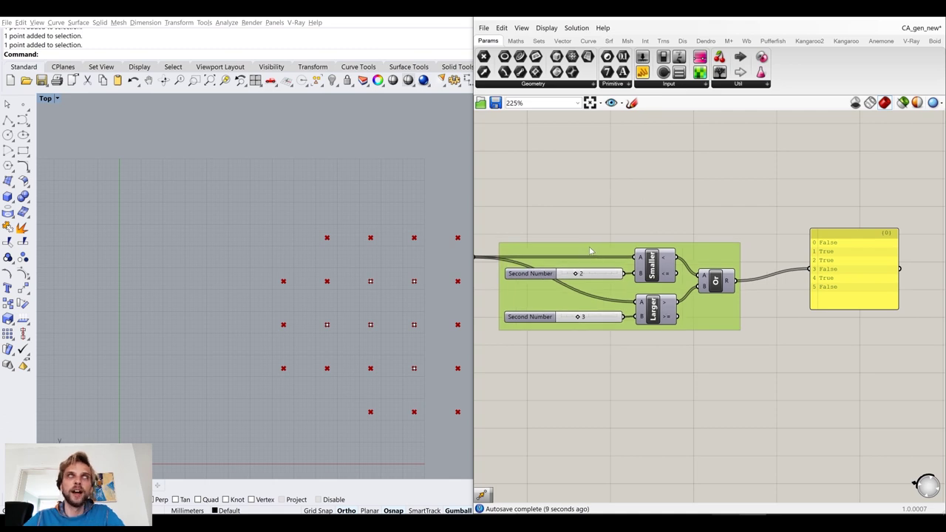
Name the comparison group "Death check for alive cells"
right_click(590, 251)
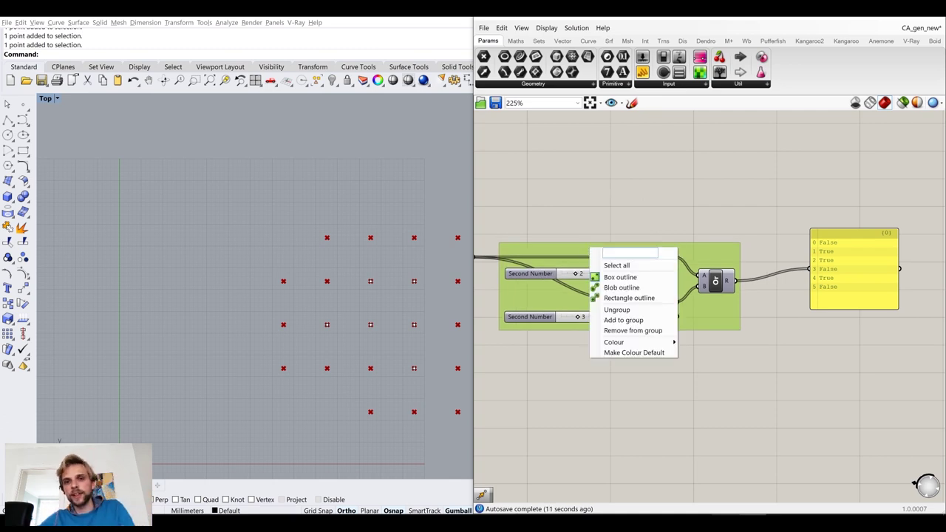
type("Deat")
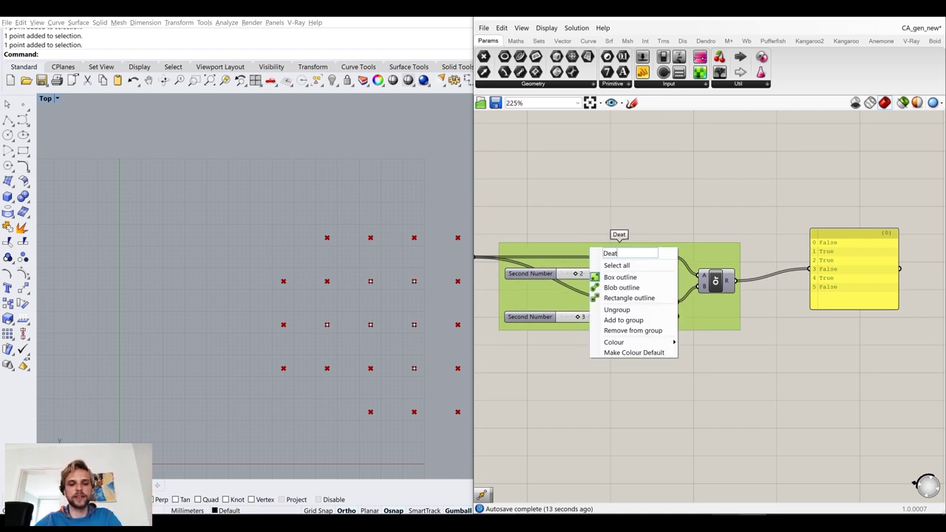
type("h che")
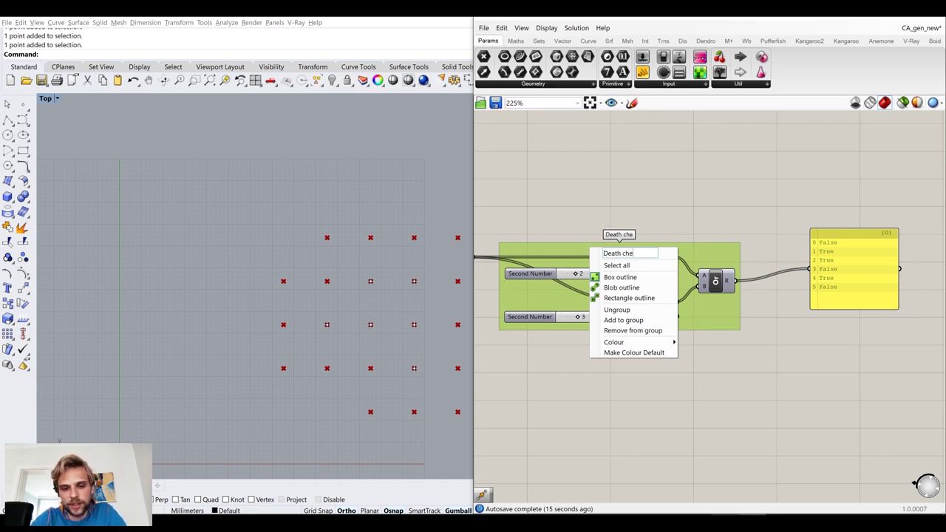
type("ck for")
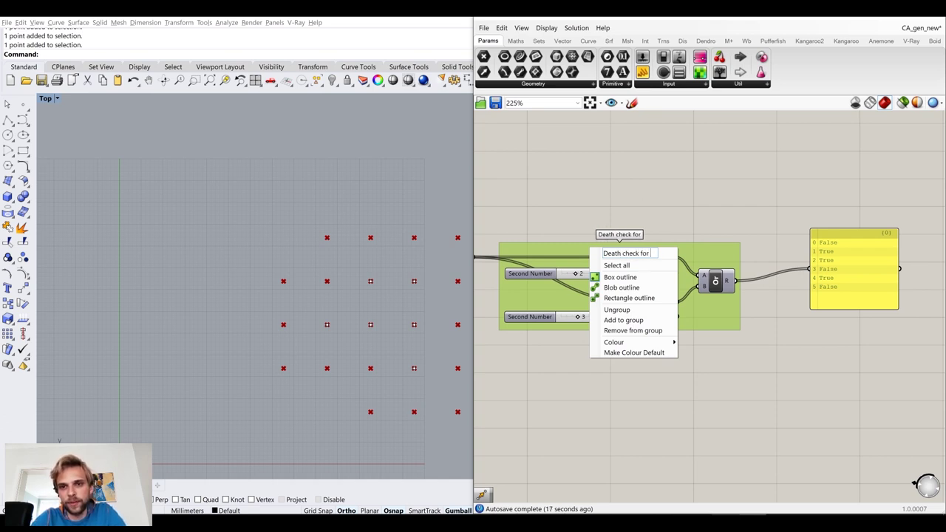
type(" alive cells")
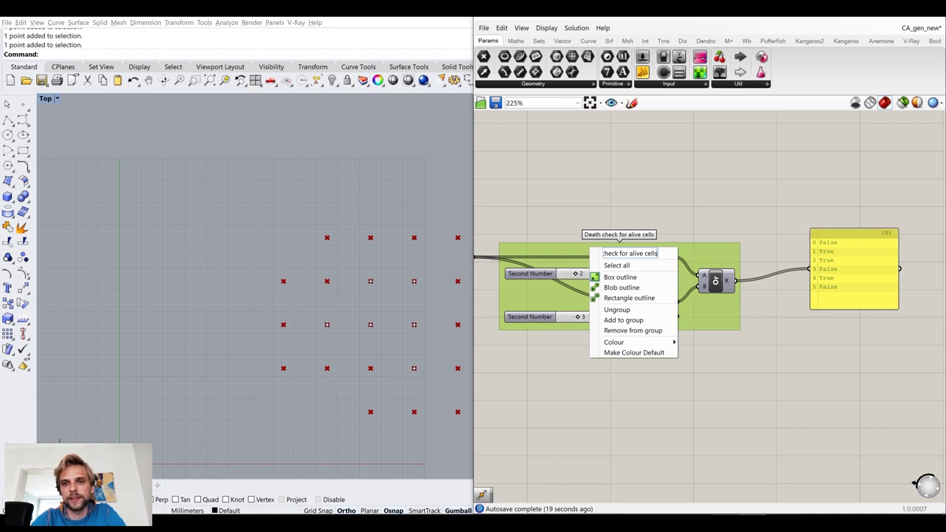
left_click(669, 192)
Shift the death check group slightly toward the result panel and move the panel higher on the canvas
left_click_drag(710, 320, 721, 320)
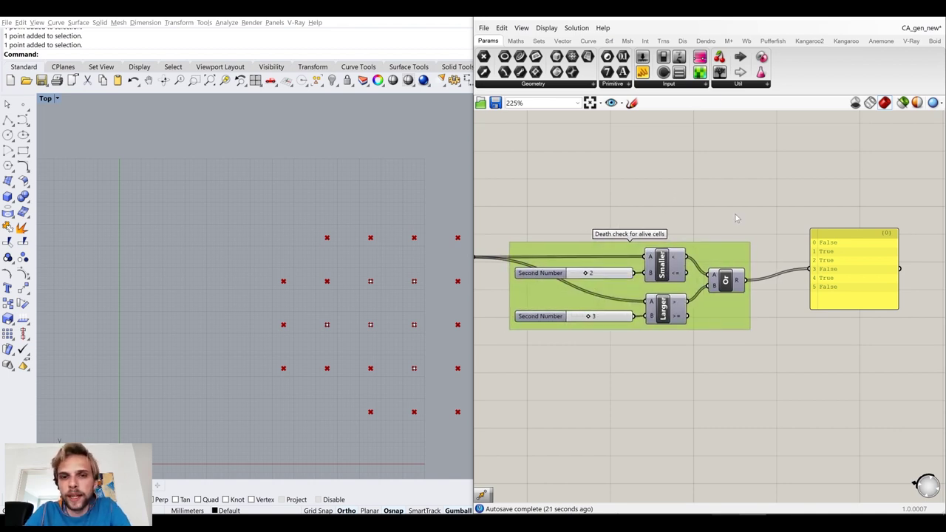
left_click(736, 213)
left_click(860, 261)
left_click_drag(861, 264, 863, 222)
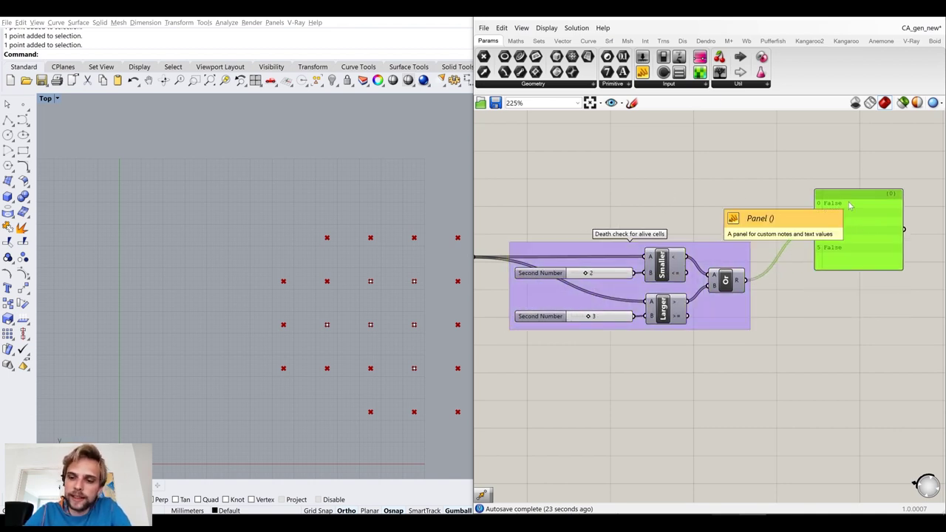
Move the panel with the Or result and the death check group lower on the canvas
key("Delete")
key("ctrl+z")
left_click_drag(849, 235, 817, 319)
left_click_drag(716, 265, 716, 274)
left_click(702, 216)
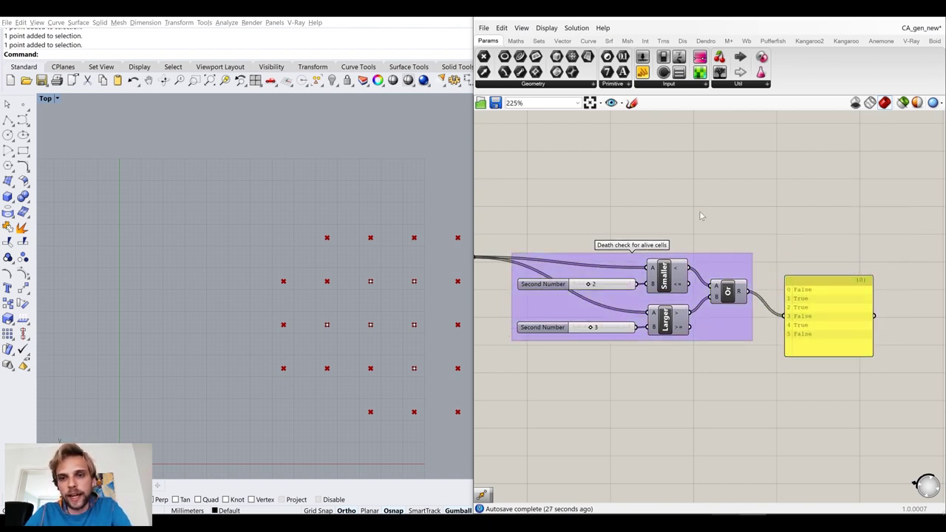
Add a Cull Pattern component above the death check group and feed the Gate Or result into its pattern input
scroll(706, 218, "down", 3)
double_click(722, 193)
type("cull")
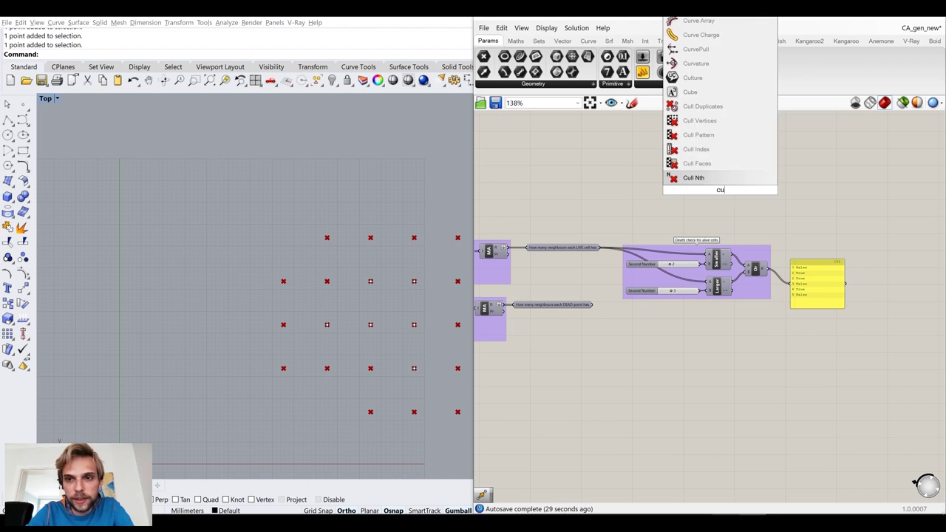
left_click(713, 184)
left_click_drag(721, 191, 779, 229)
scroll(773, 256, "up", 3)
left_click_drag(765, 279, 807, 199)
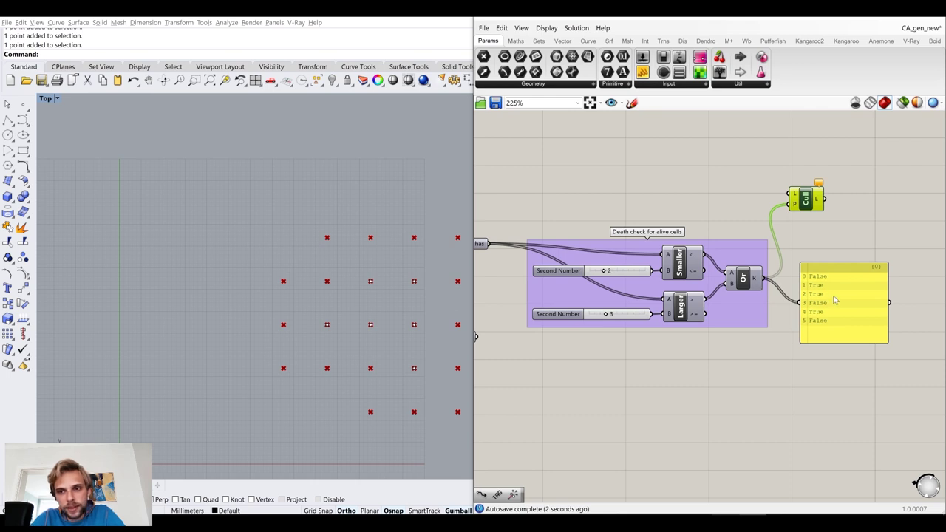
Move the ALIVE POINTS parameter higher and connect it to the list input of the Cull Pattern component
scroll(599, 246, "down", 6)
scroll(532, 247, "up", 2)
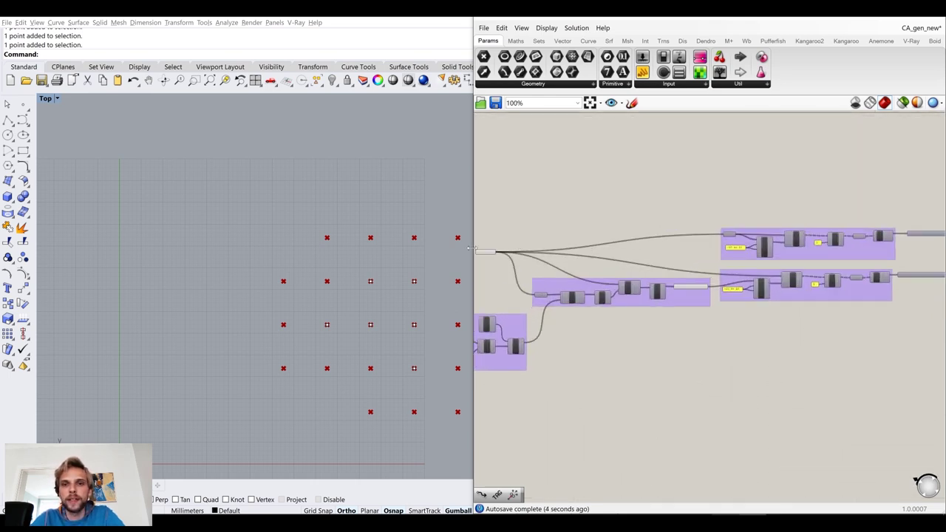
left_click_drag(484, 256, 489, 209)
scroll(495, 212, "up", 2)
scroll(547, 220, "down", 3)
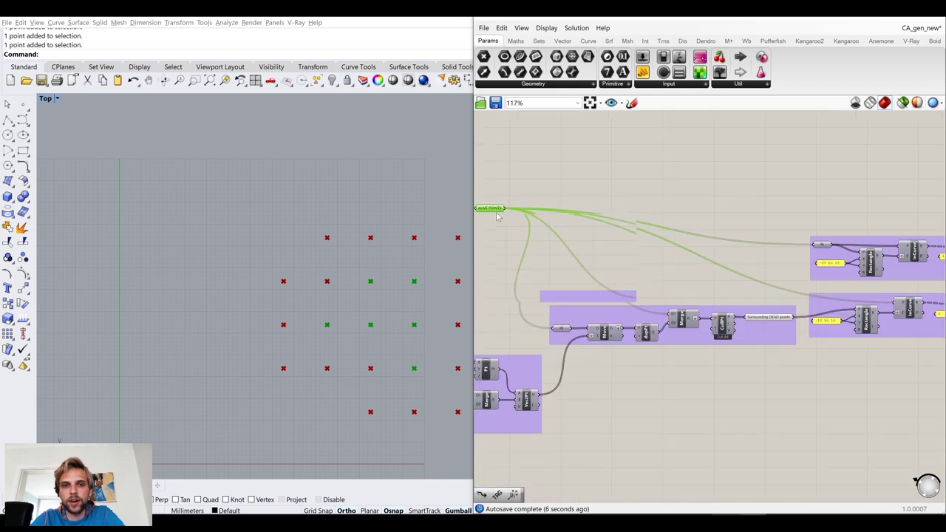
scroll(547, 222, "down", 2)
left_click_drag(490, 213, 854, 216)
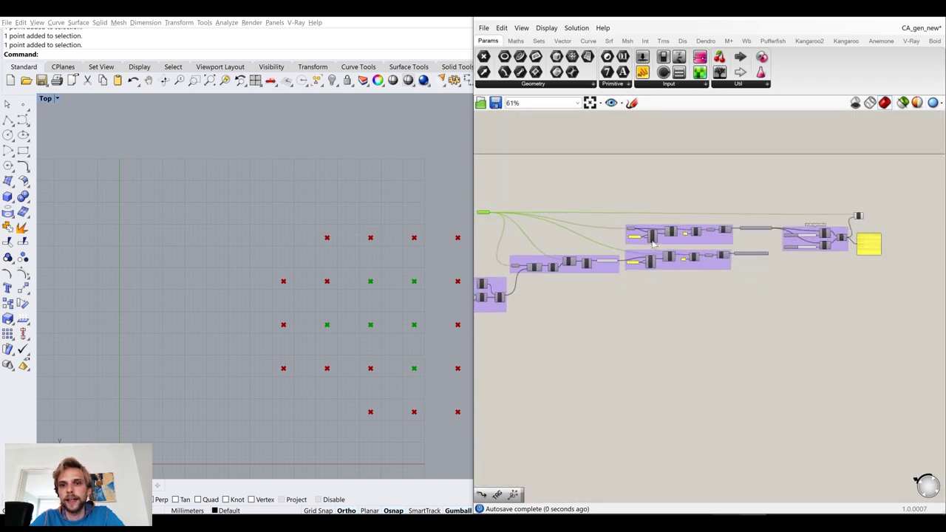
Feed the Cull Pattern output into the panel and select the Cull component to highlight its points
scroll(854, 221, "up", 8)
left_click_drag(718, 205, 797, 279)
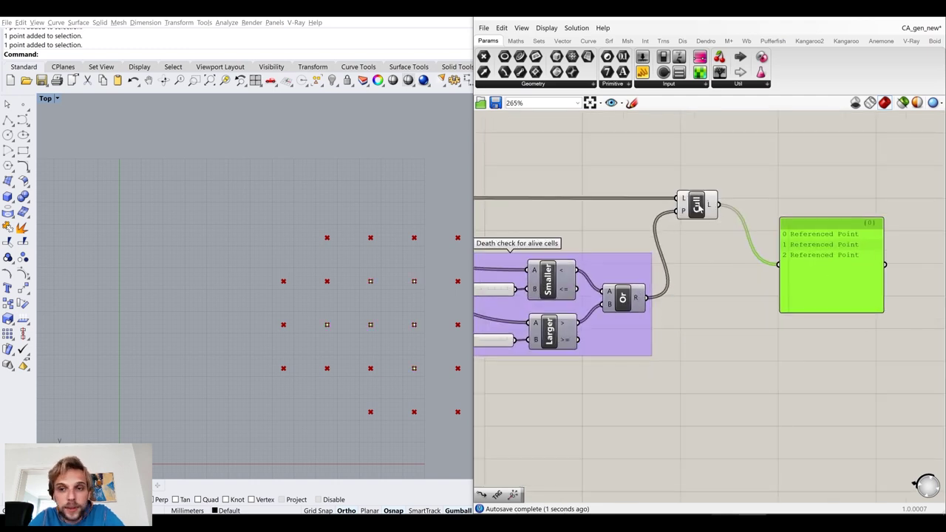
left_click(698, 210)
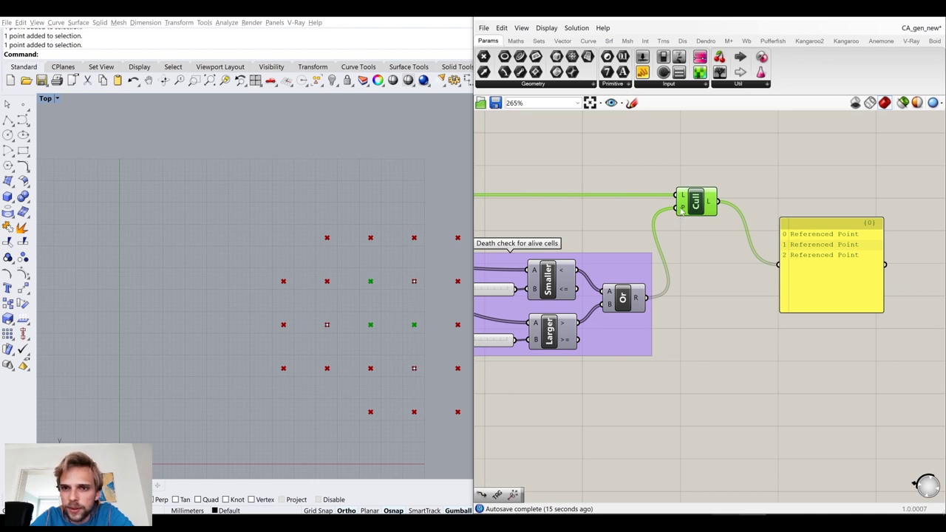
Invert the pattern input of the Cull Pattern component
mouse_move(681, 209)
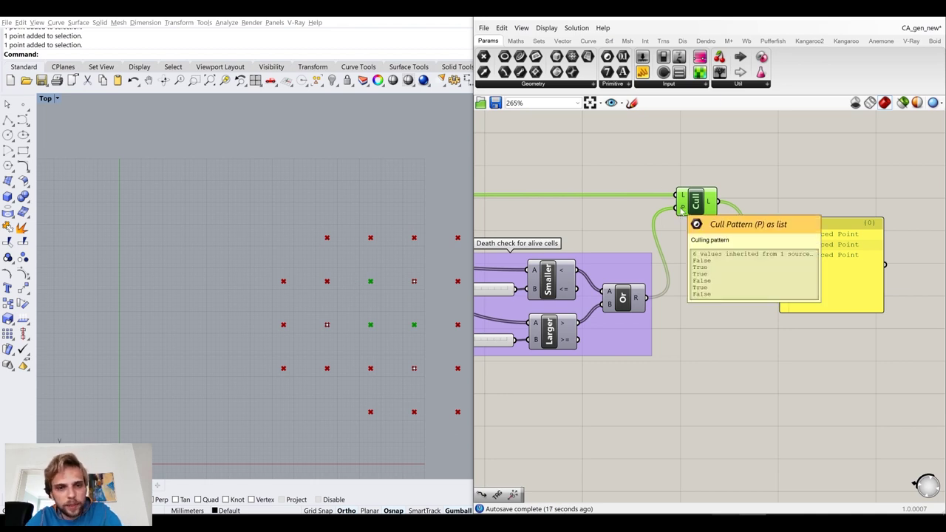
right_click(681, 210)
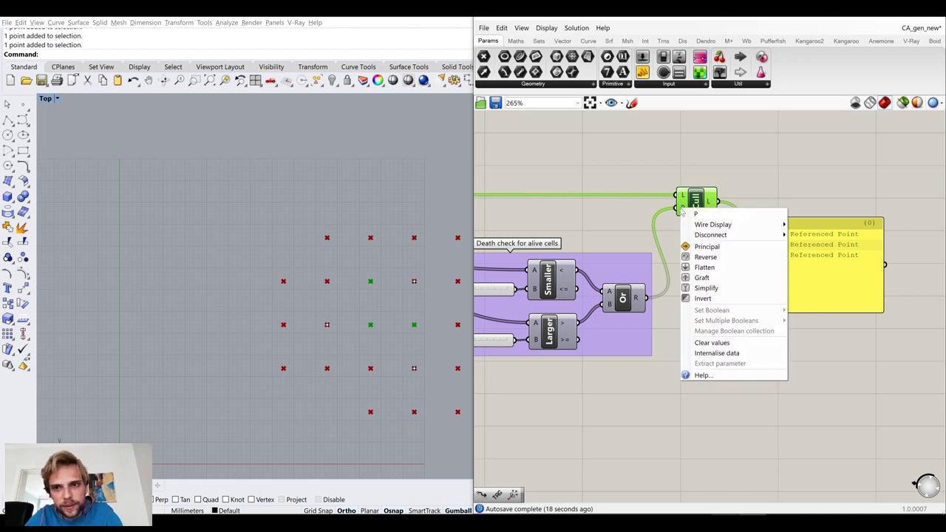
left_click(706, 302)
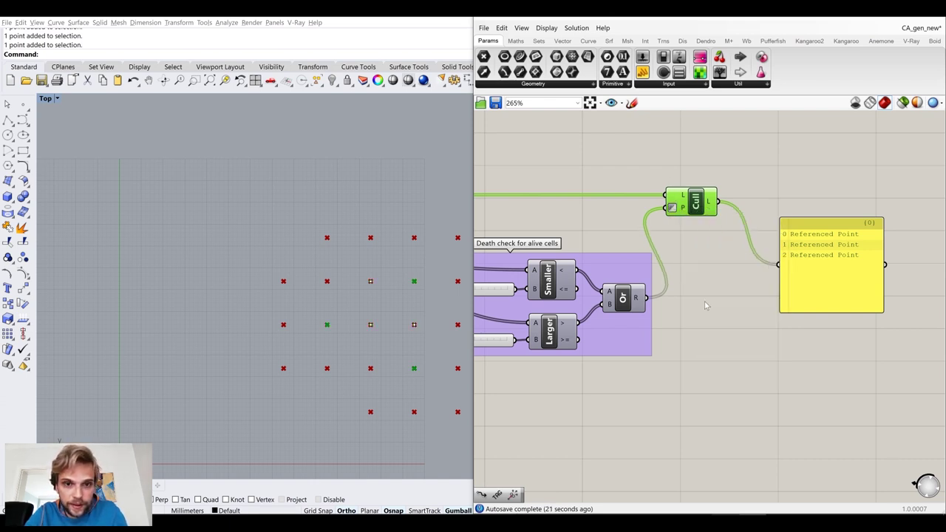
Examine in the Top viewport which live points the inverted cull keeps and which it removes
left_click_drag(424, 337, 357, 313)
left_click(370, 281, "shift")
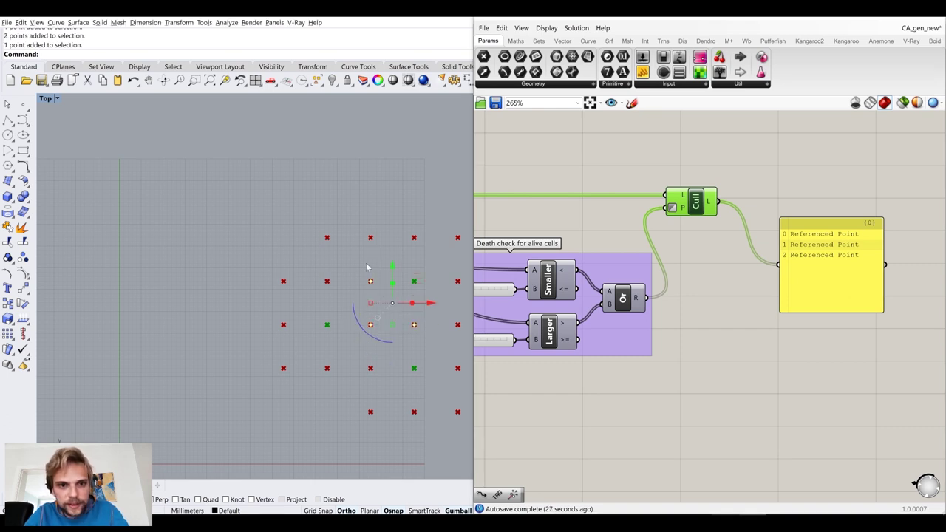
scroll(386, 303, "up", 8)
right_click_drag(379, 295, 263, 227)
scroll(264, 227, "down", 4)
left_click_drag(290, 169, 328, 220)
left_click_drag(290, 316, 333, 350)
left_click_drag(156, 249, 217, 297)
left_click(218, 333)
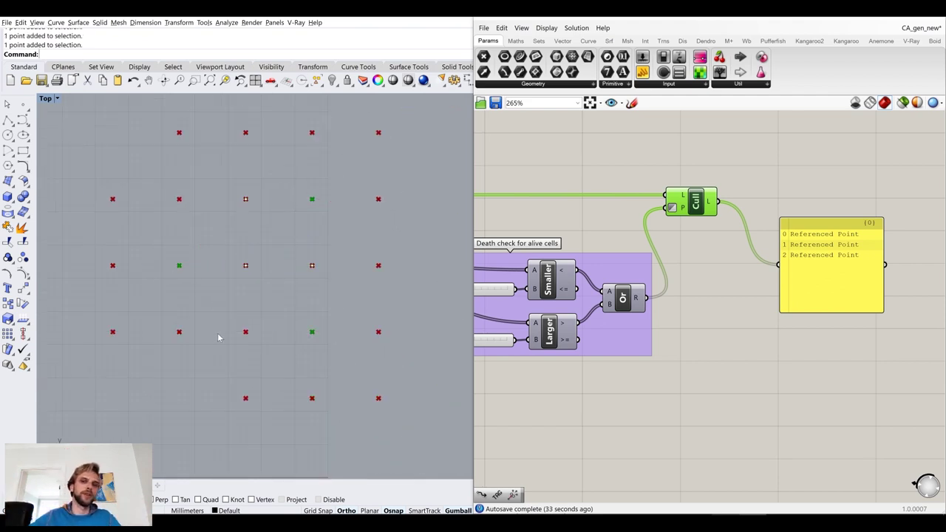
Delete the panel that lists the Cull Pattern output
left_click(834, 259)
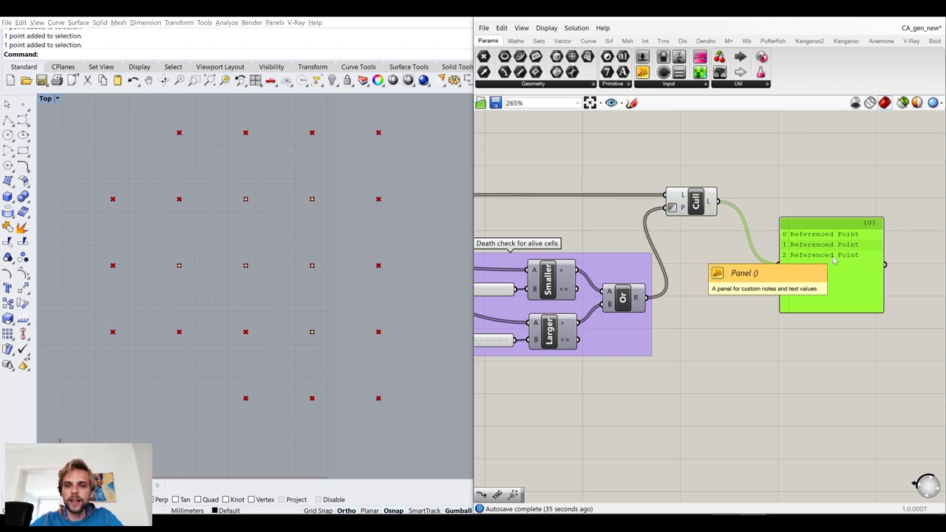
key("Delete")
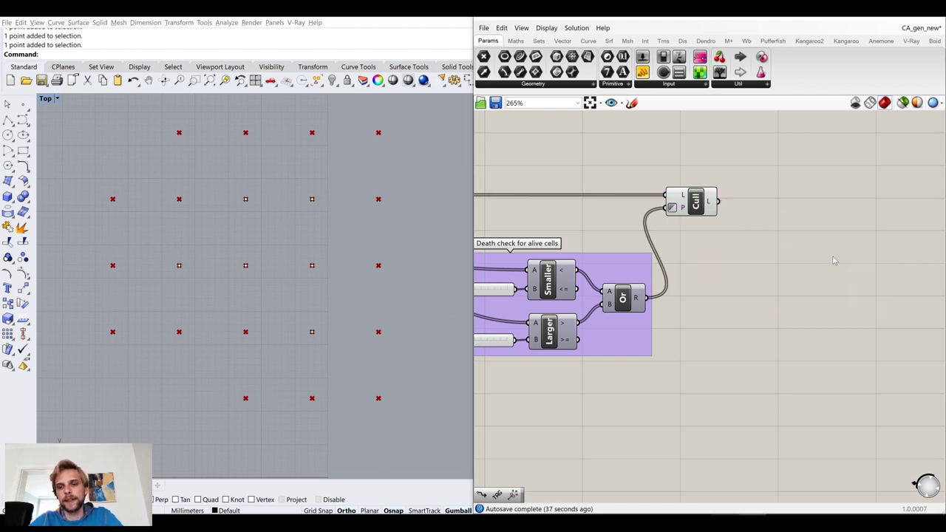
scroll(834, 260, "down", 4)
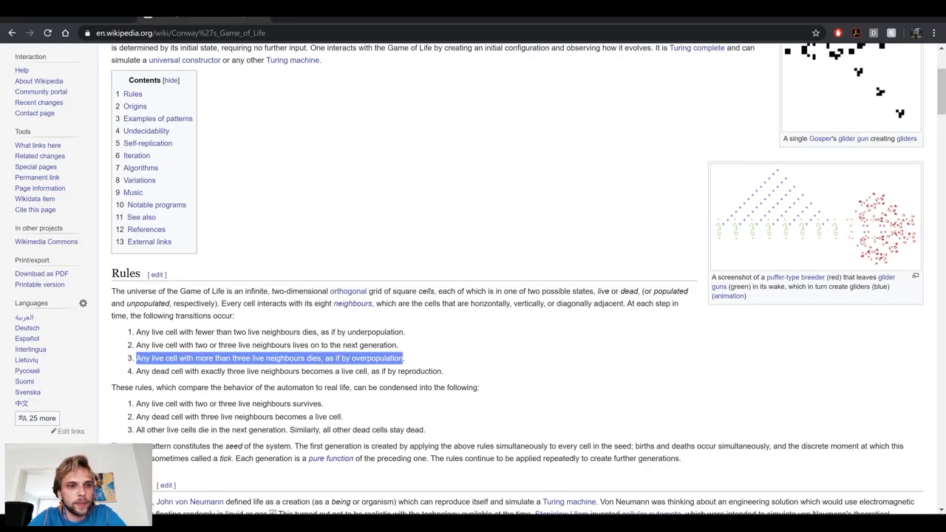
Review the Game of Life rules on Wikipedia, highlighting the one about dead cells with exactly three live neighbours
left_click_drag(151, 332, 180, 345)
left_click_drag(156, 358, 179, 358)
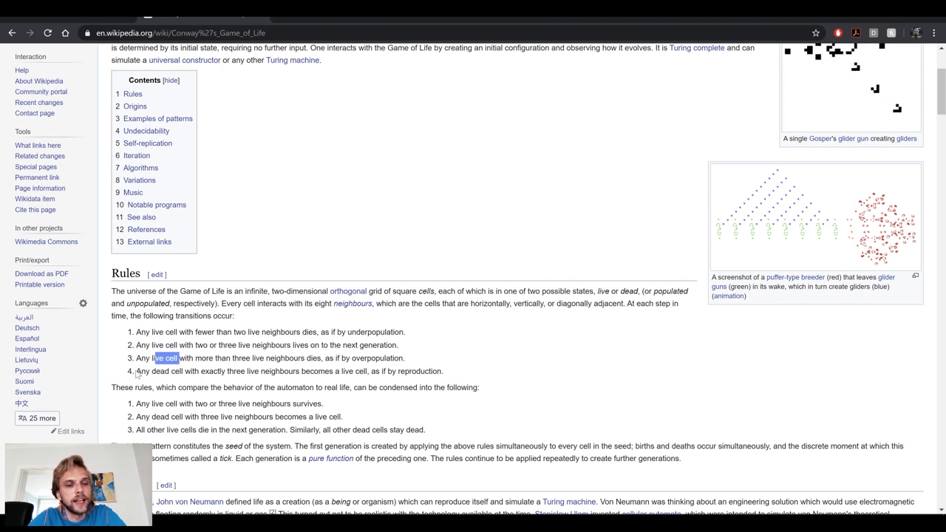
left_click_drag(122, 372, 534, 376)
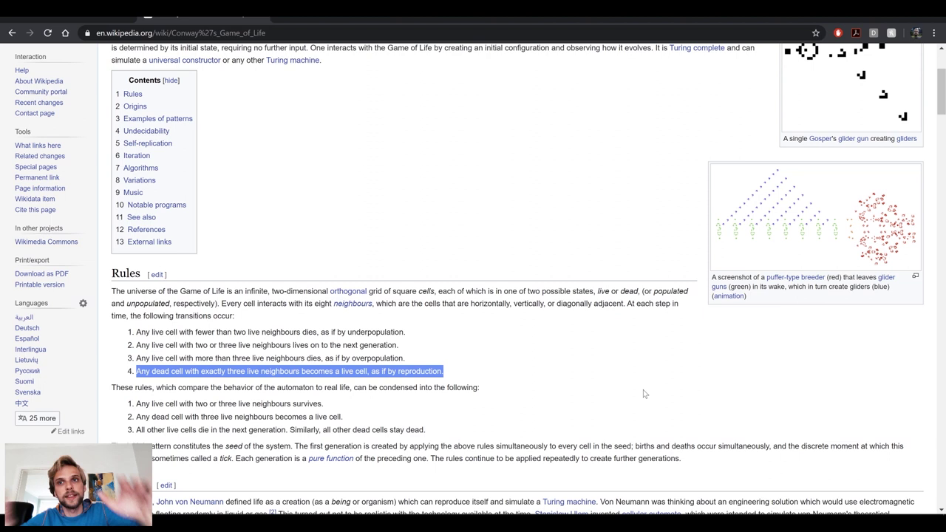
left_click_drag(151, 372, 452, 369)
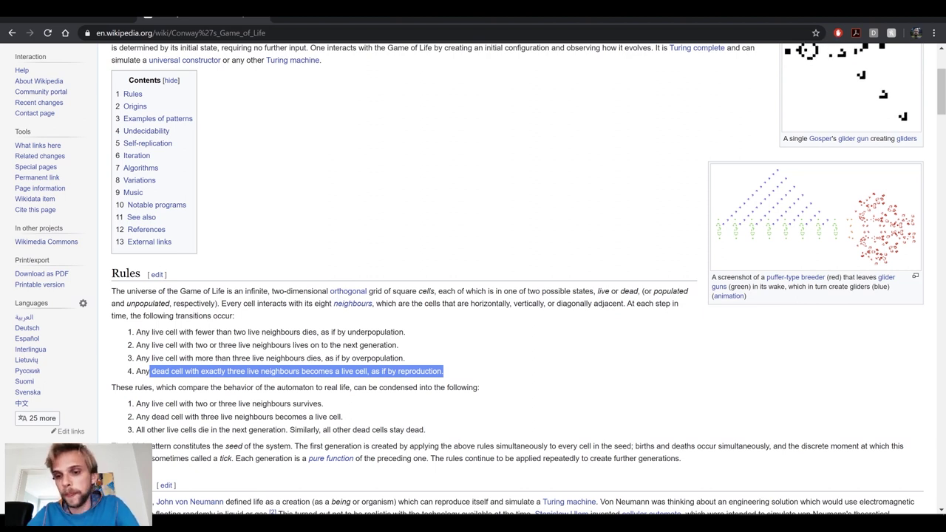
Switch back to Grasshopper and move the "How many neighbours each DEAD point has" parameter lower, away from its group
left_click(752, 523)
scroll(550, 294, "up", 4)
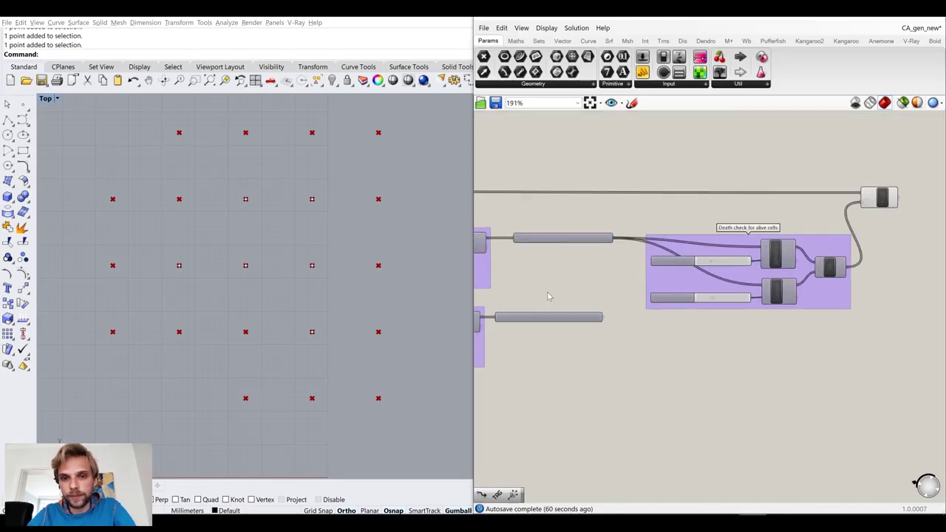
right_click_drag(765, 304, 676, 306)
scroll(672, 318, "down", 3)
scroll(656, 317, "up", 3)
left_click_drag(528, 325, 548, 360)
right_click_drag(567, 346, 604, 303)
left_click_drag(581, 316, 579, 319)
left_click(678, 321)
Add a Text Tag 3D component and feed the dead points' neighbour counts into its text input
right_click_drag(640, 340, 689, 308)
scroll(669, 314, "down", 3)
double_click(689, 347)
type("tex")
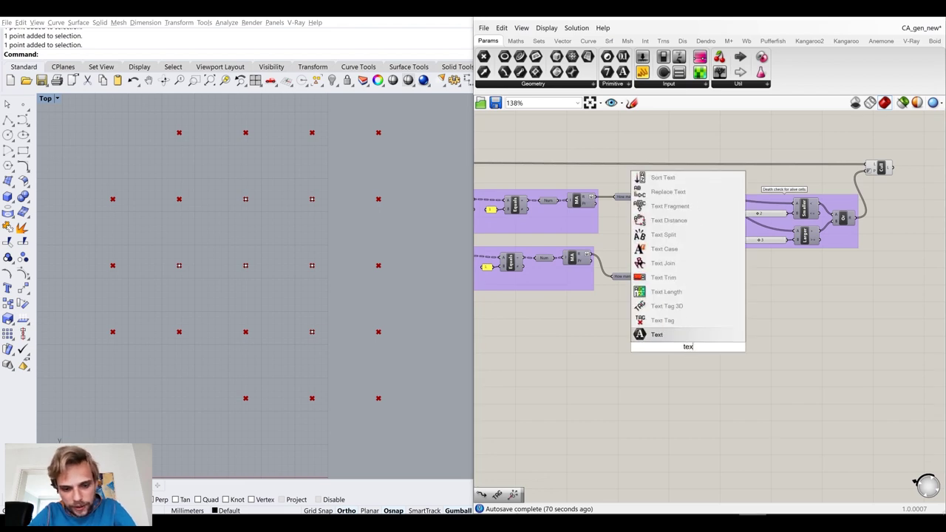
type("t tag")
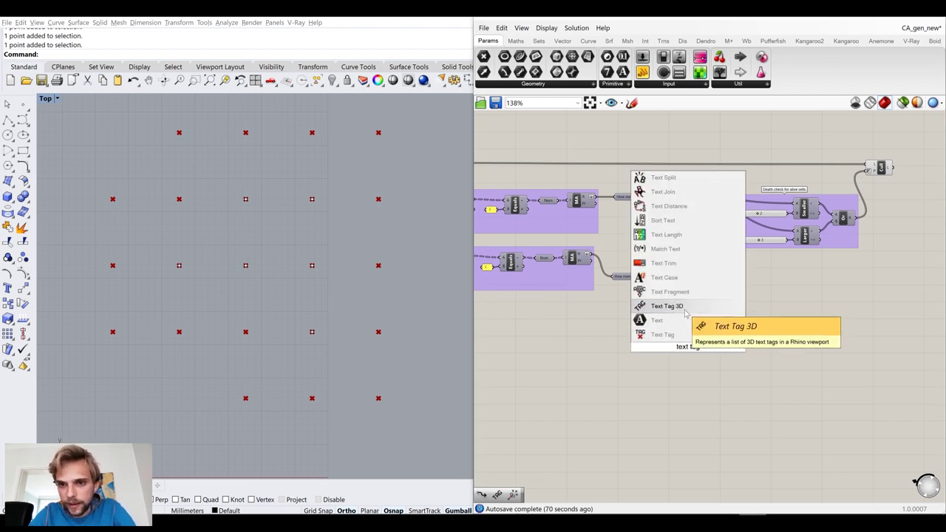
key("Return")
scroll(673, 282, "up", 3)
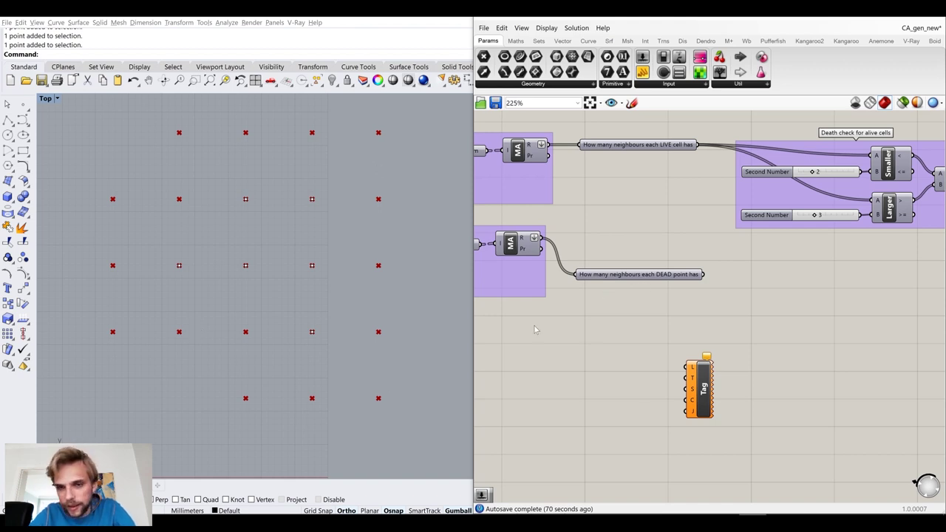
left_click_drag(704, 275, 689, 377)
Connect the Surrounding DEAD points parameter to the location input of the Text Tag 3D component
scroll(686, 378, "down", 5)
right_click_drag(676, 362, 828, 313)
scroll(553, 291, "up", 3)
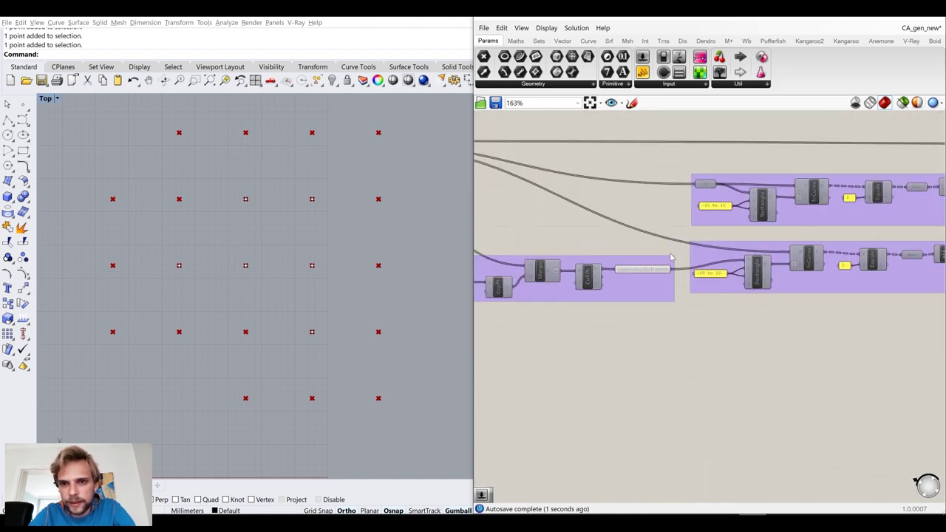
right_click_drag(681, 277, 533, 235)
scroll(533, 235, "down", 2)
left_click_drag(529, 229, 813, 285)
Add a number slider with value 3, connect it to the Text Tag 3D size input and align it beside that input
scroll(807, 294, "up", 4)
double_click(771, 295)
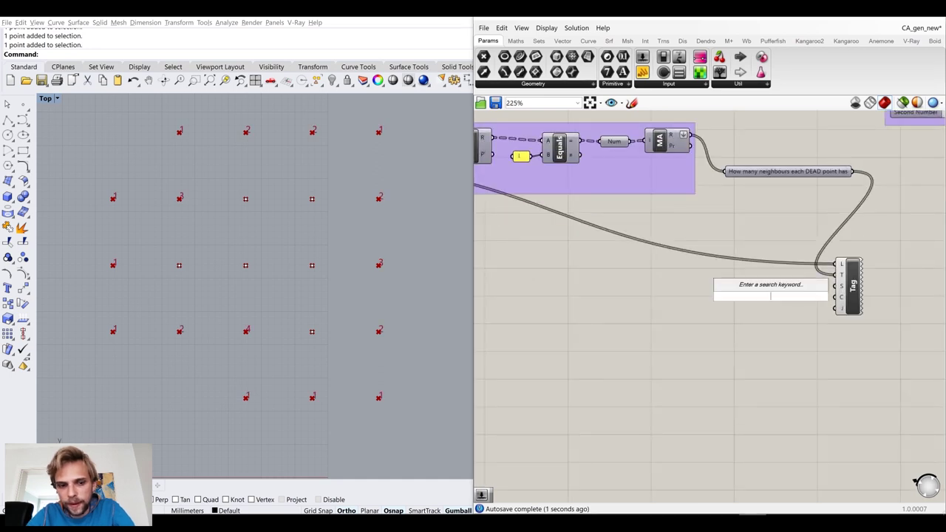
type("slider")
key("Return")
scroll(811, 305, "up", 3)
left_click_drag(820, 293, 849, 275)
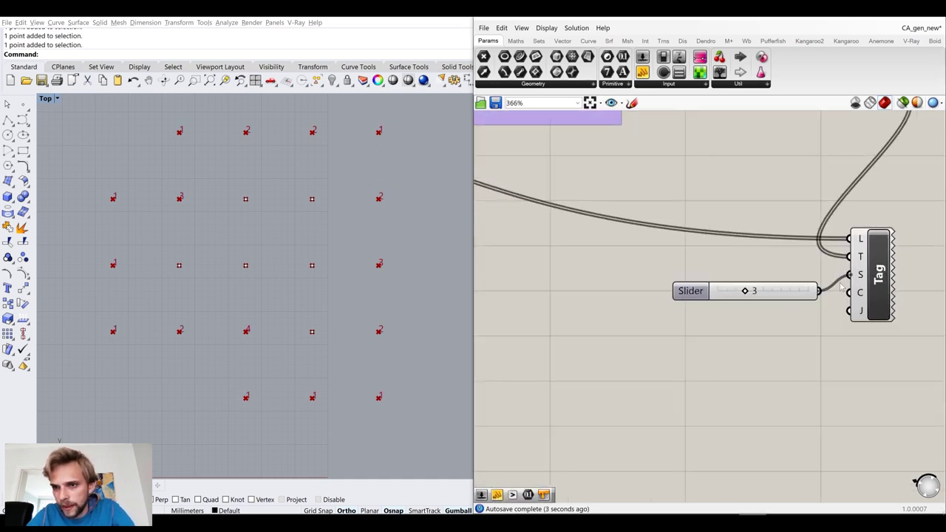
left_click_drag(787, 298, 782, 285)
left_click(704, 342)
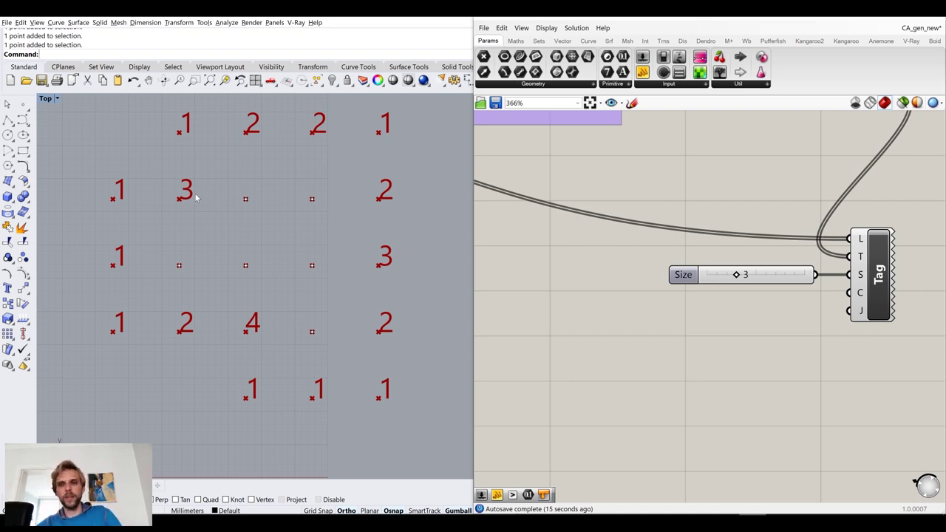
Move the Text Tag 3D component and its Size slider together lower on the canvas
scroll(799, 299, "down", 4)
left_click_drag(799, 389, 619, 294)
left_click(800, 281)
left_click_drag(826, 383, 660, 287)
left_click_drag(766, 337, 780, 410)
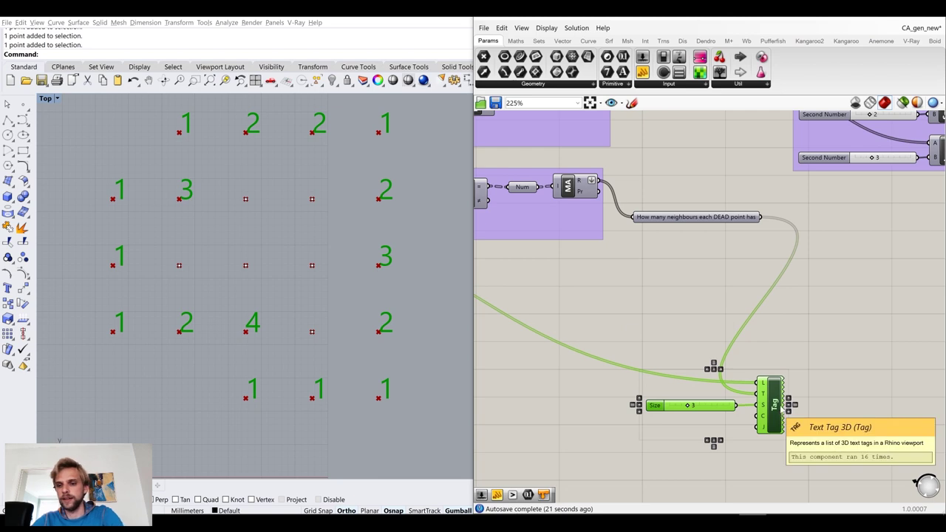
right_click_drag(844, 261, 761, 317)
left_click(760, 317)
Add an Equality component below the death check group and feed the dead points' neighbour counts into its A input
right_click_drag(799, 283, 727, 319)
double_click(727, 319)
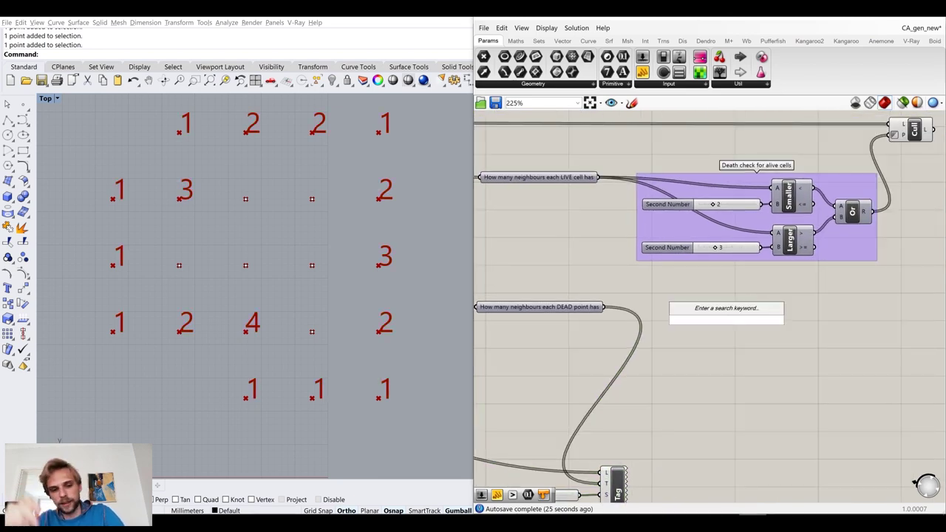
type("equal")
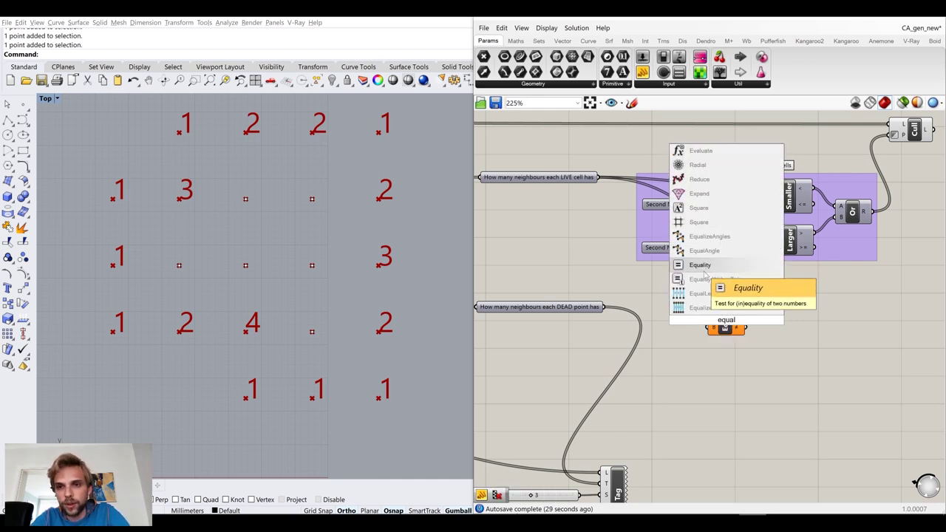
left_click(700, 265)
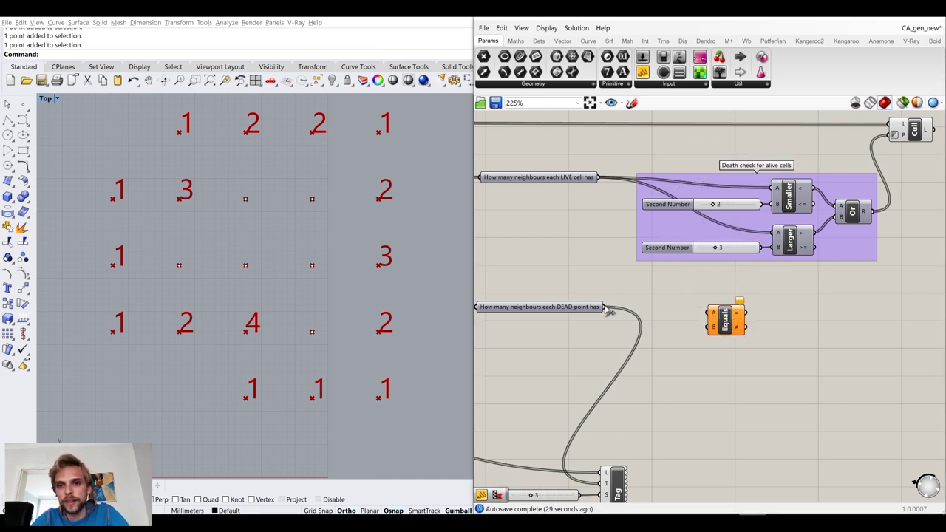
left_click_drag(605, 307, 785, 313)
Add a number slider with value 3, connect it to the Equality B input and place it beside the component
double_click(702, 346)
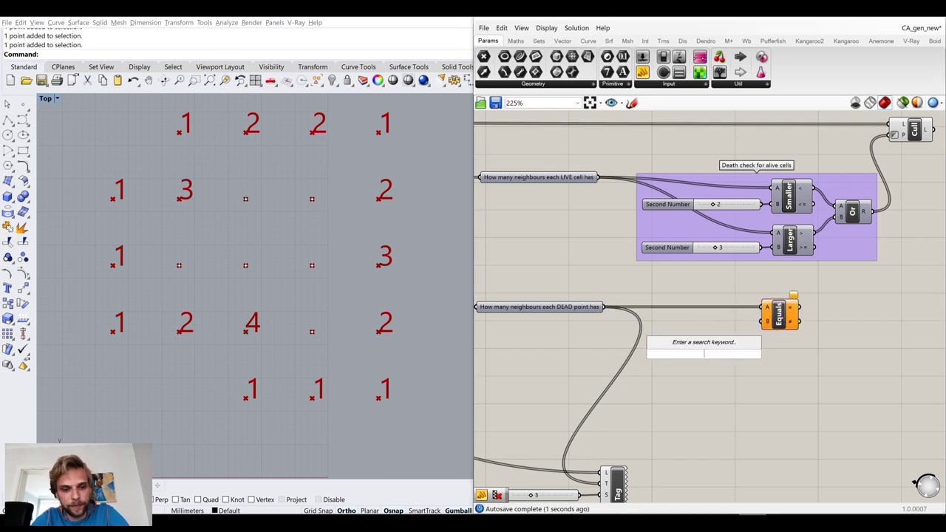
type("3")
key("Return")
left_click_drag(750, 354, 767, 321)
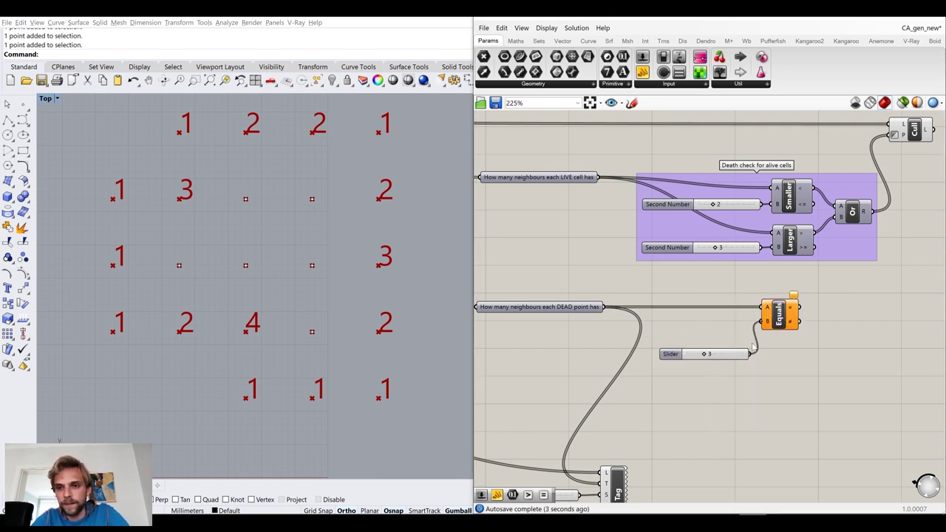
left_click_drag(716, 354, 715, 325)
left_click(831, 347)
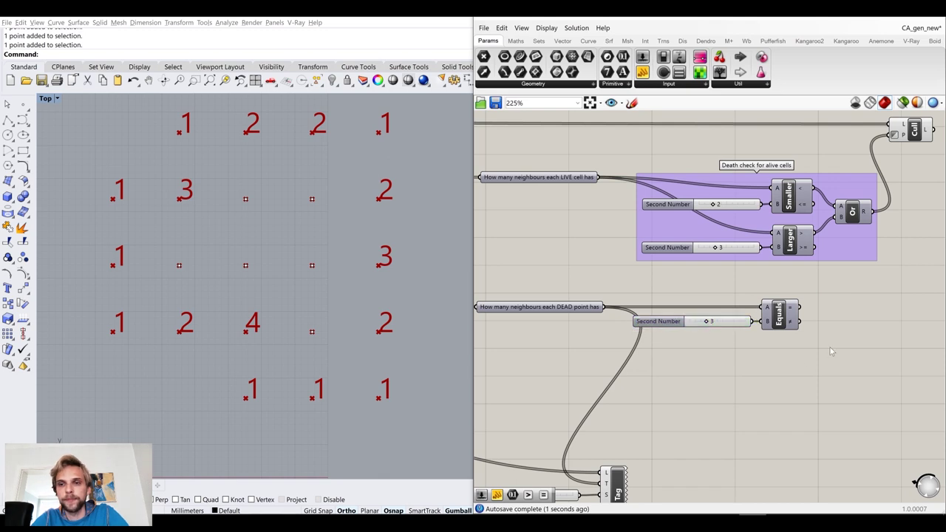
Inspect the true and false values at the equals output of the Equality component
right_click_drag(830, 348, 681, 382)
scroll(681, 382, "up", 2)
mouse_move(656, 352)
scroll(655, 353, "down", 2)
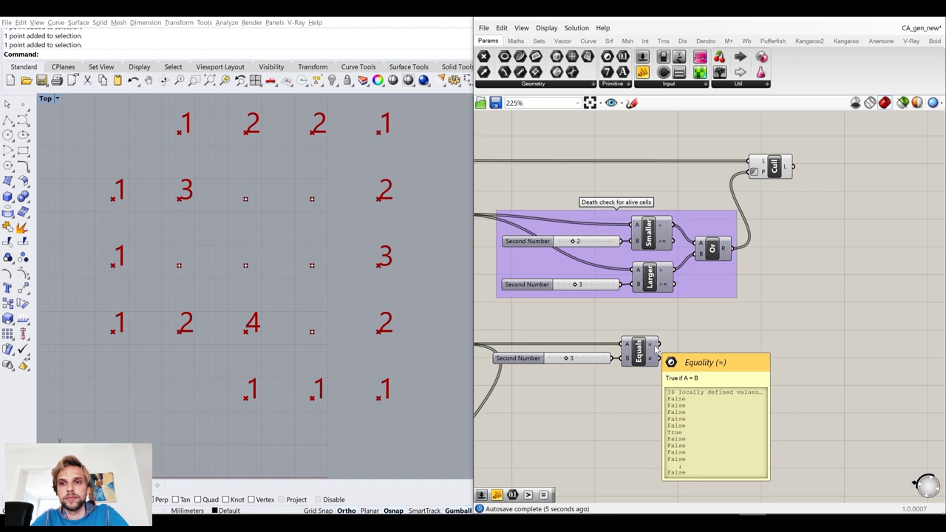
Add a Cull Pattern component beyond the Equality component and feed the not-equal output into its P input
scroll(651, 359, "up", 5)
scroll(651, 359, "down", 4)
left_click_drag(692, 426, 580, 359)
double_click(771, 347)
type("cull")
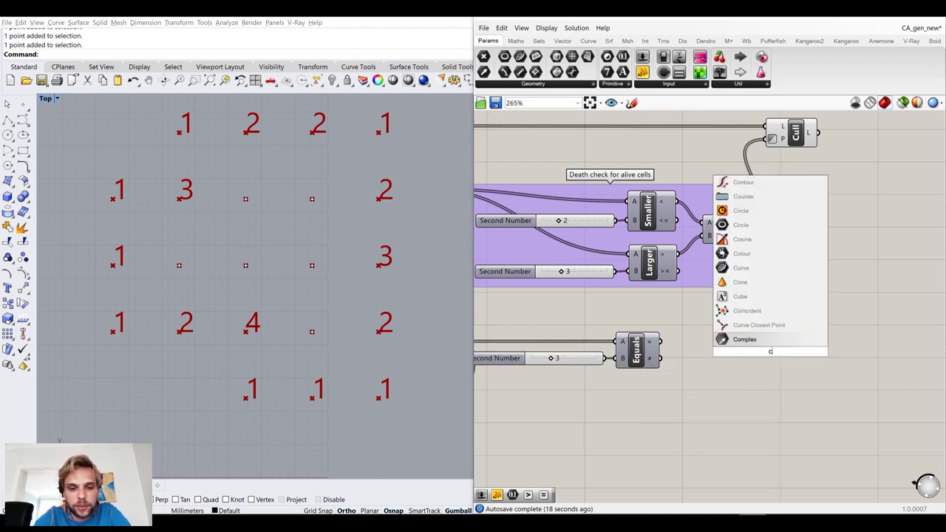
key("Return")
left_click_drag(661, 358, 727, 330)
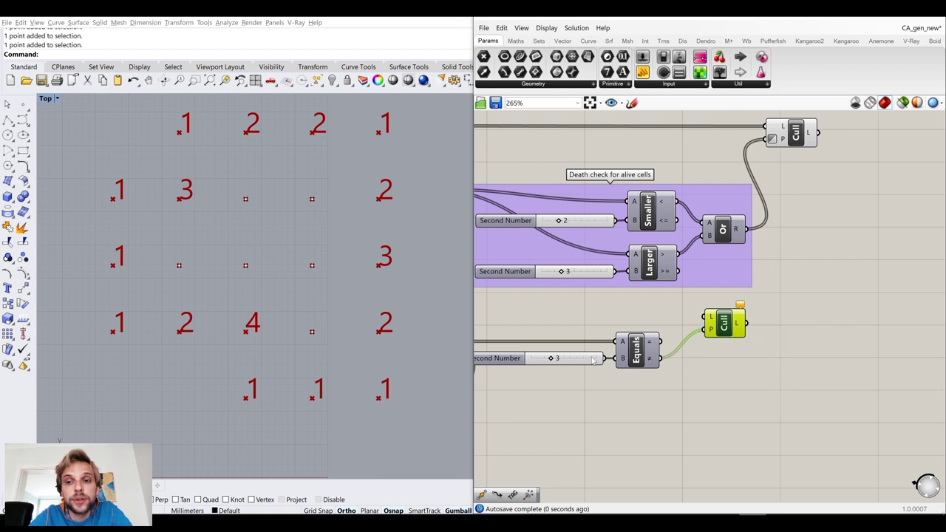
Connect the dead points parameter to the L input of the new Cull Pattern component
right_click_drag(584, 357, 766, 346)
scroll(766, 345, "down", 6)
scroll(536, 344, "up", 5)
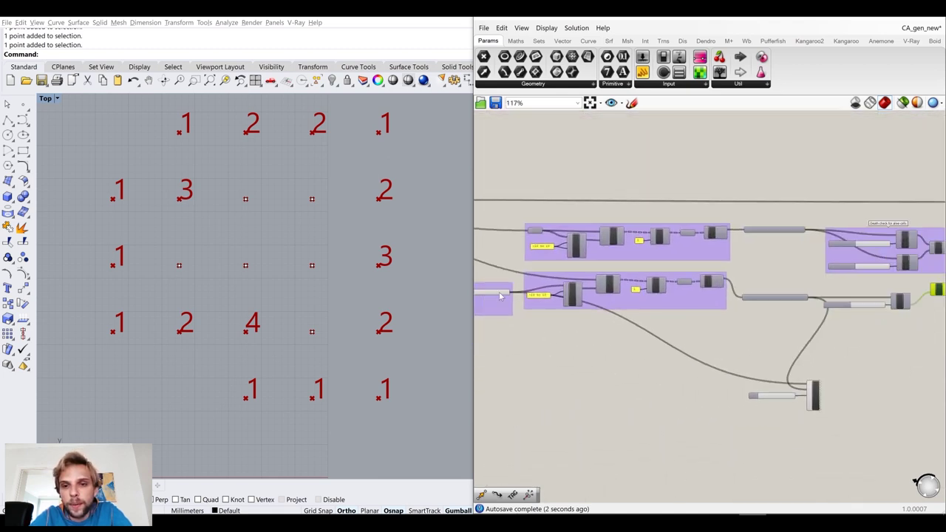
left_click(500, 299)
scroll(500, 307, "down", 4)
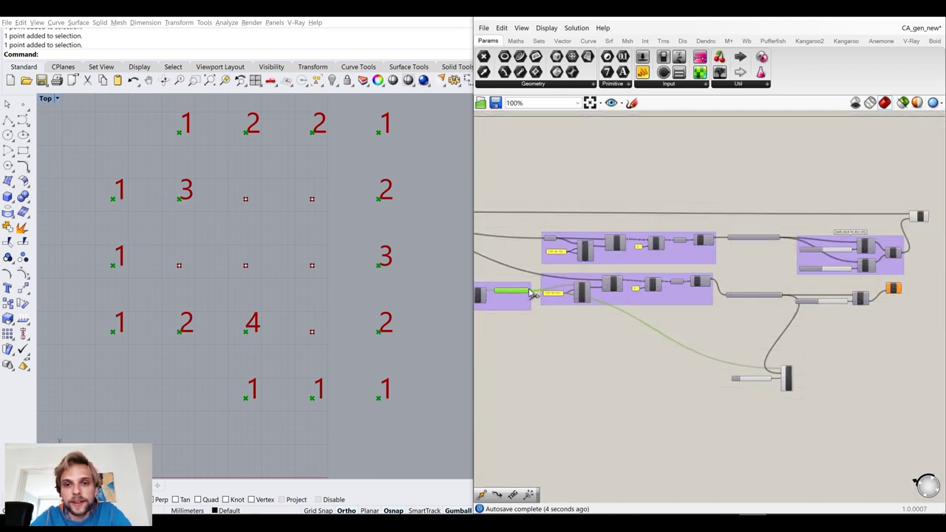
left_click_drag(531, 293, 891, 291)
scroll(892, 290, "up", 3)
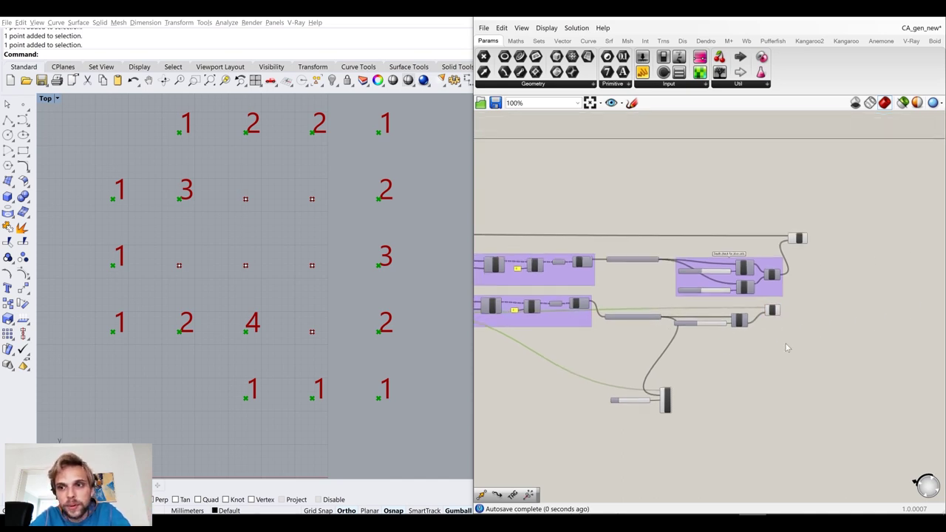
Move the new Cull component farther from the Equality component and invert its P input
left_click(765, 289)
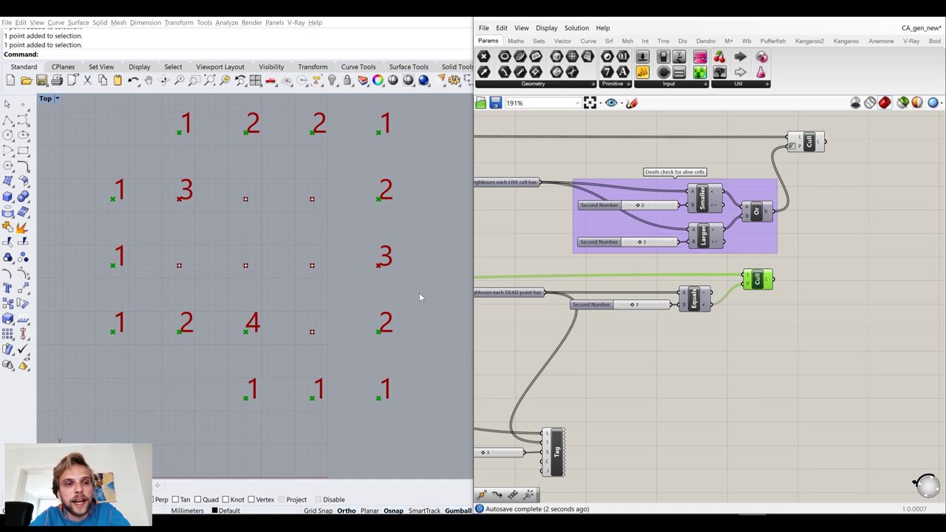
scroll(769, 290, "up", 4)
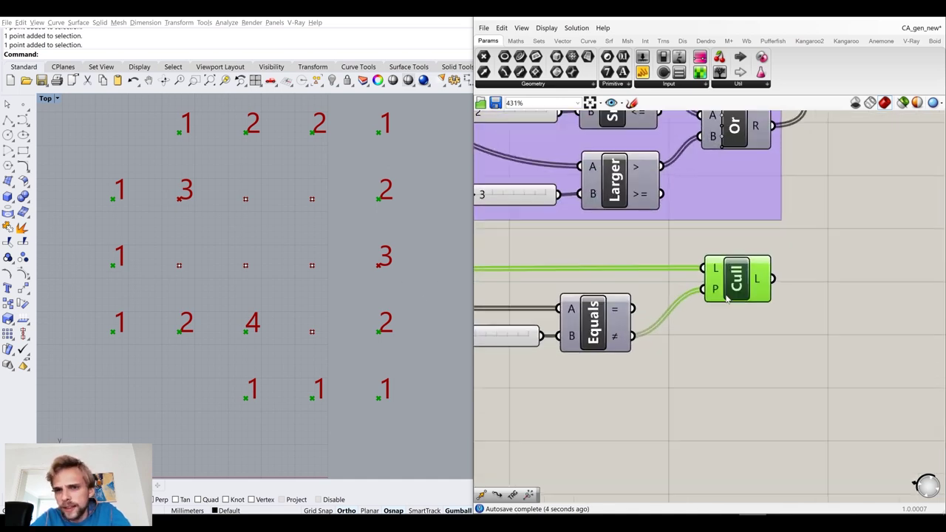
left_click_drag(746, 290, 886, 296)
right_click_drag(830, 290, 702, 299)
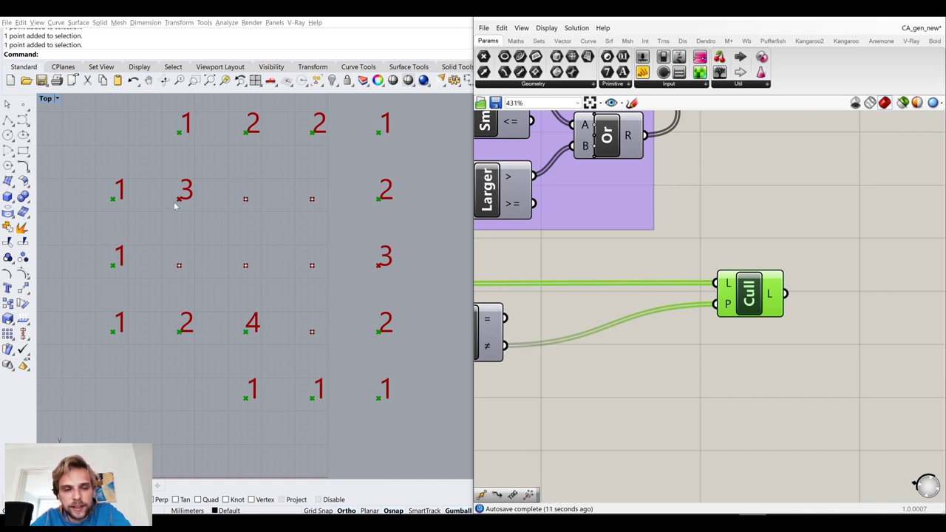
right_click(727, 311)
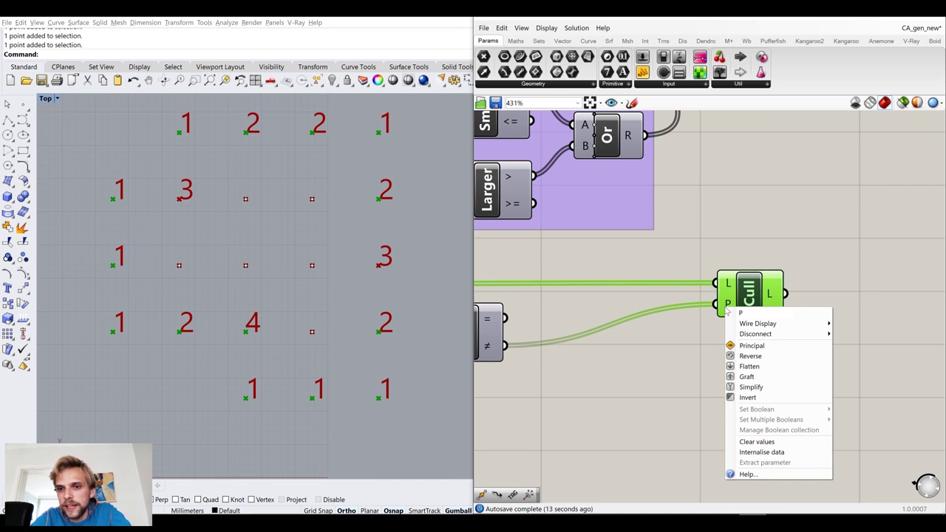
left_click(738, 397)
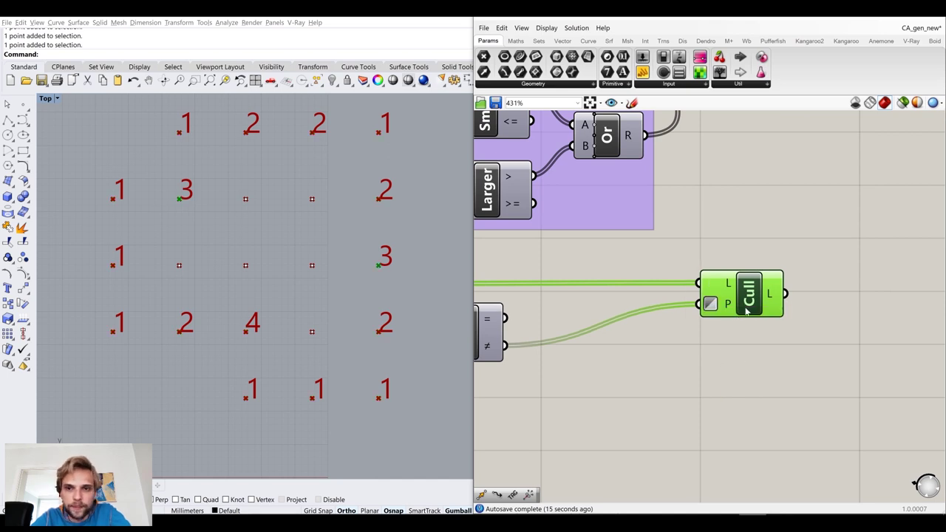
left_click(753, 359)
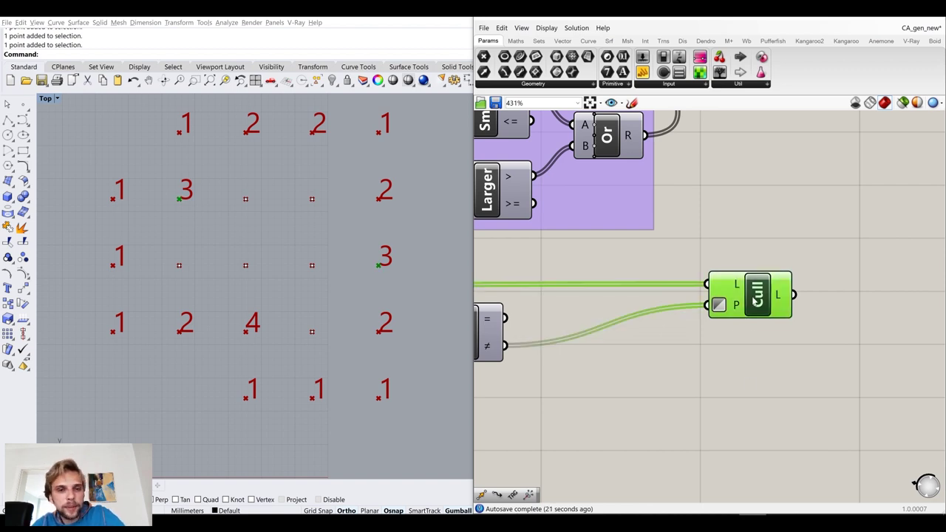
Highlight the upper Cull's surviving live cells in the viewport and shift the lower Cull component farther along
scroll(761, 306, "down", 3)
left_click(780, 133)
left_click_drag(780, 133, 783, 133)
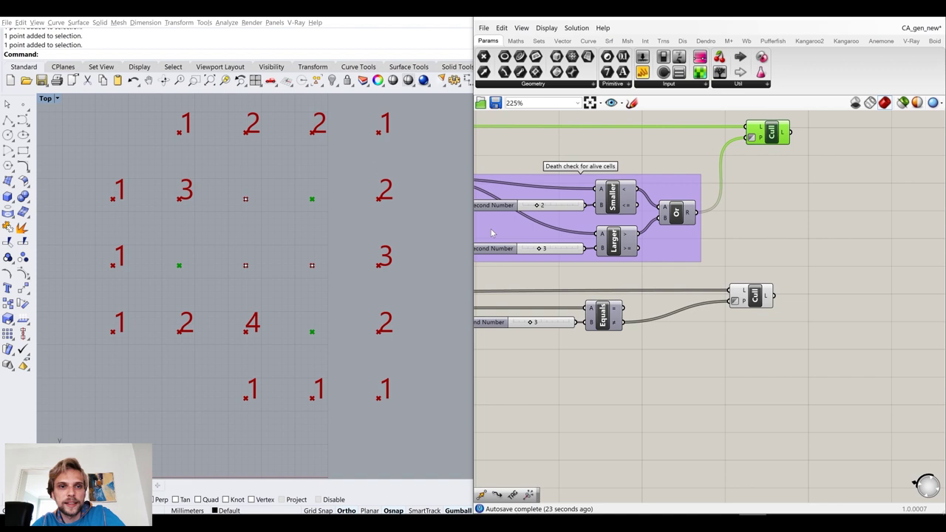
left_click(812, 203)
scroll(813, 204, "down", 2)
left_click_drag(787, 263, 811, 260)
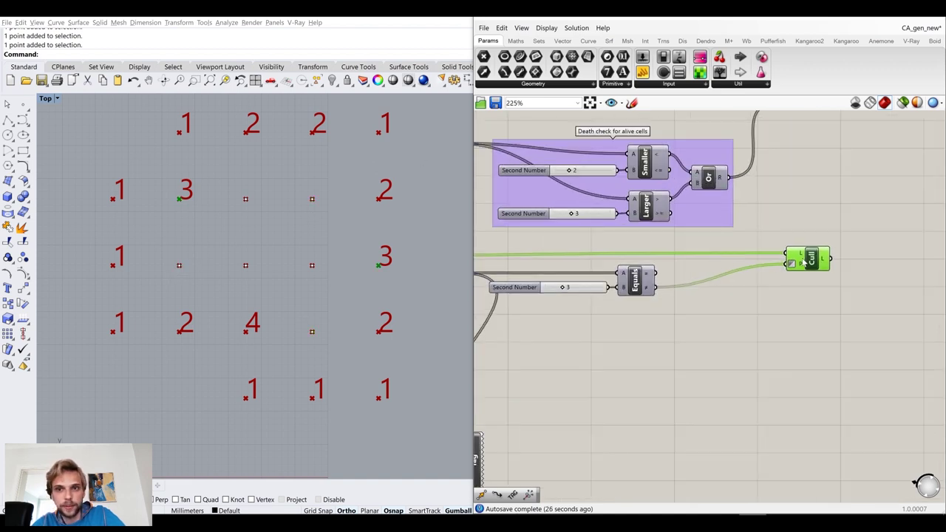
Delete the Text Tag 3D component together with its Size slider
scroll(804, 258, "down", 3)
left_click_drag(637, 422, 507, 355)
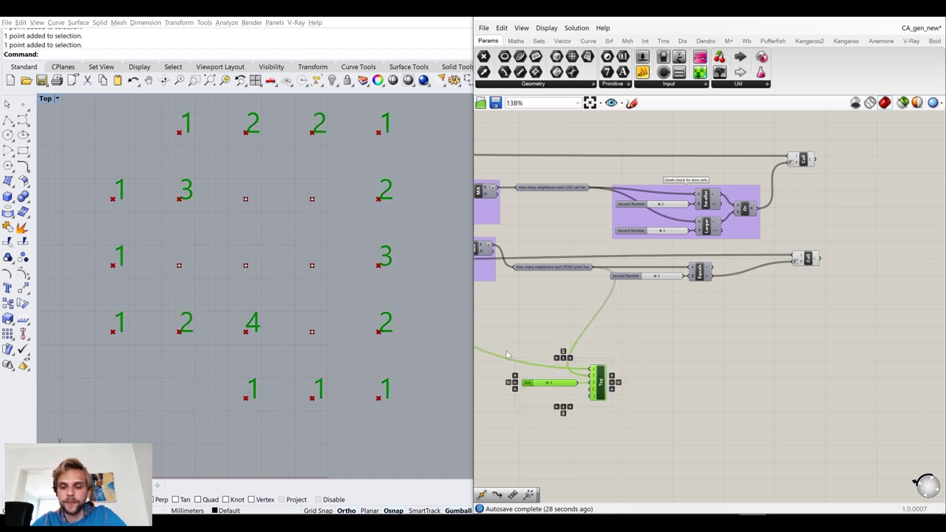
key("Delete")
scroll(786, 229, "up", 3)
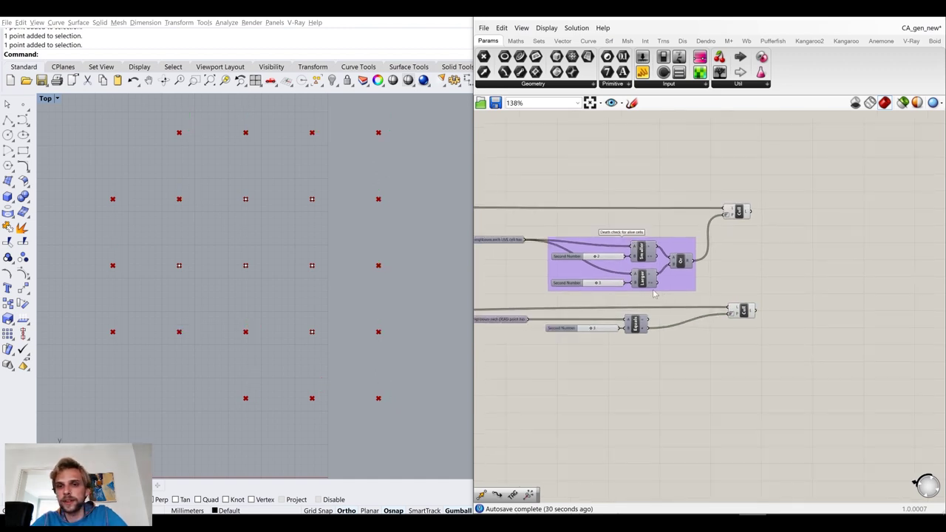
Add a Merge component and connect the upper Cull's output to D1 and the lower Cull's output to D2
right_click_drag(786, 230, 755, 257)
left_click(744, 201)
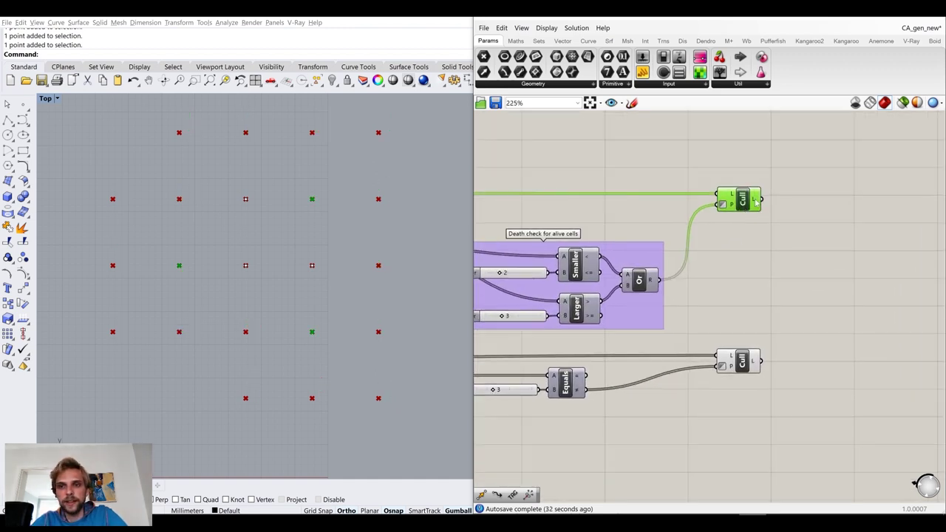
mouse_move(756, 201)
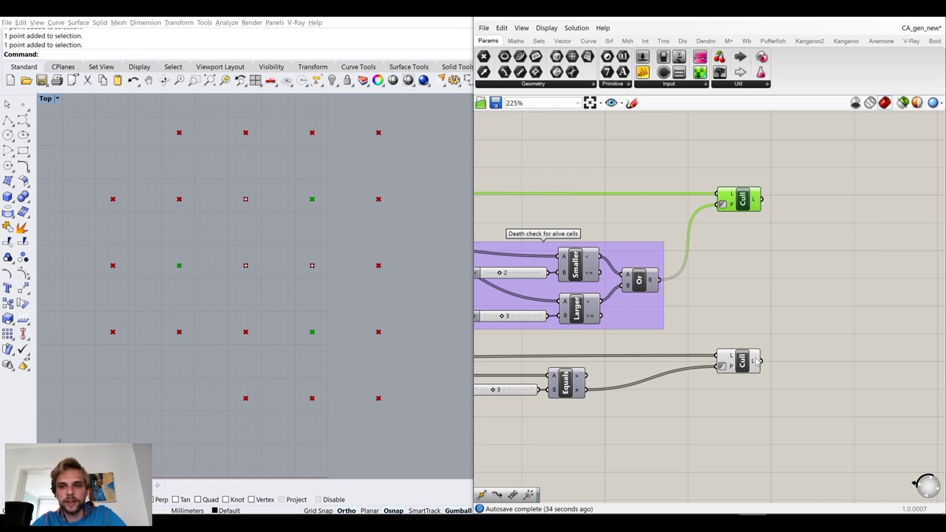
double_click(817, 272)
type("m")
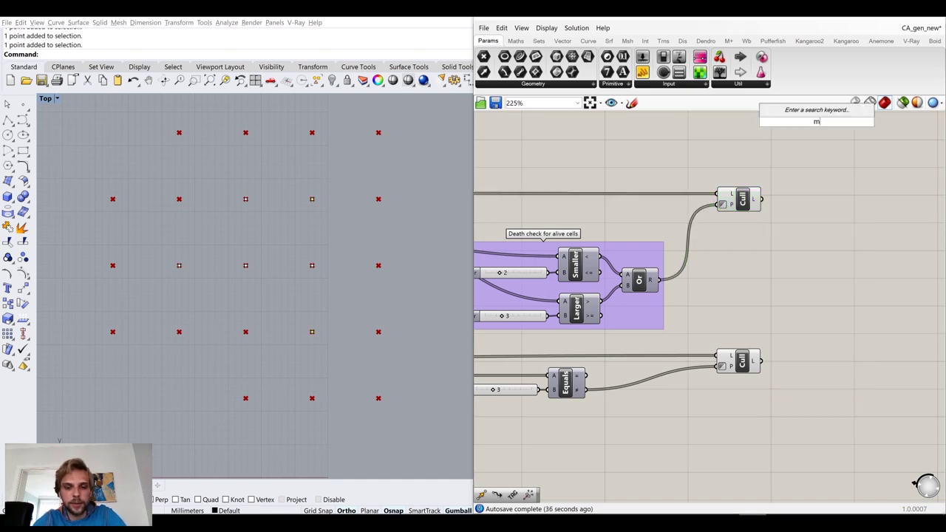
type("erge")
key("Return")
left_click_drag(761, 200, 799, 273)
left_click_drag(761, 361, 801, 289)
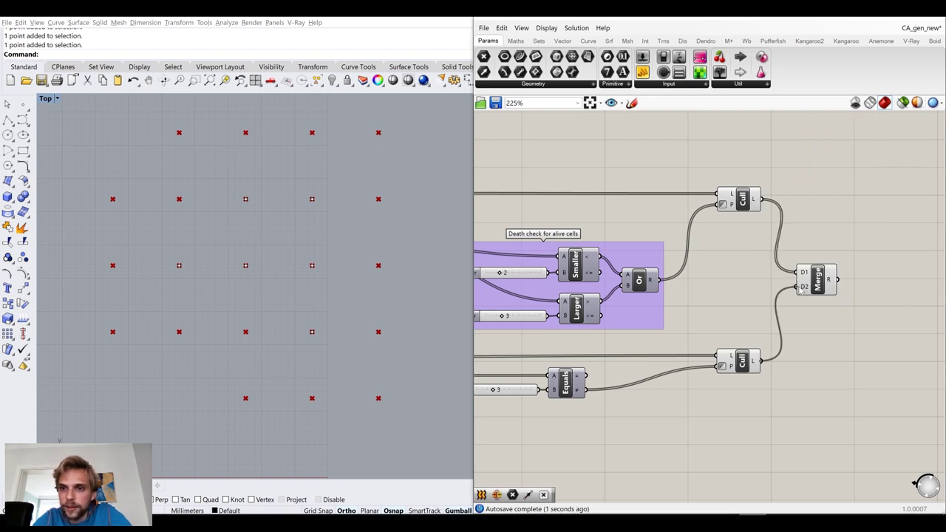
Select the Merge component and examine its merged points in the viewport
scroll(801, 289, "up", 4)
scroll(851, 281, "down", 2)
left_click(881, 277)
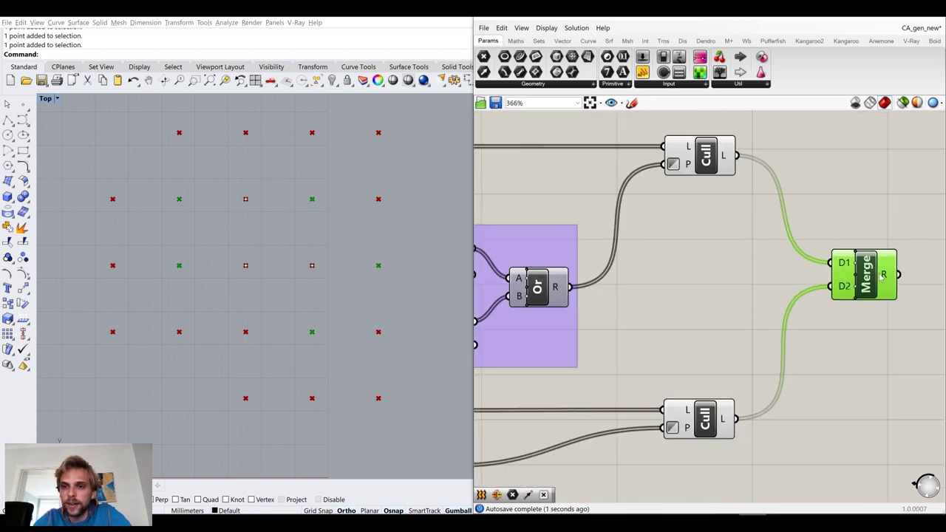
left_click_drag(881, 277, 888, 275)
right_click_drag(847, 290, 763, 295)
scroll(782, 255, "up", 3)
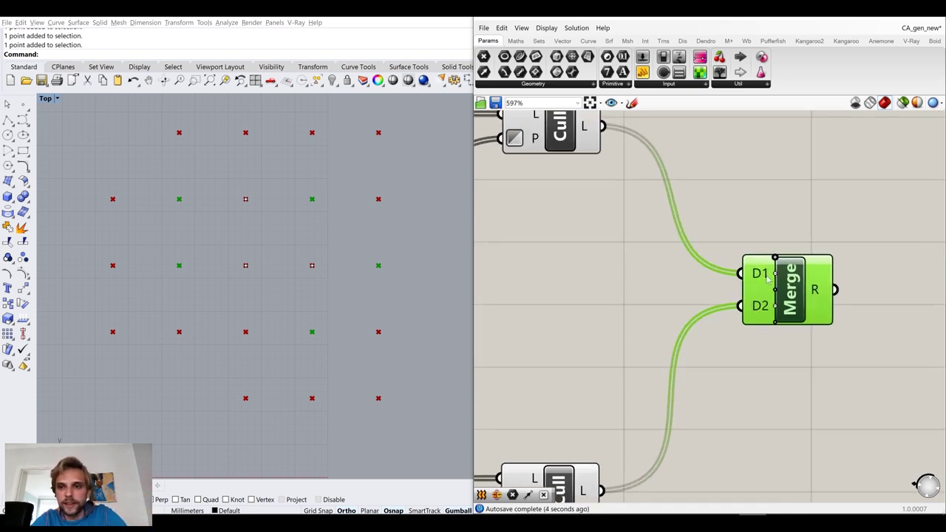
right_click(742, 278)
right_click_drag(683, 265, 698, 272)
scroll(697, 272, "down", 4)
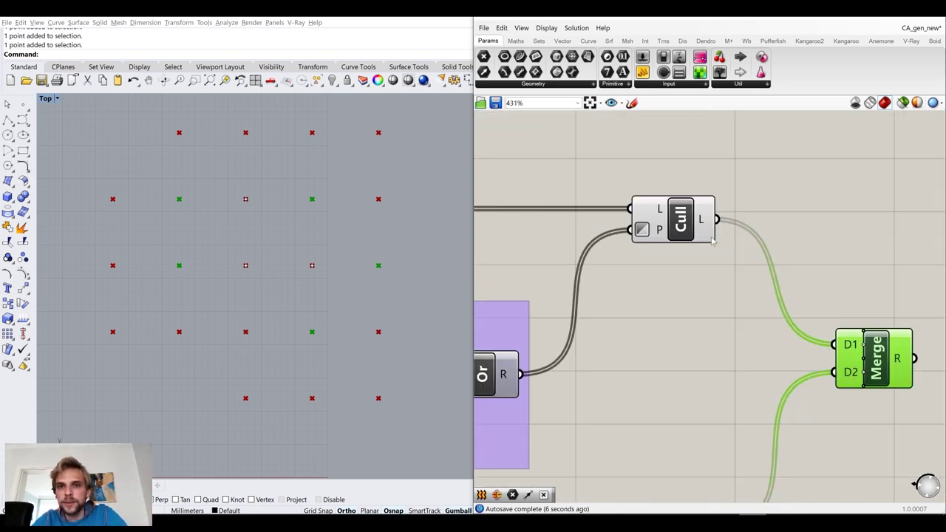
Add a Point parameter beside the upper Cull component and feed the culled list into it
scroll(686, 223, "up", 5)
right_click(688, 203)
right_click(692, 203)
right_click_drag(850, 158, 780, 211)
double_click(779, 210)
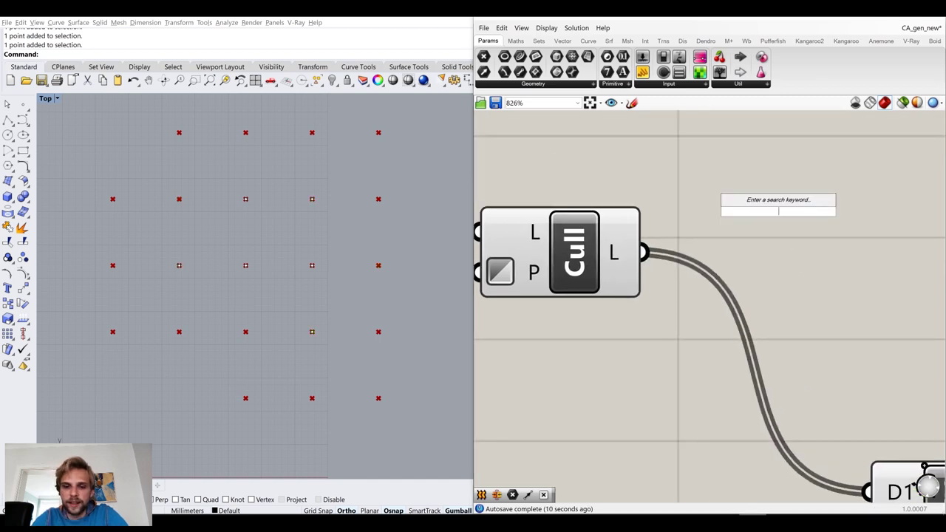
type("point")
left_click(769, 205)
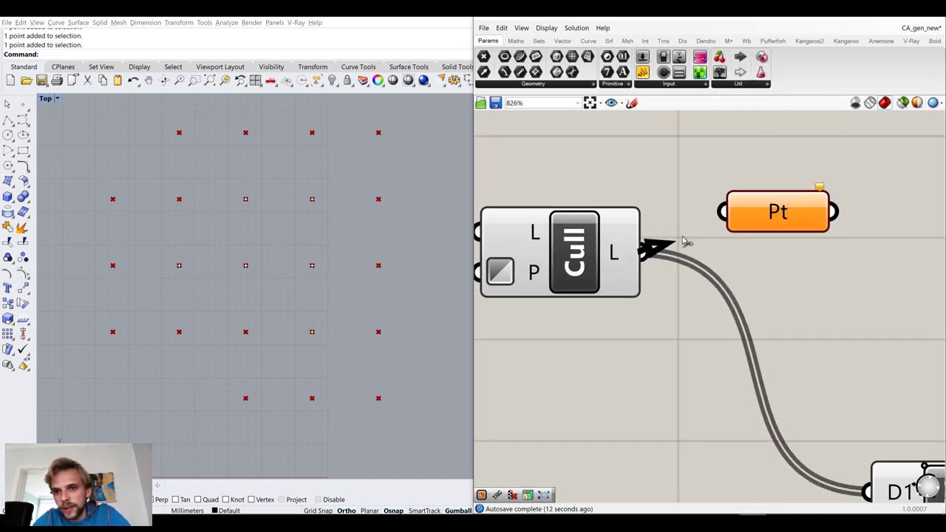
left_click_drag(686, 242, 723, 212)
Rename the Point parameter "Stayed alive" and align it with the upper Cull's output
right_click(780, 213)
type("Stayed alive")
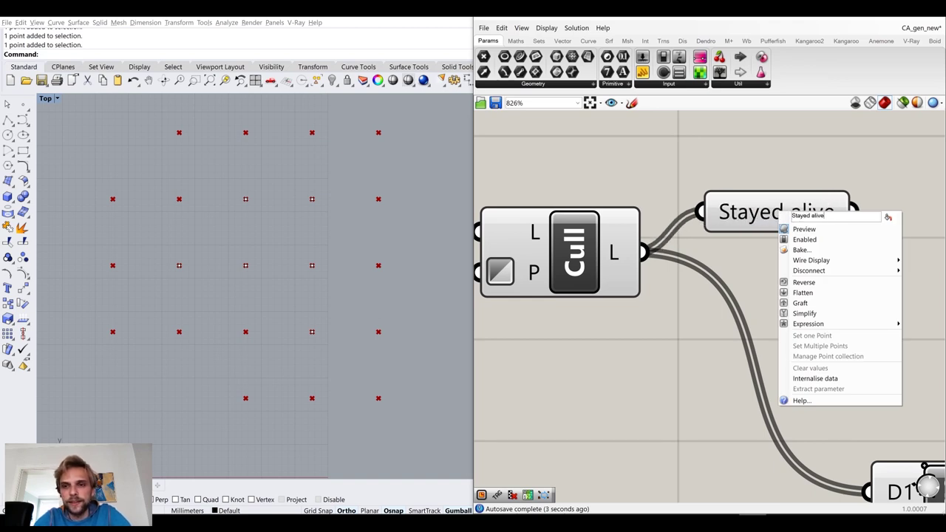
left_click(689, 160)
left_click_drag(812, 213, 806, 252)
scroll(806, 251, "down", 4)
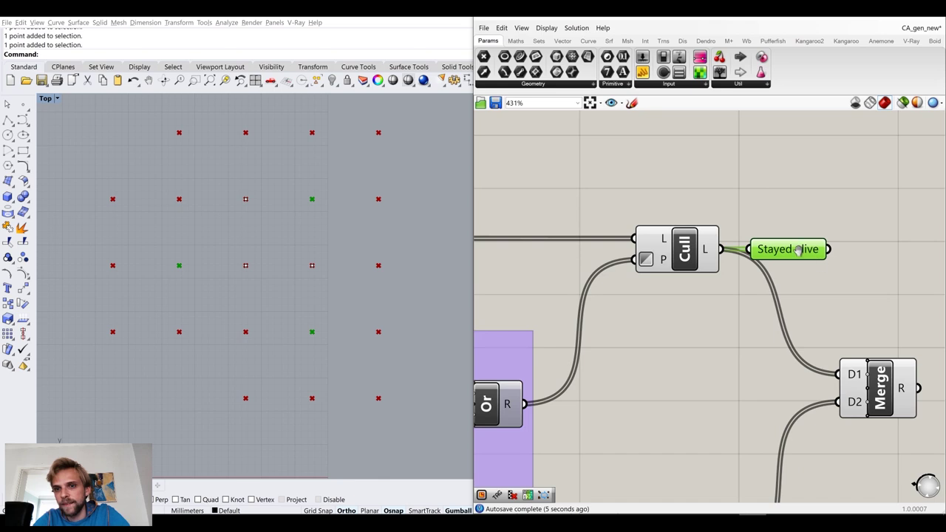
Route the Stayed alive parameter into Merge input D1 in place of the direct Cull wire, moving Merge farther away
right_click_drag(832, 256, 753, 215)
left_click_drag(752, 211, 772, 345)
left_click_drag(797, 341, 876, 323)
right_click_drag(796, 318, 760, 198)
scroll(739, 210, "down", 3)
left_click(684, 248)
right_click_drag(683, 248, 675, 296)
scroll(675, 297, "up", 2)
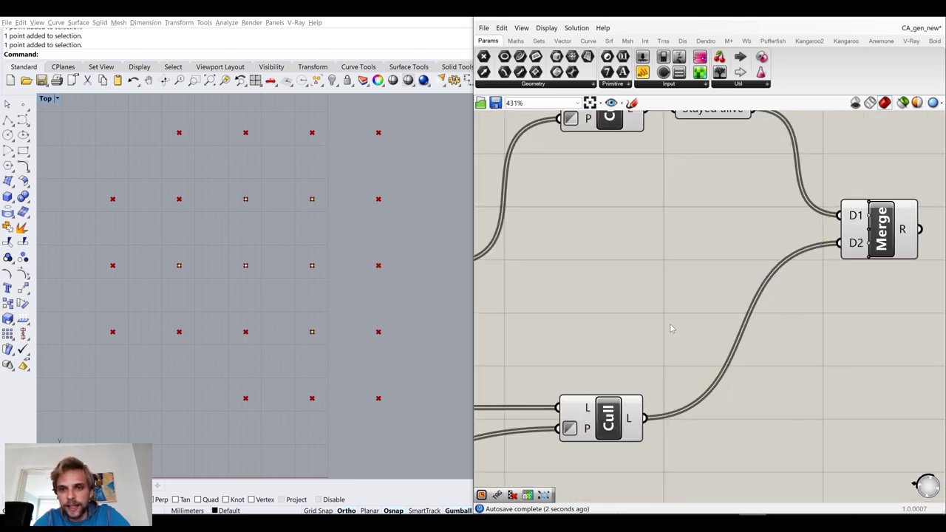
Duplicate the Stayed alive parameter and wire the copy between the lower Cull's output and Merge input D2
left_click(720, 153)
key("ctrl+c")
key("ctrl+v")
left_click_drag(721, 153, 706, 400)
left_click_drag(653, 460, 690, 411)
left_click_drag(746, 402, 837, 282)
Rename the copied parameter "Became alive" and line it up with the lower Cull component
right_click(696, 400)
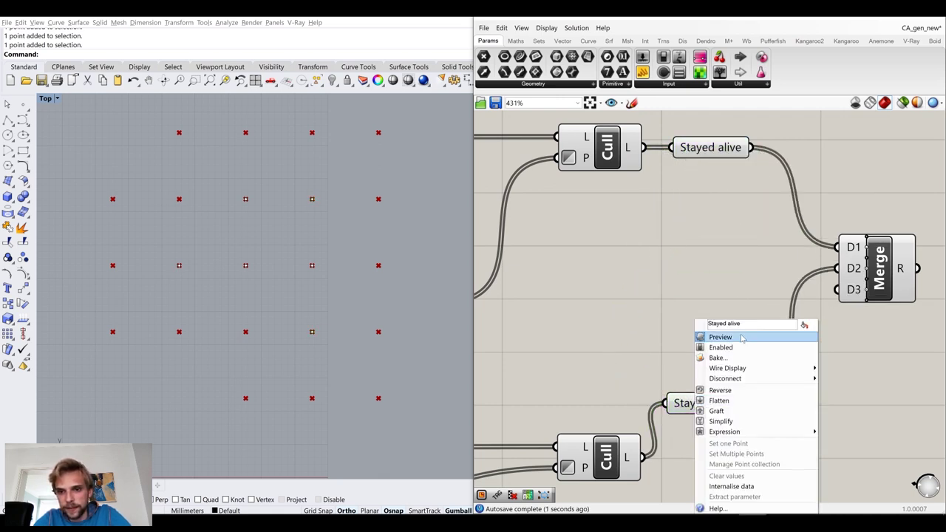
type("Became")
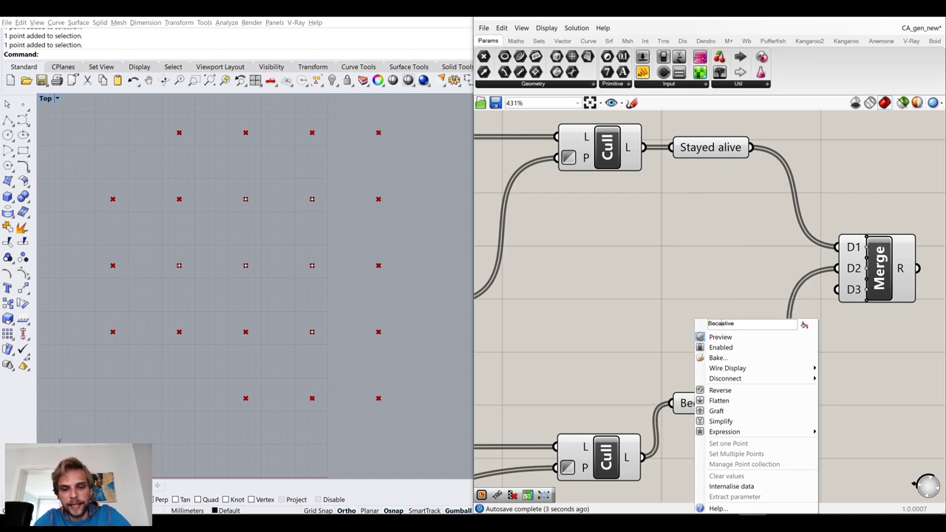
key("Return")
left_click_drag(703, 403, 722, 456)
scroll(730, 362, "down", 5)
scroll(790, 360, "up", 3)
Select the Merge component and remove its unused D3 input
left_click(791, 340)
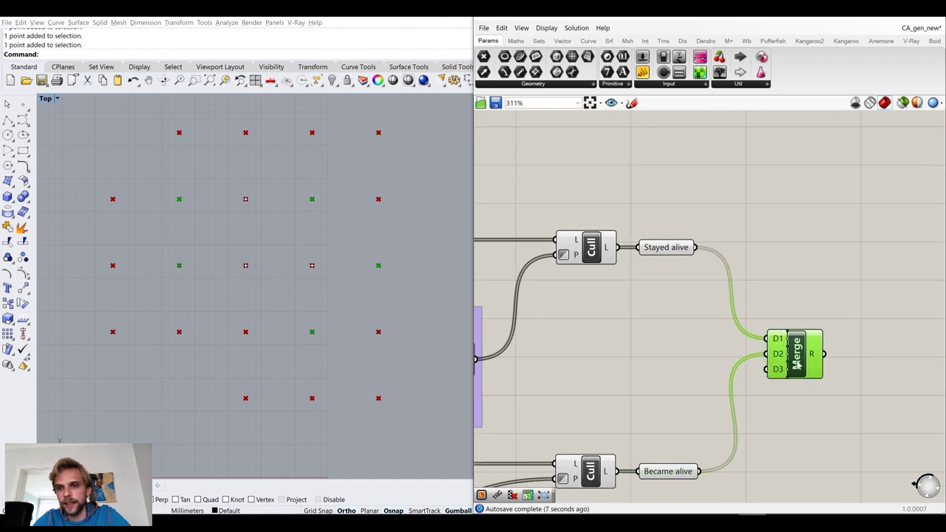
scroll(802, 336, "up", 3)
scroll(724, 325, "down", 5)
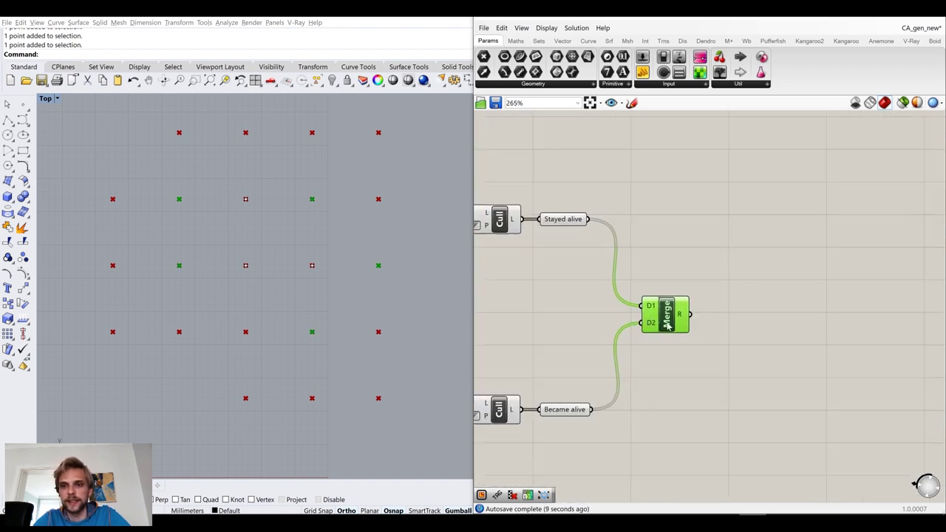
scroll(650, 307, "up", 4)
mouse_move(670, 311)
Flatten the R output of the Merge component
left_click(777, 330)
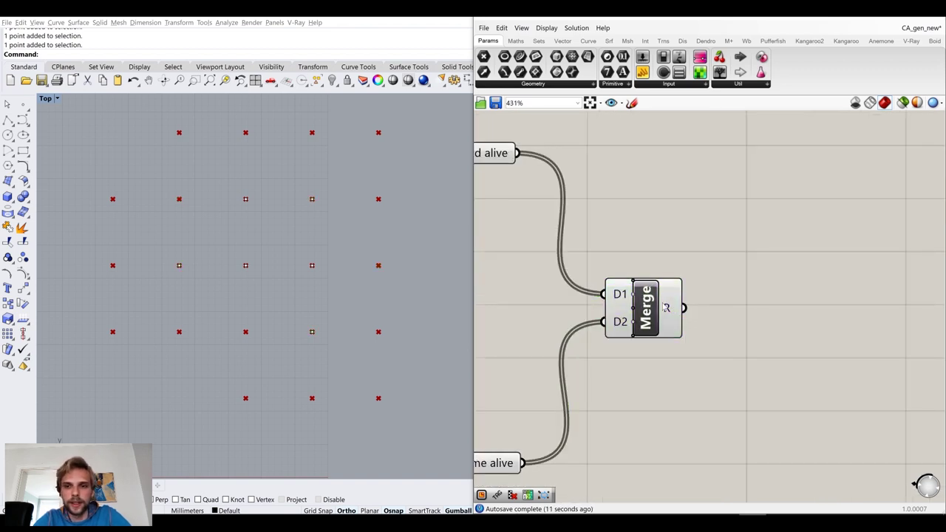
right_click(668, 311)
left_click(692, 350)
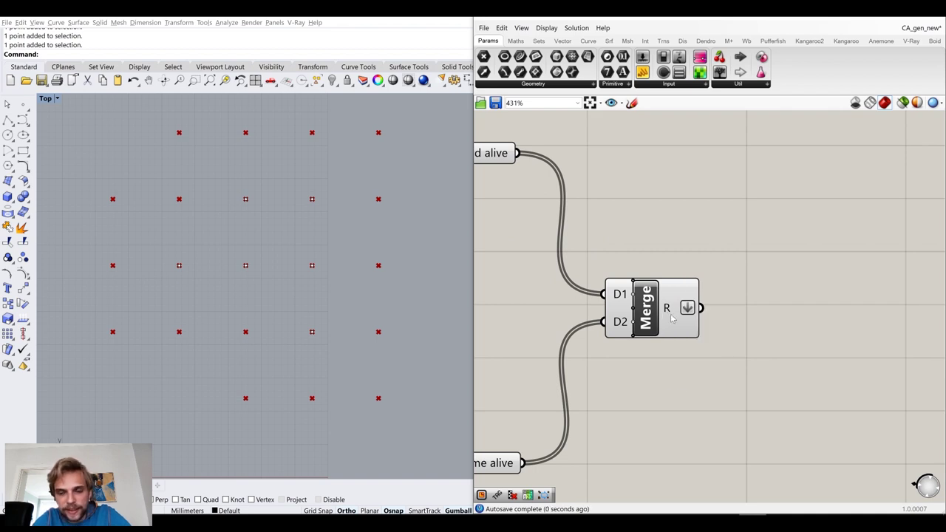
Add a Point parameter after the final Merge component and connect it to the Merge output R
double_click(764, 314)
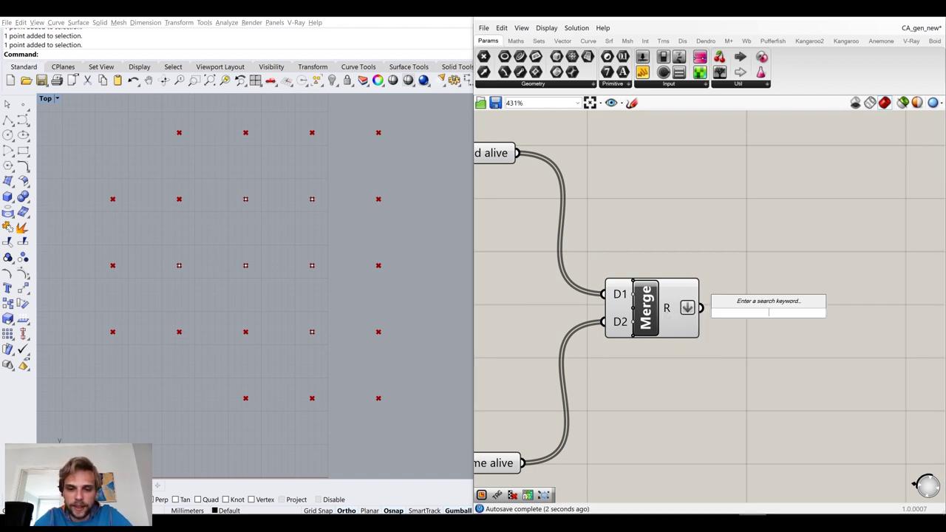
type("point")
key("Return")
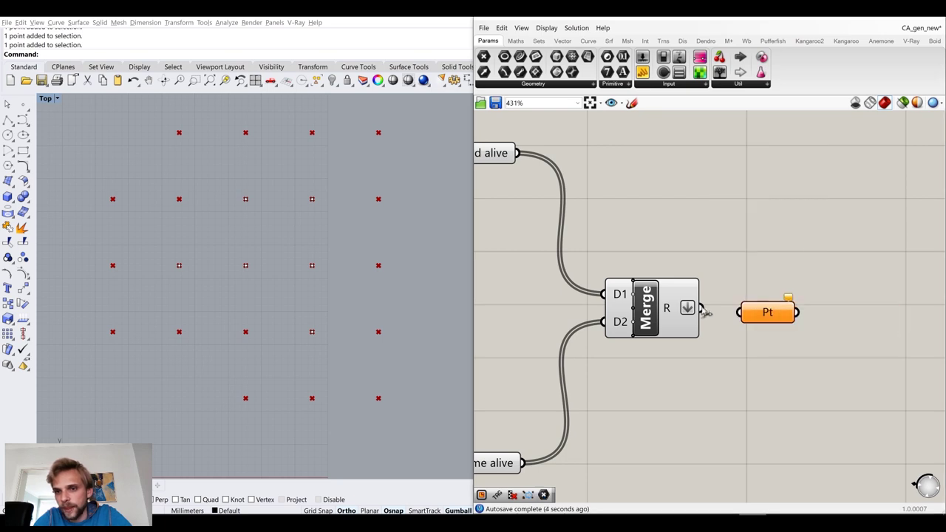
mouse_move(755, 314)
left_mouse_down()
mouse_move(748, 299)
mouse_move(746, 309)
left_mouse_up()
Rename the Point parameter after the Merge component "Next generation"
right_click(761, 309)
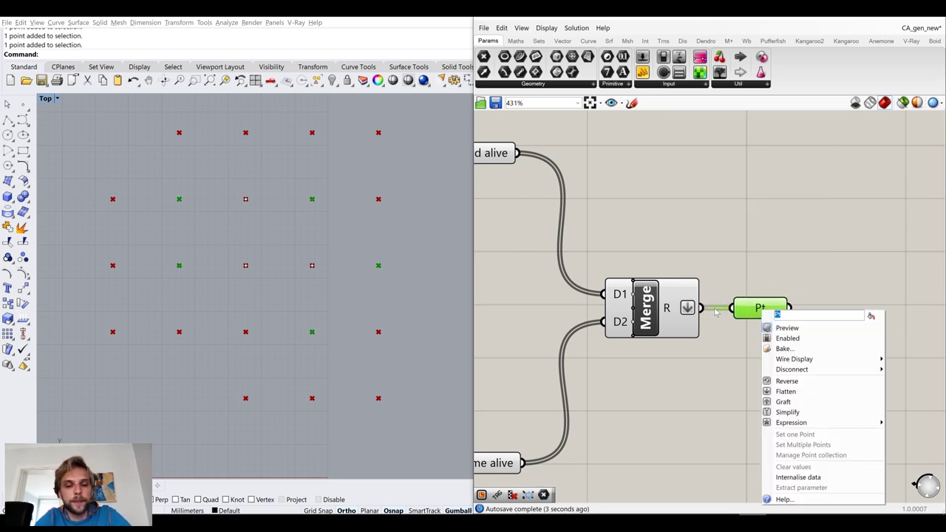
type("Next")
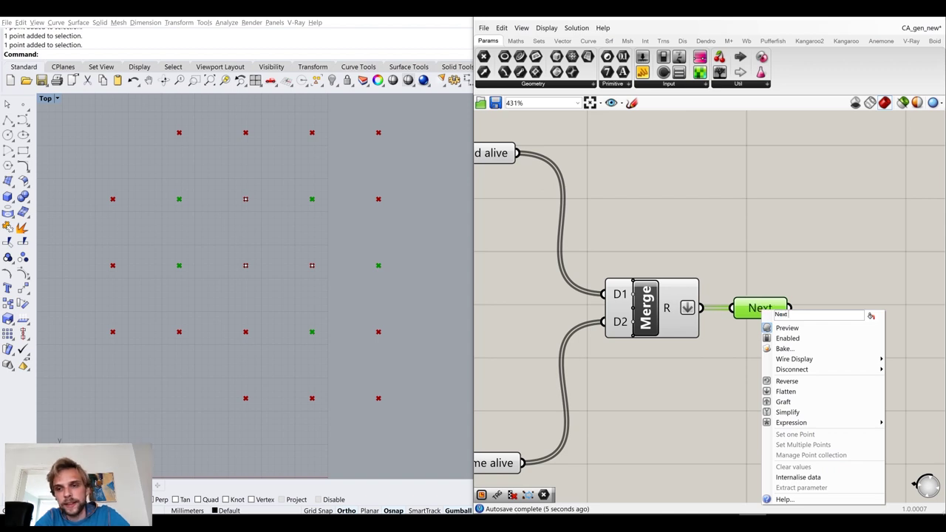
type(" generation")
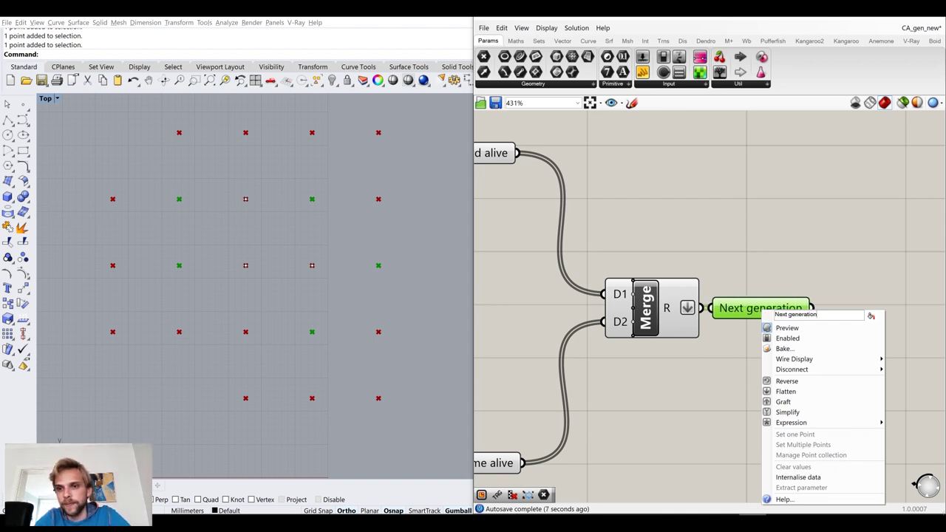
key("Return")
Turn off the preview of all components upstream of the Next generation parameter
scroll(815, 370, "down", 5)
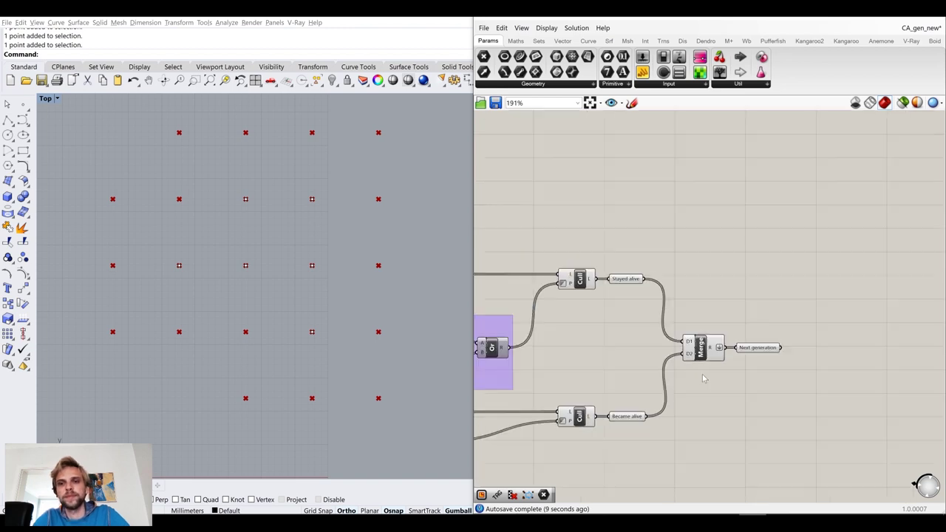
left_click_drag(816, 370, 671, 179)
middle_click(672, 179)
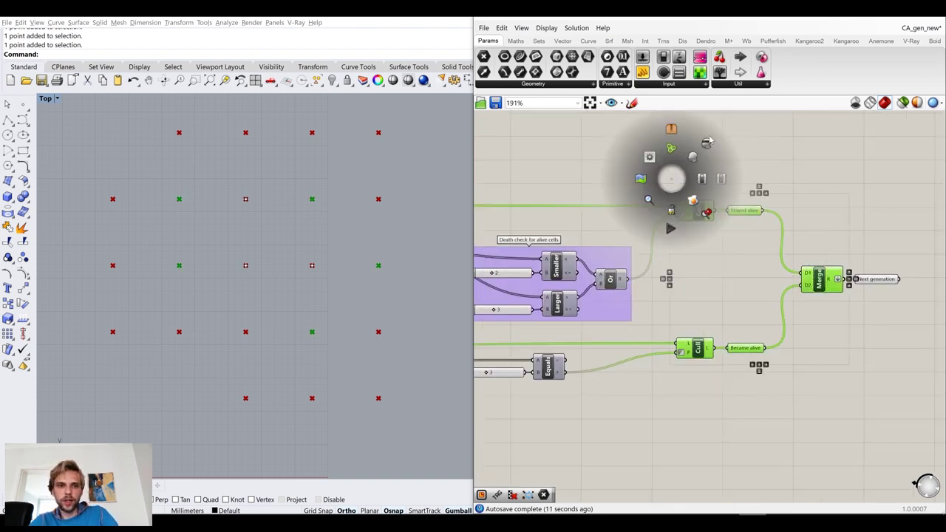
scroll(754, 294, "down", 5)
left_click_drag(873, 333, 532, 171)
middle_click(532, 172)
left_click(567, 136)
Select the whole new definition and move it lower on the canvas, farther from the older grouped definition
scroll(651, 244, "down", 3)
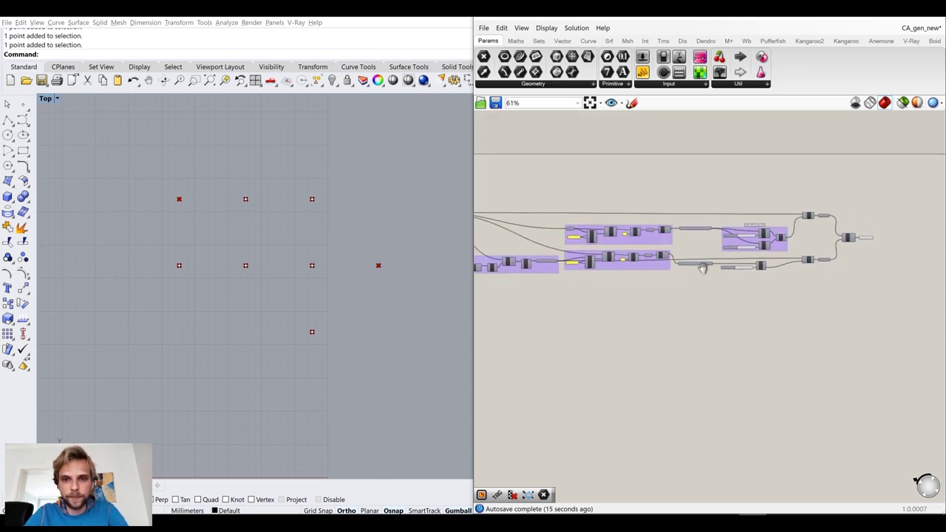
scroll(691, 302, "up", 4)
right_click_drag(744, 266, 647, 313)
scroll(648, 314, "down", 5)
left_click_drag(878, 356, 483, 254)
left_click_drag(670, 292, 671, 338)
left_click(673, 263)
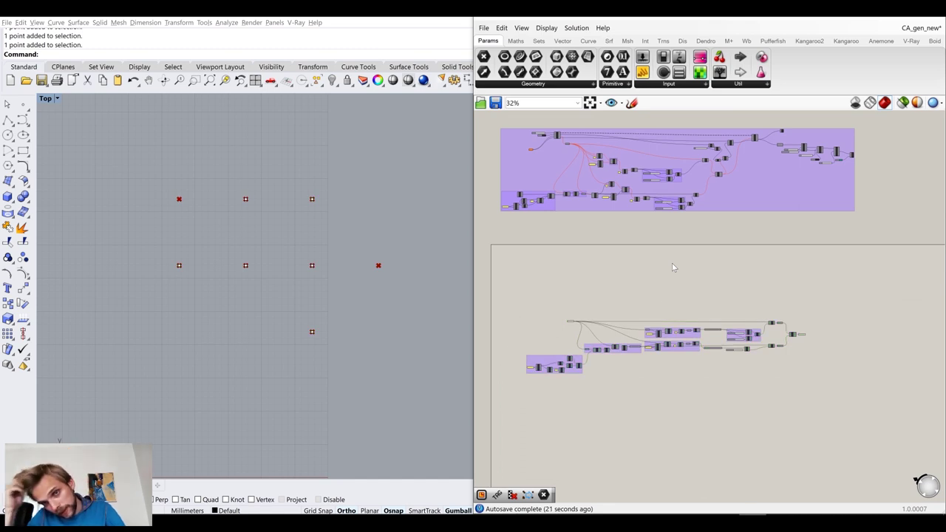
Examine how the Cull and Merge components feed the Loop End component in the older grouped definition
scroll(692, 130, "up", 6)
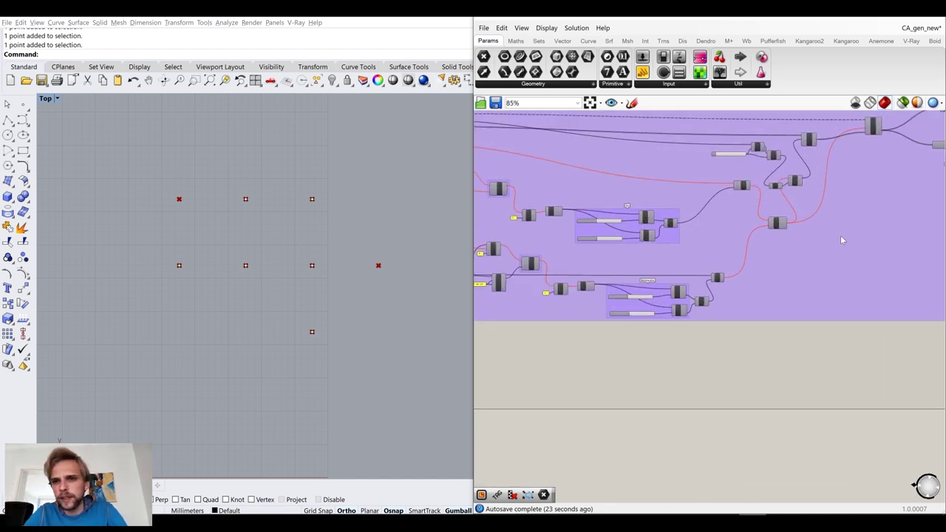
scroll(698, 276, "down", 1)
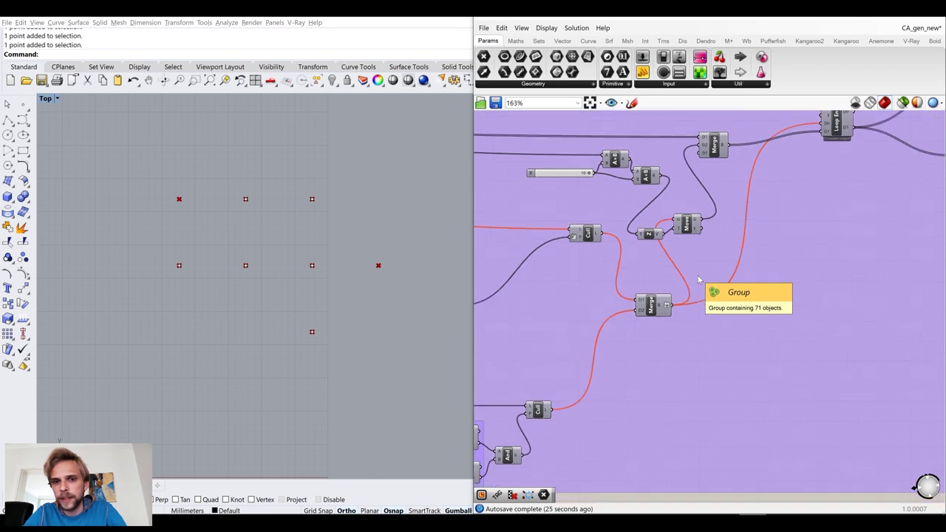
right_click_drag(641, 328, 802, 251)
right_click_drag(652, 307, 645, 362)
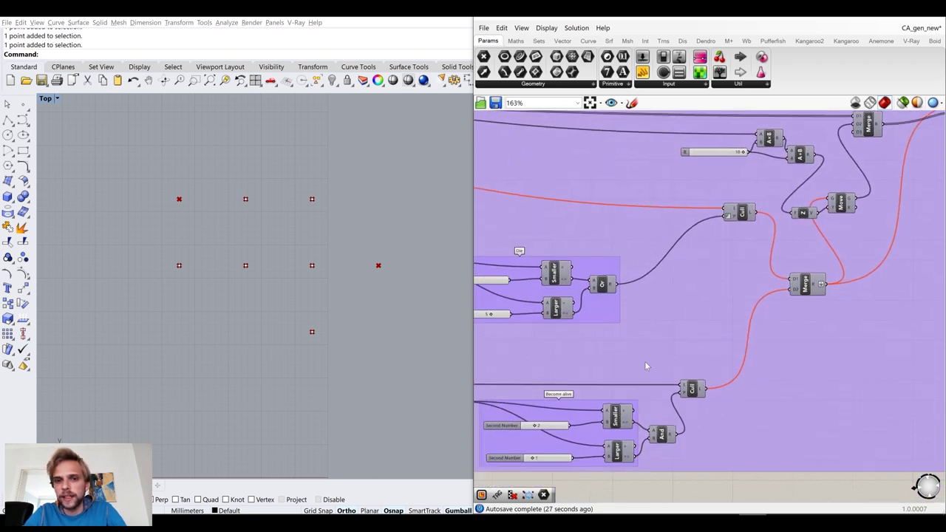
scroll(708, 311, "down", 5)
scroll(819, 209, "up", 4)
scroll(836, 231, "down", 5)
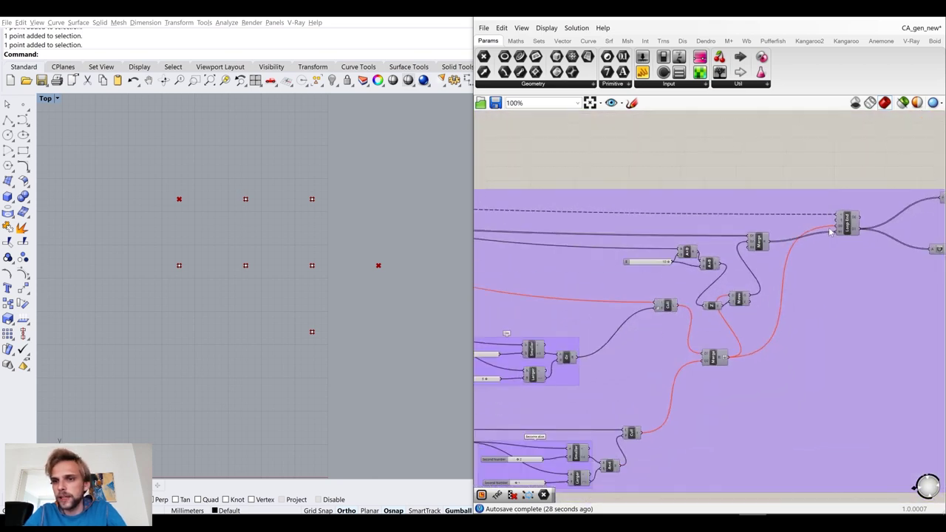
right_click_drag(870, 208, 902, 215)
scroll(686, 267, "up", 2)
scroll(686, 267, "up", 1)
scroll(686, 268, "down", 5)
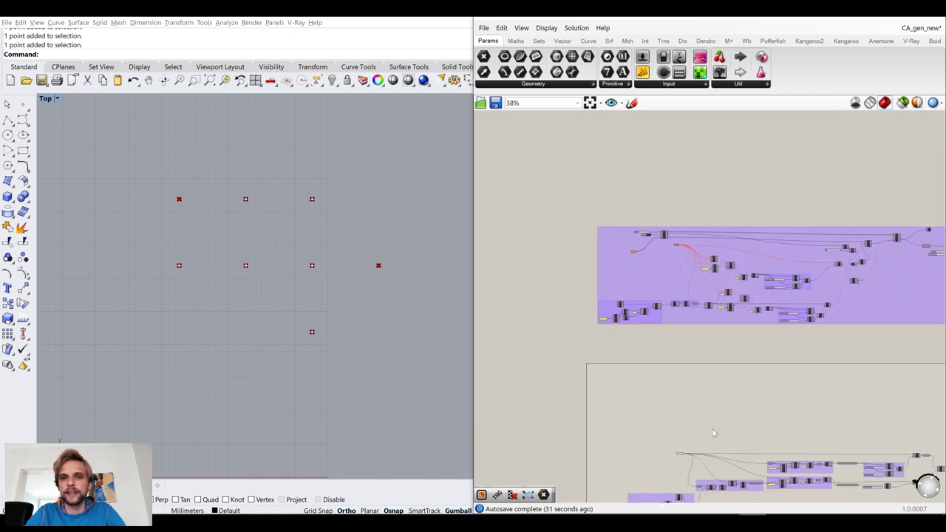
Add a Point parameter in the empty space before the ALIVE POINTS parameter of the new definition
right_click_drag(712, 428, 674, 330)
scroll(673, 330, "up", 3)
scroll(600, 296, "up", 3)
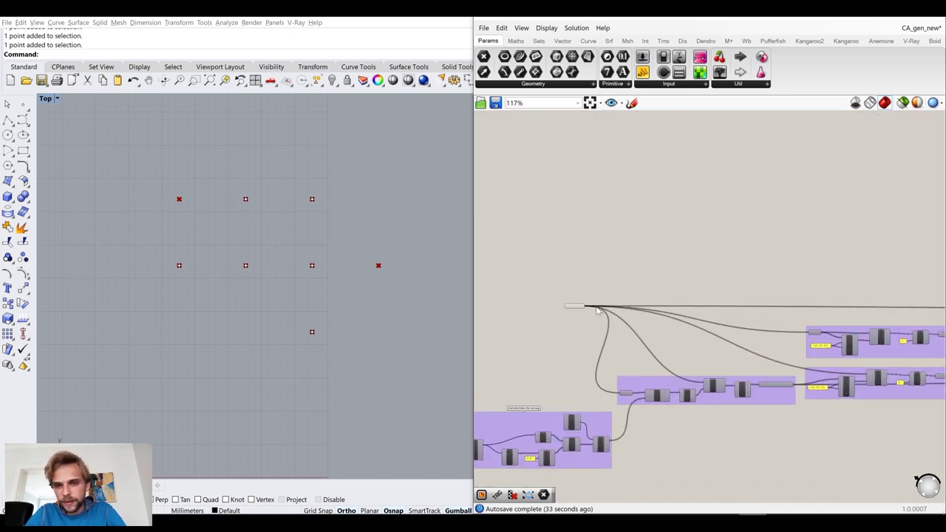
scroll(600, 296, "down", 5)
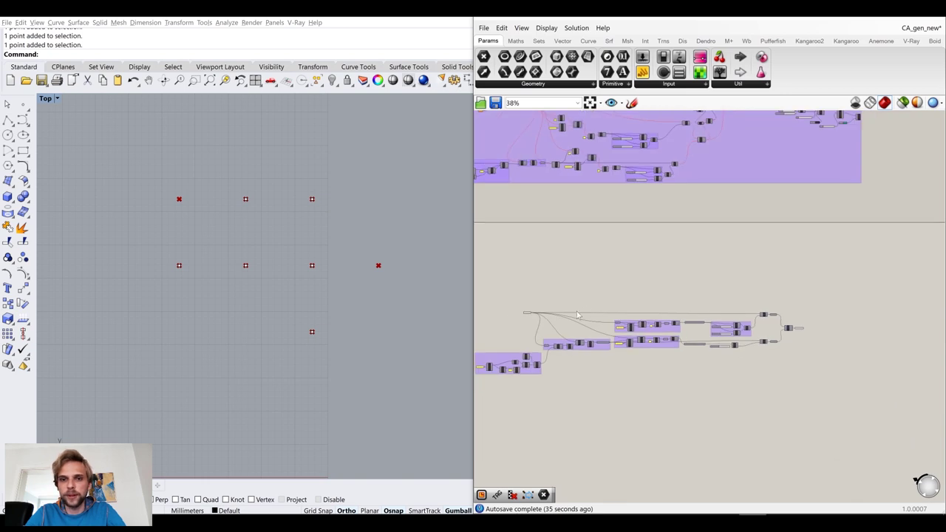
scroll(619, 279, "up", 6)
scroll(724, 270, "up", 2)
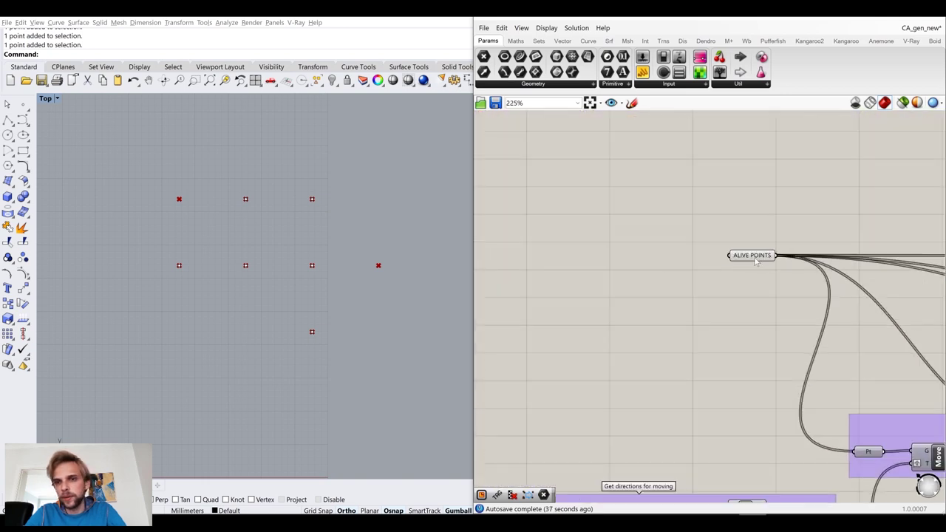
double_click(620, 272)
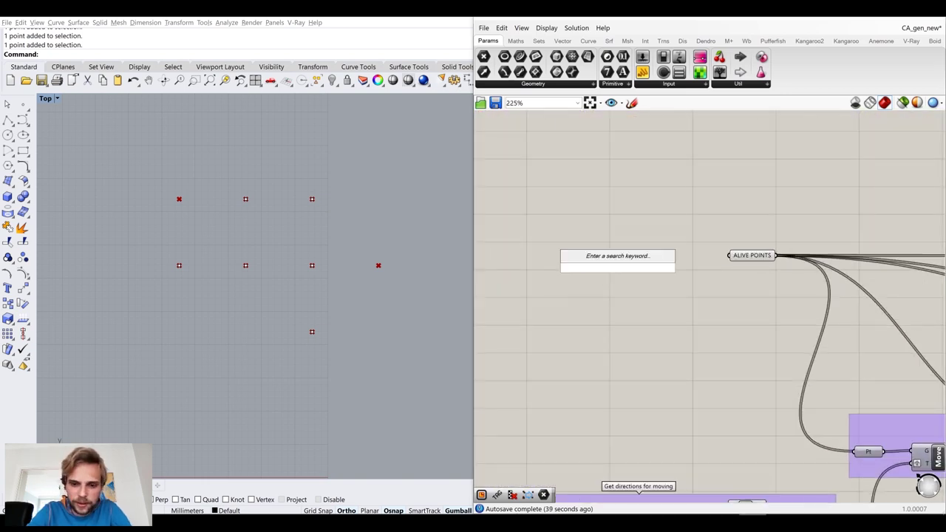
type("point")
key("Return")
left_click_drag(620, 272, 563, 265)
Rename the new Point parameter "Starting generation" and move it farther away from ALIVE POINTS
right_click(562, 265)
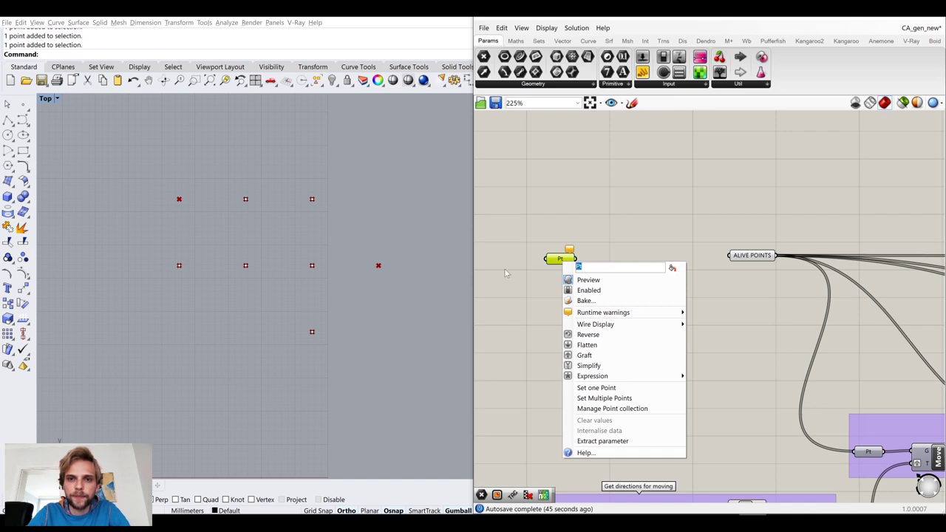
type("Star")
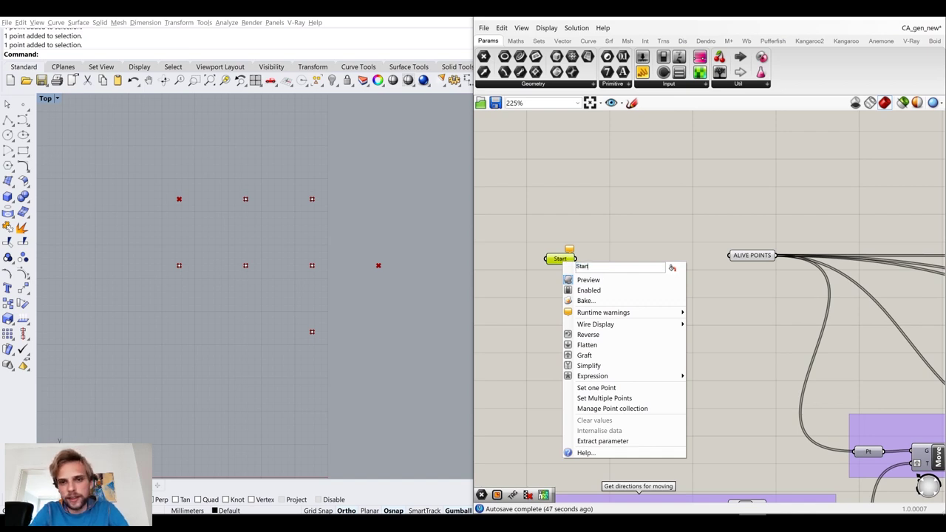
type("ting generation")
left_click(559, 249)
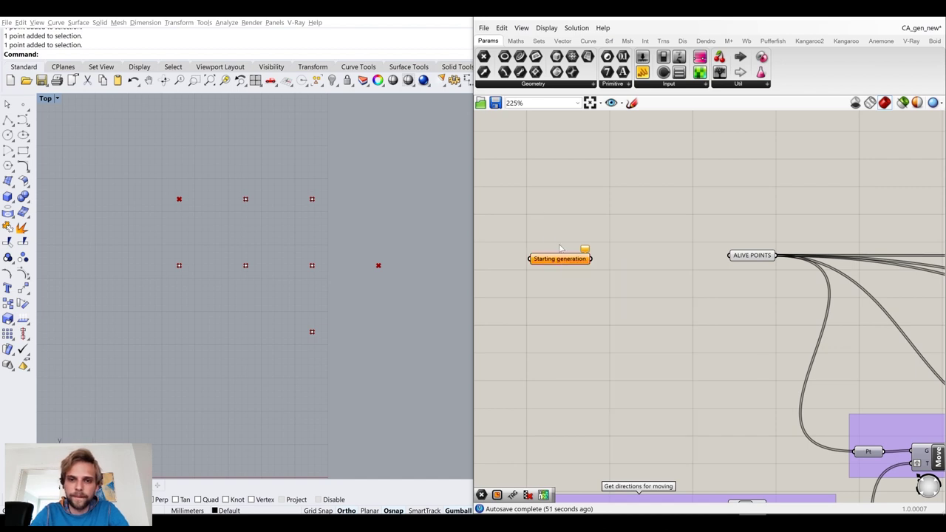
left_click_drag(563, 260, 540, 259)
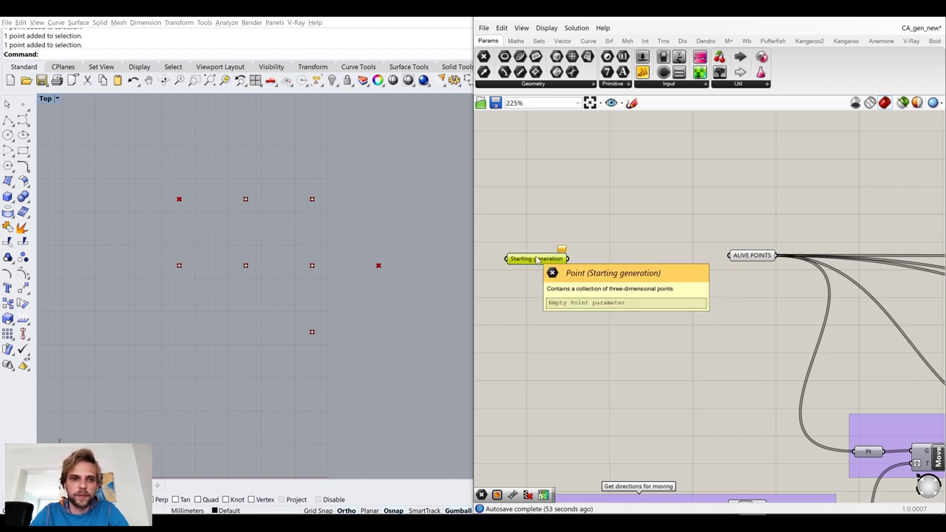
Reference the Rhino points in the Top viewport as multiple points in the Starting generation parameter
right_click(539, 259)
left_click(577, 392)
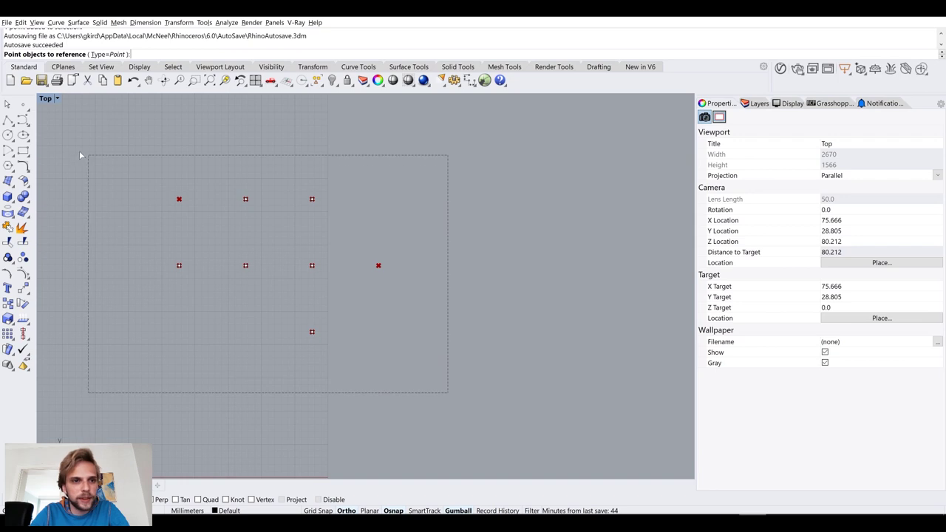
key("Return")
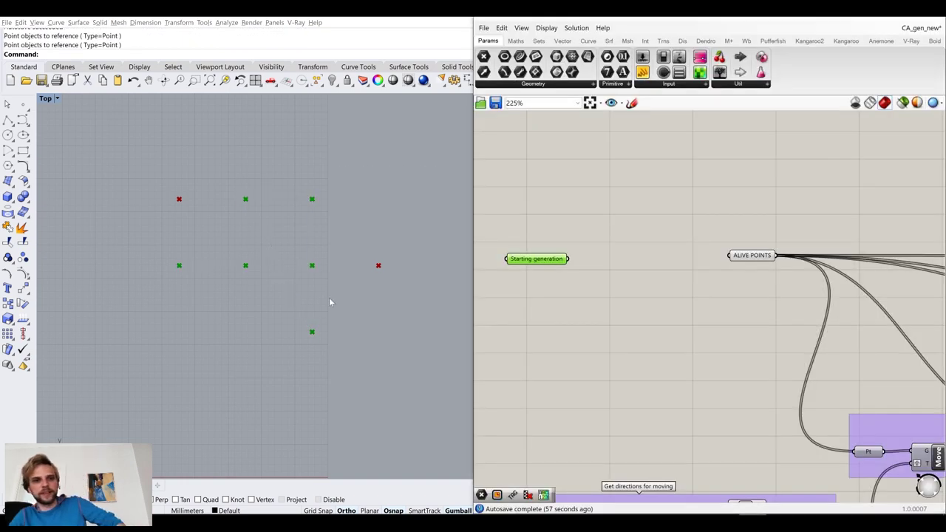
Clear the stored point values from the ALIVE POINTS parameter
left_click(740, 256)
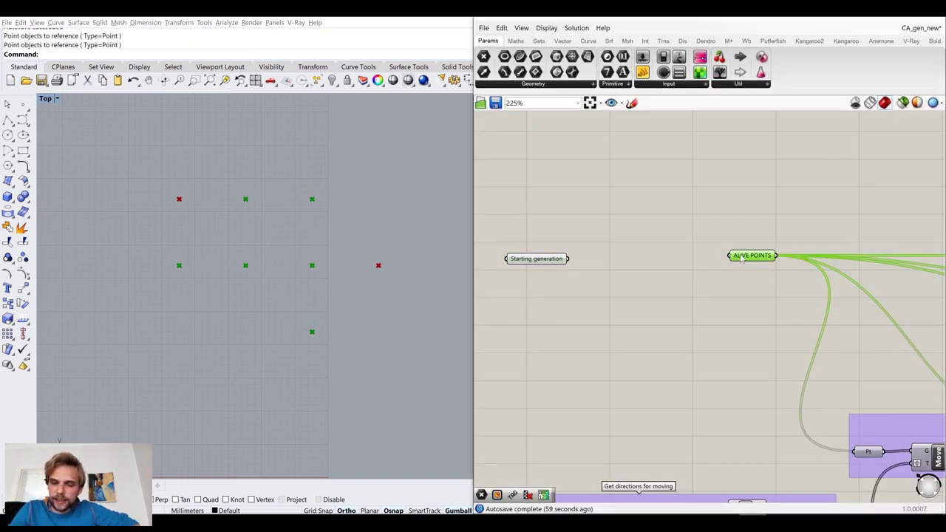
scroll(742, 257, "up", 2)
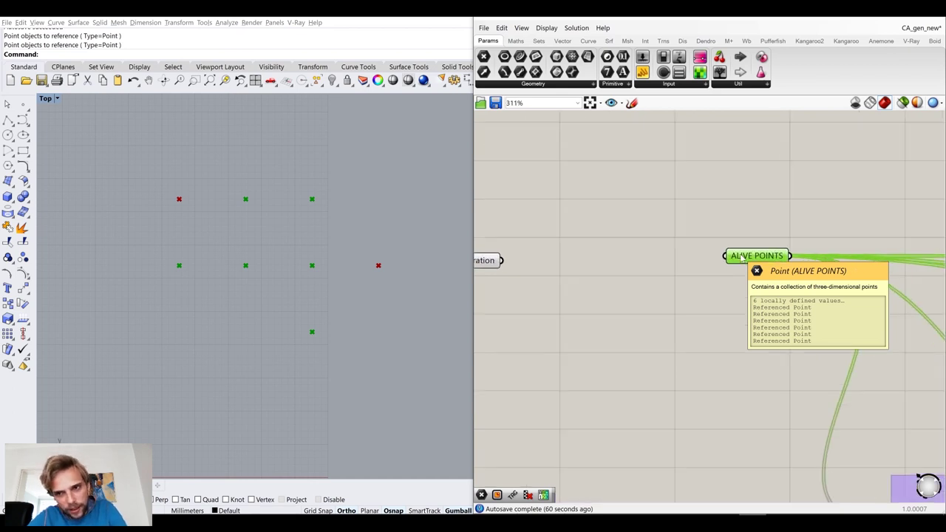
right_click(743, 257)
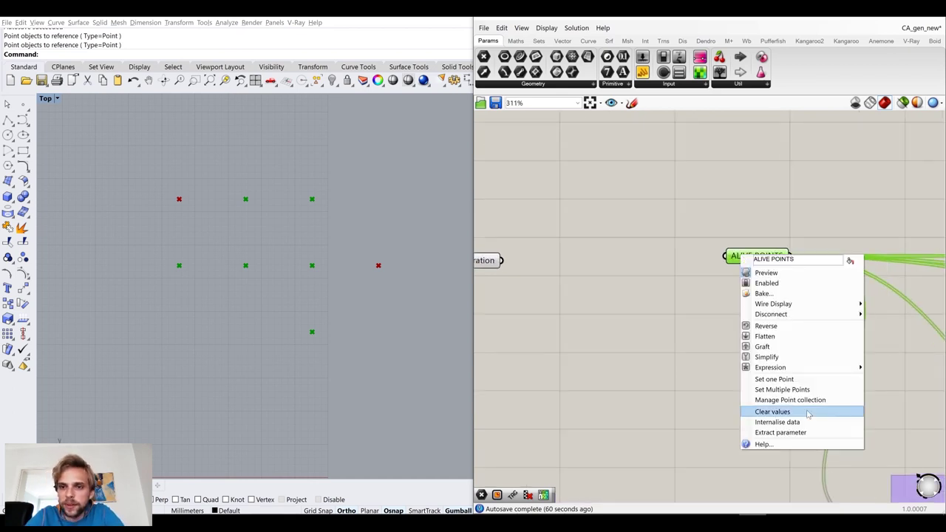
left_click(772, 412)
Add a Loop Start component between the Starting generation and ALIVE POINTS parameters
scroll(677, 280, "down", 2)
scroll(679, 283, "down", 6)
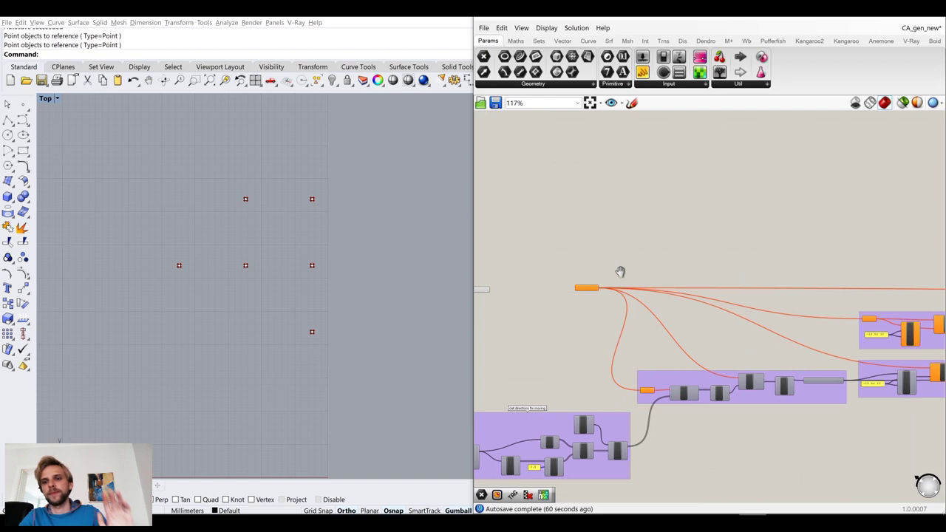
scroll(536, 286, "up", 1)
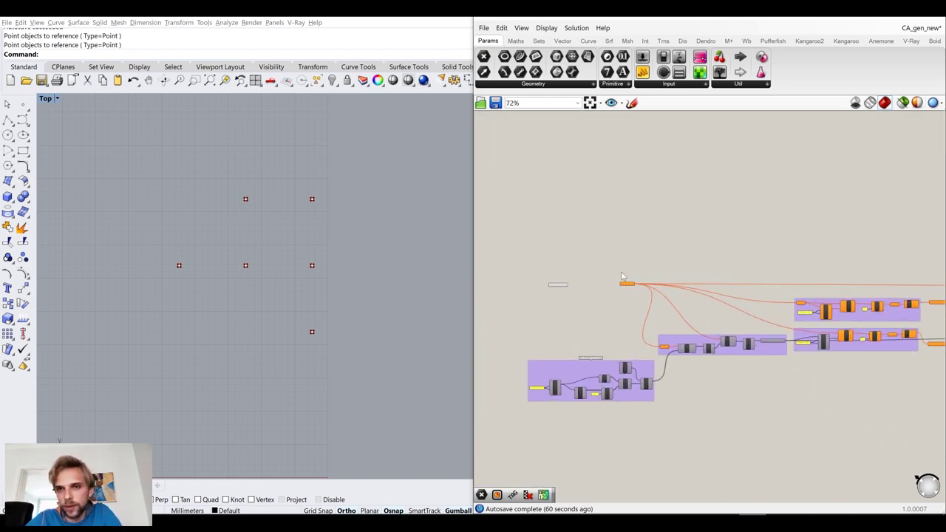
scroll(597, 260, "up", 2)
double_click(598, 262)
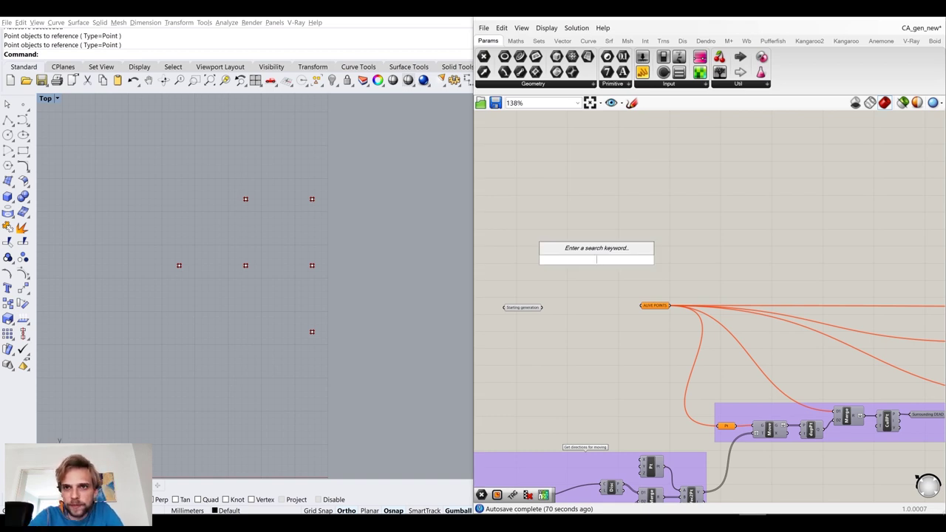
type("lopp")
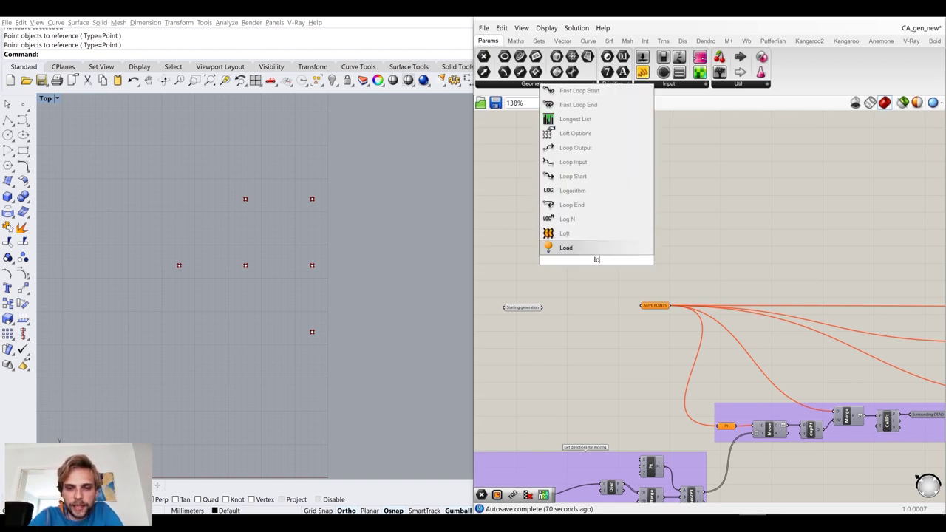
key("BackSpace")
type("op start")
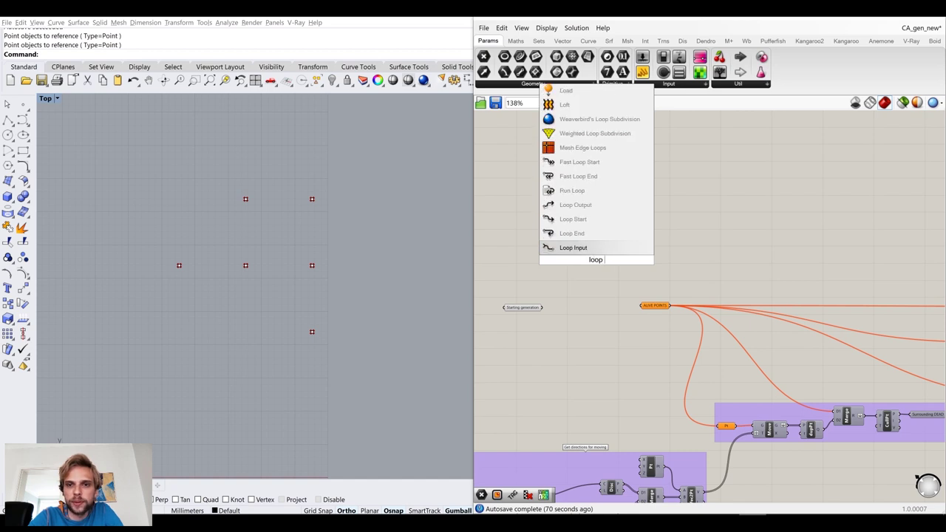
left_click(628, 249)
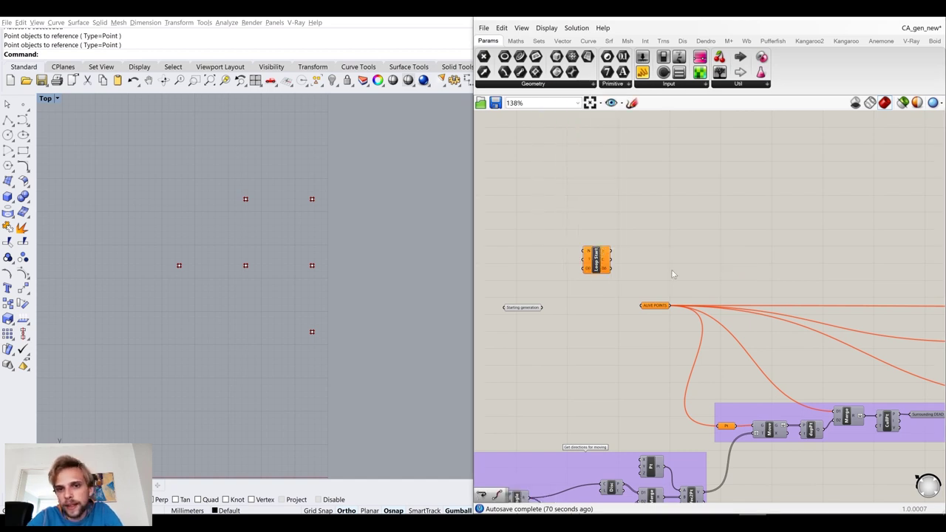
Add a Loop End component and place it beside Loop Start, above the ALIVE POINTS parameter
scroll(672, 269, "up", 3)
double_click(687, 264)
type("loop end")
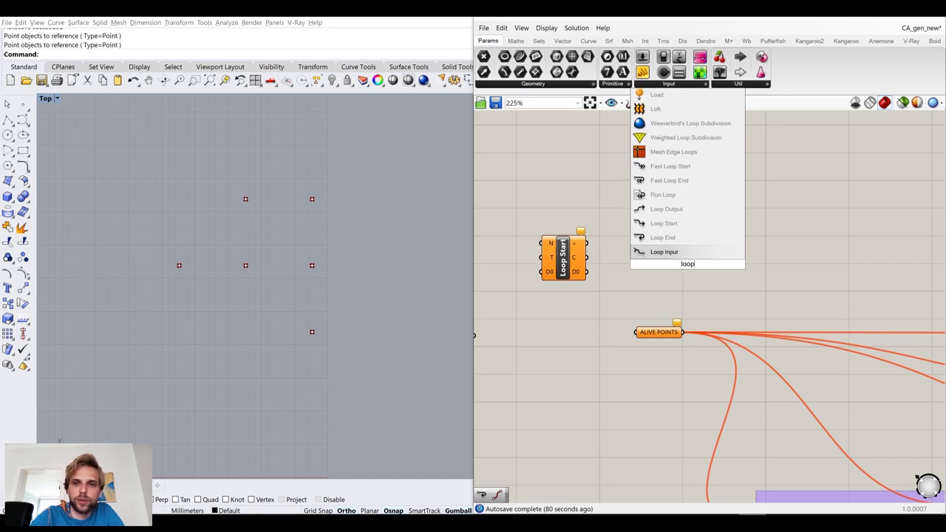
key("Return")
left_click_drag(659, 241, 627, 240)
left_click(627, 240)
scroll(627, 240, "up", 4)
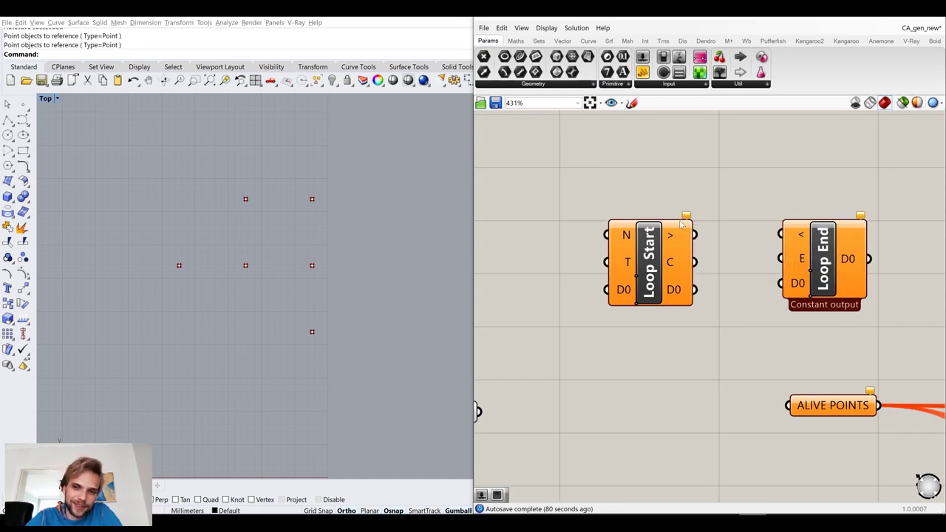
Space Loop Start and Loop End further apart and connect Loop Start's > output to Loop End's < input
left_click_drag(644, 271, 622, 266)
left_click(747, 215)
left_click_drag(670, 232, 816, 235)
left_click(789, 191)
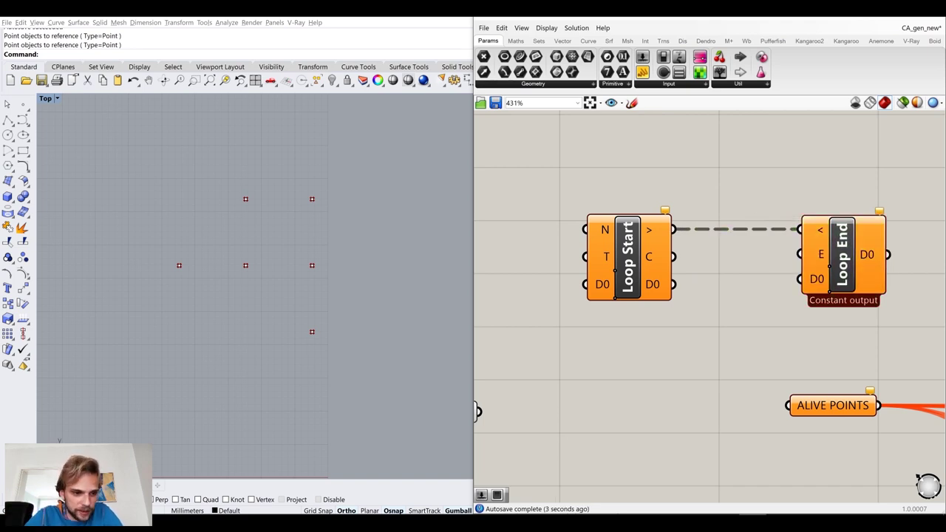
Switch to the browser and look over the earlier Grasshopper Game of Life tutorials in the YouTube video list
key("alt+Tab")
left_click(89, 16)
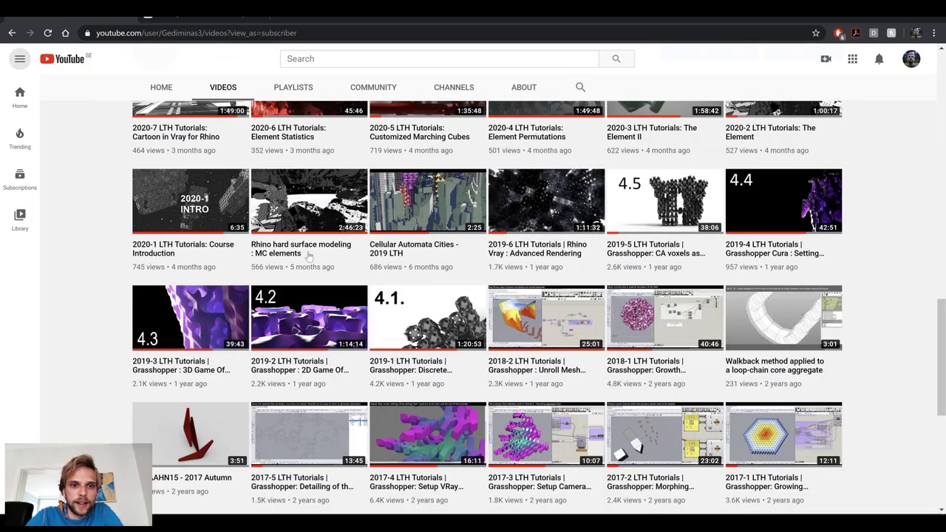
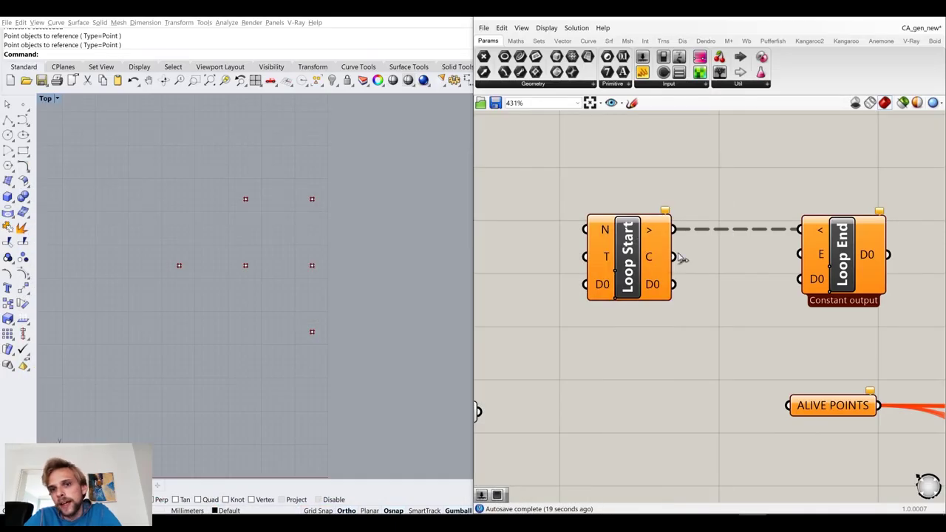
Add a number slider set to 10 and connect it to the N input of Loop Start
right_click_drag(681, 258, 819, 243)
double_click(618, 214)
type("slider")
key("Return")
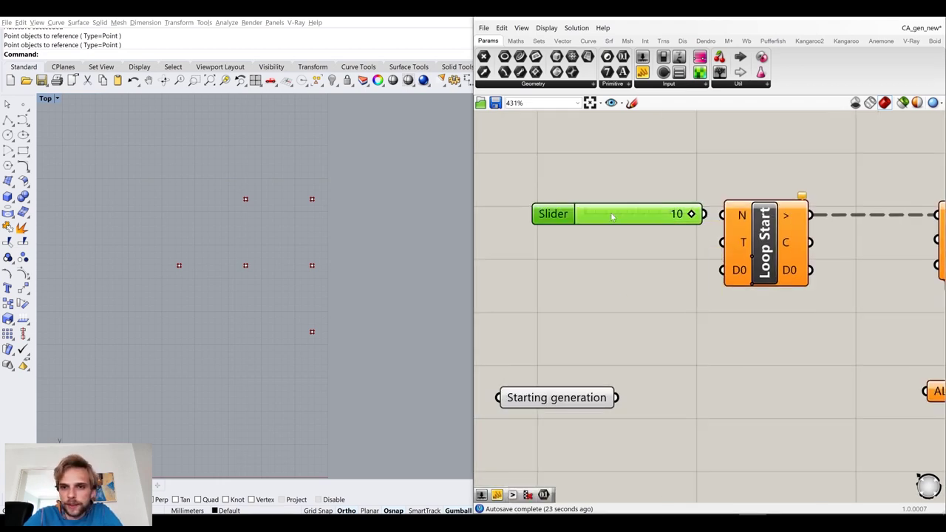
left_click_drag(613, 216, 585, 208)
left_click_drag(733, 211, 732, 212)
left_click_drag(636, 207, 642, 197)
left_click(638, 246)
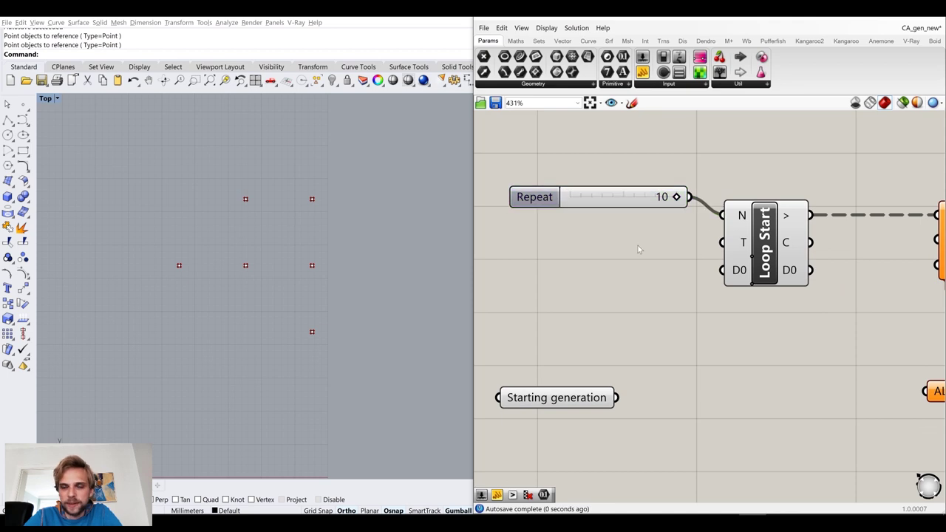
Add a Button component below the Repeat slider and connect it to the T input of Loop Start
double_click(599, 260)
type("t")
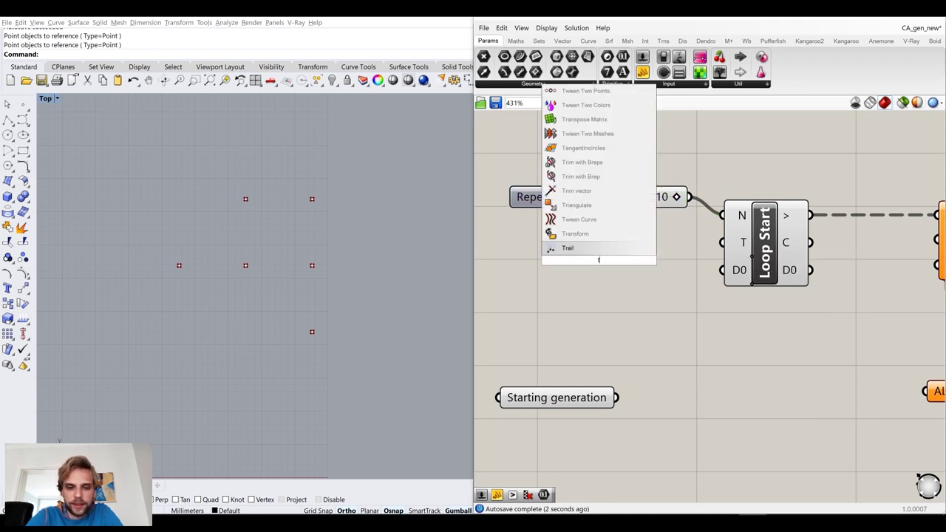
key("BackSpace")
type("bt")
key("BackSpace")
type("utt")
left_click(608, 252)
left_click_drag(655, 259, 723, 242)
left_click_drag(597, 261, 630, 244)
Connect the Starting generation parameter to the D0 input of Loop Start
right_click_drag(714, 262, 536, 263)
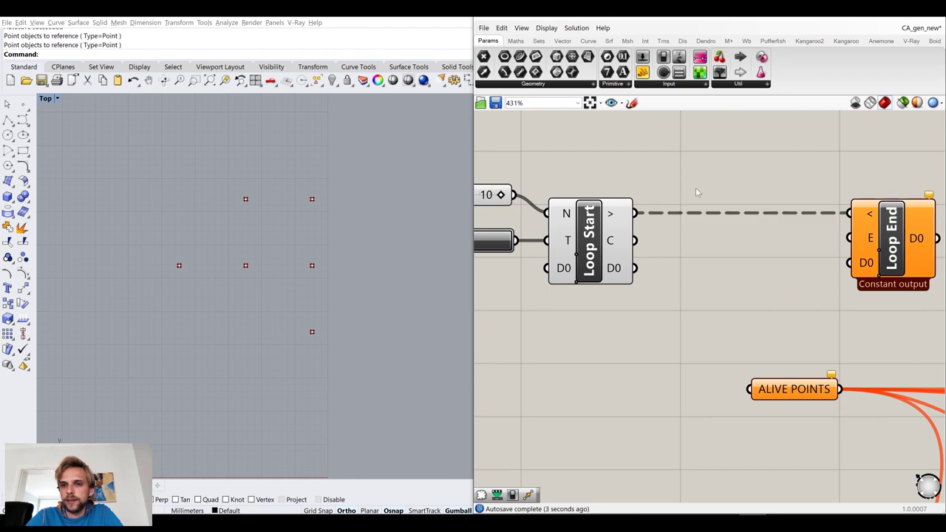
scroll(696, 188, "down", 2)
right_click_drag(567, 220, 623, 208)
right_click_drag(564, 304, 616, 283)
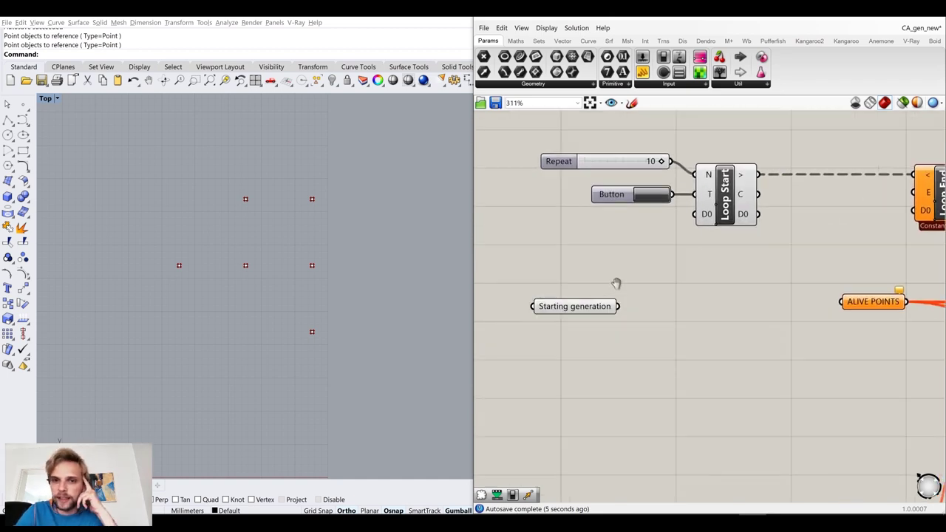
left_click(586, 313)
left_click_drag(617, 307, 684, 230)
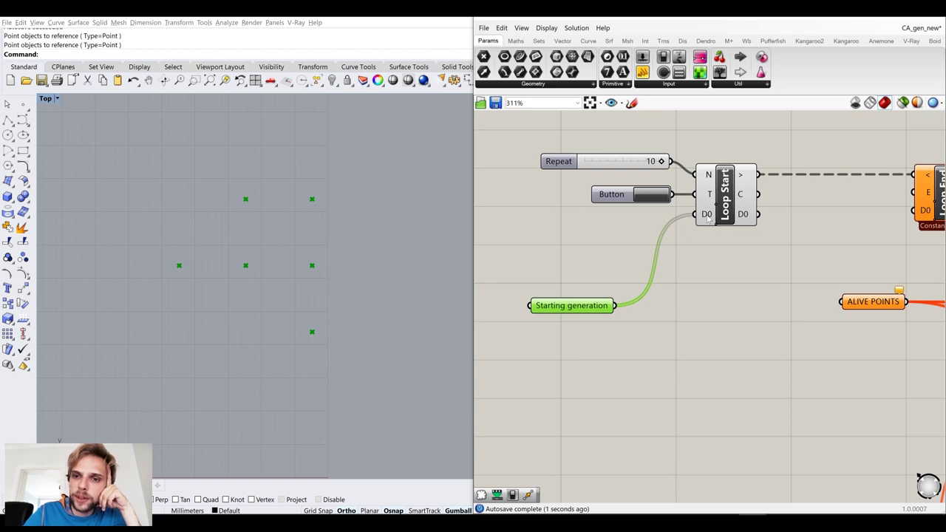
Set the Repeat slider to 0
right_click_drag(743, 220, 642, 195)
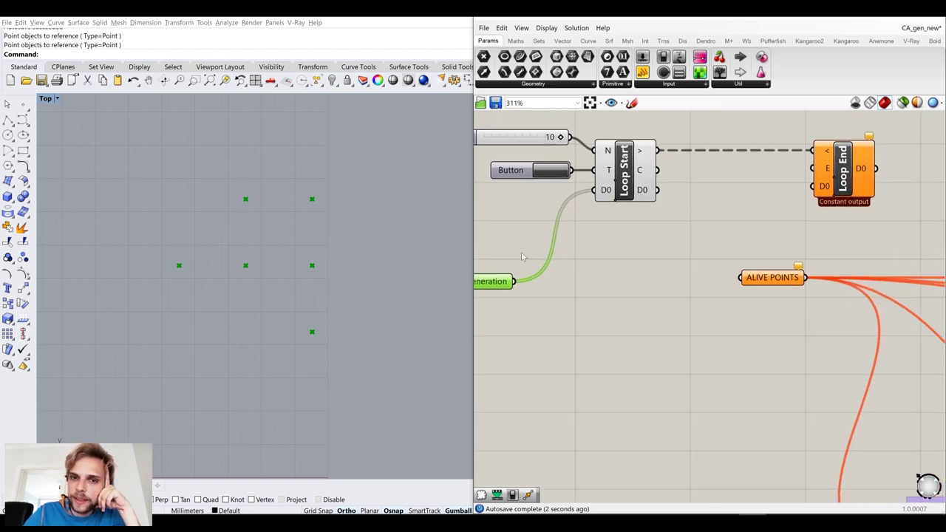
right_click_drag(560, 130, 692, 150)
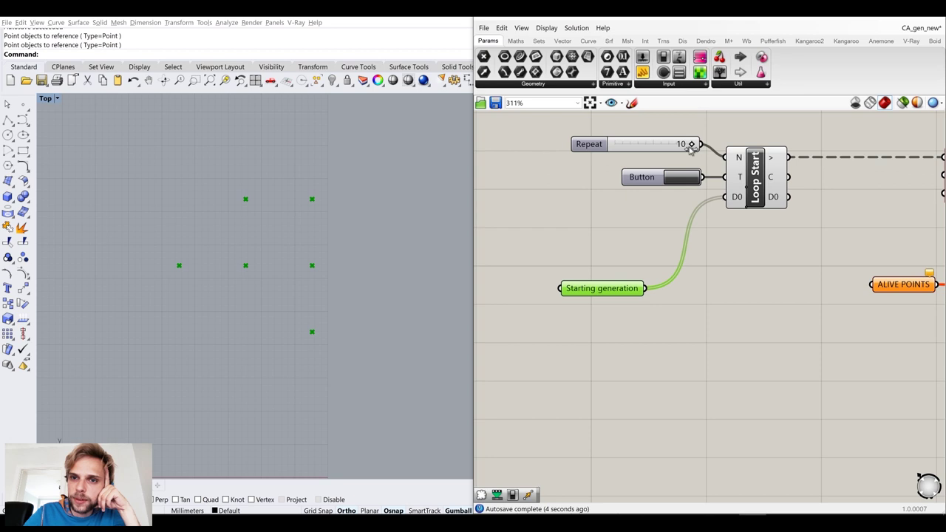
right_click_drag(781, 212, 610, 181)
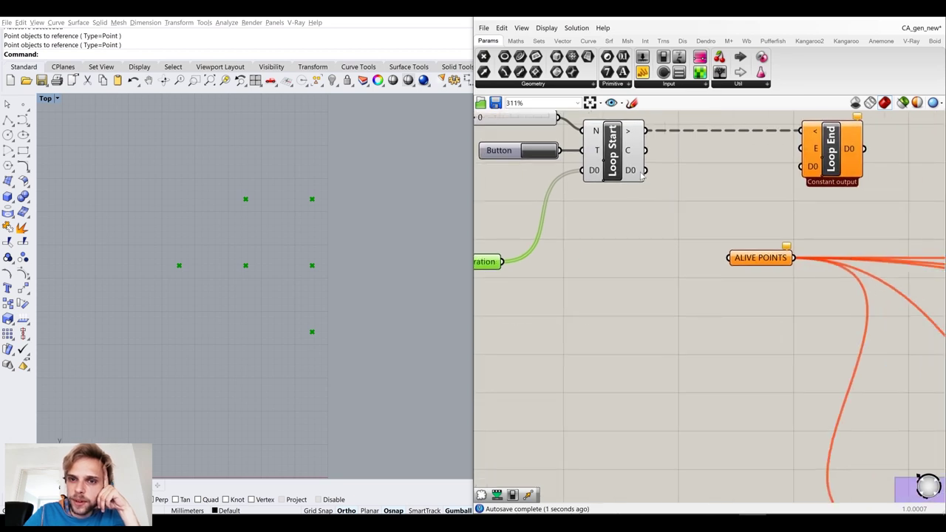
Connect the D0 output of Loop Start to the ALIVE POINTS parameter
mouse_move(642, 174)
mouse_move(714, 242)
left_mouse_down()
mouse_move(731, 258)
mouse_move(715, 262)
mouse_move(715, 244)
left_mouse_up()
mouse_move(94, 128)
left_mouse_down()
mouse_move(476, 369)
mouse_move(476, 381)
left_mouse_up()
left_click(366, 367)
right_click_drag(725, 263, 725, 294)
left_click_drag(730, 277, 704, 289)
scroll(704, 289, "down", 3)
scroll(654, 289, "up", 2)
left_click(601, 294)
Move the Loop End component to the far end of the definition, past the final Merge component
scroll(601, 292, "down", 6)
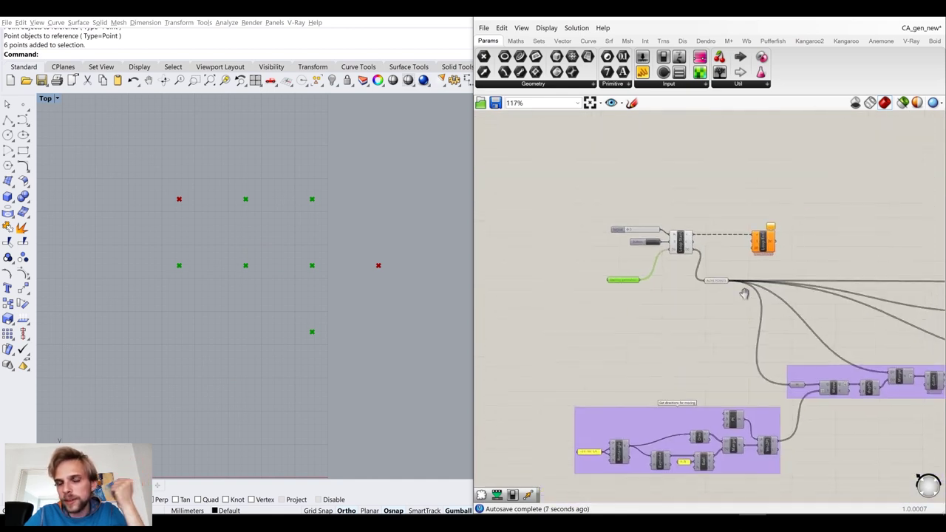
right_click_drag(724, 291, 595, 311)
scroll(595, 311, "down", 2)
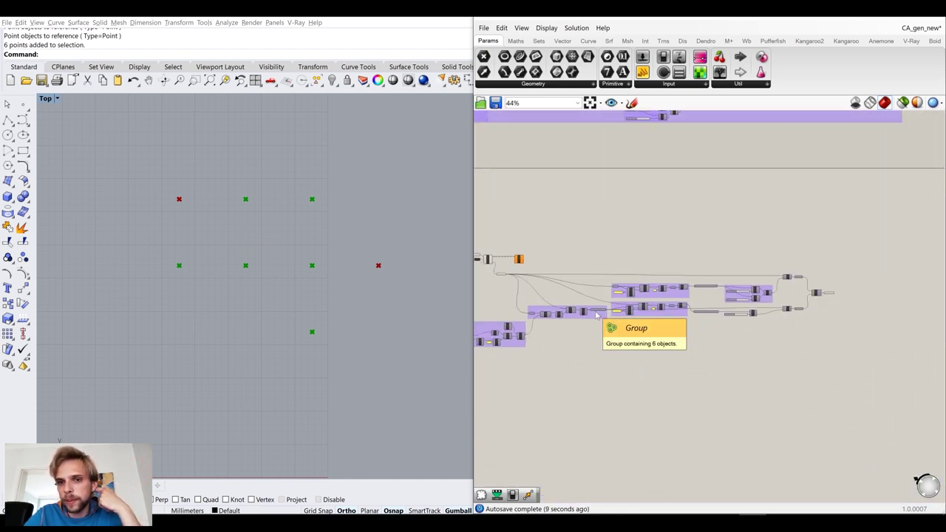
left_click_drag(521, 263, 847, 266)
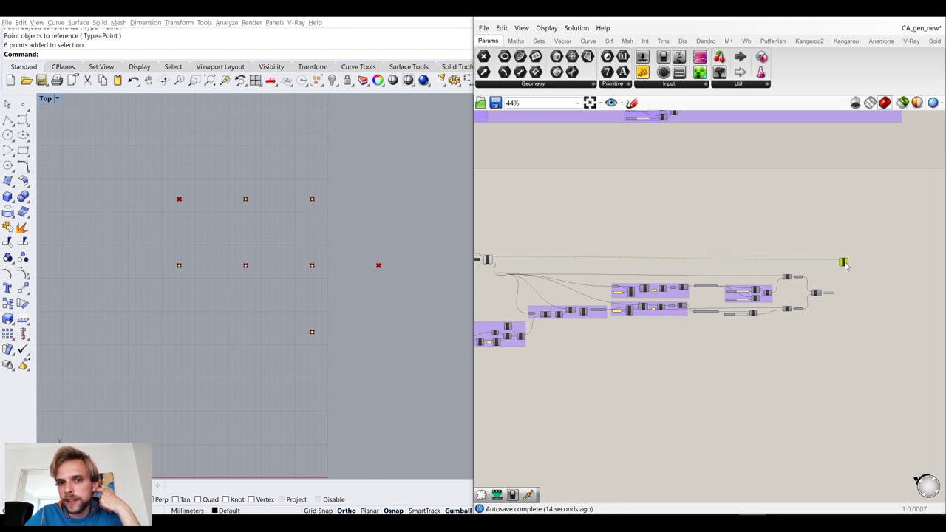
Connect the Next generation parameter to the D0 input of Loop End
scroll(846, 267, "up", 4)
scroll(783, 307, "down", 2)
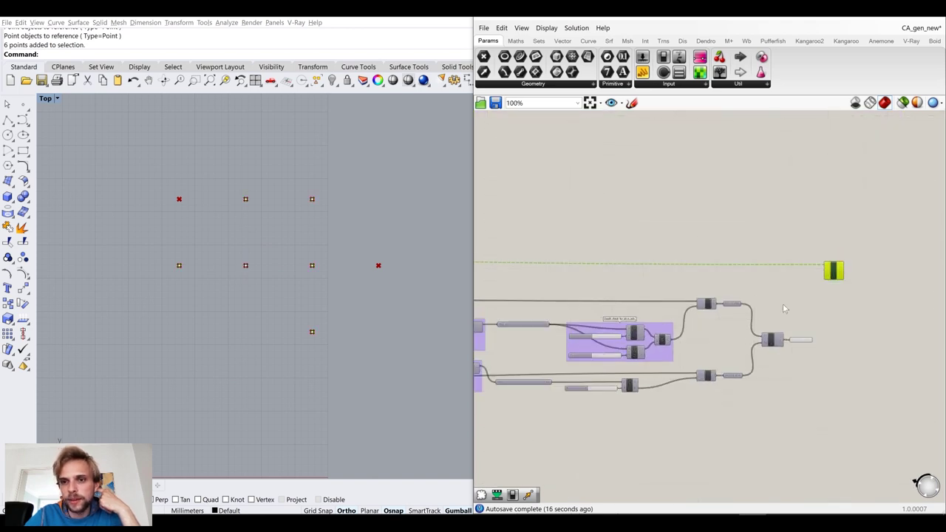
scroll(785, 309, "up", 2)
left_click(787, 369)
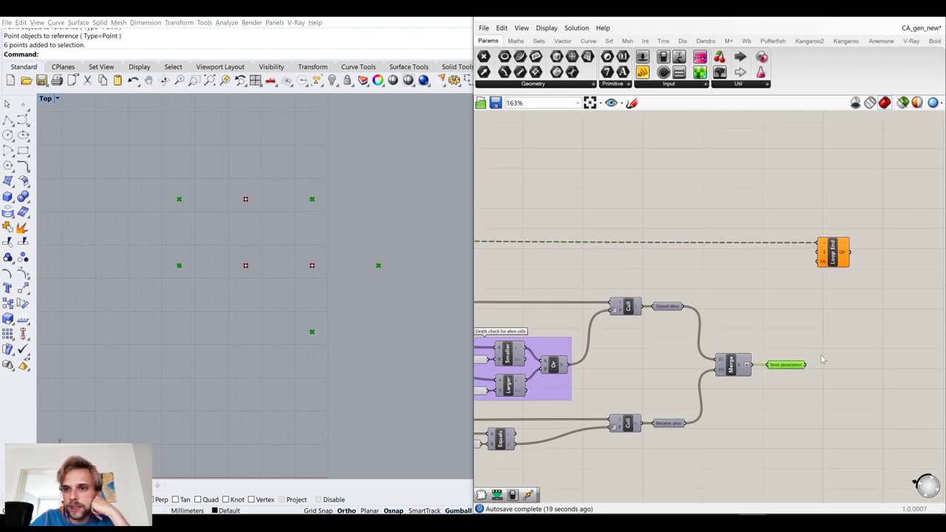
scroll(822, 360, "up", 1)
left_click_drag(806, 362, 835, 293)
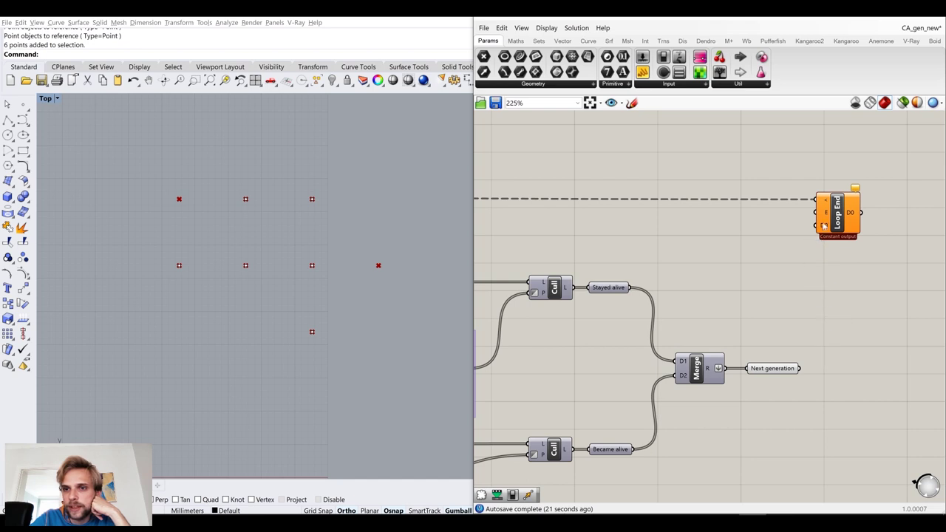
left_click_drag(800, 369, 817, 226)
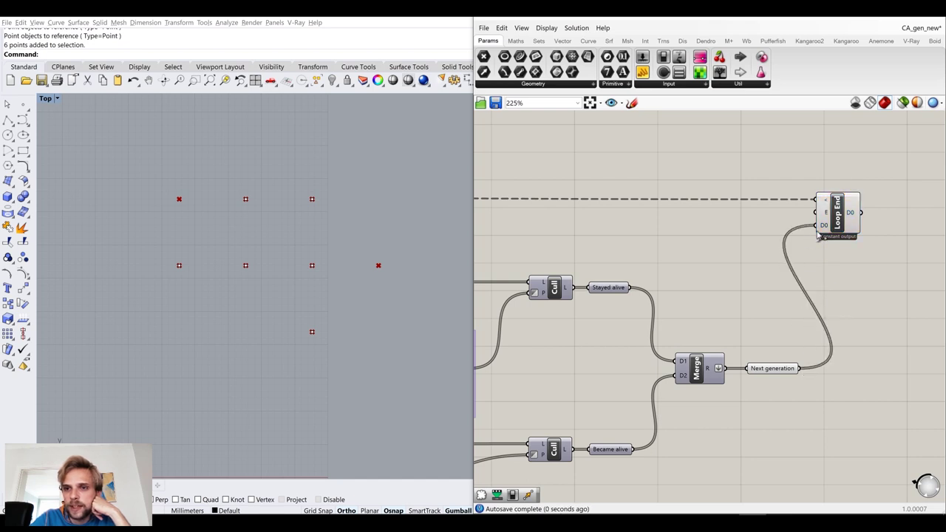
Examine how the data flows from Loop Start through ALIVE POINTS and the rule groups to Loop End
scroll(767, 276, "down", 5)
scroll(766, 276, "up", 2)
right_click_drag(701, 248, 897, 241)
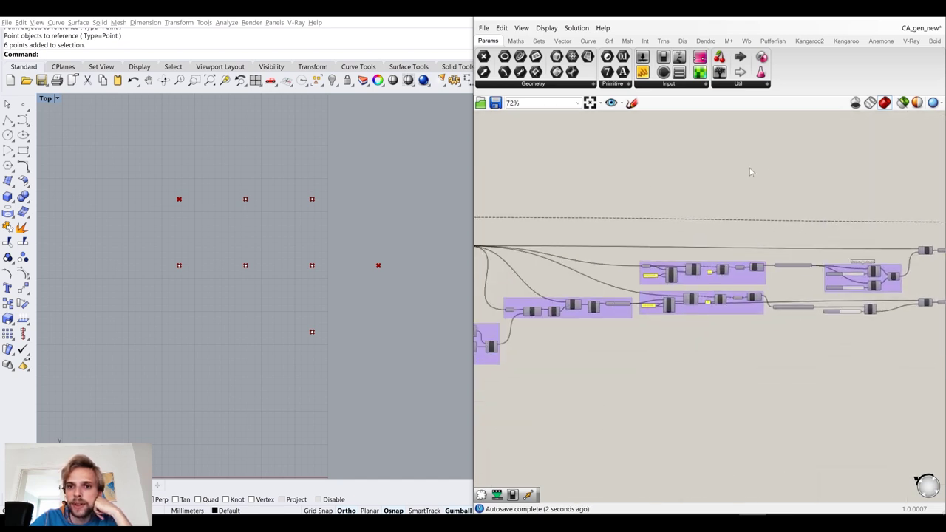
right_click_drag(651, 190, 820, 195)
scroll(610, 226, "up", 2)
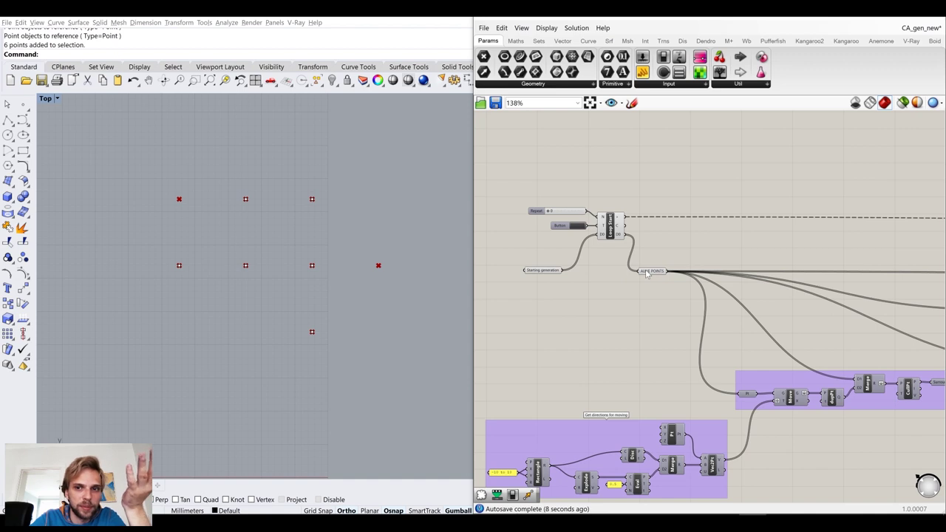
scroll(647, 274, "down", 4)
right_click_drag(598, 336, 547, 379)
scroll(548, 378, "down", 4)
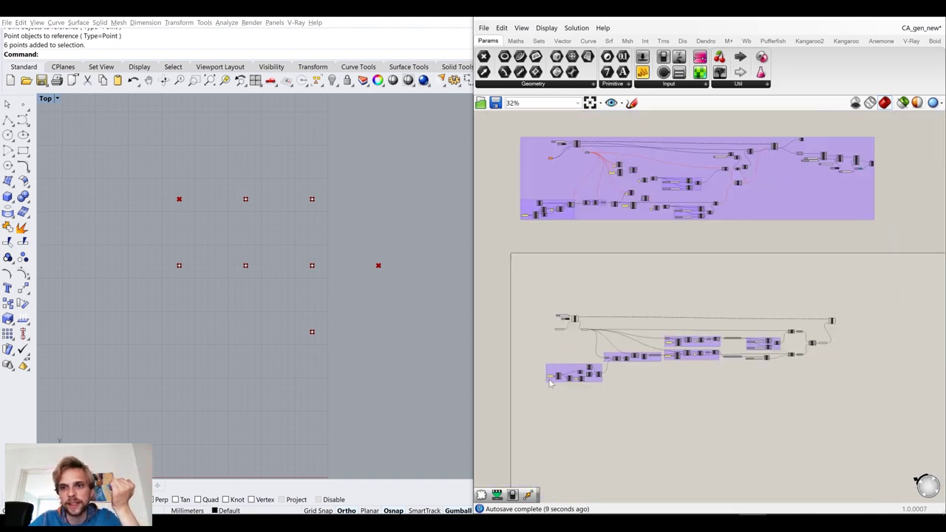
scroll(640, 353, "up", 4)
scroll(719, 399, "down", 3)
Disable the preview of all components in the new looped definition
right_click_drag(719, 400, 769, 367)
left_click_drag(902, 408, 573, 285)
middle_click(573, 285)
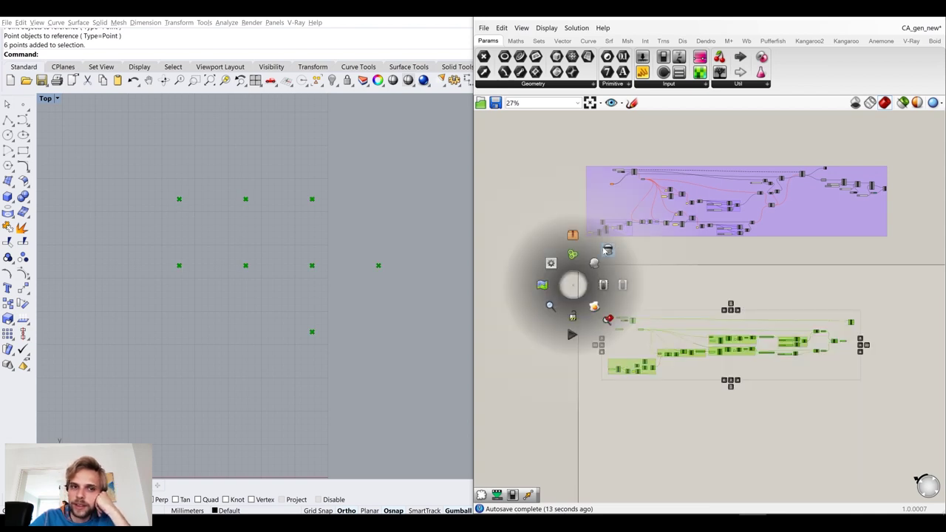
left_click(606, 251)
left_click(692, 297)
Hide the six Rhino points in the Top viewport
left_click_drag(384, 376, 141, 187)
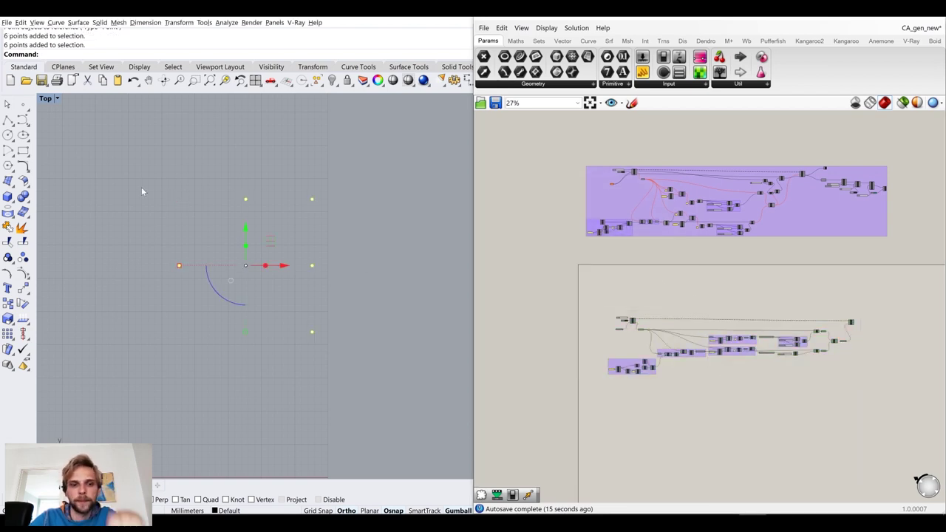
type("Hide")
key("Return")
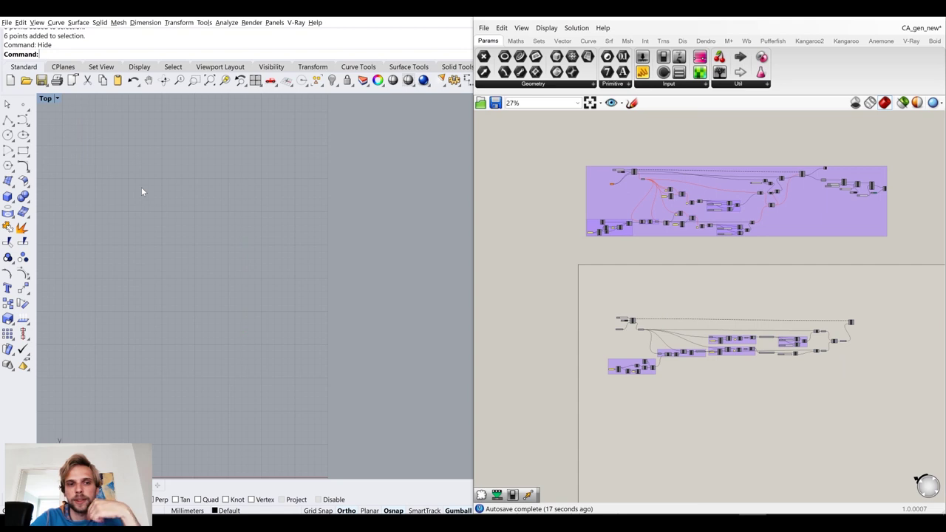
Enable the preview of the Loop End component only
scroll(873, 332, "up", 5)
middle_click(862, 329)
left_click(881, 308)
left_click(811, 275)
Test the loop by triggering its button, repeat the test with the Repeat slider at 10, and return the slider to 0
scroll(812, 275, "down", 4)
right_click_drag(642, 296, 802, 275)
scroll(704, 276, "up", 2)
scroll(703, 276, "up", 5)
left_click(693, 291)
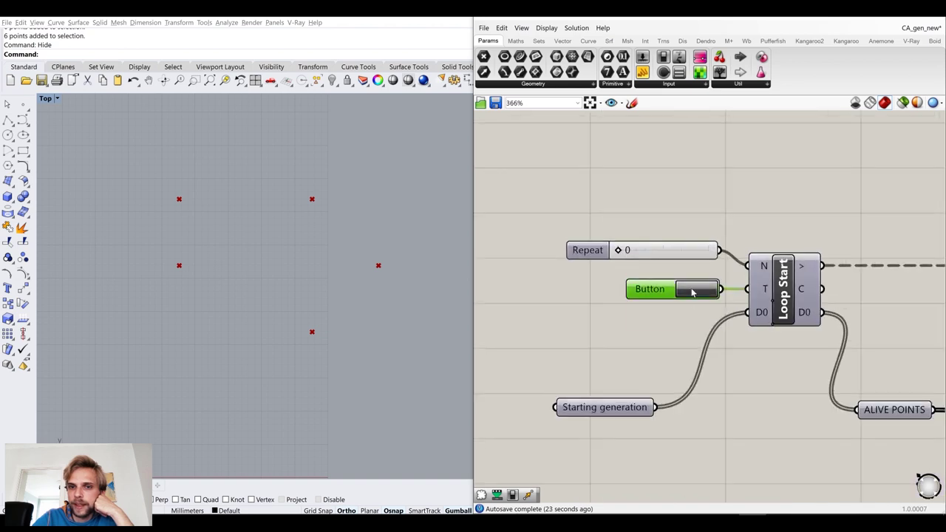
left_click_drag(623, 253, 708, 251)
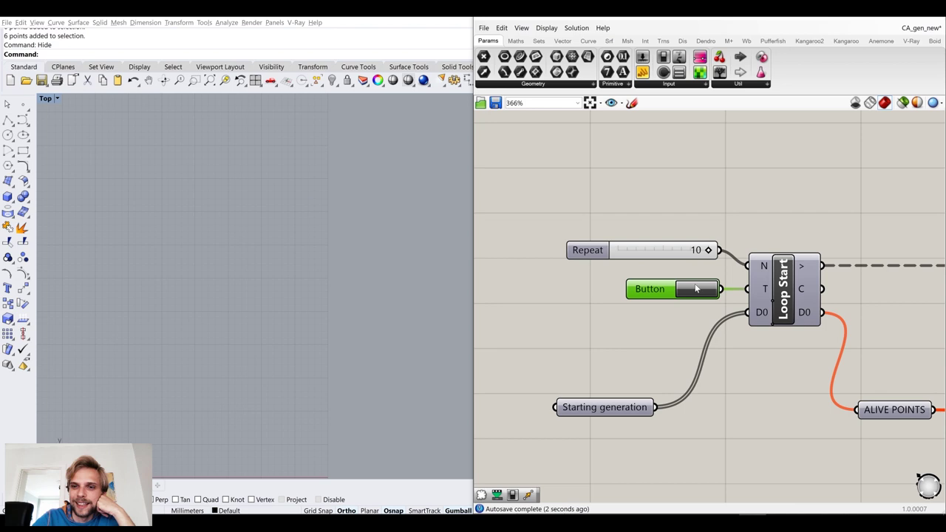
left_click(696, 289)
left_click(697, 289)
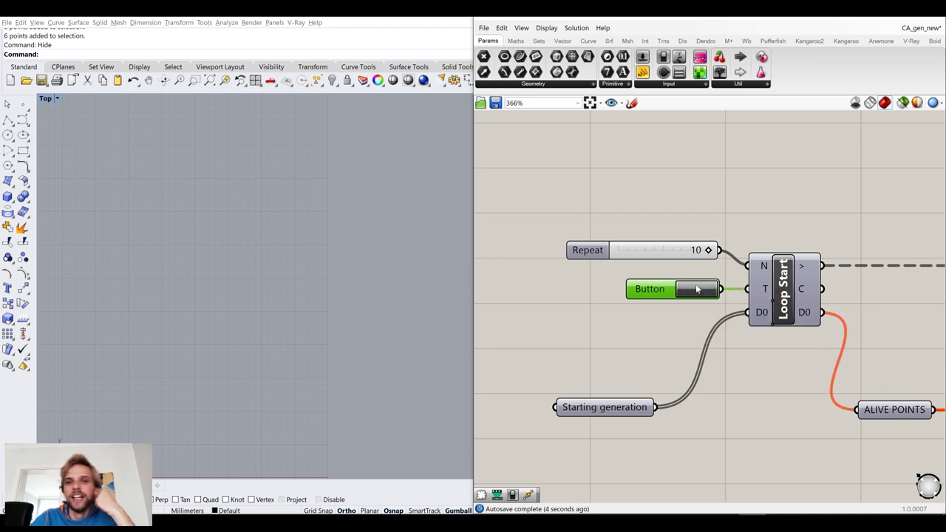
left_click_drag(710, 251, 595, 255)
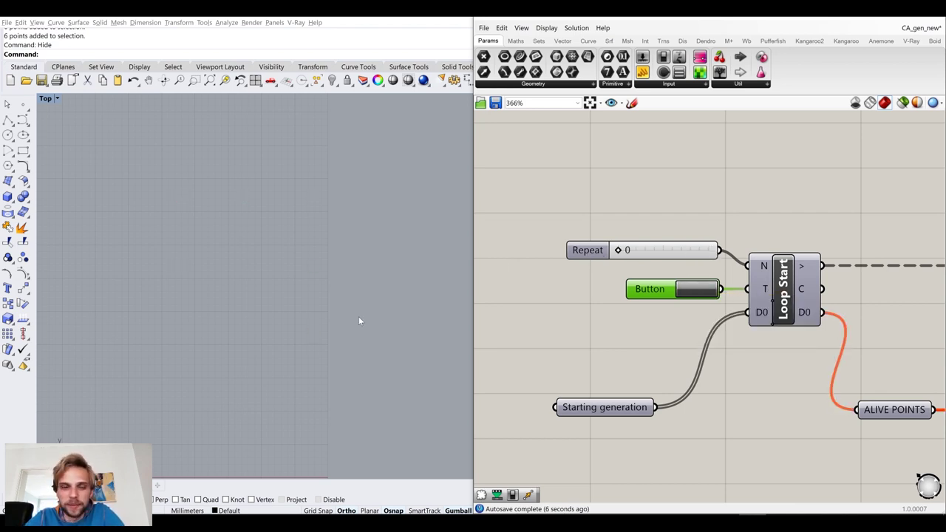
Show the six hidden starting points in the Top viewport again with ShowSelected
key("Return")
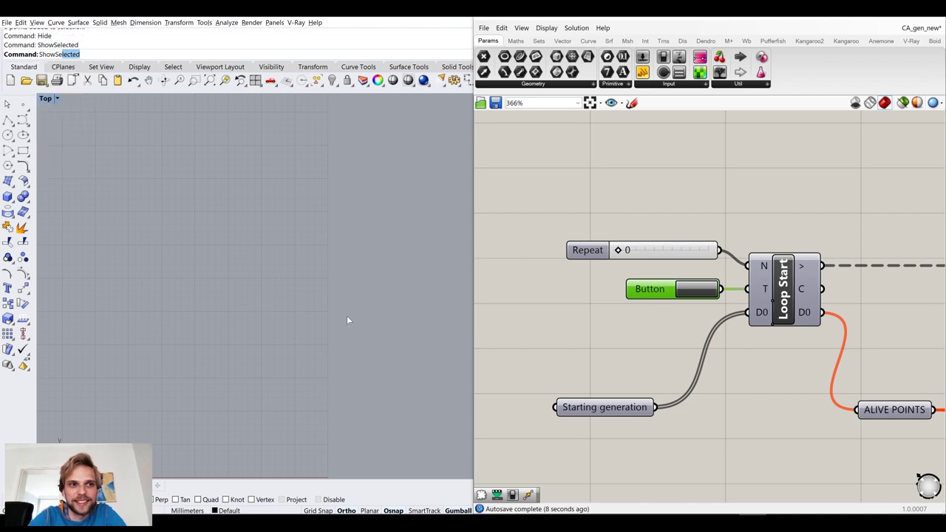
left_click_drag(399, 331, 116, 170)
scroll(213, 289, "down", 4)
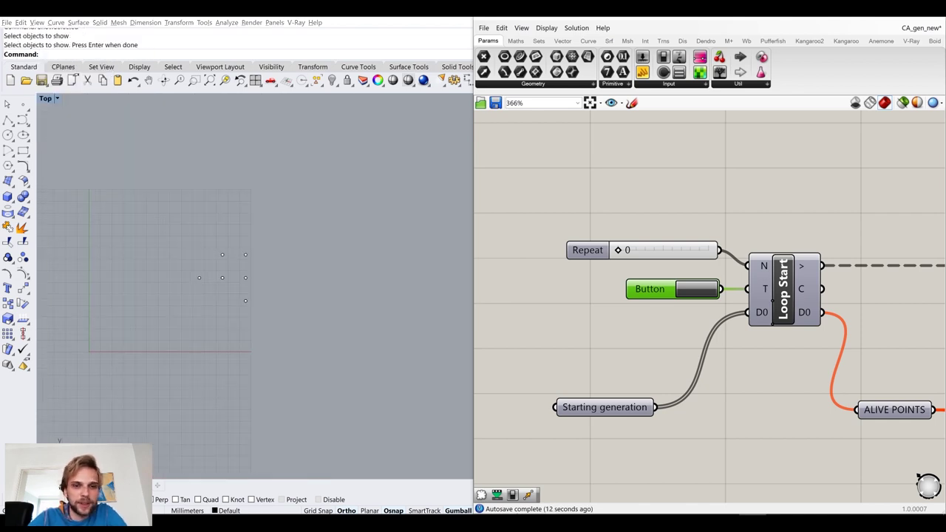
Switch to the Wikipedia page on Conway's Game of Life and examine its example still lifes, oscillators and spaceships
left_click(753, 522)
left_click(195, 23)
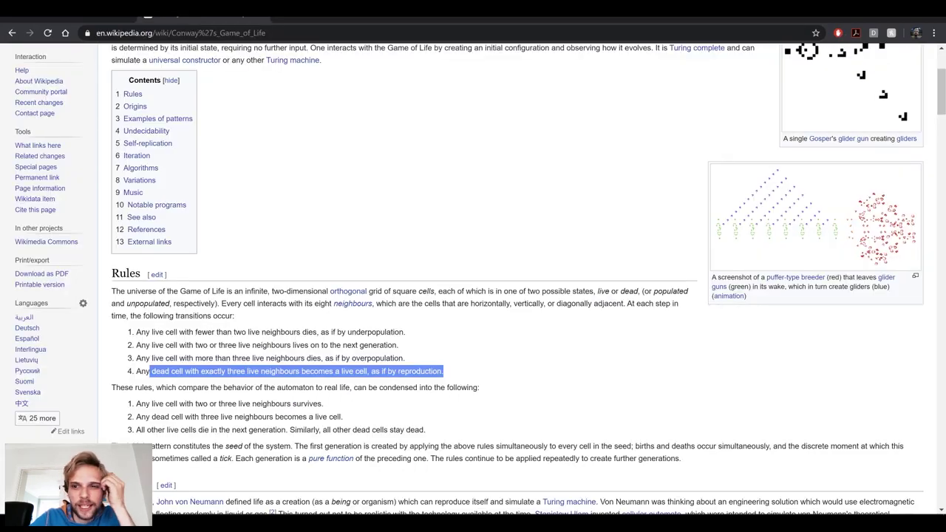
scroll(517, 296, "down", 12)
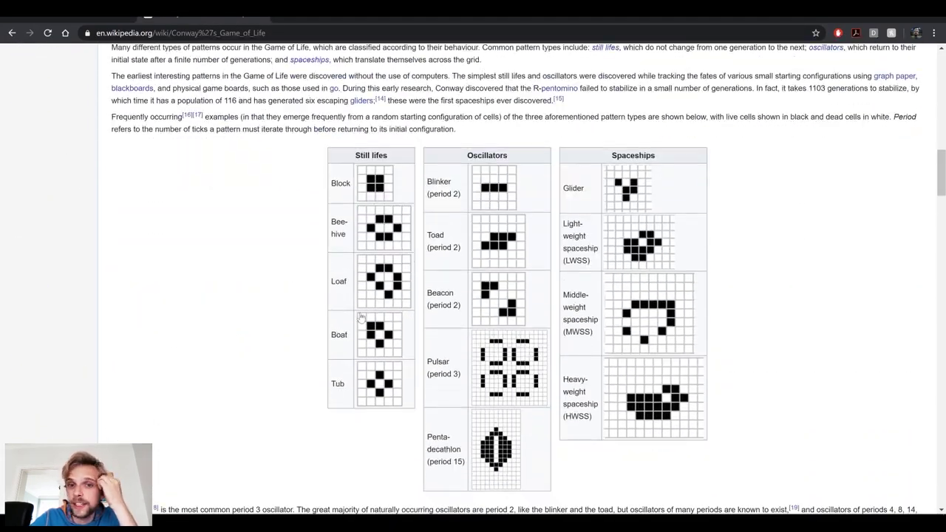
scroll(361, 318, "down", 3)
scroll(361, 318, "up", 3)
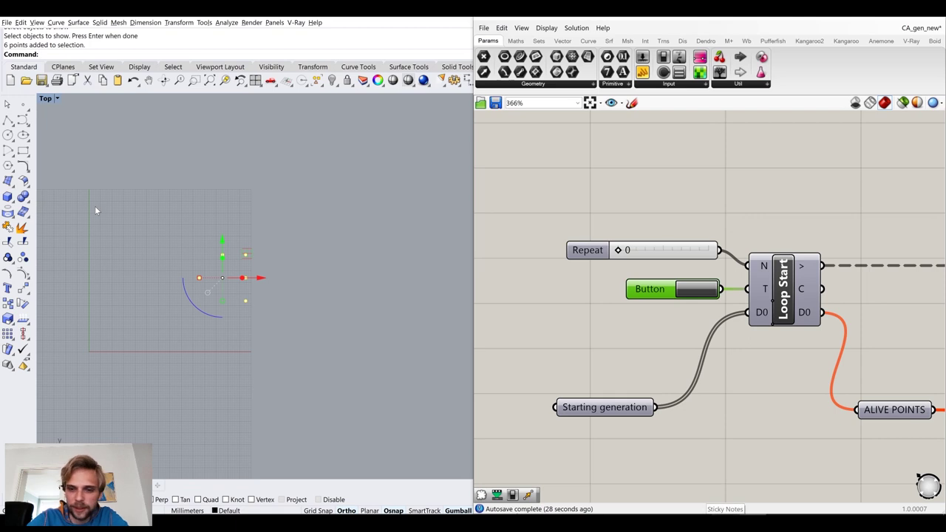
Delete the six starting points from the Top viewport
key("Delete")
right_click_drag(237, 246, 304, 210)
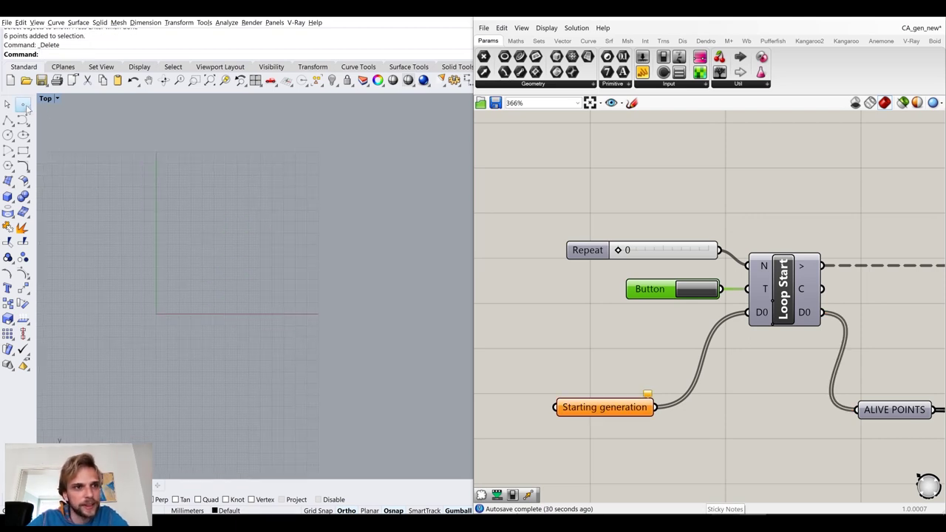
Place a point at the origin and copy it 10 mm along X and Y to form a square of four points
left_click(24, 105)
type("0")
key("Return")
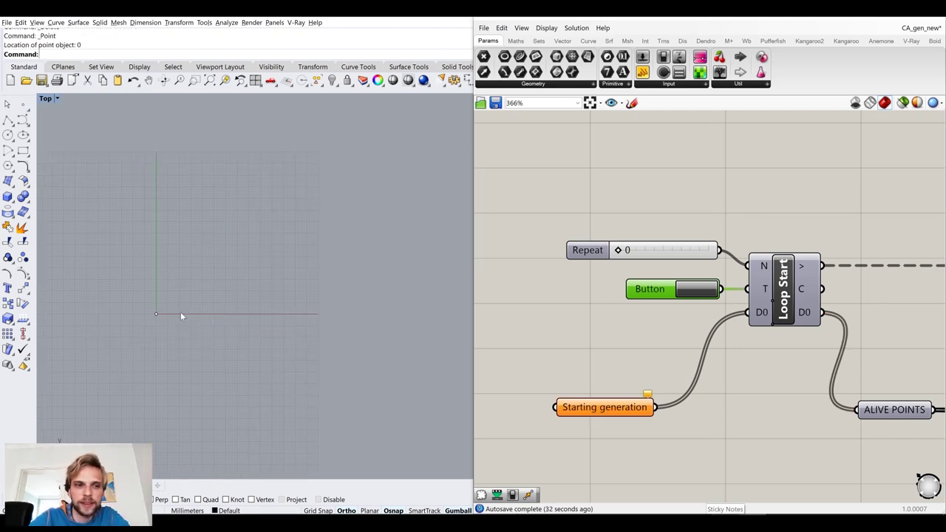
right_click_drag(180, 311, 158, 275)
left_click(239, 301)
type("10")
key("Return")
left_click_drag(163, 264, 302, 345)
left_click(229, 260)
key("Return")
Copy the four points 20 mm along X, and move the copies 20 mm up along Y
left_click_drag(144, 209, 287, 318)
left_click(267, 274)
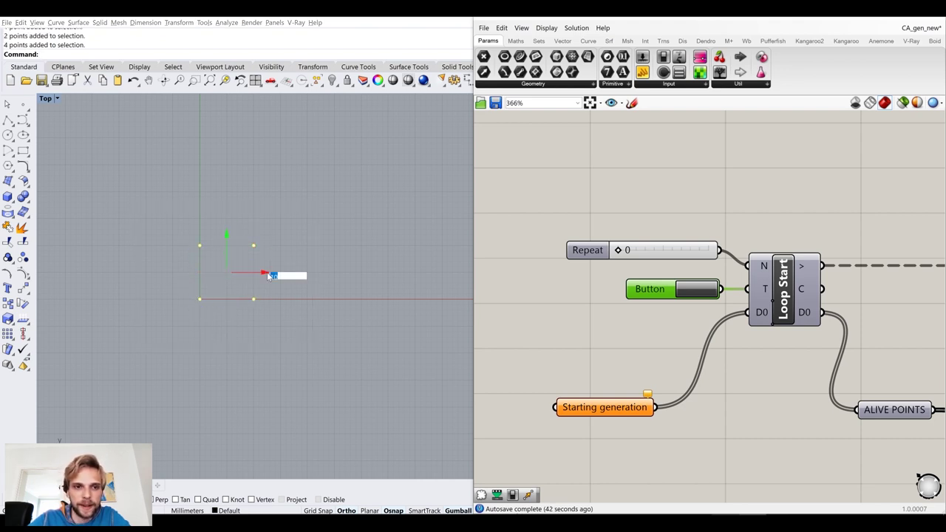
type("20")
key("Return")
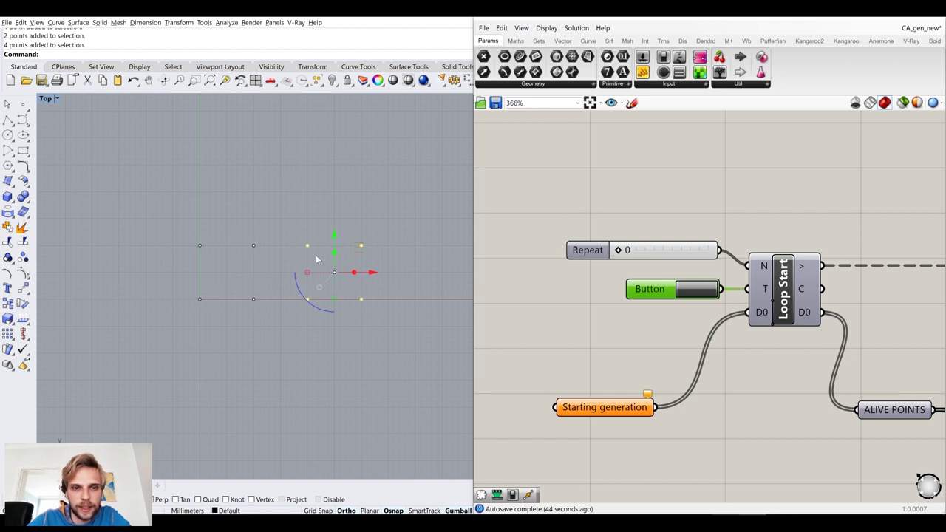
left_click(334, 234)
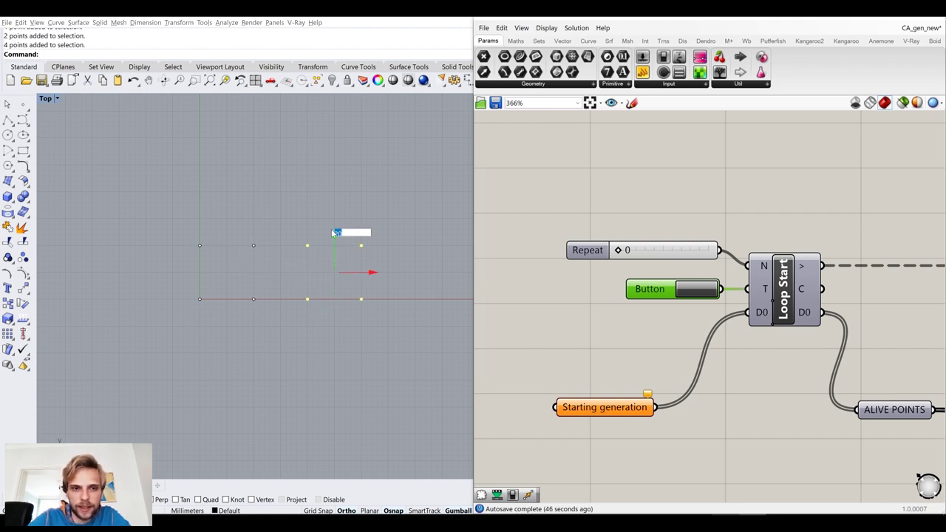
type("20")
key("Return")
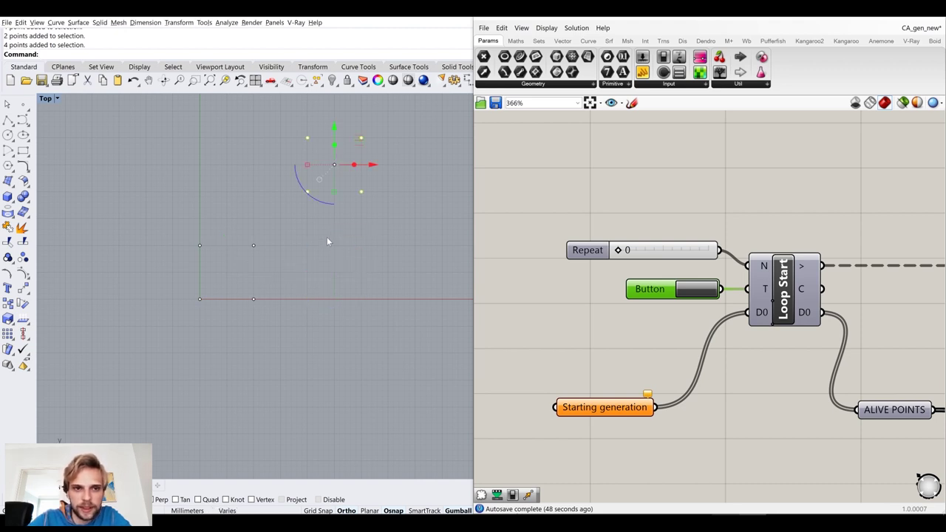
Move the copied square's three outer points diagonally from its lower-left point to the original square's upper-right point, and delete the leftover duplicate point
left_click(308, 192)
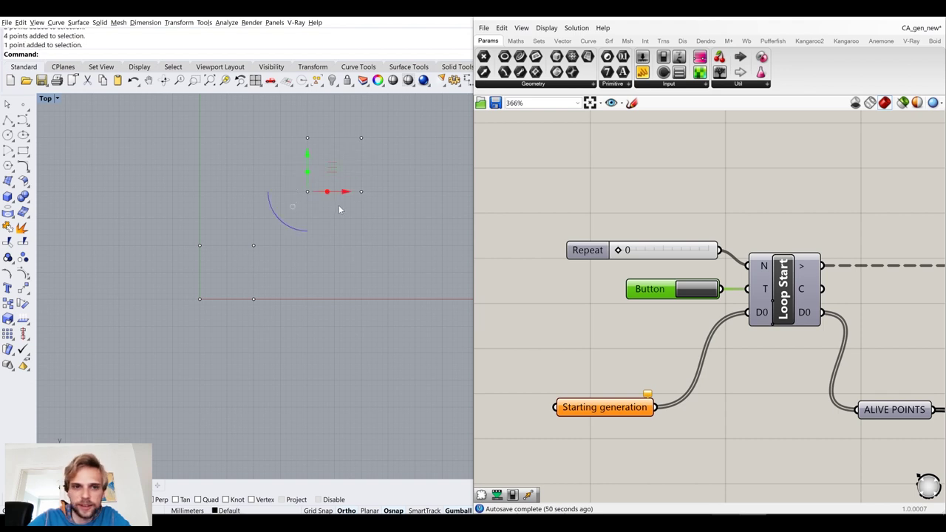
left_click_drag(261, 108, 372, 176)
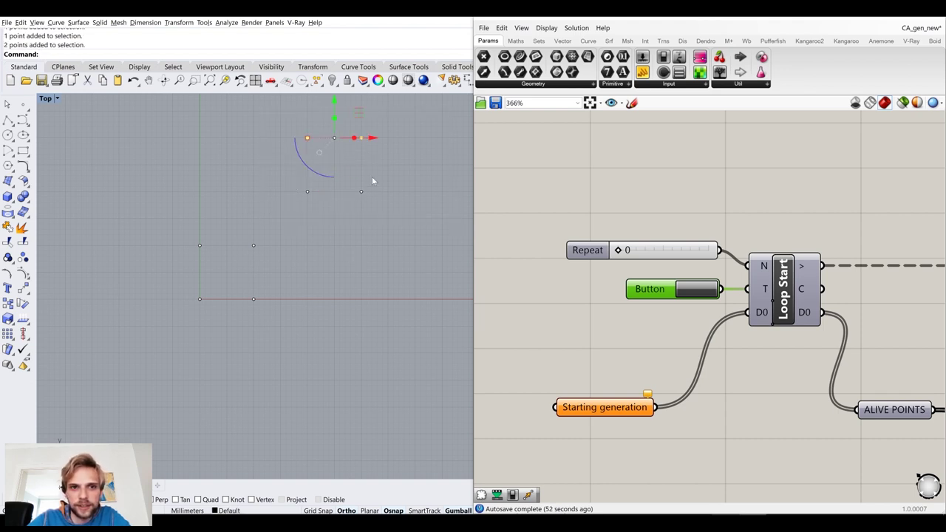
left_click_drag(399, 226, 398, 227, "shift")
key("Return")
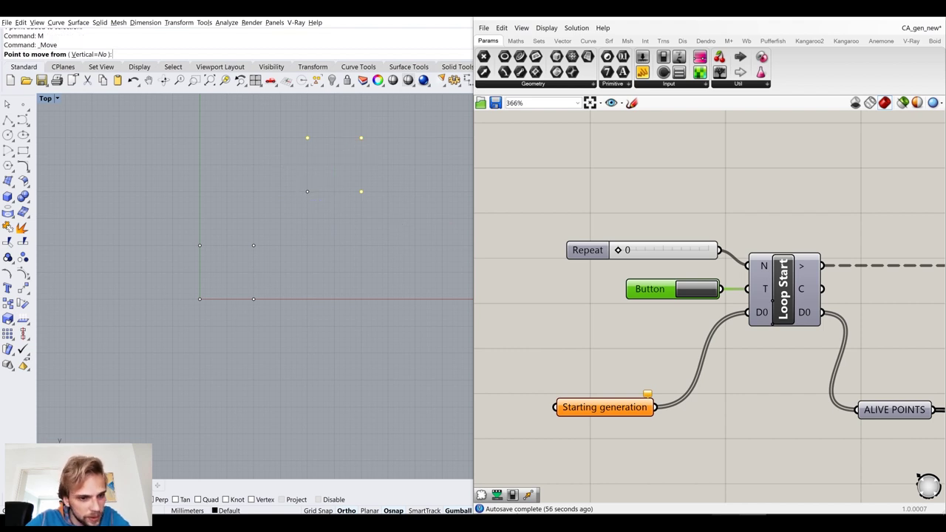
left_click(307, 192)
left_click(254, 246)
key("Escape")
left_click(307, 193)
left_click(330, 216)
key("Delete")
Assign the seven points to the Starting generation parameter and hide them in the Top viewport
left_click_drag(133, 141, 383, 370)
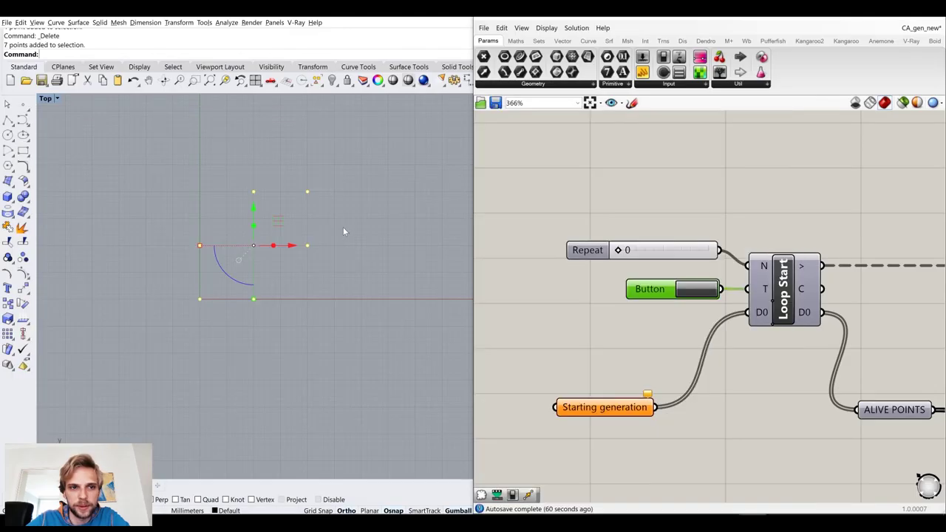
left_click(610, 413)
right_click(610, 412)
left_click(655, 451)
left_click(330, 291)
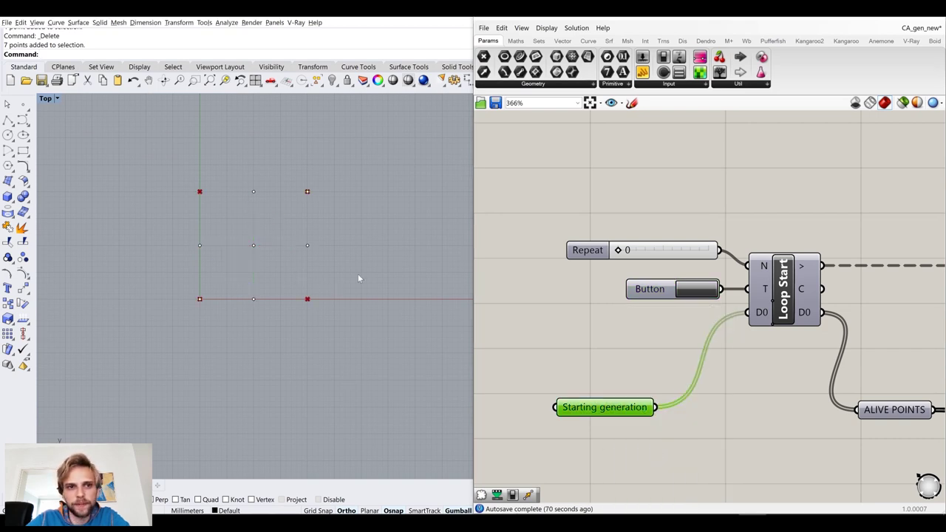
left_click_drag(336, 373, 90, 127)
type("hide")
key("Return")
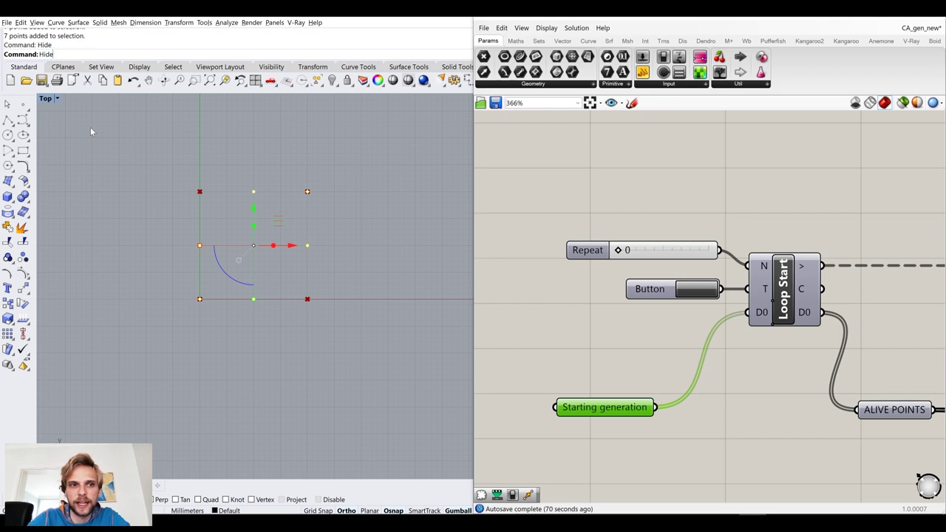
Test the loop with the Repeat slider at 3, return the slider to 0, and trigger the button again
left_click_drag(619, 251, 649, 250)
left_click(696, 288)
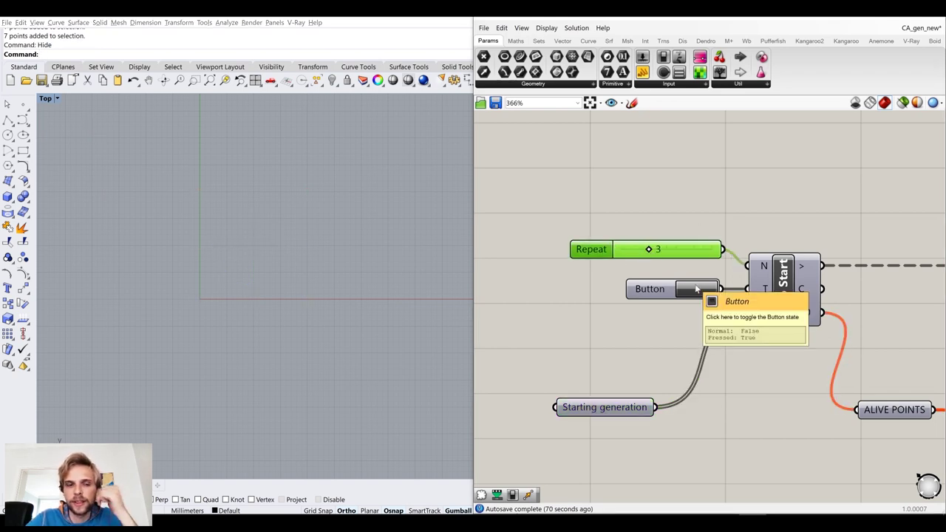
left_click_drag(649, 250, 623, 251)
left_click(699, 293)
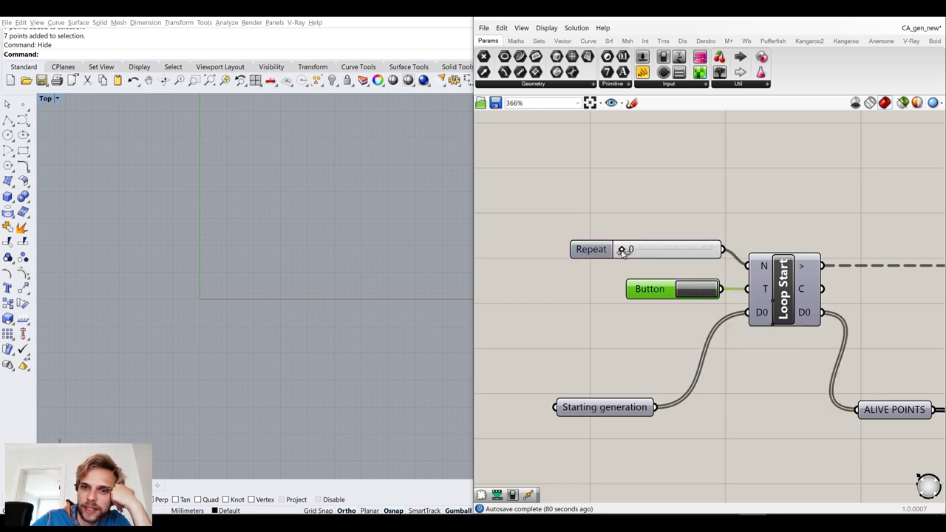
Examine the Stayed alive points and the parameter counting how many neighbours each LIVE cell has
scroll(749, 299, "down", 8)
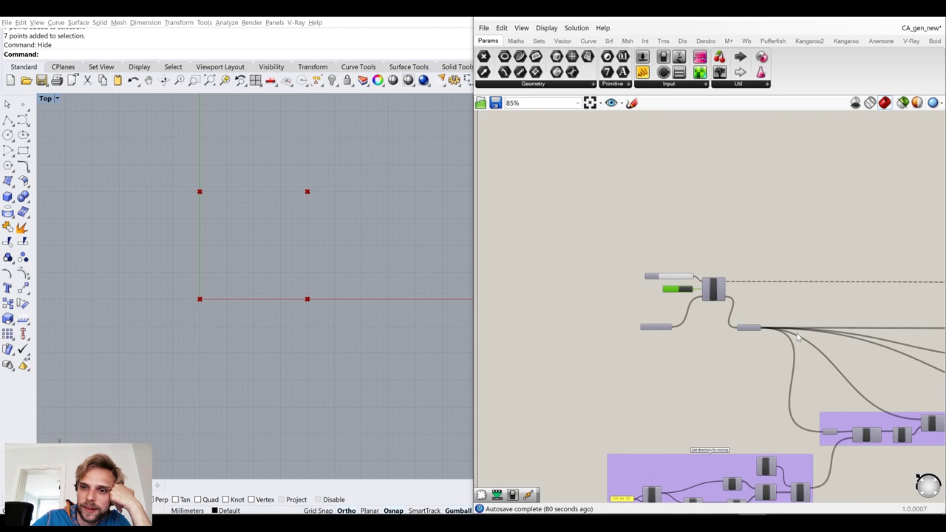
scroll(695, 310, "up", 8)
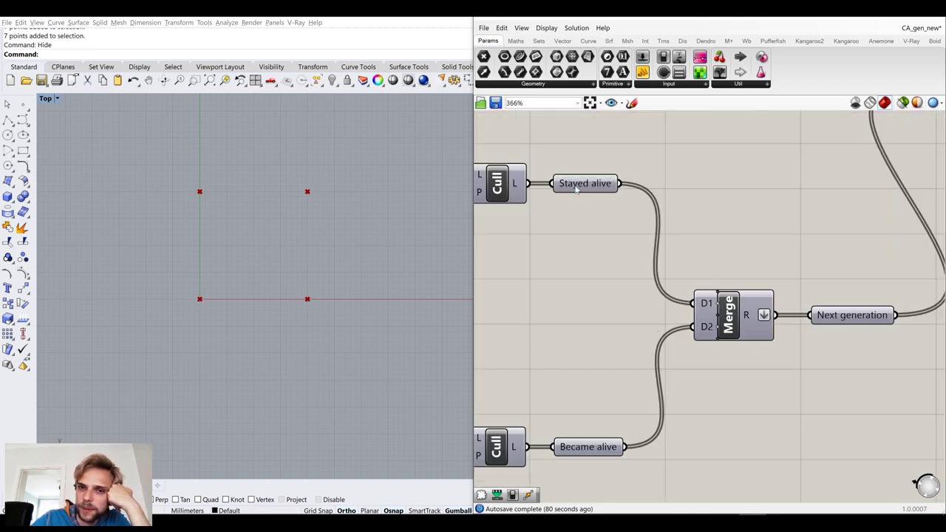
left_click(575, 185)
middle_click(576, 186)
left_click(603, 170)
left_click(601, 265)
left_click(575, 179)
right_click_drag(520, 212, 764, 219)
mouse_move(760, 193)
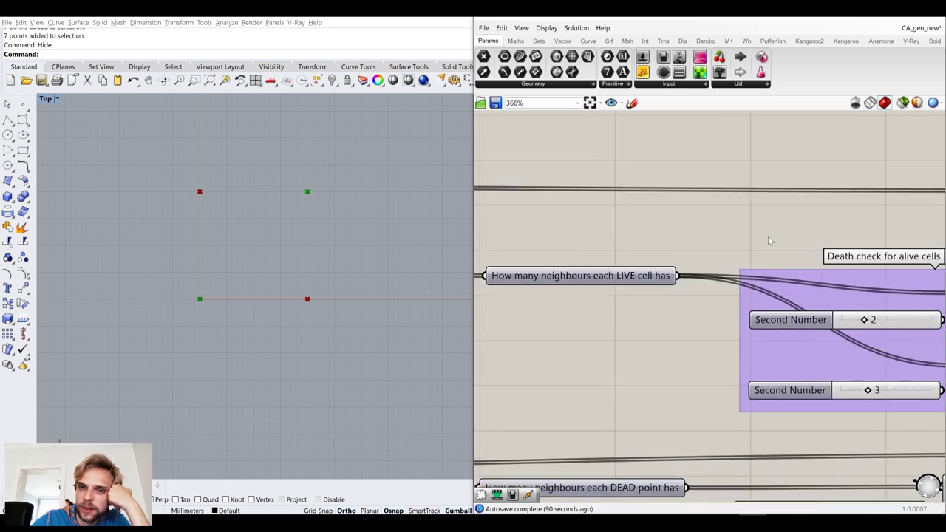
left_click(594, 277)
scroll(595, 275, "down", 4)
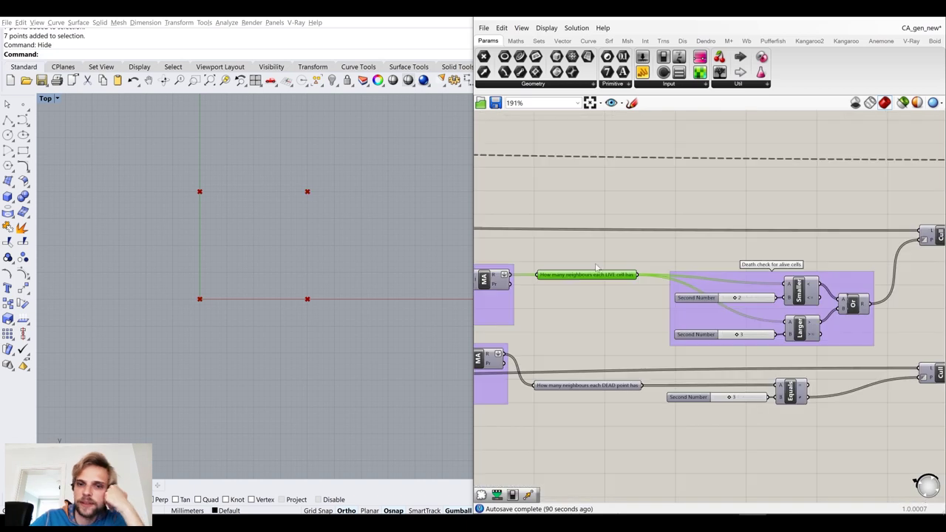
right_click_drag(655, 239, 768, 276)
Add a Text Tag 3D component above the How many neighbours each LIVE cell has parameter
double_click(647, 229)
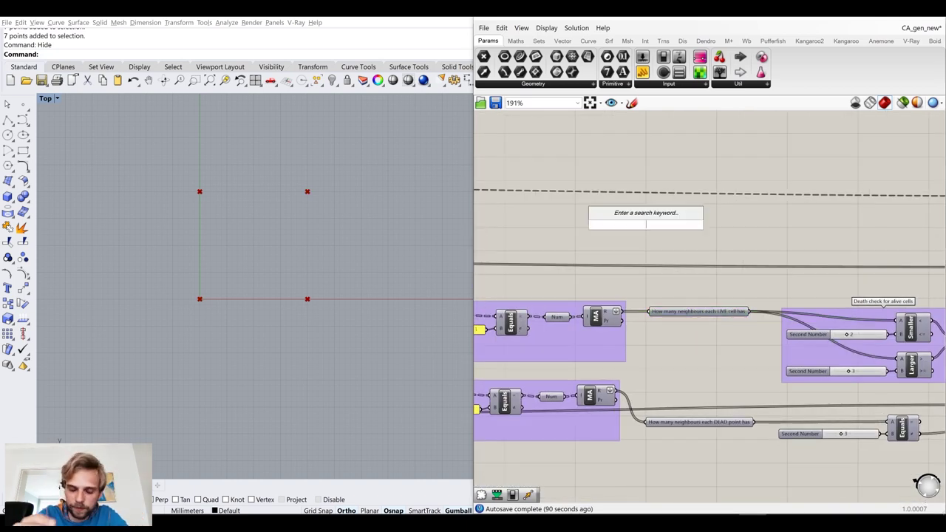
type("text ta")
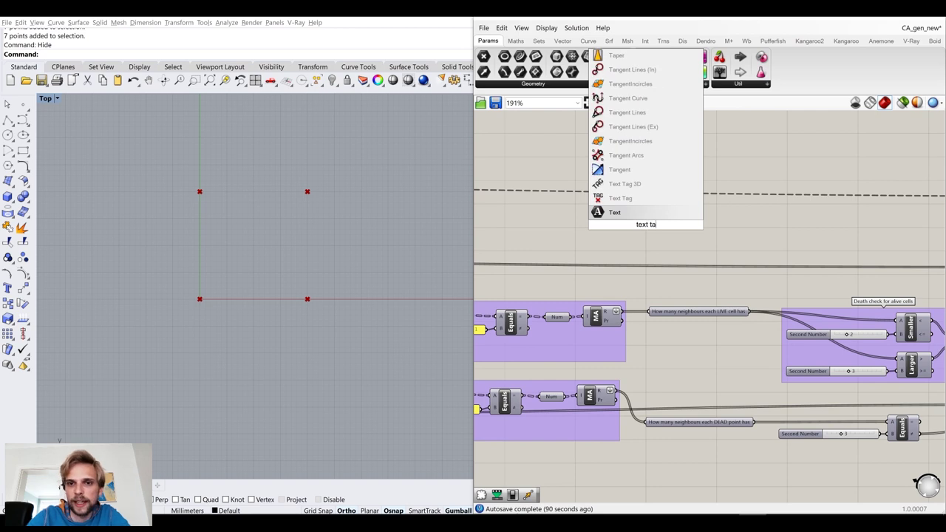
key("Up")
key("Up")
key("Return")
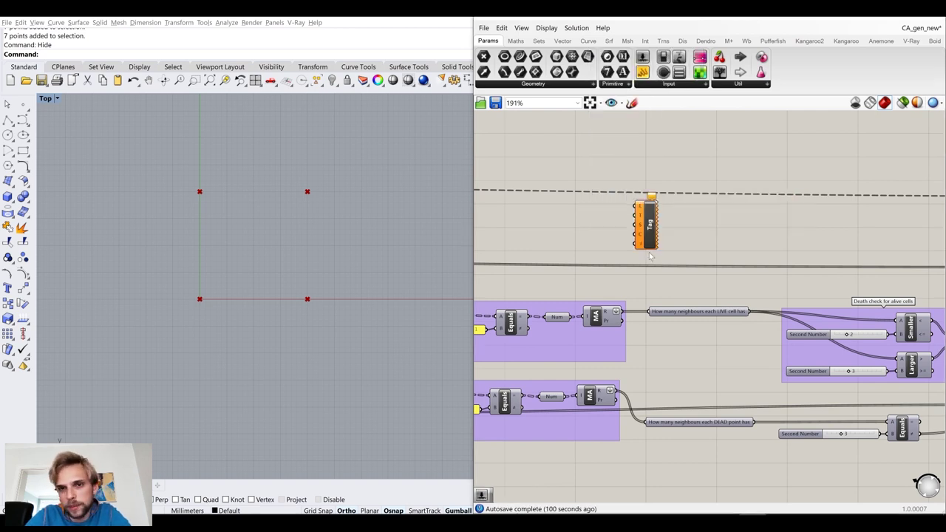
left_click_drag(657, 245, 713, 276)
left_click_drag(751, 312, 683, 256)
left_click_drag(750, 314, 657, 225, "ctrl")
scroll(698, 237, "down", 3)
right_click_drag(703, 237, 784, 230)
scroll(735, 236, "up", 3)
scroll(734, 239, "up", 1)
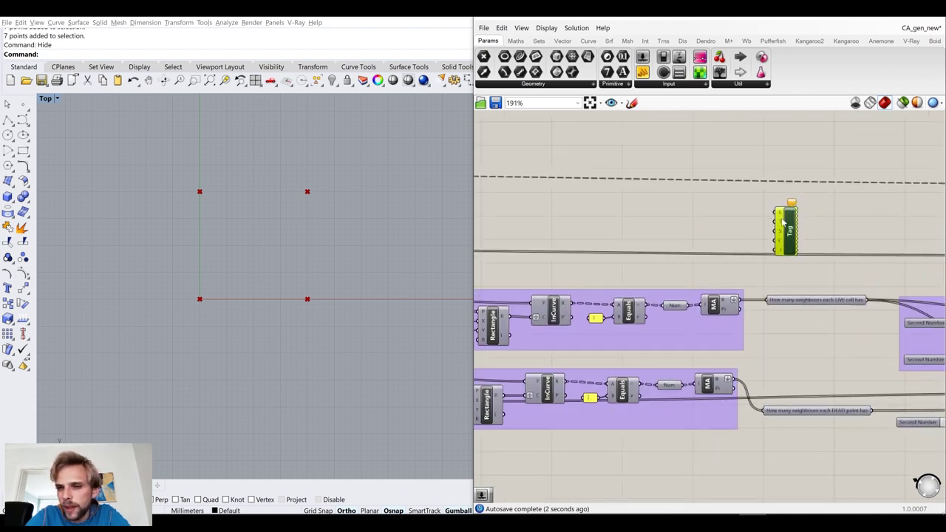
Connect the live-cell points to the text tag's location input and the LIVE cell neighbour counts to its text input
mouse_move(781, 214)
right_click_drag(591, 293, 725, 275)
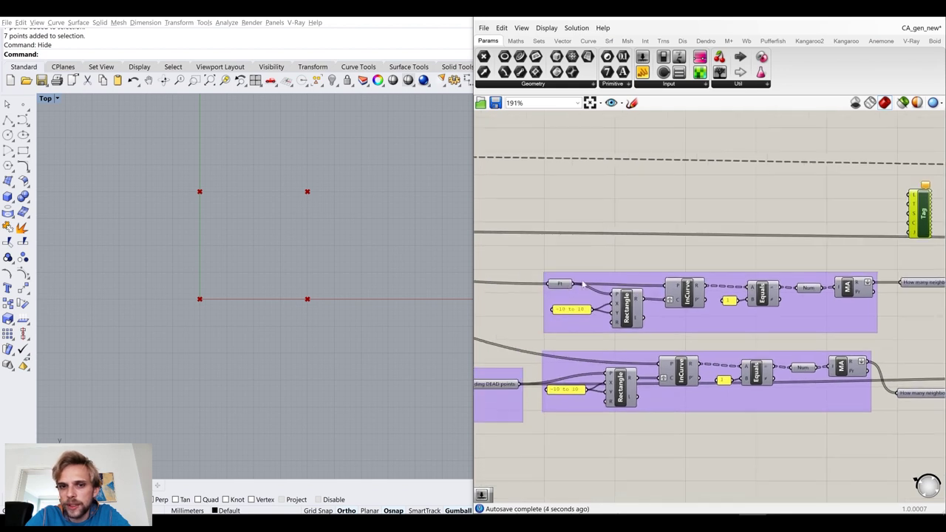
left_click_drag(573, 285, 911, 196)
right_click_drag(943, 274, 736, 274)
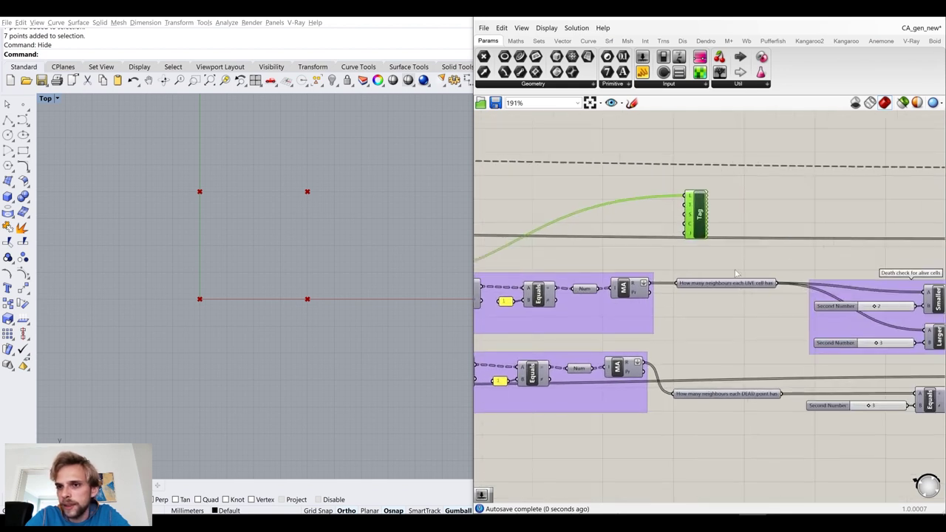
left_click_drag(778, 283, 776, 224)
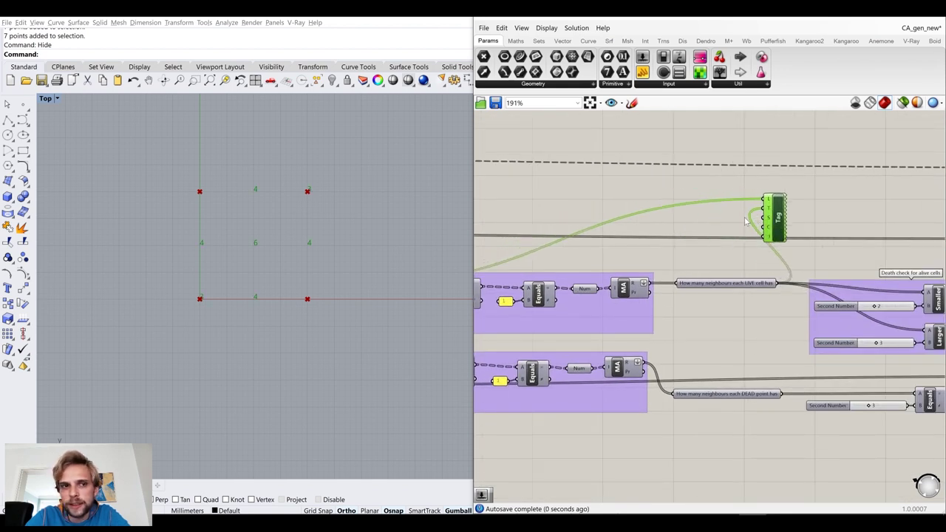
Add a white Colour Swatch and connect it to the text tag's colour input instead of its size input
scroll(716, 231, "up", 5)
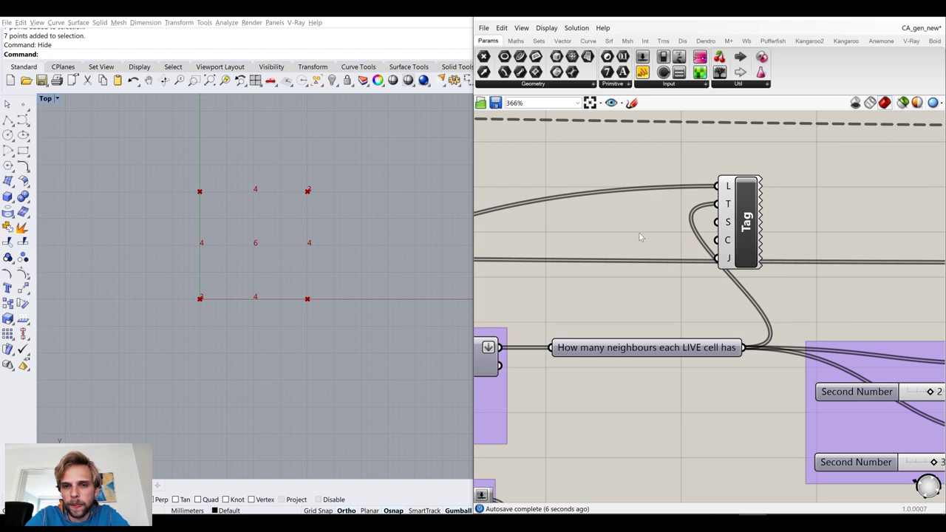
double_click(640, 232)
type("swatch")
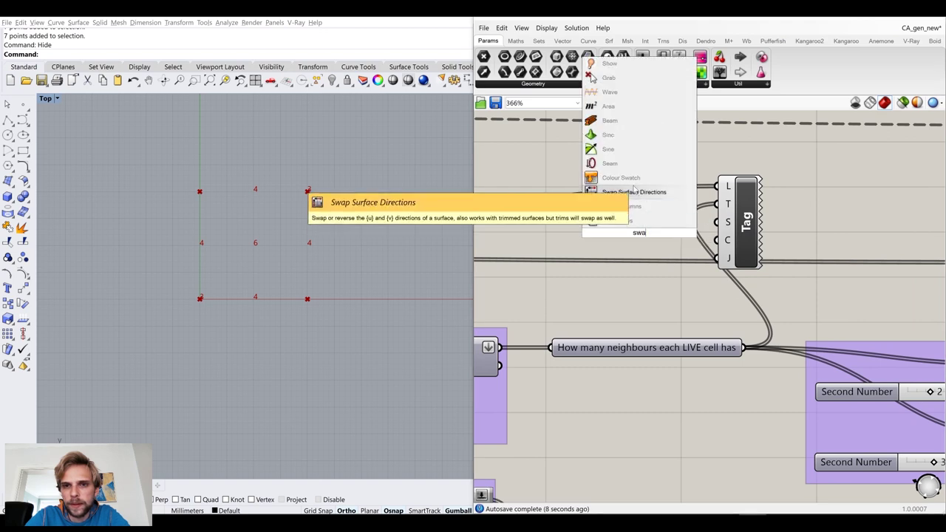
key("Return")
left_click_drag(678, 232, 717, 222)
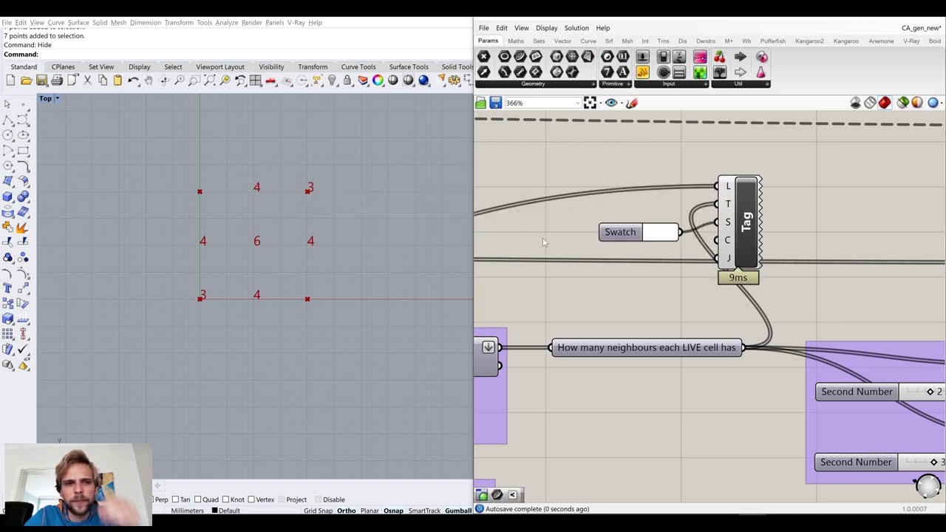
key("ctrl+z")
left_click_drag(679, 232, 718, 240)
left_click_drag(629, 233, 625, 262)
double_click(627, 224)
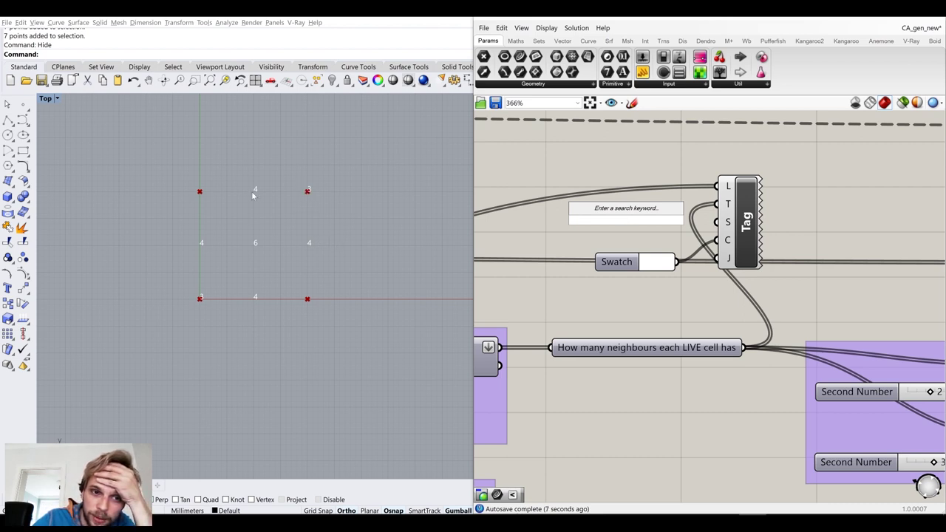
left_click(188, 239)
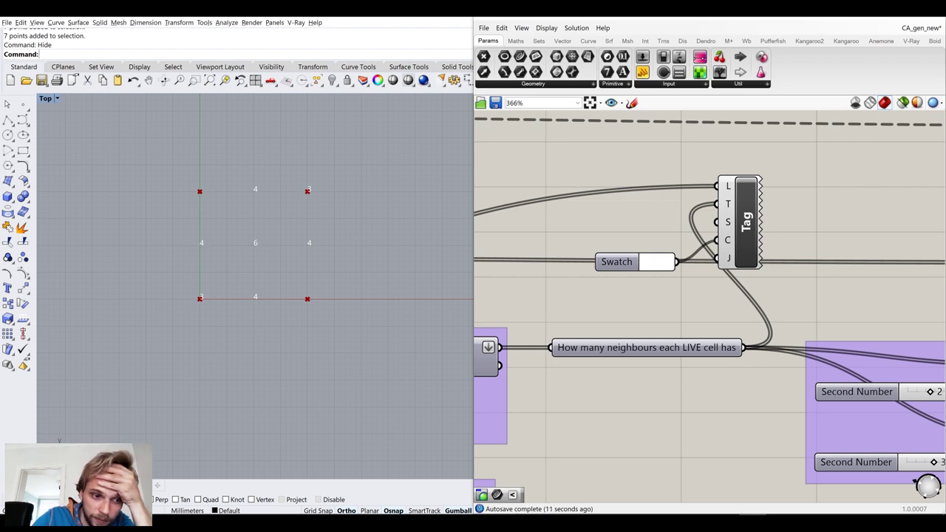
key("alt+Tab")
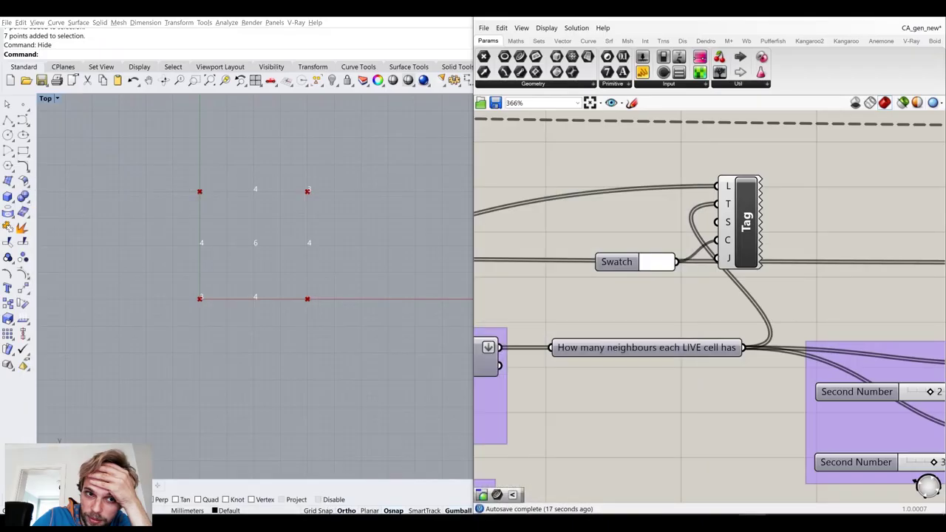
key("alt+Tab")
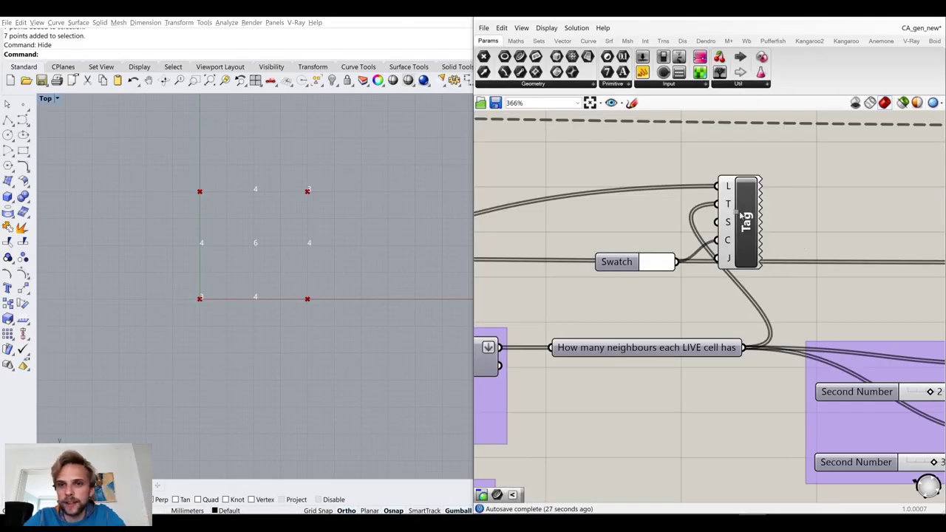
Delete the text tag component and its Colour Swatch
left_click_drag(806, 247, 620, 170)
key("Delete")
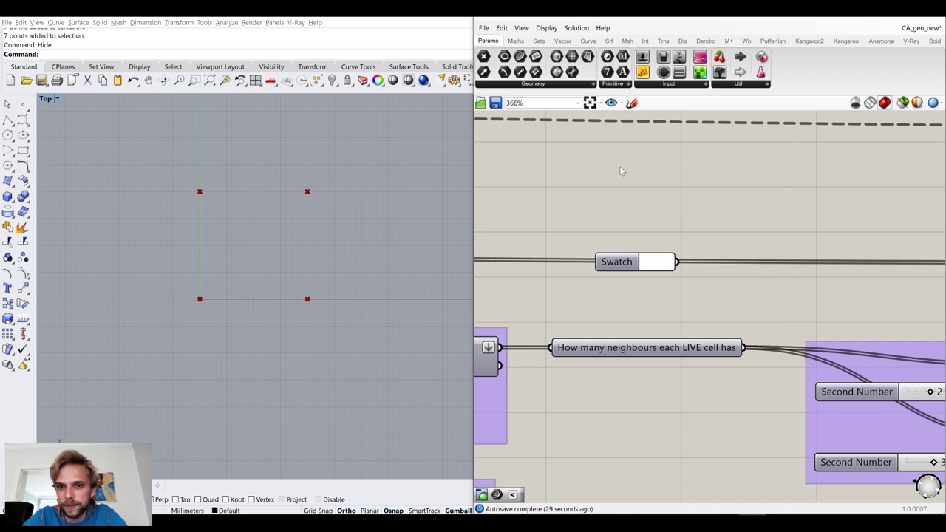
left_click(628, 271)
key("Delete")
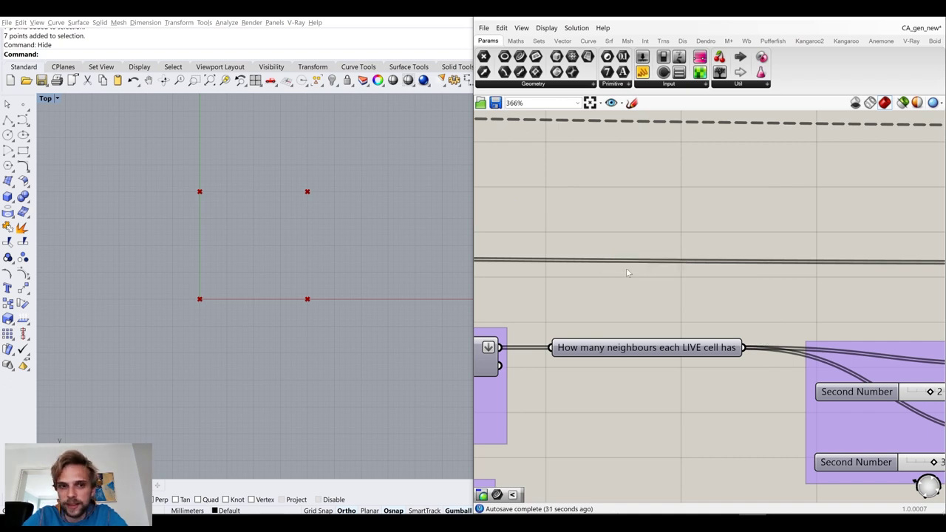
scroll(626, 268, "down", 8)
scroll(641, 269, "up", 4)
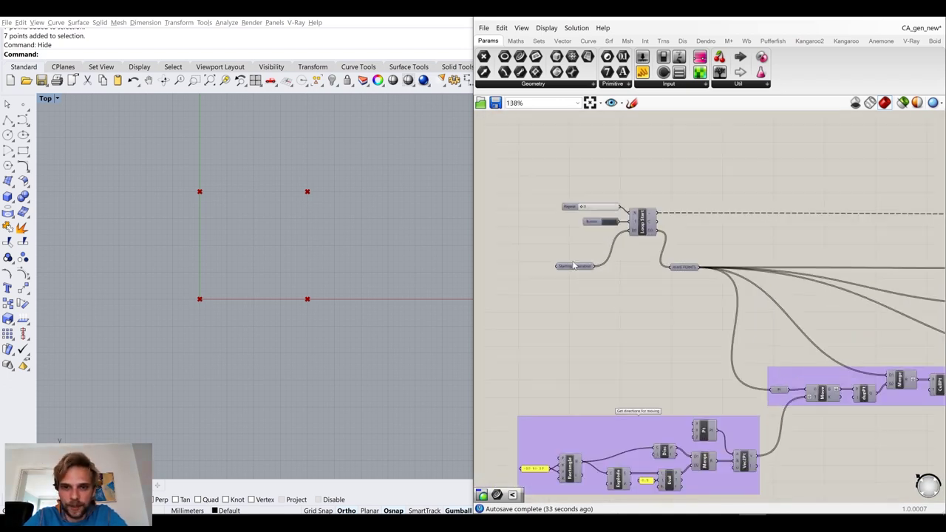
type("ShowSelected")
key("Return")
left_click_drag(236, 156, 362, 256)
scroll(259, 251, "up", 2)
scroll(259, 251, "up", 1)
scroll(237, 248, "down", 1)
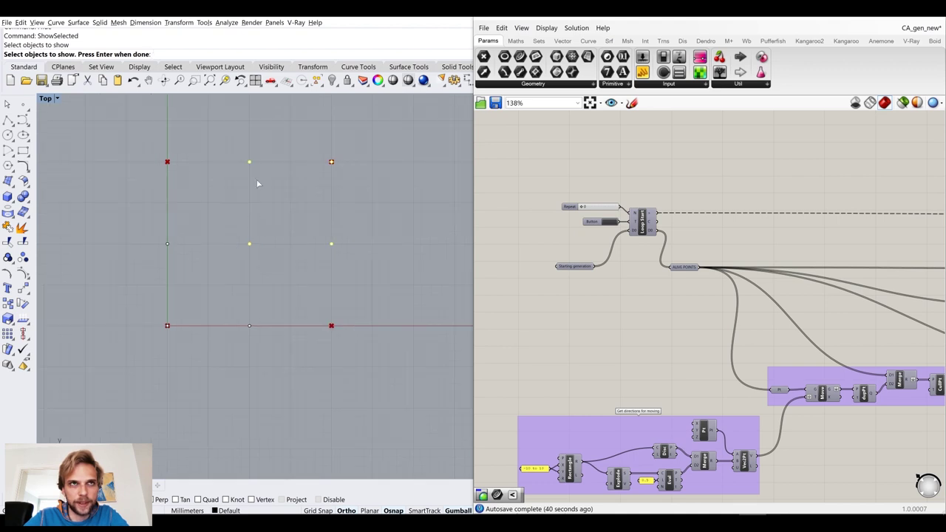
left_click_drag(235, 143, 382, 275)
type("m")
key("Return")
key("Escape")
Show the hidden cell points in the Top viewport and clear the values stored in the Starting generation parameter
type("ShowSelected")
key("Return")
left_click_drag(211, 112, 360, 252)
right_click(576, 267)
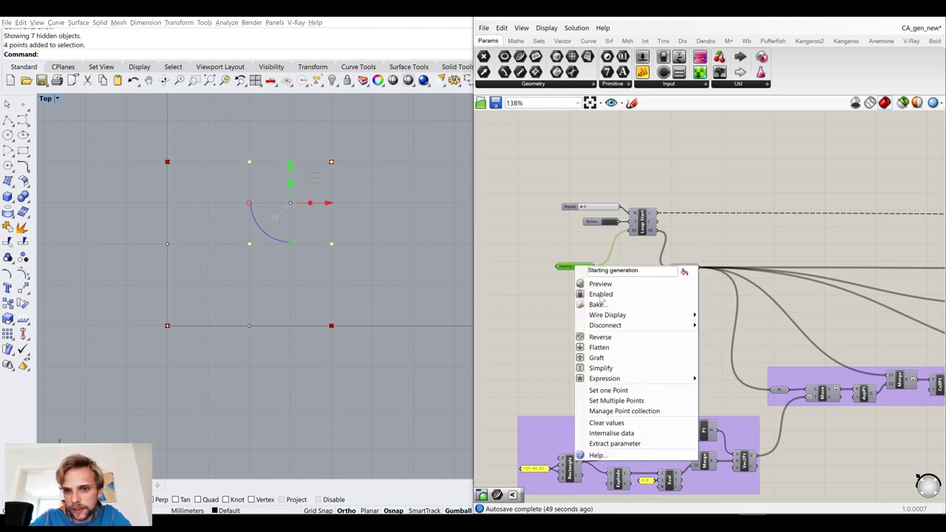
left_click(606, 423)
Move three points of the upper block, all except its lower-left one, 10 in X and 10 in Y
left_click_drag(214, 122, 365, 182)
left_click(331, 244, "shift")
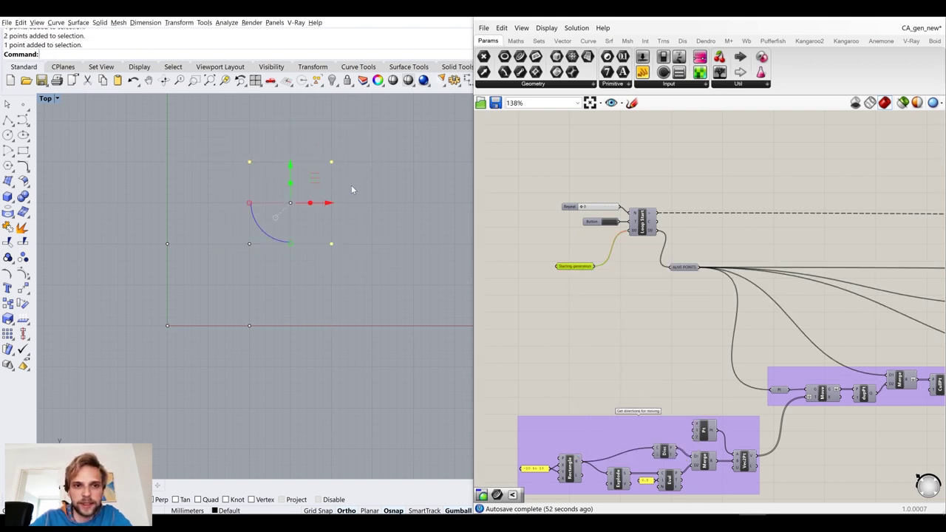
left_click(328, 204)
type("10")
key("Return")
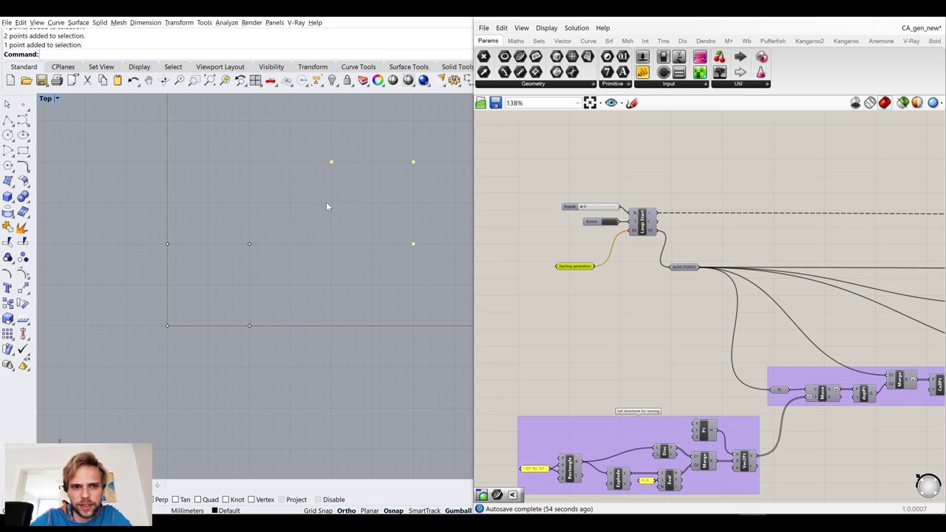
left_click(374, 167)
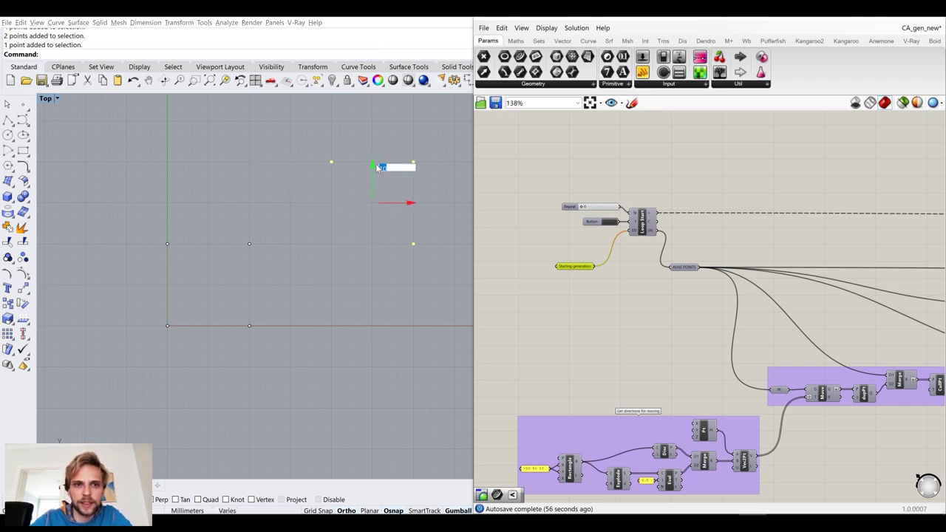
key("Return")
left_click(385, 233)
Place a point on the upper-left point of the moved group and shift it -10 in Y to complete the second square block
left_click(23, 105)
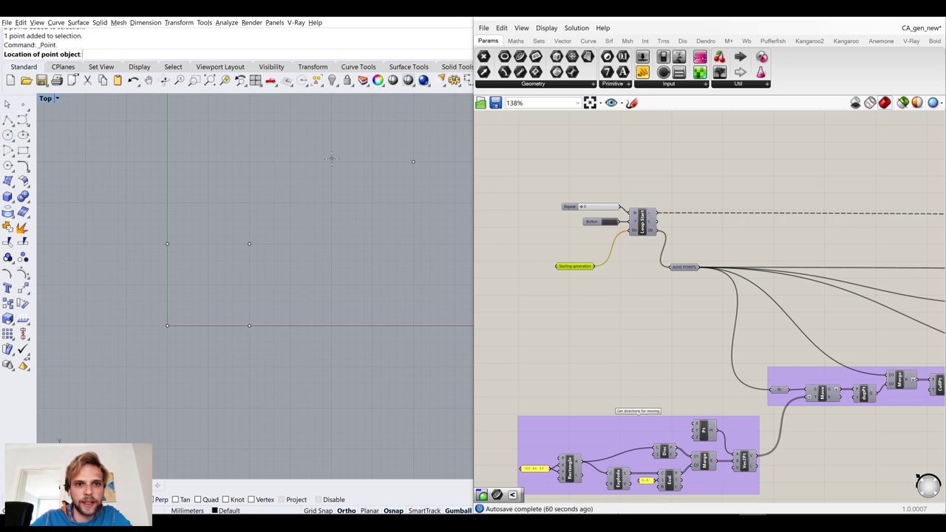
right_click_drag(353, 147, 312, 217)
key("Escape")
left_click_drag(276, 146, 317, 182)
left_click(296, 122)
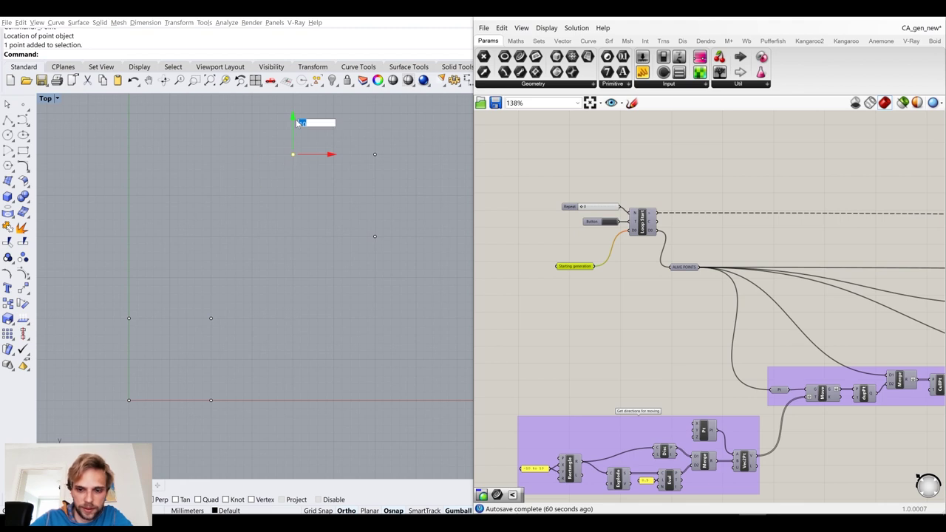
type("-10")
key("Return")
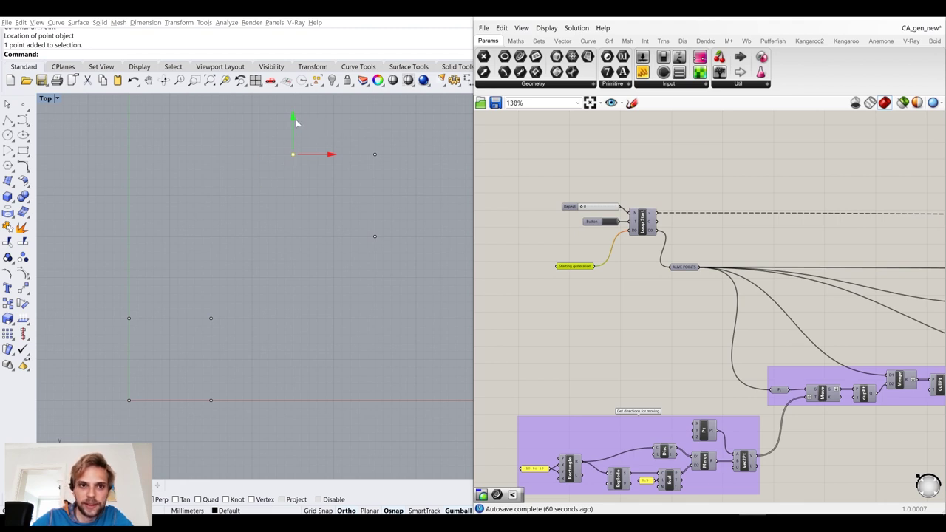
left_click(223, 244)
Select all the points of both square blocks and set them as multiple points in the Starting generation parameter
scroll(222, 244, "down", 18)
scroll(166, 240, "up", 5)
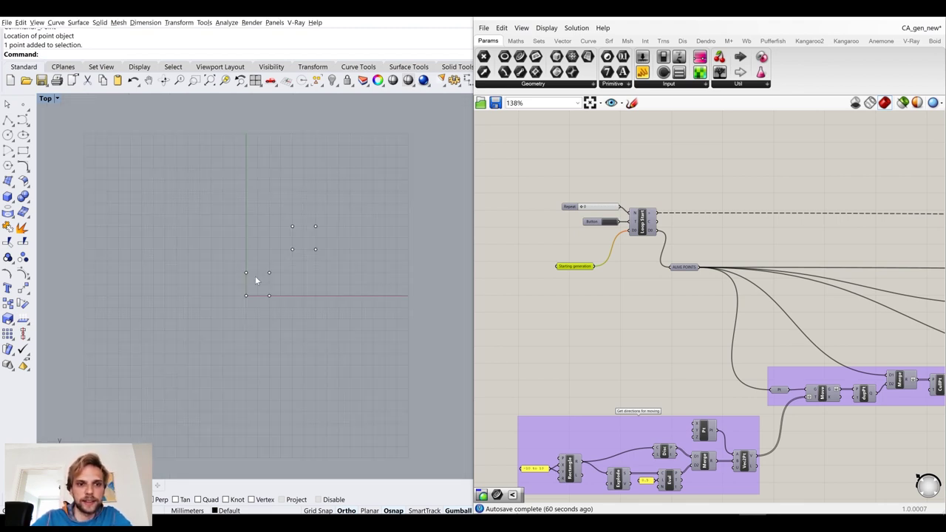
key("ctrl+a")
scroll(336, 248, "up", 5)
right_click(563, 270)
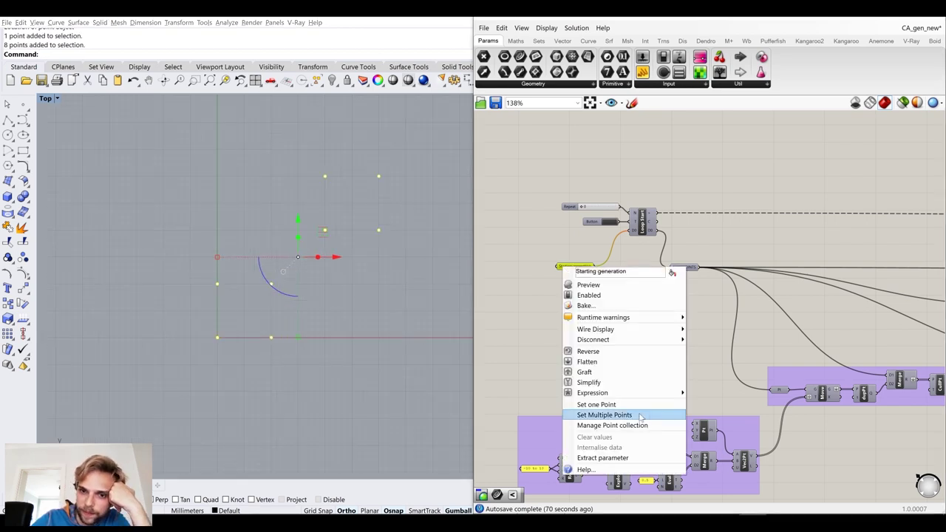
left_click(595, 415)
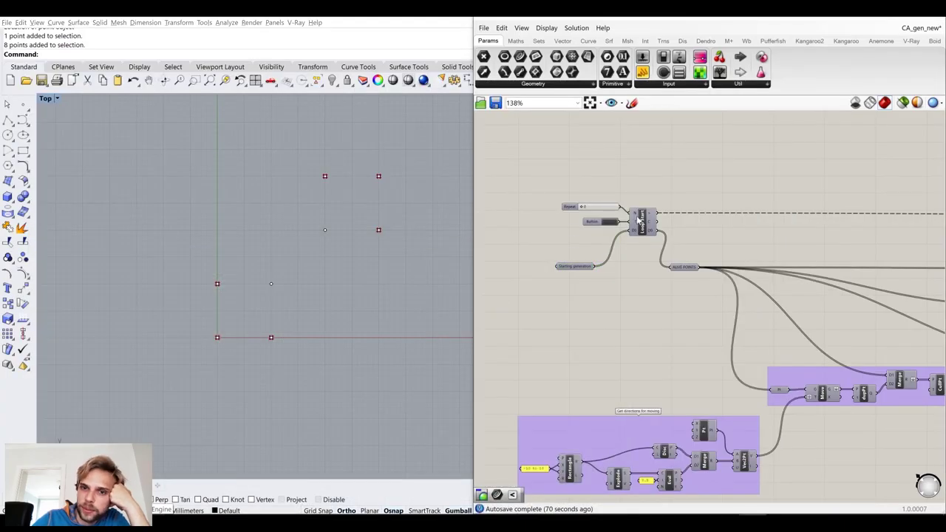
Set the Repeat slider to 5 and hide the selected cell points in the Top viewport
scroll(588, 211, "up", 4)
scroll(562, 212, "up", 1)
left_click_drag(568, 202, 613, 208)
left_click_drag(394, 353, 102, 122)
type("Hide")
key("Return")
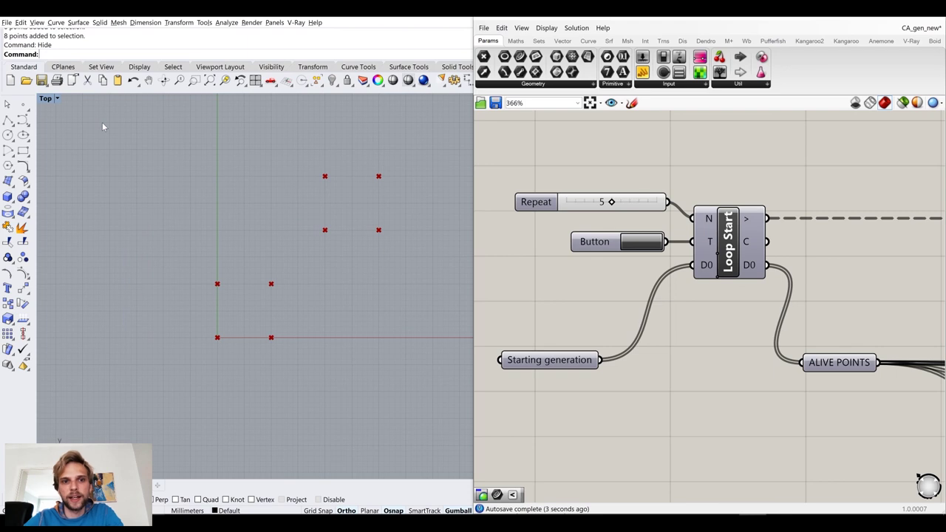
Set the Repeat slider to 10 and trigger the loop to run the new starting pattern
left_click_drag(612, 202, 688, 210)
left_click(640, 242)
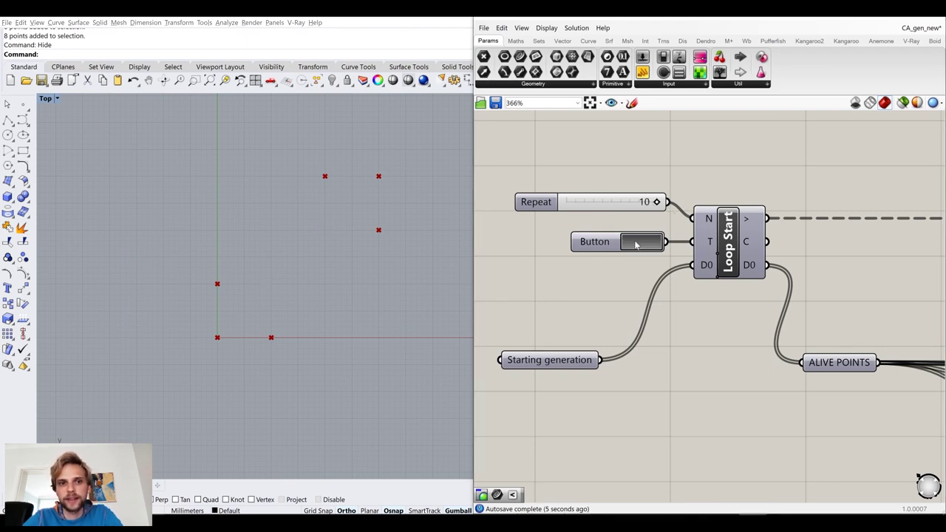
left_click(636, 245)
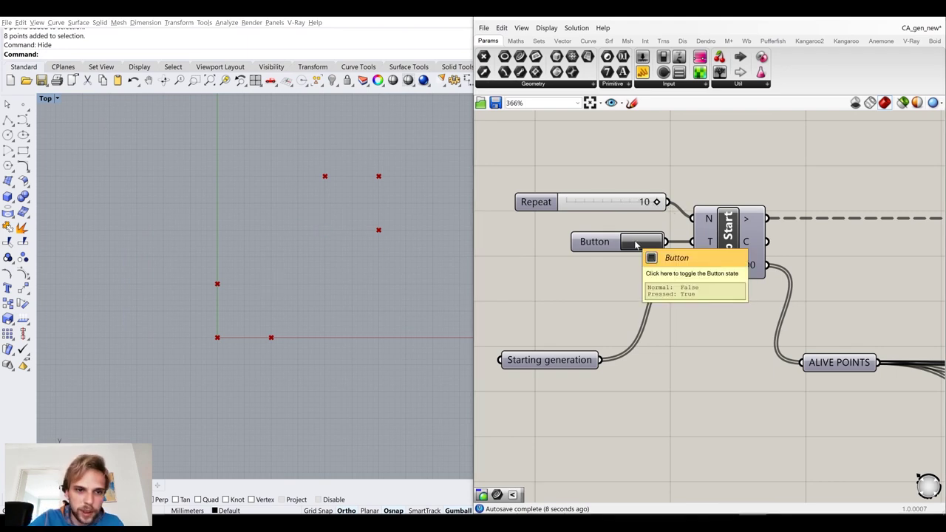
Trigger the loop and clear the points stored in the Starting generation parameter
left_click(636, 244)
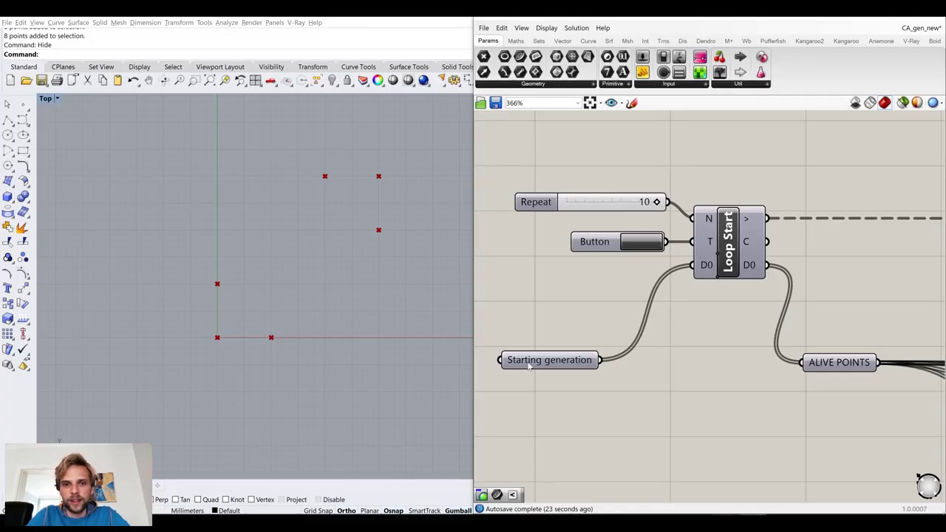
left_click(528, 364)
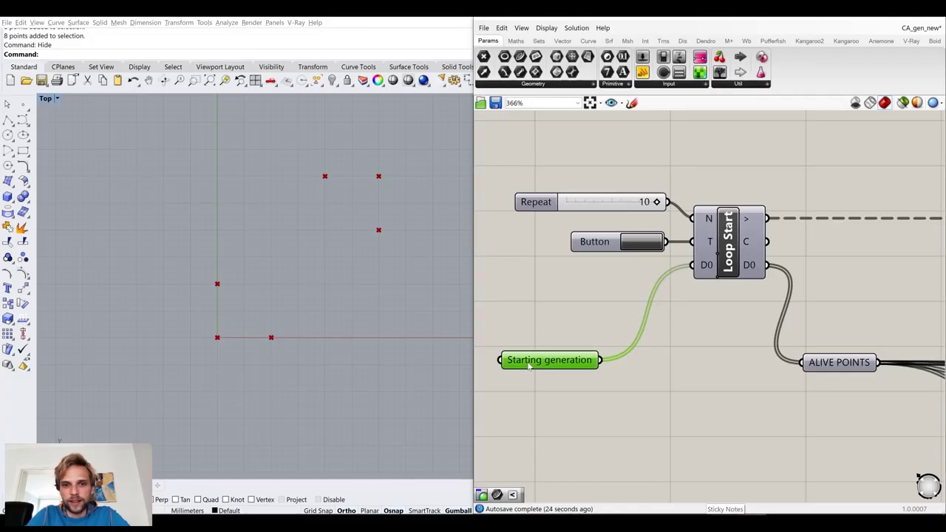
right_click(528, 365)
left_click(570, 475)
Show the hidden starting points and delete the upper four, keeping the square of four at the origin
type("ShowSelected")
key("Return")
left_click_drag(153, 151, 441, 384)
key("Return")
key("Return")
left_click_drag(189, 283, 139, 266)
left_click_drag(273, 150, 408, 244)
key("Delete")
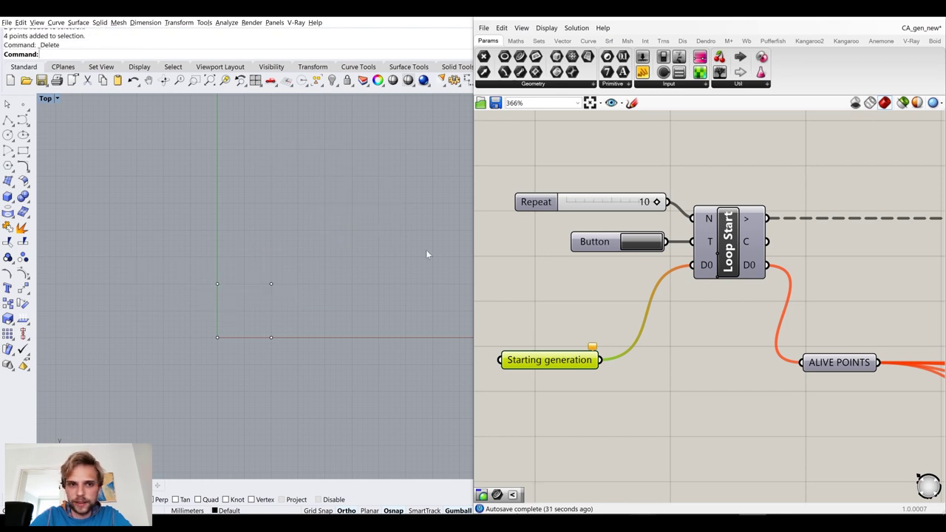
left_click_drag(163, 255, 319, 322)
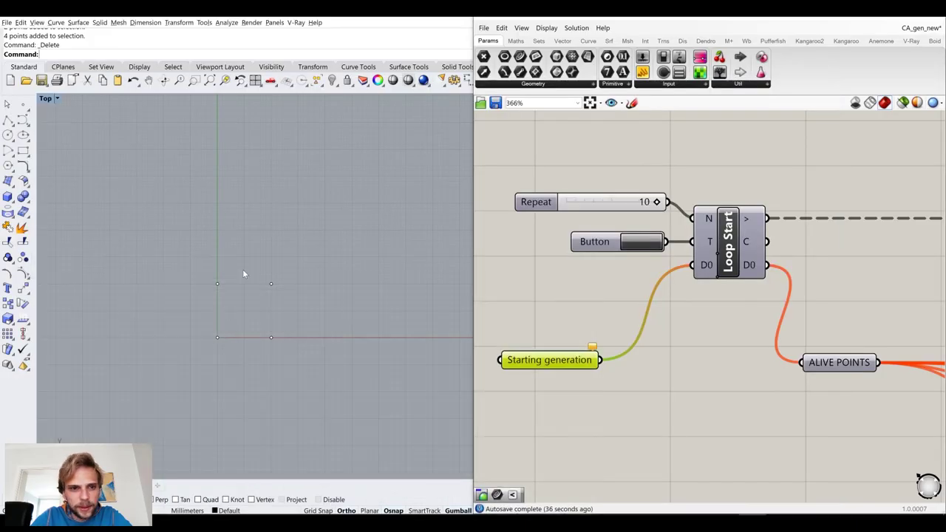
left_click_drag(244, 275, 311, 369)
left_click_drag(315, 315, 315, 314)
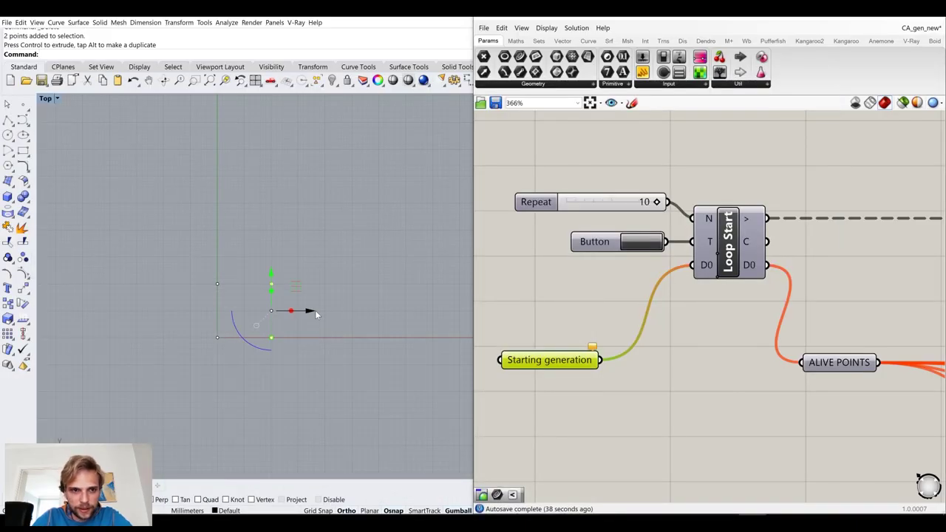
key("ctrl+z")
Copy the two right-hand points 10 mm in X and shift the upper row of three points by the same distance
left_click_drag(248, 261, 305, 370)
left_click(310, 312)
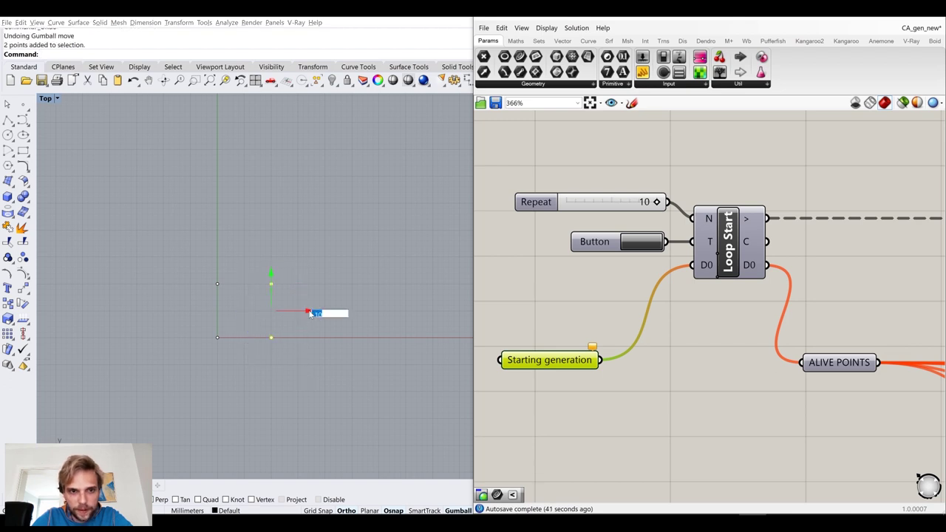
key("Escape")
left_click_drag(110, 237, 393, 287)
left_click(310, 284)
key("Return")
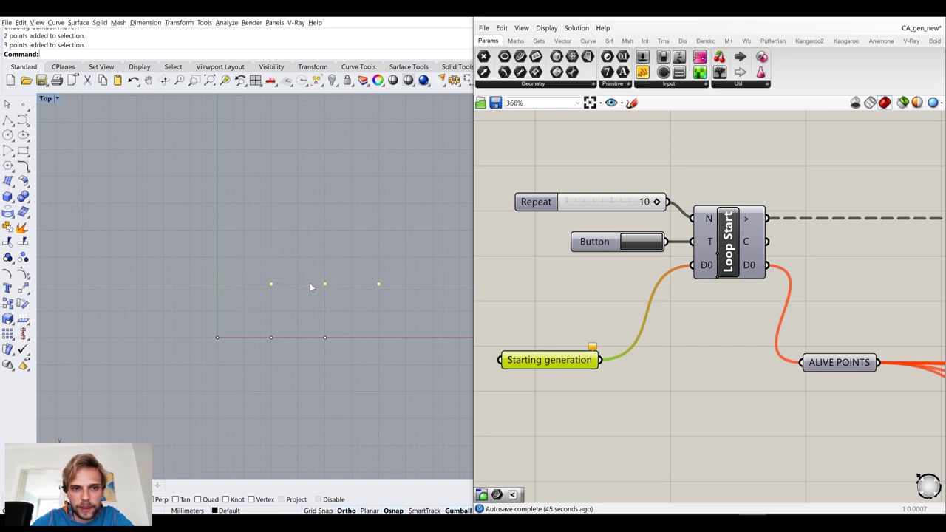
Assign the six Rhino points to the Starting generation parameter as multiple points
left_click_drag(175, 217, 472, 400)
right_click(559, 362)
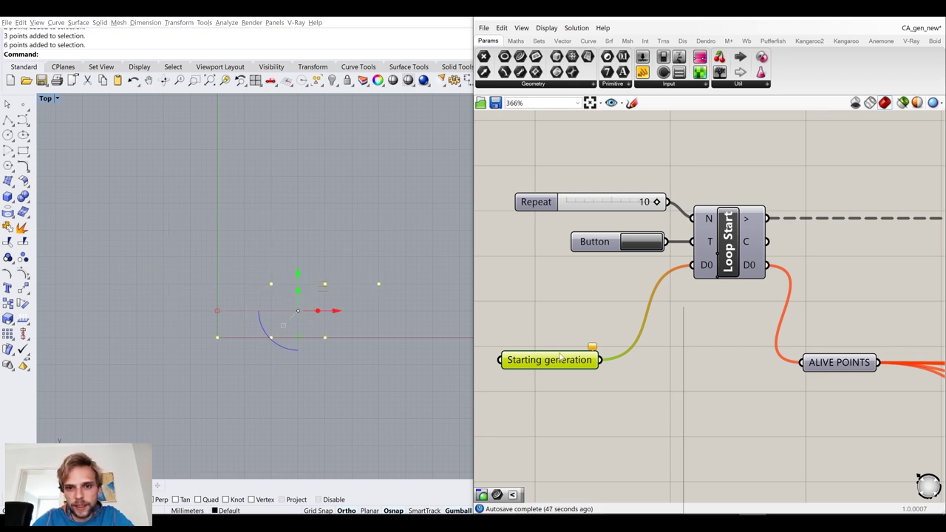
left_click(618, 454)
left_click(604, 392)
Hide the six source points in Rhino and trigger the loop
left_click(417, 394)
left_click_drag(434, 368, 110, 241)
key("ctrl+h")
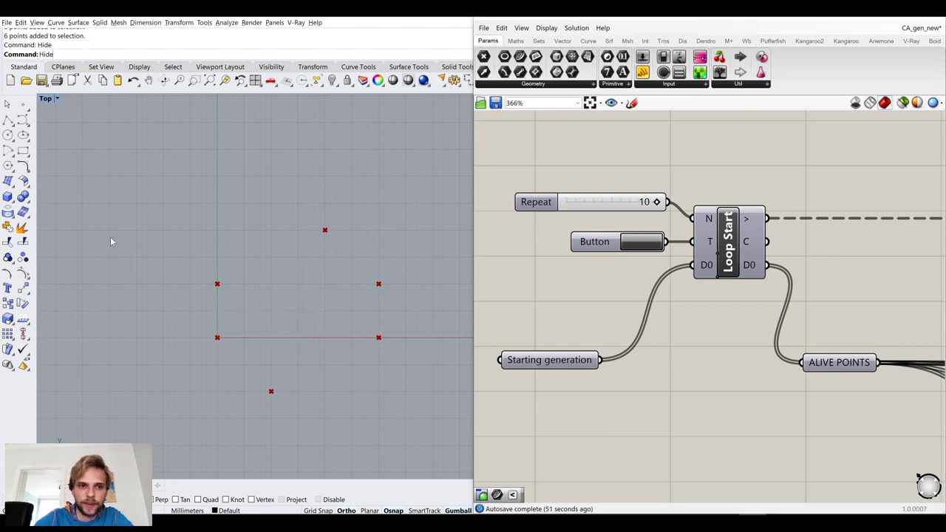
left_click(650, 242)
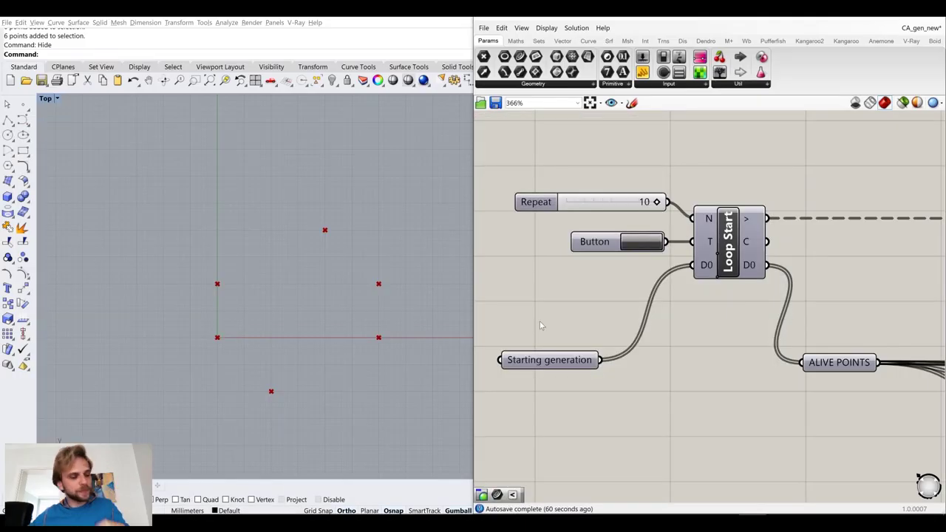
Review the definition from the older grouped version to the Loop End, along with the tutorial channel's video list
scroll(540, 324, "down", 10)
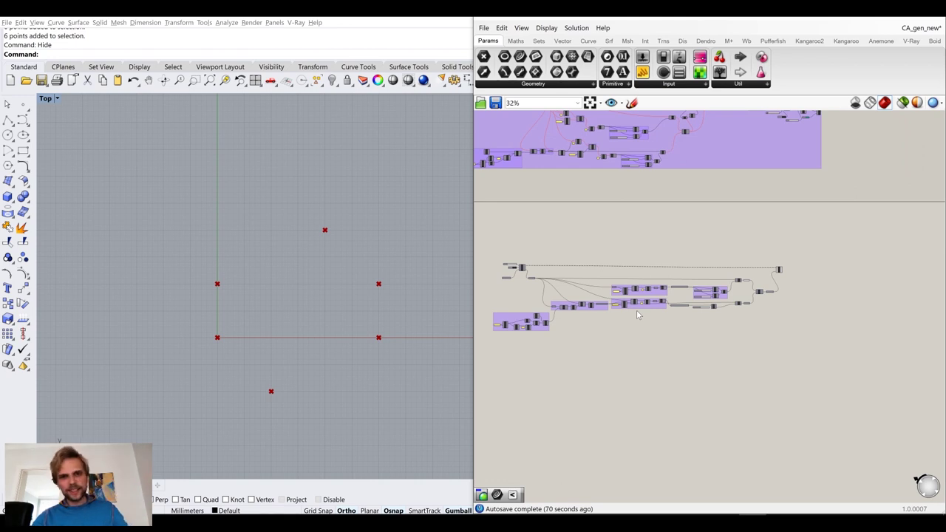
right_click_drag(826, 128, 834, 300)
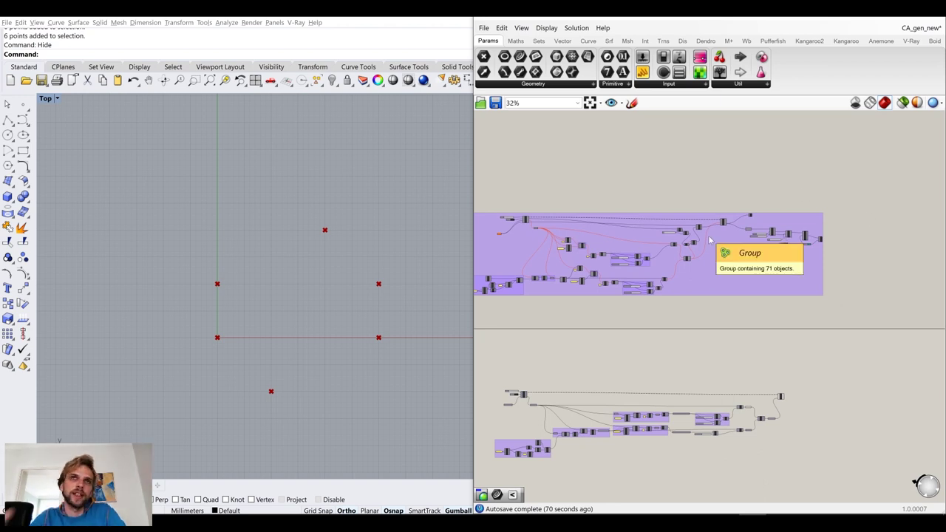
scroll(709, 239, "down", 2)
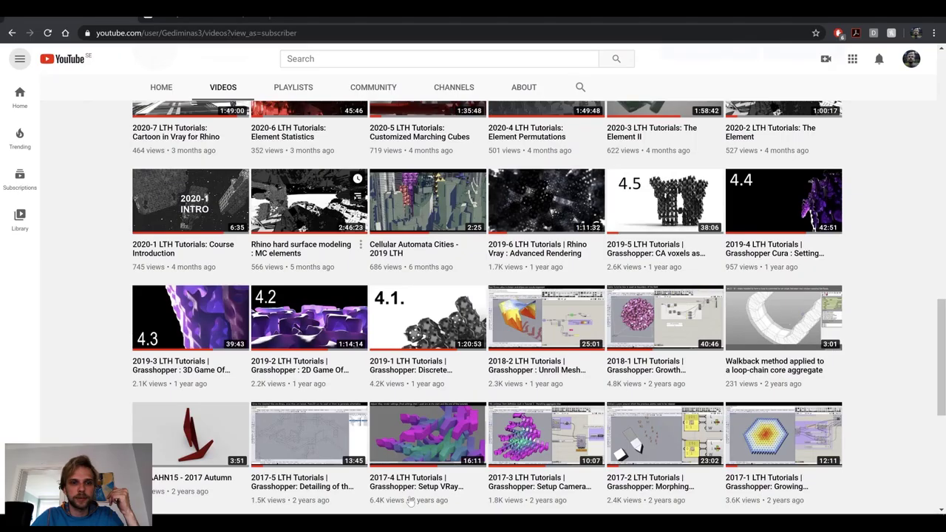
left_click(167, 318)
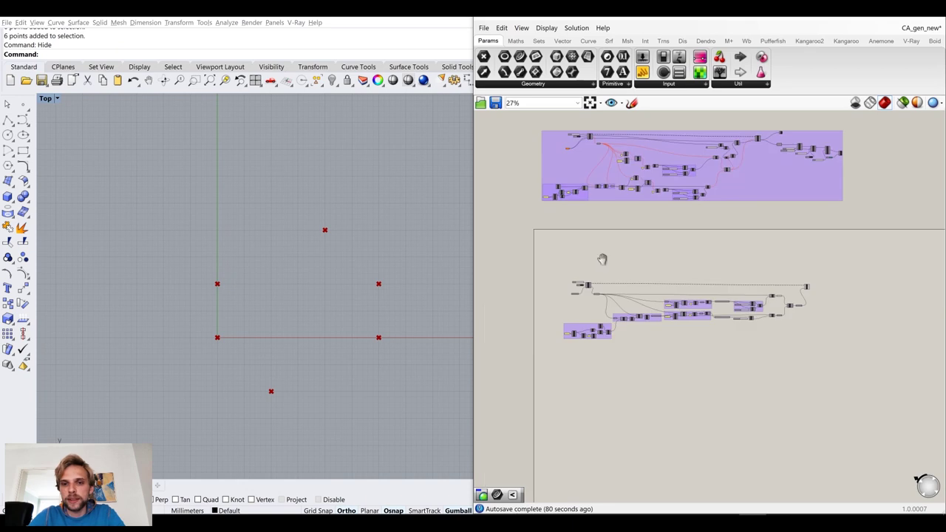
scroll(674, 267, "up", 6)
scroll(674, 268, "up", 4)
left_click(566, 306)
key("space")
left_click(656, 265)
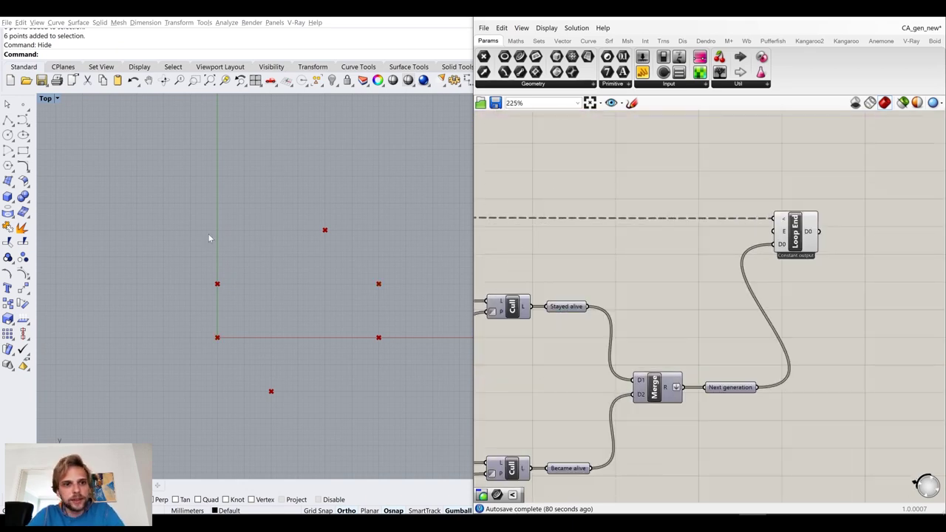
Move the Loop End component farther away from the Next generation parameter
scroll(775, 270, "down", 4)
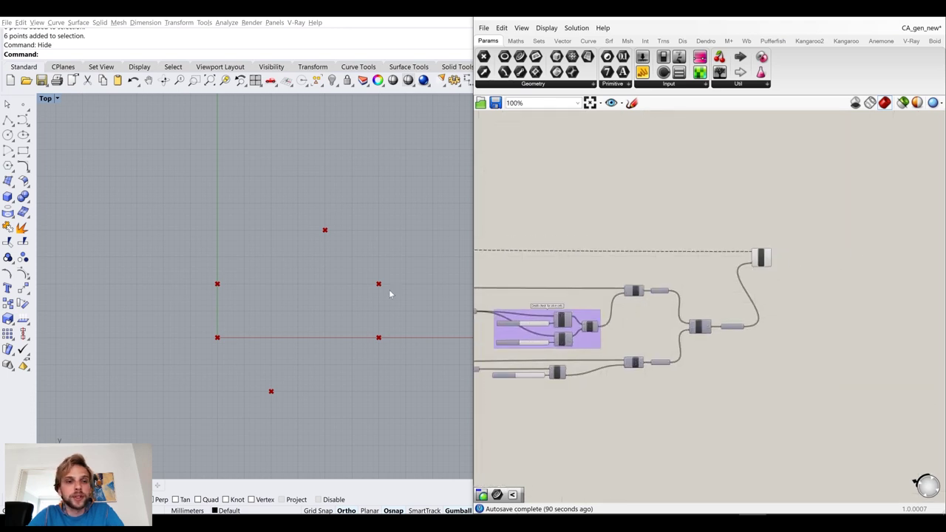
left_click_drag(762, 260, 896, 261)
left_click(776, 280)
Add a second data parameter, D1, to the Loop Start component
right_click_drag(571, 196, 676, 181)
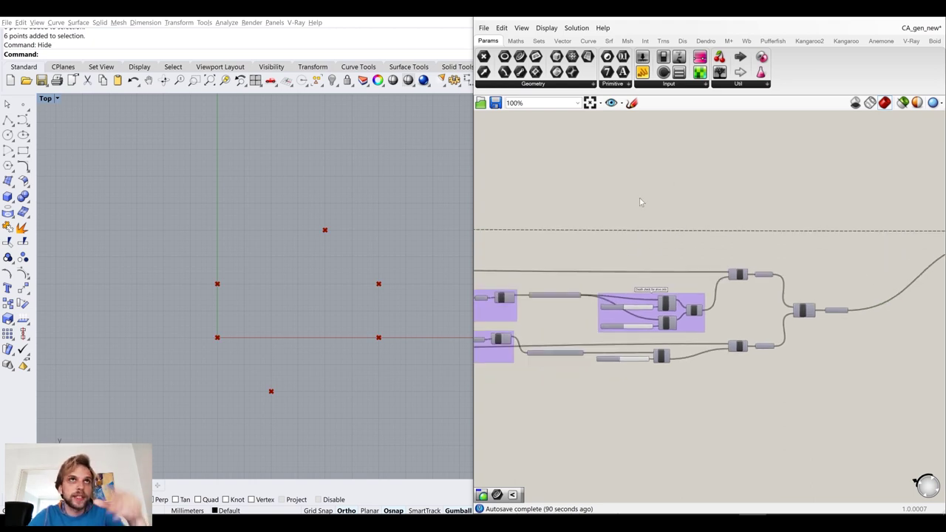
right_click_drag(566, 222, 786, 227)
right_click_drag(477, 241, 905, 268)
scroll(644, 262, "down", 2)
scroll(566, 271, "up", 4)
scroll(628, 266, "up", 1)
scroll(692, 264, "up", 9)
left_click(724, 256)
right_click_drag(822, 342, 706, 373)
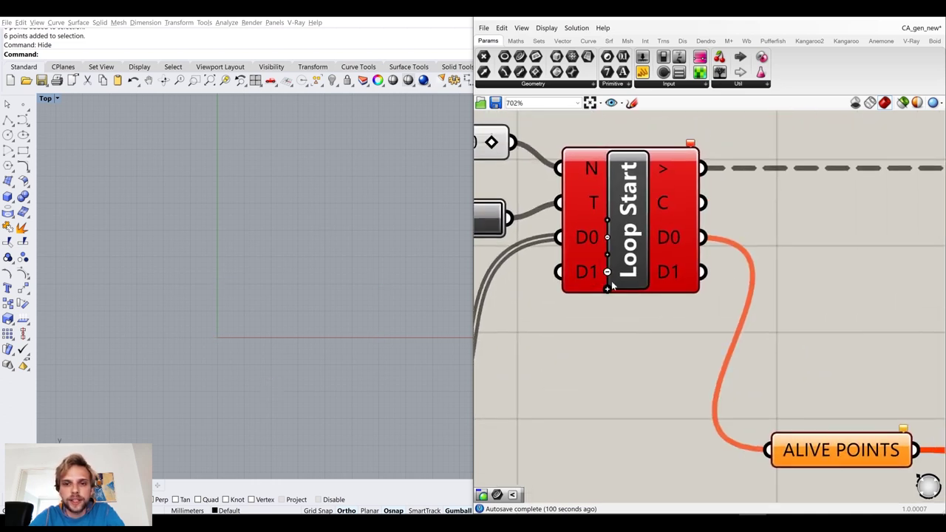
scroll(596, 280, "up", 2)
scroll(594, 286, "up", 1)
Add a matching D1 data parameter to the Loop End component
scroll(621, 297, "down", 10)
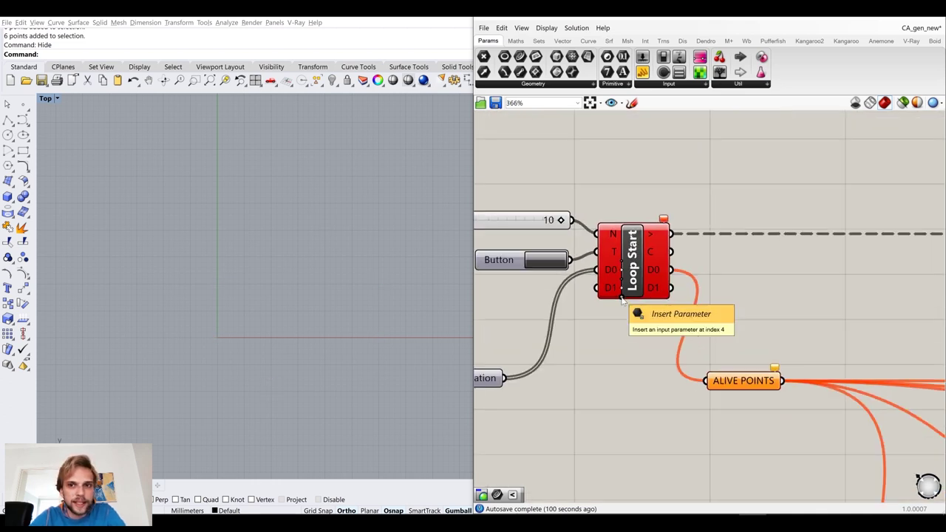
right_click_drag(842, 316, 598, 311)
scroll(814, 289, "up", 12)
left_click(749, 293)
scroll(751, 299, "down", 13)
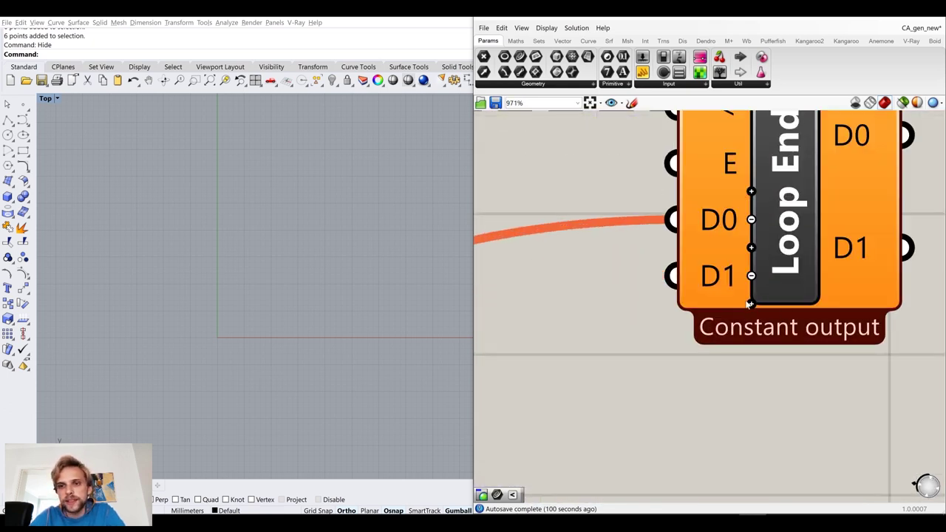
Trigger the loop again so that Loop Start recomputes with its added parameter
right_click_drag(564, 349, 807, 327)
right_click_drag(497, 331, 888, 328)
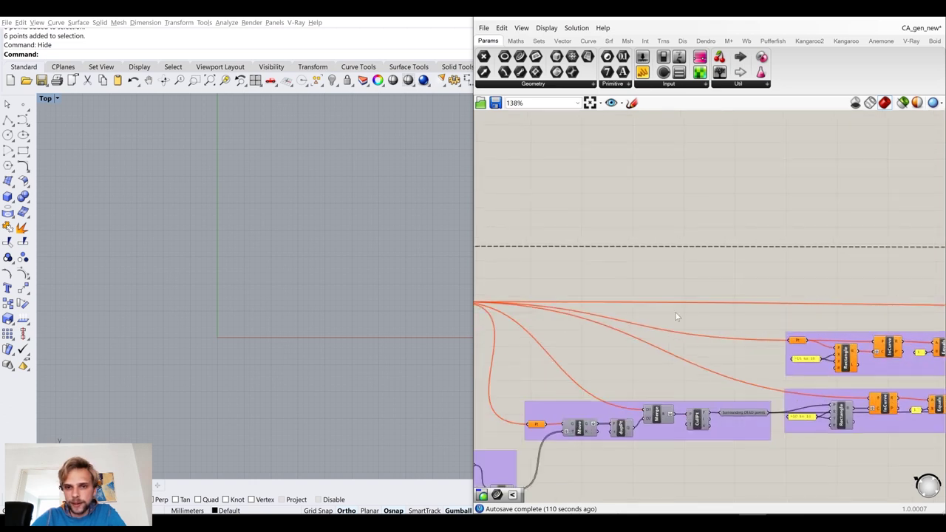
right_click_drag(506, 313, 714, 325)
scroll(553, 287, "up", 3)
left_click(593, 261)
mouse_move(710, 358)
right_mouse_down()
mouse_move(544, 355)
mouse_move(693, 350)
right_mouse_up()
scroll(613, 350, "down", 13)
scroll(814, 347, "up", 3)
scroll(692, 348, "up", 8)
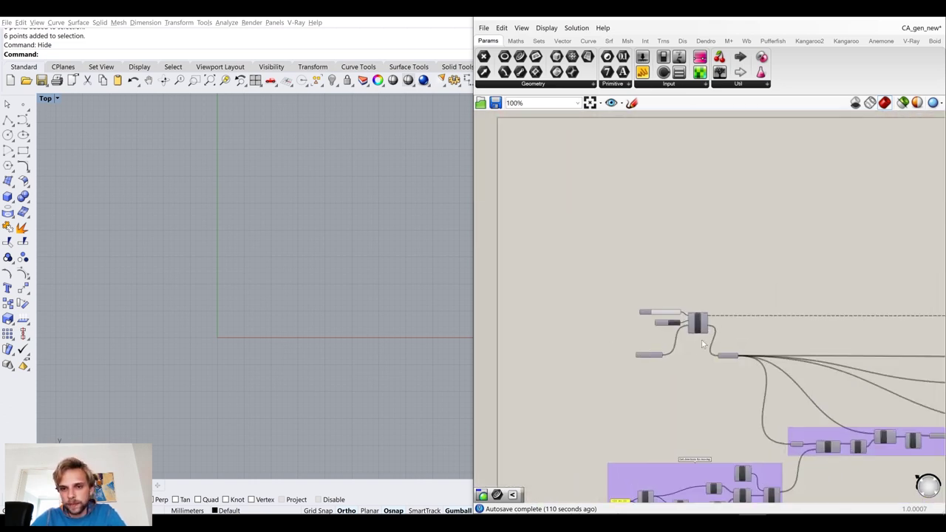
Add a Merge component and place it beside the Loop Start outputs
right_click_drag(824, 288, 772, 238)
double_click(676, 376)
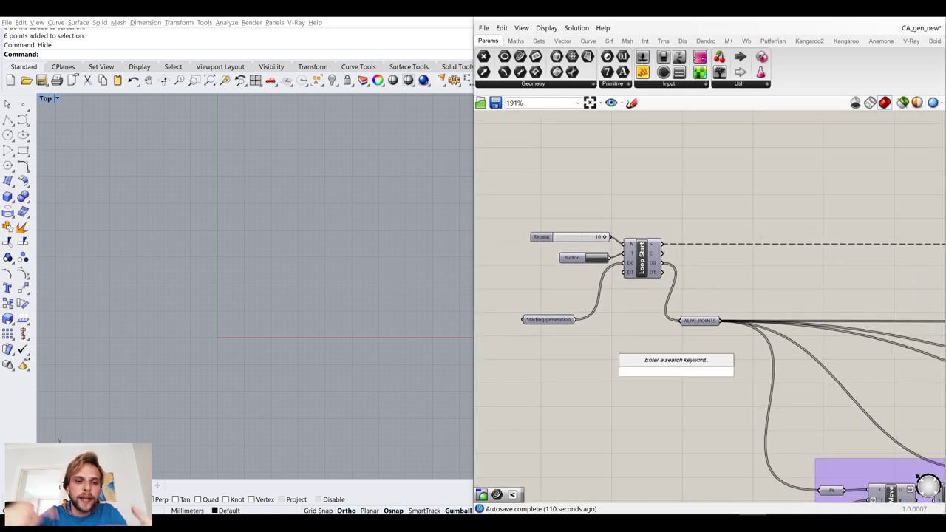
type("merge")
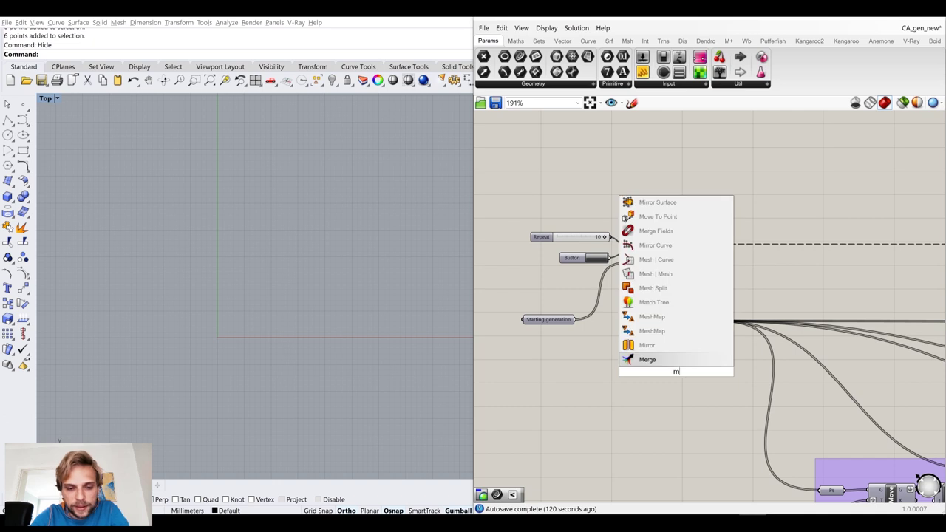
left_click(648, 360)
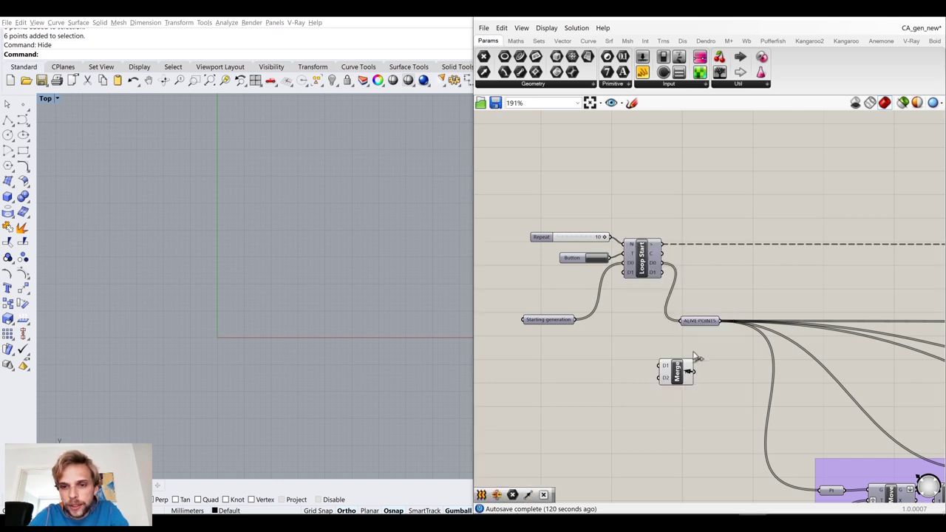
left_click_drag(666, 379, 727, 277)
Connect Starting generation to Loop Start's D1 input, and Loop Start's D1 output to the Merge component's D1 input
scroll(601, 284, "up", 3)
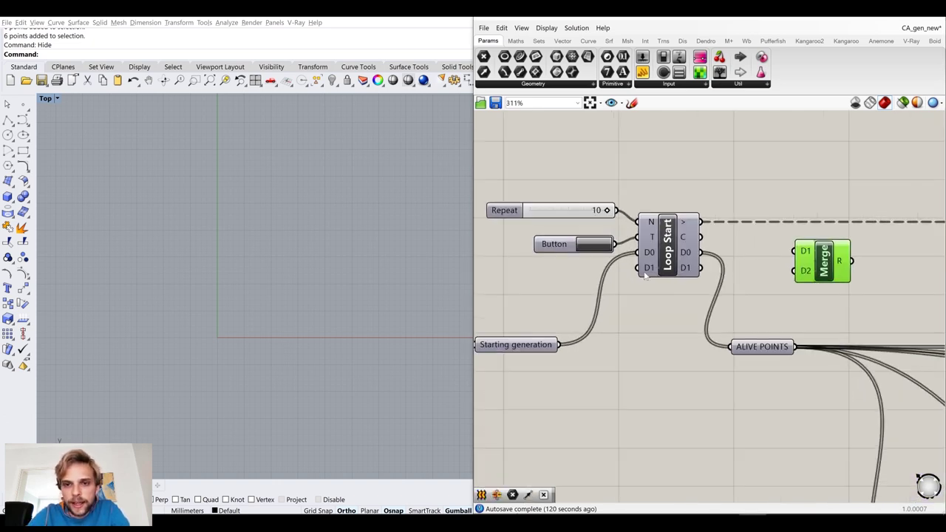
left_click_drag(522, 346, 640, 267)
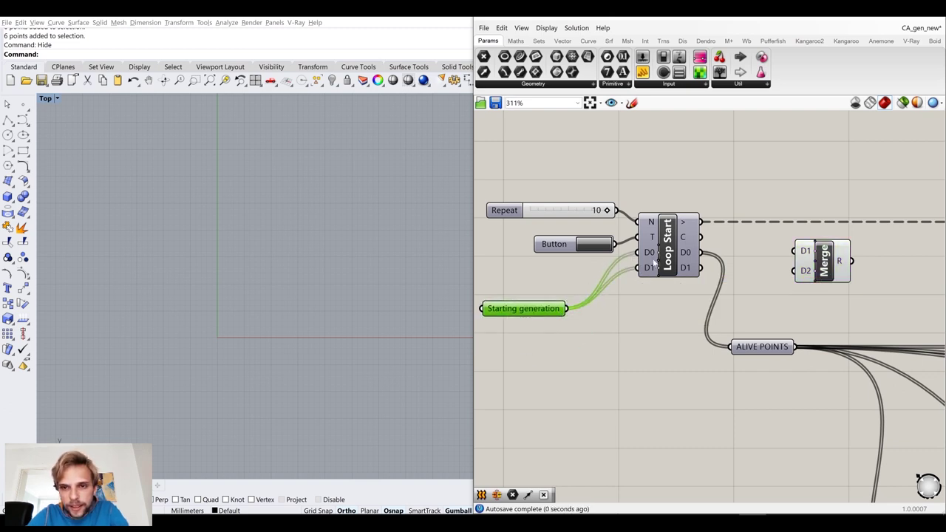
mouse_move(645, 273)
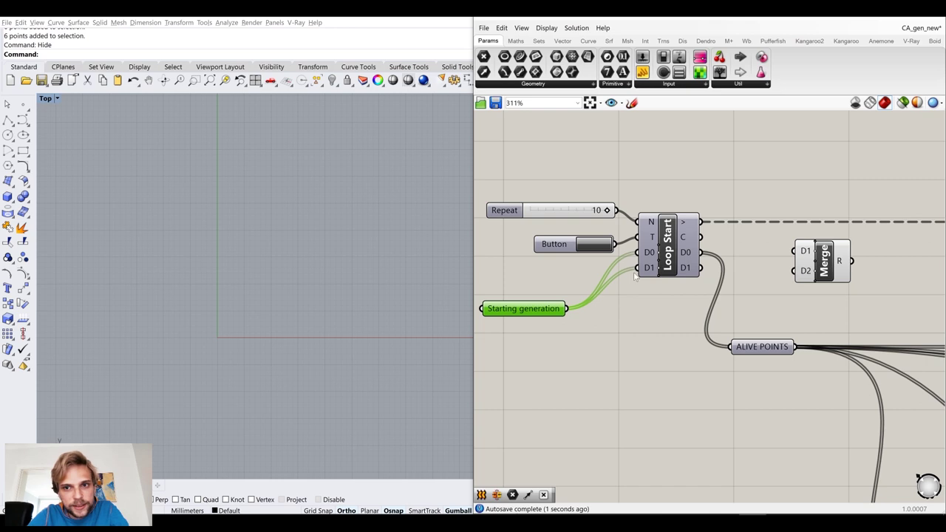
left_click_drag(544, 313, 535, 318)
left_click_drag(728, 271, 885, 270)
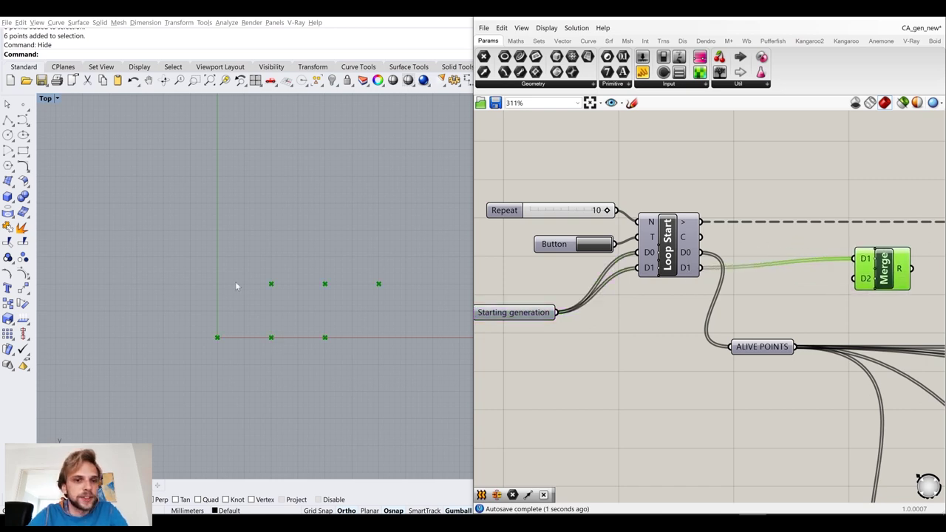
Move the new Merge component along the loop to the space above Next generation, near Loop End
scroll(743, 263, "down", 10)
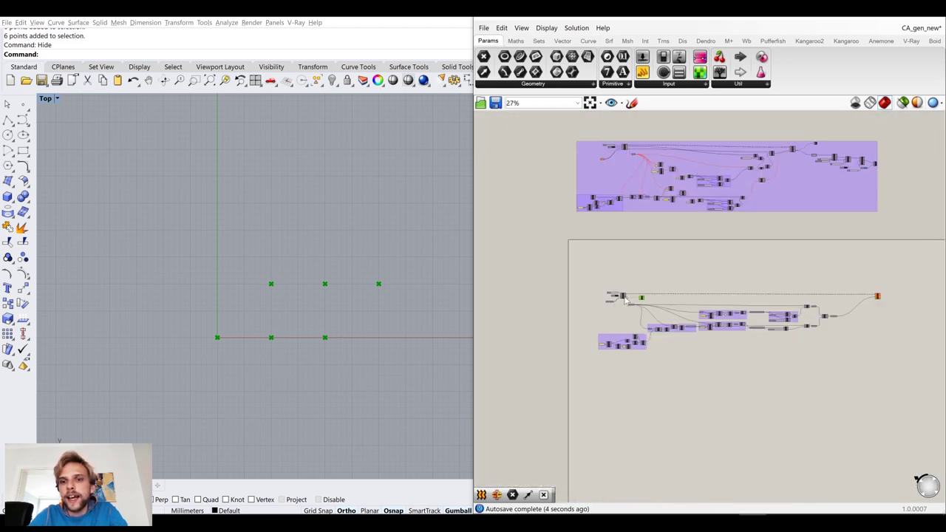
scroll(547, 280, "down", 4)
scroll(559, 287, "up", 5)
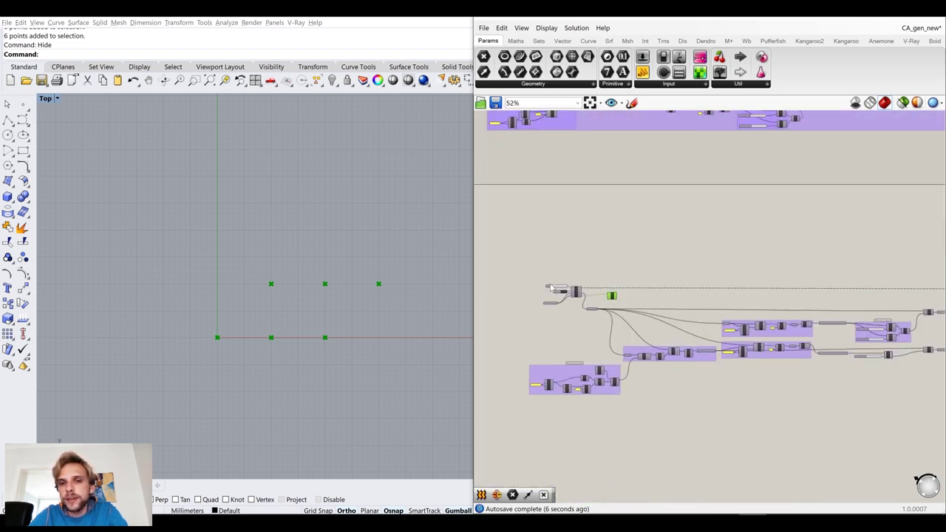
left_click_drag(615, 298, 880, 295)
right_click_drag(850, 293, 627, 298)
scroll(658, 298, "up", 4)
left_click_drag(651, 295, 887, 299)
scroll(857, 322, "up", 4)
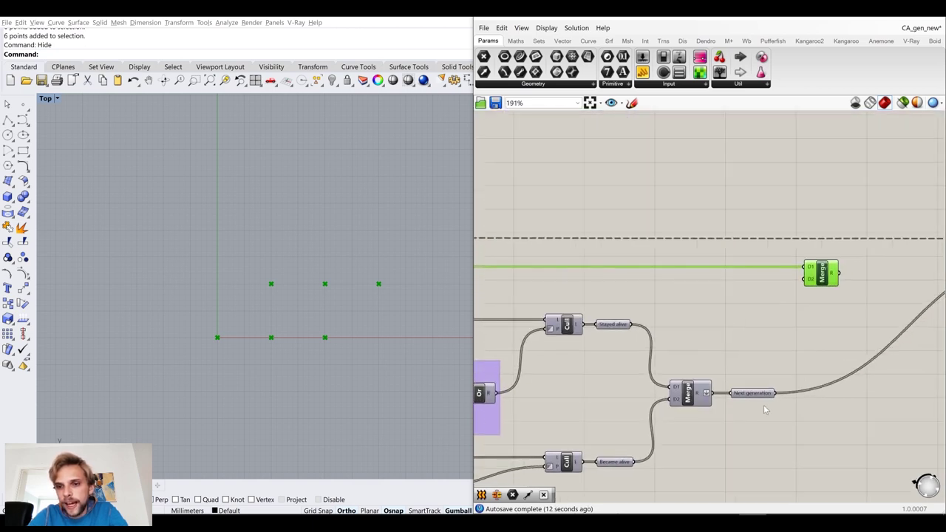
Connect Next generation to the new Merge component's D2 input and remove its empty D3 input
left_click_drag(775, 393, 805, 275)
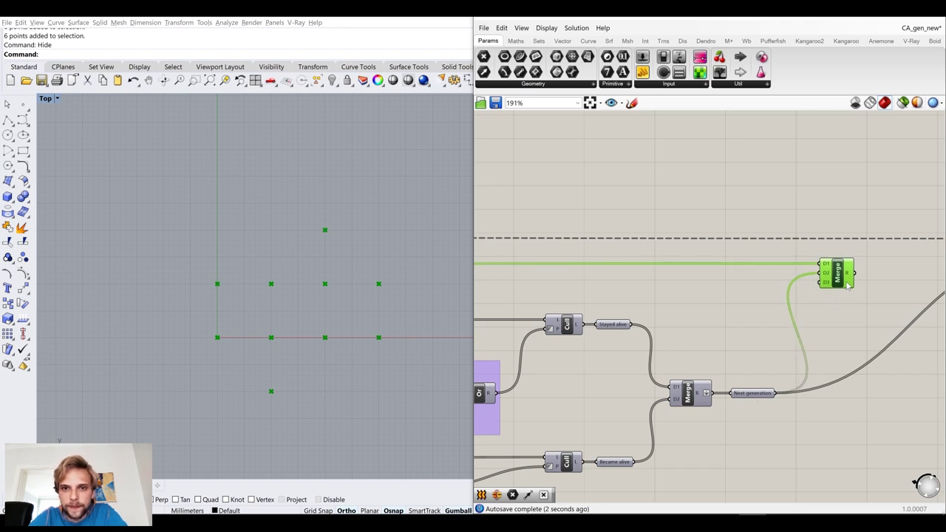
scroll(828, 288, "up", 5)
left_click(718, 307)
scroll(740, 295, "down", 10)
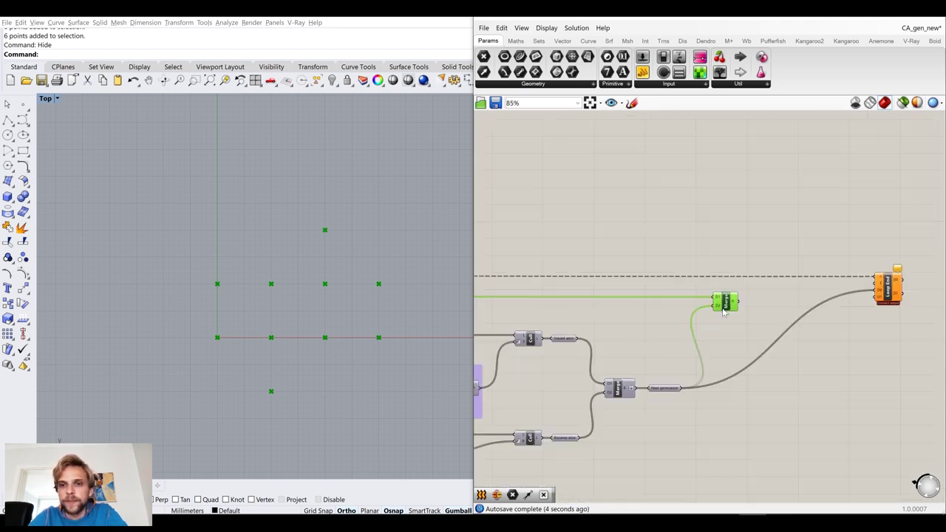
scroll(509, 305, "up", 3)
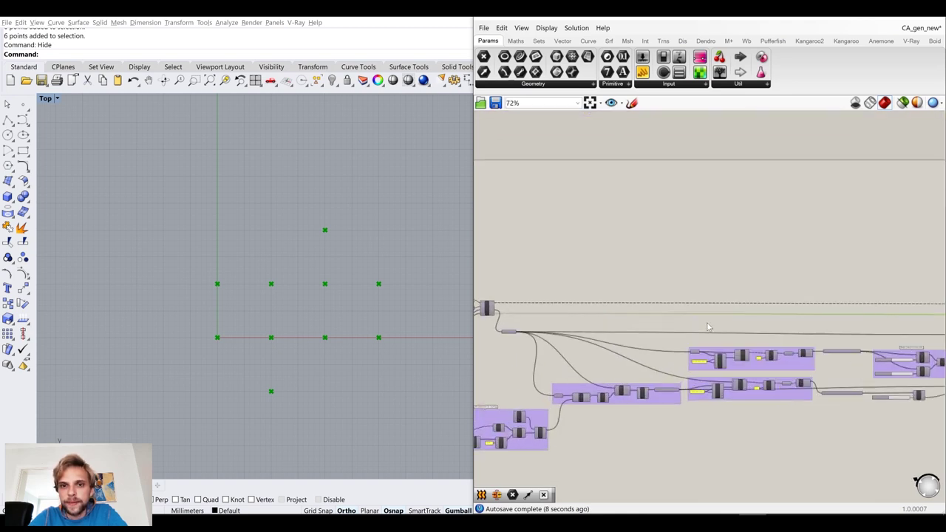
Connect the new Merge component's R output to Loop End's D1 input
scroll(708, 326, "down", 3)
right_click_drag(763, 312, 611, 291)
scroll(780, 313, "up", 3)
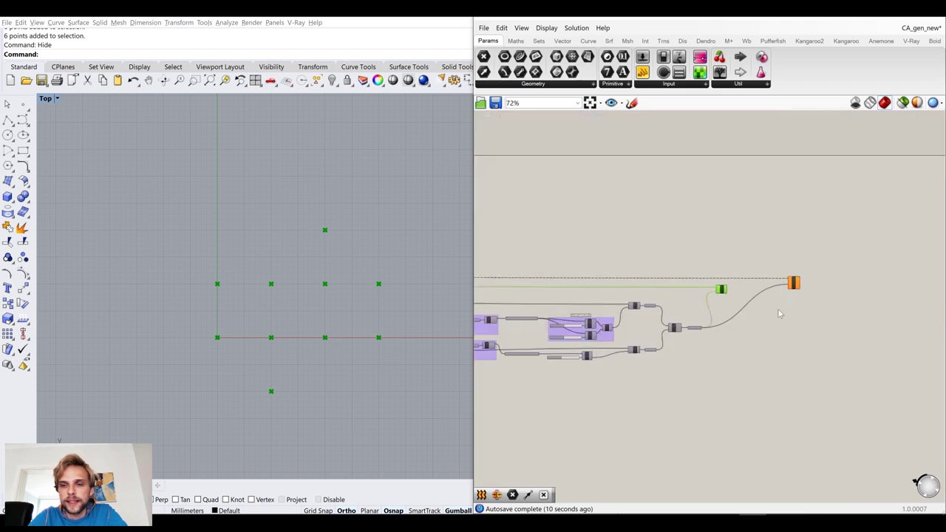
scroll(691, 288, "up", 2)
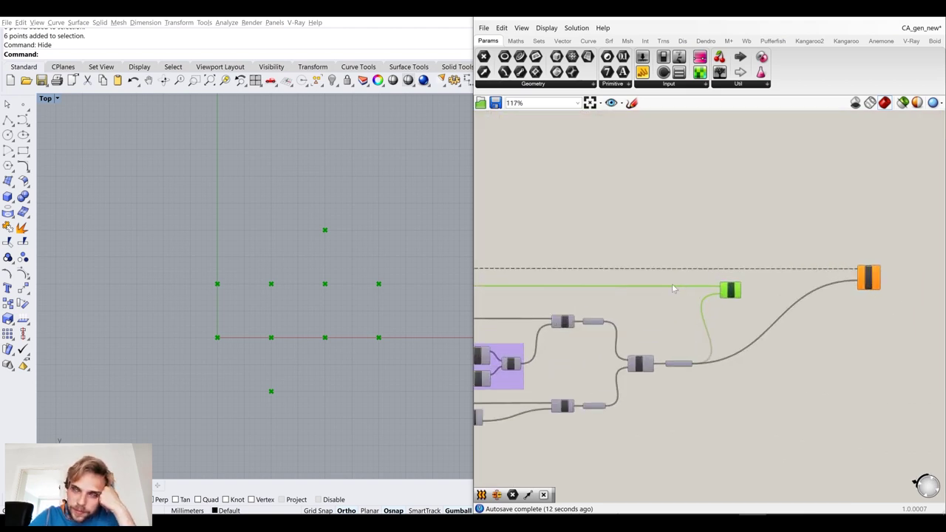
scroll(658, 291, "down", 3)
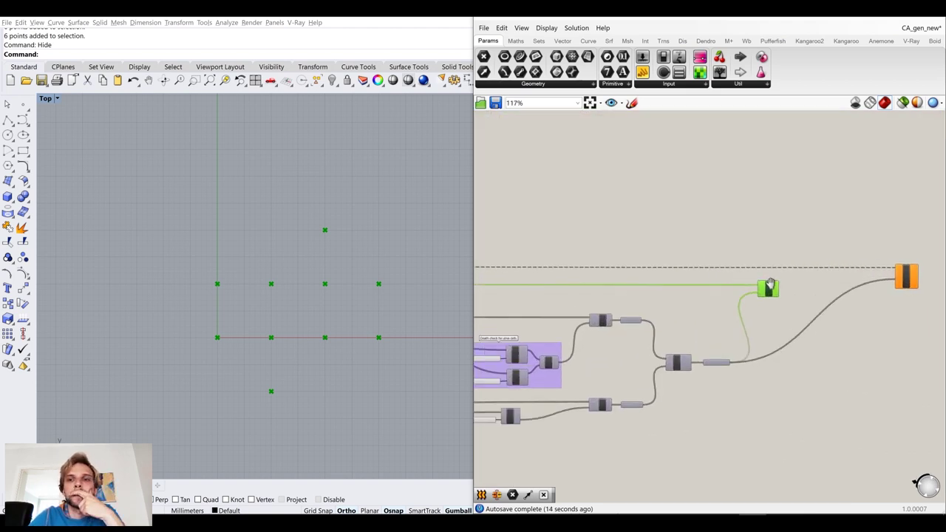
right_click_drag(780, 292, 923, 277)
right_click_drag(734, 259, 655, 258)
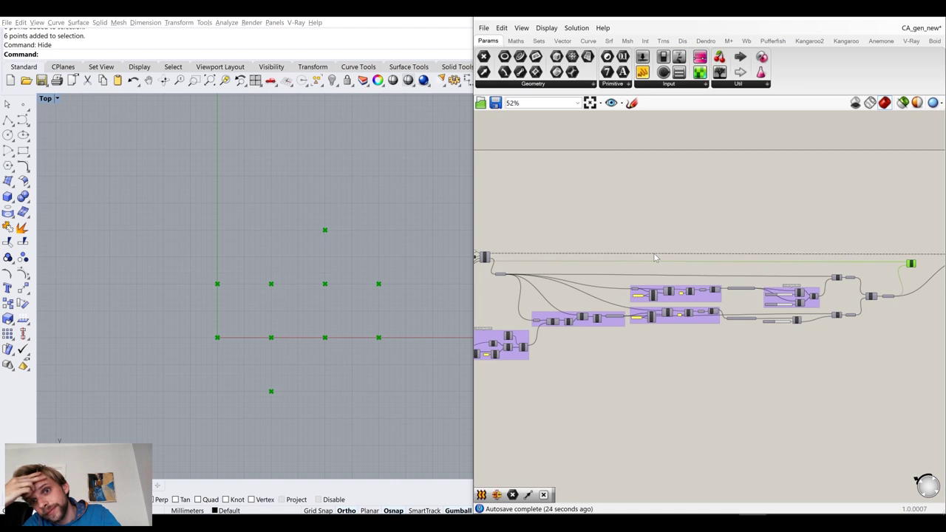
scroll(669, 254, "up", 6)
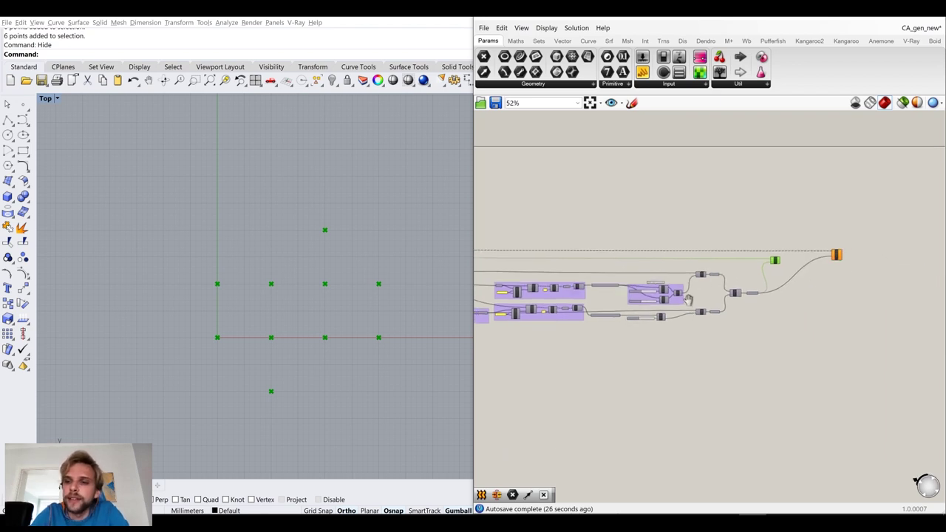
left_click_drag(688, 239, 835, 229)
Review the second data stream from Loop Start's D1 output to Loop End and inspect the new Merge component's result
left_click_drag(593, 238, 631, 244)
scroll(706, 248, "down", 9)
right_click_drag(706, 248, 925, 249)
scroll(602, 256, "up", 8)
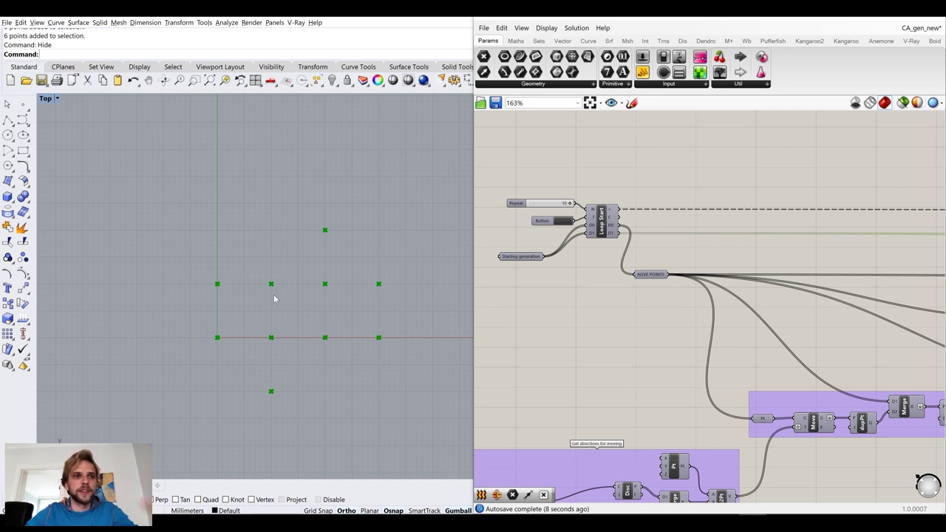
scroll(720, 271, "down", 10)
right_click_drag(853, 304, 708, 281)
scroll(726, 244, "up", 5)
scroll(724, 246, "up", 3)
left_click_drag(681, 233, 703, 233)
mouse_move(704, 230)
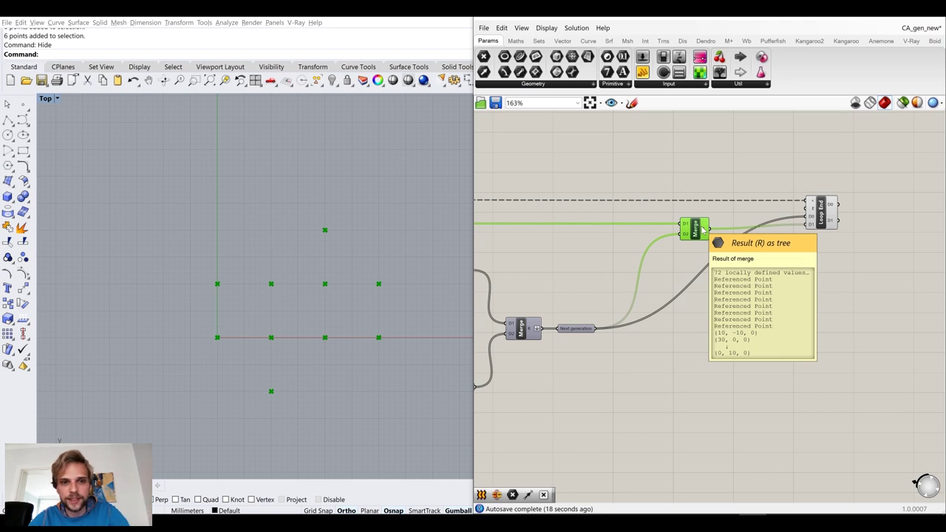
Turn off the geometry preview of the Loop End component
scroll(704, 230, "down", 3)
left_click(774, 216)
middle_click(774, 217)
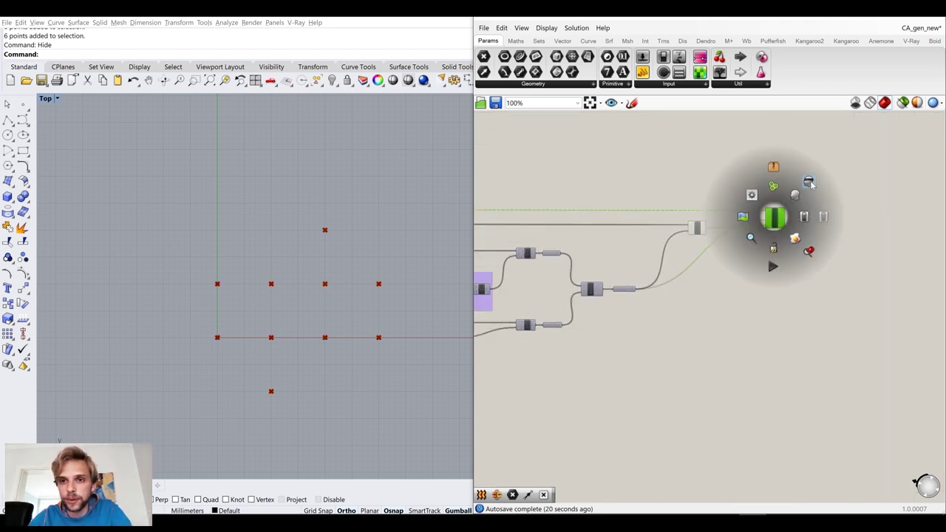
left_click(811, 182)
left_click(742, 206)
Switch Rhino from the Top view to a maximized Perspective viewport and orbit to an oblique view of the points
double_click(56, 102)
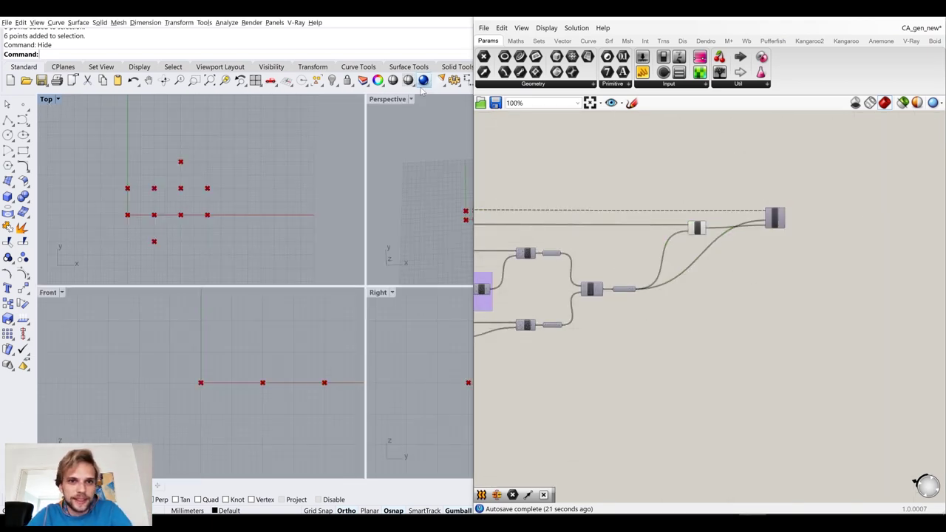
double_click(386, 101)
right_click_drag(377, 306, 244, 318)
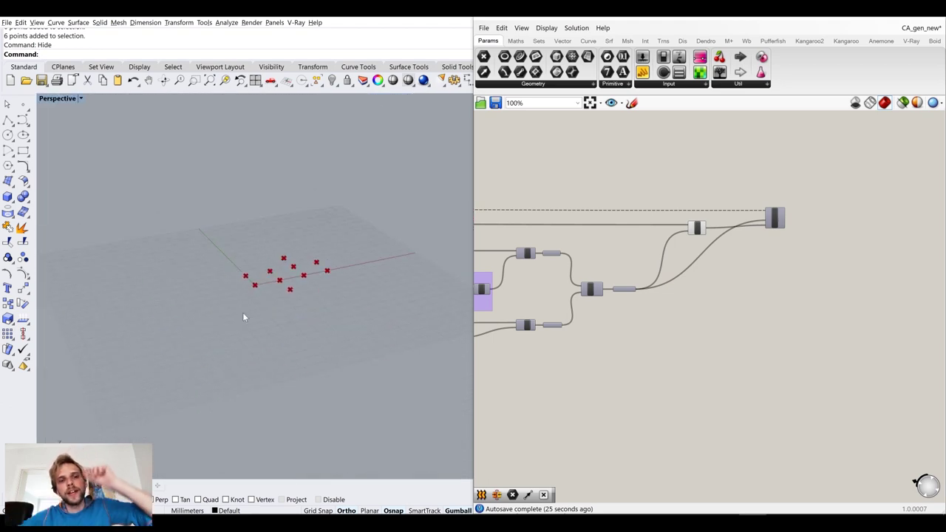
Add a Move component above Next generation and connect Next generation to its G input
scroll(624, 254, "up", 2)
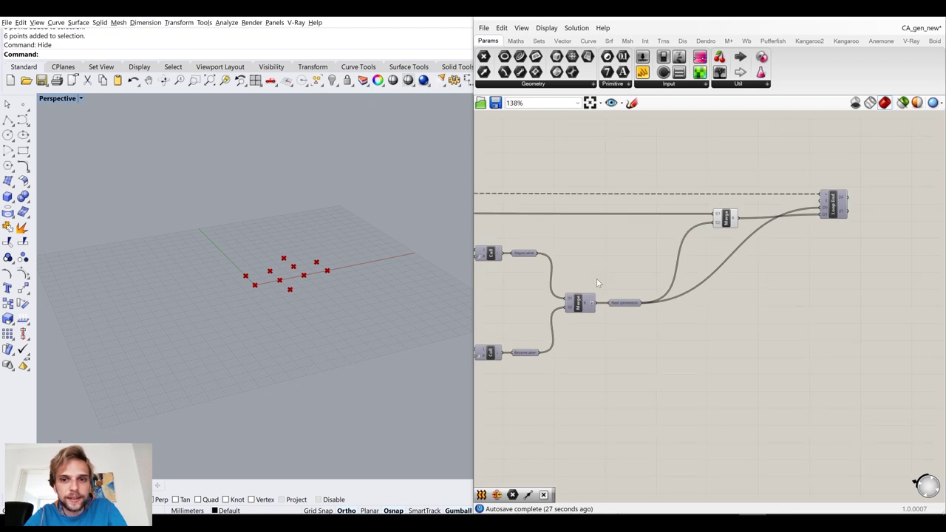
double_click(670, 240)
type("move")
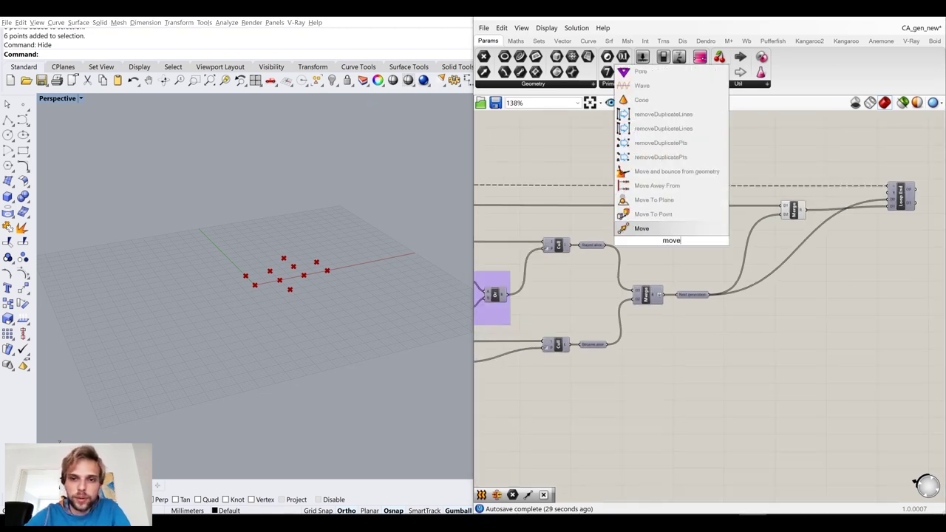
key("Return")
left_click_drag(671, 239, 717, 227)
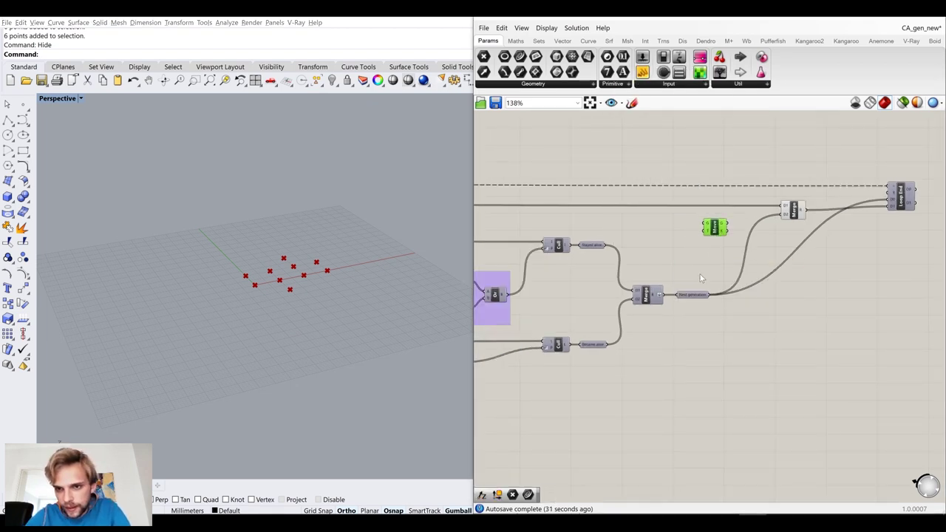
scroll(700, 274, "up", 3)
left_click_drag(718, 314, 776, 185)
Add a Unit Z component beside Move and connect its V output to Move's T input
double_click(673, 216)
type("z")
key("Return")
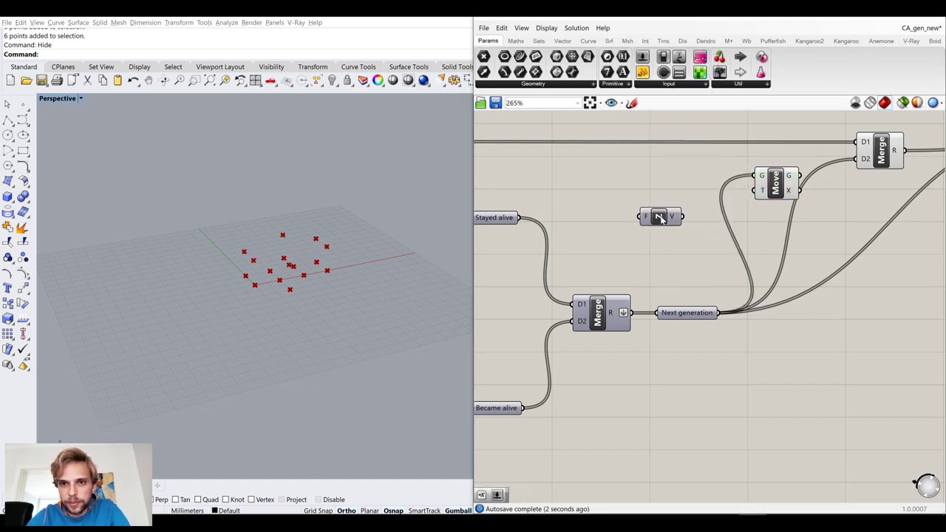
left_click_drag(684, 217, 677, 193)
right_click_drag(539, 200, 636, 195)
left_click(673, 165)
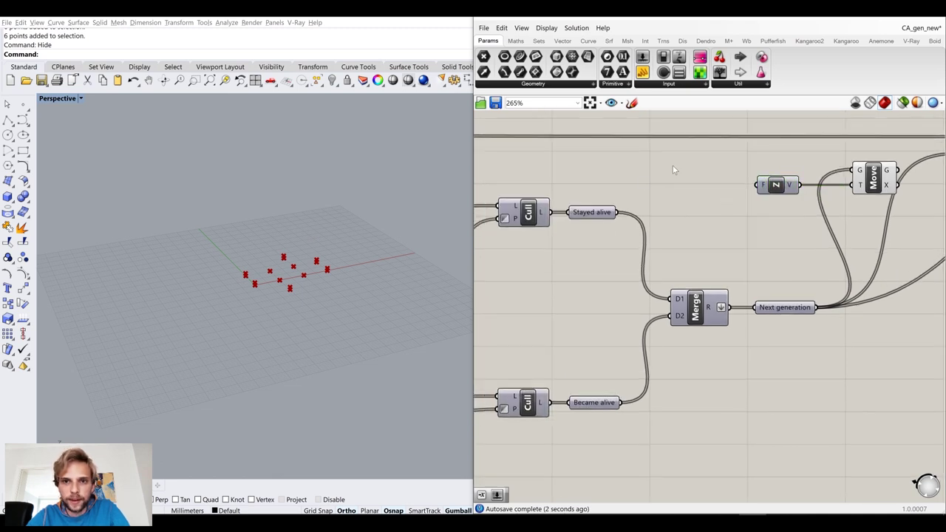
right_click_drag(673, 165, 663, 211)
double_click(663, 212)
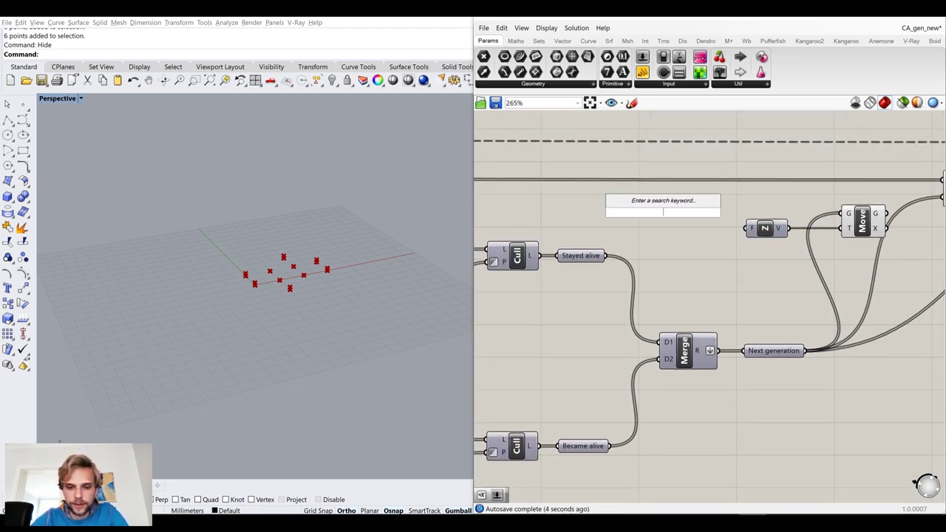
type("mu")
key("Escape")
Add a Multiplication component above the Loop Start outputs and connect Loop Start's counter output C to its A input
scroll(663, 212, "down", 8)
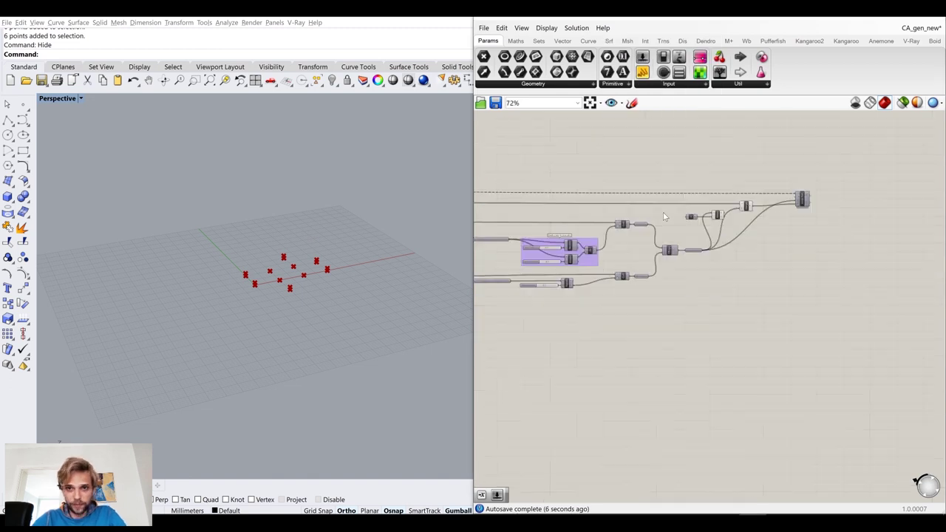
right_click_drag(494, 208, 629, 221)
scroll(665, 214, "up", 7)
scroll(629, 220, "up", 2)
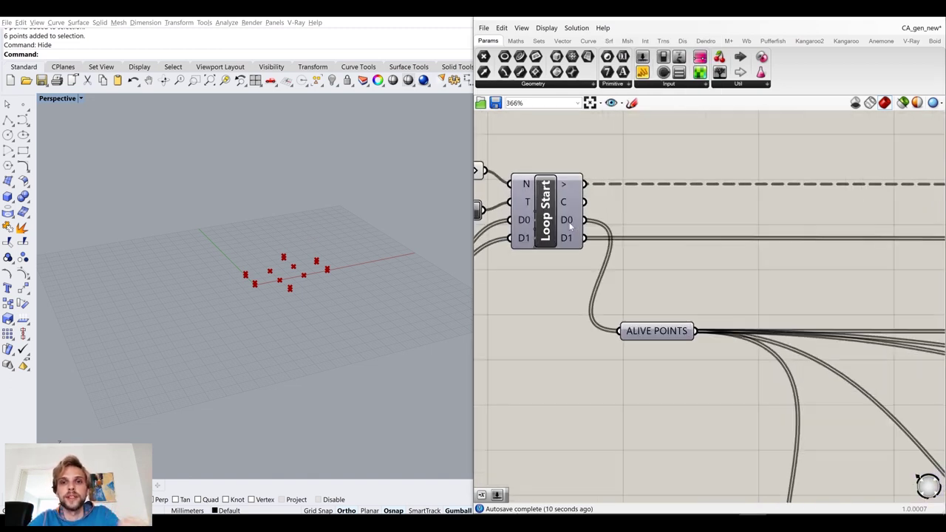
mouse_move(572, 211)
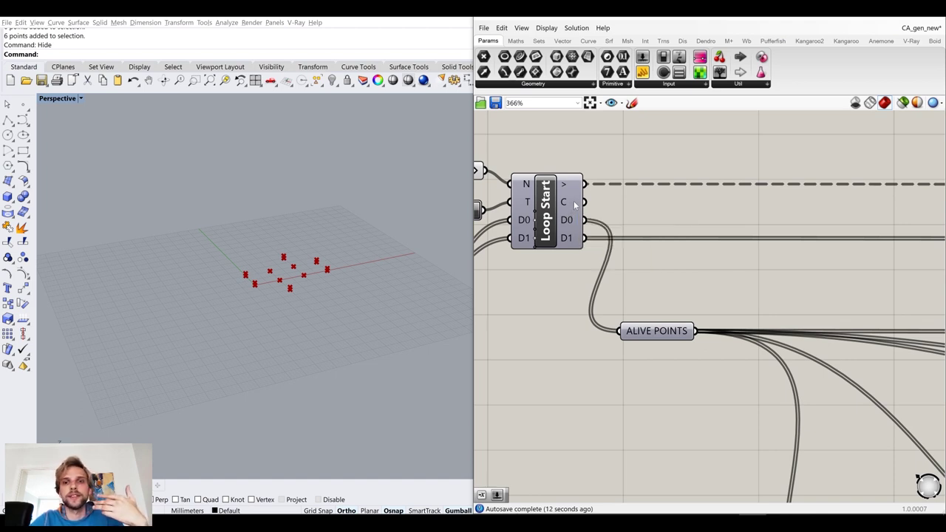
mouse_move(569, 203)
right_mouse_down()
mouse_move(669, 216)
mouse_move(581, 216)
right_mouse_up()
double_click(678, 153)
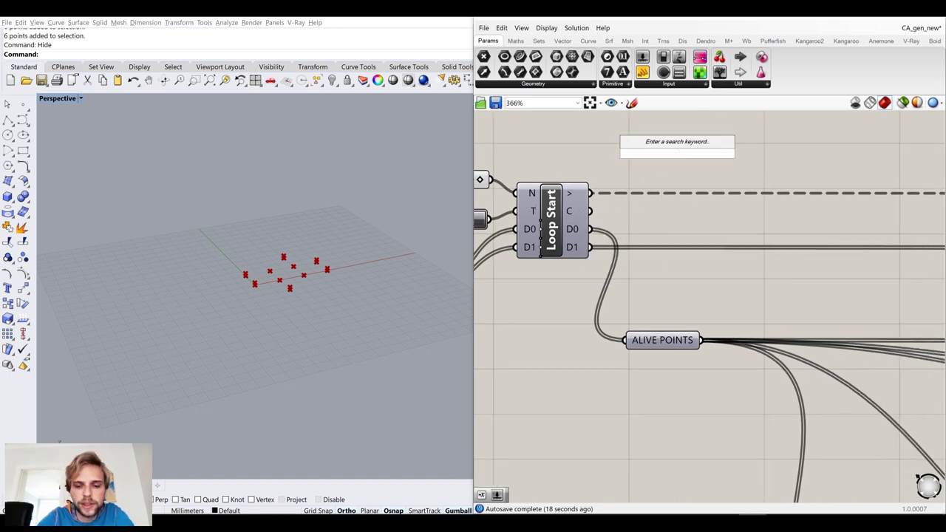
type("mult")
left_click(676, 127)
left_click_drag(590, 211, 804, 129)
Add a panel containing 10, connect it to Multiplication's B input and place it close beside that component
double_click(647, 148)
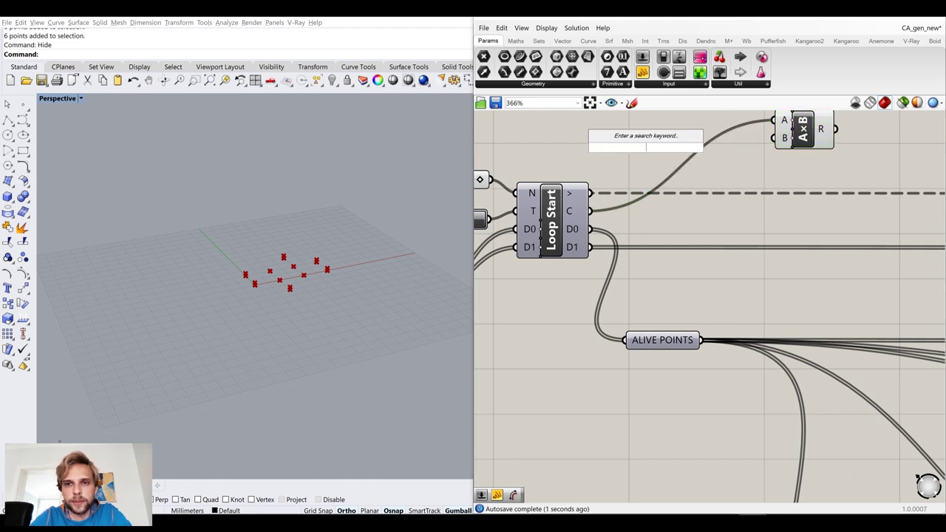
type("//10")
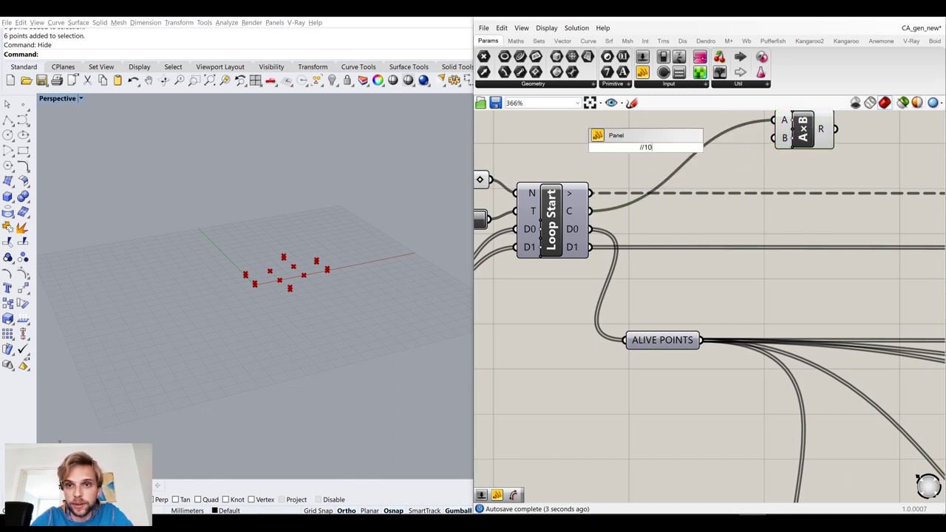
key("Return")
left_click_drag(664, 147, 776, 121)
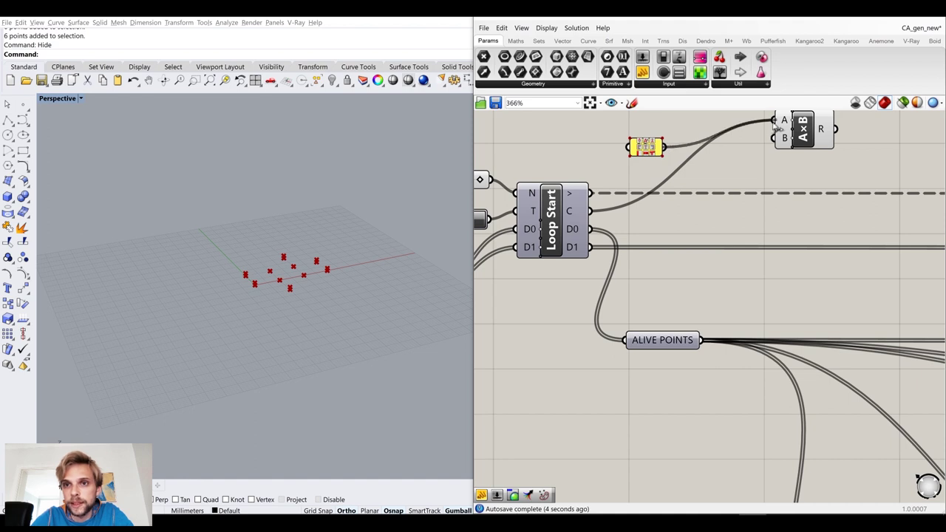
scroll(618, 157, "down", 3)
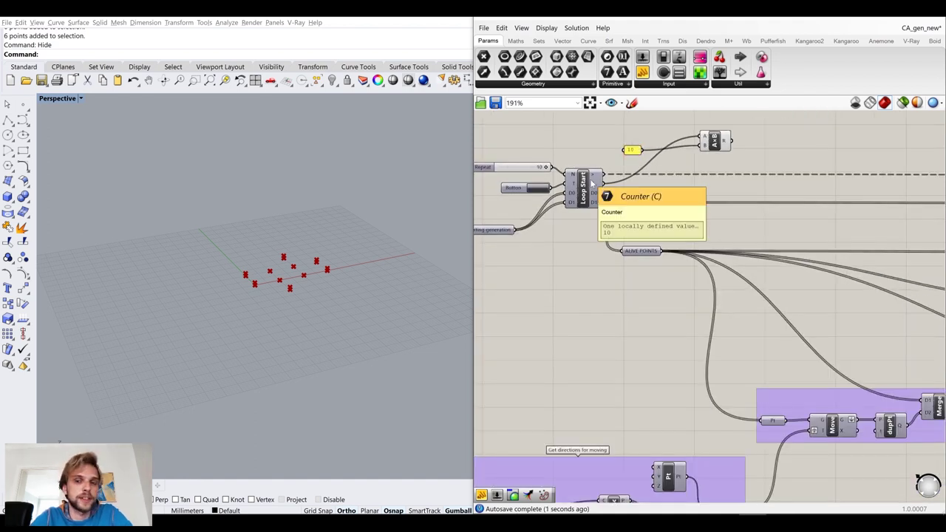
left_click_drag(633, 152, 681, 148)
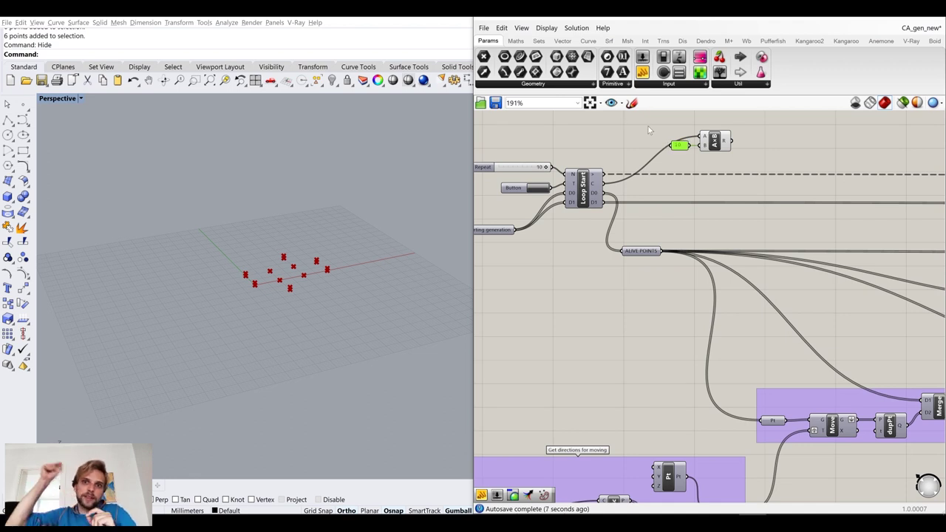
scroll(649, 130, "down", 3)
scroll(544, 204, "up", 4)
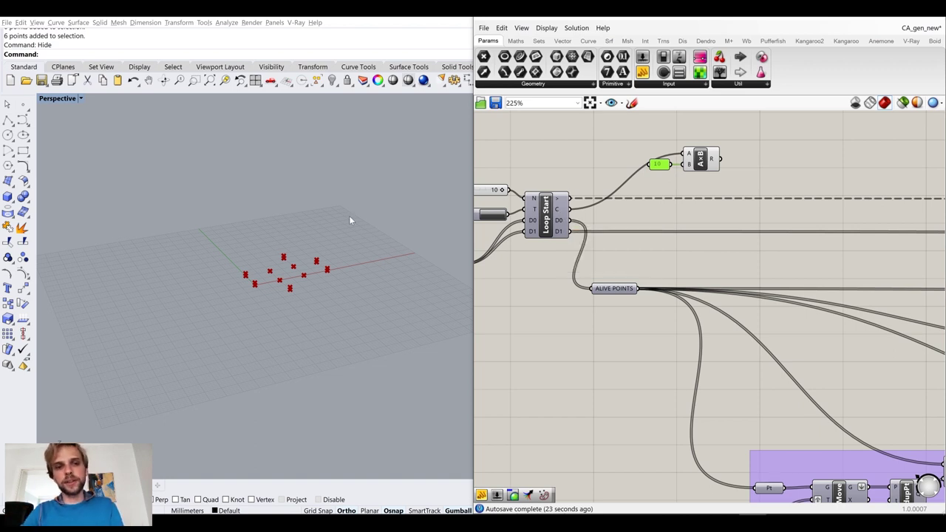
right_click_drag(593, 263, 791, 243)
left_click_drag(636, 244, 633, 240)
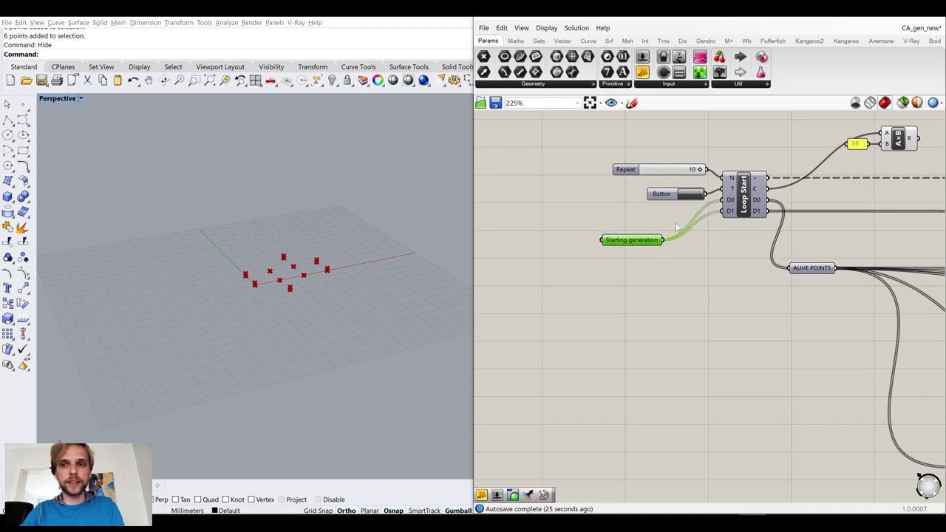
right_click_drag(789, 183, 643, 255)
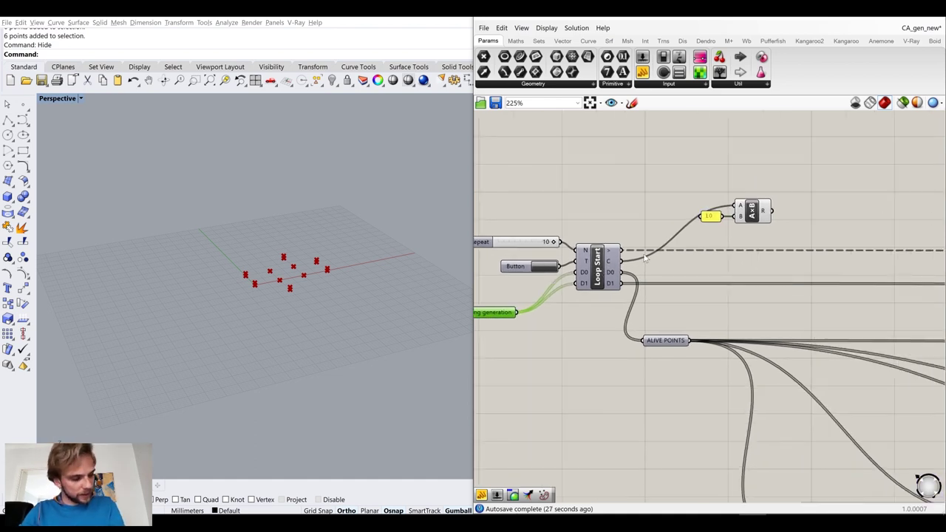
Add an Addition component after Multiplication and connect Multiplication's R output to its A input
right_click_drag(695, 268, 660, 254)
scroll(687, 202, "up", 3)
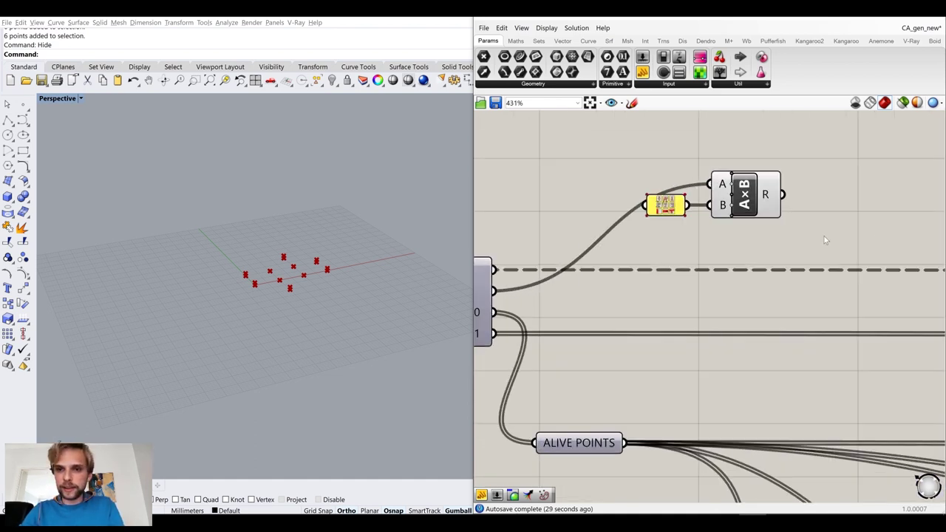
double_click(841, 212)
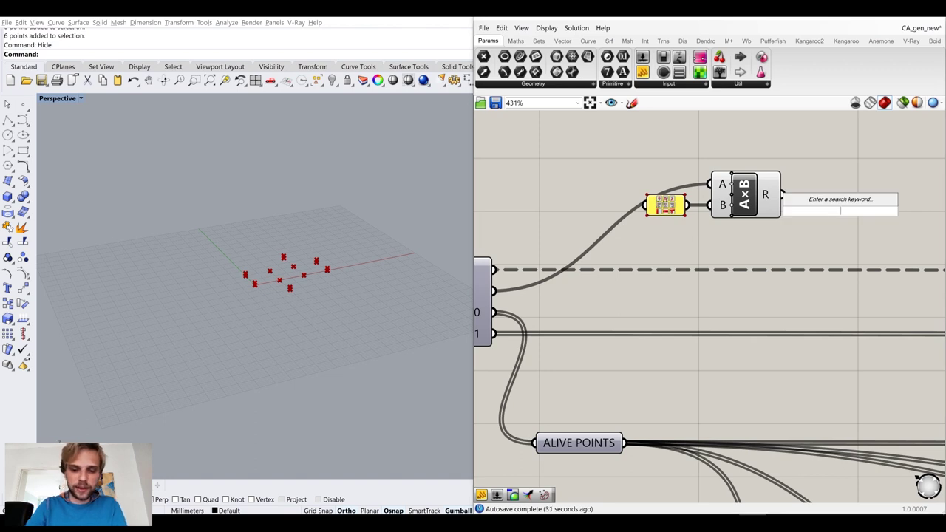
type("add")
key("Return")
left_click_drag(783, 194, 804, 199)
scroll(698, 213, "down", 2)
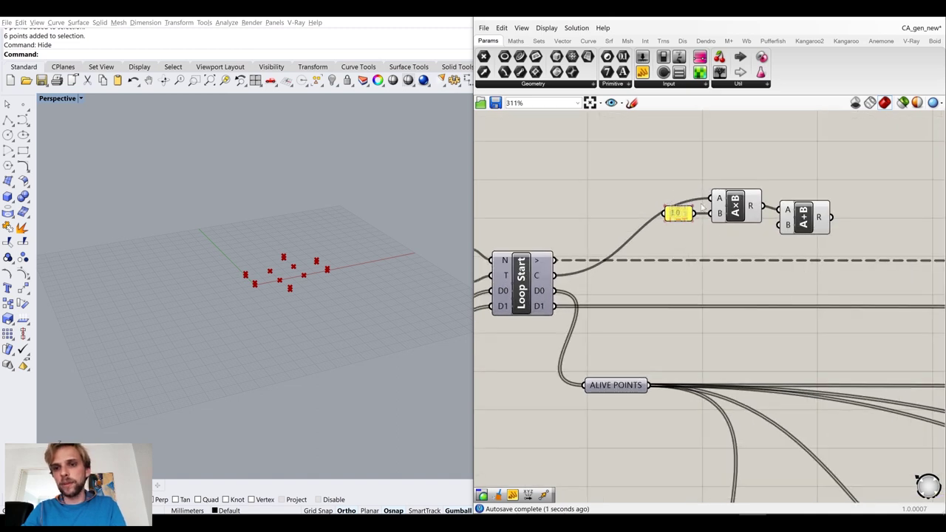
Connect the panel containing 10 to the Addition component's B input
scroll(665, 222, "down", 2)
left_click(676, 215)
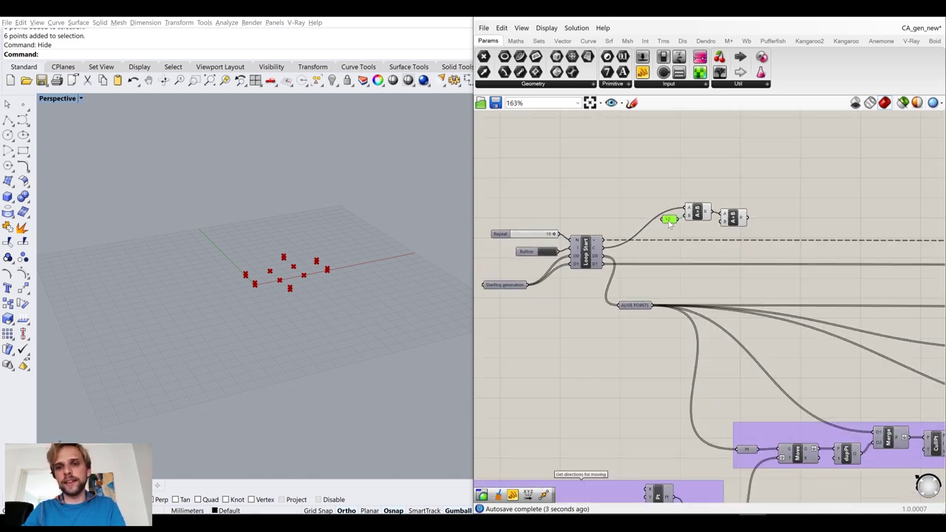
scroll(670, 225, "up", 2)
left_click_drag(682, 221, 757, 219)
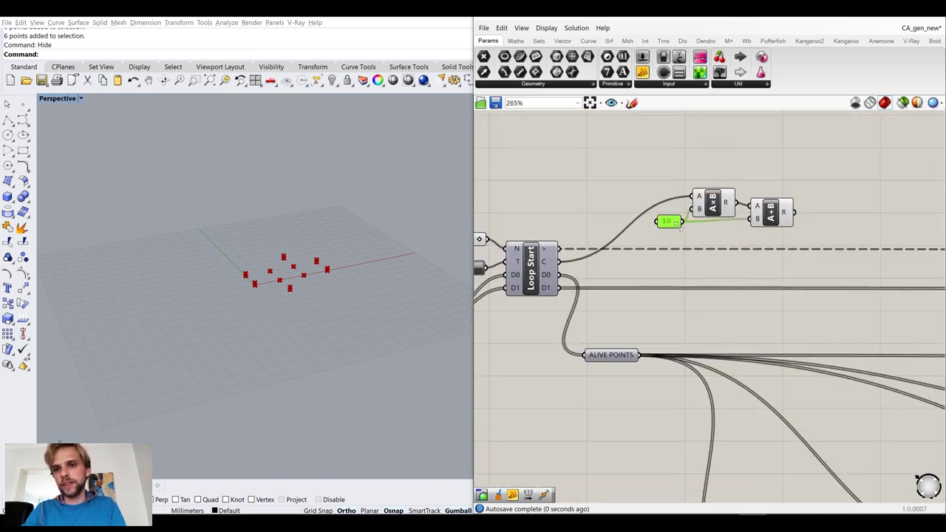
Select the Multiplication and Addition components together and turn off their preview
left_click_drag(800, 243, 695, 182)
middle_click(695, 181)
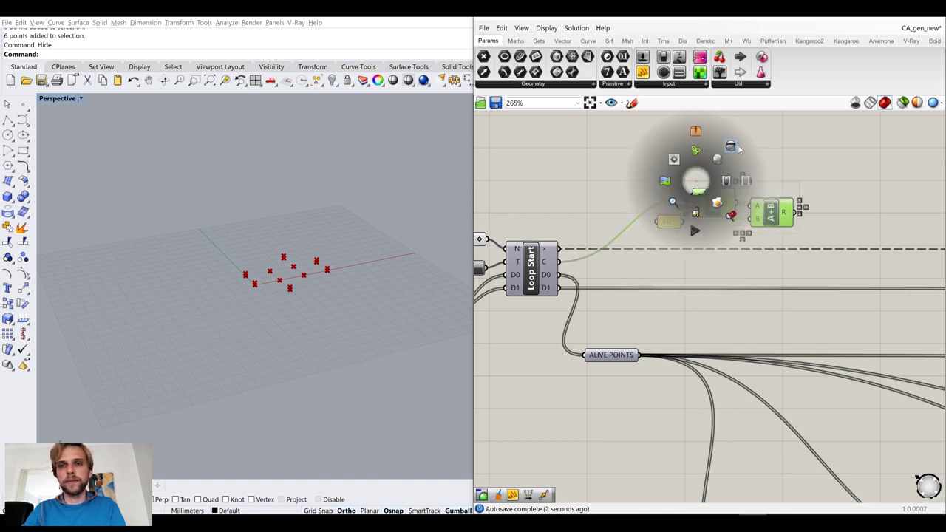
scroll(563, 185, "down", 7)
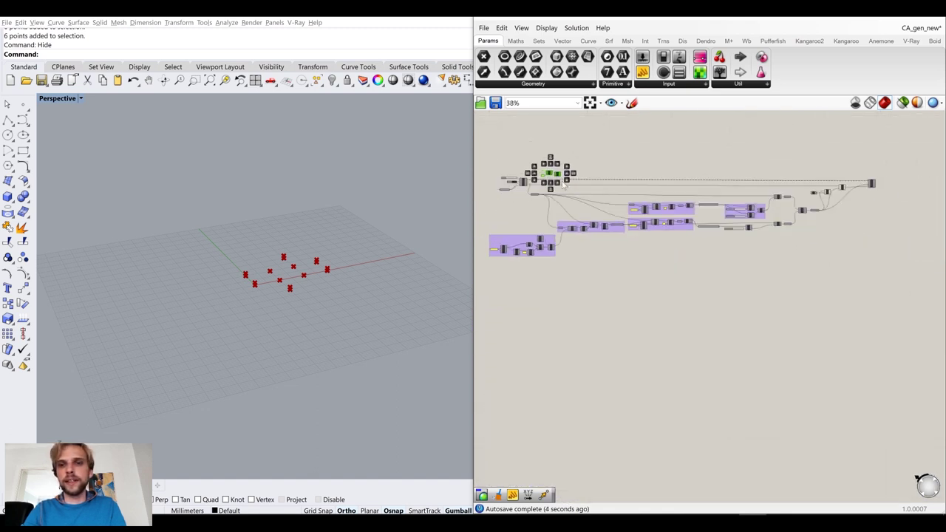
Move the selected Multiplication, Addition and panel across the canvas to just before the Unit Z component
scroll(564, 185, "up", 2)
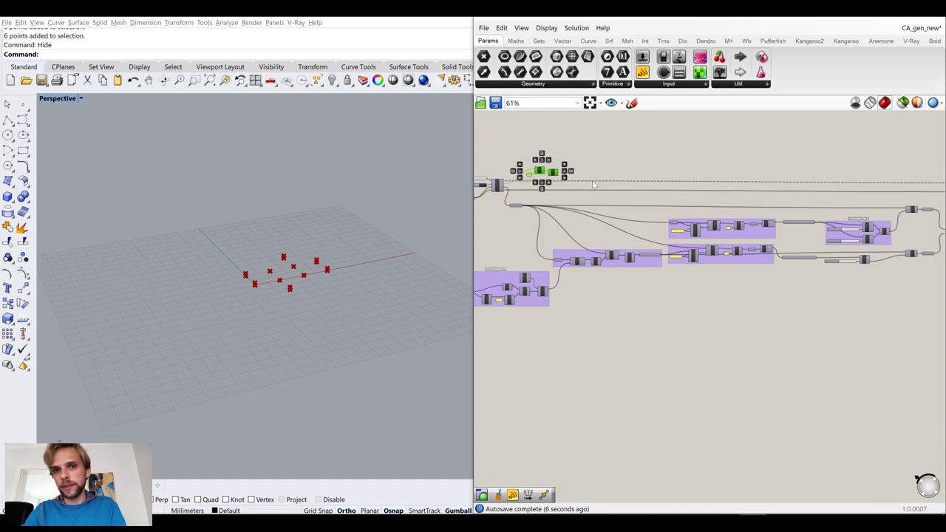
left_click_drag(556, 176, 888, 186)
right_click_drag(895, 181, 584, 178)
scroll(584, 178, "up", 4)
left_click_drag(583, 177, 760, 235)
scroll(684, 212, "up", 4)
left_click(712, 254)
Line up the Multiplication, Addition and Unit Z components, with Addition's R output feeding Unit Z's F input
left_click_drag(703, 249, 554, 198)
left_click_drag(608, 222, 664, 222)
left_click(802, 234)
mouse_move(802, 233)
left_mouse_down()
mouse_move(830, 235)
mouse_move(809, 237)
left_mouse_up()
left_click_drag(726, 248, 744, 235)
left_click(823, 201)
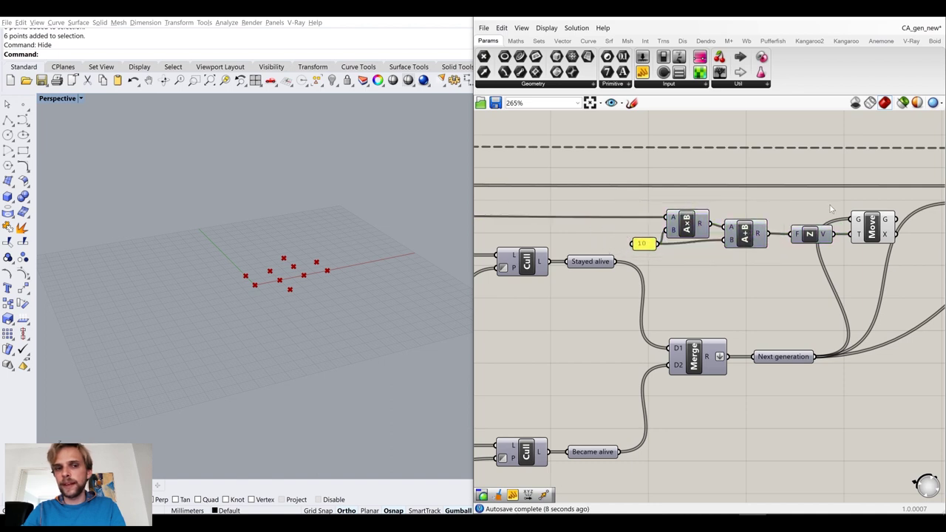
Connect the Move component's G output to the final Merge's D2 input, replacing the direct wire from Next generation
right_click_drag(833, 219, 712, 218)
scroll(766, 222, "up", 2)
left_click(751, 224)
left_click(806, 243)
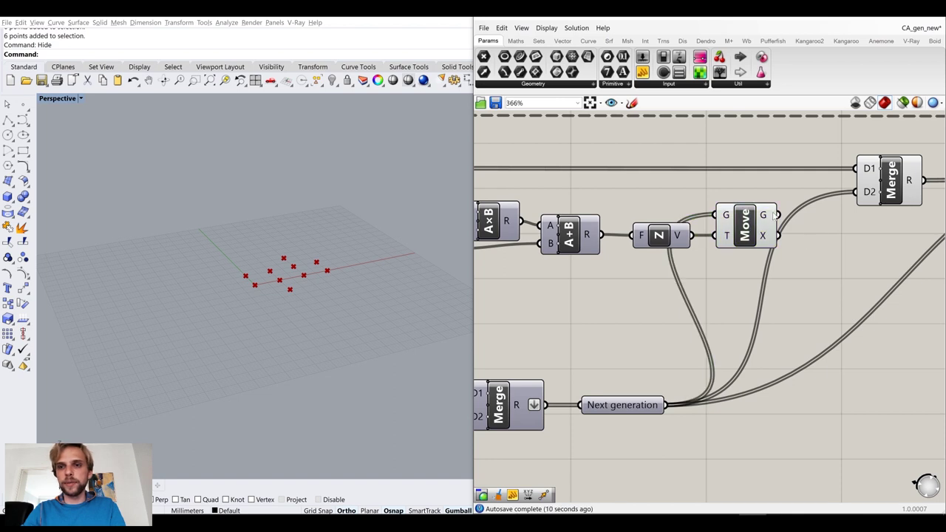
mouse_move(775, 214)
left_click_drag(777, 215, 871, 198)
left_click(631, 406)
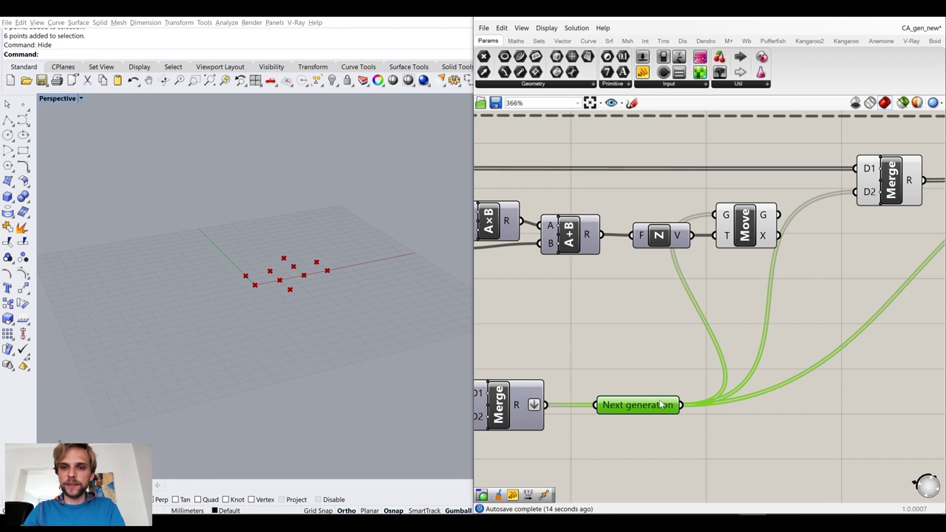
right_click_drag(843, 181, 745, 192)
left_click_drag(686, 228, 768, 210)
left_click(716, 253)
Remove the extra D3 input from the final Merge component
scroll(771, 203, "up", 3)
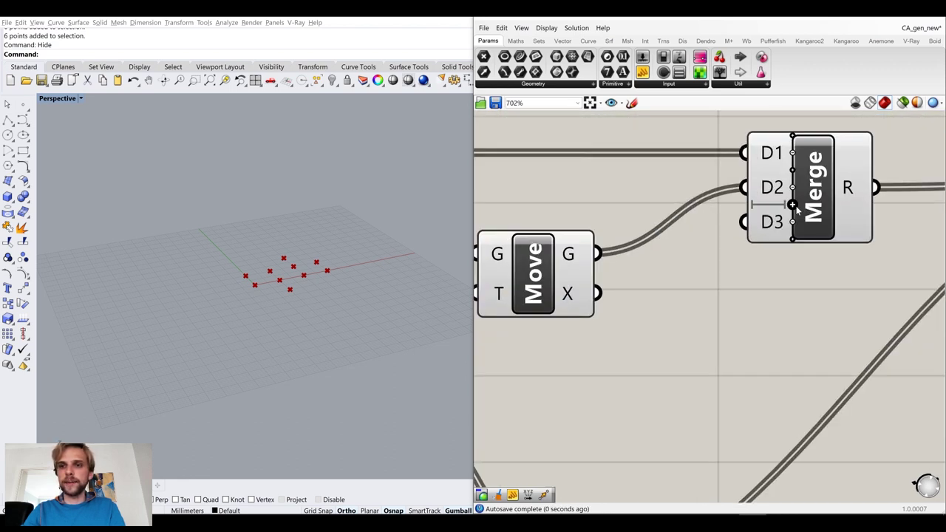
left_click(797, 219)
scroll(796, 222, "down", 5)
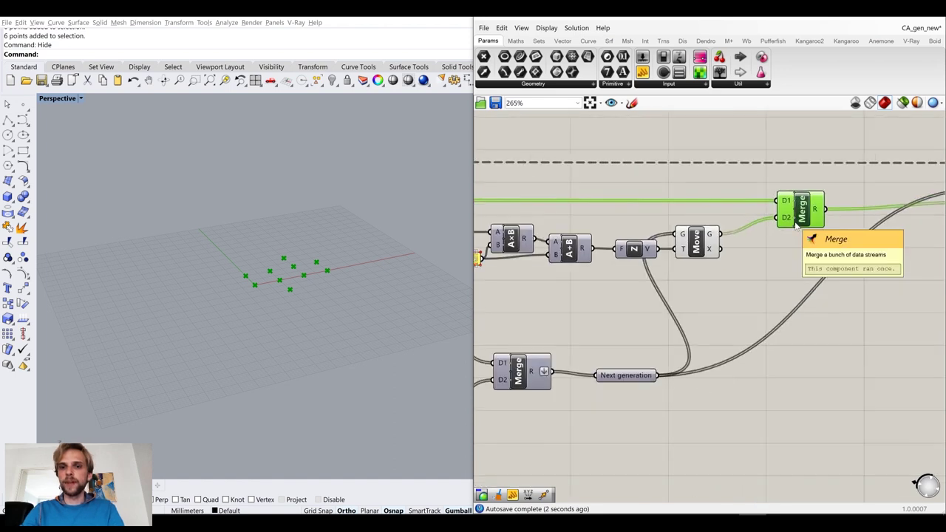
Turn off the Move component's preview and shift the Next generation parameter into line with the Merge feeding it
left_click(701, 250)
middle_click(700, 249)
left_click(728, 223)
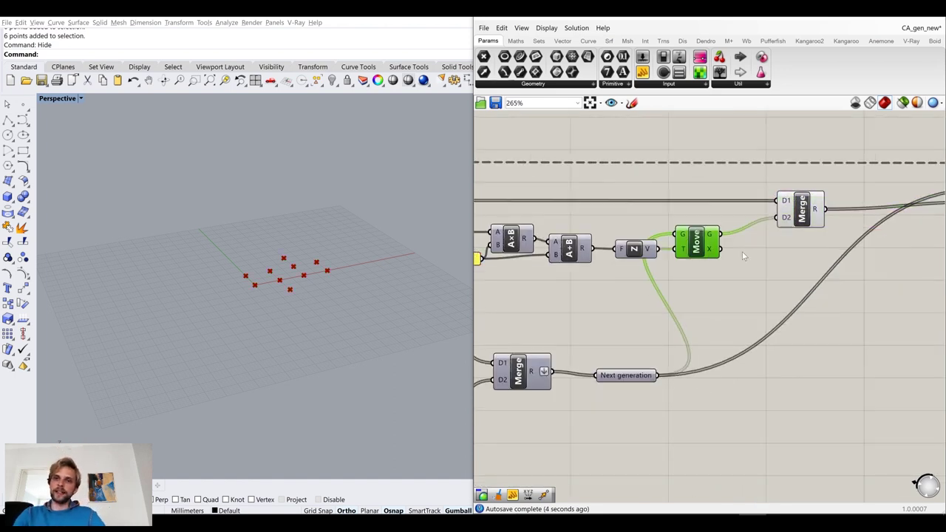
left_click(743, 251)
scroll(742, 251, "down", 3)
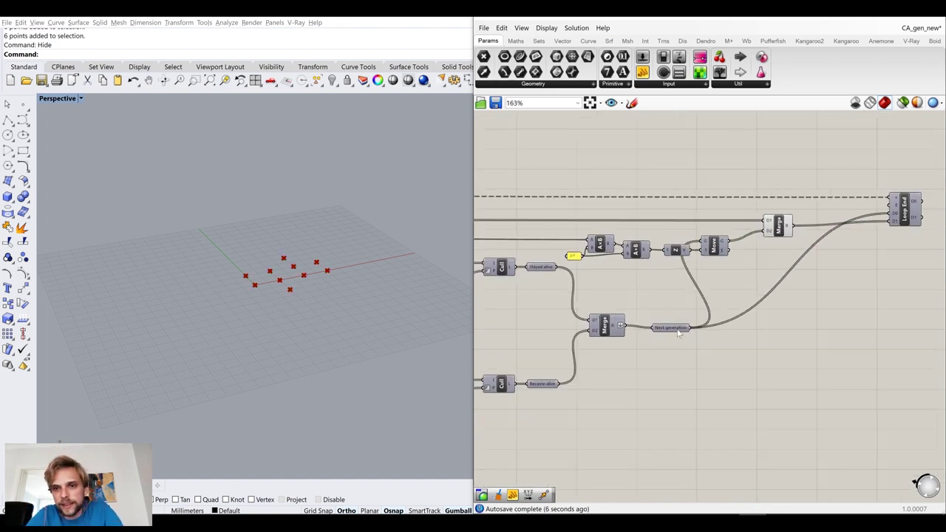
left_click_drag(678, 333, 671, 323)
left_click_drag(729, 263, 568, 229)
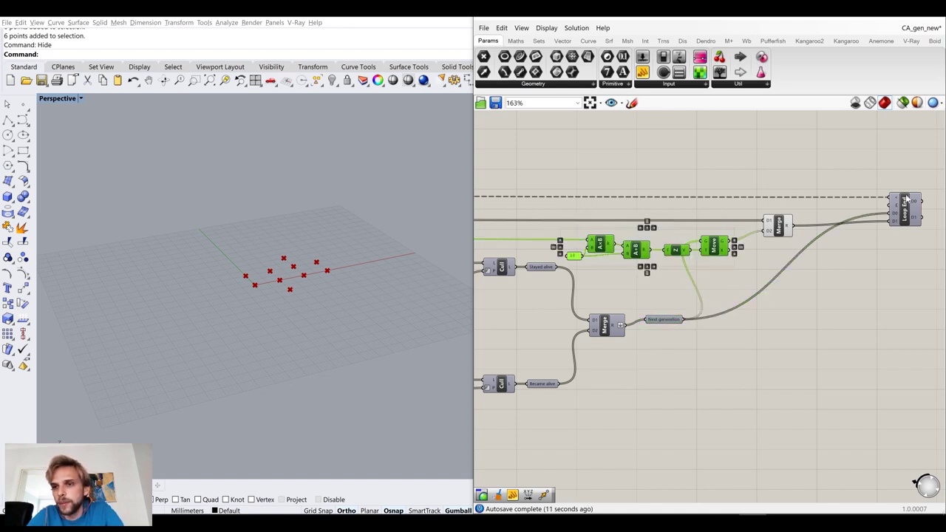
scroll(908, 199, "up", 3)
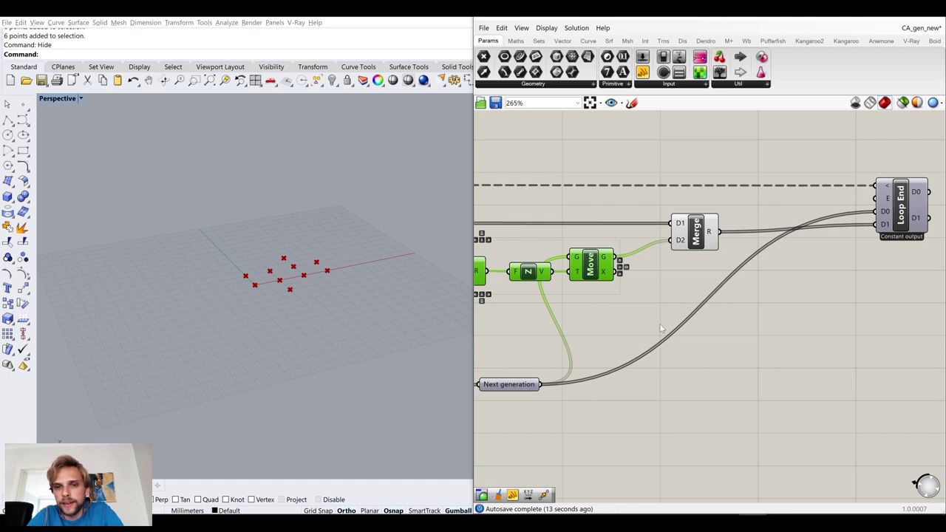
scroll(633, 270, "down", 1)
left_click(528, 374)
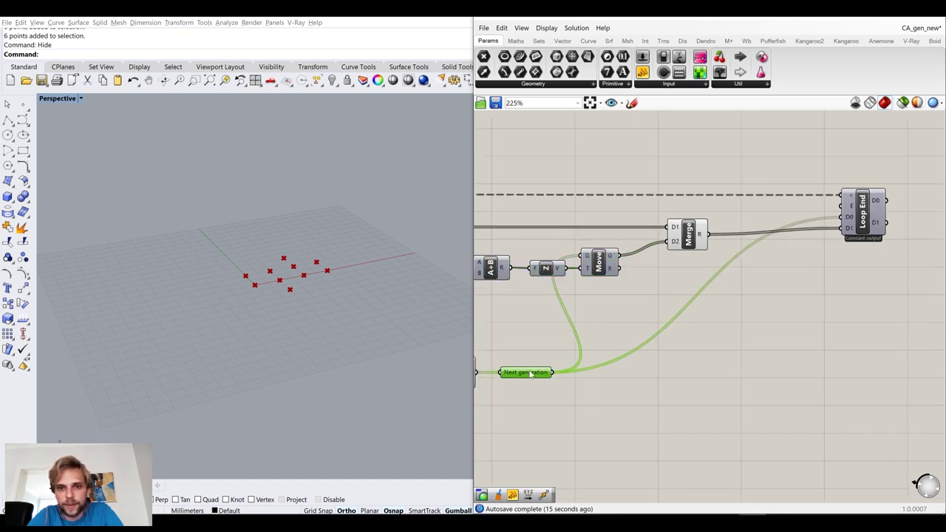
right_click_drag(724, 261, 821, 264)
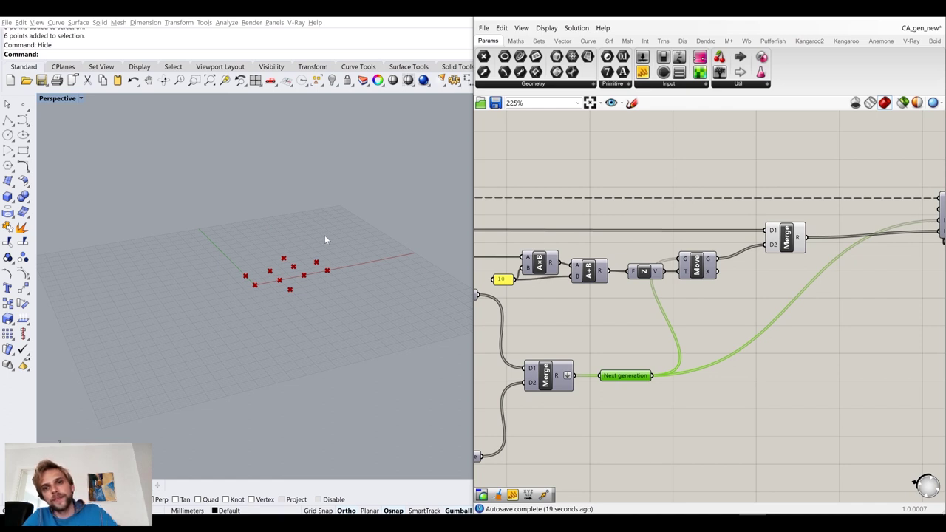
scroll(874, 214, "down", 2)
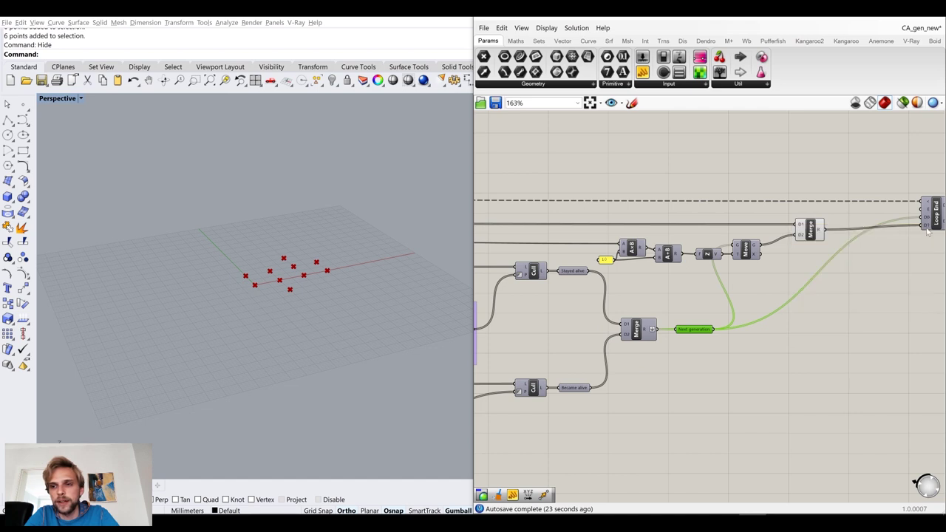
Group the panel, Multiplication, Addition, Unit Z and Move components, and shift the group slightly closer to the final Merge
left_click_drag(762, 269, 609, 225)
middle_click(694, 252)
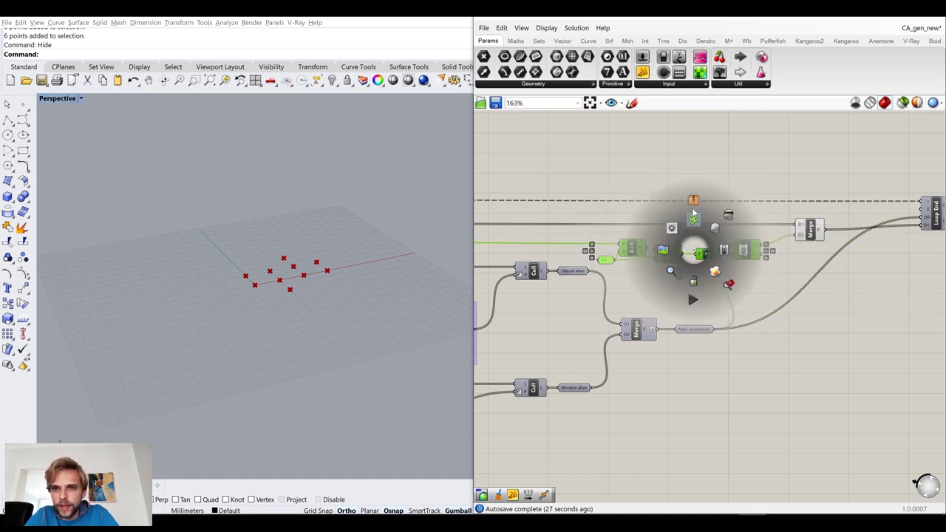
left_click(692, 218)
left_click(670, 183)
left_click_drag(740, 264, 763, 264)
left_click(771, 200)
Turn off the preview of the final Merge component before Loop End
left_click_drag(816, 232, 823, 231)
middle_click(819, 226)
left_click(843, 172)
scroll(843, 171, "down", 4)
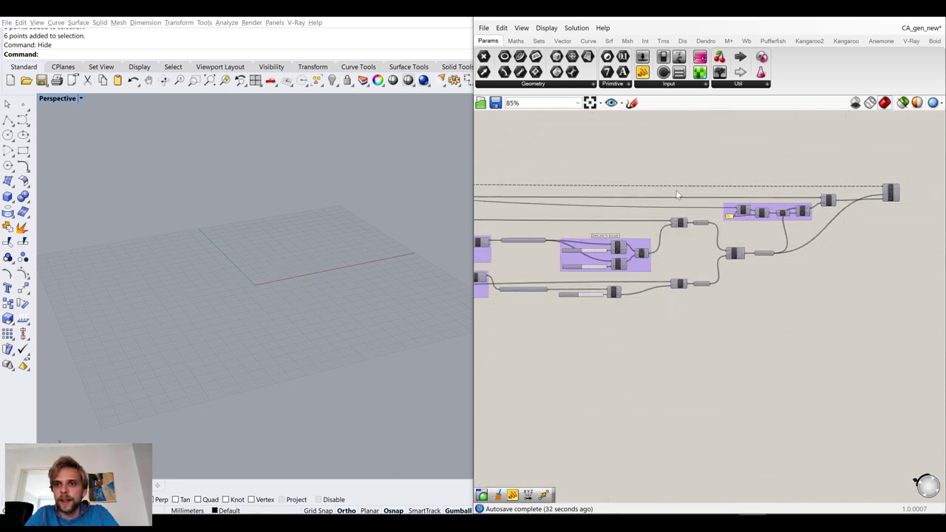
Turn on the preview of the Loop End component
left_click(900, 197)
middle_click(899, 196)
left_click(917, 172)
left_click(874, 165)
Run the loop with its trigger Button and inspect the stacked generations of points in the Perspective viewport
scroll(643, 148, "down", 3)
scroll(615, 177, "up", 8)
left_click(777, 240)
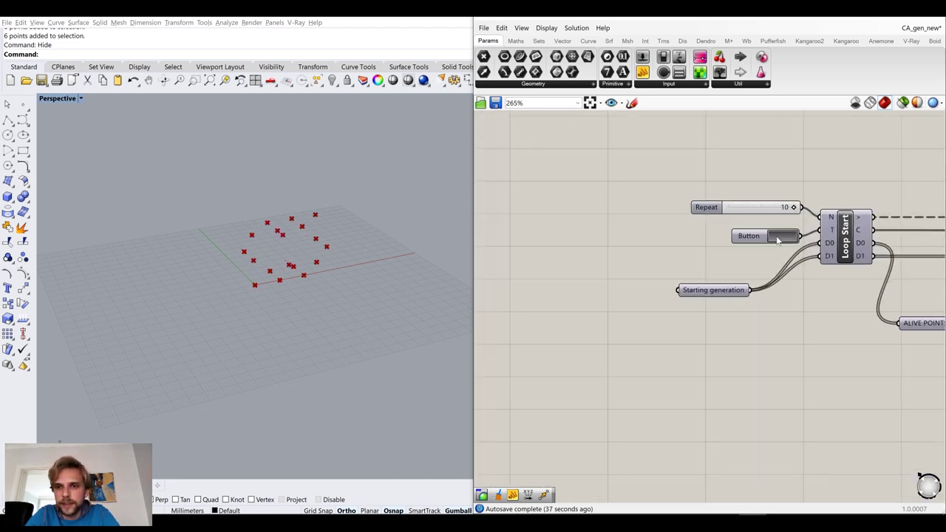
scroll(265, 246, "down", 9)
scroll(292, 196, "up", 7)
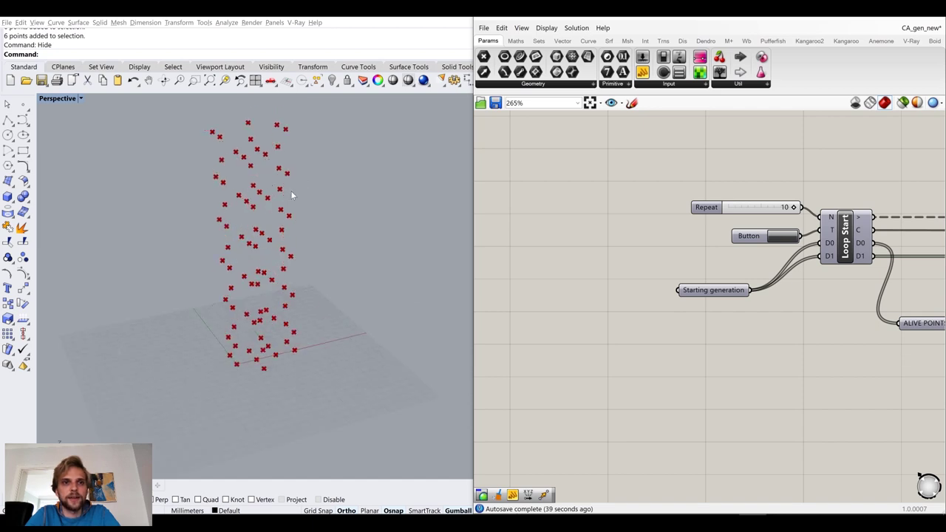
left_click(787, 238)
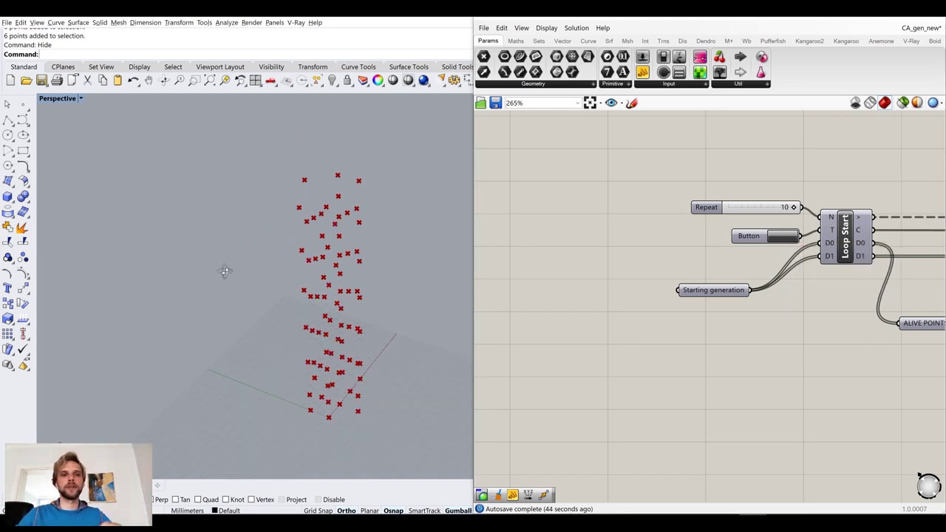
scroll(227, 271, "down", 5)
right_click_drag(337, 299, 348, 246)
Add a Point parameter after the Loop End component
scroll(691, 272, "down", 8)
right_click_drag(828, 294, 567, 275)
right_click_drag(910, 287, 584, 272)
scroll(706, 240, "up", 5)
scroll(706, 245, "up", 3)
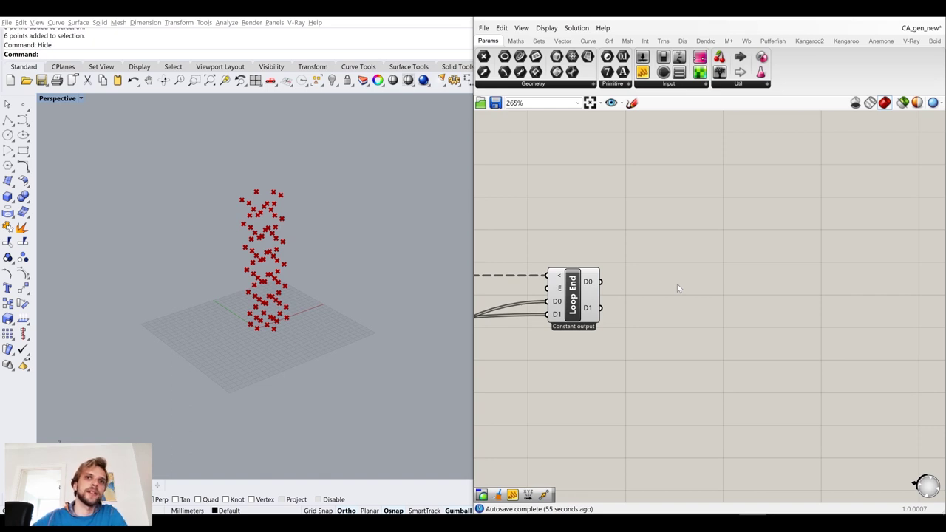
scroll(679, 277, "up", 3)
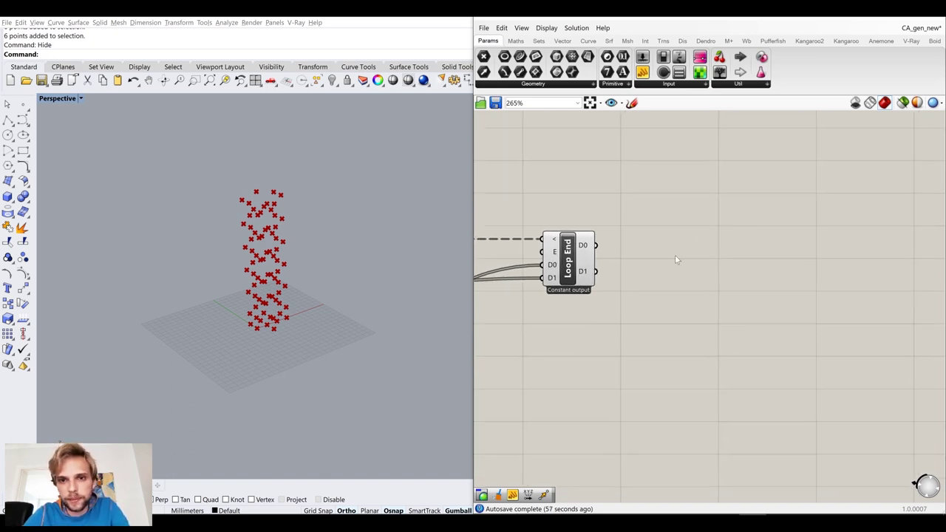
double_click(707, 266)
type("po")
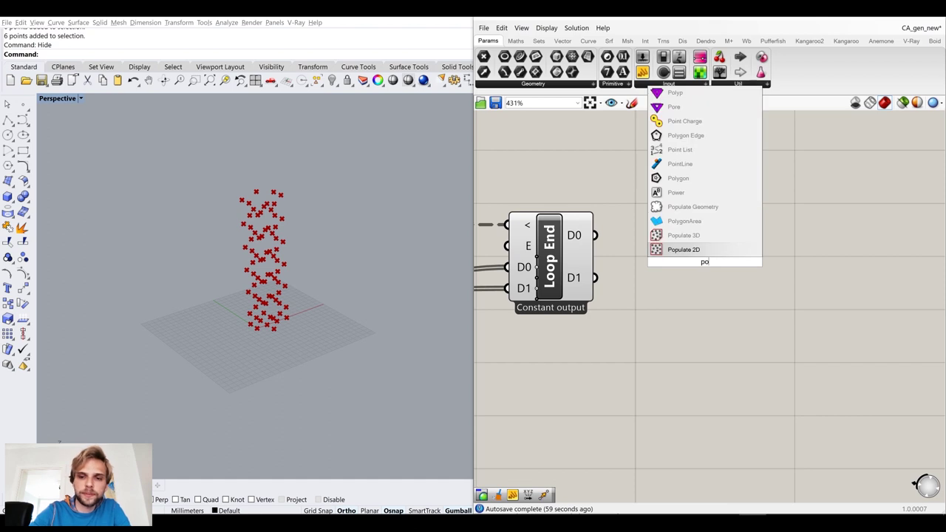
type("int")
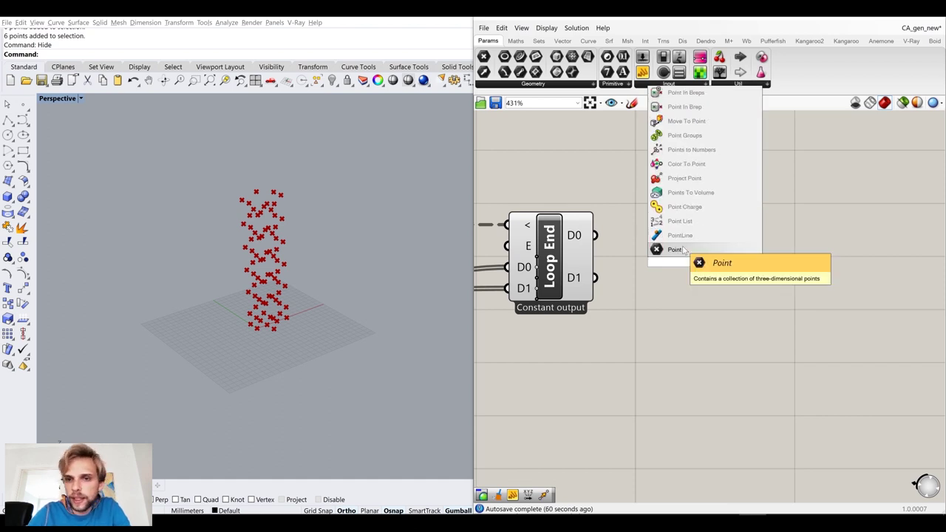
key("Return")
Connect Loop End's D1 output to the Point parameter instead of D0
left_click_drag(594, 235, 725, 238)
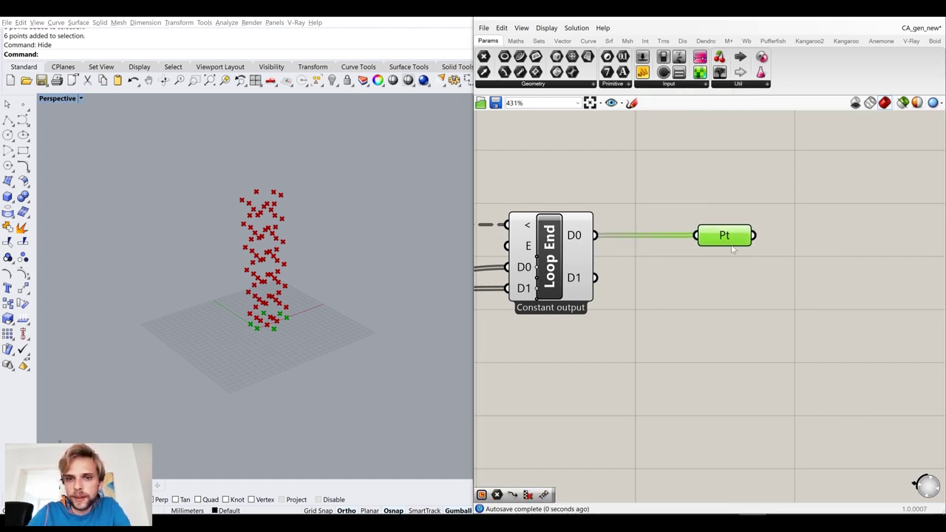
left_click(753, 268)
left_click_drag(595, 277, 732, 329)
left_click(665, 261)
Turn off the preview of the Loop End component
left_click(572, 257)
middle_click(573, 256)
left_click(607, 220)
left_click(661, 257)
Rename the Point parameter after Loop End as "Recorded points"
left_click(730, 320)
right_click(735, 322)
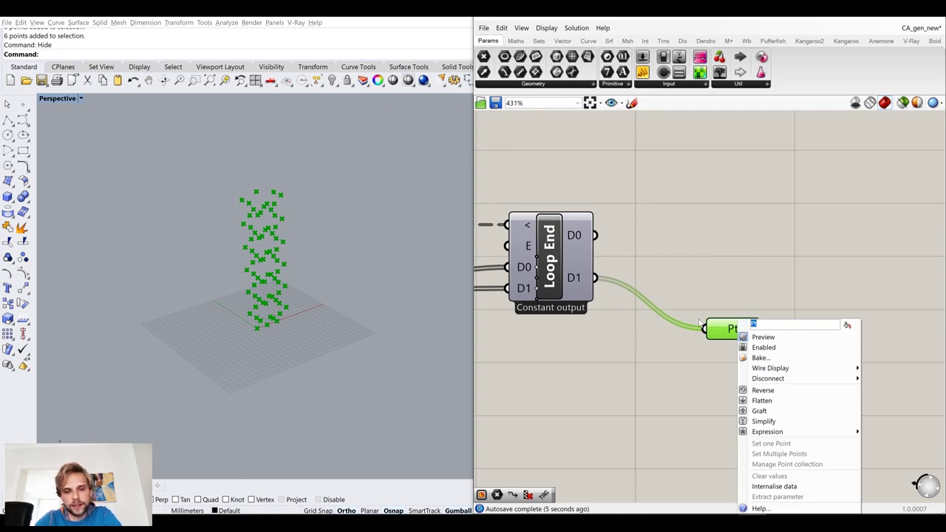
type("Recorded points")
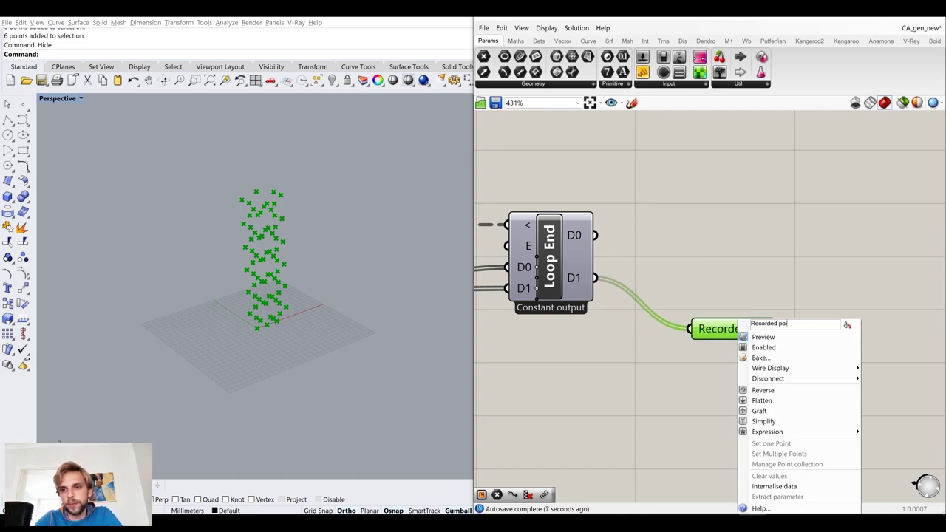
left_click(715, 247)
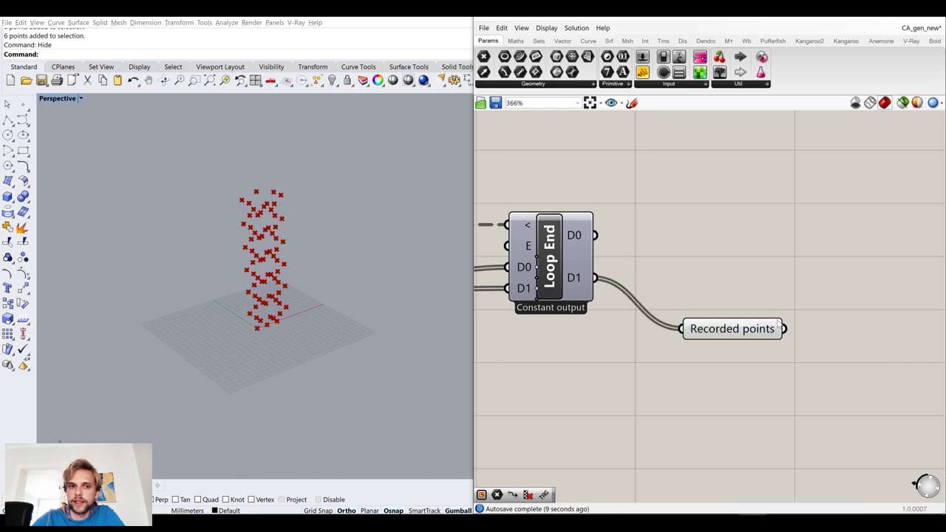
Add a Data Dam component after Recorded points and connect the Recorded points output to its A input
scroll(780, 325, "down", 2)
right_click_drag(800, 356, 687, 311)
scroll(686, 310, "up", 2)
double_click(715, 331)
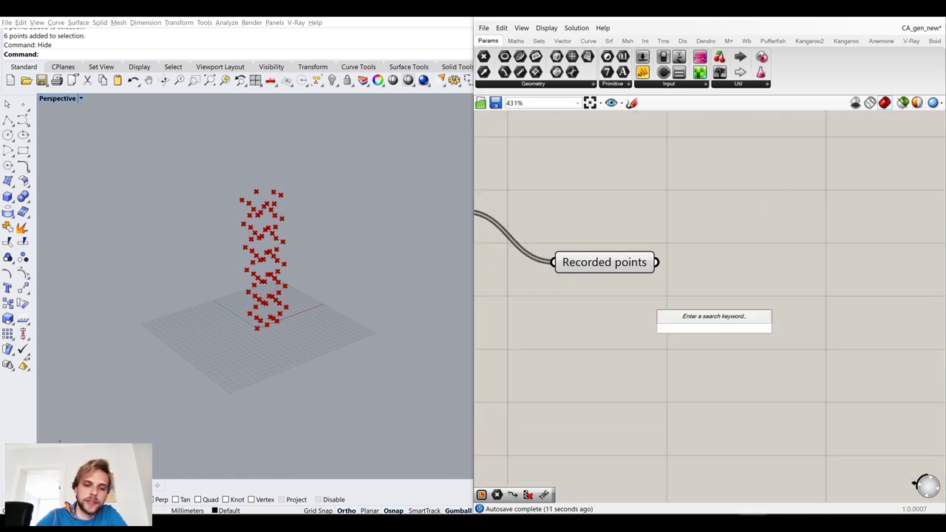
type("data dam")
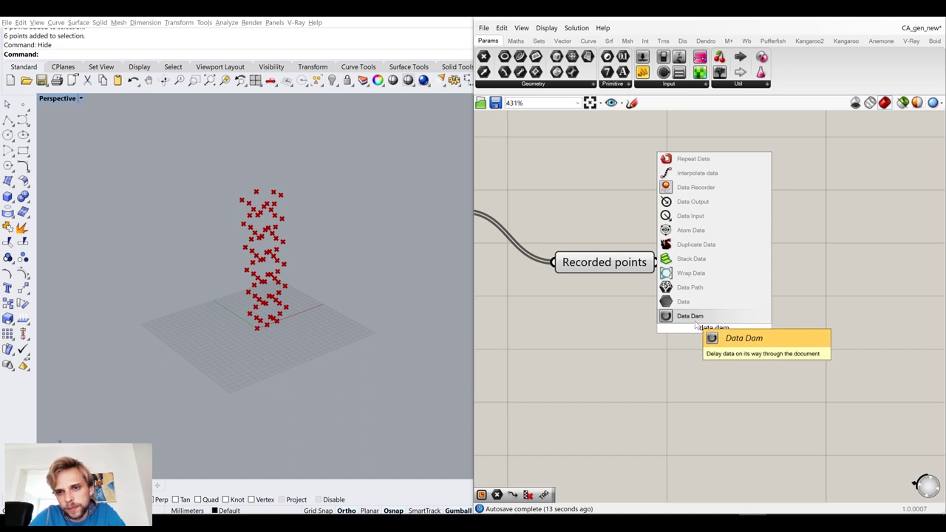
left_click(690, 315)
left_click_drag(657, 262, 675, 328)
left_click_drag(755, 328, 777, 279)
Put the Data Dam in its own group and move it beside the Recorded points parameter
left_click(725, 338)
middle_click(695, 387)
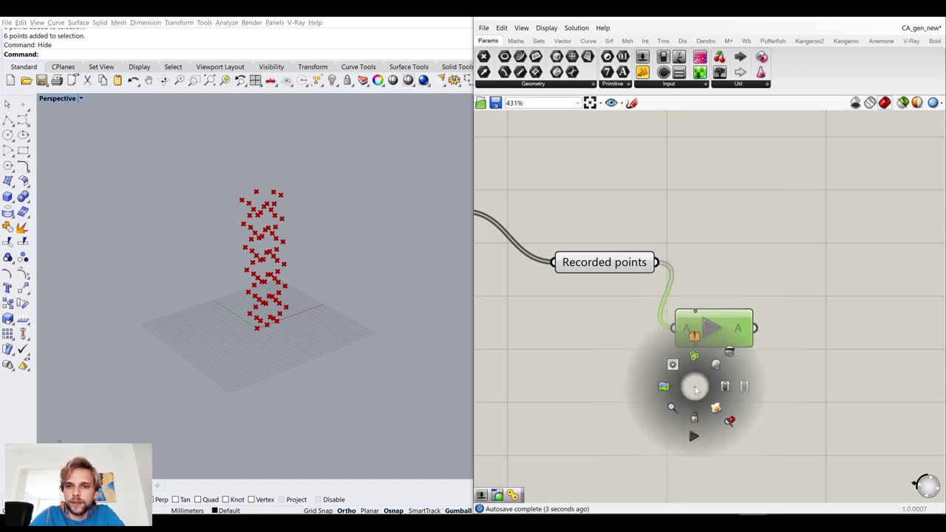
left_click(693, 357)
left_click(709, 255)
left_click_drag(732, 299, 776, 241)
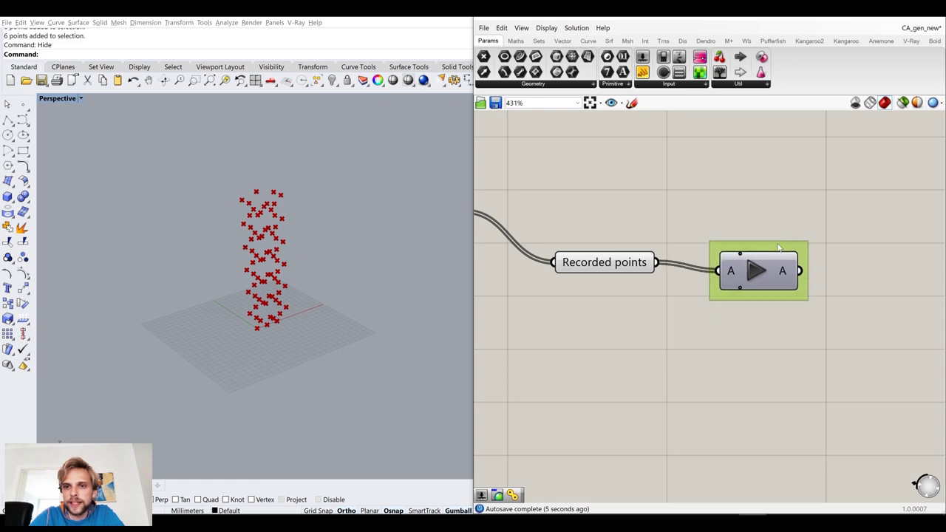
Set the Data Dam's delay to 1.0 seconds
right_click(775, 241)
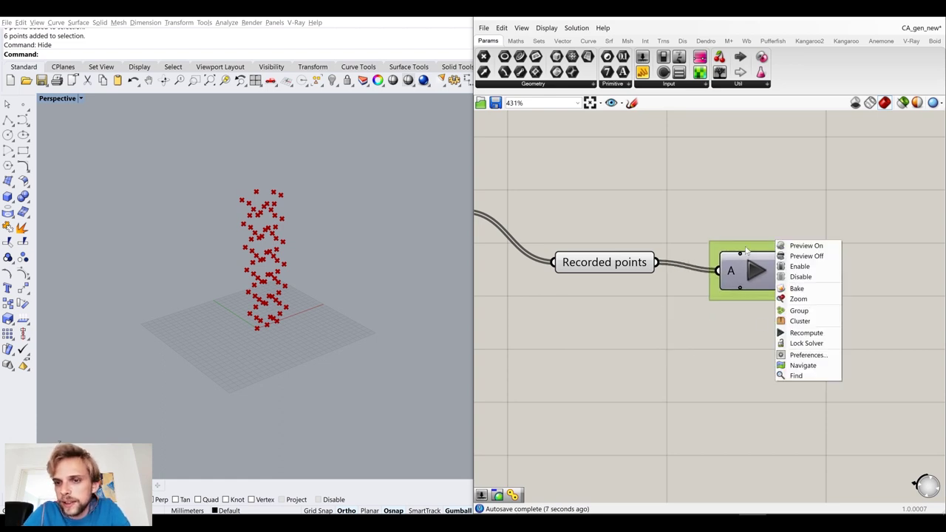
left_click(726, 224)
right_click(775, 269)
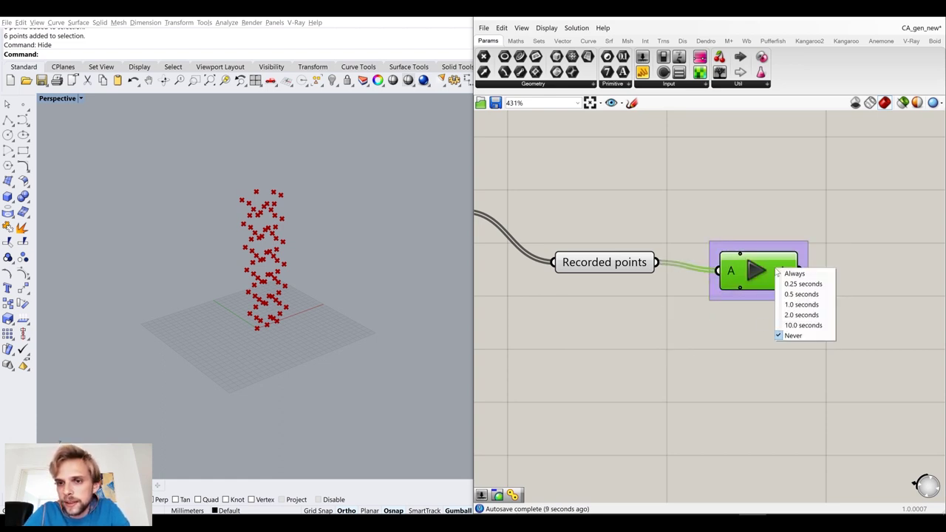
left_click(800, 303)
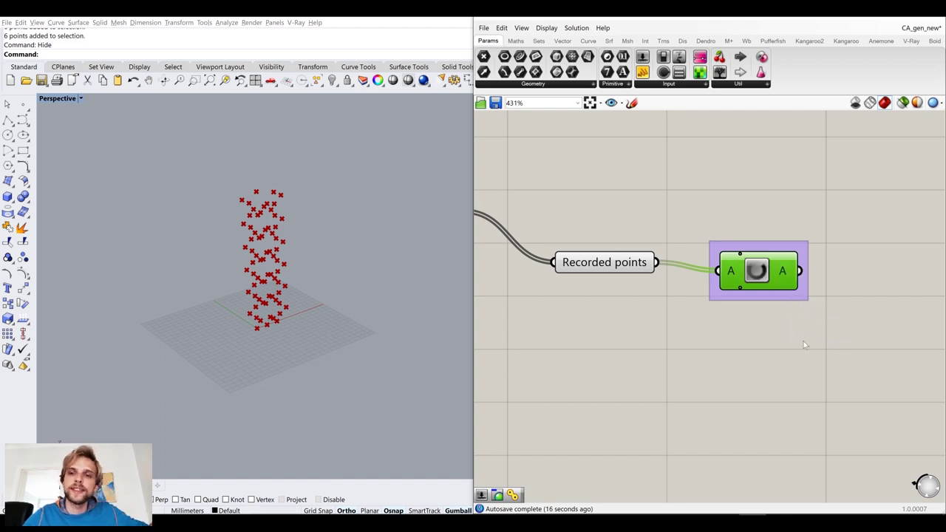
Check the Data Dam's delay options and line its group up with the Recorded points parameter
left_click(764, 273)
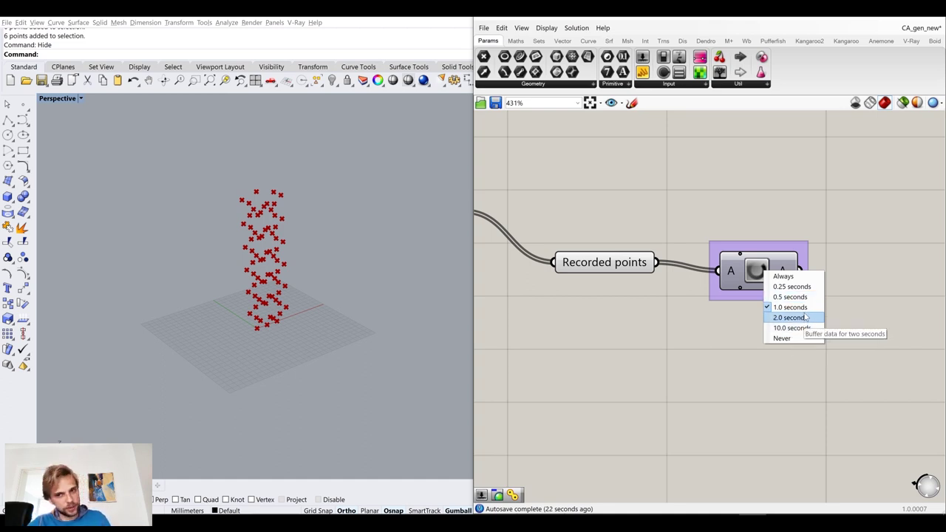
left_click(825, 388)
left_click_drag(786, 295, 791, 287)
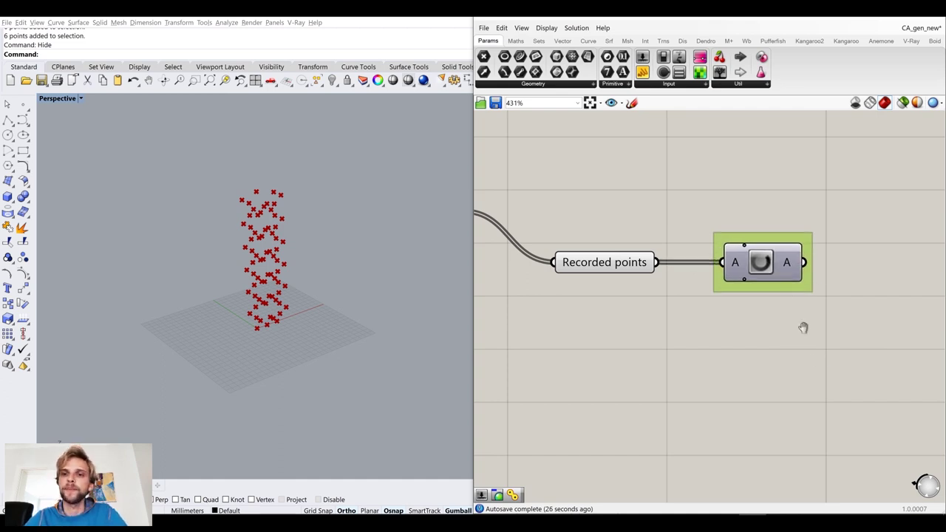
Add a Cocoon Point Charge component beside the Data Dam and connect the Data Dam's output to its P input
scroll(744, 320, "down", 4)
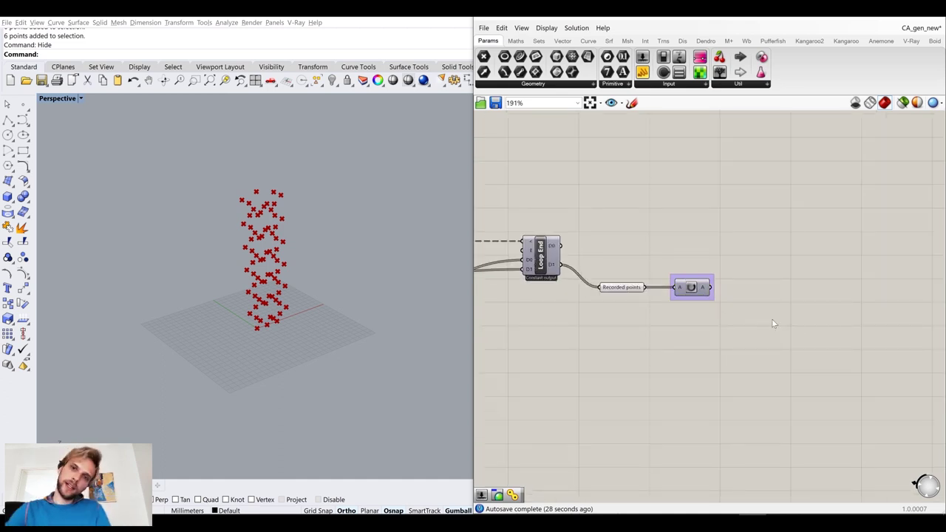
right_click_drag(774, 323, 712, 285)
left_click(708, 42)
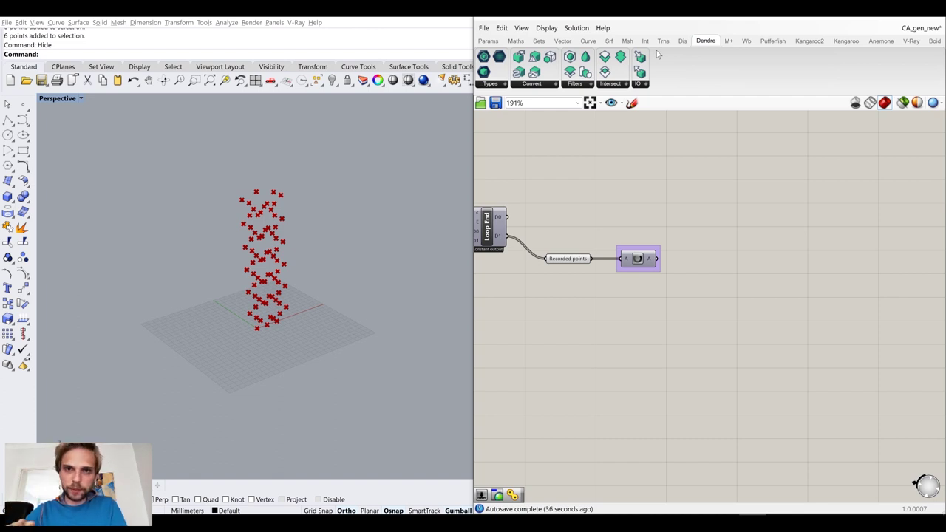
left_click(627, 41)
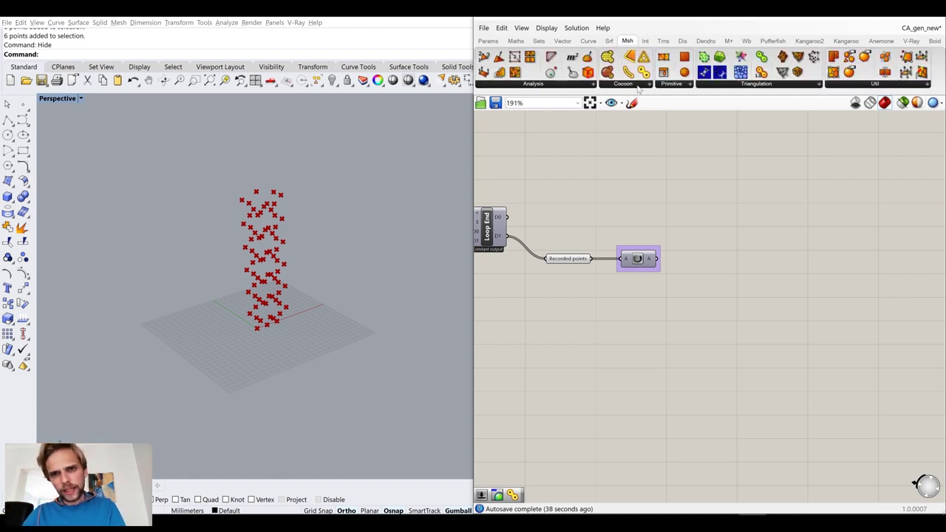
left_click(629, 85)
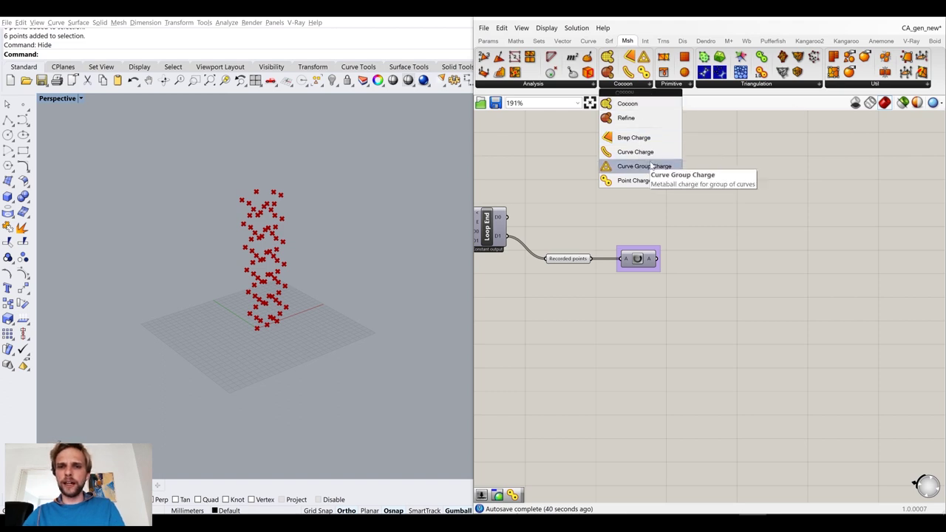
left_click_drag(621, 183, 746, 314)
scroll(678, 258, "up", 3)
left_click_drag(637, 260, 770, 331)
left_click_drag(809, 363, 784, 290)
left_click(703, 201)
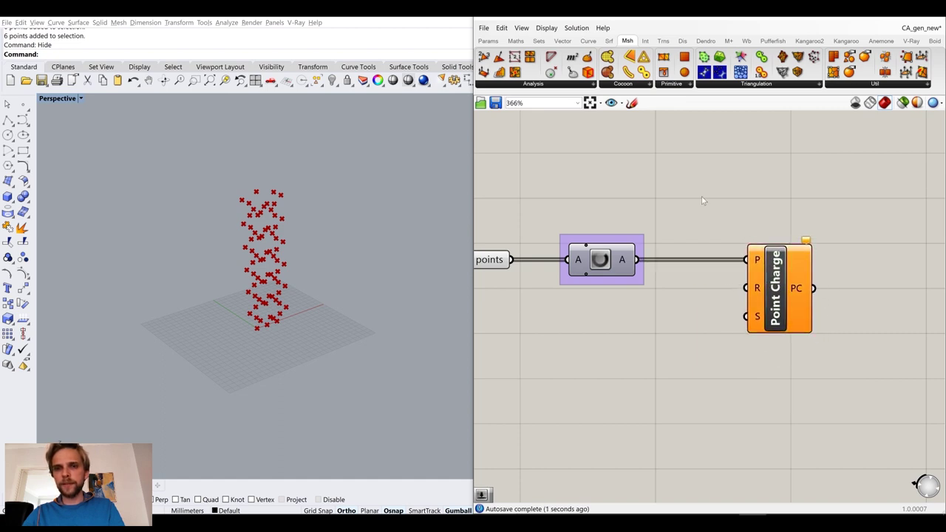
right_click_drag(681, 235, 713, 202)
left_click_drag(809, 266, 864, 267)
left_click(654, 302)
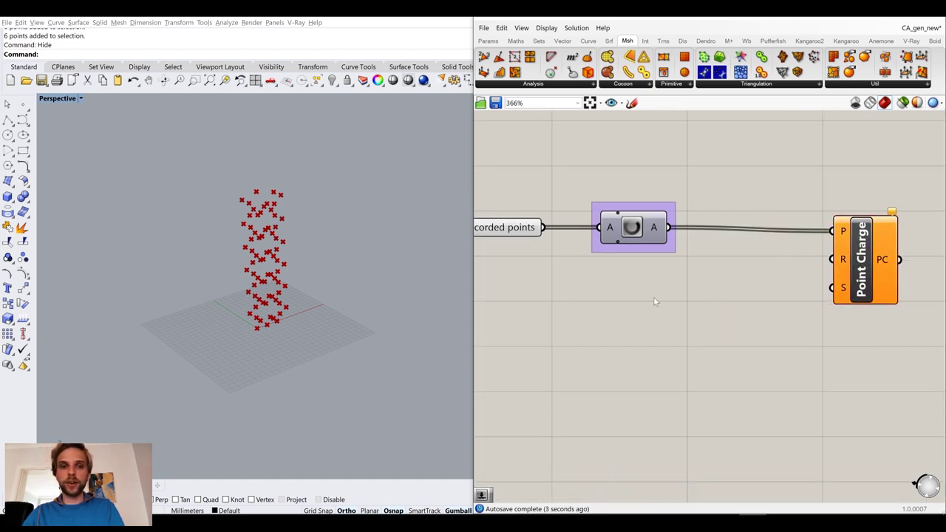
Add a number slider set to 10 and connect it to the Point Charge's R input
scroll(260, 329, "up", 6)
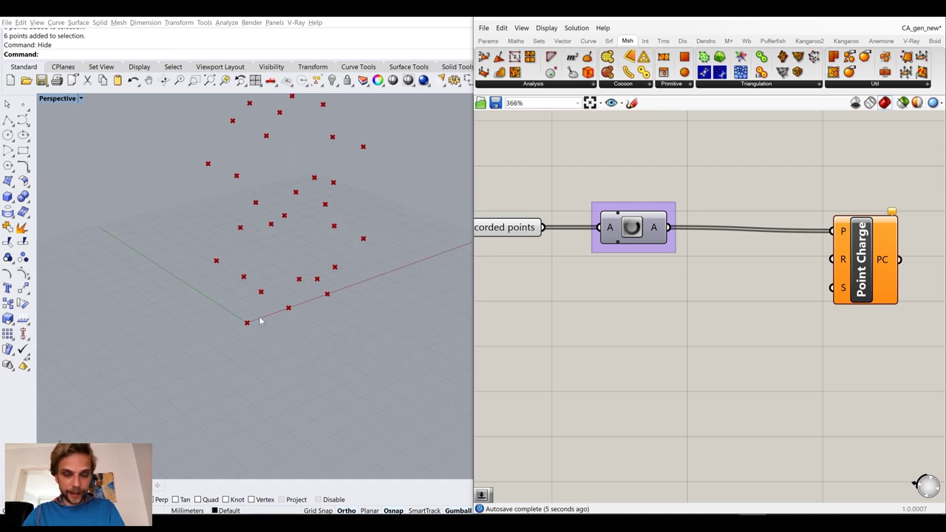
double_click(782, 364)
type("10")
key("Return")
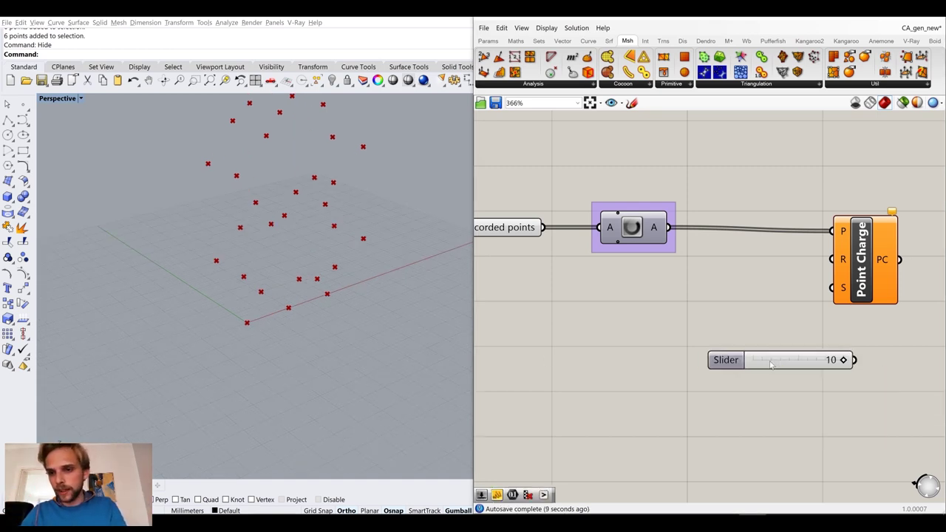
left_click_drag(772, 364, 687, 281)
left_click_drag(776, 277, 834, 259)
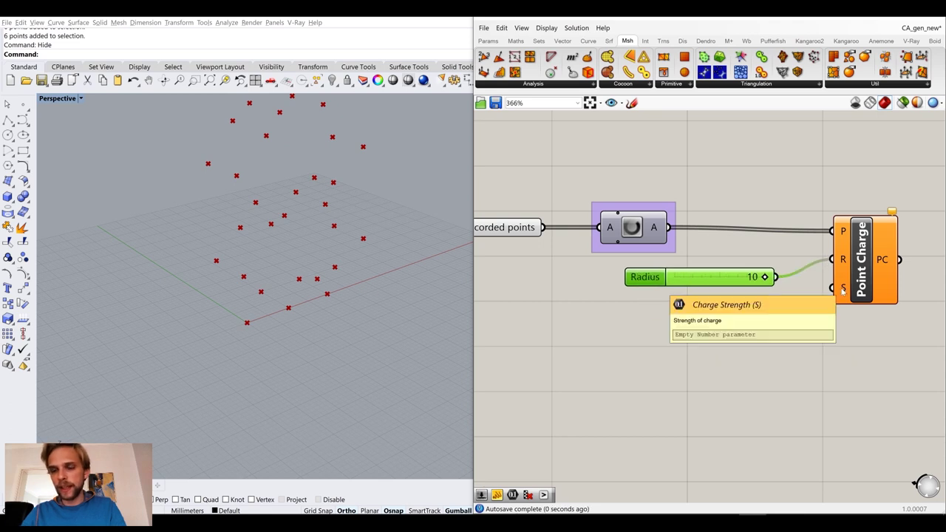
Add a number slider set to 1 below the Radius slider and connect it to the Point Charge's S input
double_click(750, 336)
type("1")
key("Return")
left_click(750, 340)
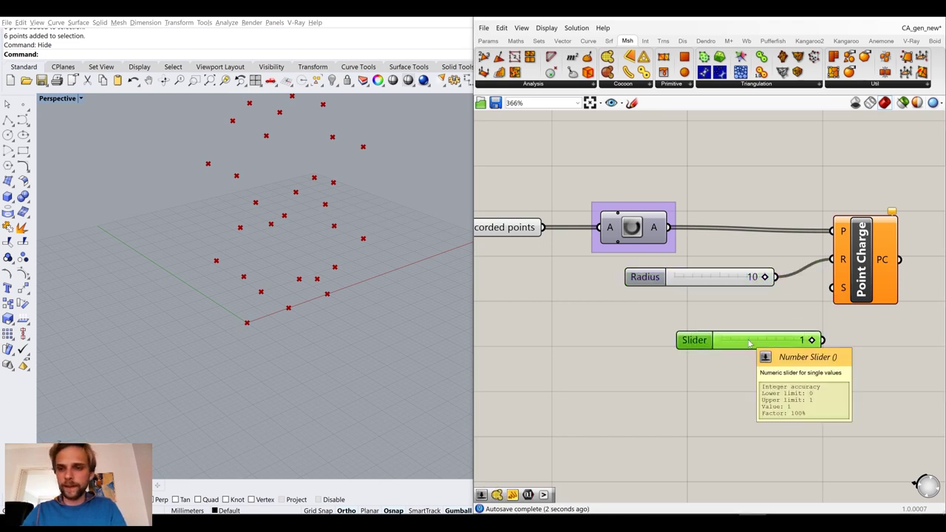
left_click_drag(750, 340, 705, 301)
left_click_drag(778, 296, 889, 283)
Add a Cocoon component after the Point Charge and connect the PC output to its C input
right_click_drag(830, 288, 647, 314)
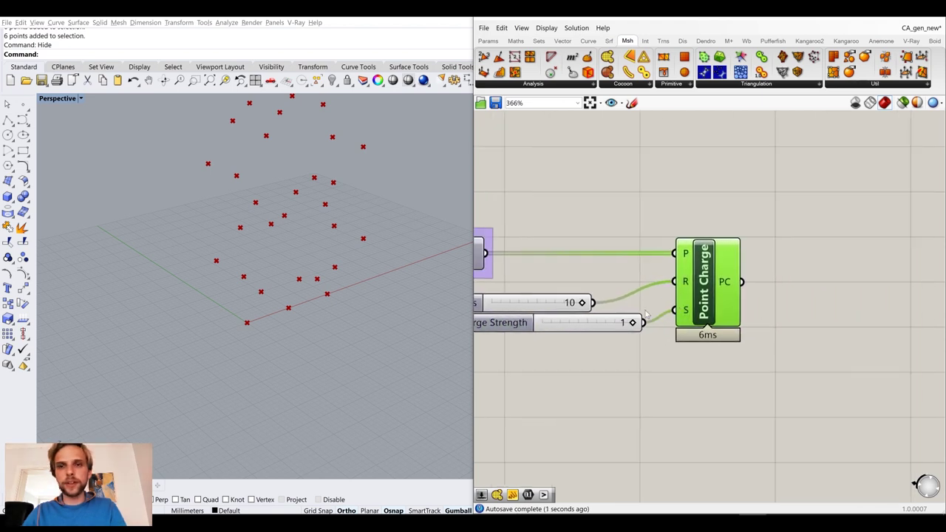
left_click(752, 187)
left_click(623, 84)
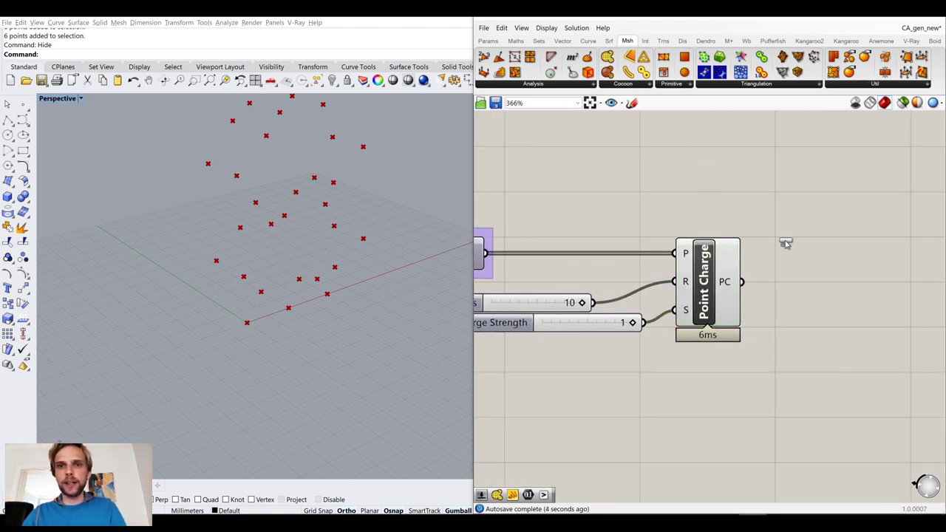
left_click_drag(786, 244, 832, 334)
left_click_drag(757, 293, 857, 303)
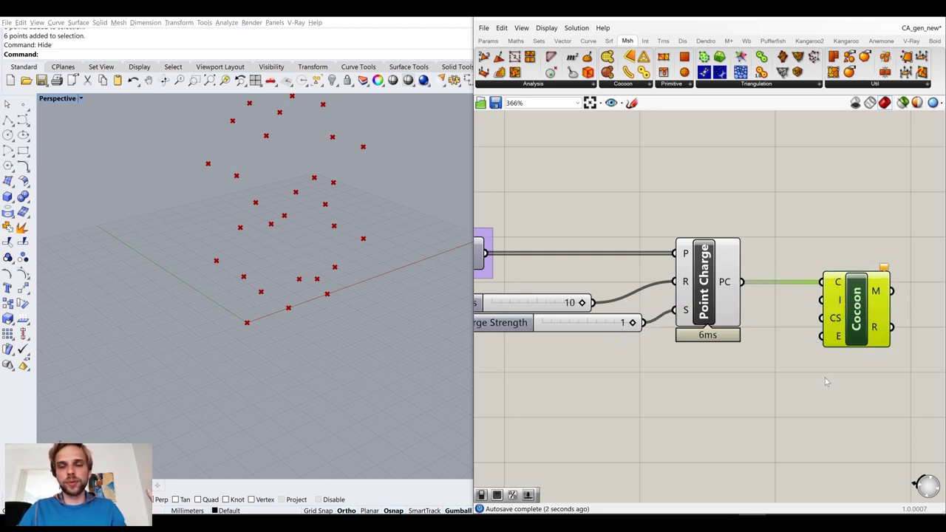
Connect a new 0.50 number slider to Cocoon's I input and the existing Radius slider to its CS input
right_click_drag(828, 377, 781, 347)
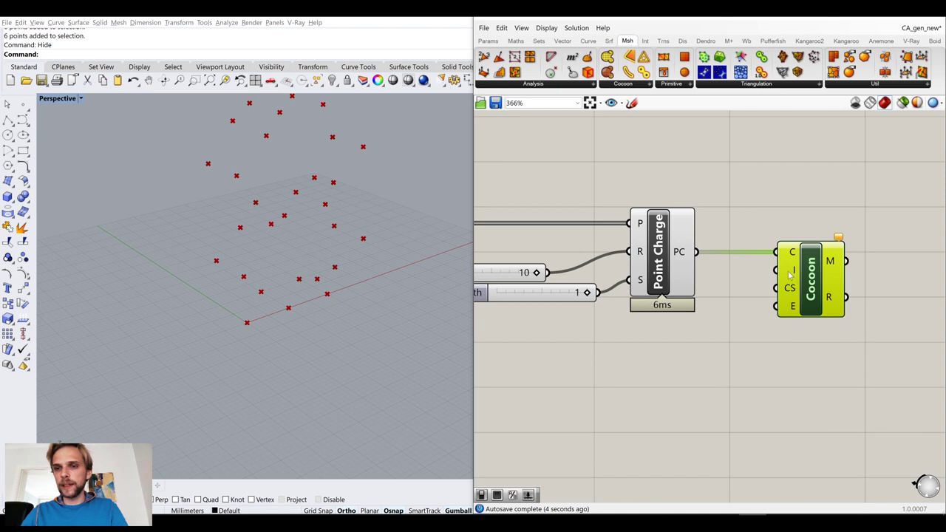
double_click(638, 376)
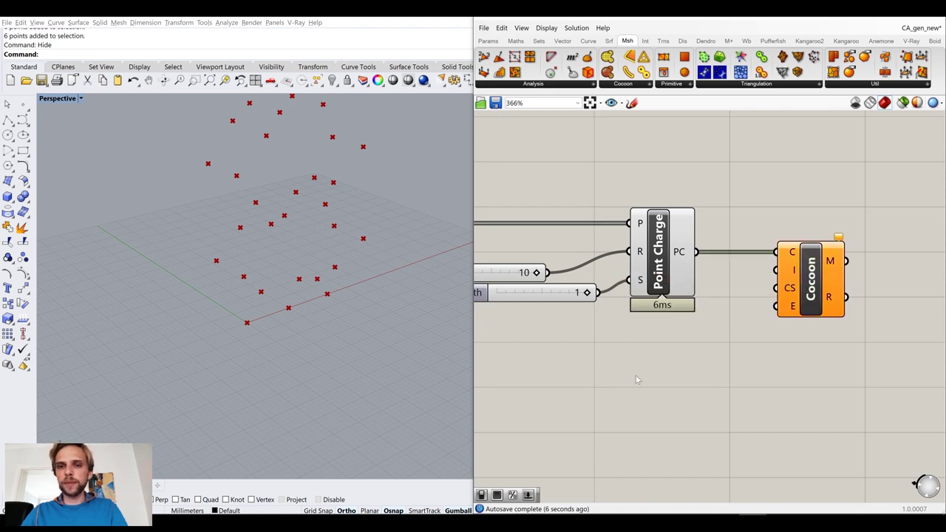
type("0.50")
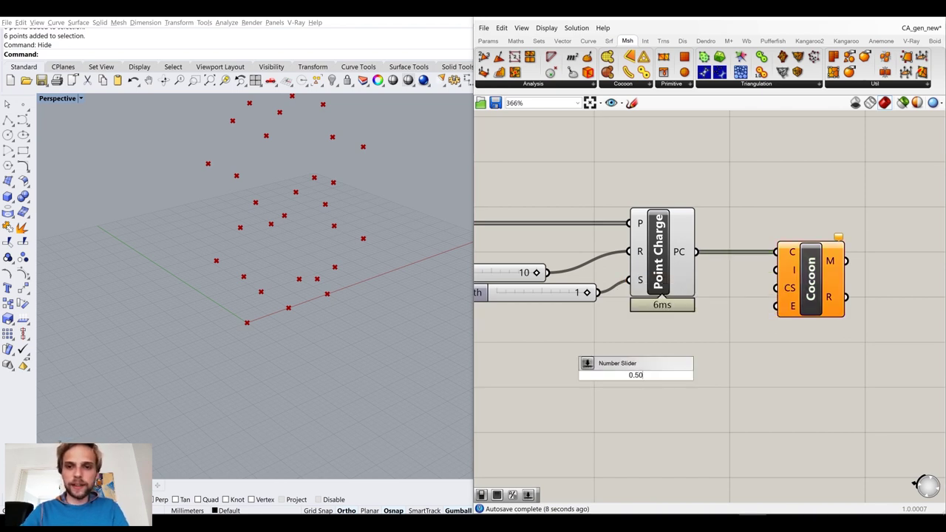
key("Return")
left_click_drag(710, 375, 711, 332)
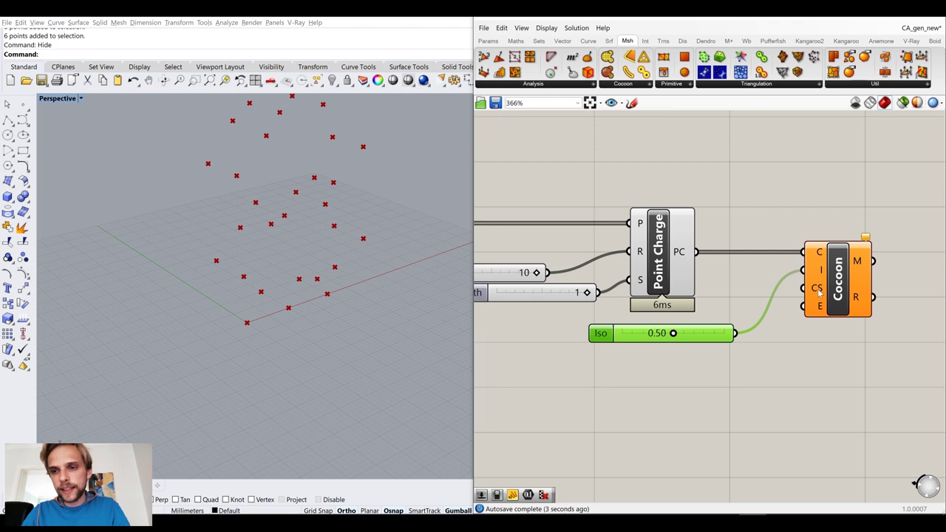
left_click_drag(510, 278, 803, 288)
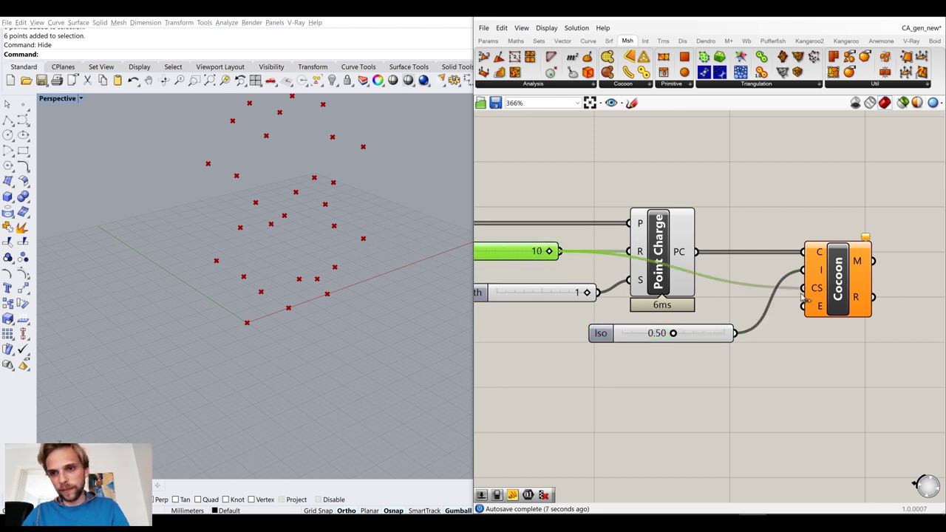
left_click_drag(515, 255, 542, 275)
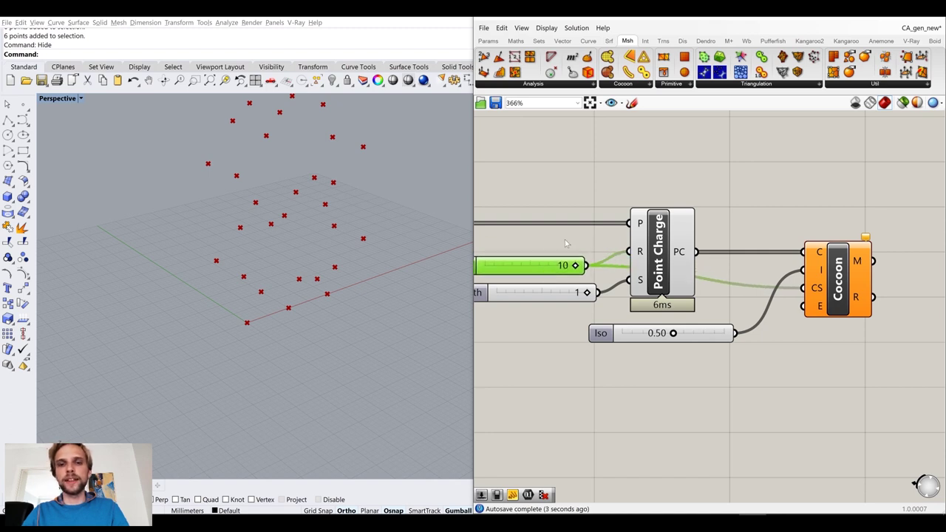
Add a Boolean Toggle below Cocoon, connect it to the E input and set it to True
right_click_drag(840, 338, 728, 306)
double_click(693, 347)
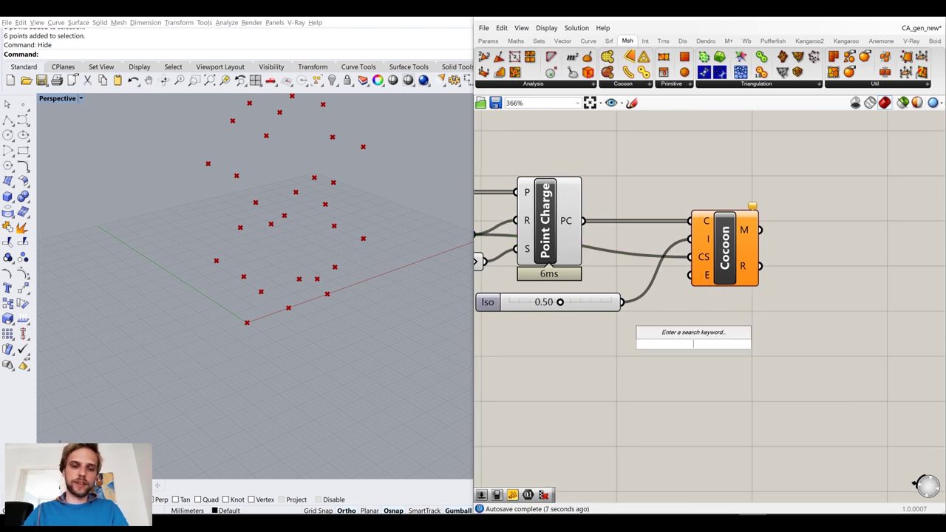
type("toggle")
left_click(680, 334)
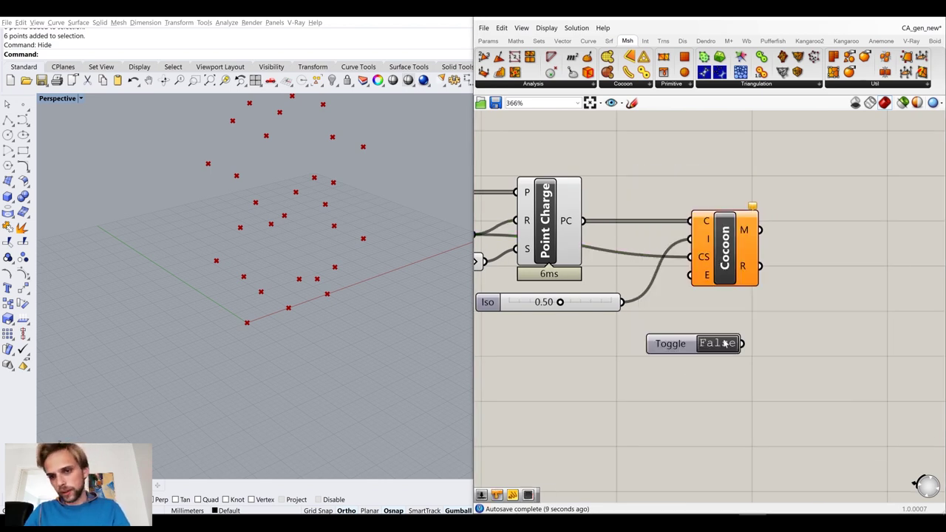
left_click_drag(742, 343, 689, 275)
left_click_drag(699, 343, 705, 312)
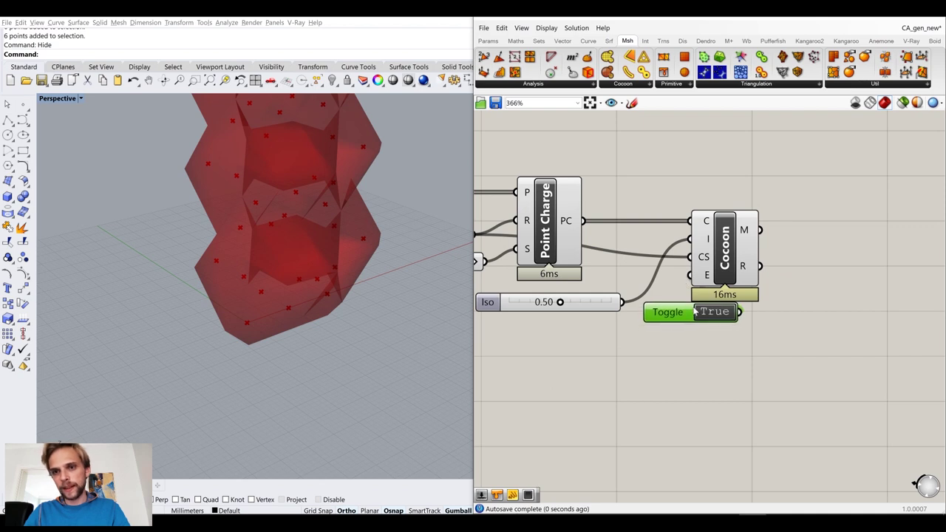
left_click(658, 350)
Set the Iso slider to 0.80 to tighten the Cocoon mesh around the points
scroll(325, 237, "down", 3)
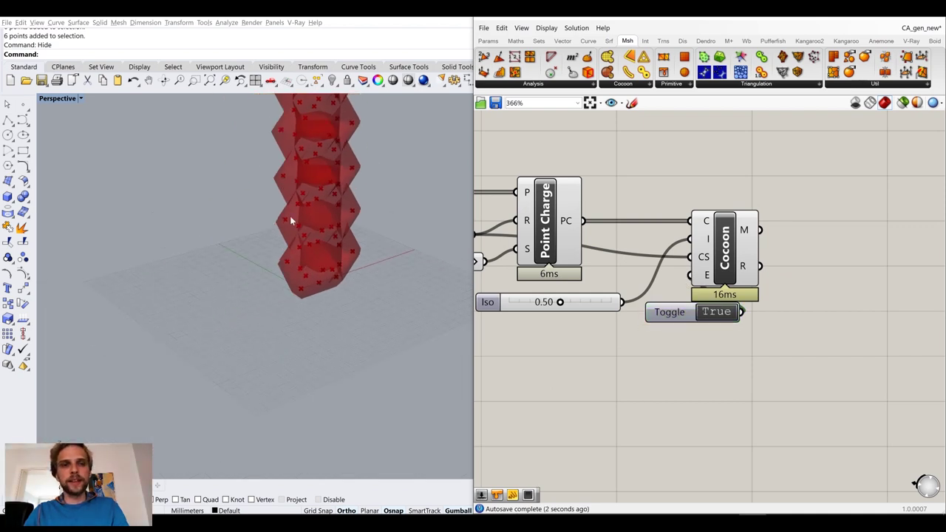
right_click_drag(305, 198, 298, 272, "shift")
scroll(561, 300, "up", 3)
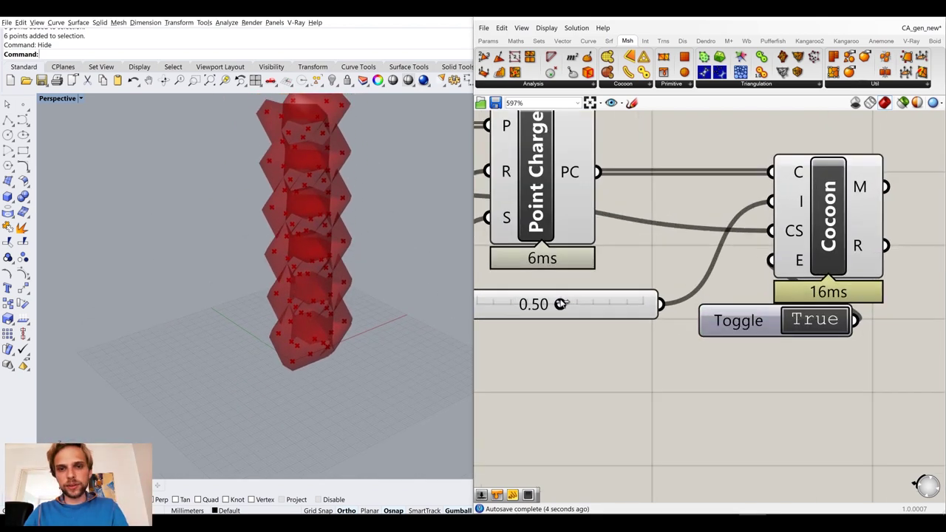
right_click_drag(579, 312, 688, 320)
left_click_drag(687, 319, 737, 319)
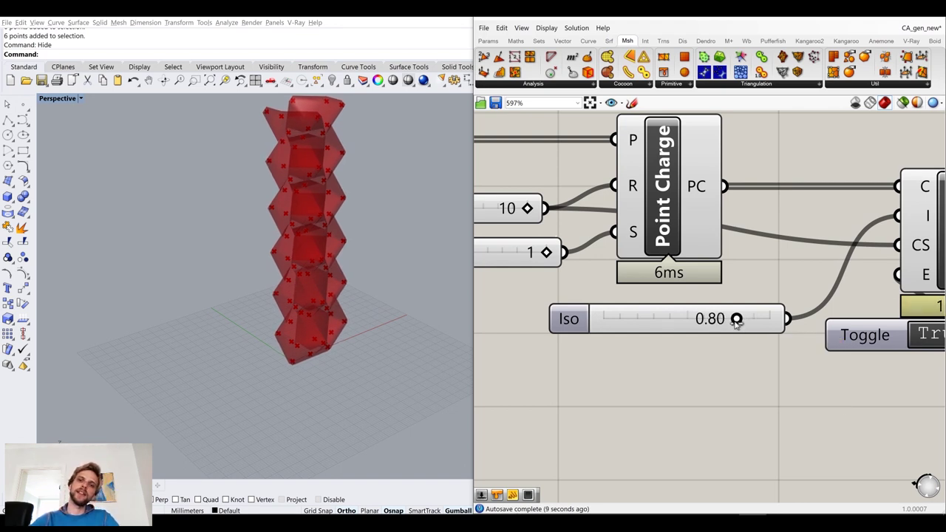
Turn off the viewport preview of the Point Charge and Cocoon components
scroll(738, 373, "down", 5)
left_click_drag(772, 431, 537, 224)
middle_click(537, 224)
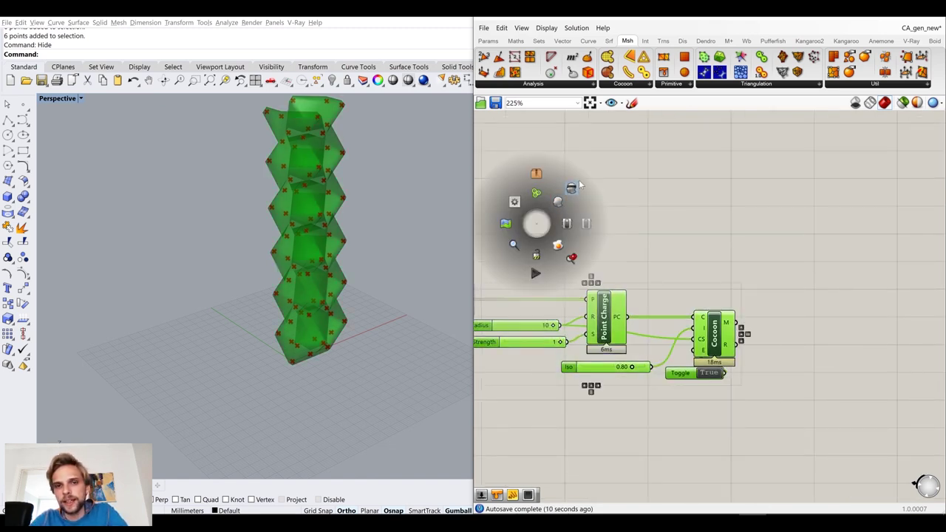
left_click(514, 201)
left_click(798, 318)
Add Weaverbird's Catmull-Clark Subdivision after Cocoon and connect Cocoon's M output to its M input
right_click_drag(817, 330, 700, 266)
scroll(742, 304, "up", 1)
double_click(685, 278)
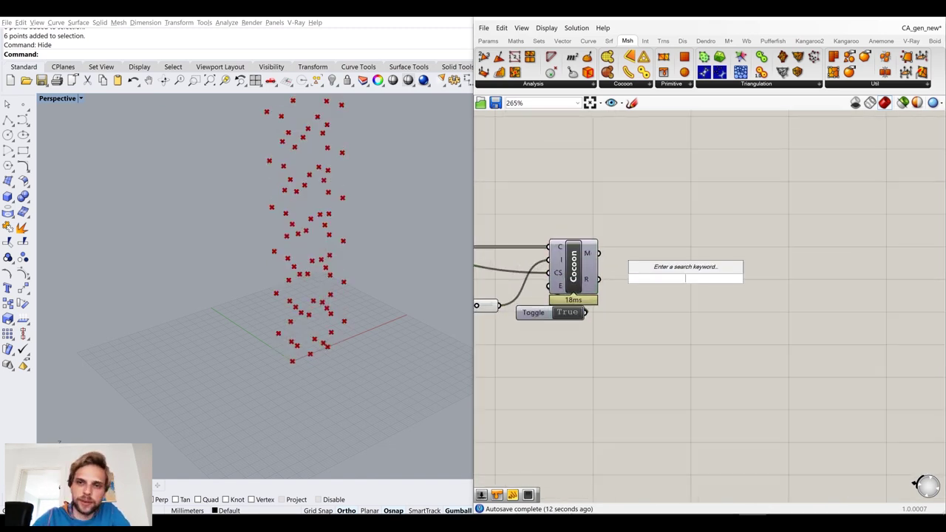
type("catmull")
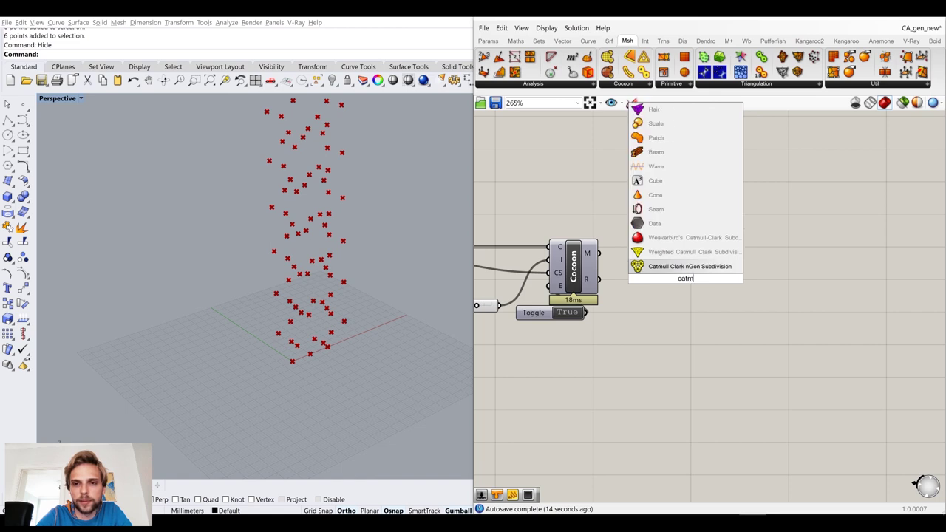
left_click(701, 250)
left_click_drag(598, 253, 679, 253)
left_click(693, 264)
Add a Colour Swatch and a Custom Preview, feeding the subdivided mesh to its G input and the swatch to its M input
double_click(675, 349)
type("swa")
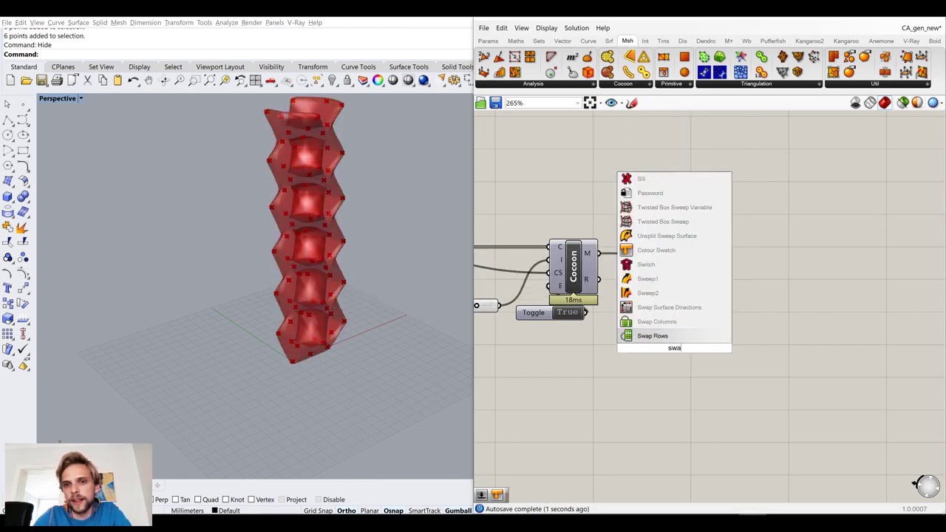
left_click(670, 300)
double_click(777, 340)
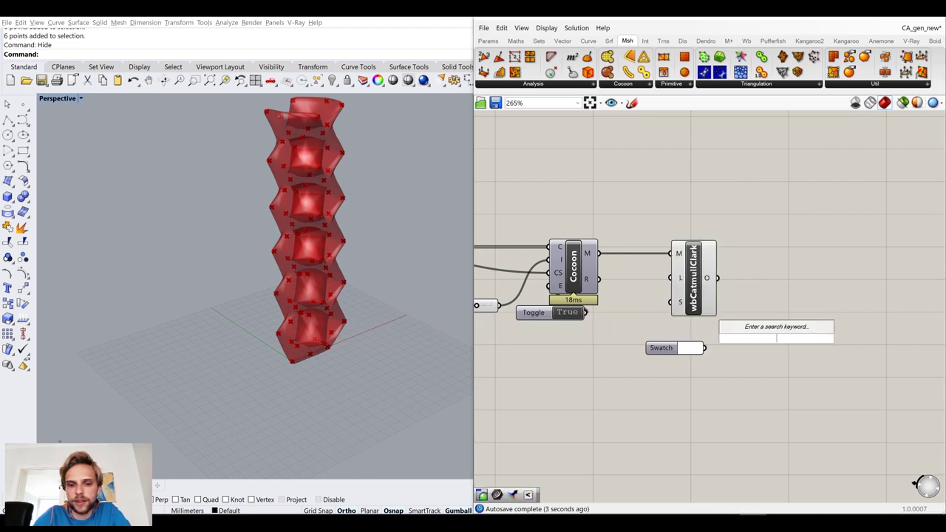
type("cust")
left_click(772, 327)
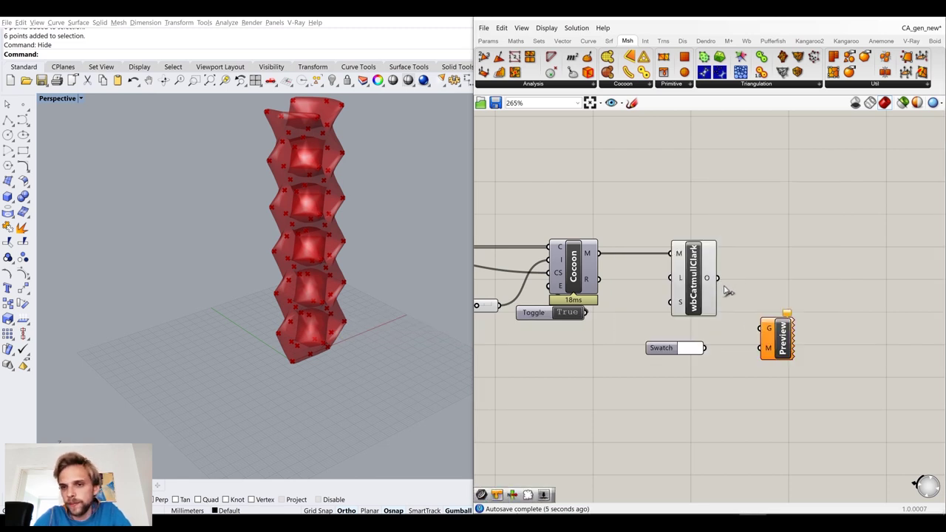
left_click_drag(708, 278, 762, 328)
left_click_drag(705, 347, 762, 348)
Change the swatch colour from white to a muted steel blue
left_click(691, 347)
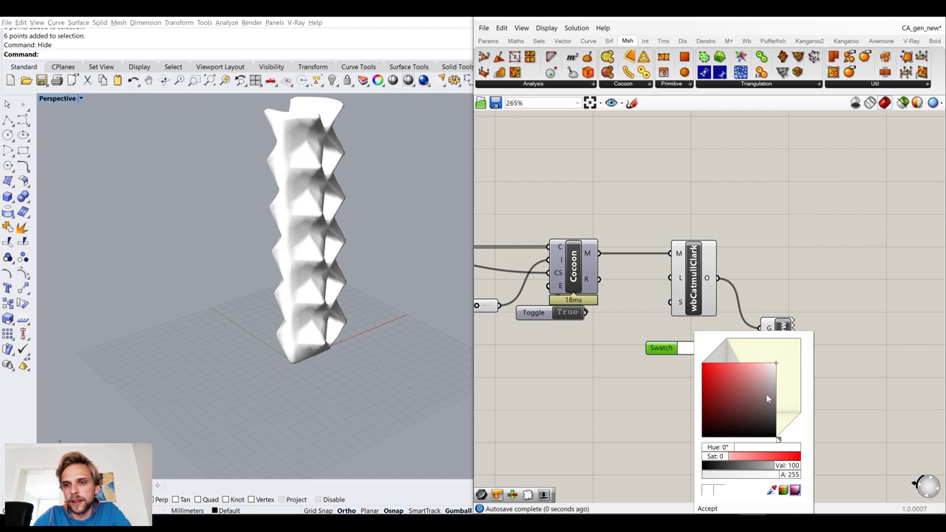
left_click_drag(779, 441, 803, 438)
left_click_drag(758, 381, 741, 370)
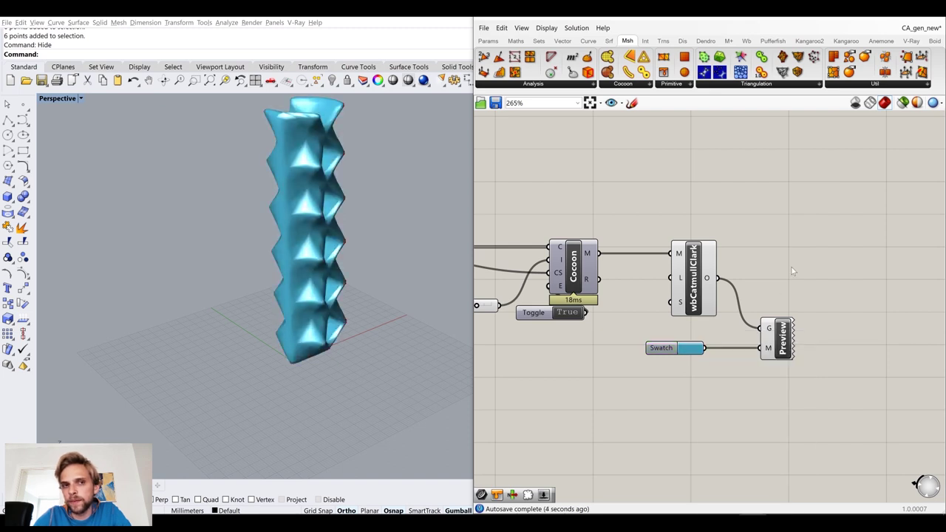
left_click(690, 348)
mouse_move(762, 388)
left_mouse_down()
mouse_move(744, 382)
mouse_move(753, 388)
left_mouse_up()
left_click_drag(787, 428, 789, 429)
left_click_drag(753, 387, 752, 381)
left_click(859, 224)
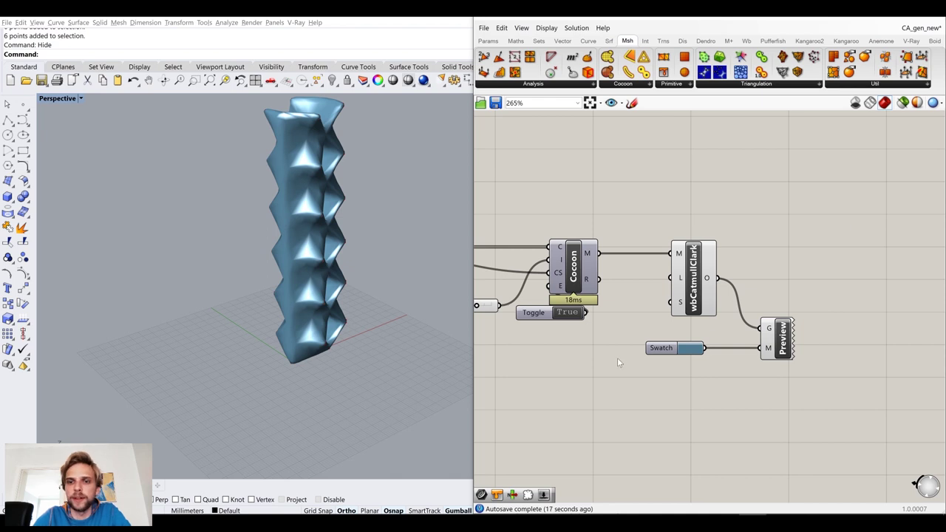
Move the colour swatch closer to the Custom Preview, then shift both together with the Catmull-Clark component farther from Cocoon
left_click_drag(670, 352, 712, 353)
left_click_drag(830, 421, 707, 296)
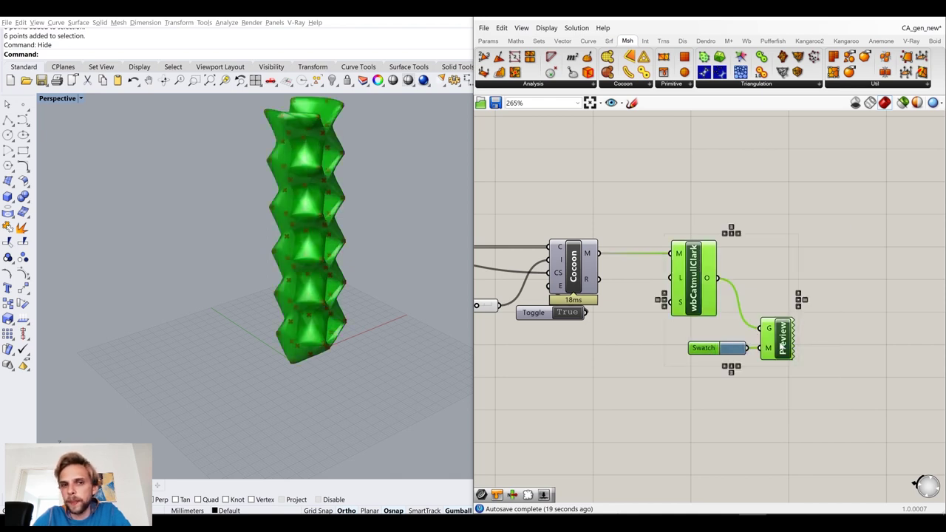
left_click_drag(782, 346, 829, 340)
left_click(823, 276)
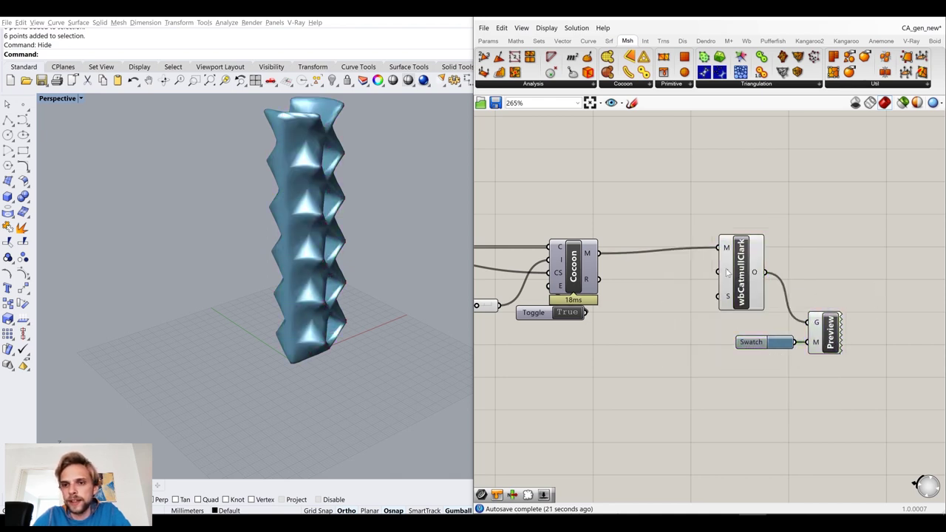
Add a number slider with value 2 and connect it to the Catmull-Clark component's L input
double_click(658, 337)
type("2")
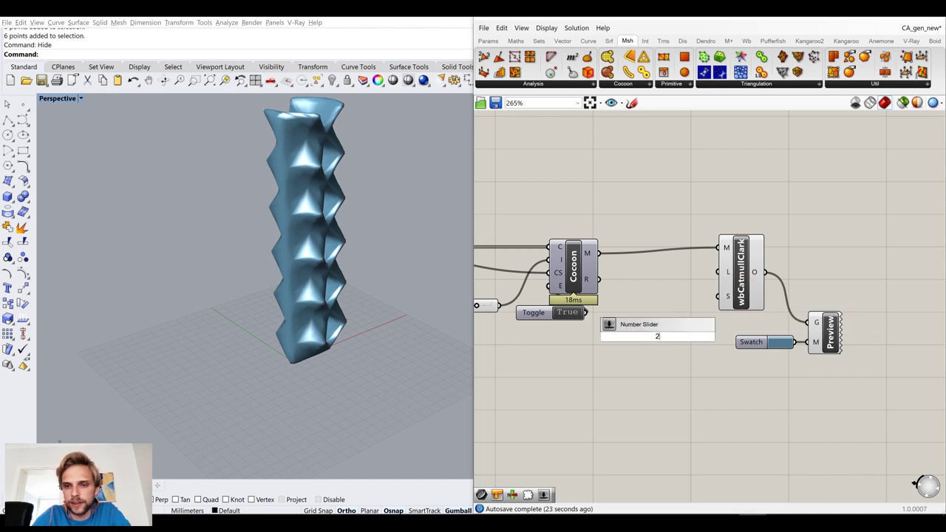
key("Return")
left_click_drag(711, 337, 753, 283)
Turn off the Catmull-Clark component's own viewport preview while keeping the Custom Preview displayed
left_click_drag(880, 428, 684, 245)
middle_click(684, 245)
left_click(721, 213)
left_click(517, 241)
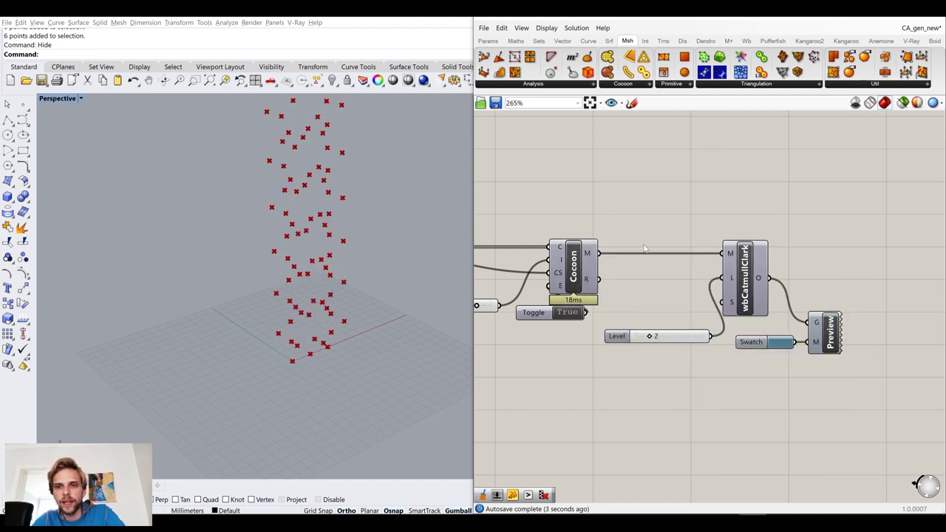
left_click(829, 333)
middle_click(834, 331)
left_click(829, 263)
left_click(828, 263)
right_click_drag(281, 295, 327, 320)
scroll(317, 310, "up", 7)
Connect a new number slider set to 20 to Loop Start's N input and delete the old slider of 10
scroll(328, 320, "down", 8)
scroll(547, 361, "down", 6)
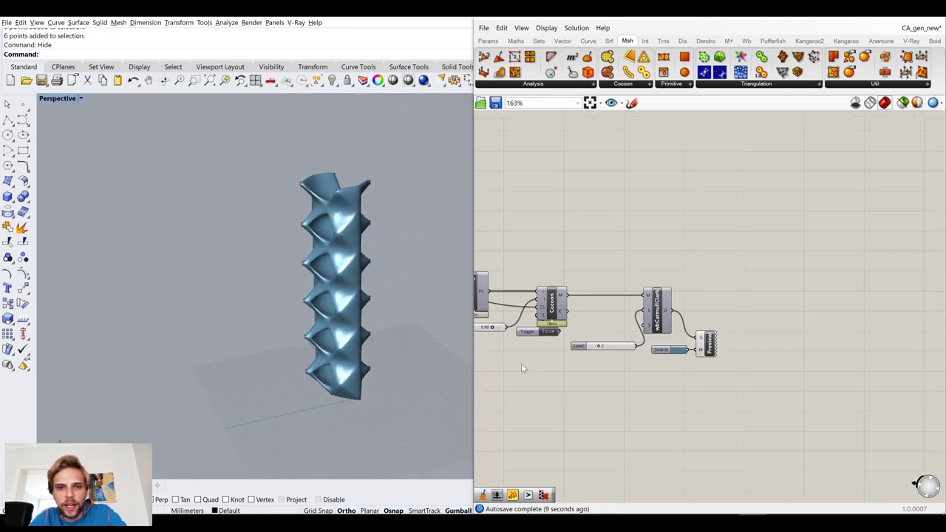
scroll(649, 300, "up", 6)
scroll(669, 308, "down", 8)
right_click_drag(643, 310, 757, 322)
scroll(709, 297, "up", 8)
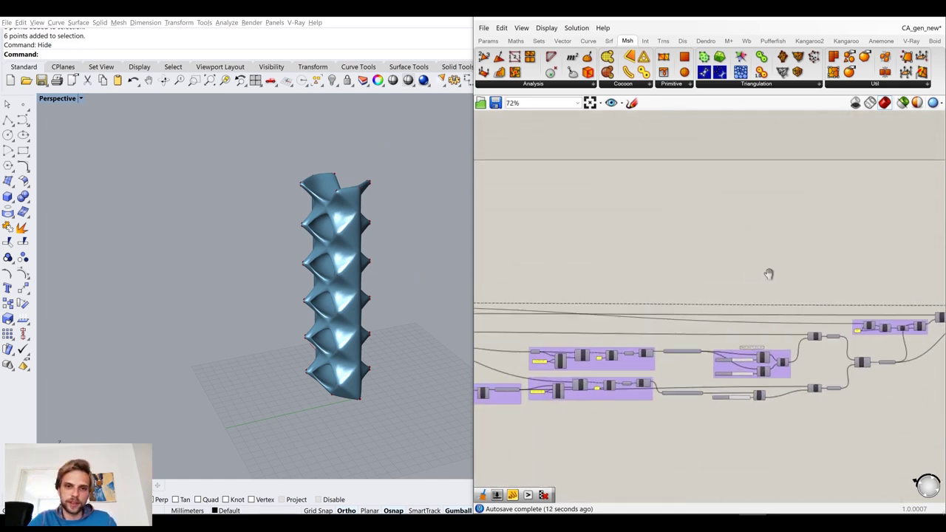
left_click(716, 288)
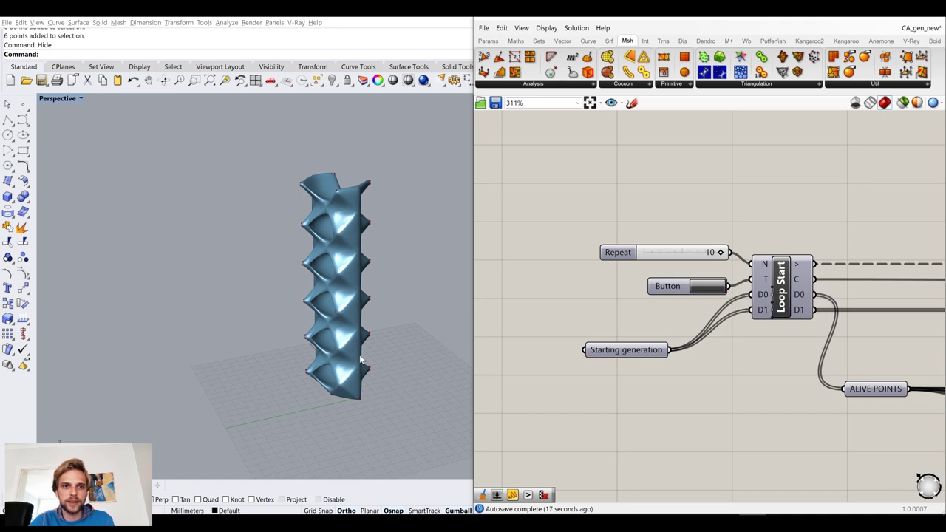
double_click(674, 196)
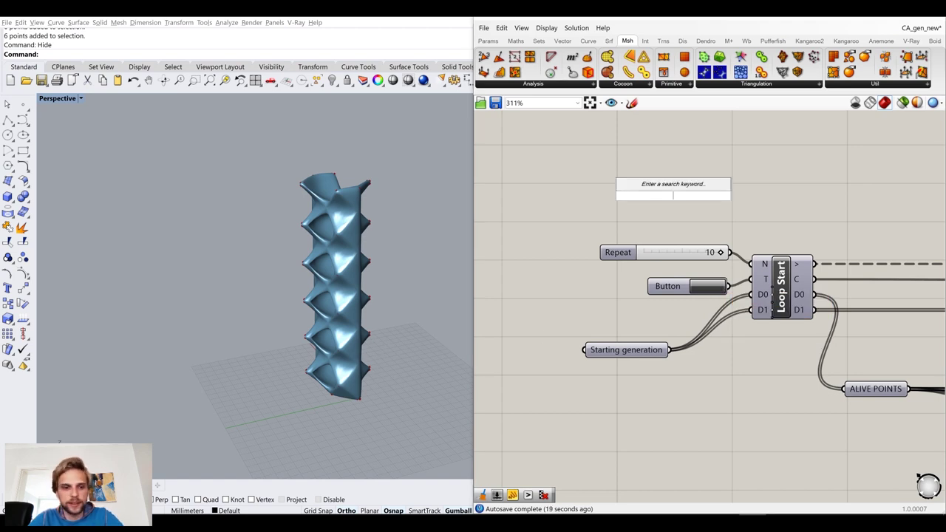
type("20<")
key("Return")
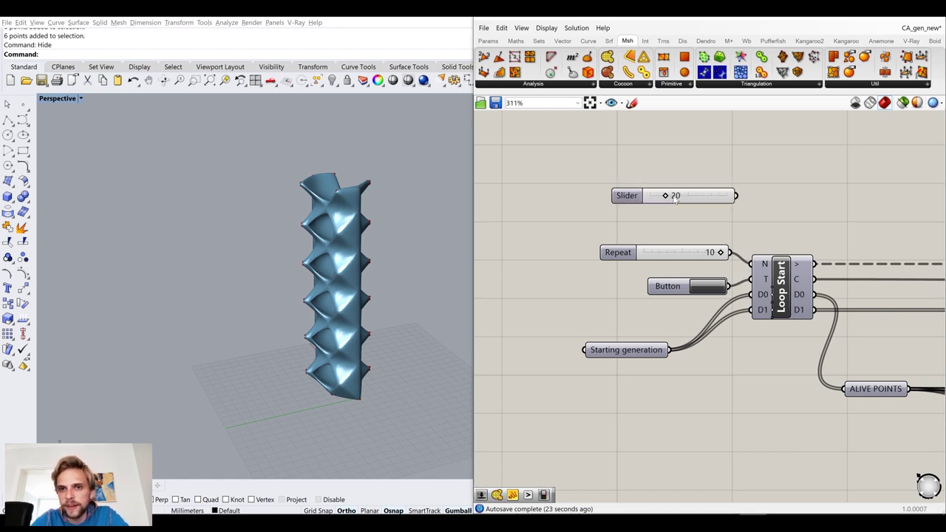
left_click_drag(737, 196, 752, 264)
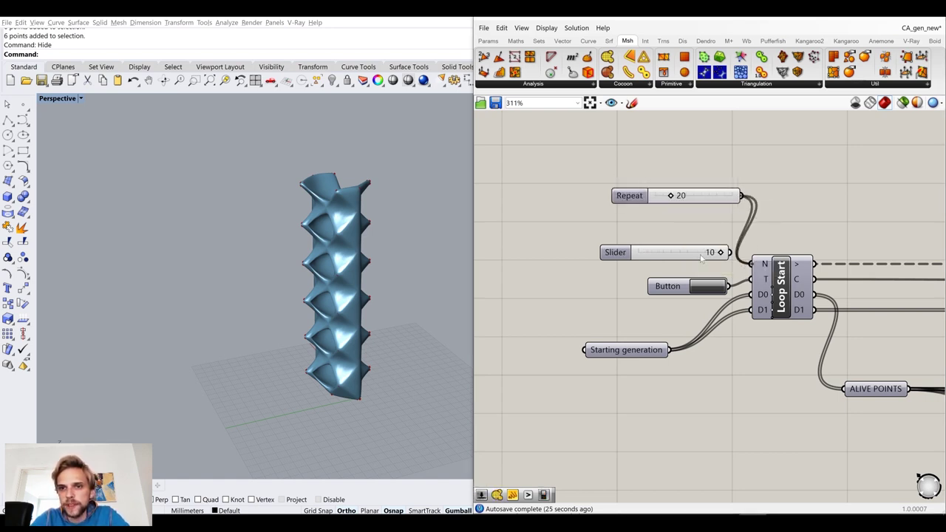
left_click(718, 252)
key("Delete")
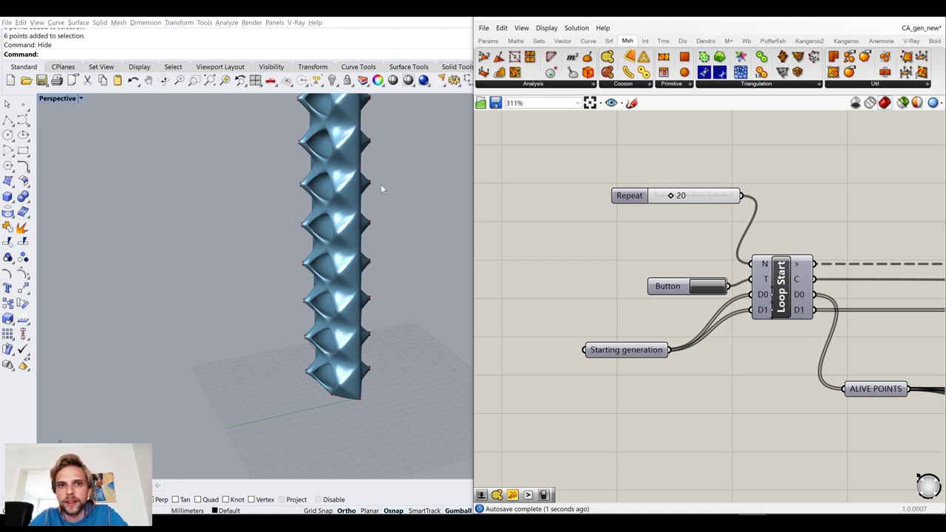
Place the new Repeat slider directly beside Loop Start's N input, above the Button
scroll(389, 236, "down", 3)
right_click_drag(395, 215, 377, 282, "shift")
left_click_drag(718, 195, 705, 264)
left_click(628, 243)
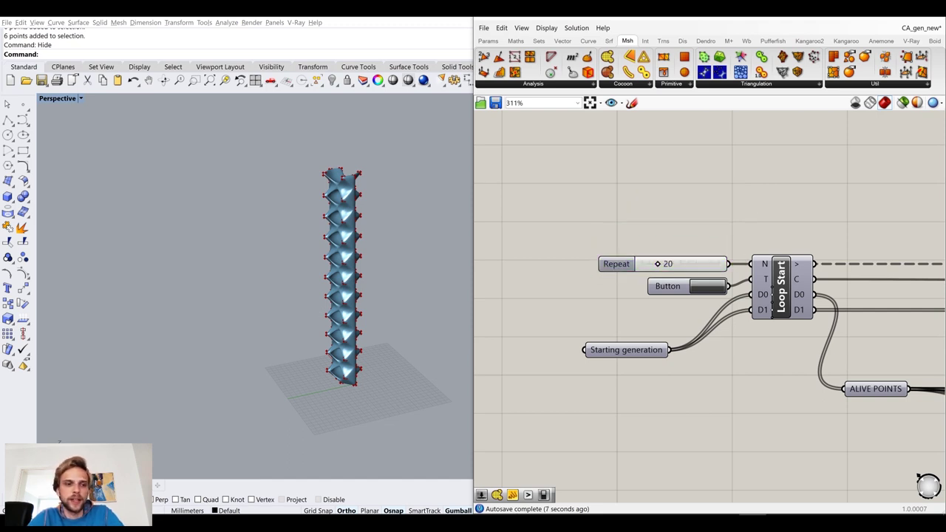
right_click_drag(360, 386, 306, 370)
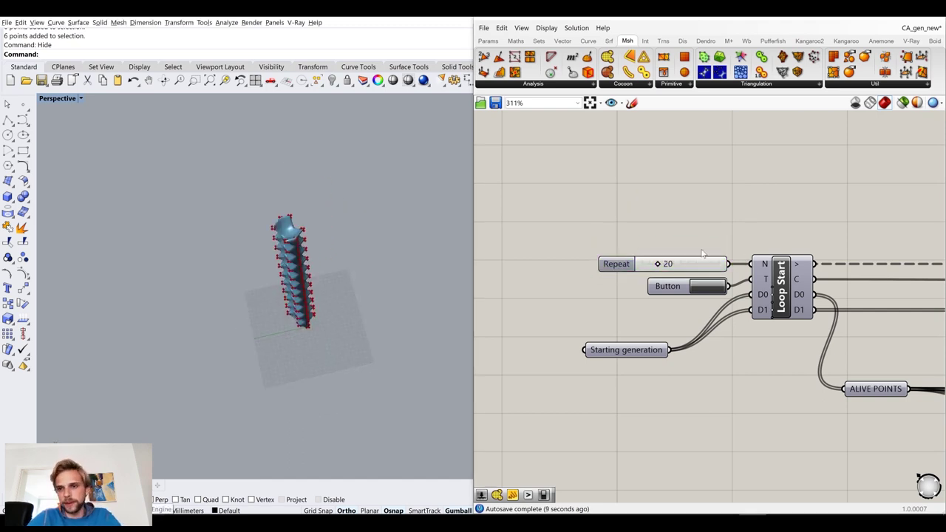
Look over the meshing components at the end of the definition and the extended tower mesh
scroll(703, 253, "down", 5)
scroll(702, 254, "down", 7)
left_click_drag(835, 374, 510, 264)
left_click(781, 308)
scroll(781, 308, "up", 7)
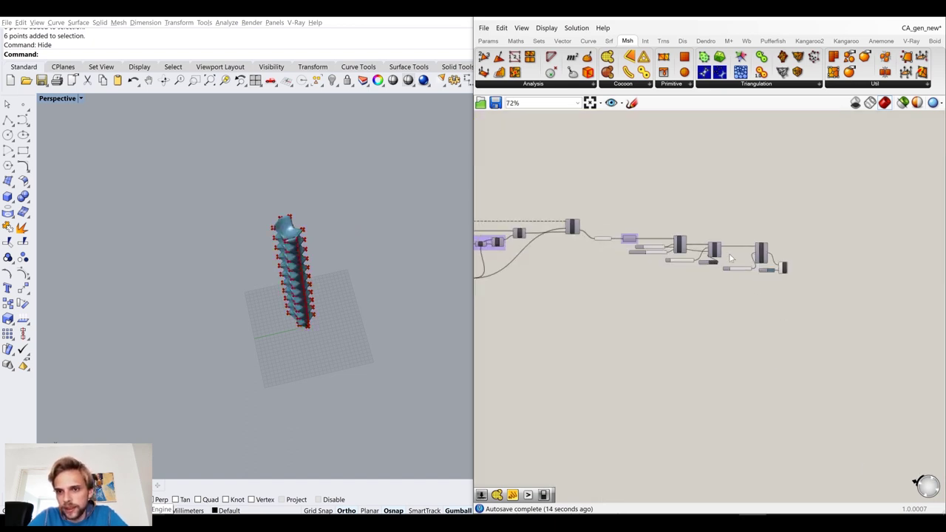
scroll(627, 277, "down", 2)
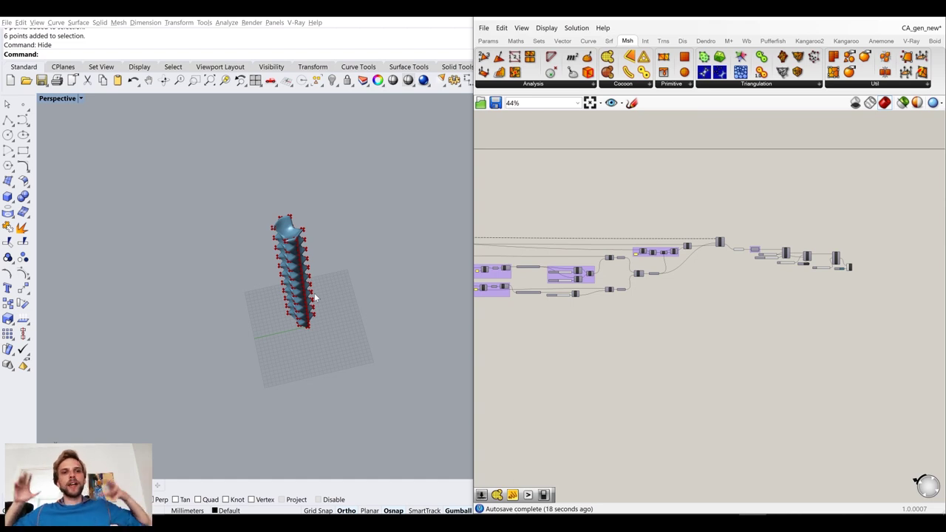
right_click_drag(324, 293, 318, 257)
Examine the neighbour-count rules: the Equals check for dead points and the death check for alive cells
right_click_drag(548, 292, 659, 229)
scroll(659, 229, "up", 4)
scroll(715, 261, "up", 3)
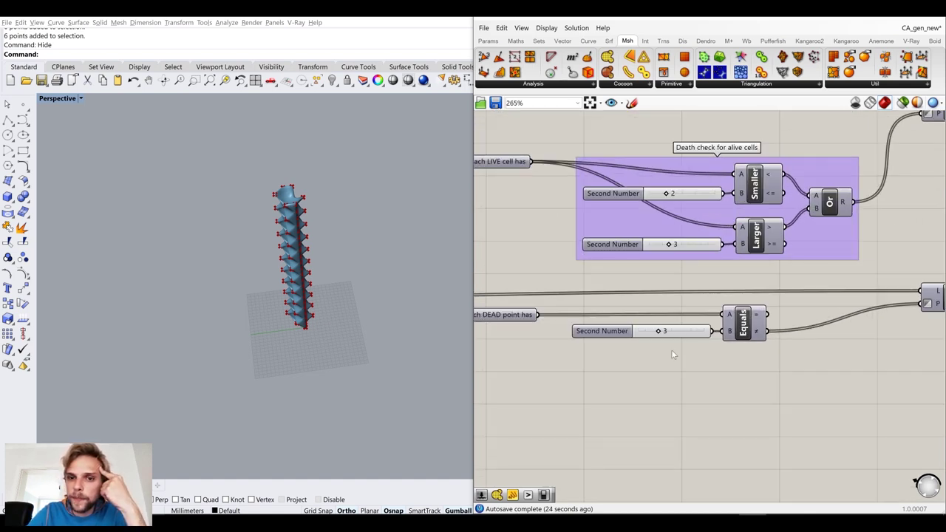
right_click_drag(687, 345, 602, 267)
left_click(659, 249)
left_click(606, 204)
right_click_drag(605, 204, 697, 241)
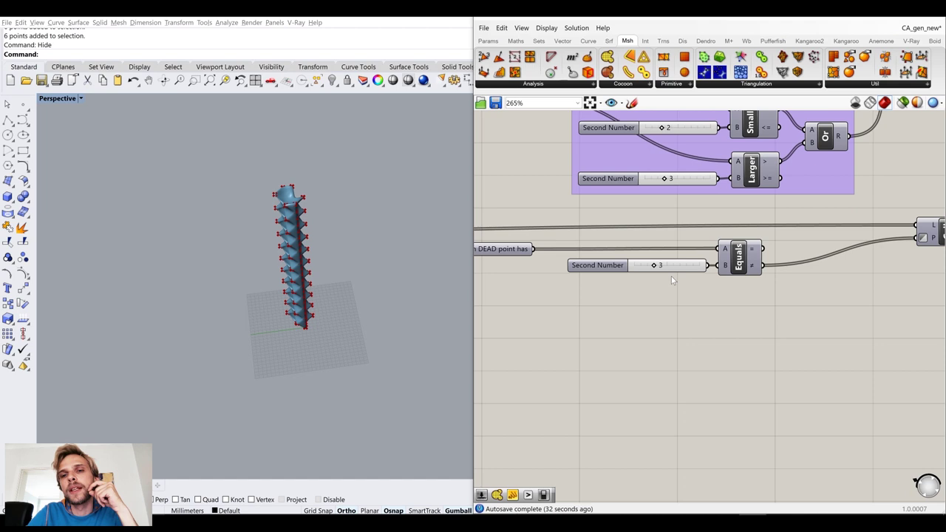
left_click_drag(781, 321, 677, 256)
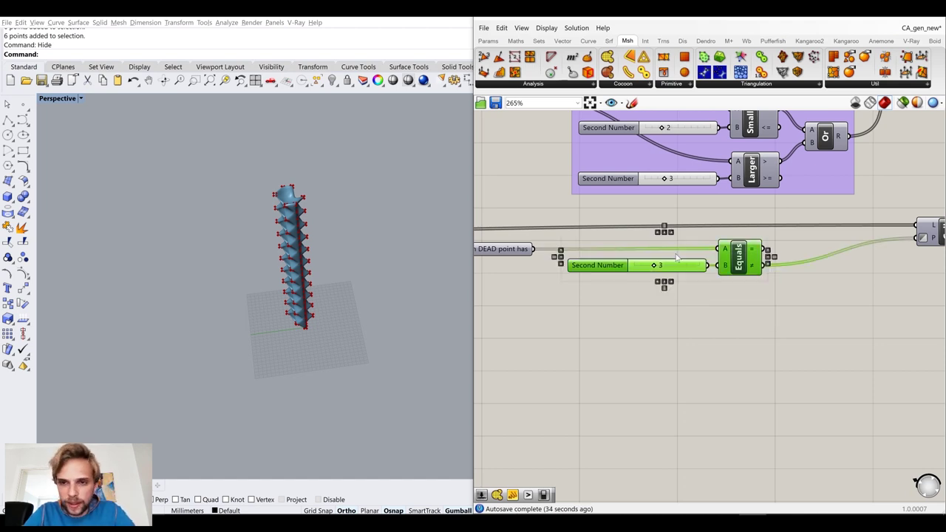
left_click(727, 315)
right_click_drag(621, 271, 696, 251)
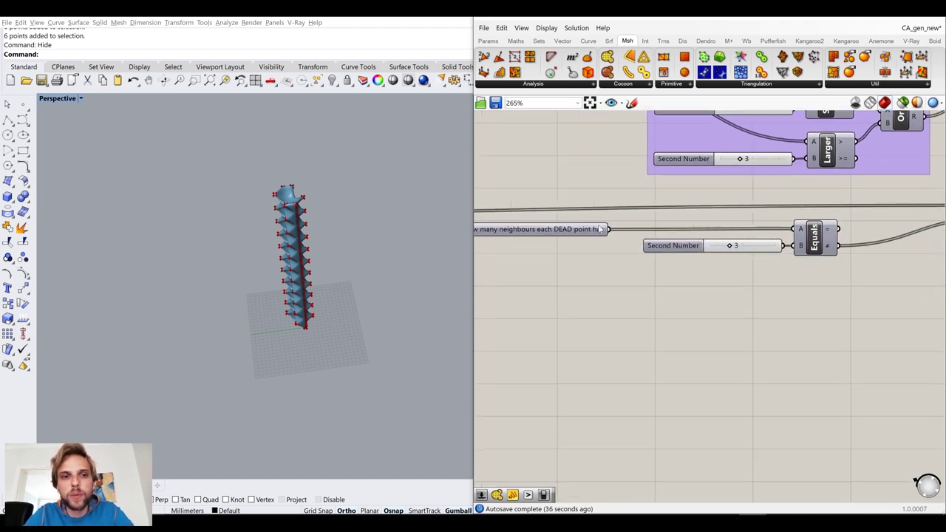
mouse_move(600, 229)
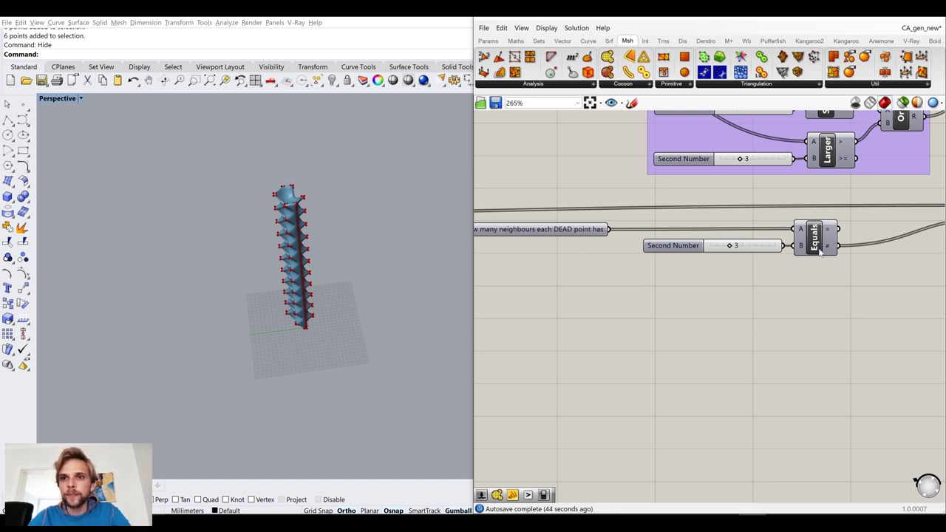
right_click_drag(820, 253, 698, 379)
mouse_move(730, 209)
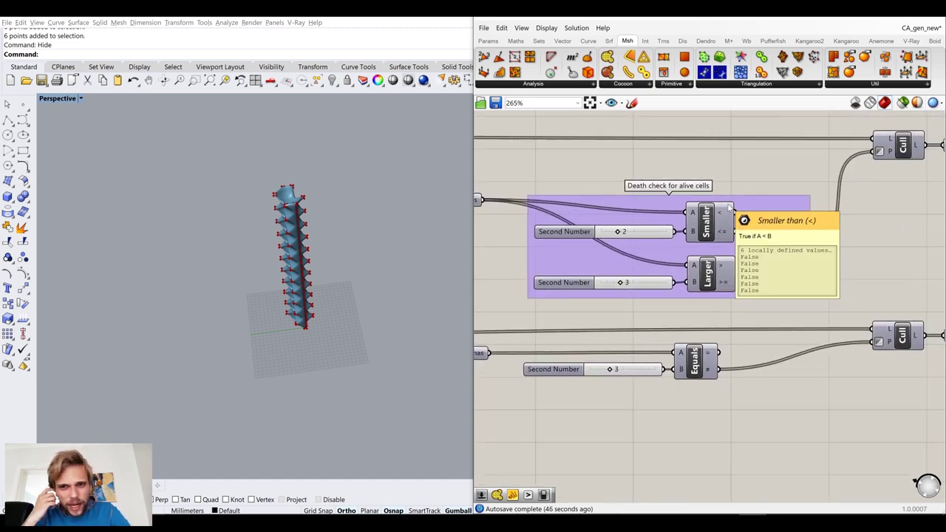
Duplicate the Equals component for dead points together with its number slider and place the copies below the originals
left_click_drag(740, 445, 547, 341)
left_click_drag(725, 431, 611, 349)
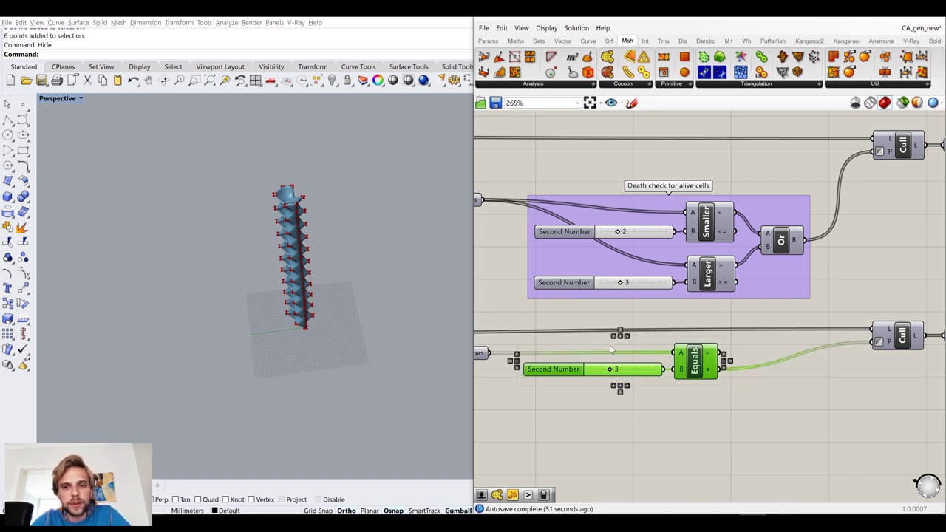
key("ctrl+c")
key("ctrl+v")
left_click_drag(696, 380, 688, 428)
left_click(761, 392)
Set the slider feeding the duplicated Equals component's B input to 2
right_click_drag(641, 447, 701, 376)
scroll(671, 357, "up", 3)
left_click_drag(665, 356, 655, 359)
right_click_drag(654, 358, 560, 371)
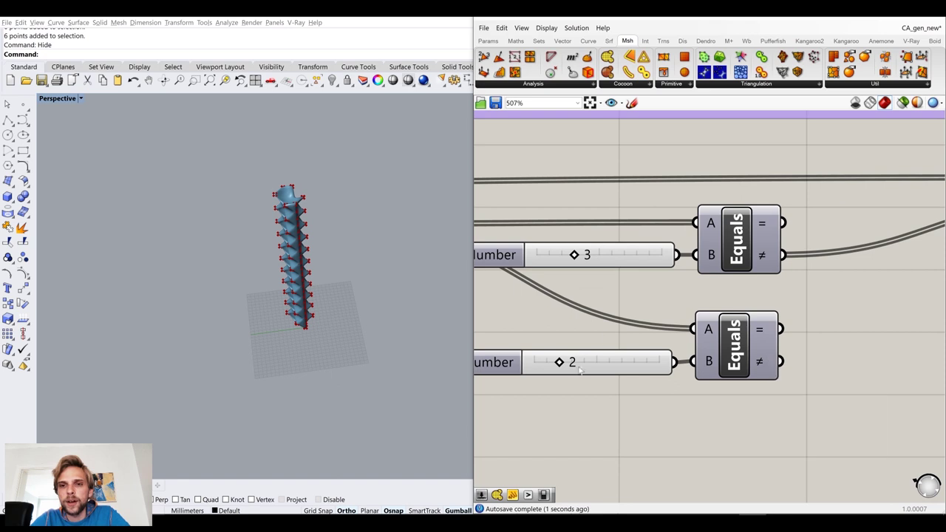
scroll(614, 322, "down", 3)
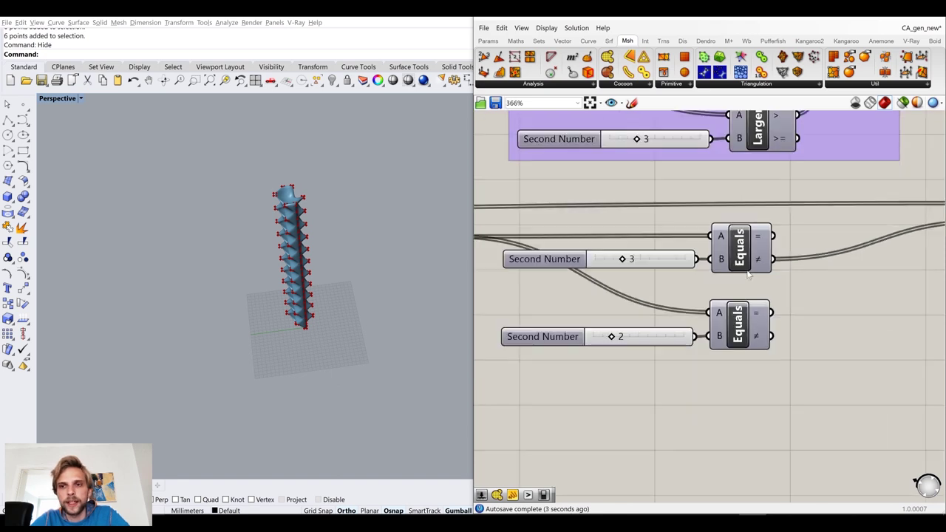
right_click_drag(613, 321, 737, 302)
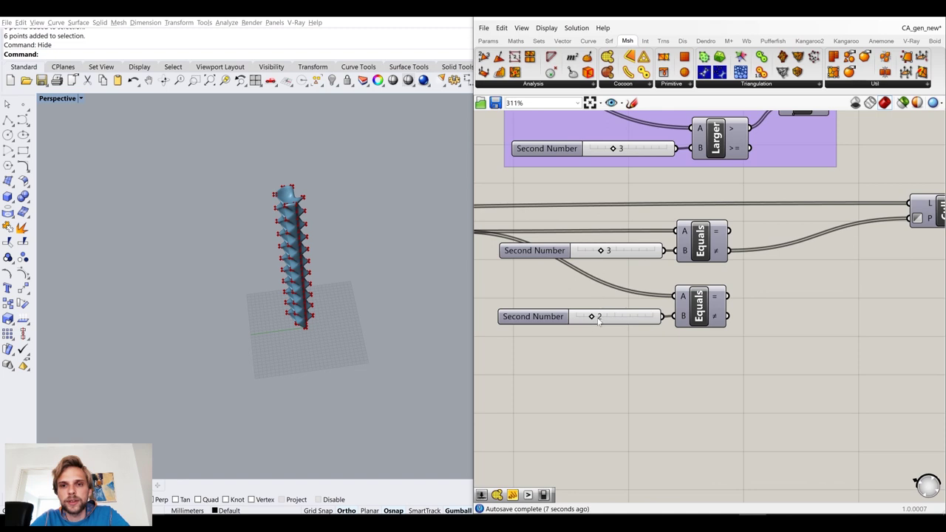
left_click(621, 324)
left_click_drag(621, 324, 622, 326)
double_click(821, 287)
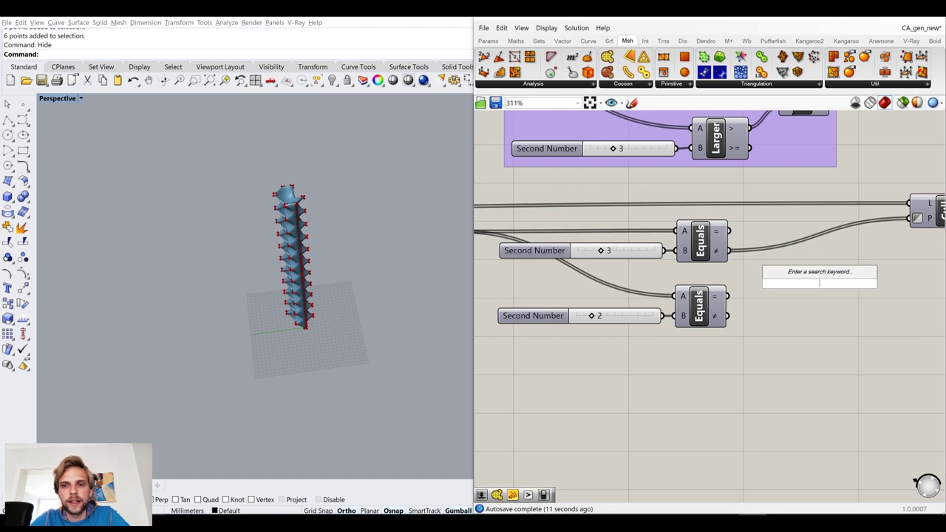
type("and")
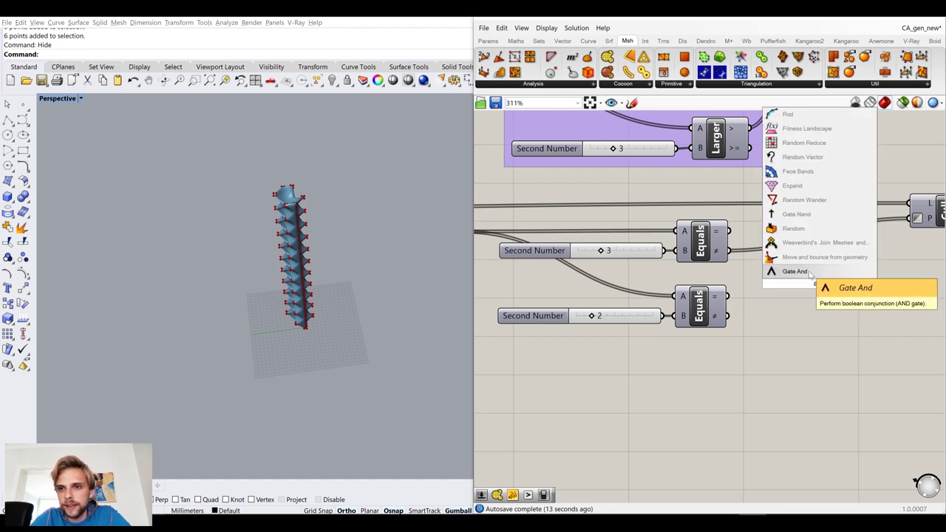
key("Return")
Add a Gate Or, feed it the ≠ outputs of both Equals components, and connect its R output to the Cull component's P input
double_click(804, 329)
type("or")
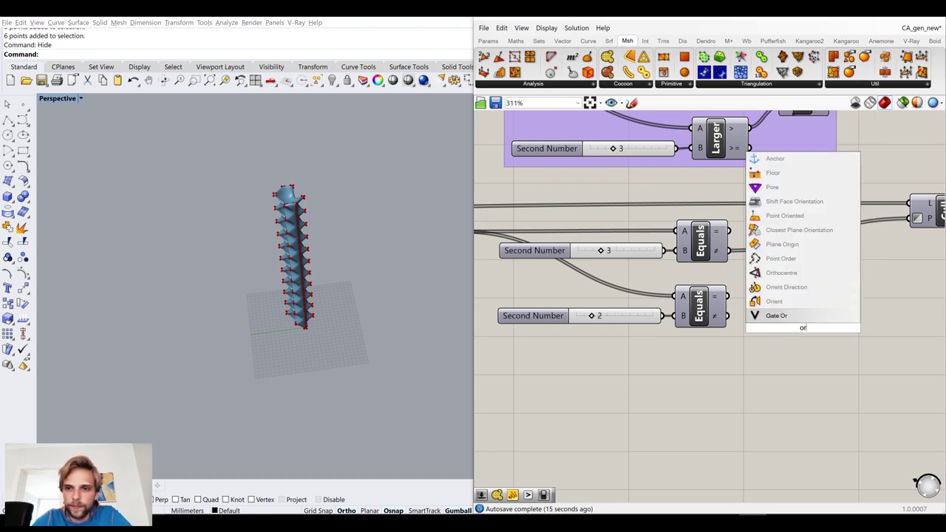
left_click(781, 317)
left_click_drag(730, 253, 800, 291)
left_click_drag(727, 317, 911, 218)
left_click(771, 254)
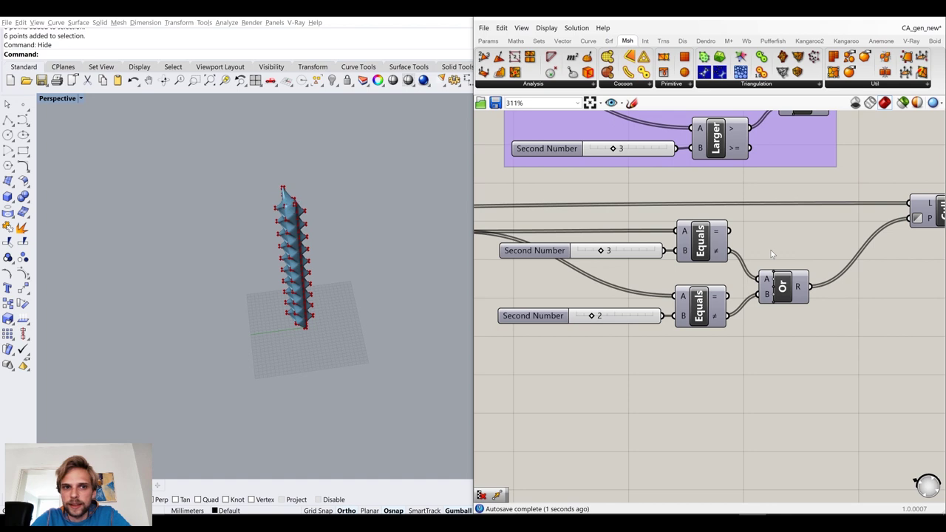
Rerun the Loop Start loop with its Button and inspect the regenerated mesh up close
scroll(771, 254, "down", 5)
right_click_drag(642, 253, 828, 290)
right_click_drag(485, 225, 924, 289)
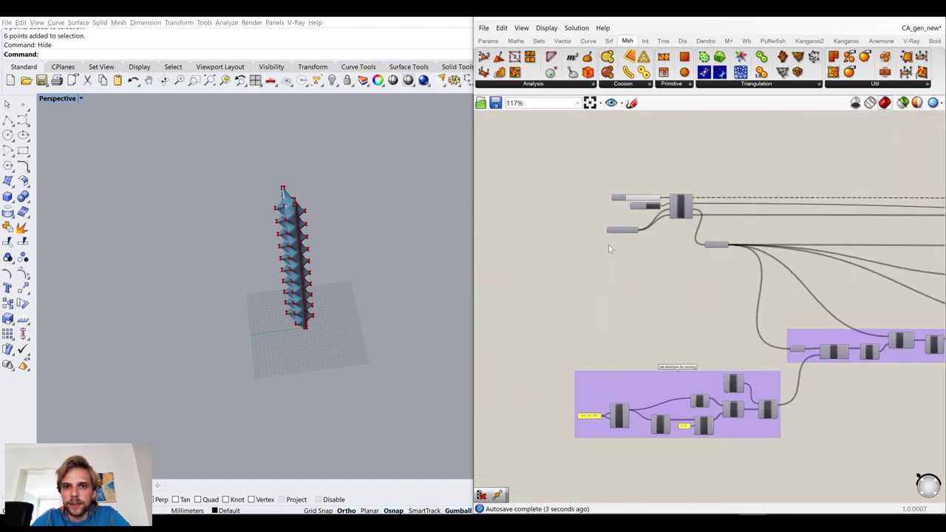
scroll(657, 213, "up", 3)
left_click(651, 199)
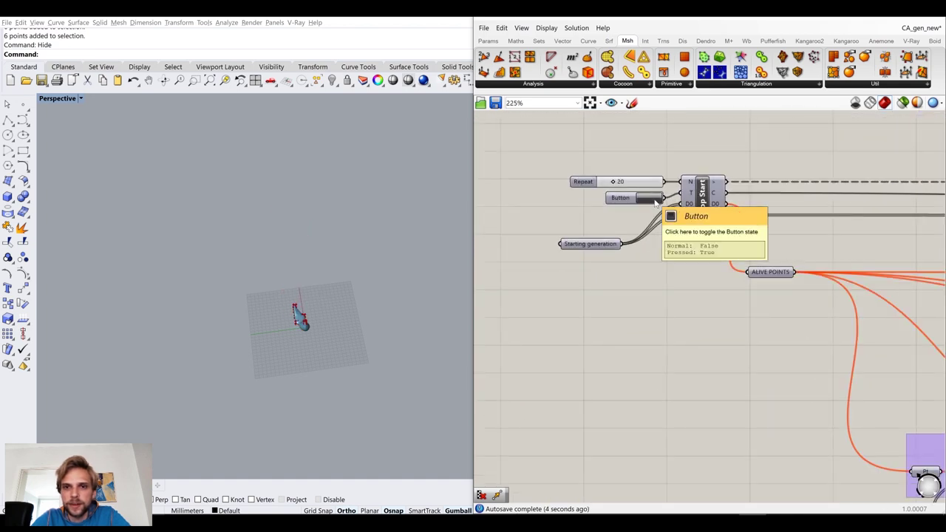
scroll(604, 274, "down", 4)
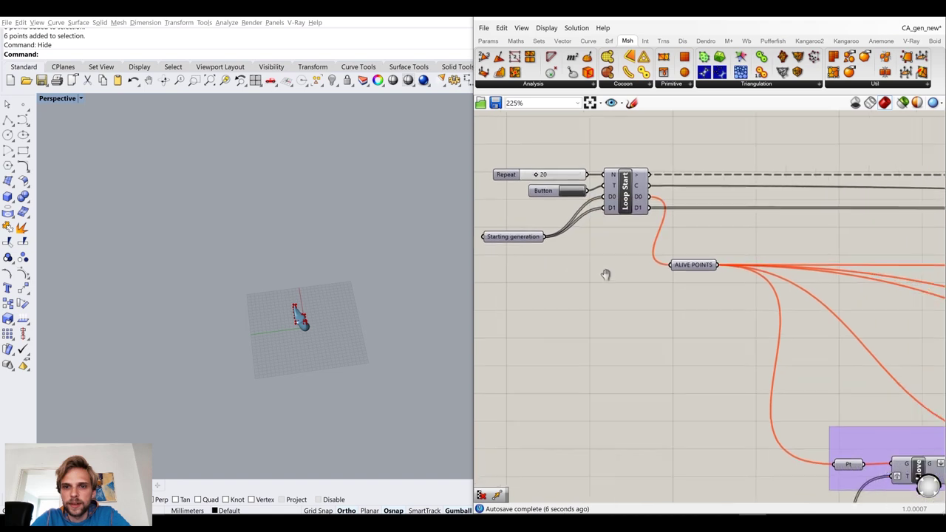
scroll(533, 244, "up", 4)
right_click_drag(285, 318, 372, 278)
scroll(334, 398, "up", 7)
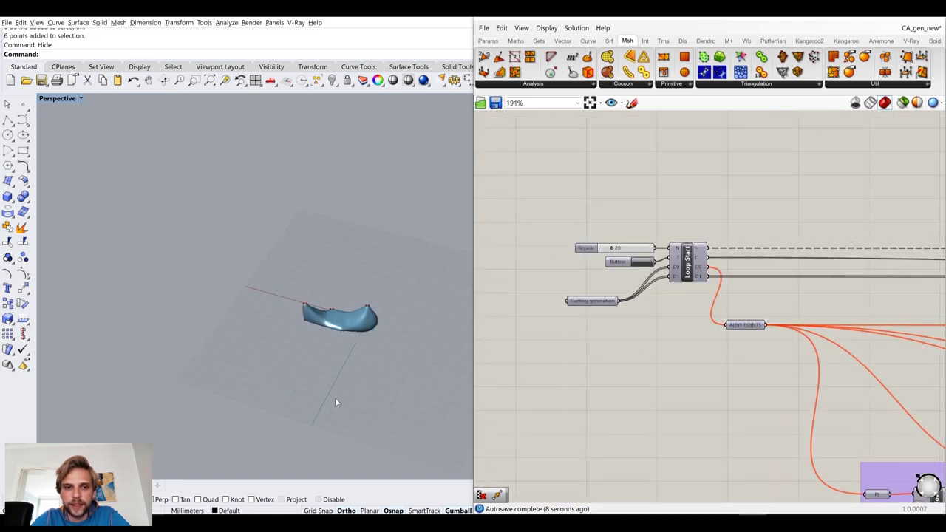
Move the Or gate slightly down, beside the duplicated Equals component
scroll(677, 287, "down", 6)
scroll(850, 316, "up", 9)
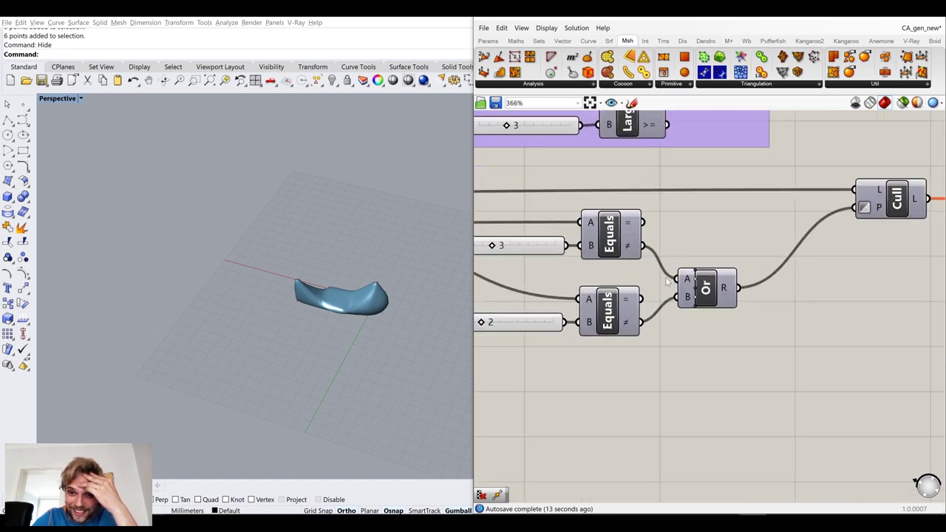
left_click_drag(713, 294, 732, 316)
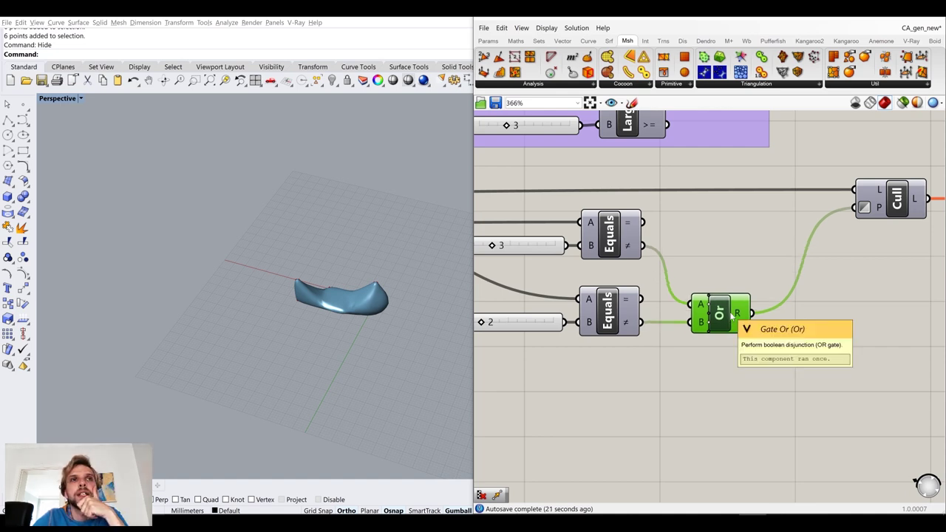
Delete the Or gate and turn off Invert on the Cull component's P input
key("Delete")
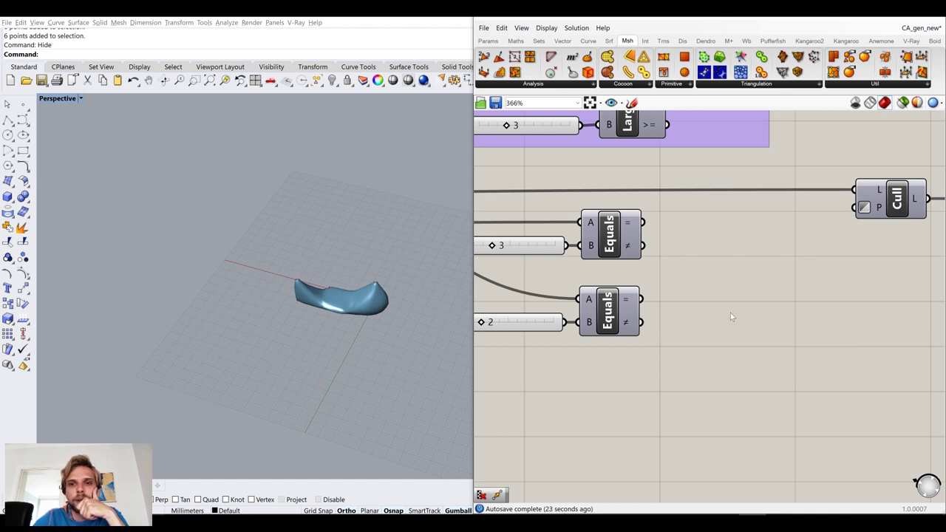
right_click(867, 208)
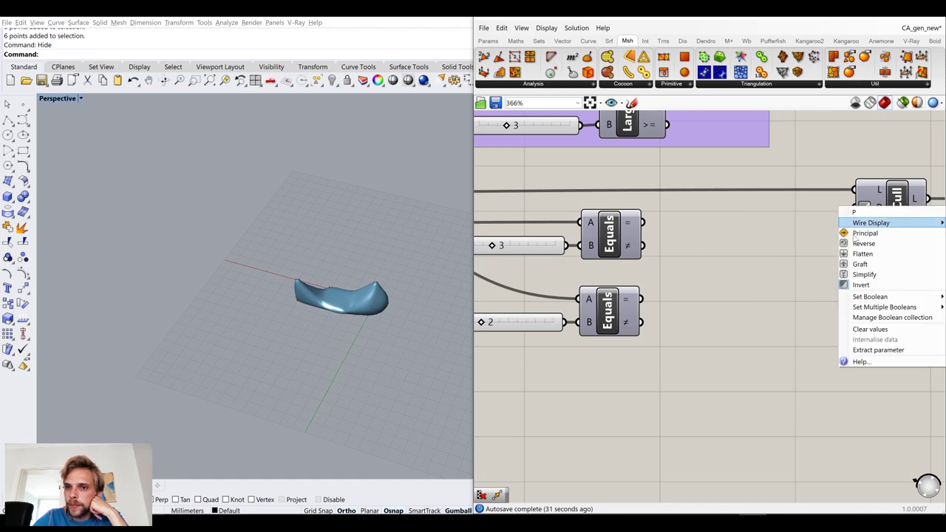
left_click(865, 289)
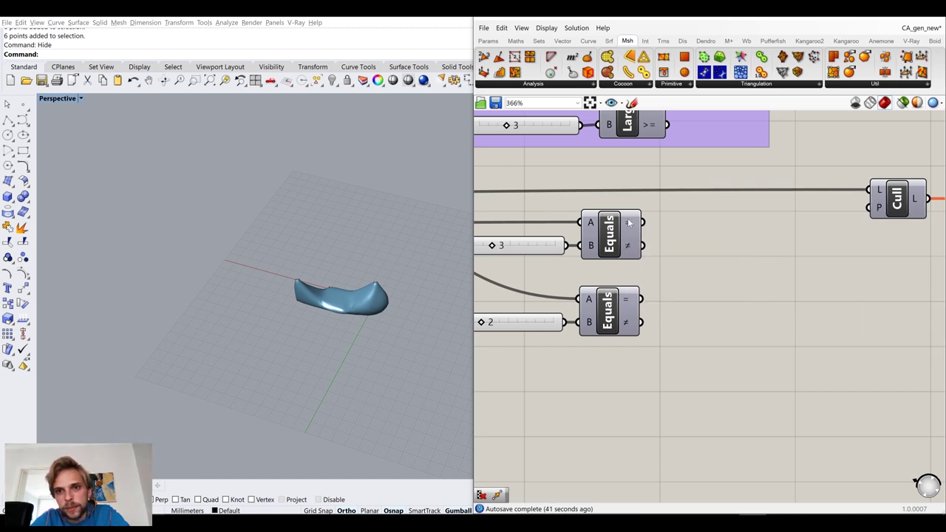
Add a new Gate Or, feed it the = outputs of both Equals components, and connect its R output to the Cull component's P input
double_click(744, 246)
type("or")
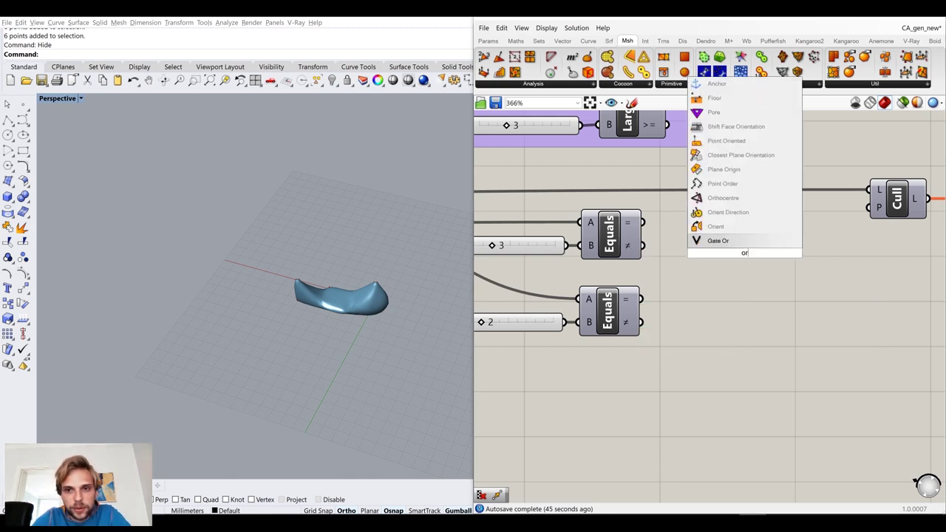
left_click(740, 242)
left_click_drag(643, 221, 716, 248)
left_click_drag(642, 298, 714, 261)
left_click_drag(775, 253, 870, 208)
left_click(762, 251)
left_click(754, 217)
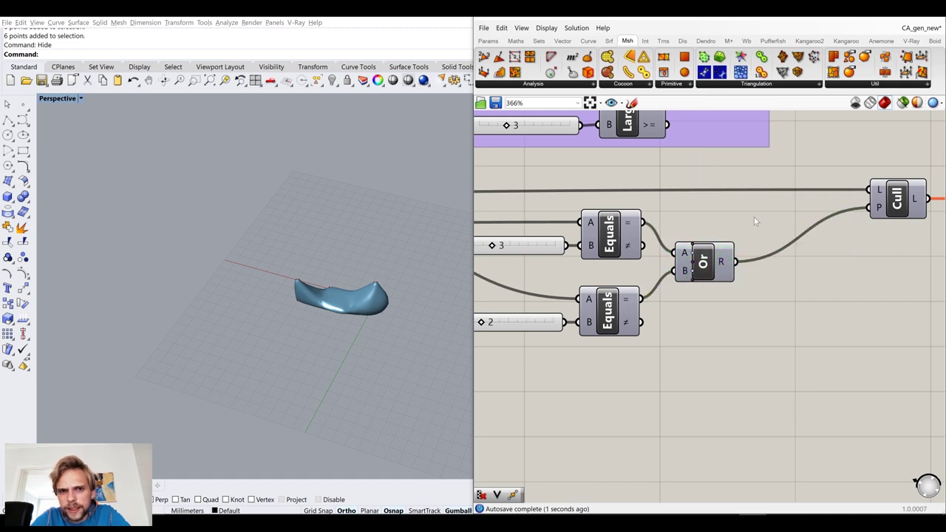
Rerun the Loop Start loop with its Button and inspect the regenerated mesh from above and below
scroll(754, 216, "down", 5)
scroll(706, 185, "up", 5)
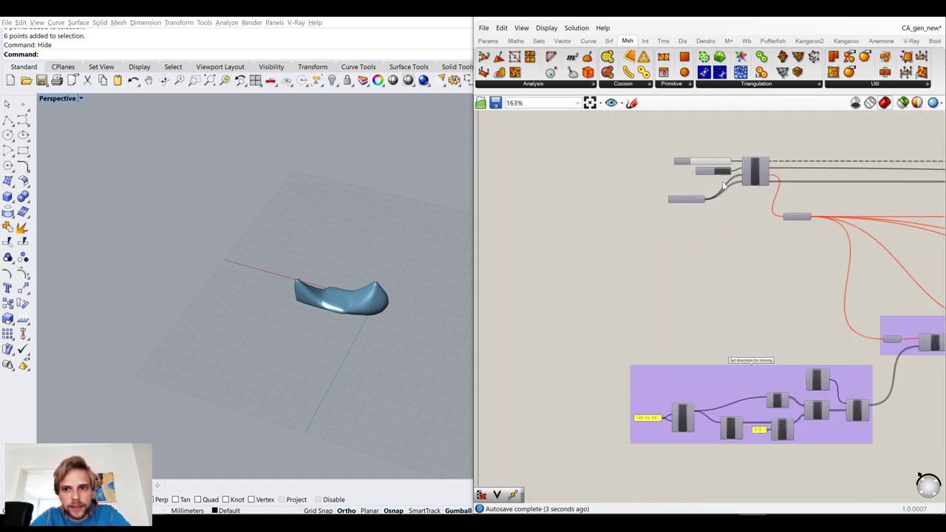
left_click(723, 168)
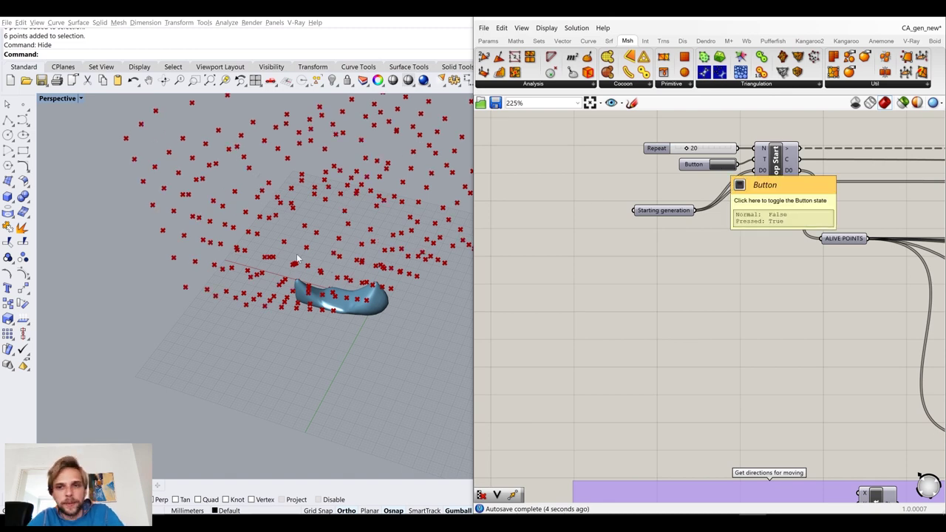
scroll(297, 253, "down", 2)
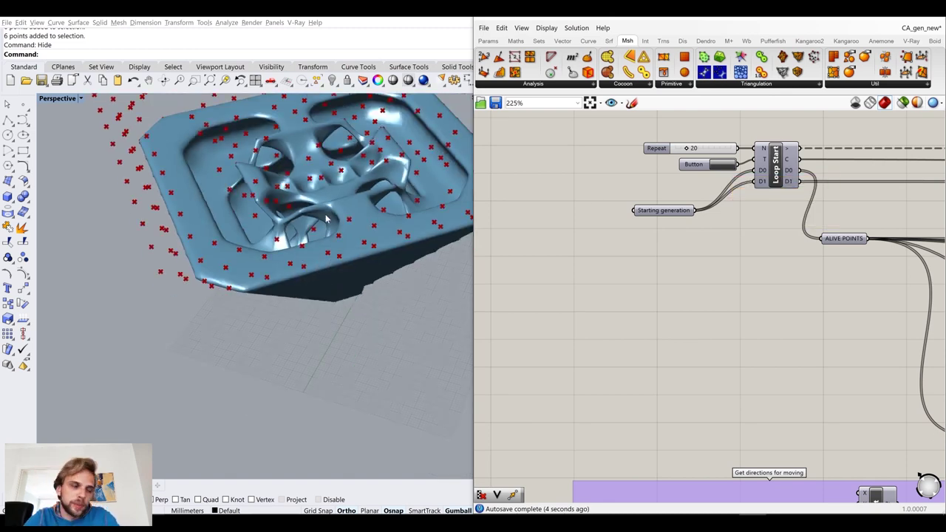
scroll(325, 219, "up", 3)
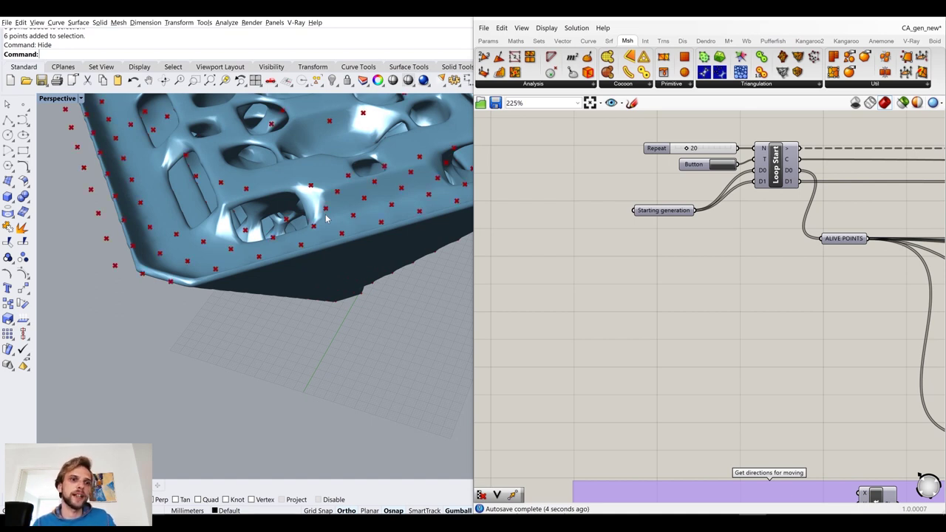
scroll(325, 218, "up", 3)
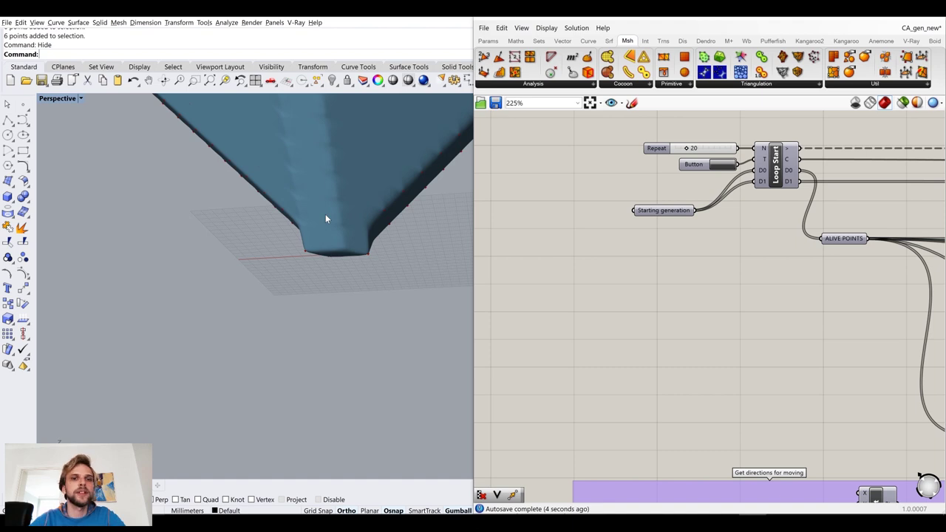
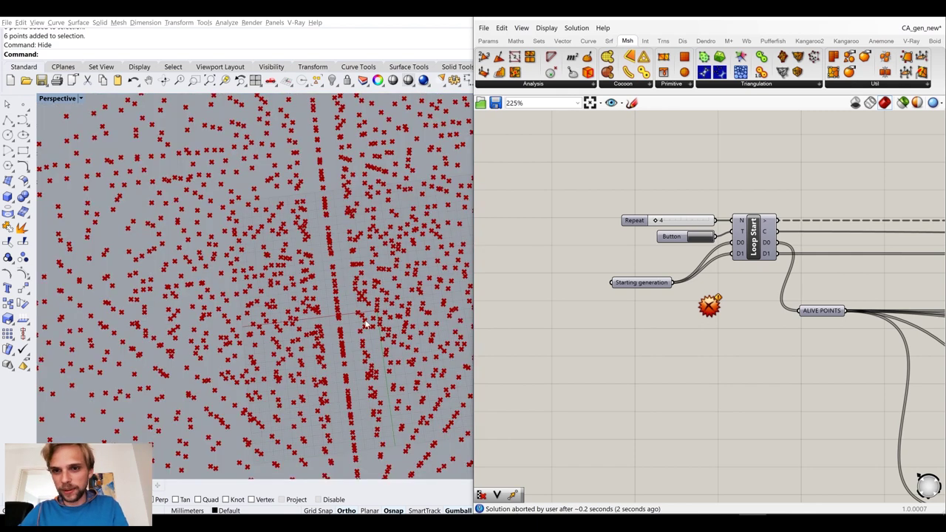
Set the Repeat slider feeding Loop Start's N input to 5
right_click_drag(367, 324, 437, 271)
scroll(437, 271, "down", 8)
right_click(631, 365)
left_click(561, 337)
scroll(561, 338, "down", 6)
right_click_drag(917, 374, 696, 300)
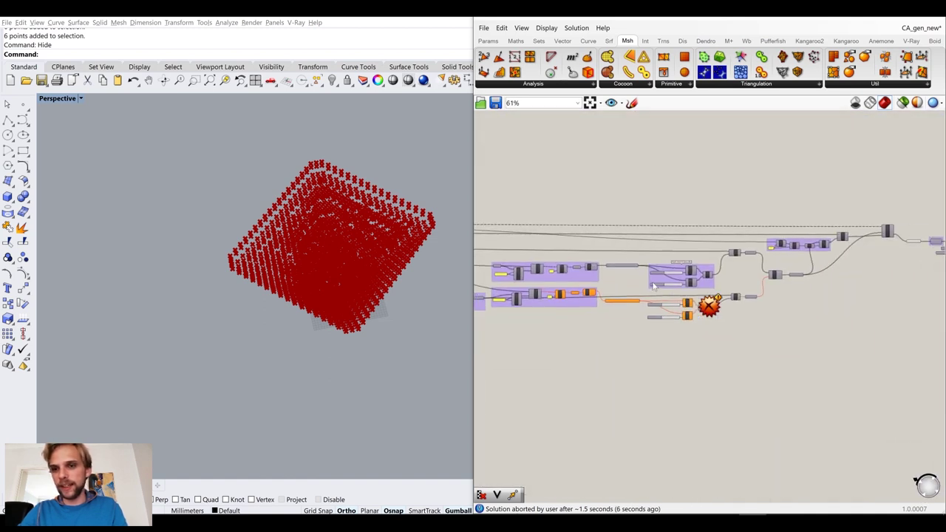
scroll(605, 287, "up", 8)
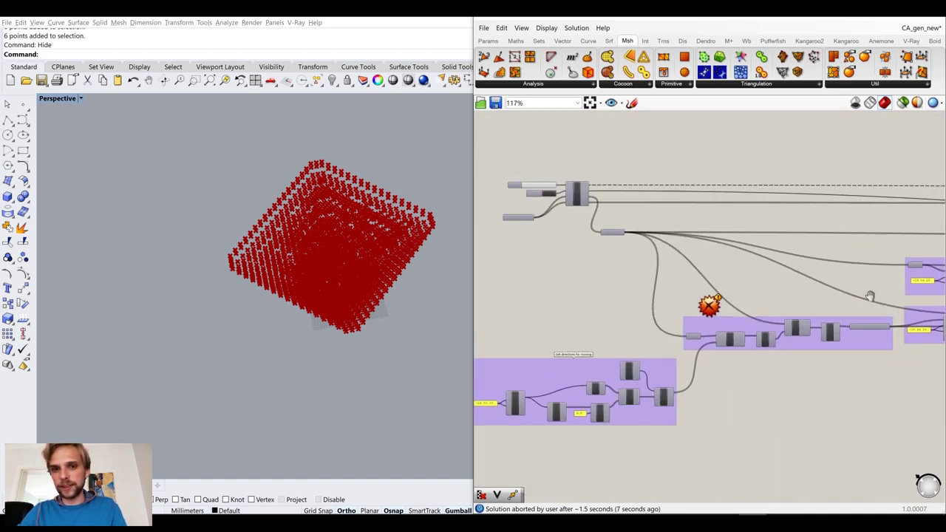
scroll(683, 197, "up", 3)
double_click(682, 200)
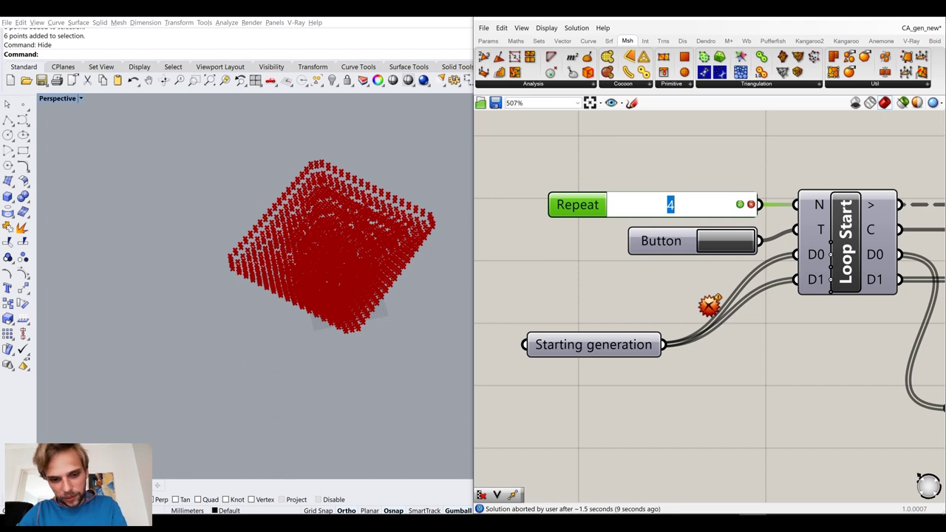
key("Return")
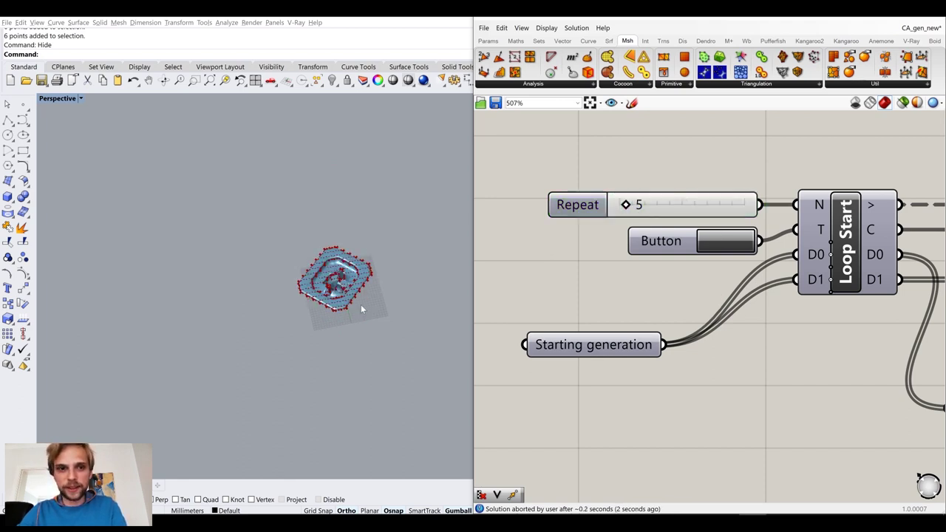
Inspect the regenerated mesh and set the Repeat slider to 7
scroll(322, 258, "up", 5)
double_click(663, 213)
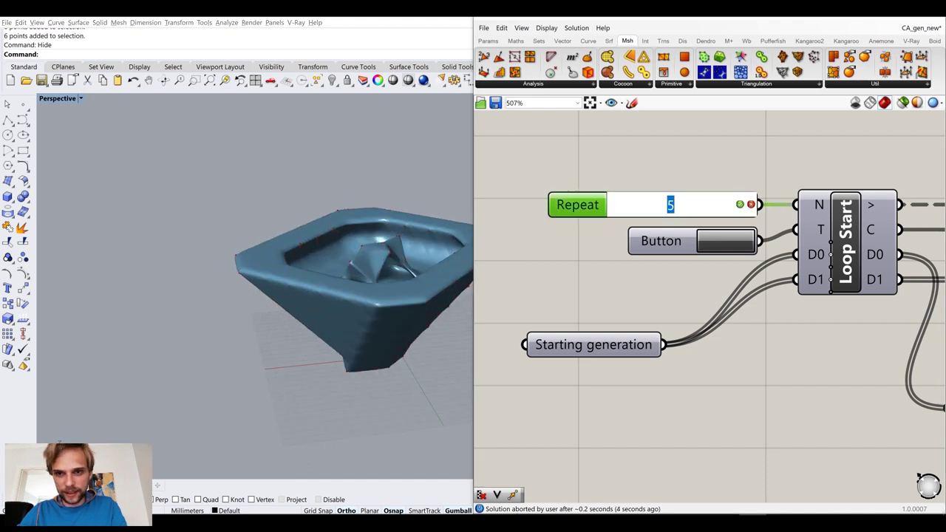
type("7")
key("Return")
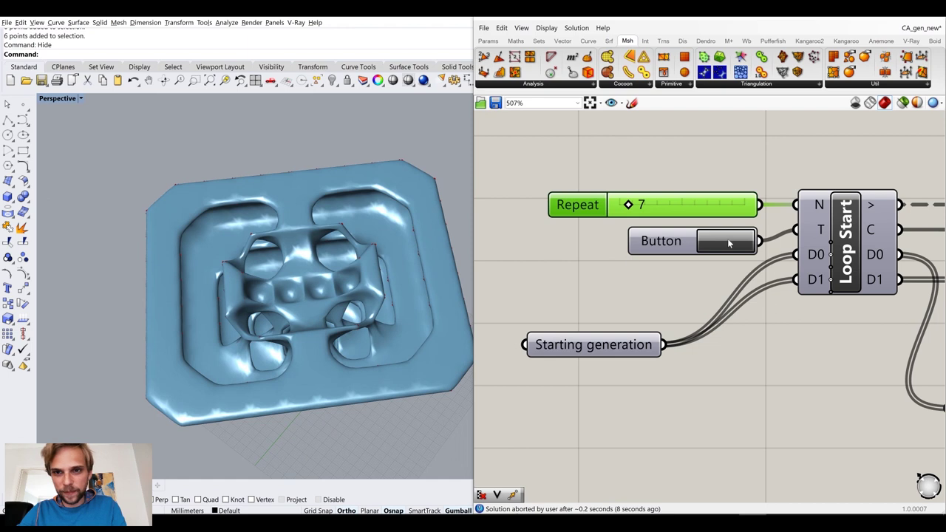
Try a Repeat value of 15 and abort the running solution
double_click(701, 213)
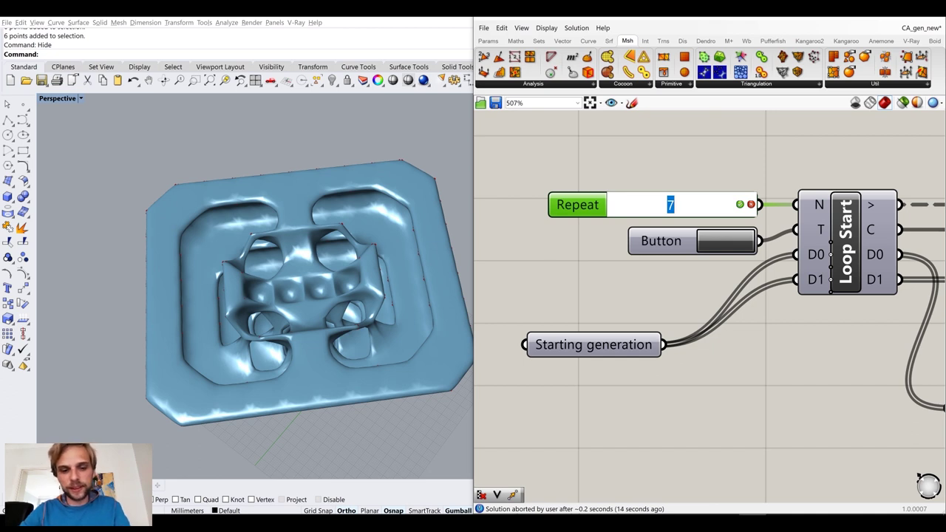
key("Return")
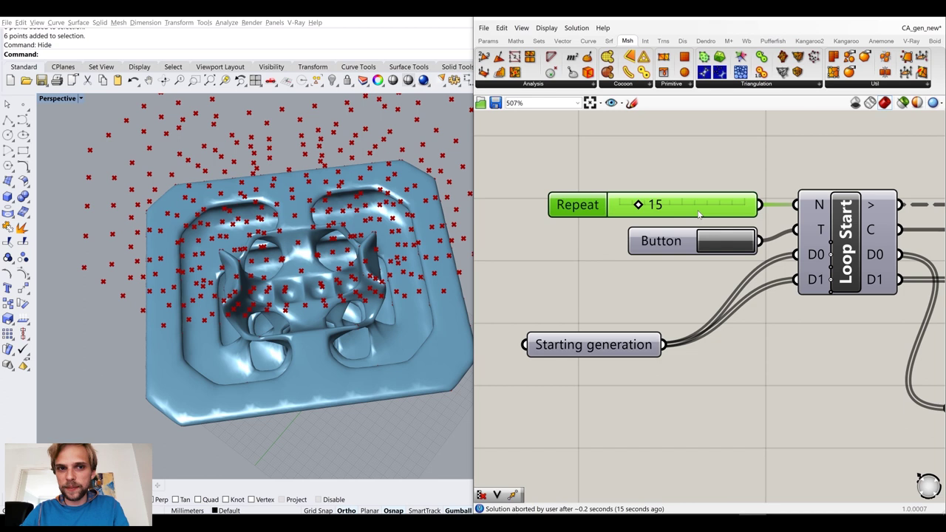
key("Escape")
Set the Repeat slider to 12 and inspect the resulting mesh from several angles
double_click(698, 211)
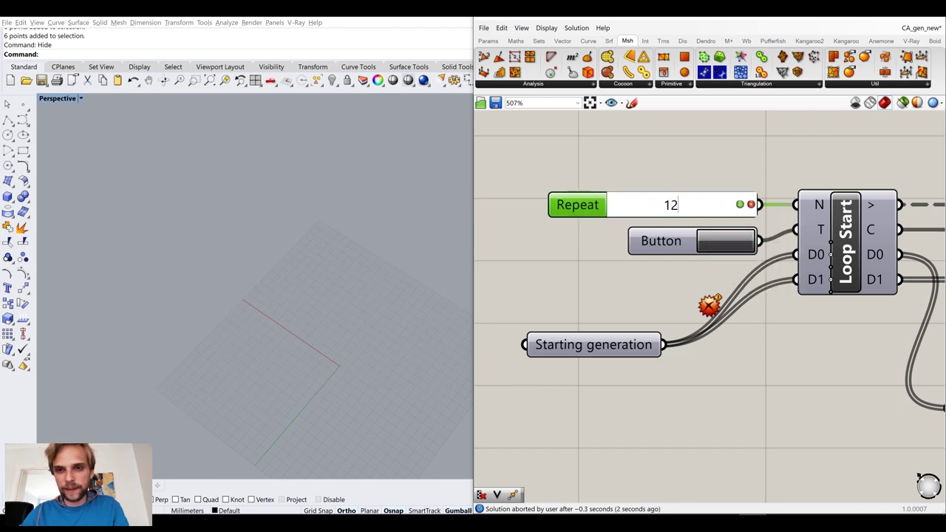
key("Return")
right_click_drag(343, 305, 393, 231)
scroll(345, 266, "down", 5)
scroll(345, 195, "up", 8)
right_click_drag(344, 195, 304, 253)
scroll(304, 252, "down", 6)
right_click_drag(260, 332, 301, 306)
scroll(267, 258, "up", 3)
right_click_drag(267, 256, 301, 279)
Set the slider feeding the duplicated Equals component's B input to 3
right_click_drag(760, 349, 630, 332)
scroll(676, 343, "down", 10)
right_click_drag(806, 414, 628, 327)
scroll(769, 348, "down", 3)
right_click_drag(774, 361, 613, 364)
scroll(650, 339, "up", 5)
scroll(650, 338, "up", 8)
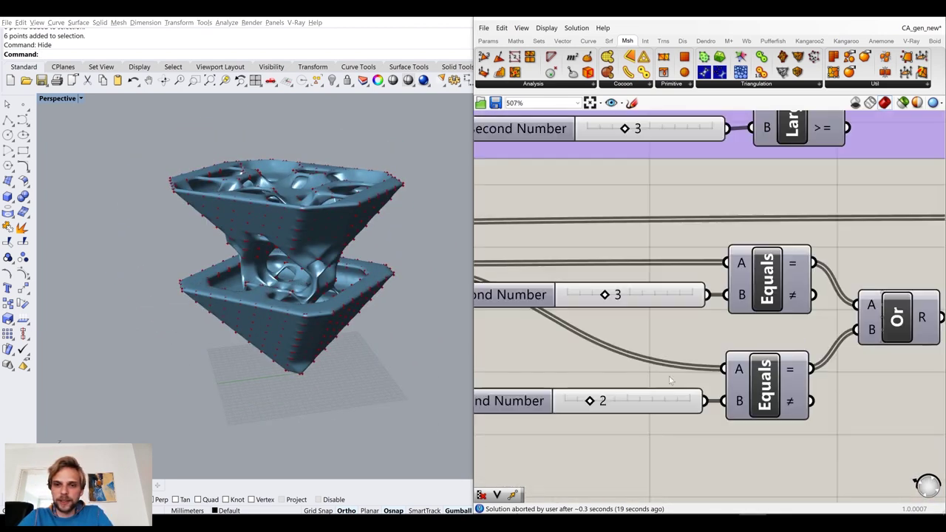
scroll(784, 318, "down", 4)
left_click_drag(870, 411, 647, 345)
scroll(831, 315, "up", 3)
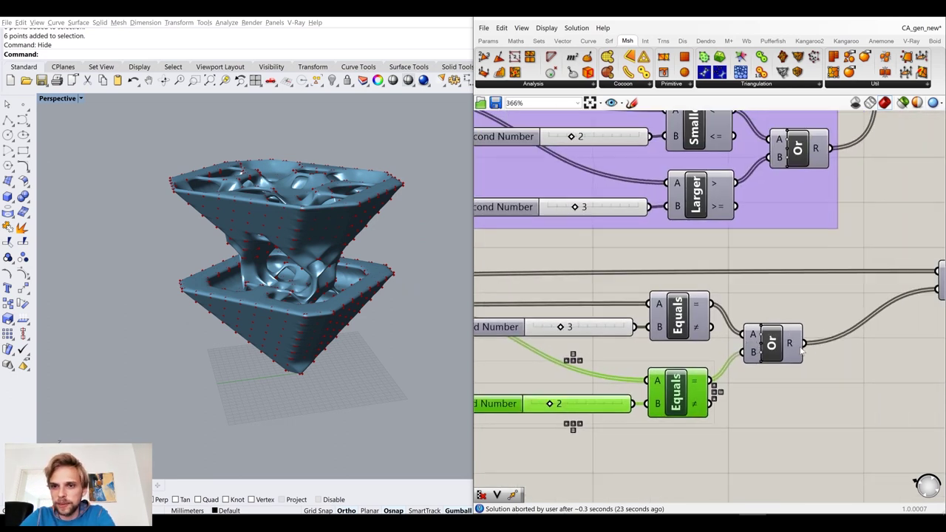
scroll(785, 347, "down", 3)
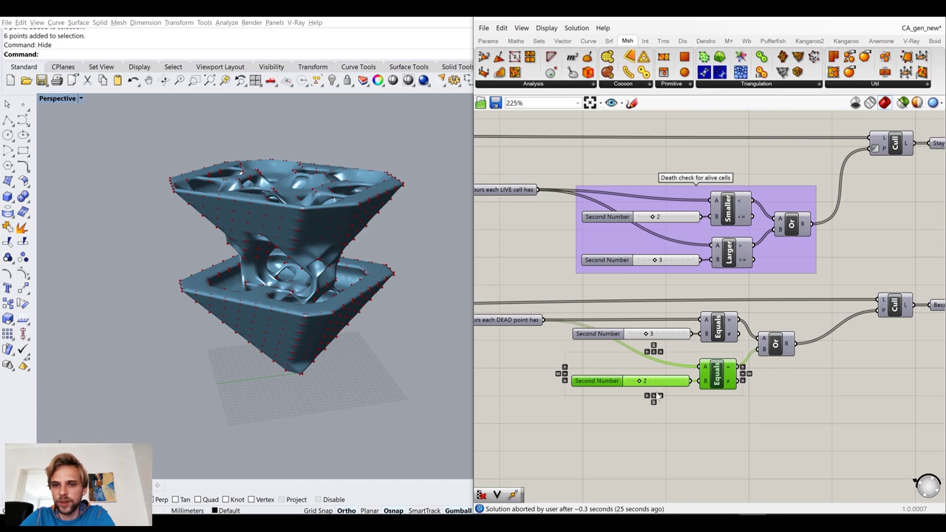
scroll(643, 389, "up", 4)
double_click(655, 376)
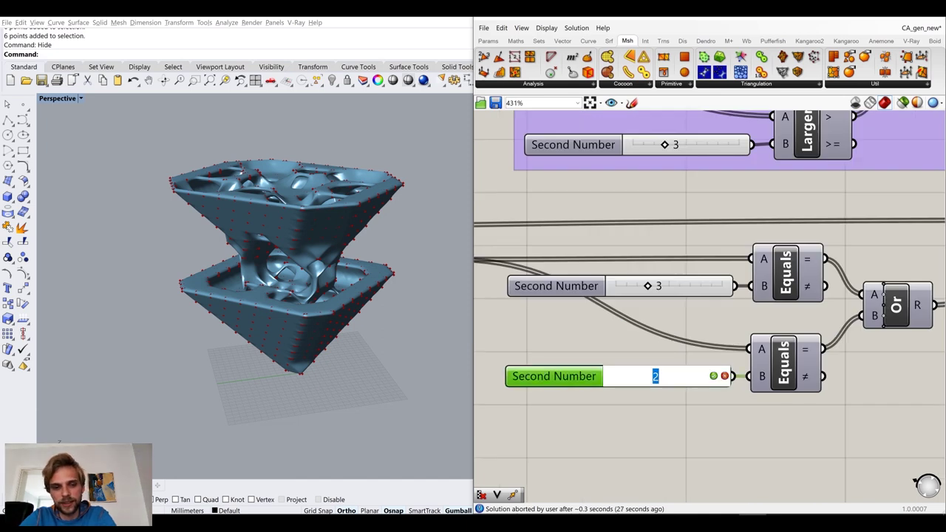
type("3")
key("Return")
scroll(662, 366, "down", 6)
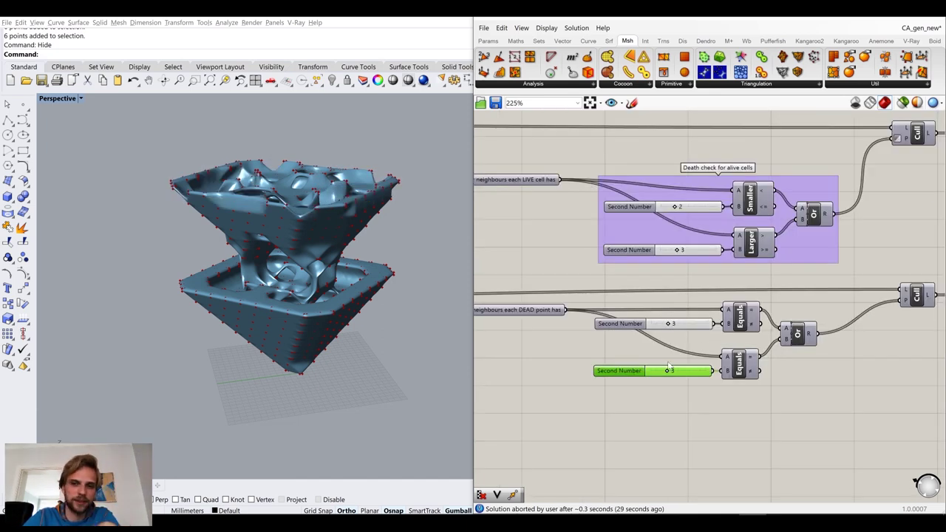
Run the Loop Start loop again with its Button and look over the new mesh
right_click_drag(534, 308, 804, 329)
right_click_drag(577, 302, 831, 319)
right_click_drag(670, 328, 803, 333)
scroll(718, 268, "up", 8)
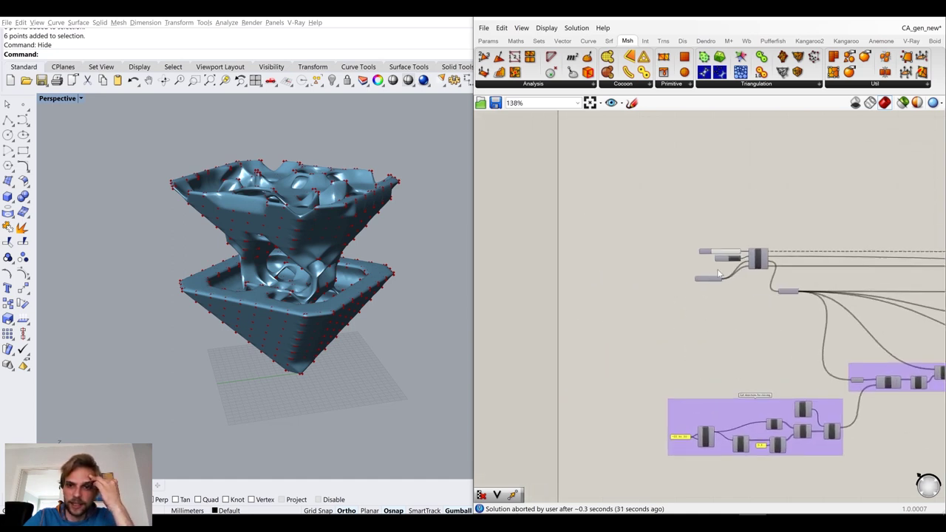
left_click(780, 231)
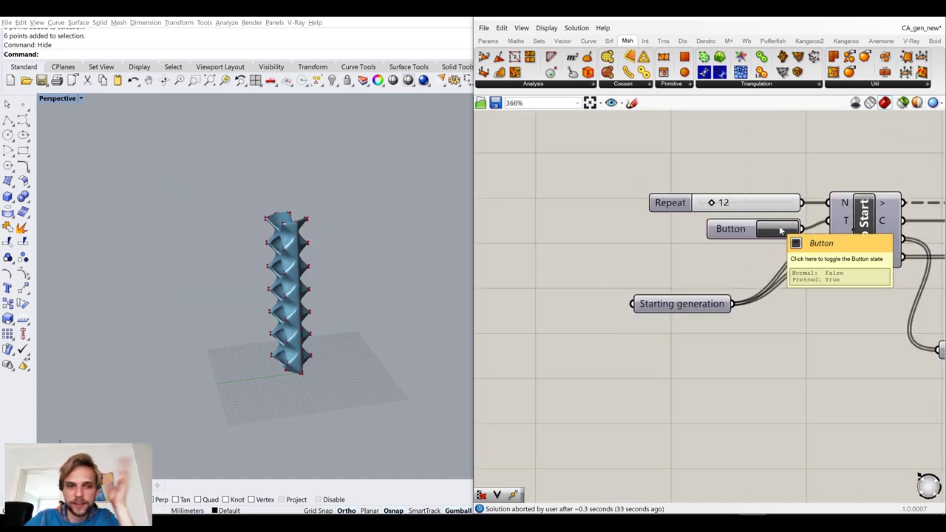
right_click_drag(283, 345, 300, 352)
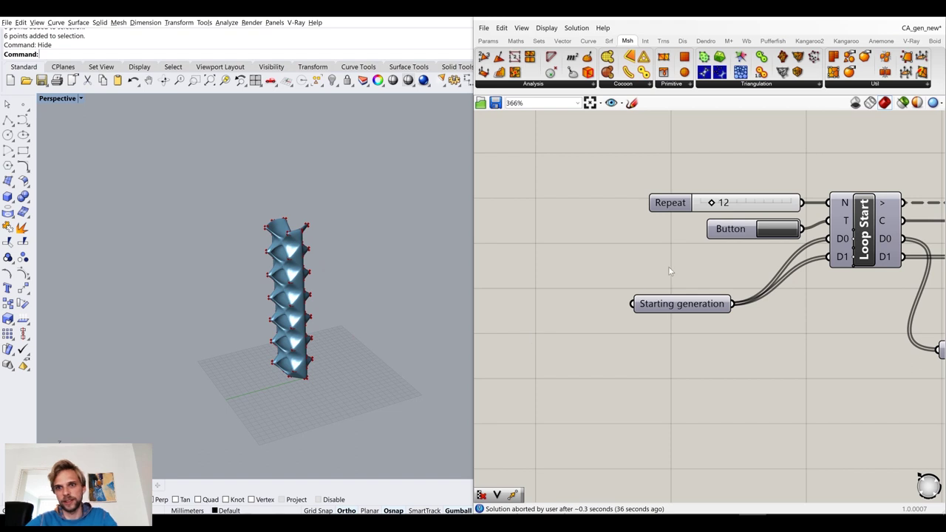
Select the neighbour-counting, rule-check and loop-end components together and disable their preview
scroll(700, 315, "down", 10)
left_click_drag(846, 391, 551, 230)
middle_click(618, 242)
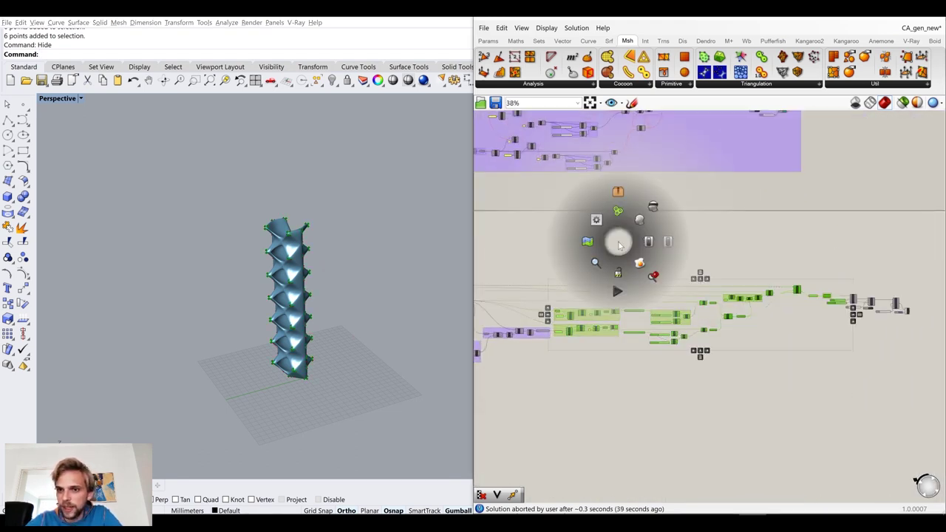
left_click(653, 207)
left_click(769, 247)
Lower the alpha of the colour Swatch feeding the Custom Preview and look at the translucent mesh from above
scroll(891, 320, "up", 3)
right_click_drag(921, 324, 762, 322)
scroll(762, 322, "up", 3)
left_click_drag(762, 322, 724, 274)
scroll(725, 281, "up", 6)
left_click(691, 274)
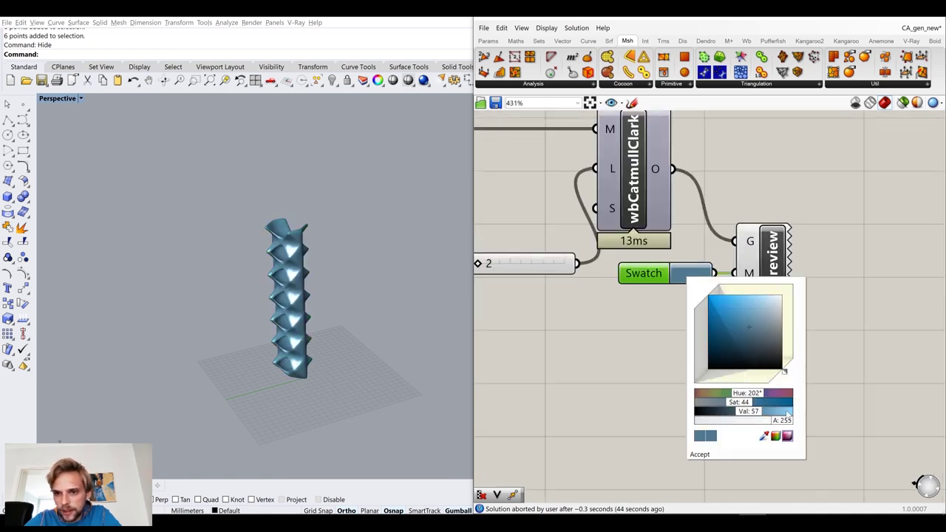
left_click_drag(790, 422, 750, 431)
left_click(643, 378)
right_click_drag(362, 259, 318, 317)
scroll(318, 316, "up", 6)
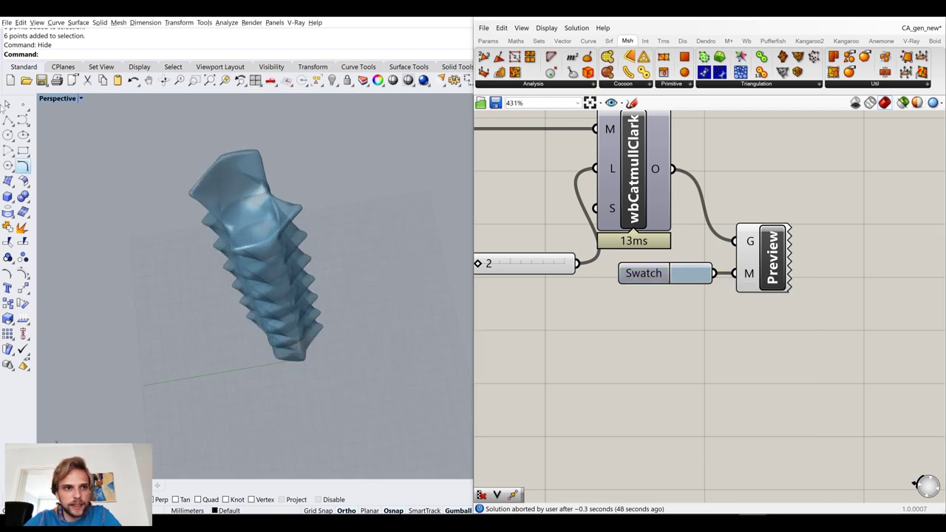
Switch to the Top view, run ShowSelected, and select the hidden starting points within the mesh area
double_click(55, 98)
double_click(46, 98)
scroll(212, 191, "down", 3)
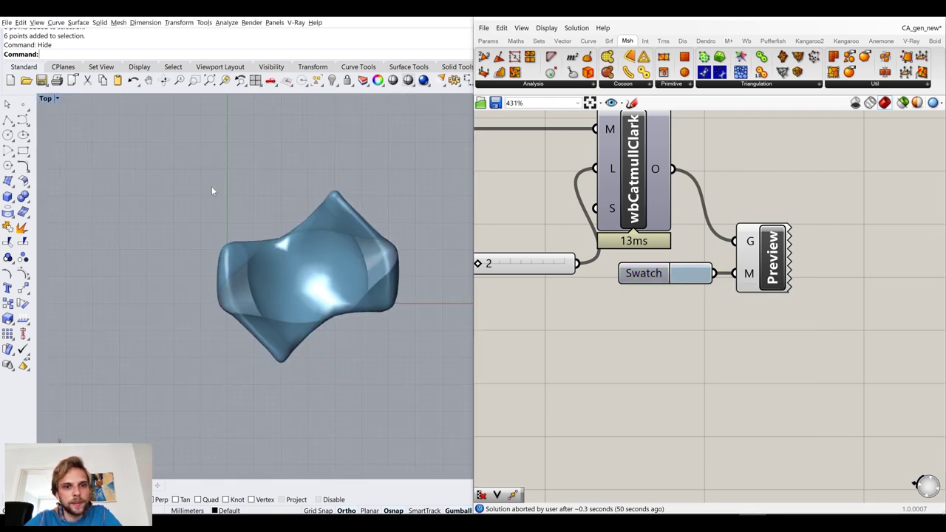
type("ShowSelected")
key("Return")
left_click_drag(139, 183, 377, 321)
Disable the preview of the Custom Preview component showing the smoothed mesh
left_click(777, 272)
middle_click(779, 272)
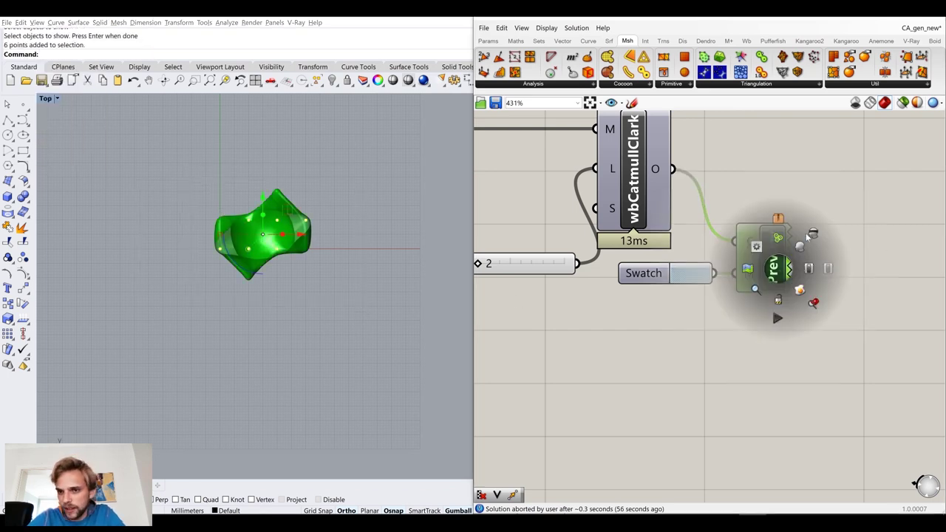
left_click(813, 233)
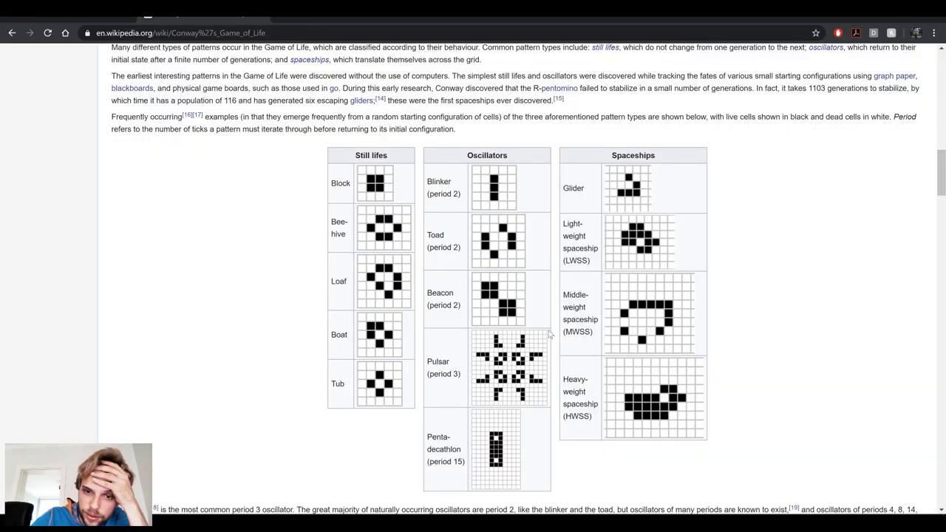
Examine the Gosper and Simkin glider gun diagrams on Wikipedia's Conway's Game of Life page for a new starting pattern
scroll(550, 334, "down", 5)
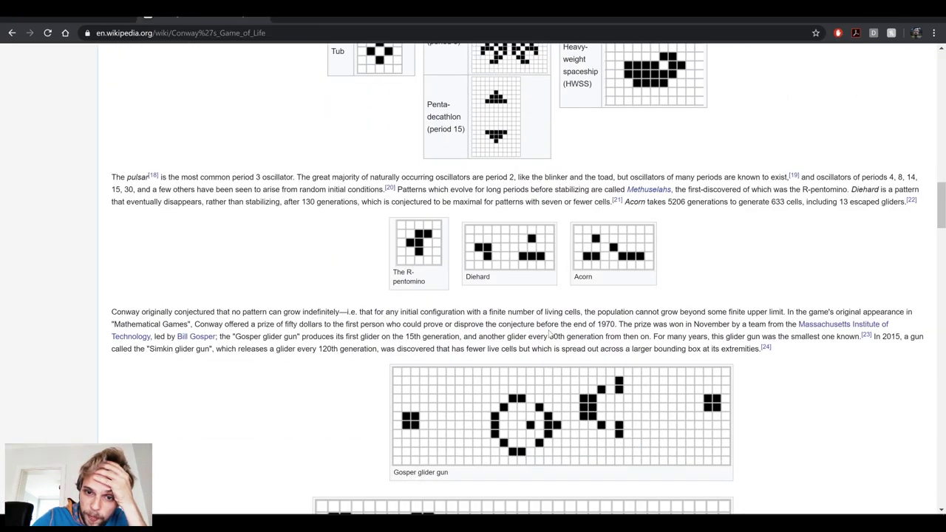
scroll(550, 334, "down", 2)
scroll(549, 335, "down", 4)
scroll(549, 334, "up", 3)
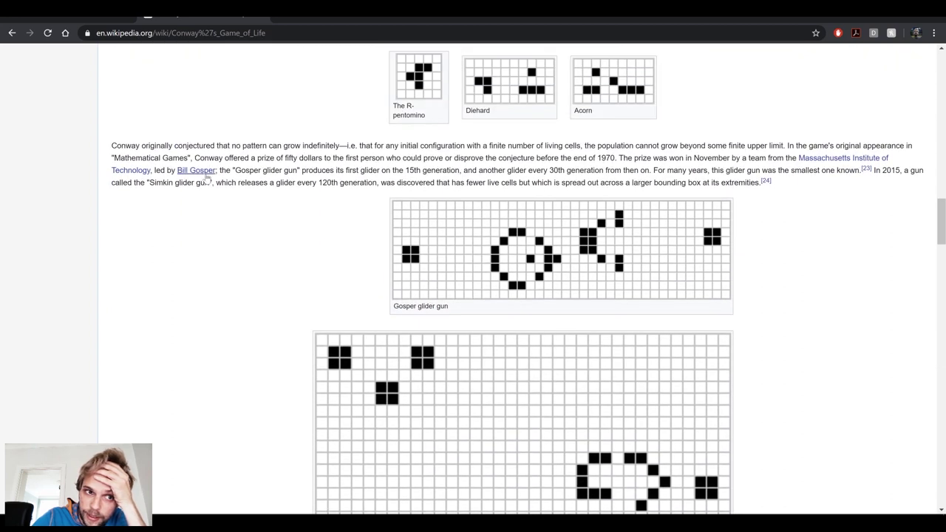
scroll(469, 306, "up", 1)
scroll(468, 316, "down", 4)
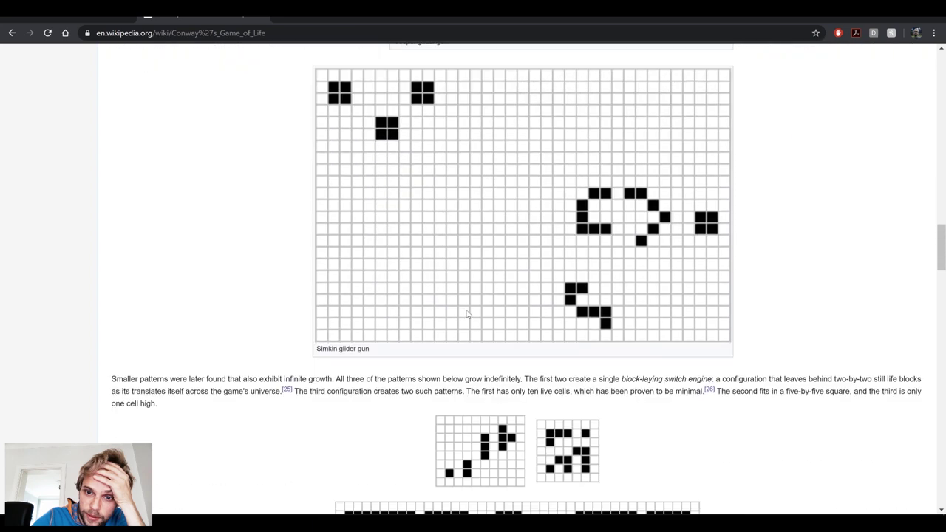
scroll(468, 316, "up", 2)
scroll(467, 315, "down", 1)
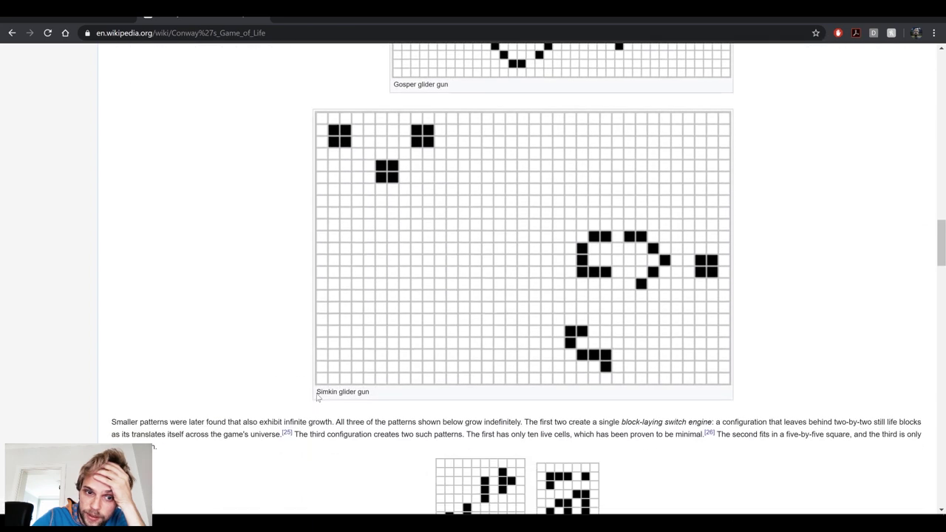
scroll(417, 347, "up", 1)
left_click_drag(393, 196, 455, 202)
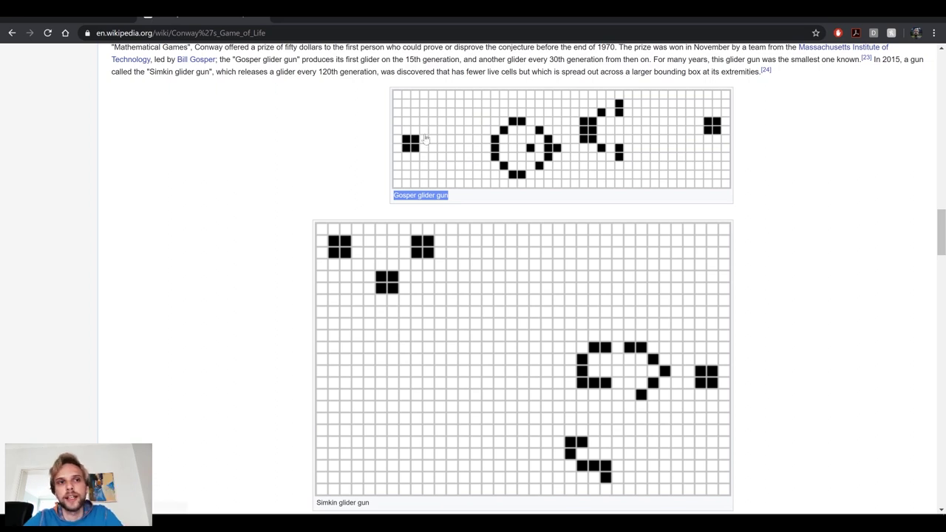
Arrange the Wikipedia page with the Gosper glider gun beside Rhino's Top view and widen the Rhino viewport
left_click_drag(268, 9, 945, 236)
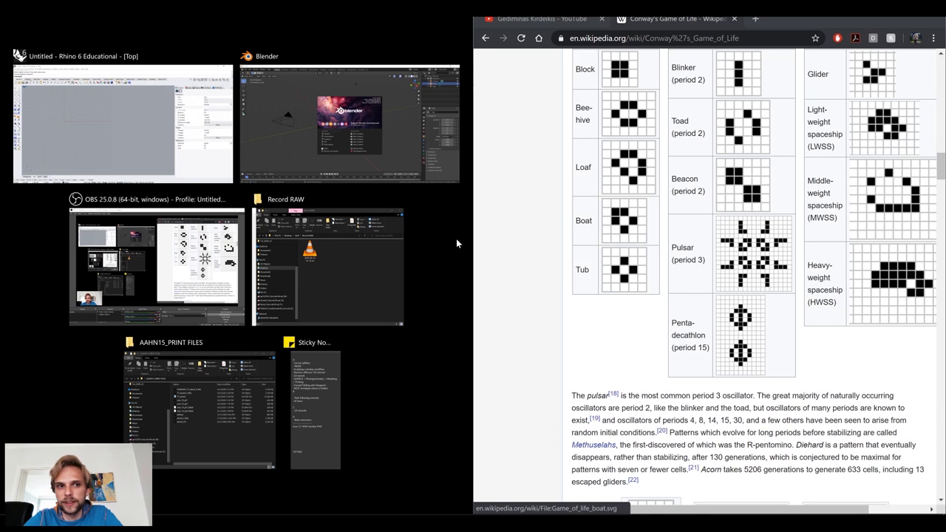
left_click(146, 139)
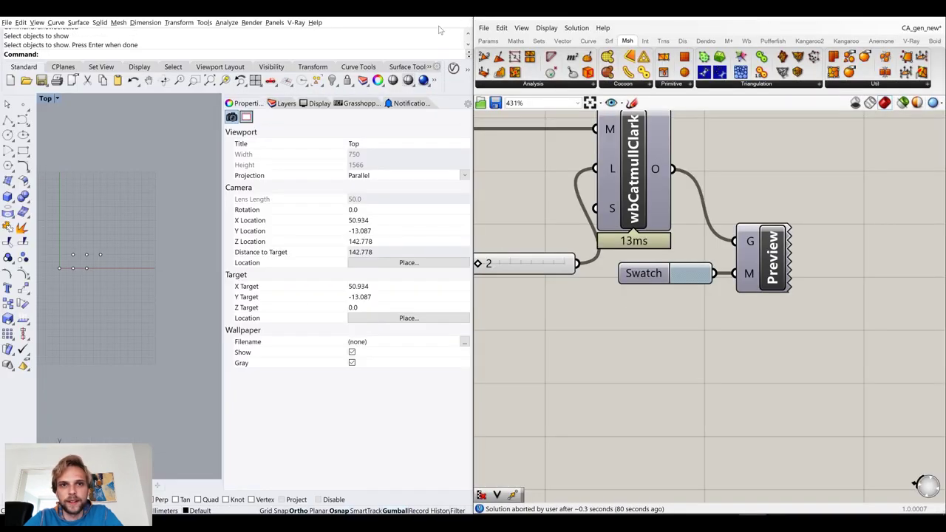
left_click(437, 19)
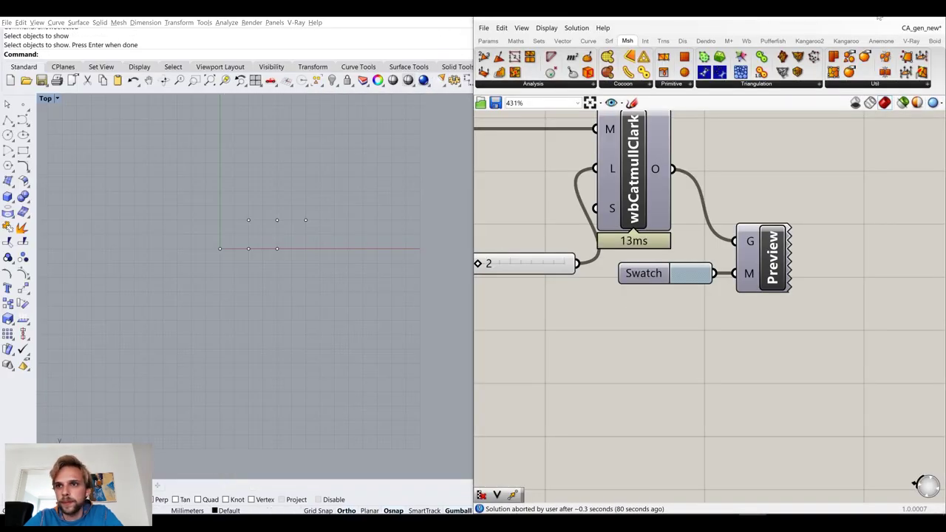
left_click_drag(643, 7, 1, 160)
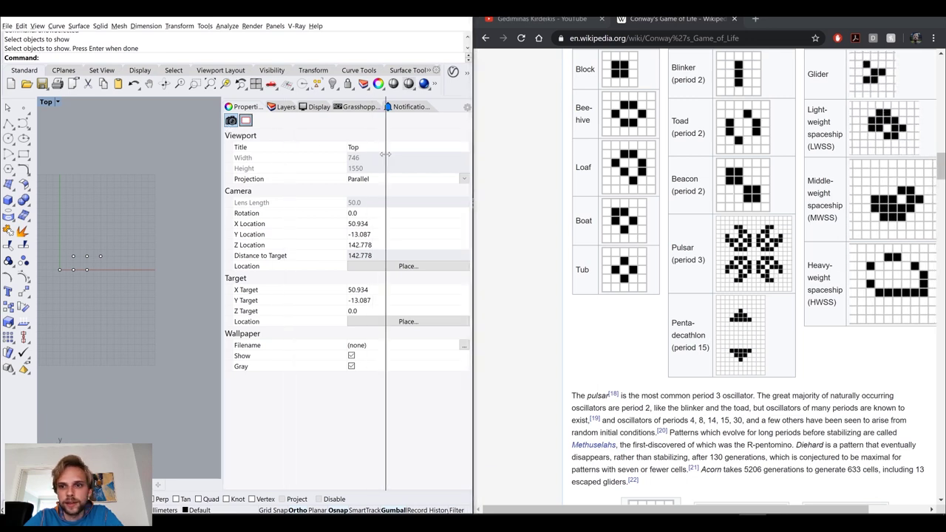
left_click_drag(220, 131, 386, 132)
scroll(747, 218, "down", 5)
scroll(746, 218, "down", 2)
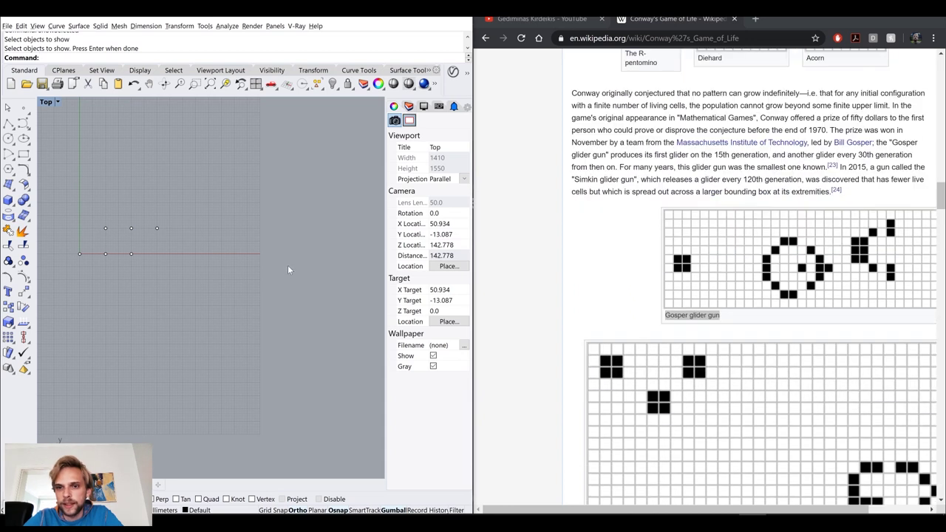
scroll(736, 259, "down", 2)
Delete the surplus starting points and copy the remaining upper point -10 units along X to complete a 2x2 block
right_click_drag(200, 215, 297, 227)
left_click_drag(210, 220, 229, 241)
key("Delete")
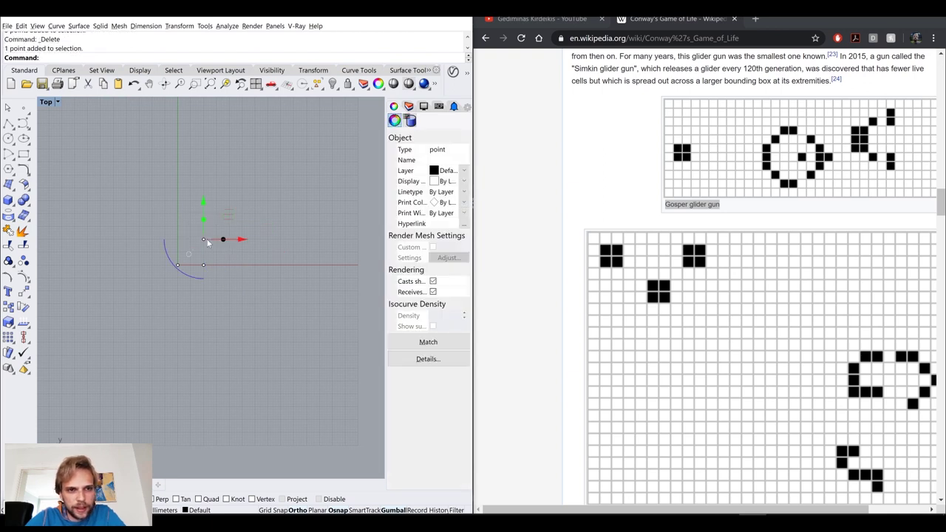
left_click(232, 242)
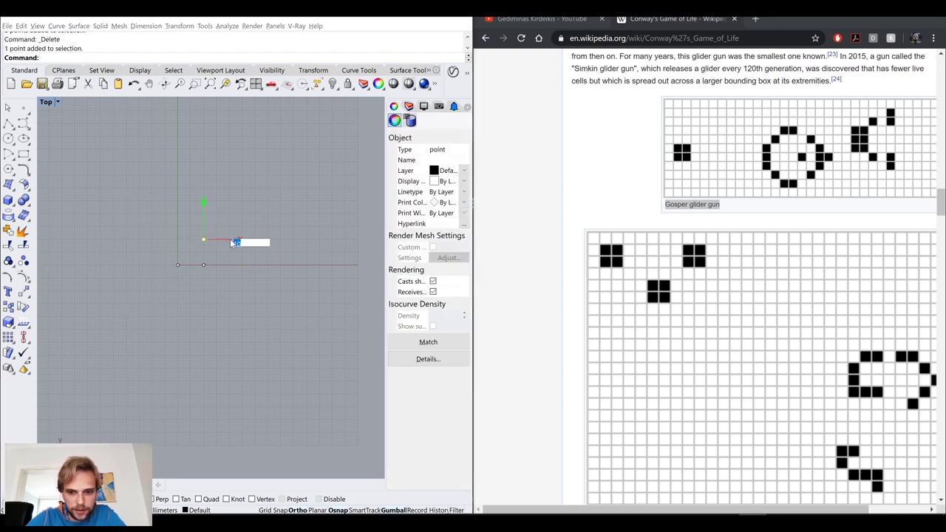
type("-10")
key("Return")
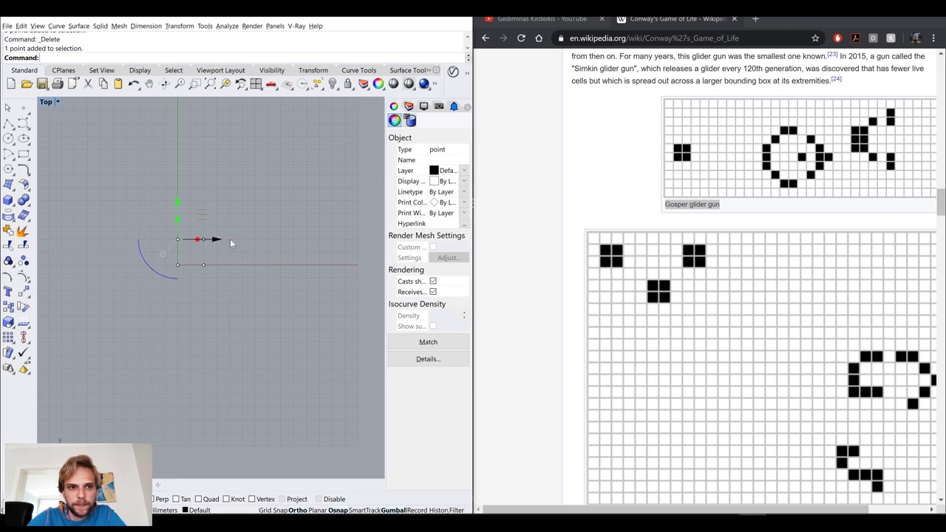
left_click(244, 241)
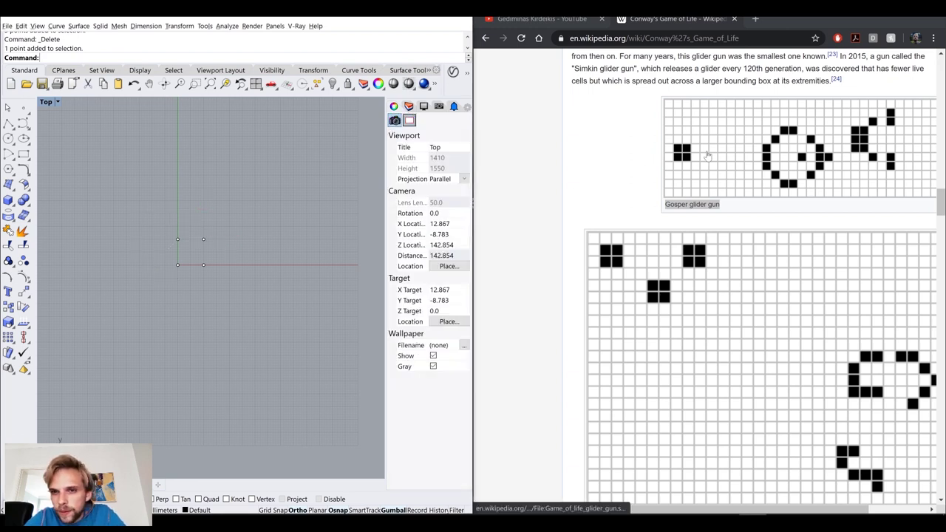
Copy the 2x2 block's two higher-X points along X to start the near side of the Gosper gun's ring
left_click_drag(131, 205, 241, 295)
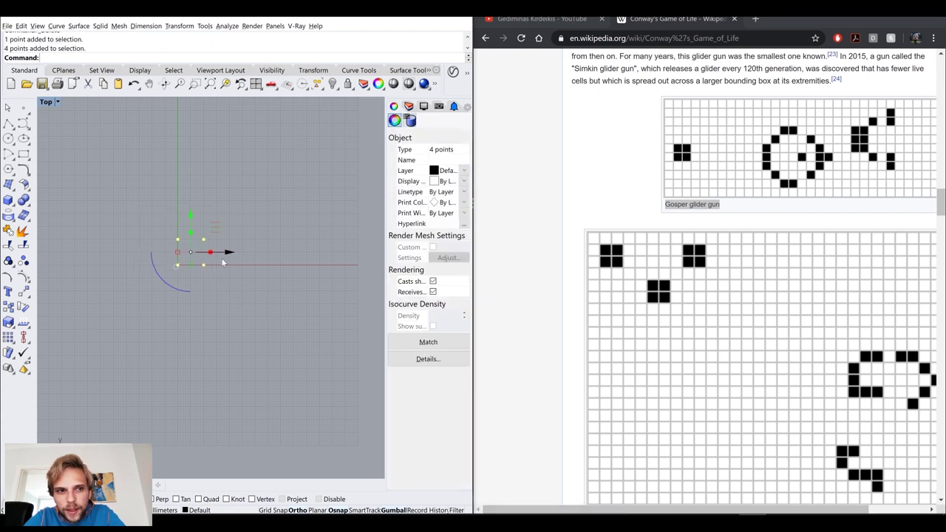
left_click(258, 304)
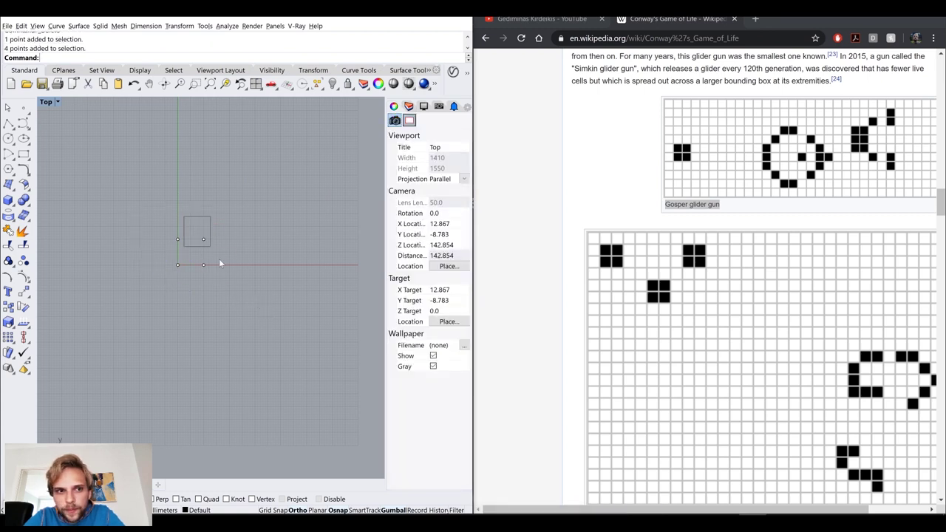
left_click_drag(218, 263, 220, 269)
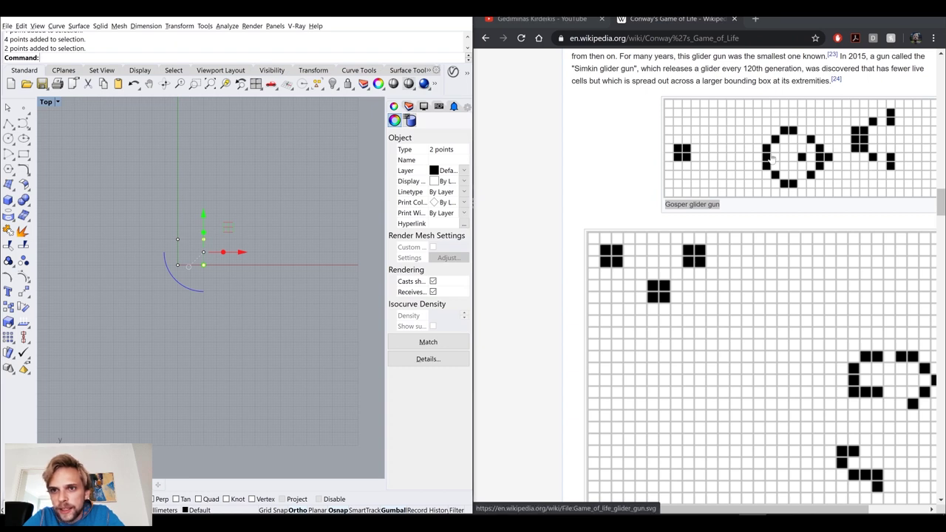
left_click(240, 254)
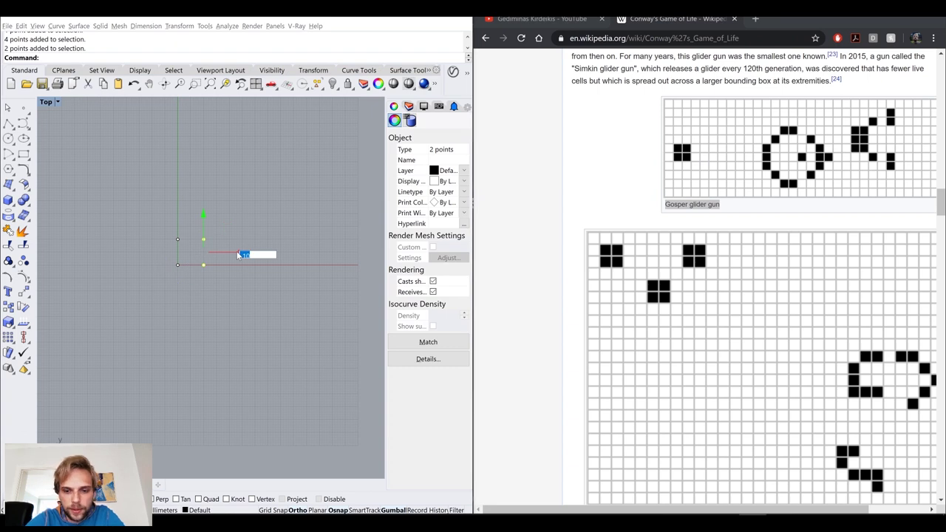
key("Return")
scroll(273, 238, "down", 8)
right_click_drag(273, 238, 157, 242)
scroll(184, 224, "up", 4)
left_click(187, 224)
Copy the lower of the two ring points 10 units down to form a vertical column of three
scroll(227, 262, "up", 6)
left_click(271, 272)
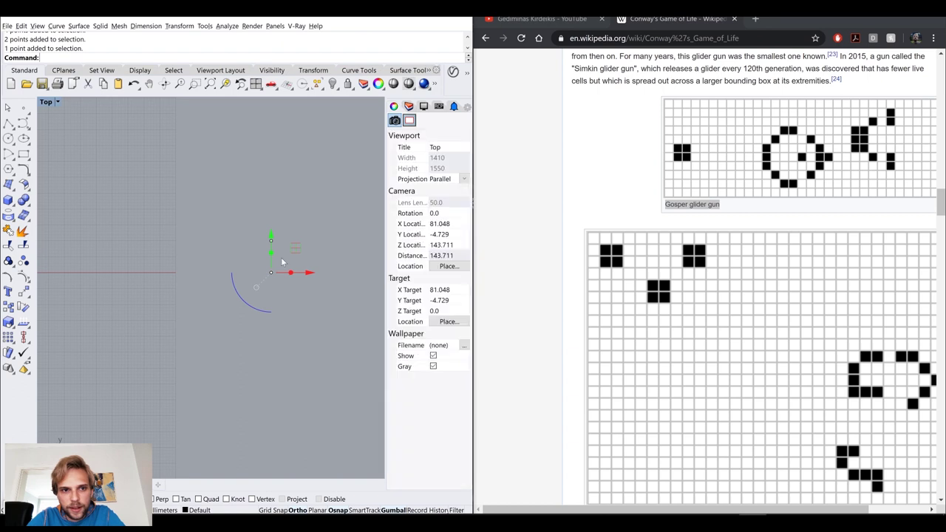
left_click(273, 235)
type("10")
key("Return")
left_click(266, 235)
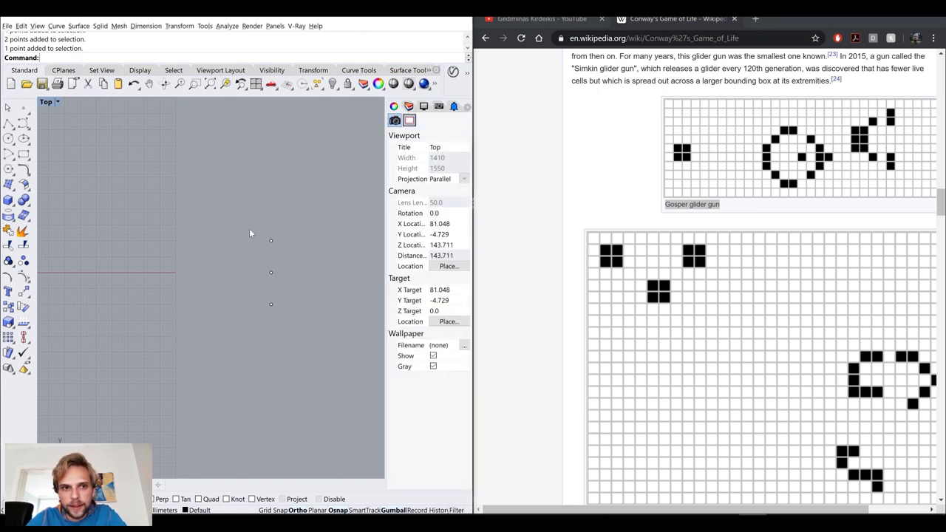
Copy the column's lowest point 10 units down and shift the copy -10 and then 20 units along X
left_click_drag(287, 254, 283, 251)
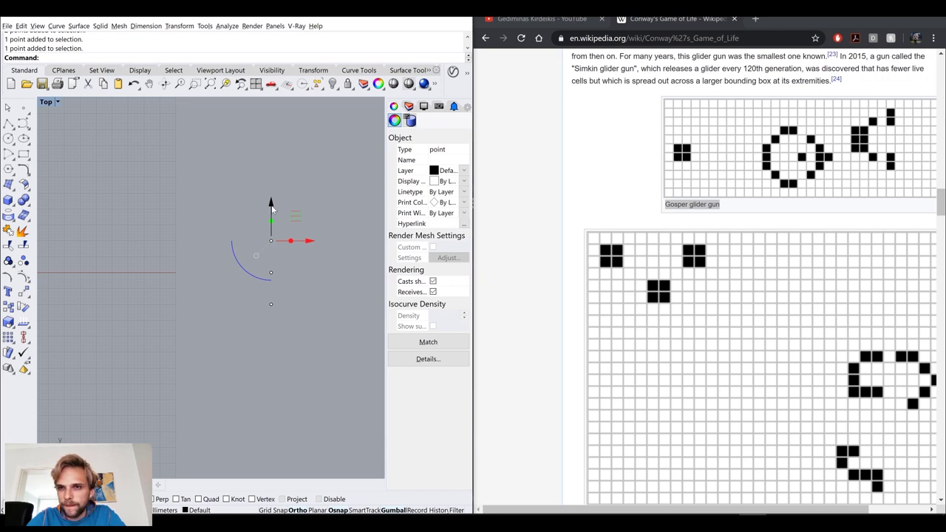
left_click(249, 295)
right_click_drag(250, 295, 209, 272)
left_click_drag(210, 271, 249, 292)
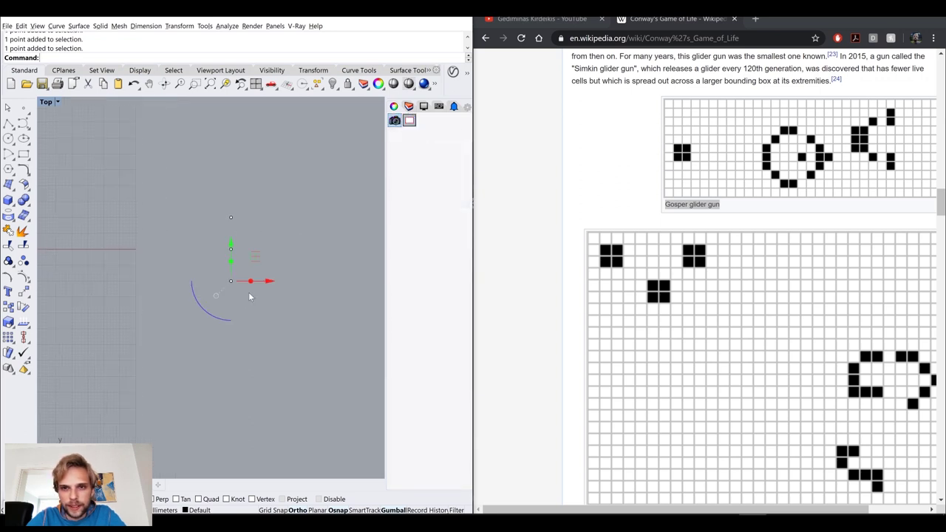
left_click(230, 244, "alt")
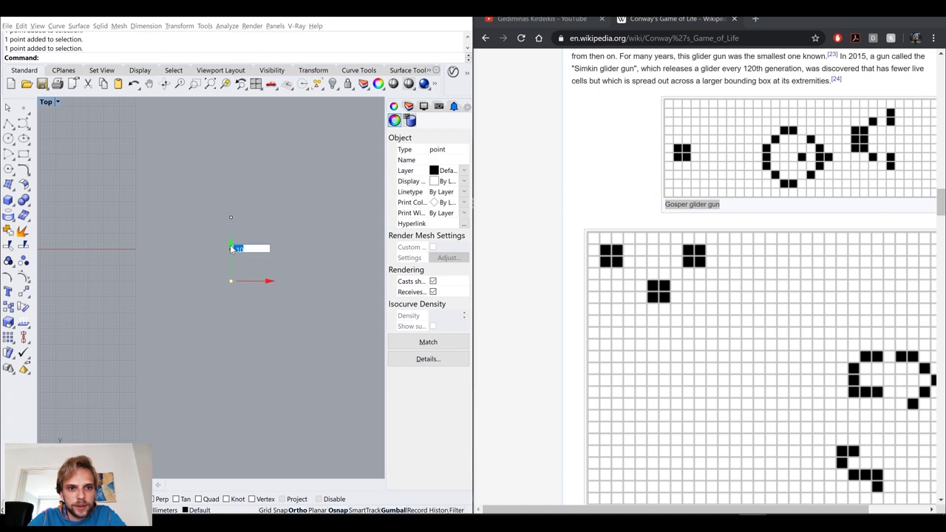
key("Return")
left_click(265, 314)
type("-10")
key("Return")
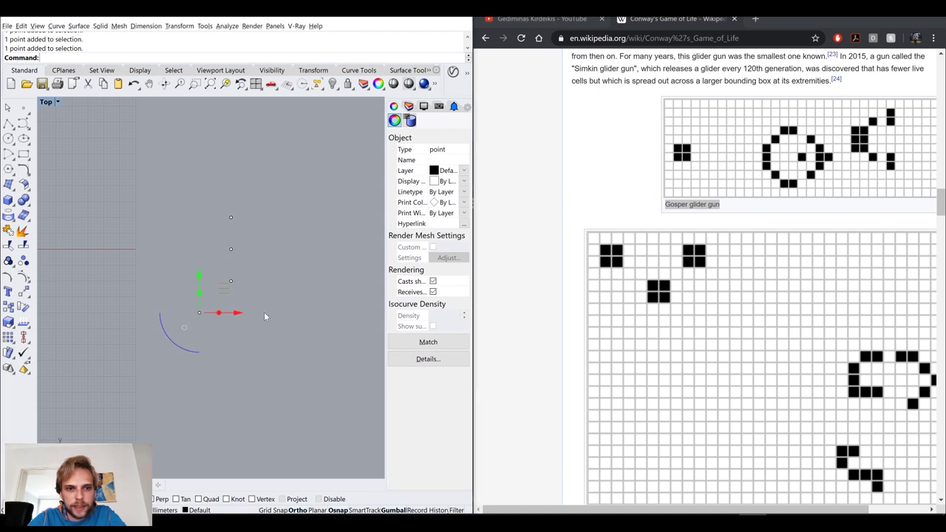
left_click(237, 315)
type("20")
key("Return")
left_click(316, 392)
Copy the new diagonal point by the same offset, using the column's lowest point as base and the diagonal point as target
right_click_drag(309, 354, 271, 329)
left_click(224, 288)
type("Copy")
key("Return")
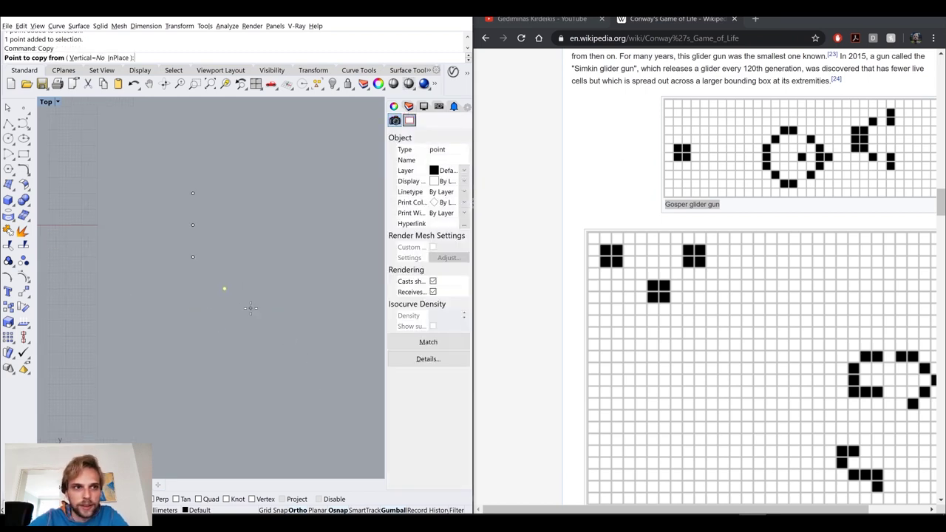
left_click(193, 257)
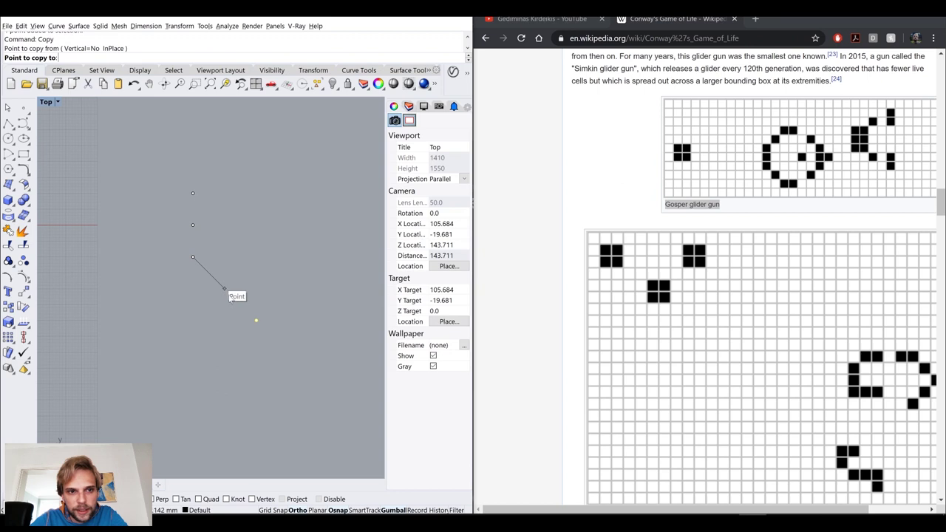
left_click(224, 288)
key("Escape")
key("Escape")
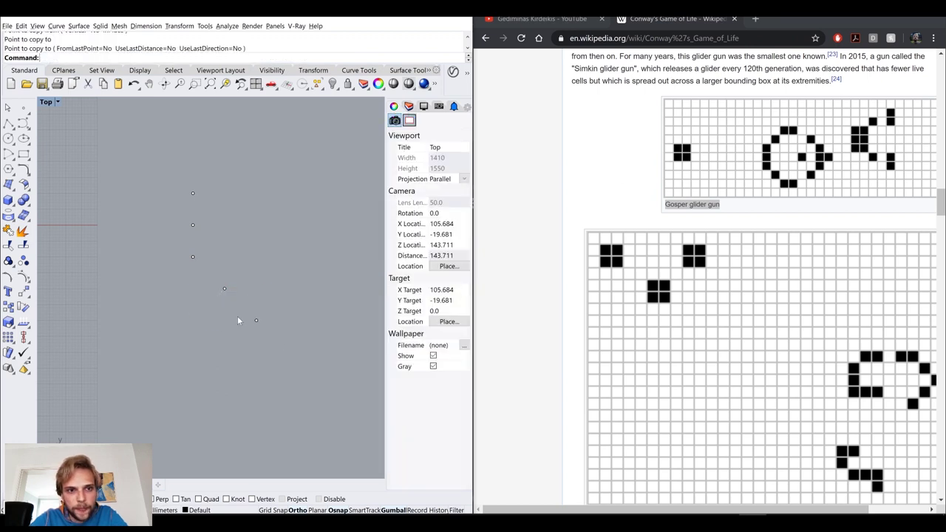
Copy the lowest ring point one cell along positive X to form the ring's two-point base
left_click(256, 320)
left_click(298, 323)
key("Return")
left_click(302, 380)
right_click_drag(299, 353, 246, 358)
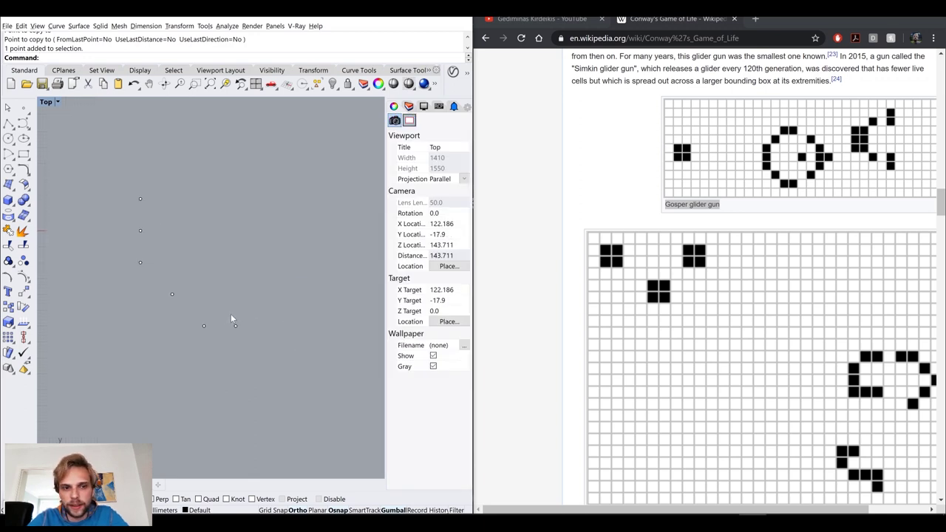
Copy the base's higher-X point one cell up and move the copy 20 units along X
left_click(236, 326)
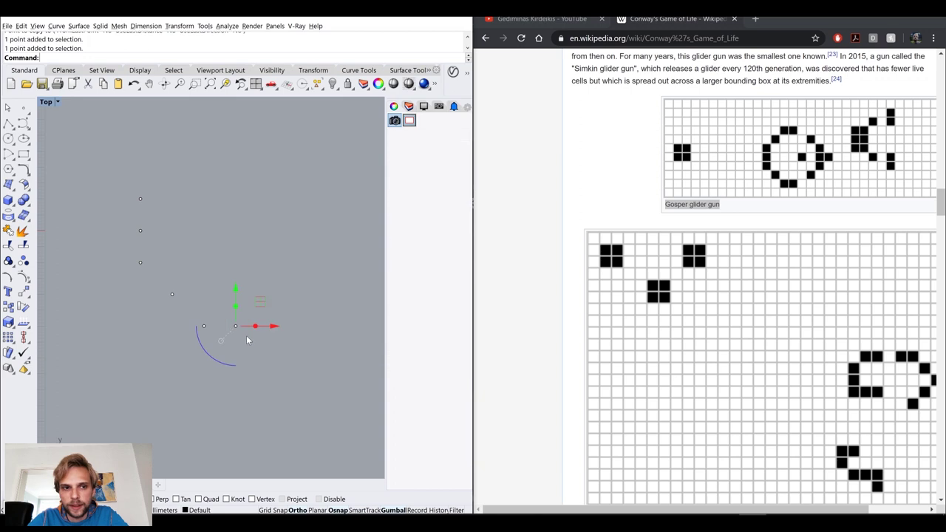
left_click(236, 294)
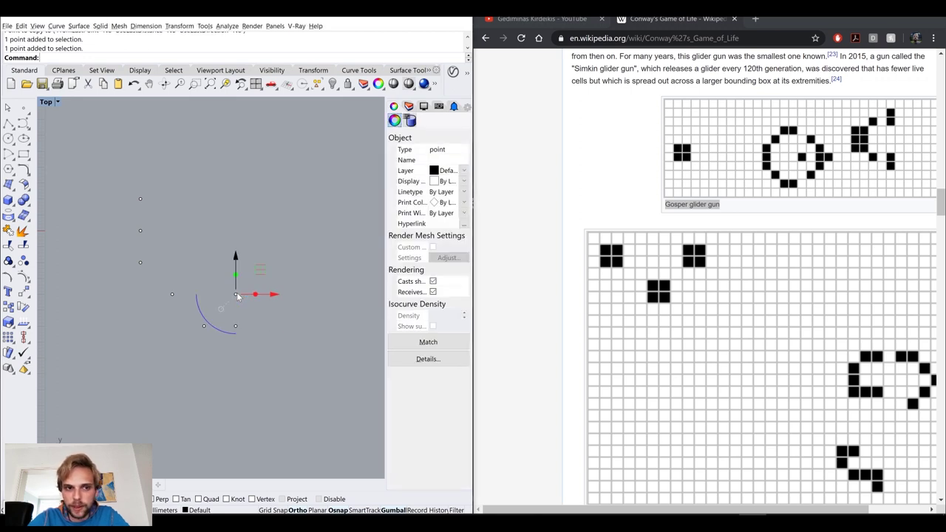
left_click(277, 296)
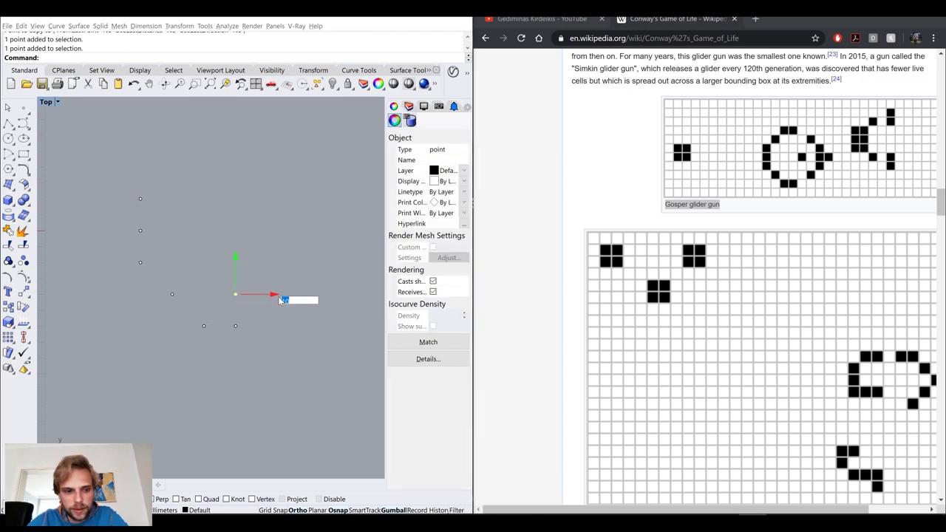
type("2")
key("Return")
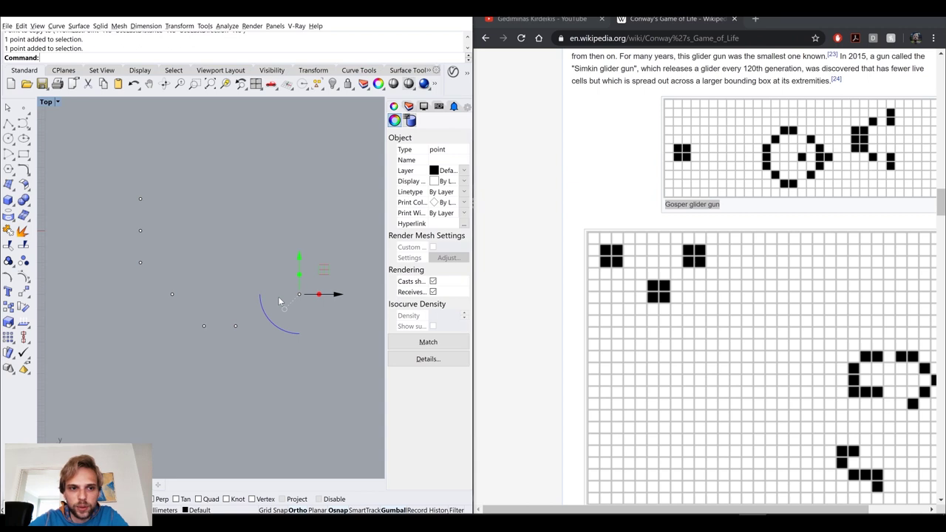
Copy the newest ring point 10 units up and shift the copy one cell along positive X
left_click(304, 257, "alt")
type("1")
key("Return")
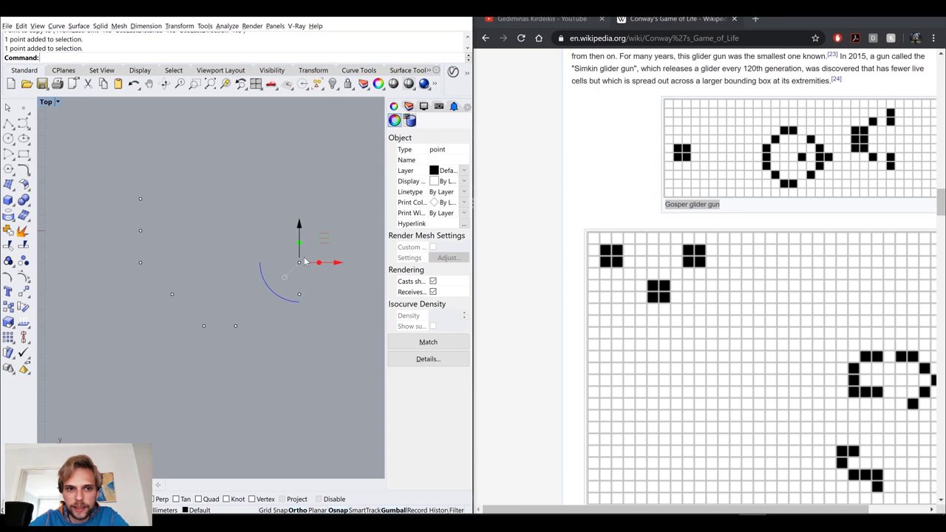
left_click(333, 263)
key("Return")
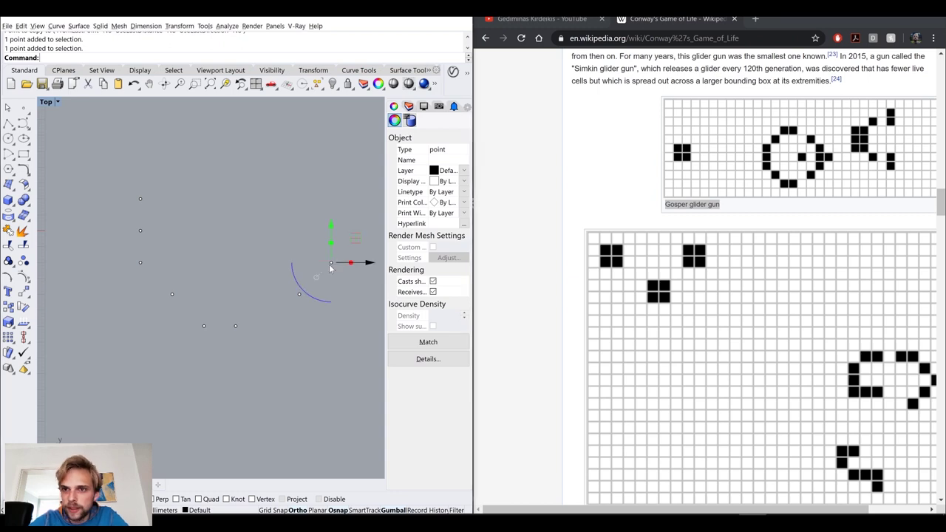
right_click_drag(317, 252, 294, 257)
left_click(207, 236)
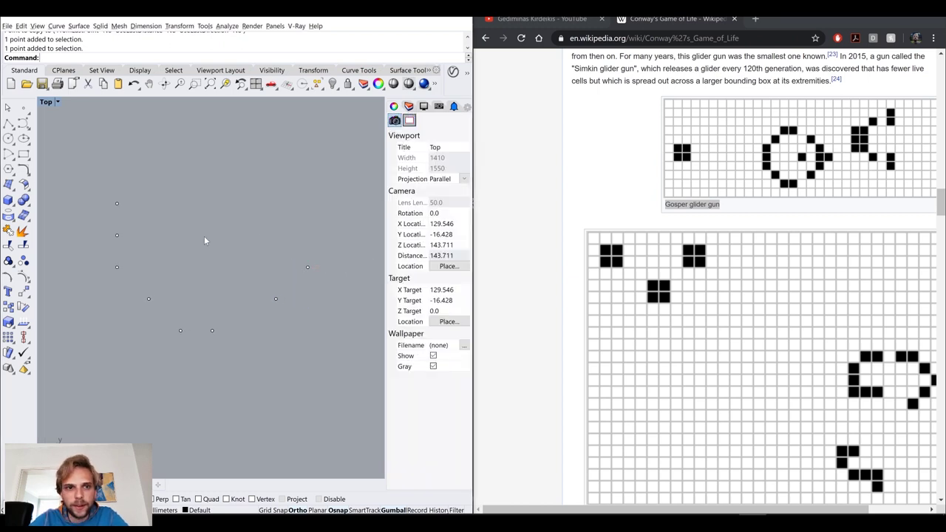
Copy the middle point of the ring's three-point column straight across to the opposite side and delete the column's highest point
left_click_drag(159, 253, 159, 252)
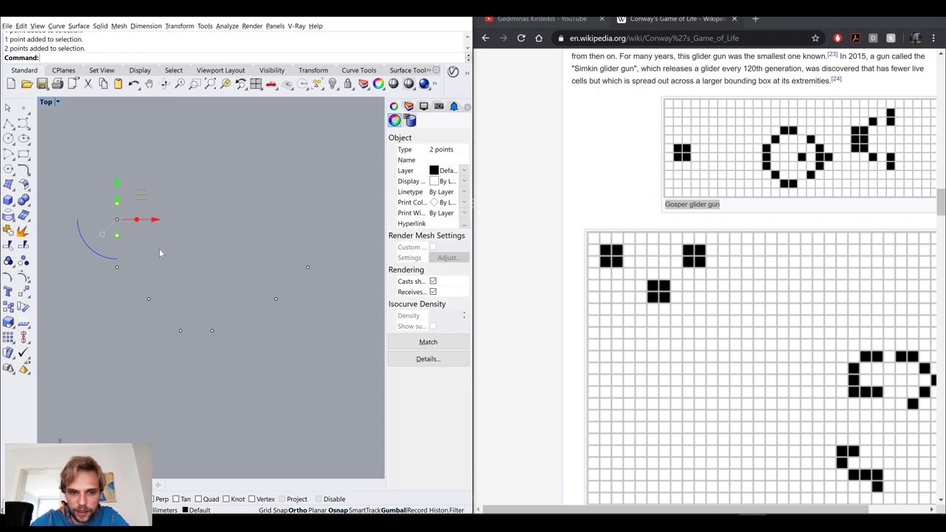
key("Escape")
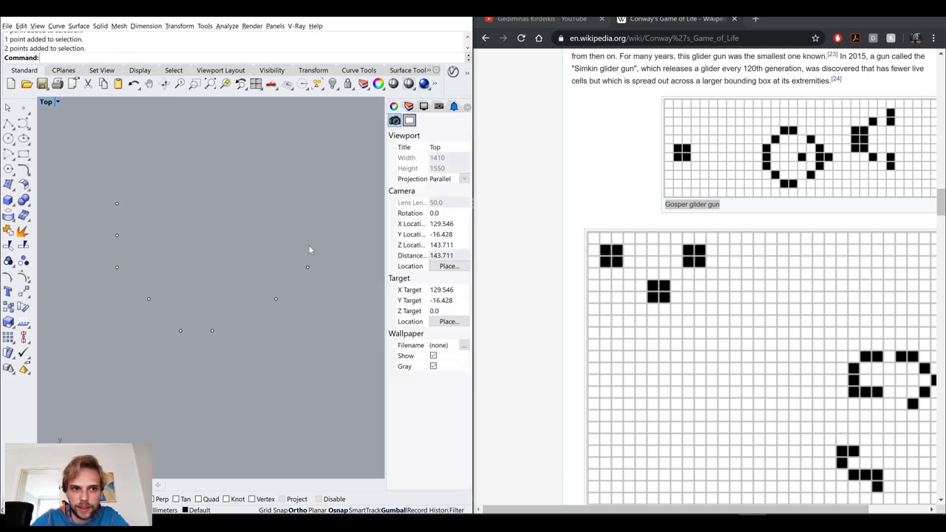
left_click_drag(157, 246, 157, 247)
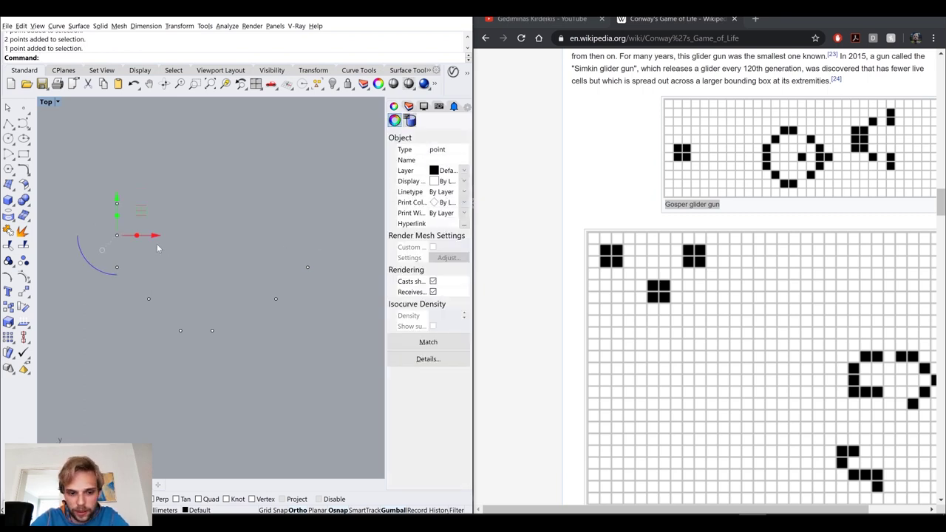
key("Return")
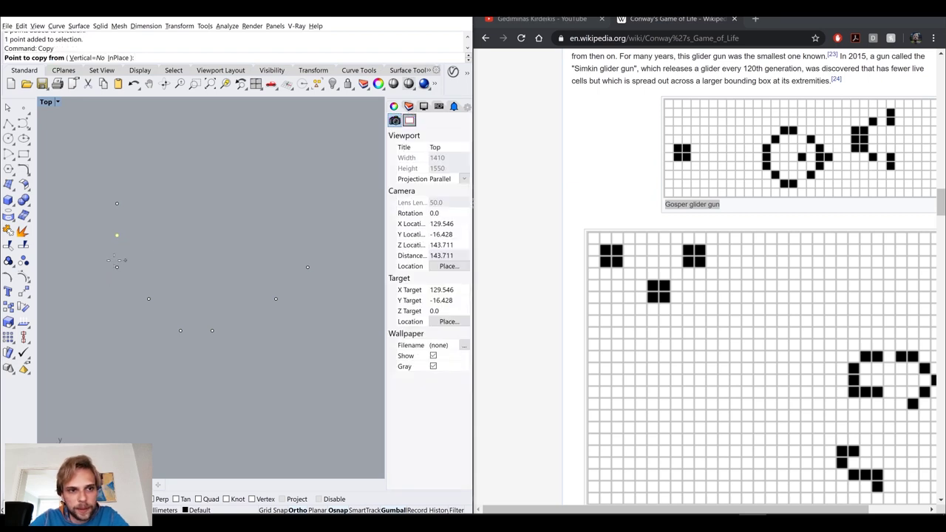
left_click(117, 266)
left_click(308, 266)
key("Return")
left_click_drag(104, 190, 151, 218)
key("Delete")
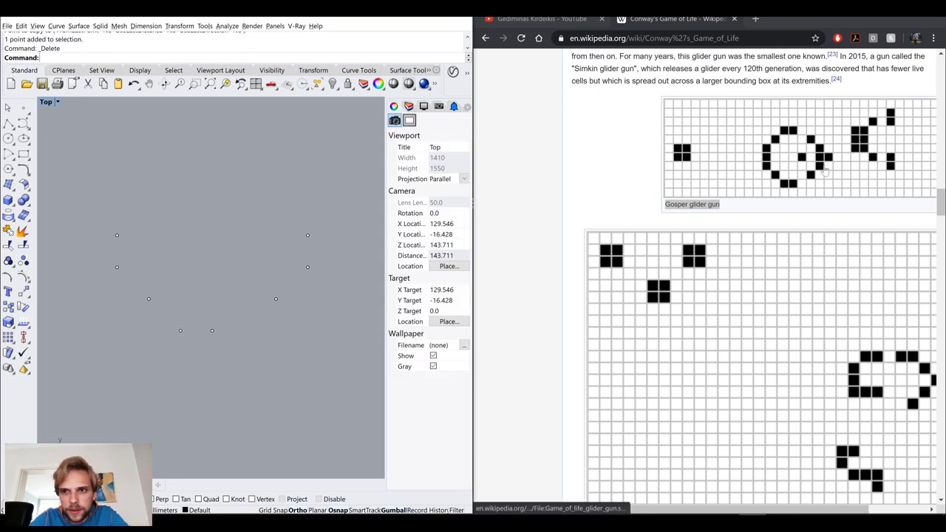
Copy the ring's new mid-height point one cell along positive X to form the tip
left_click_drag(291, 207, 323, 259)
left_click(349, 237)
type("1")
key("Return")
Mirror the ring's six lower points, keeping the originals, across the horizontal line through its mid-height points
left_click_drag(352, 384, 73, 259)
type("Mirror")
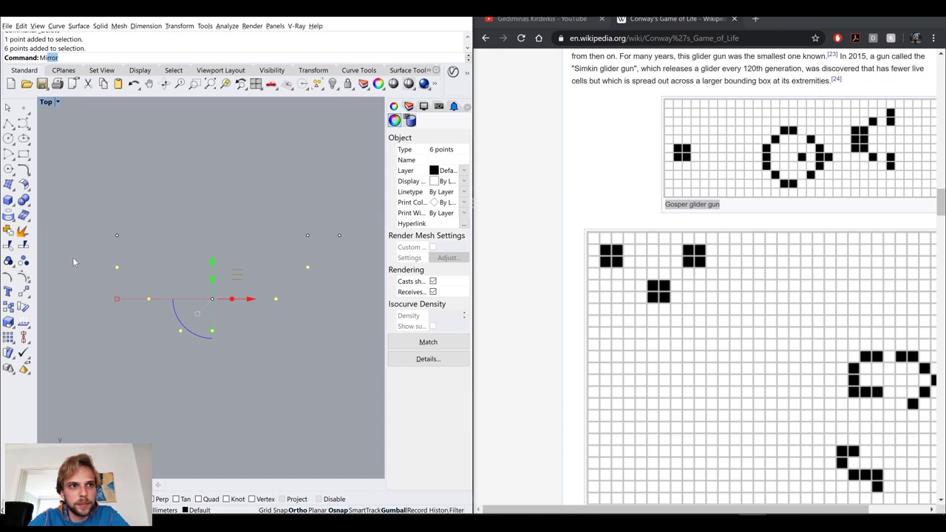
key("Return")
left_click(122, 234)
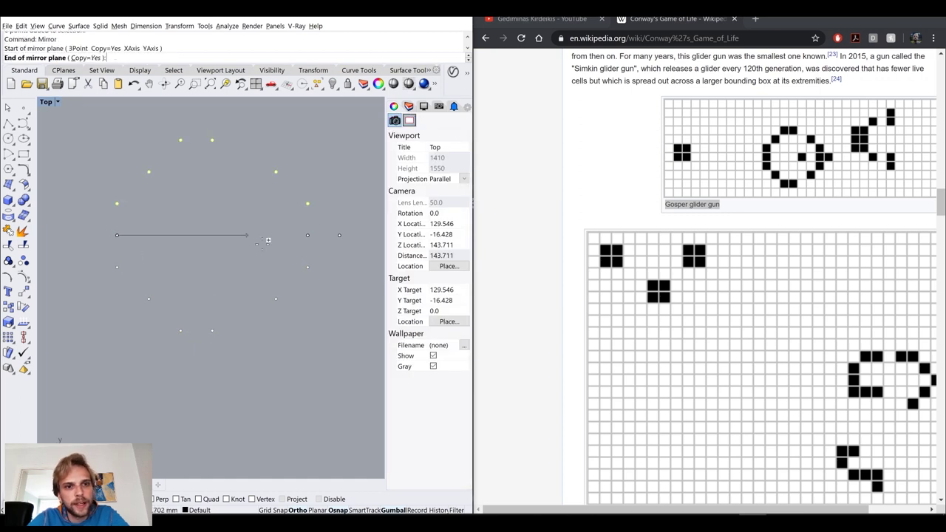
left_click(310, 236)
left_click(207, 234)
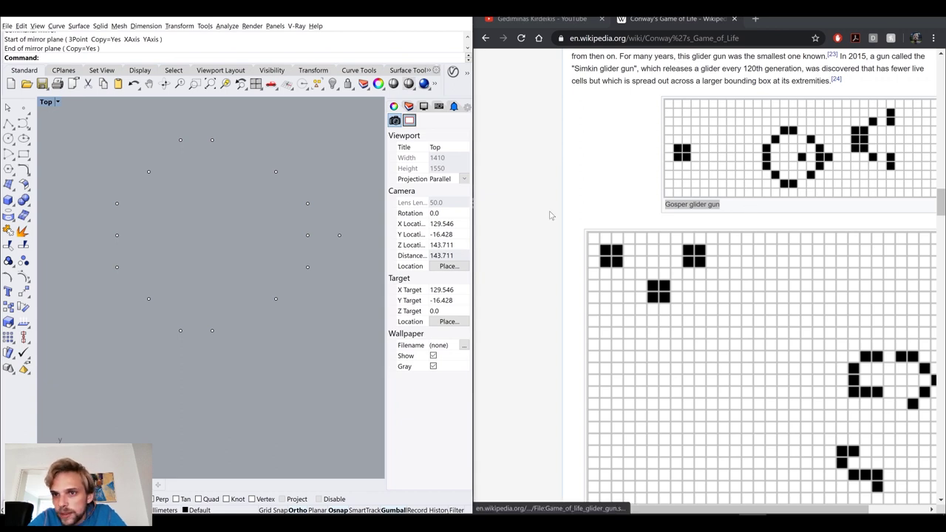
Copy the mid-height point beside the tip -20 units along X to place the ring's inner point
left_click(308, 237)
left_click(349, 237)
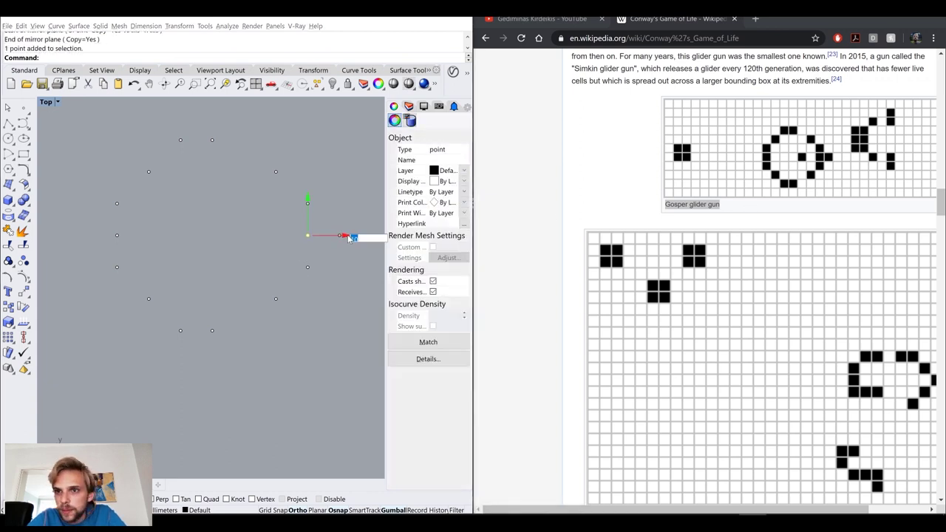
type("-20")
key("Return")
left_click(338, 158)
Copy the ring's tip point three cells along positive X and move the copy 10 units up
scroll(339, 155, "down", 6)
right_click_drag(339, 154, 279, 231)
scroll(261, 258, "down", 3)
right_click_drag(314, 265, 275, 258)
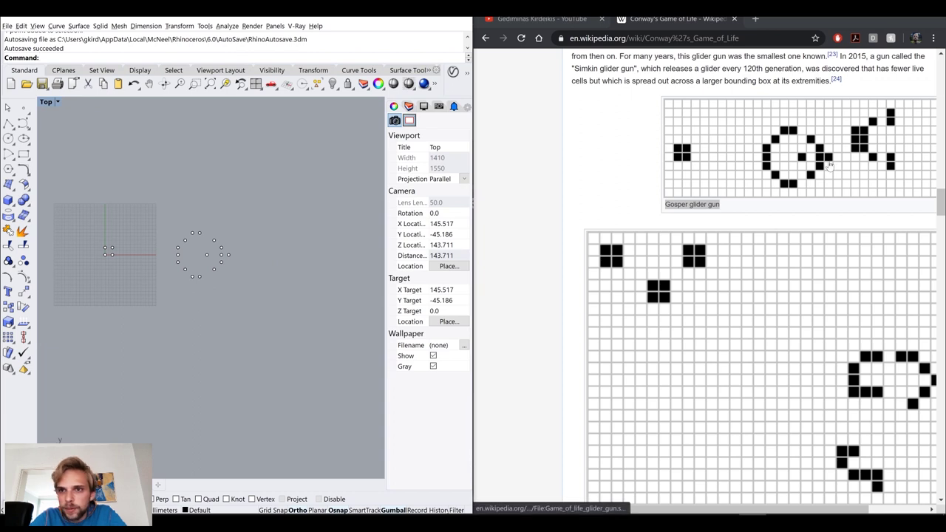
scroll(201, 267, "up", 4)
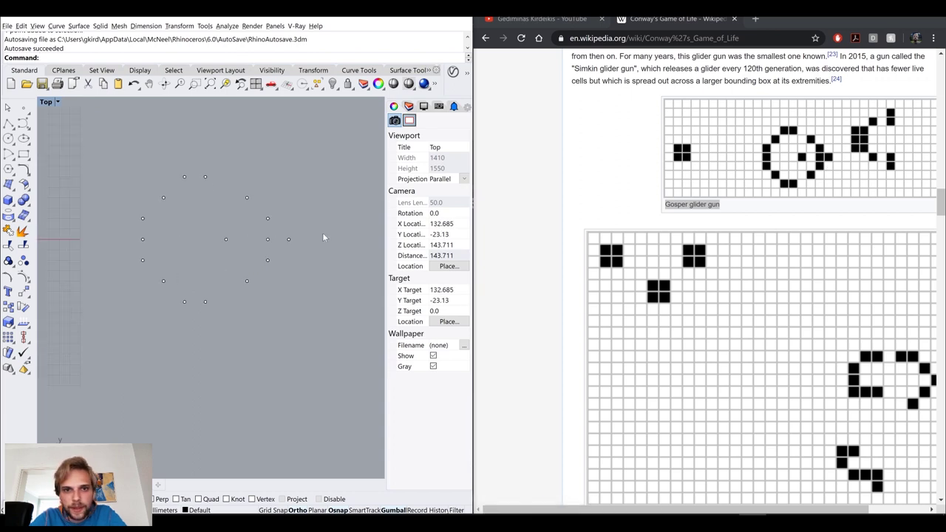
left_click(288, 238)
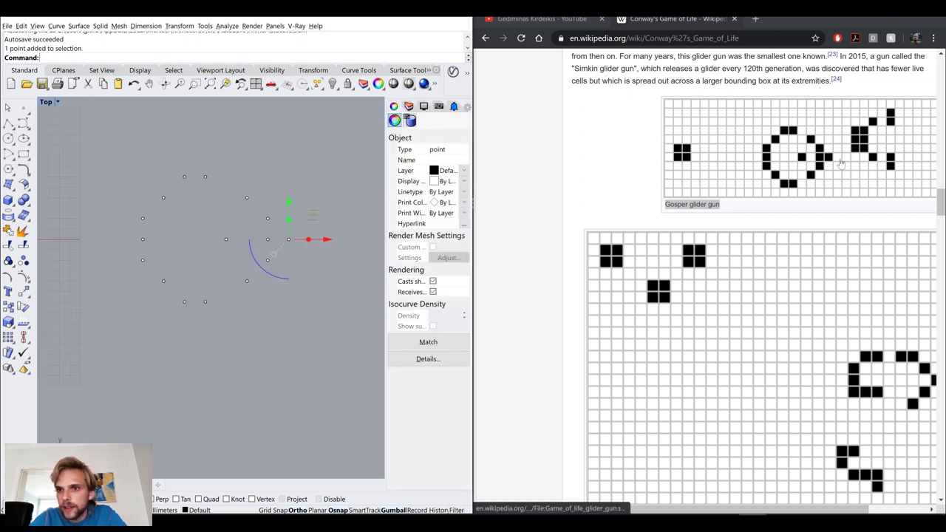
left_click(327, 241)
key("Return")
right_click_drag(328, 243, 234, 251)
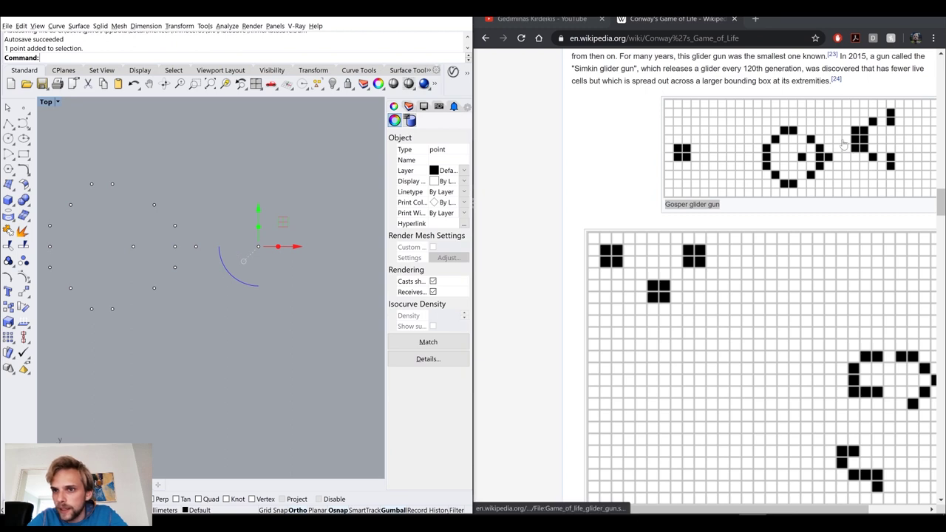
left_click(259, 212)
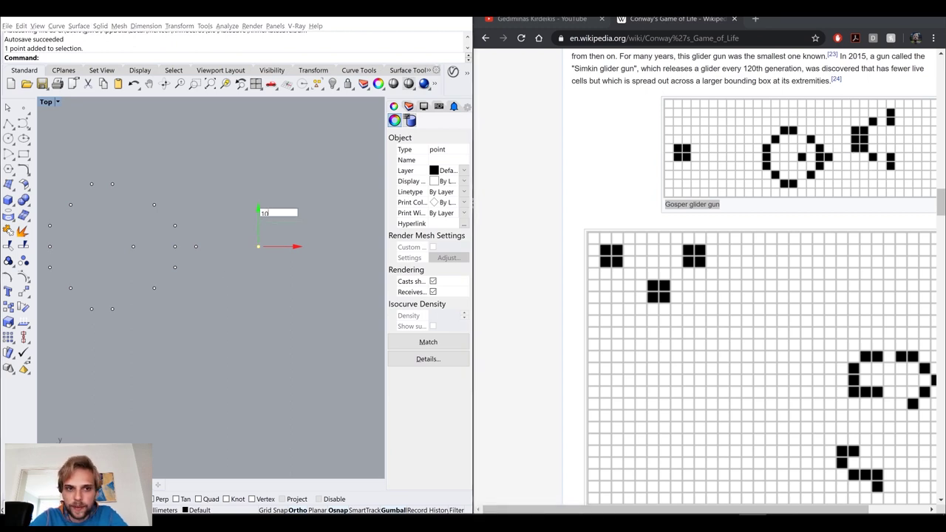
type("10")
key("Return")
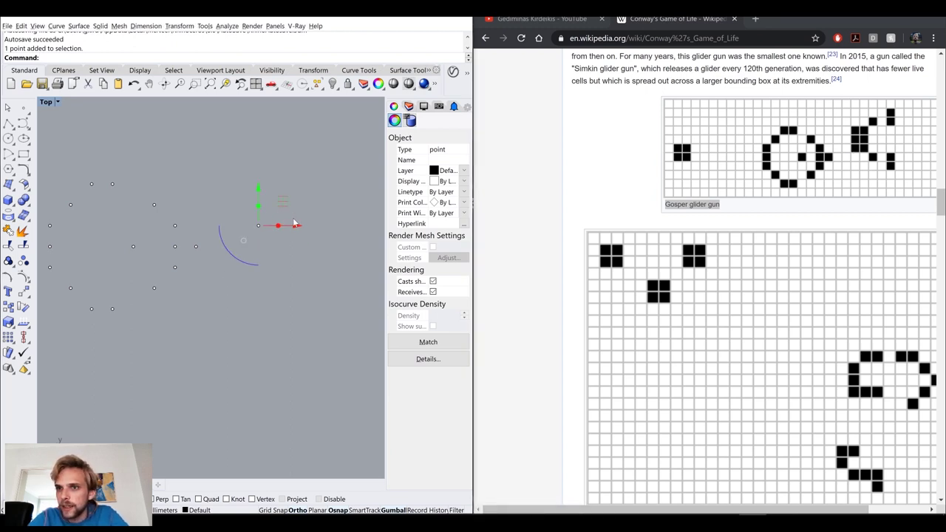
Copy the new point 10 units along positive X and repeat the pair upward twice at 10-unit spacing to form a two-by-three block
left_click(294, 226)
type("10")
key("Return")
left_click_drag(319, 259, 249, 204)
left_click(270, 190)
key("Return")
left_click(268, 171, "alt")
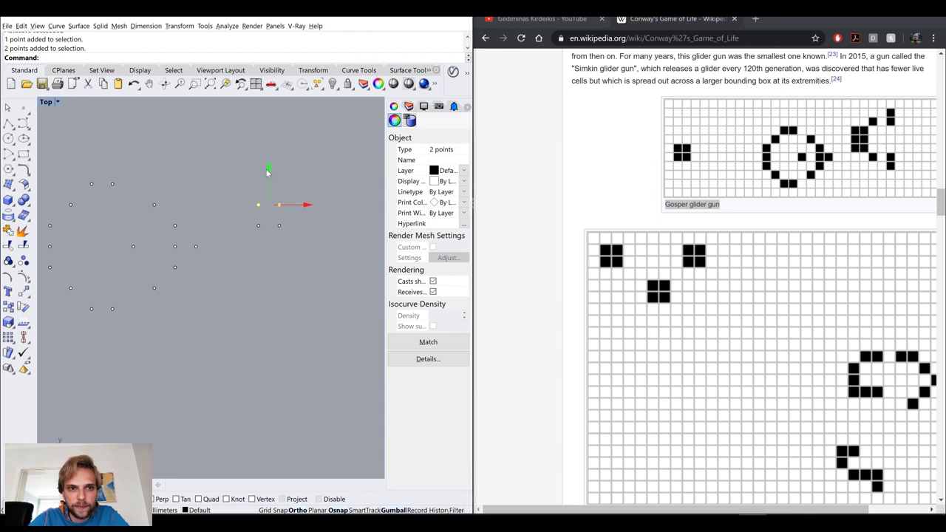
type("10")
key("Return")
left_click(199, 169)
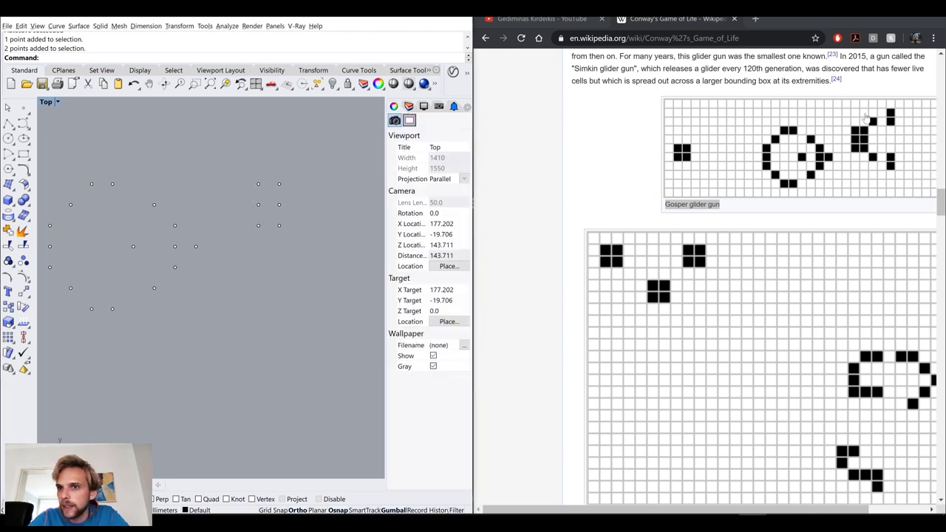
Copy the block's highest point on the positive-X side one cell up and shift the copy one cell along positive X
left_click_drag(276, 171, 291, 193)
scroll(280, 150, "up", 2)
key("alt")
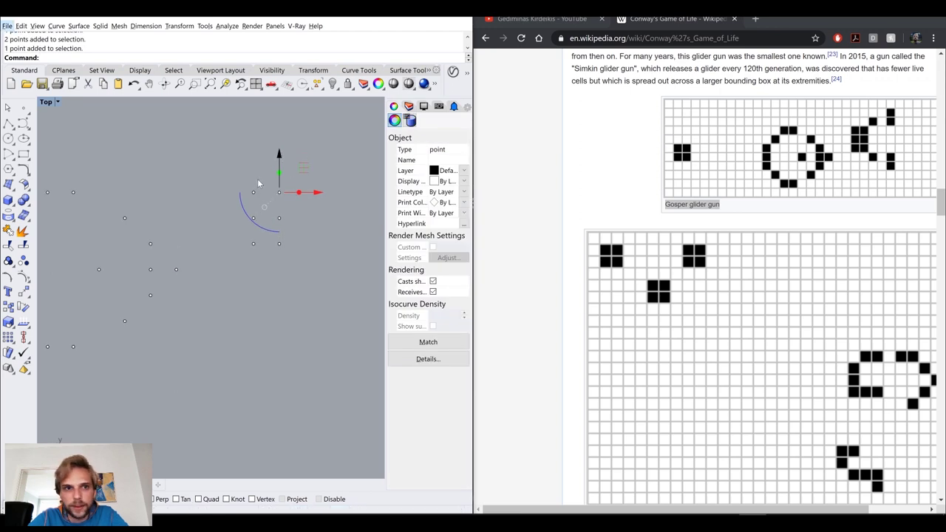
left_click(278, 156)
key("Return")
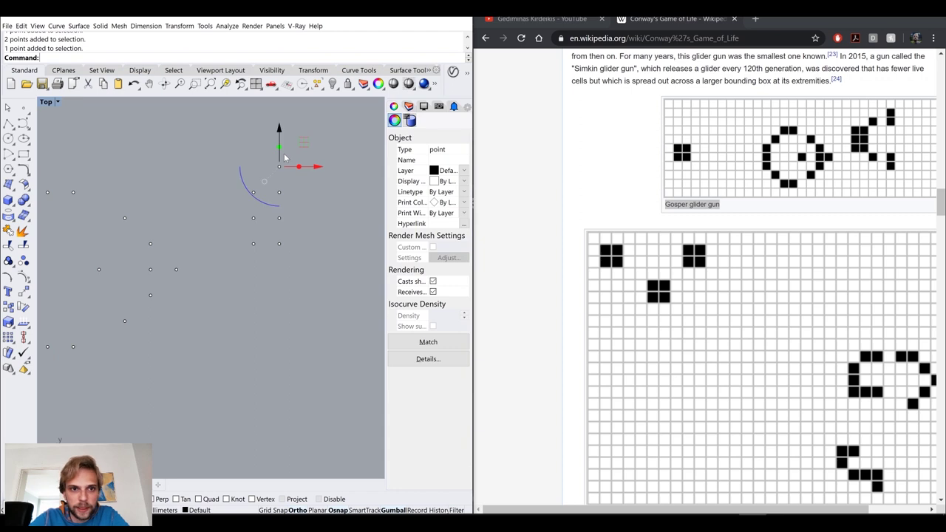
left_click(309, 166)
key("Return")
left_click(345, 183)
Copy the diagonal point two cells along positive X and copy the resulting point one cell up
right_click_drag(335, 171, 300, 215)
left_click_drag(280, 221, 285, 228)
left_click(306, 212, "alt")
type("10")
key("Return")
left_click(325, 183)
type("1")
key("Return")
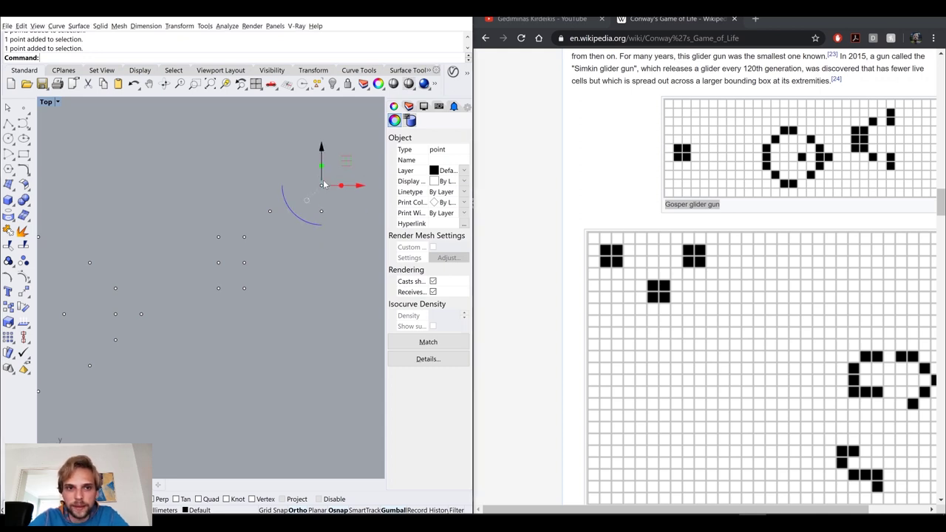
left_click(267, 182)
Mirror the three points above the block, keeping the originals, across the horizontal line through the block's middle row
left_click_drag(177, 159, 368, 224)
type("mirror")
key("Return")
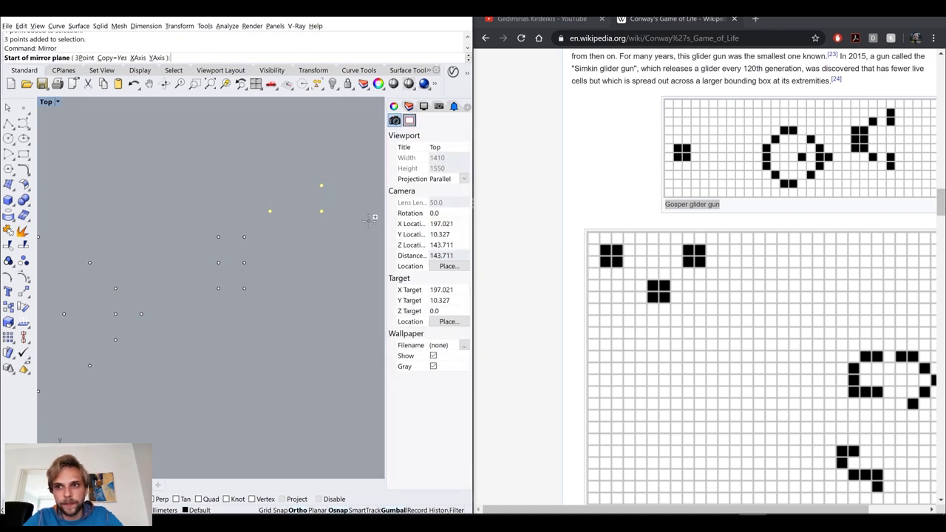
left_click(244, 262)
left_click(219, 263)
Switch to Grasshopper, set all points of the glider gun pattern as the Starting generation input, and set Repeat to 0
scroll(314, 267, "down", 5)
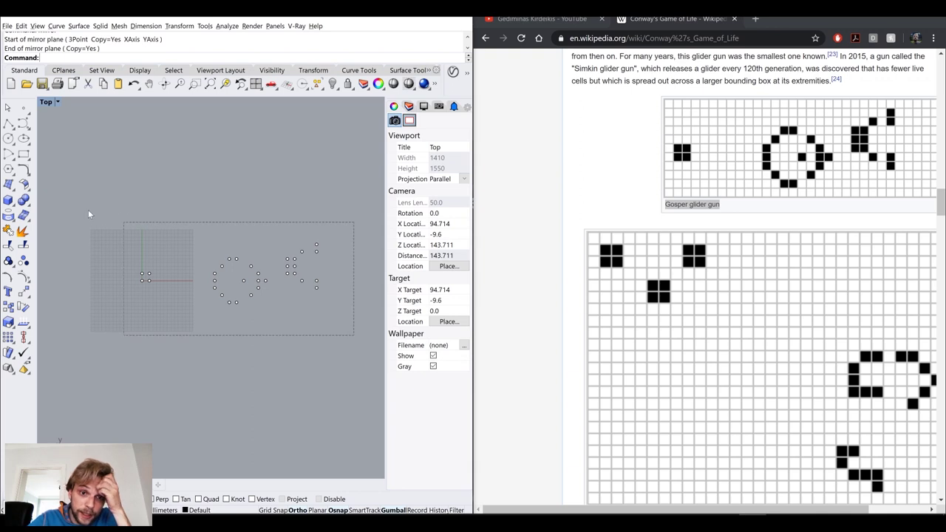
left_click_drag(88, 214, 88, 215)
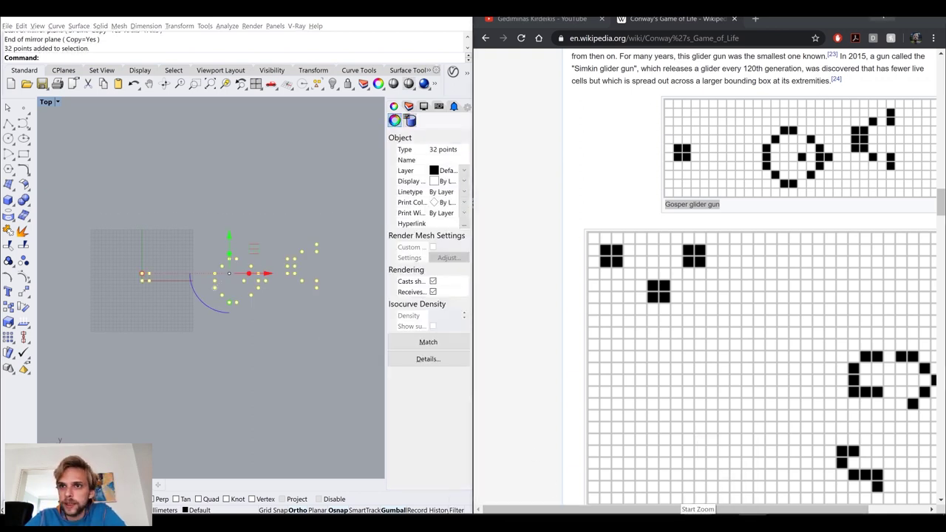
left_click(880, 12)
left_click(434, 13)
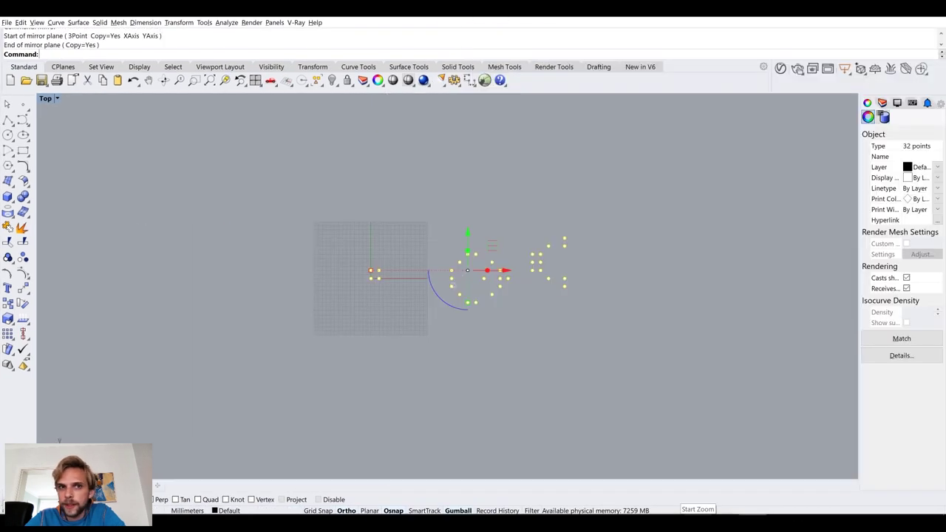
double_click(60, 509)
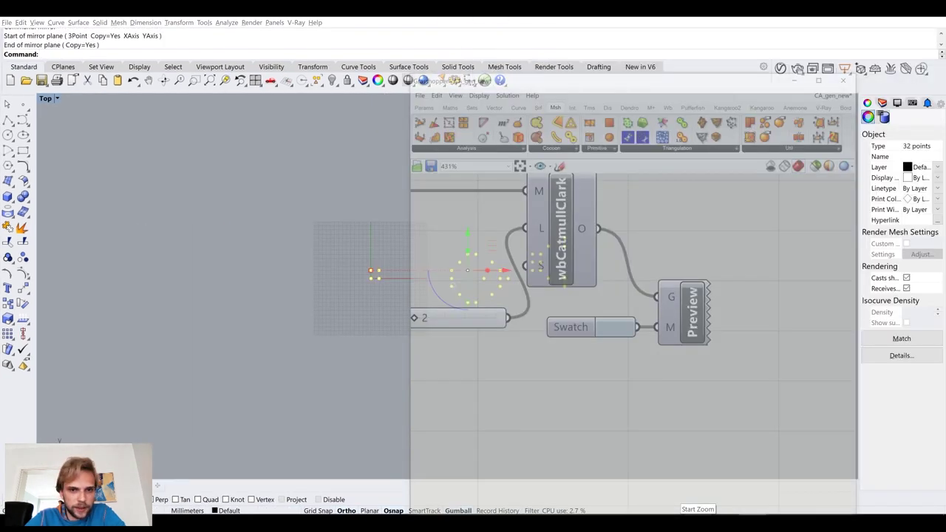
scroll(686, 211, "down", 4)
right_click_drag(637, 262, 757, 281)
scroll(686, 267, "down", 9)
scroll(516, 267, "up", 7)
scroll(493, 271, "up", 5)
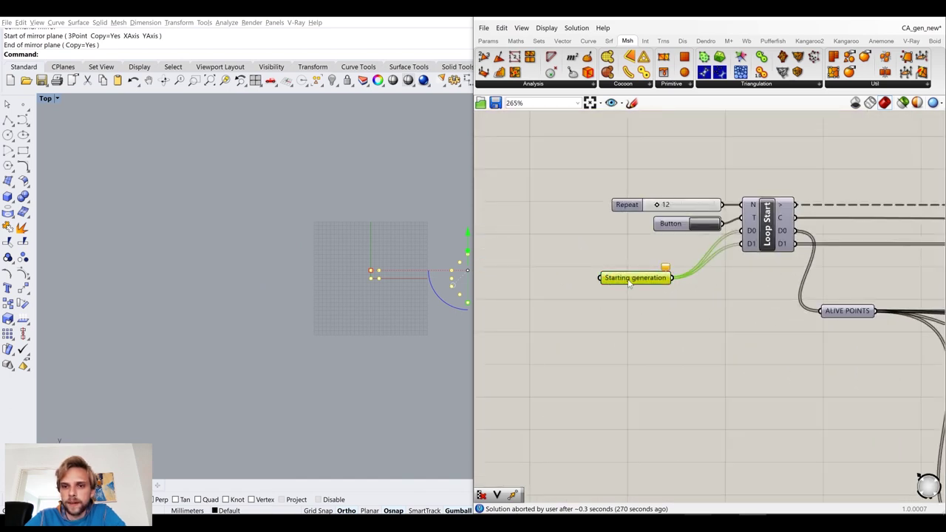
right_click(629, 278)
left_click(695, 429)
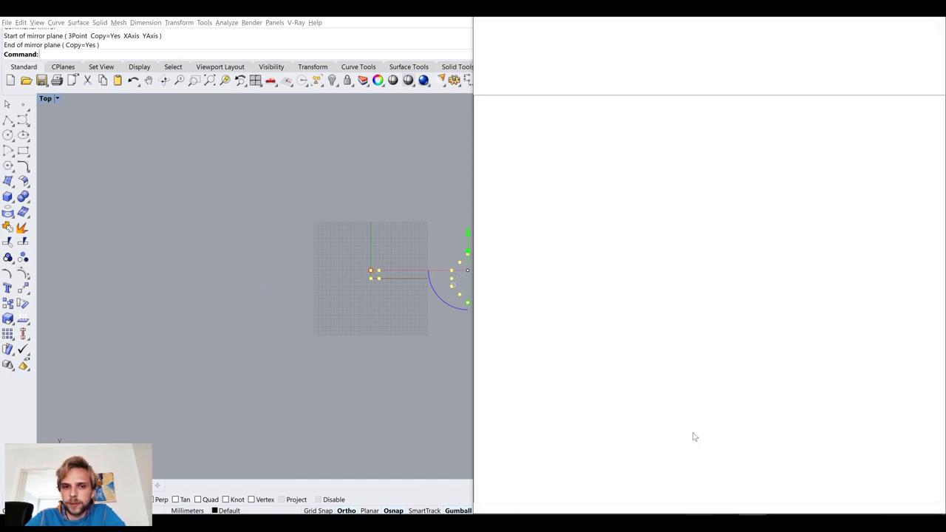
right_click_drag(413, 334, 256, 317)
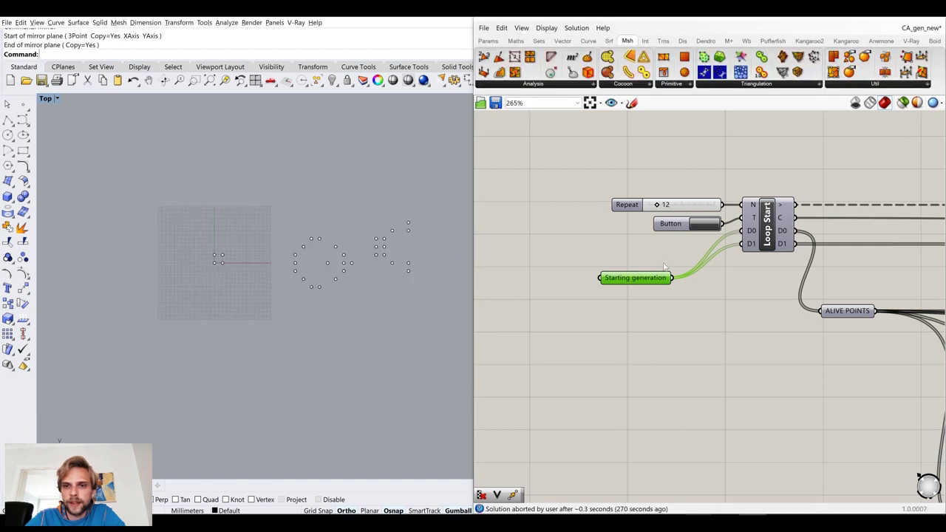
left_click_drag(657, 206, 637, 207)
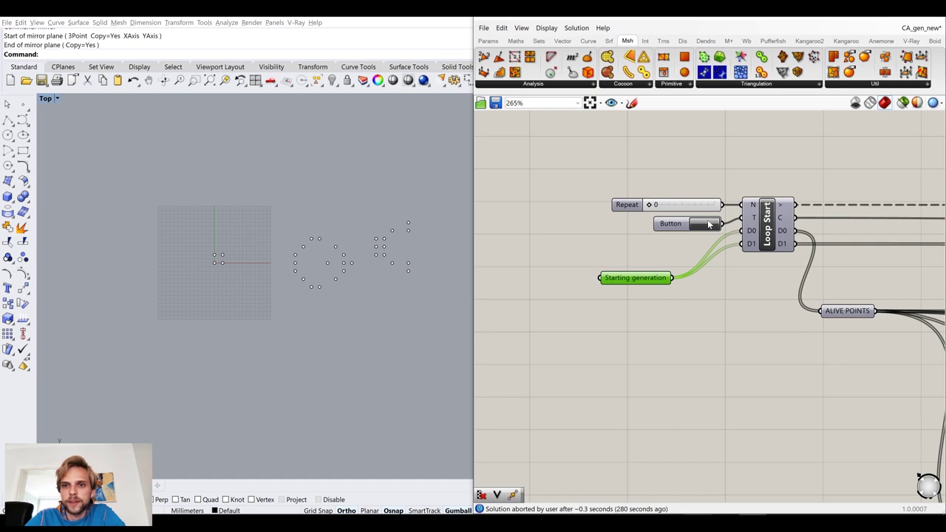
Inspect the Recorded points parameter after the loop end and its preview options
scroll(712, 392, "down", 8)
right_click_drag(839, 315, 628, 253)
right_click_drag(814, 270, 652, 246)
scroll(714, 247, "down", 3)
scroll(830, 259, "up", 8)
right_click_drag(836, 284, 702, 278)
scroll(715, 278, "up", 3)
left_click(719, 270)
middle_click(718, 270)
left_click(792, 231)
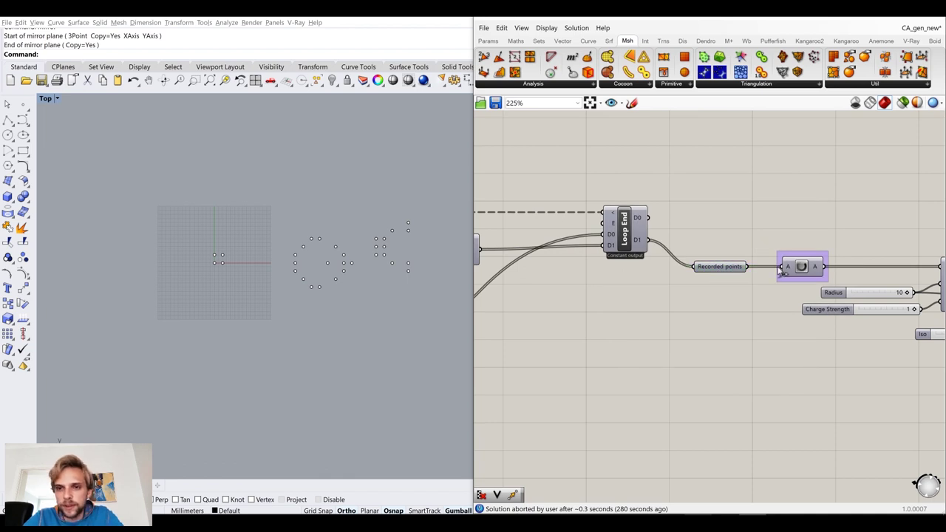
left_click(721, 267)
middle_click(726, 267)
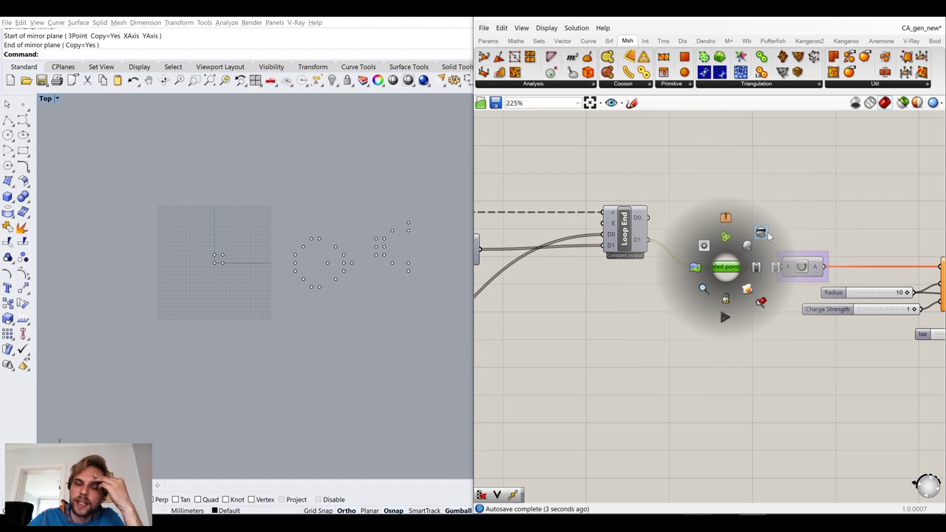
right_click_drag(674, 222, 725, 219)
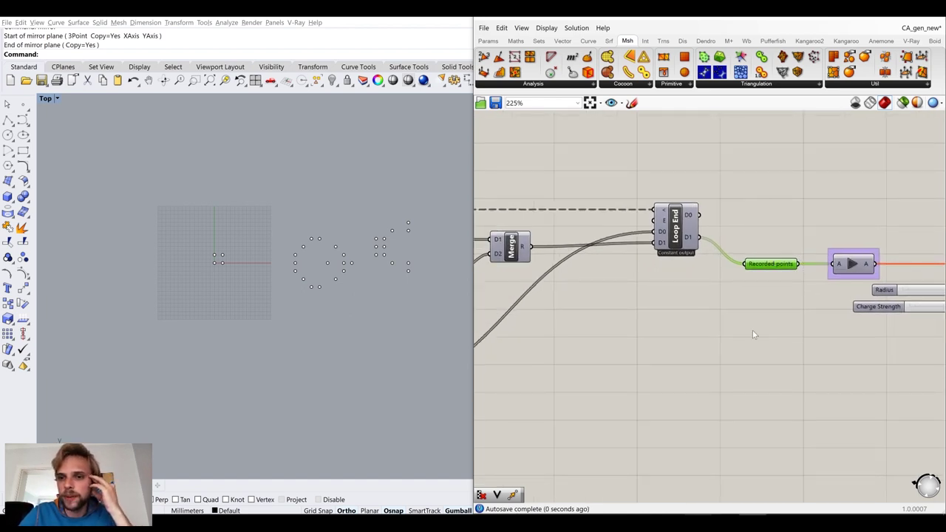
Turn on the viewport preview of the Next generation parameter
right_click_drag(672, 344, 809, 266)
right_click_drag(944, 197, 801, 238)
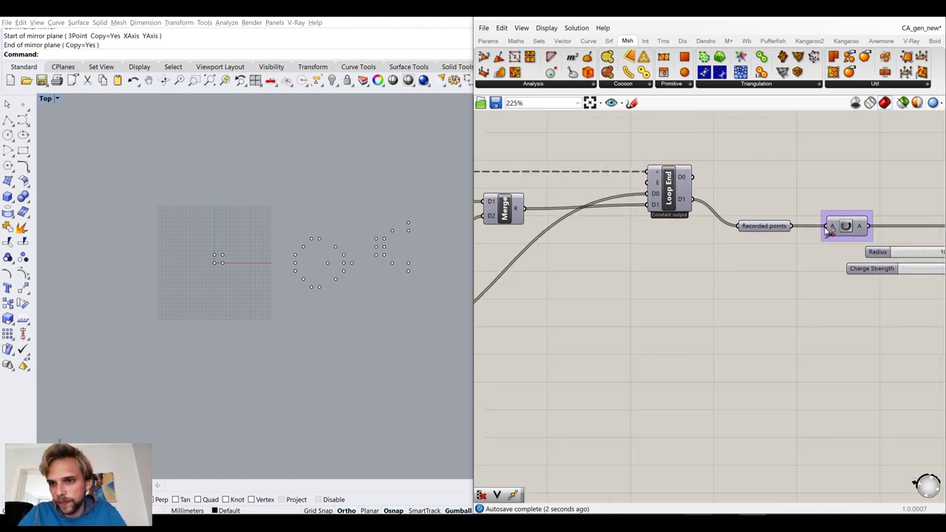
right_click_drag(683, 292, 860, 211)
right_click_drag(568, 271, 702, 264)
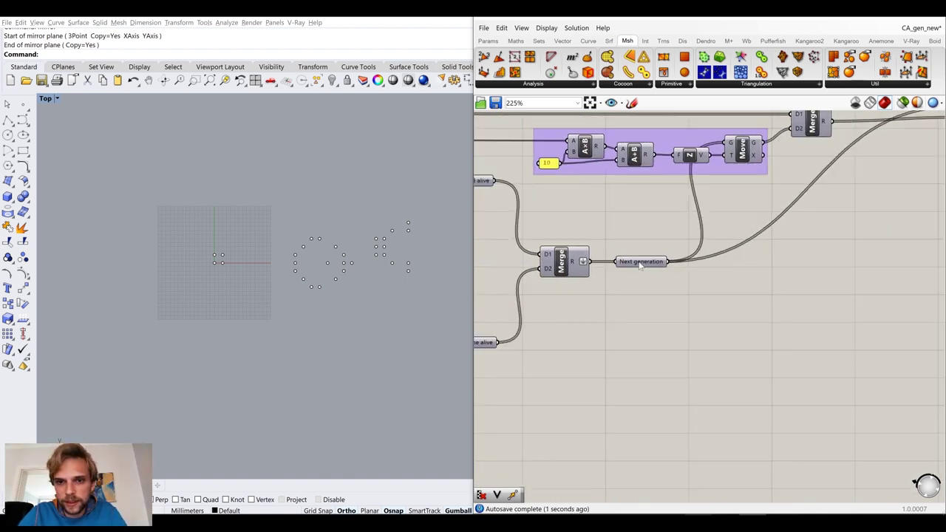
left_click(639, 263)
middle_click(639, 262)
left_click(663, 238)
left_click(734, 284)
Try the loop with Repeat at 38, set Repeat back to 0 and retrigger Loop Start
right_click_drag(604, 291, 788, 306)
scroll(626, 239, "down", 3)
right_click_drag(626, 239, 828, 262)
right_click_drag(617, 268, 857, 279)
right_click_drag(547, 252, 778, 282)
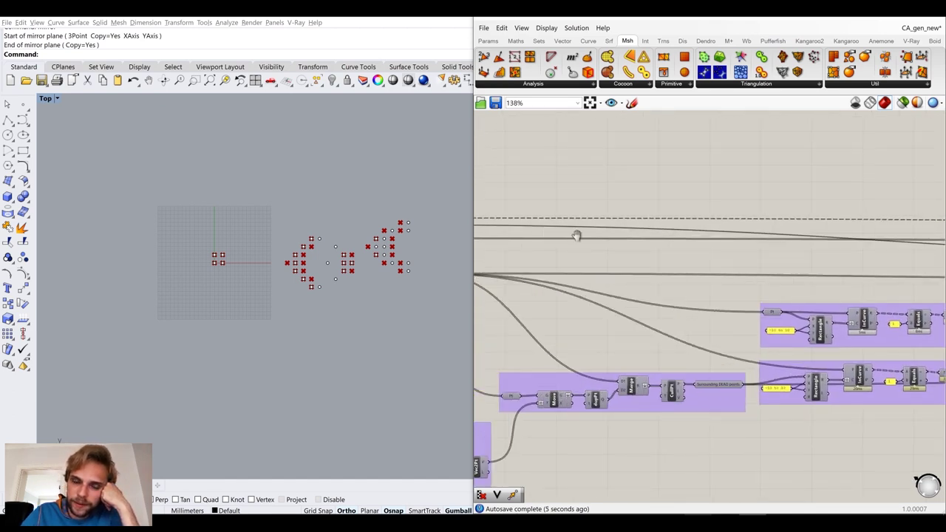
right_click_drag(577, 234, 839, 262)
scroll(584, 239, "up", 2)
scroll(597, 266, "up", 1)
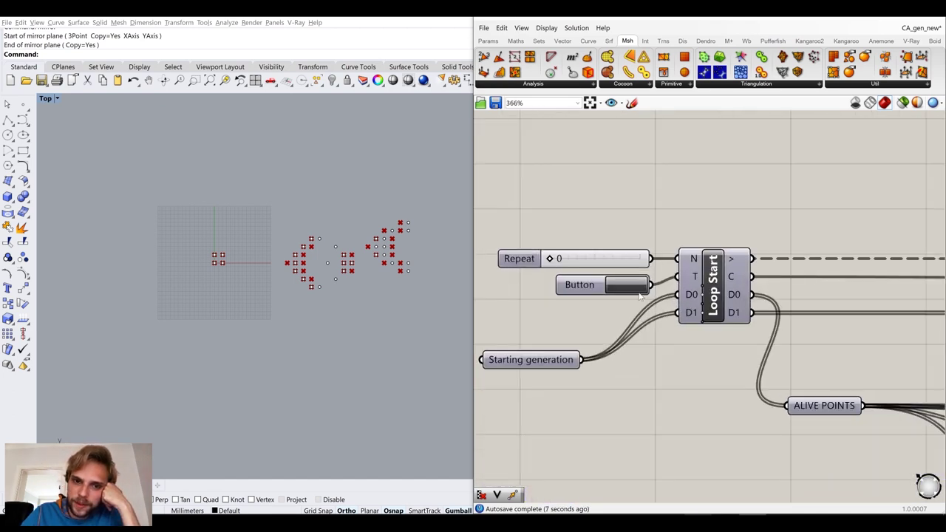
left_click_drag(550, 260, 586, 264)
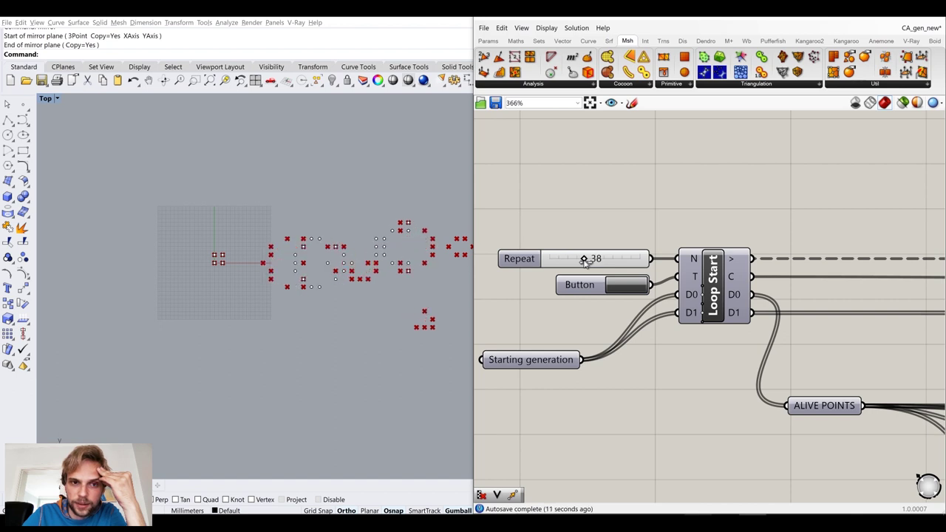
left_click_drag(584, 260, 521, 262)
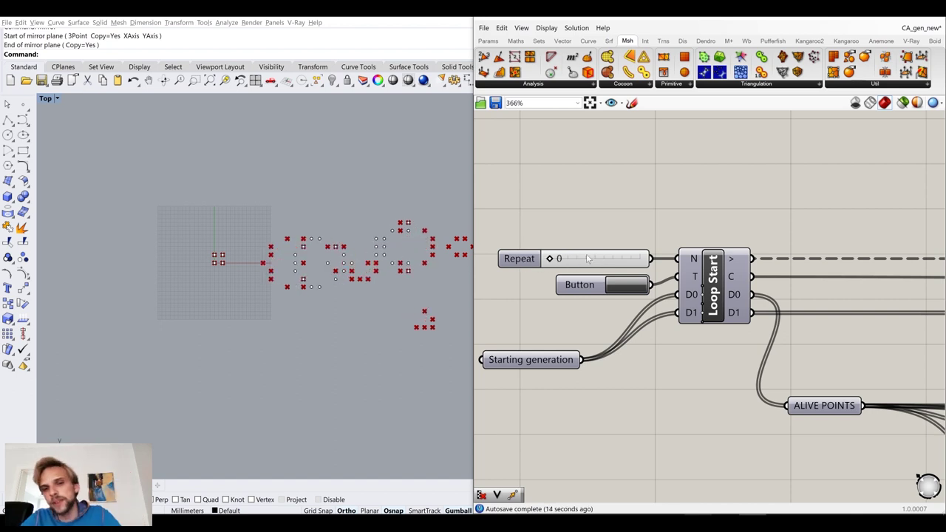
left_click(618, 284)
Turn off the viewport preview of the Next generation parameter
scroll(615, 384, "down", 8)
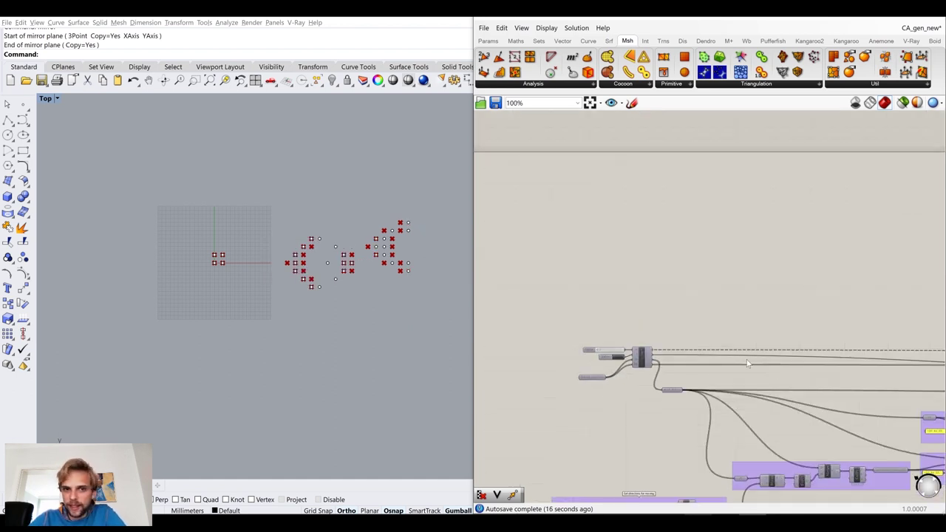
scroll(651, 342, "up", 4)
left_click(571, 358)
middle_click(571, 358)
left_click(811, 362)
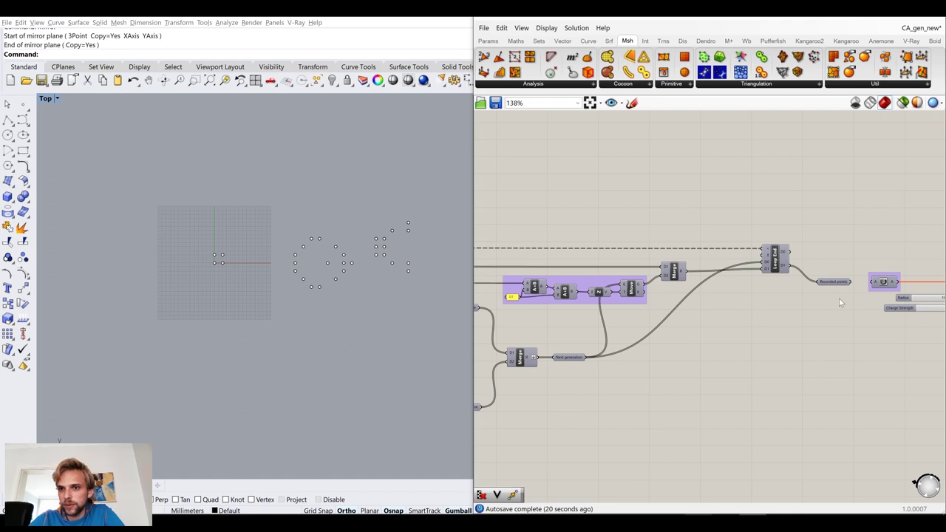
Connect Recorded points to the grouped component before Point Charge, and turn on the display of the Preview component after wbCatmullClark
left_click_drag(879, 285, 876, 283)
right_click_drag(849, 291, 636, 313)
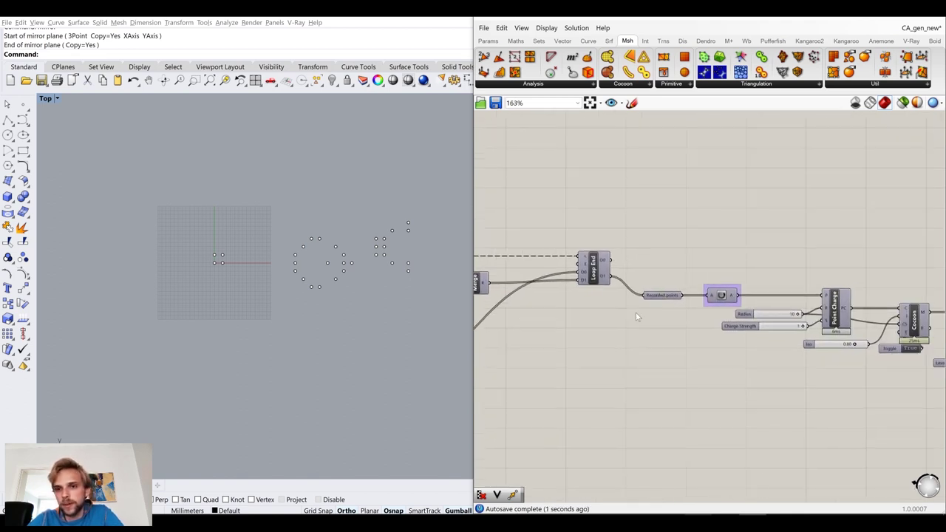
scroll(689, 318, "down", 5)
scroll(686, 340, "up", 4)
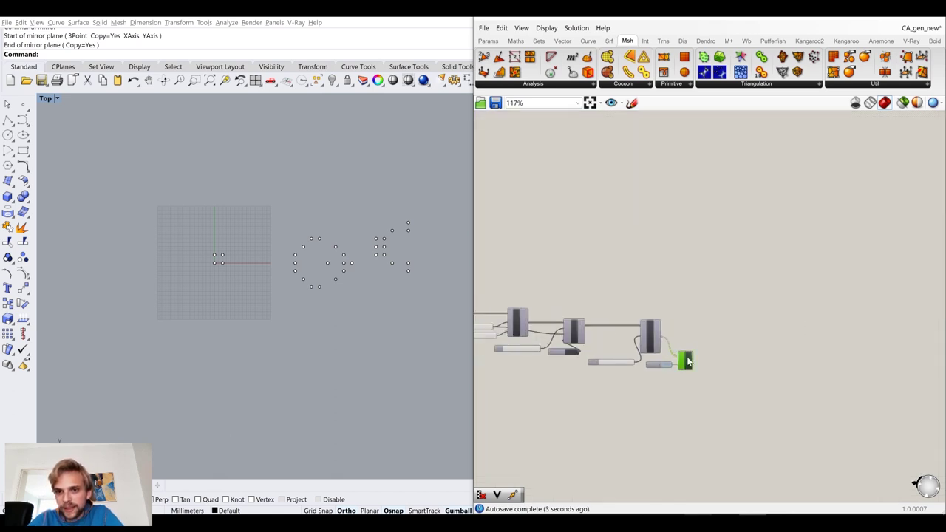
middle_click(688, 359)
left_click(714, 332)
left_click(744, 309)
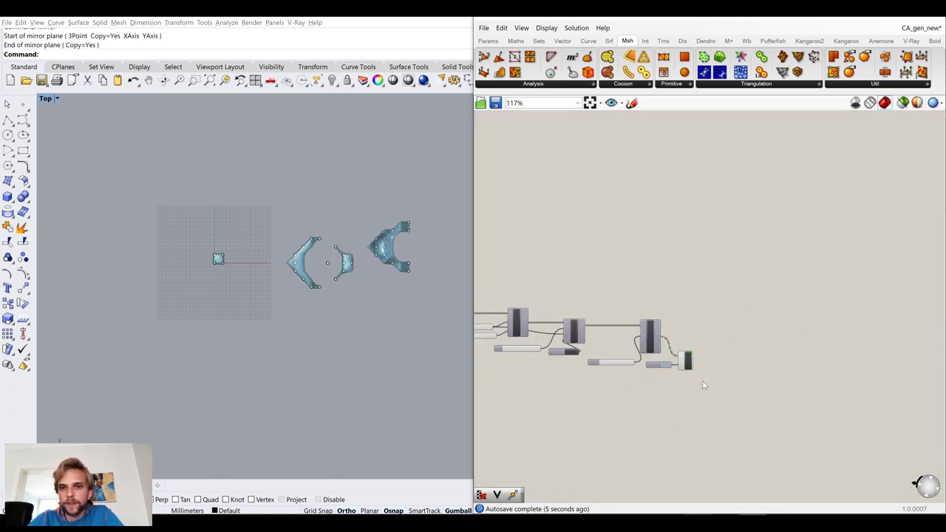
scroll(717, 368, "up", 5)
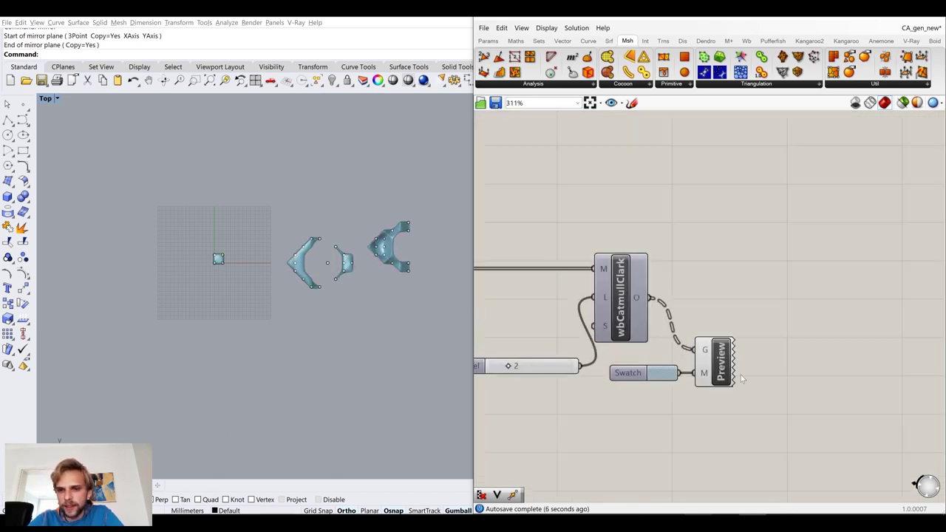
Switch to the maximized Perspective viewport and examine the smoothed glider gun mesh up close
double_click(50, 99)
double_click(455, 101)
right_click_drag(414, 143, 351, 237)
scroll(351, 237, "up", 6)
scroll(314, 207, "down", 6)
right_click_drag(315, 207, 302, 228)
scroll(277, 276, "up", 5)
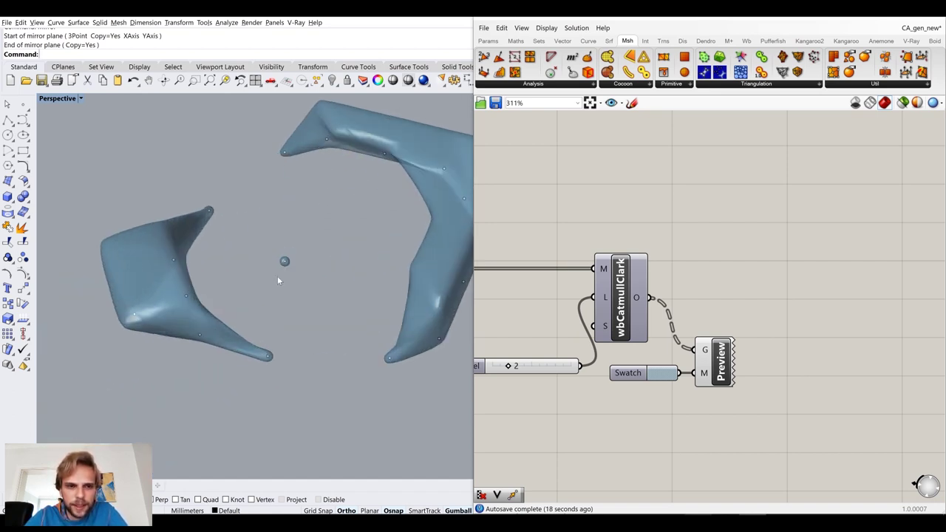
scroll(277, 275, "down", 2)
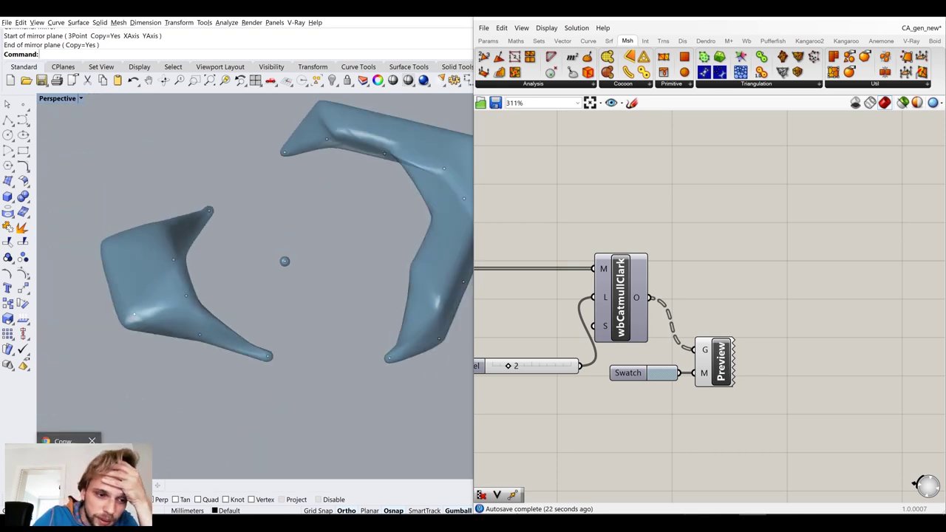
Check the Gosper glider gun diagram on Wikipedia's Game of Life page and return to the loop's start in Grasshopper
left_click(68, 473)
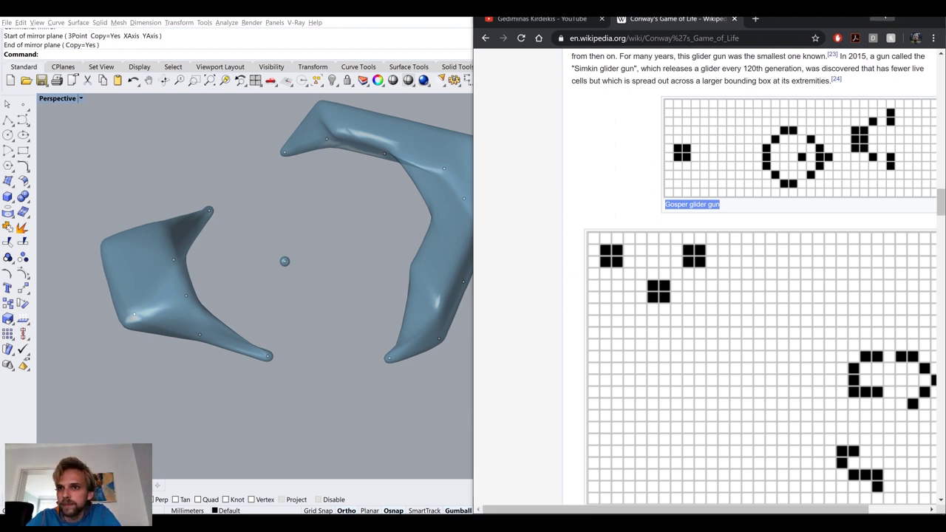
key("alt+Tab")
scroll(836, 292, "down", 8)
right_click_drag(612, 297, 629, 292)
scroll(629, 291, "up", 8)
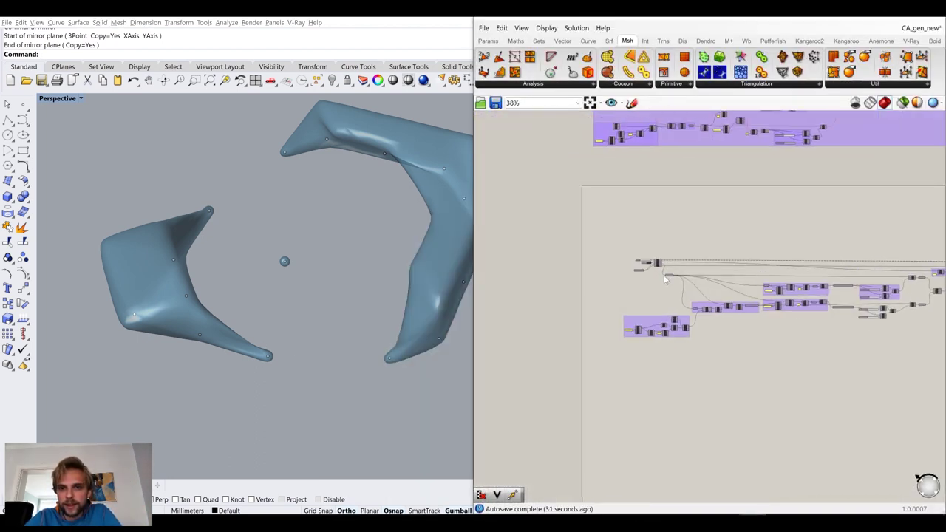
scroll(348, 290, "down", 5)
scroll(348, 290, "down", 4)
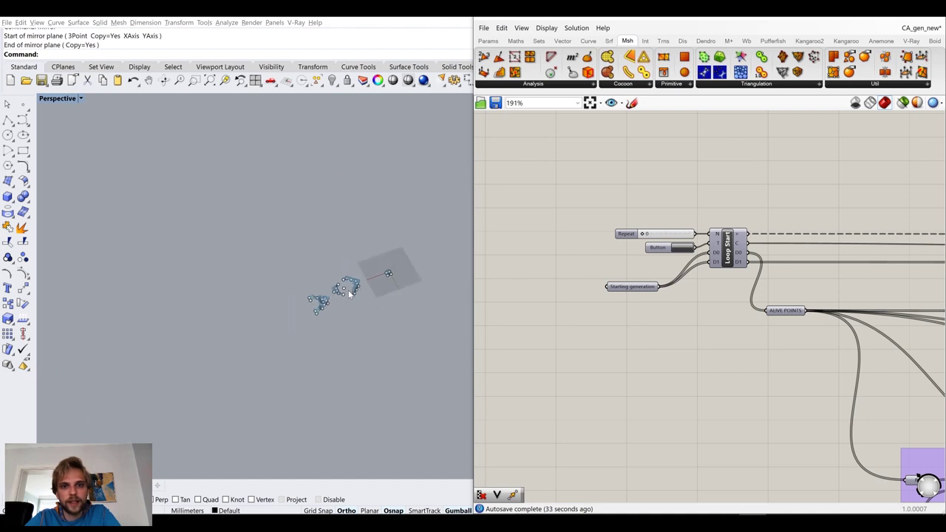
Save the Grasshopper definition, and save the Rhino model to the Desktop as tut_2020_23
scroll(280, 278, "up", 3)
key("ctrl+s")
right_click_drag(467, 123, 259, 222)
left_click(99, 22)
key("ctrl+a")
key("ctrl+s")
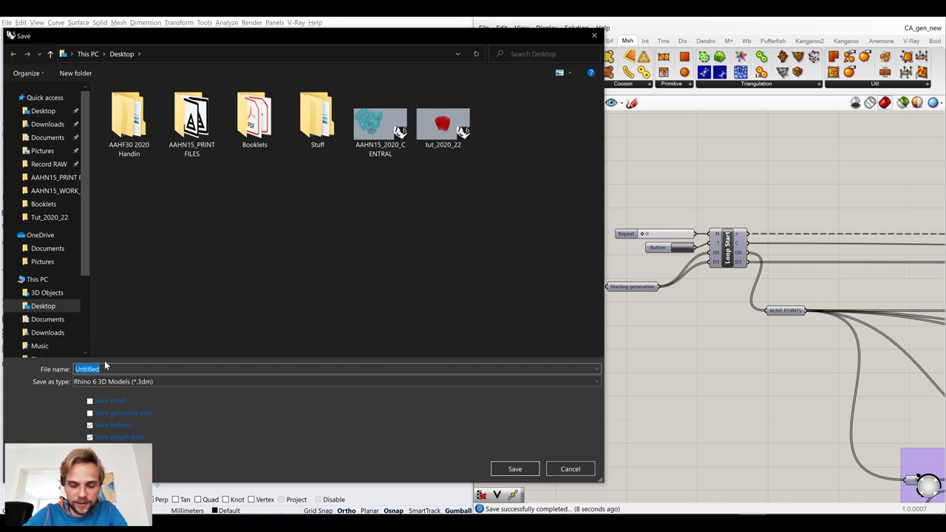
type("tut_w")
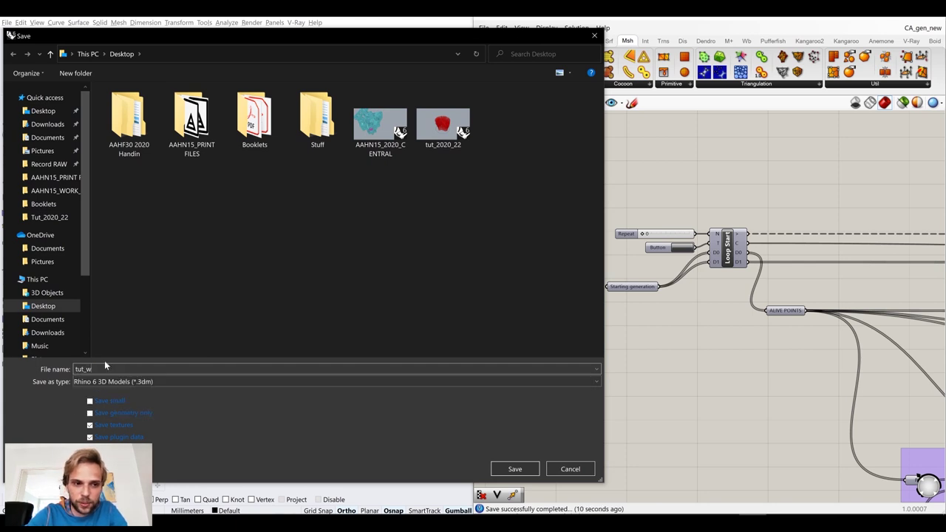
key("BackSpace")
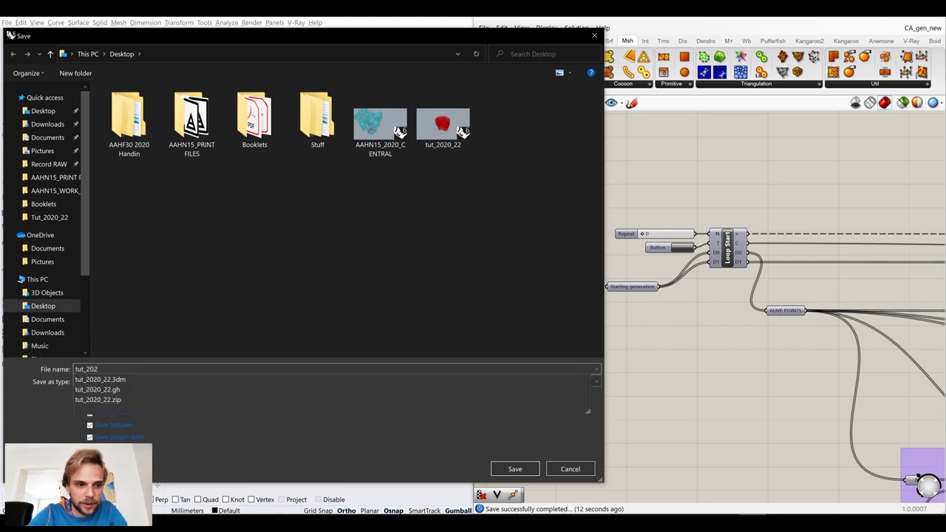
type("2020_23")
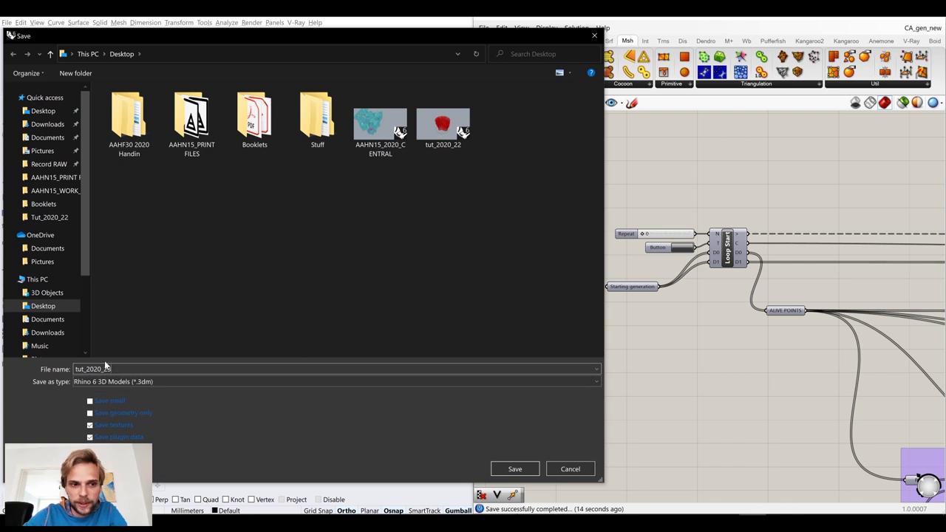
left_click(519, 472)
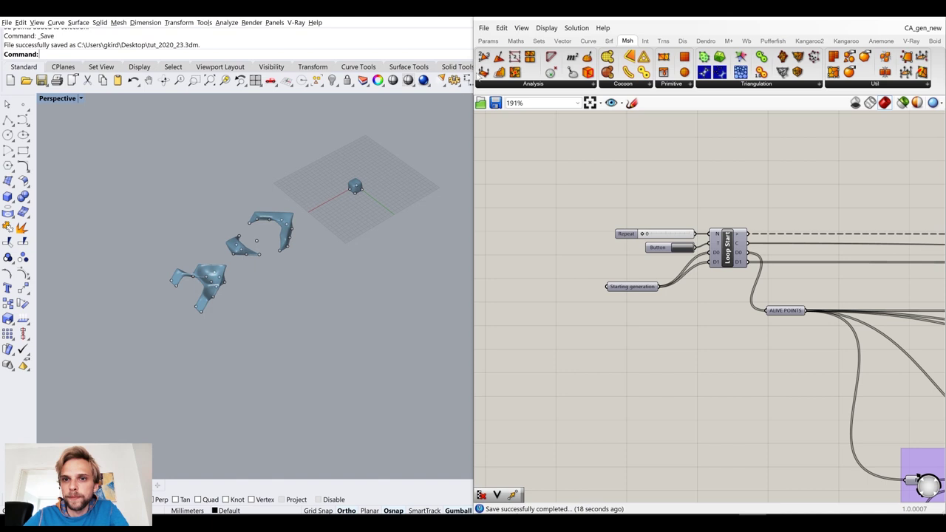
left_click(483, 28)
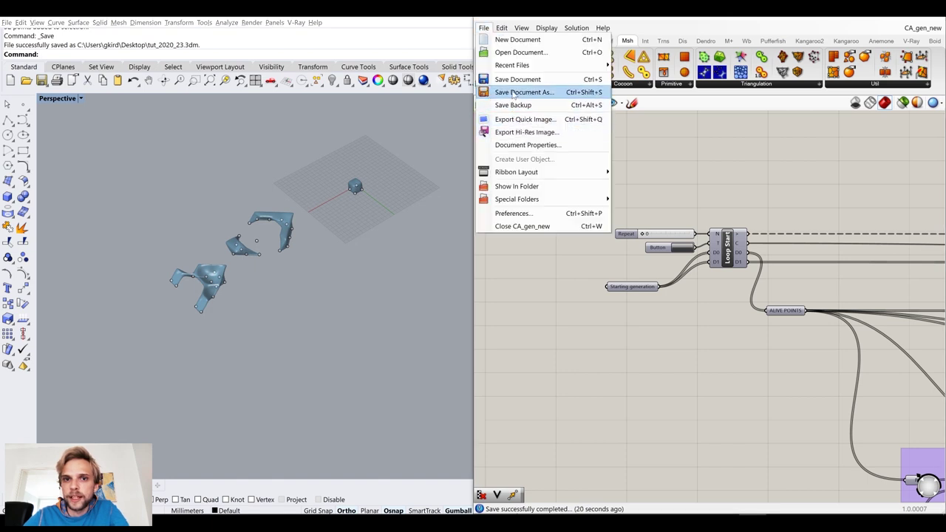
left_click(527, 309)
Run the loop with Repeat at 51 to grow the mesh, and lower Repeat to 21
scroll(631, 257, "up", 5)
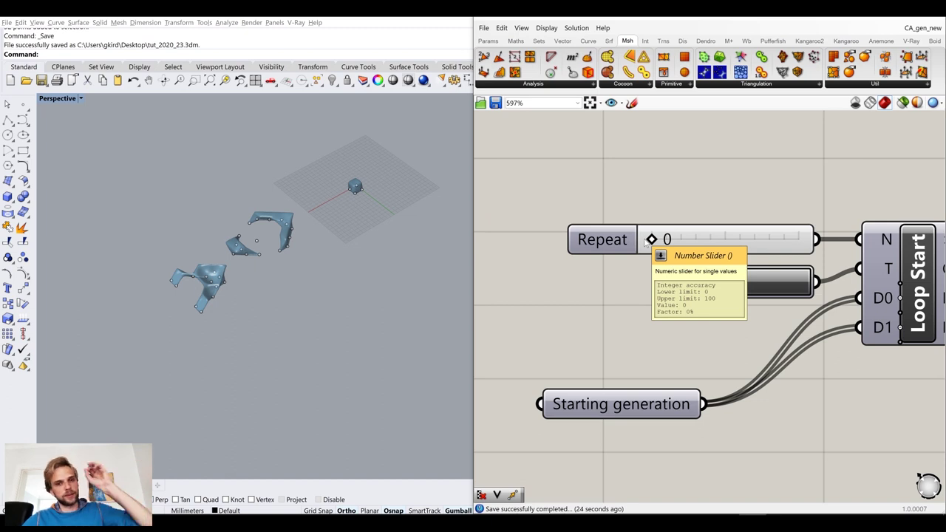
left_click_drag(652, 240, 727, 239)
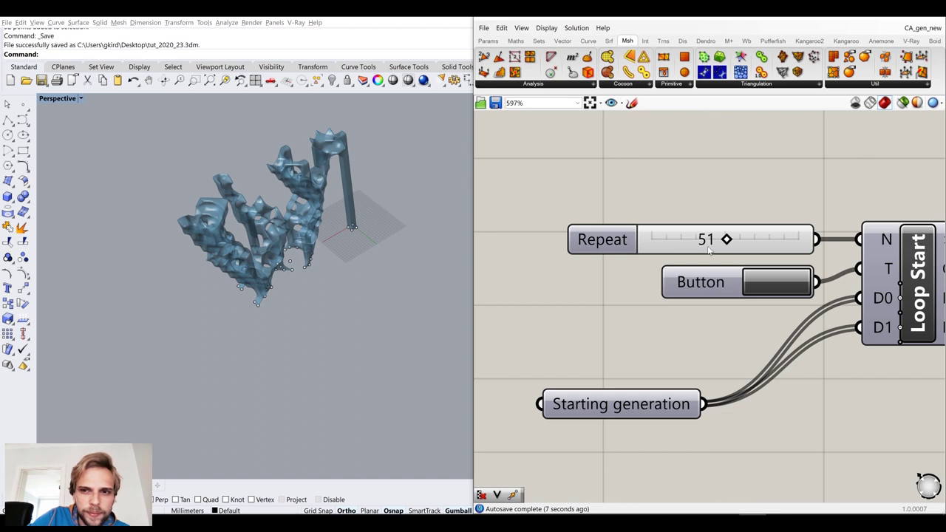
left_click_drag(726, 239, 687, 247)
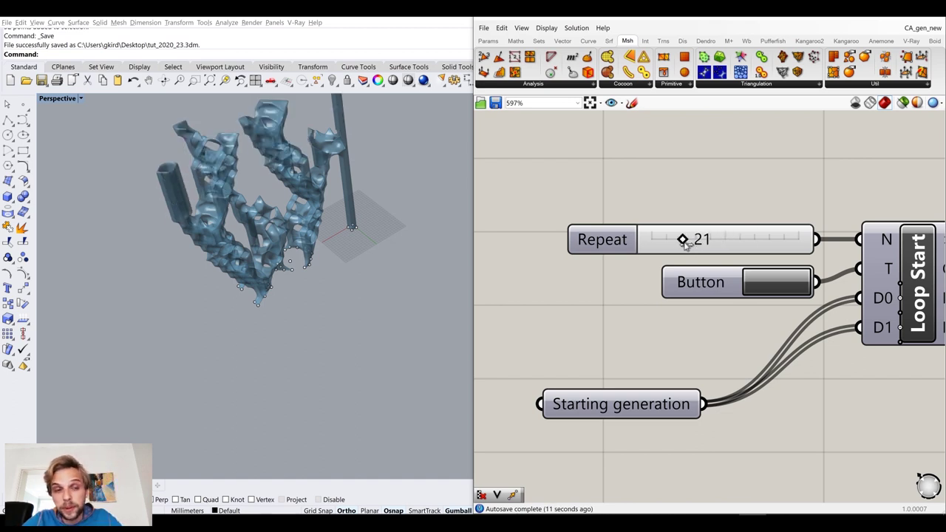
Wire Recorded points directly to Point Charge's P input and move the bypassed grouped component above the wire
scroll(684, 244, "down", 10)
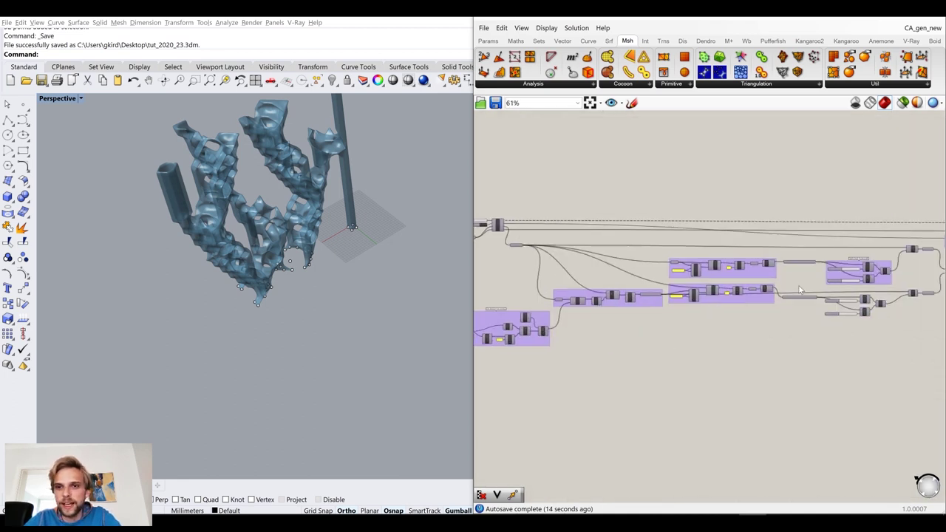
scroll(740, 285, "up", 6)
right_click_drag(712, 281, 743, 285)
right_click_drag(590, 263, 656, 261)
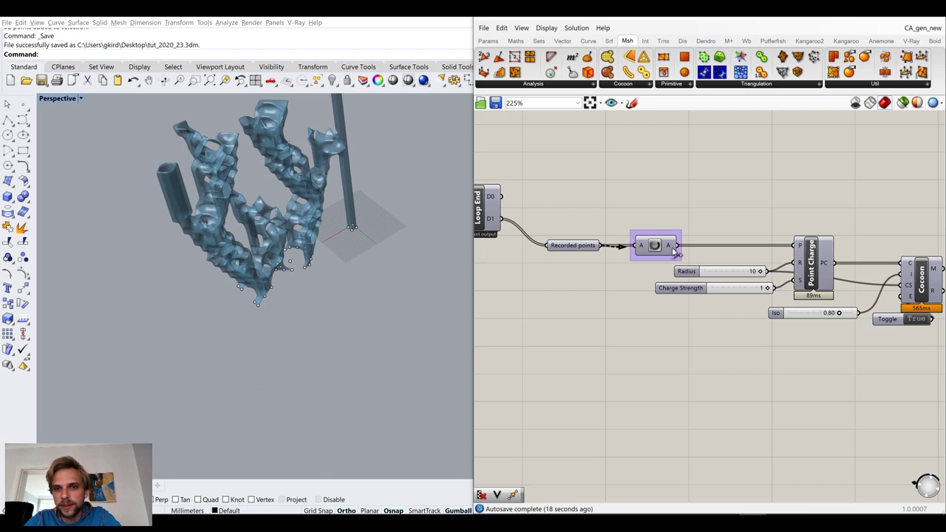
left_click_drag(667, 258, 696, 185)
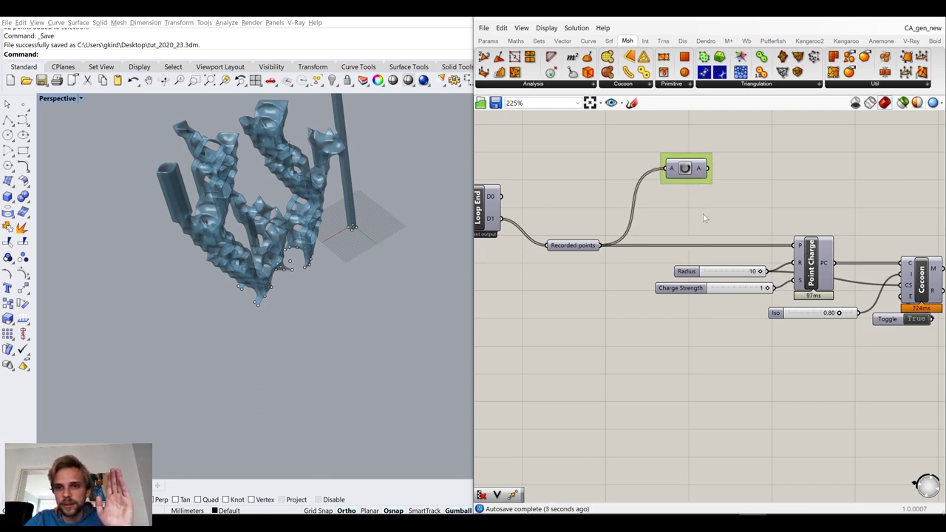
Set the subdivision Level of the wbCatmullClark component to 1
scroll(705, 218, "down", 6)
right_click_drag(558, 282, 769, 272)
right_click_drag(285, 191, 354, 314)
scroll(388, 247, "down", 6)
right_click_drag(822, 299, 592, 268)
right_click_drag(913, 229, 781, 224)
scroll(781, 224, "up", 5)
scroll(875, 319, "up", 5)
left_click_drag(623, 271, 608, 271)
scroll(672, 197, "down", 3)
scroll(734, 176, "up", 3)
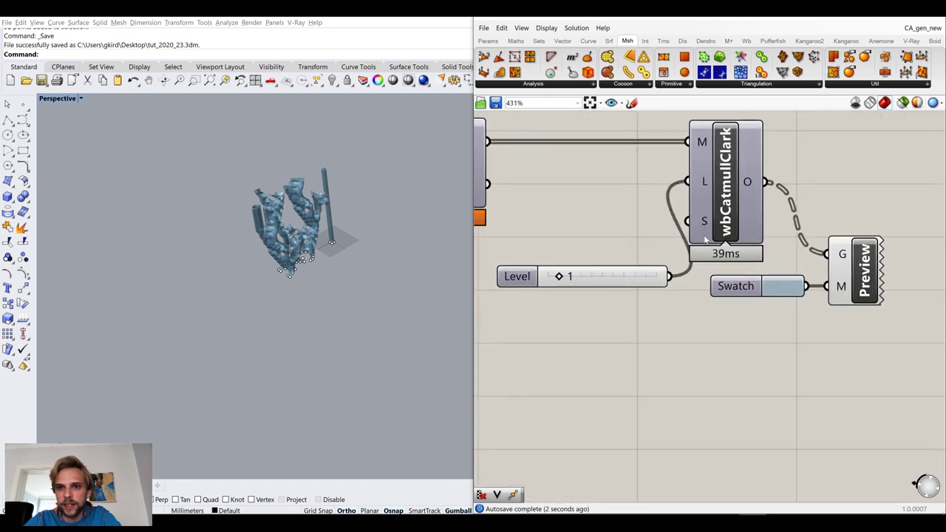
Retrigger Loop Start with its Button component to regrow the glider gun mesh from the starting generation
scroll(704, 246, "down", 8)
scroll(777, 298, "up", 2)
right_click_drag(317, 235, 354, 337)
scroll(331, 268, "up", 8)
scroll(601, 304, "down", 2)
right_click_drag(562, 302, 924, 279)
scroll(732, 247, "up", 8)
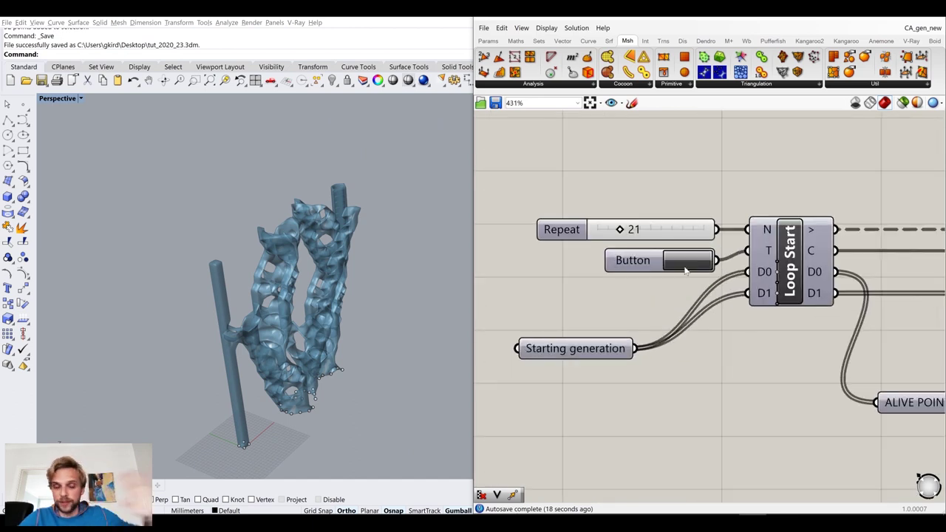
left_click(686, 271)
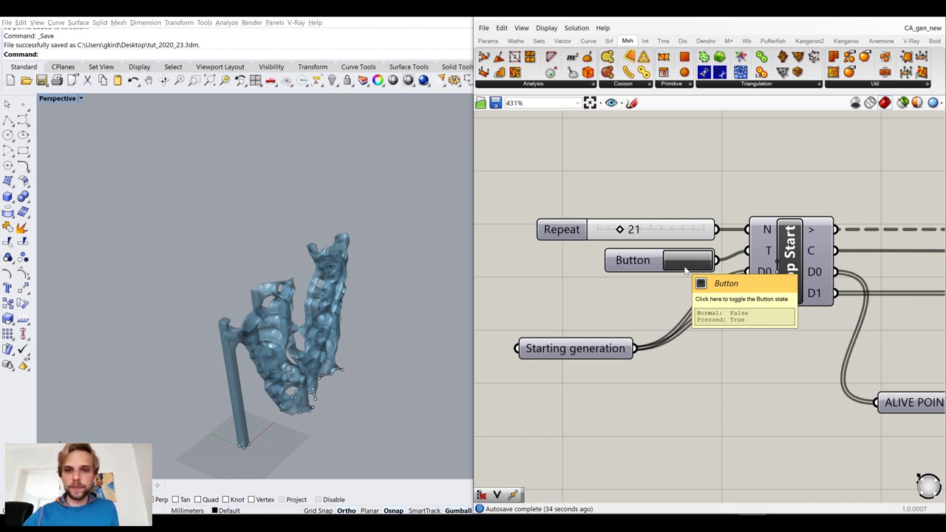
Run the loop with Repeat at 100 to grow a taller mesh, and lower Repeat to 46
left_click_drag(629, 231, 728, 235)
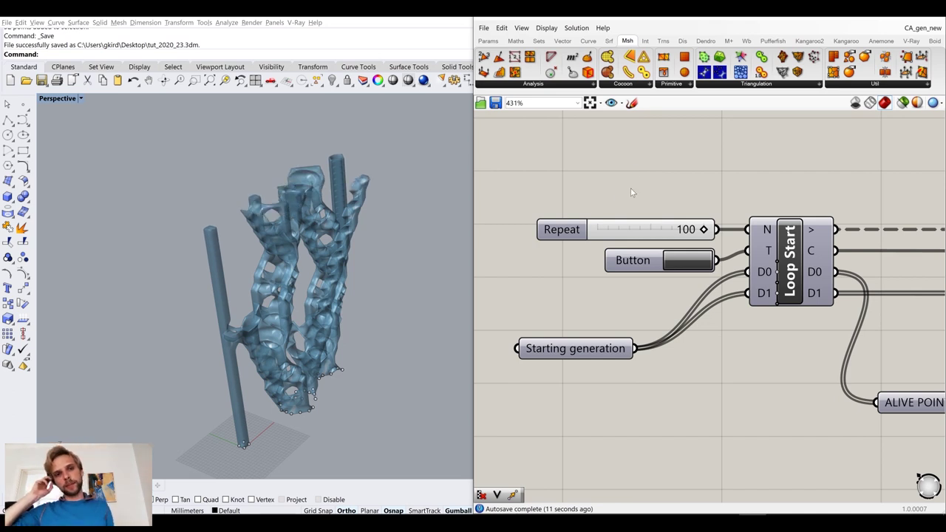
right_click_drag(630, 191, 630, 188)
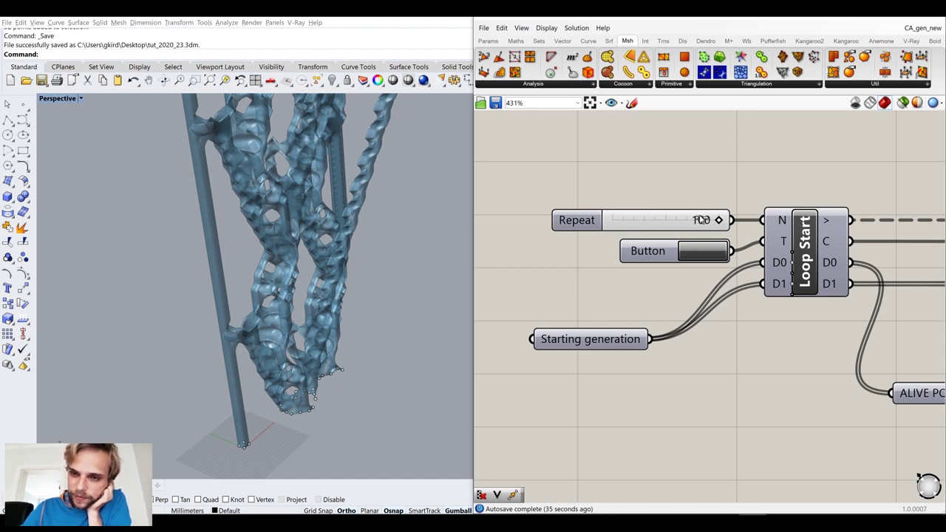
left_click_drag(699, 220, 642, 219)
Examine the tall grown mesh from several sides and up close in the Perspective viewport
right_click_drag(319, 241, 338, 206)
scroll(339, 213, "down", 8)
scroll(355, 196, "up", 6)
scroll(280, 338, "up", 7)
scroll(310, 342, "down", 7)
right_click_drag(337, 246, 395, 288, "shift")
scroll(307, 274, "up", 6)
scroll(316, 279, "up", 5)
scroll(347, 319, "down", 5)
scroll(347, 280, "down", 6)
scroll(350, 271, "up", 4)
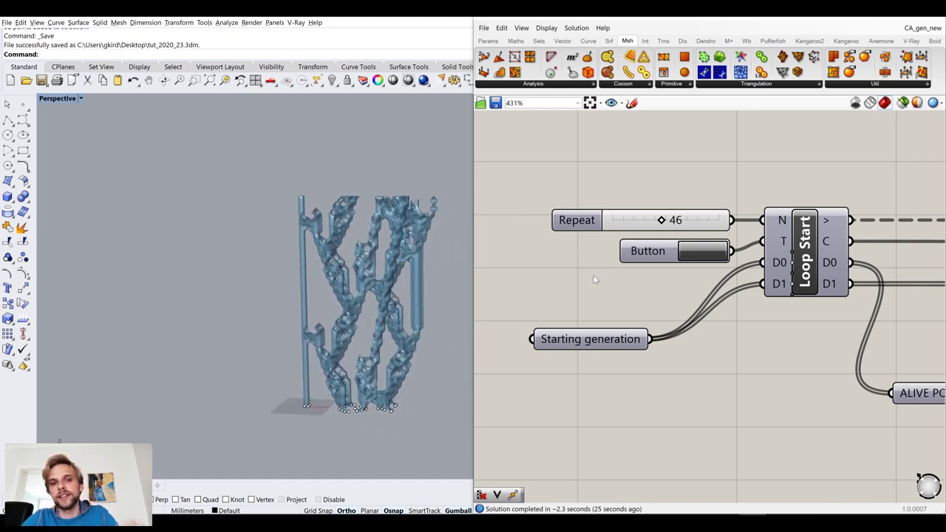
right_click_drag(447, 266, 476, 279)
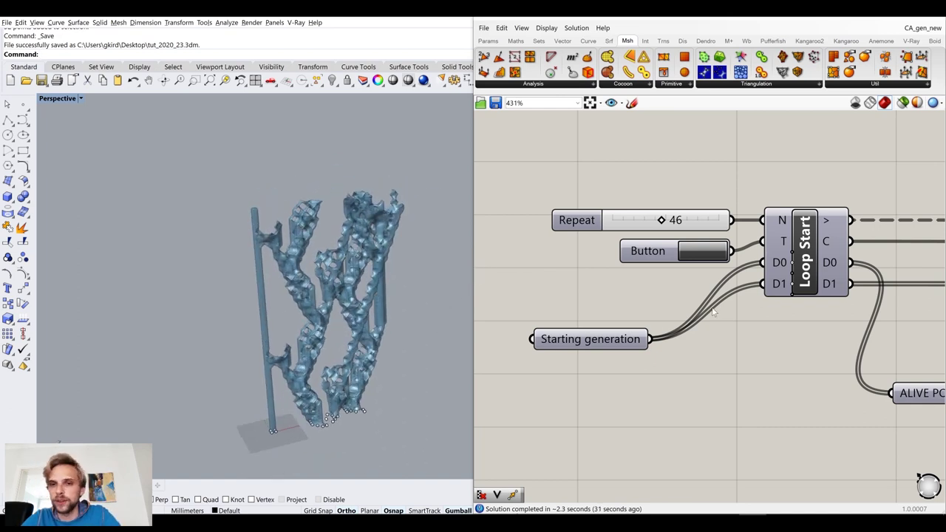
Look over the definition from Loop Start through Loop End and Recorded points to the Point Charge and Cocoon components
scroll(713, 312, "down", 10)
scroll(755, 300, "up", 6)
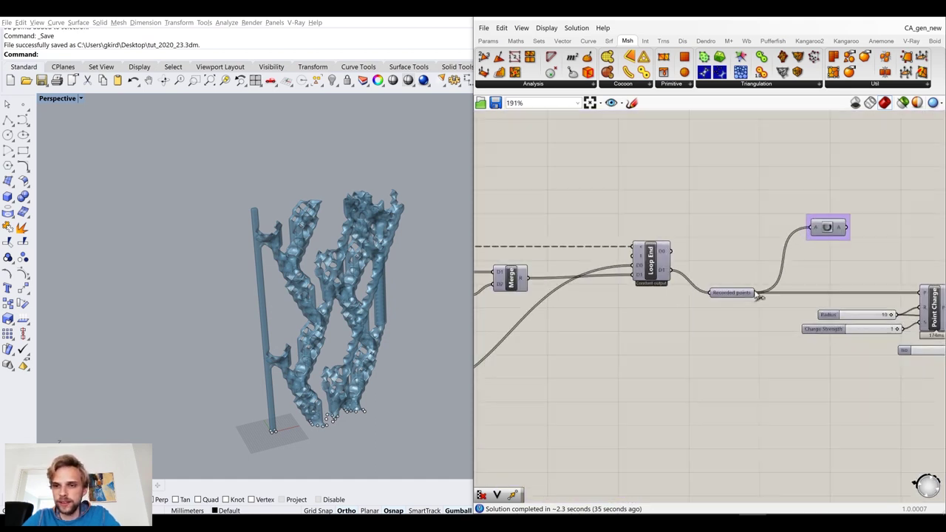
right_click_drag(759, 296, 669, 272)
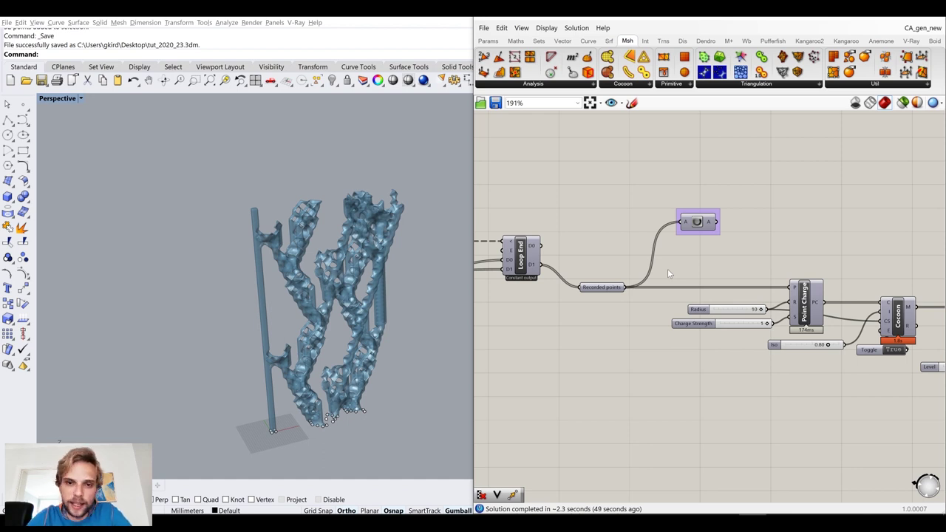
scroll(669, 272, "down", 5)
scroll(632, 330, "up", 5)
right_click_drag(629, 323, 629, 282)
scroll(836, 281, "down", 4)
right_click_drag(834, 266, 620, 295)
scroll(838, 235, "up", 5)
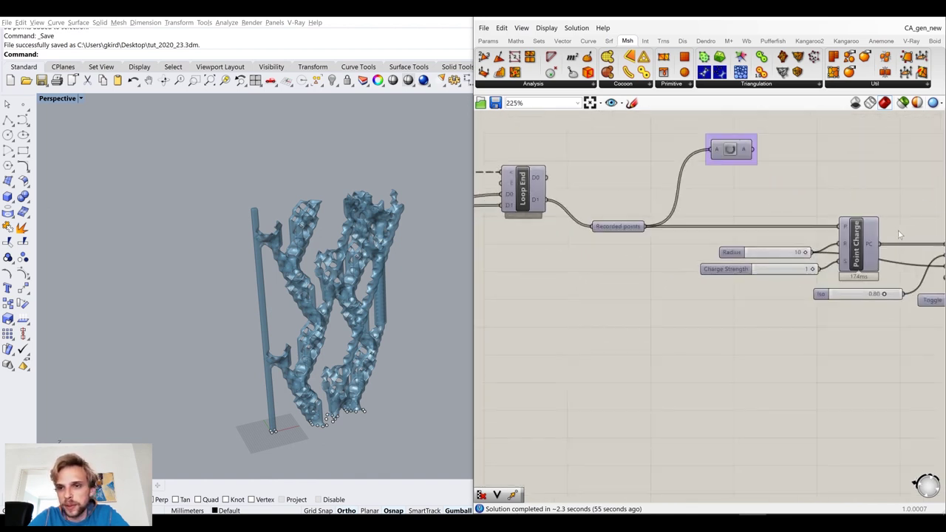
Disconnect Recorded points from the Point Charge component's P input and turn on the preview of Recorded points
scroll(899, 231, "down", 4)
scroll(785, 238, "up", 4)
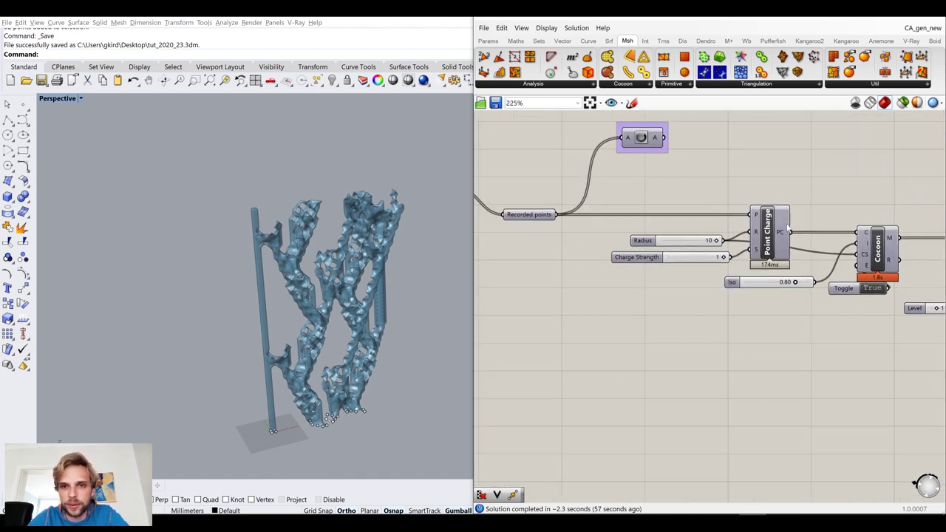
left_click_drag(751, 217, 557, 216, "ctrl")
left_click(529, 214)
middle_click(529, 214)
left_click(555, 192)
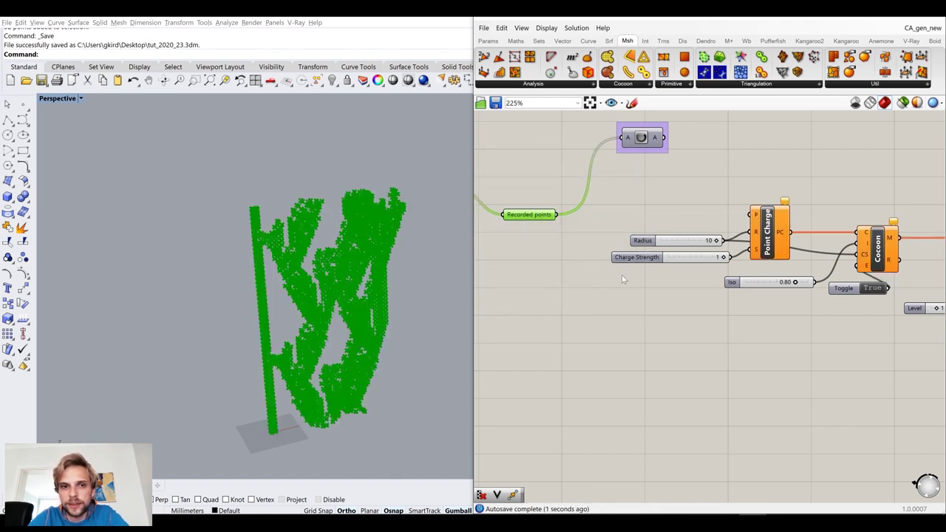
left_click(622, 275)
Retrigger Loop Start with its Button component to regrow the recorded points without the mesh
scroll(622, 275, "down", 6)
right_click_drag(526, 284, 786, 281)
right_click_drag(577, 284, 764, 265)
right_click_drag(553, 264, 661, 274)
scroll(663, 216, "up", 5)
left_click(606, 187)
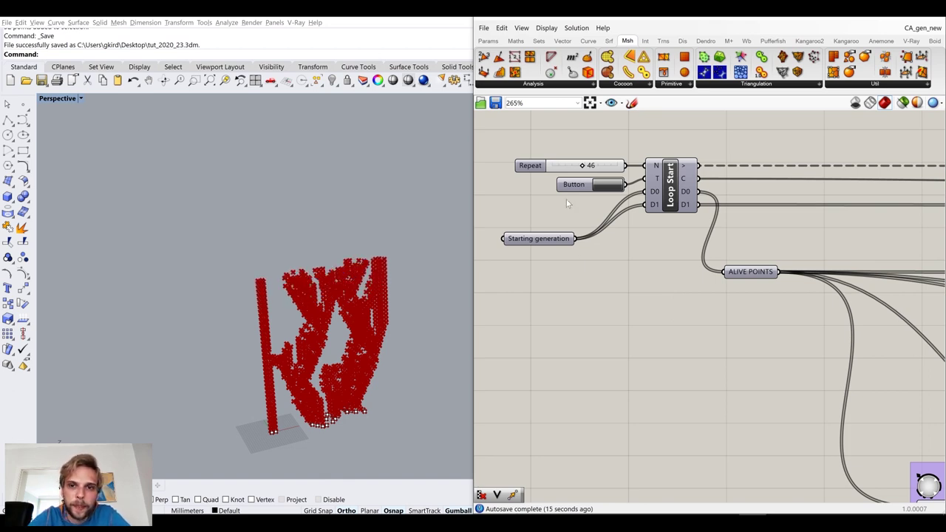
Run the loop with Repeat at 100 to grow a taller stack of points, and lower Repeat to 18
left_click(584, 167)
left_click_drag(585, 167, 621, 167)
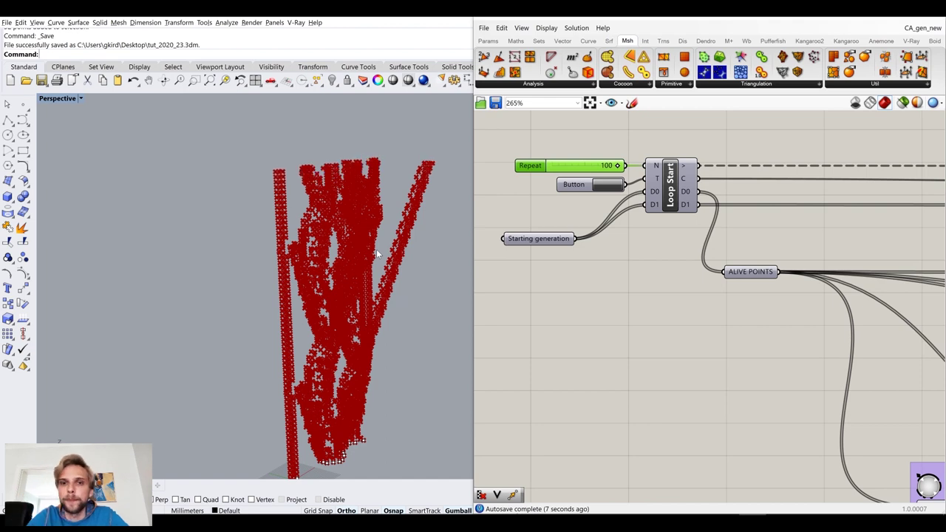
left_click_drag(618, 165, 560, 170)
mouse_move(381, 204)
right_mouse_down()
mouse_move(343, 215)
mouse_move(364, 210)
right_mouse_up()
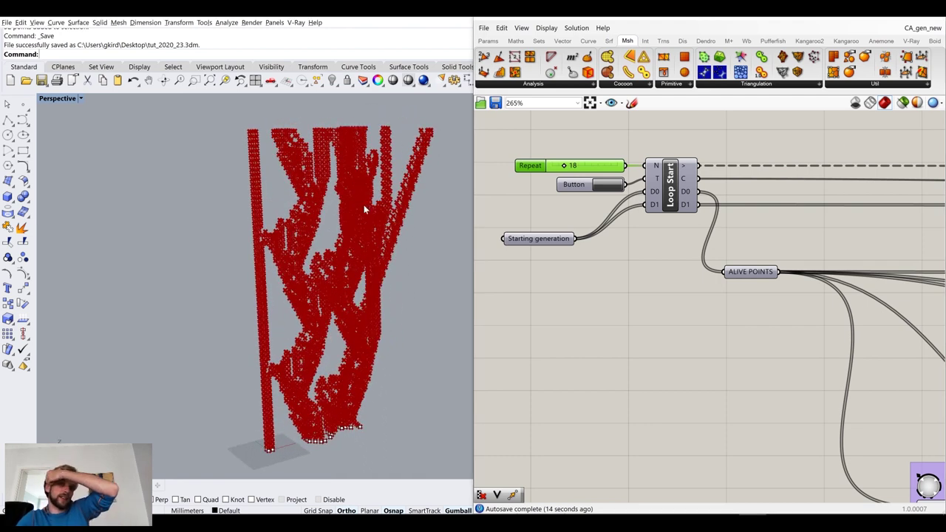